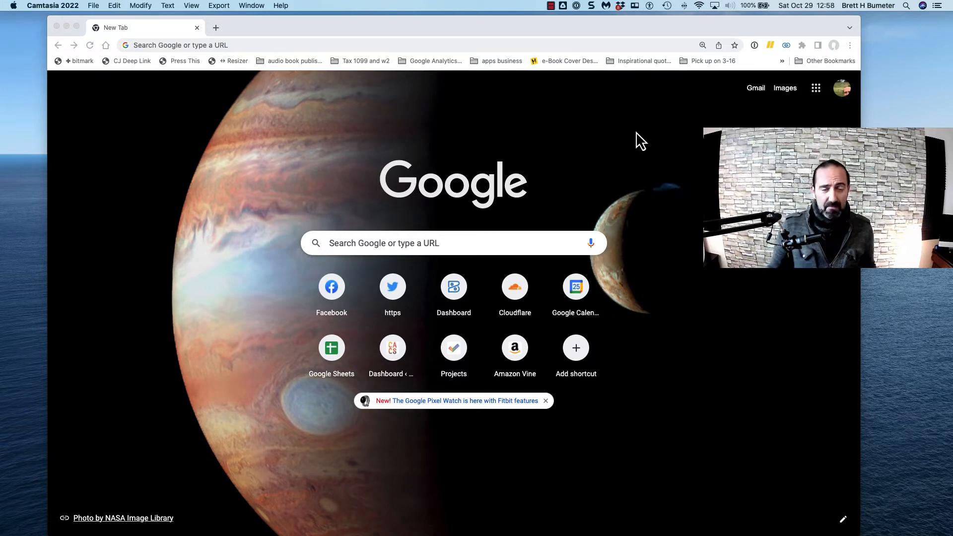
Open the web page square.com/go/sellonline
left_click(380, 48)
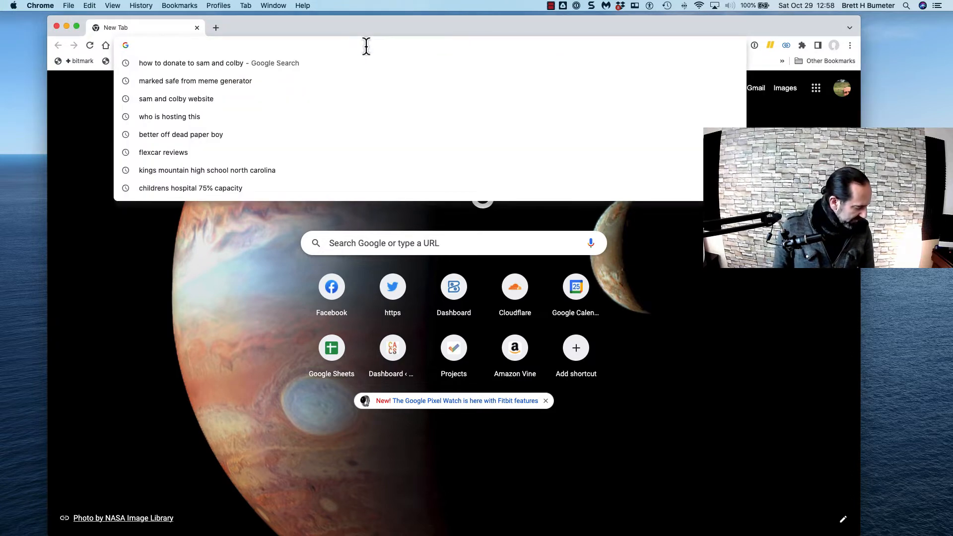
type("square")
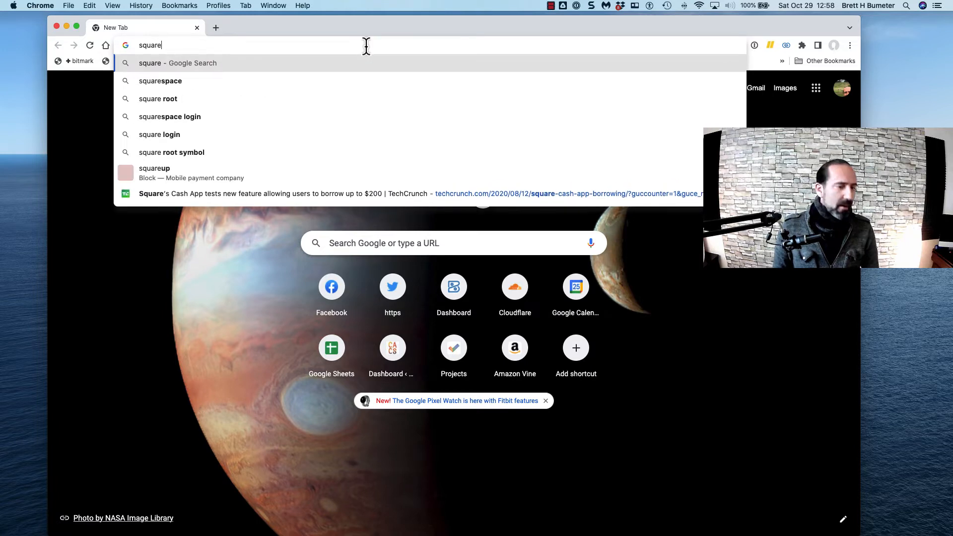
type(".com/go")
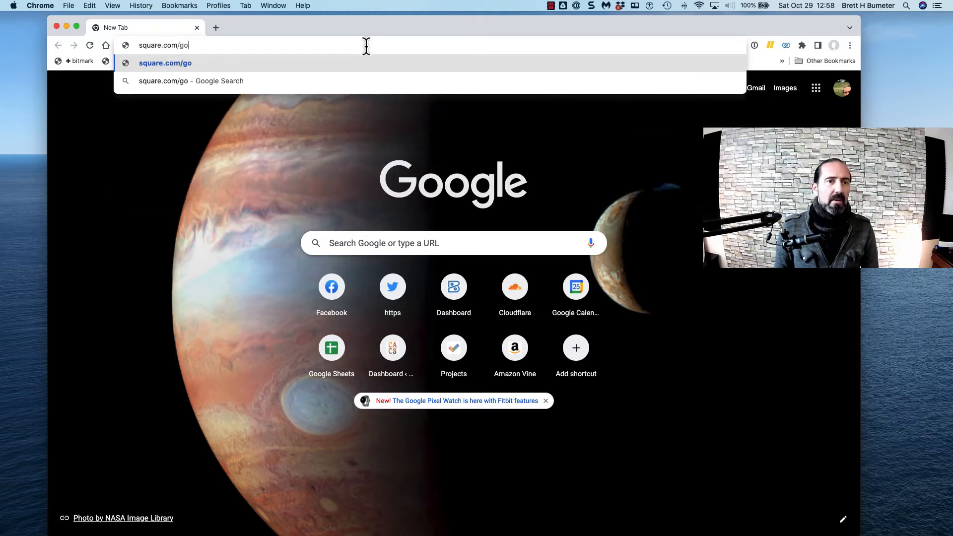
type("/sellon")
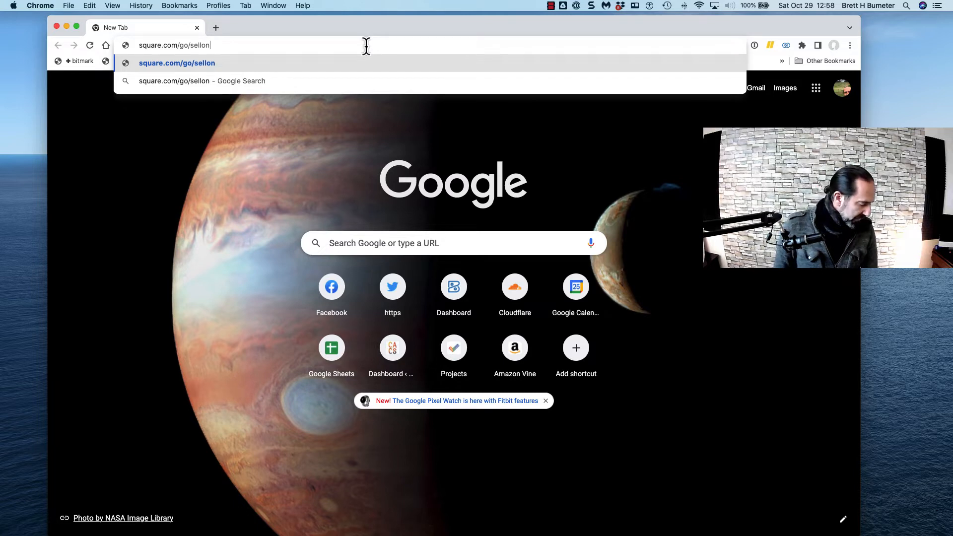
type("ine")
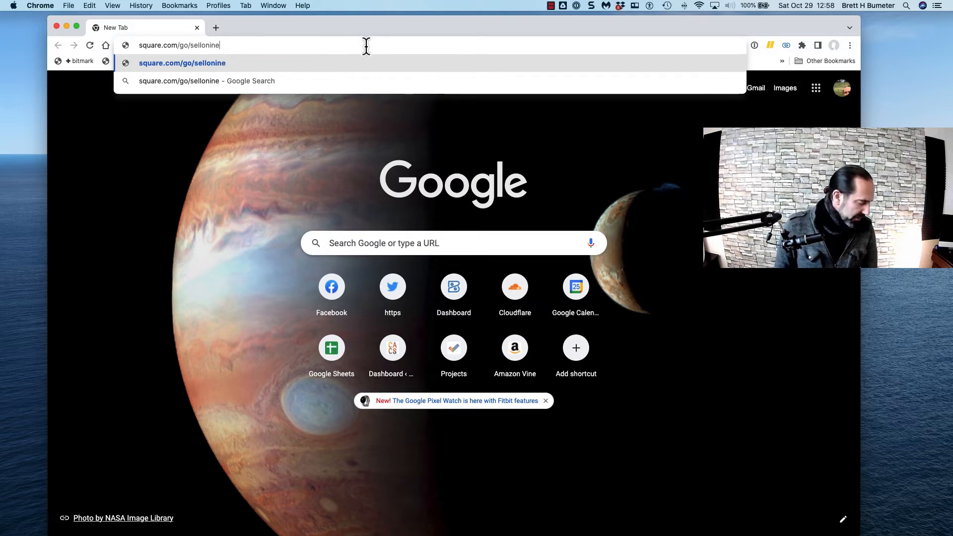
key("BackSpace")
key("BackSpace")
key("BackSpace")
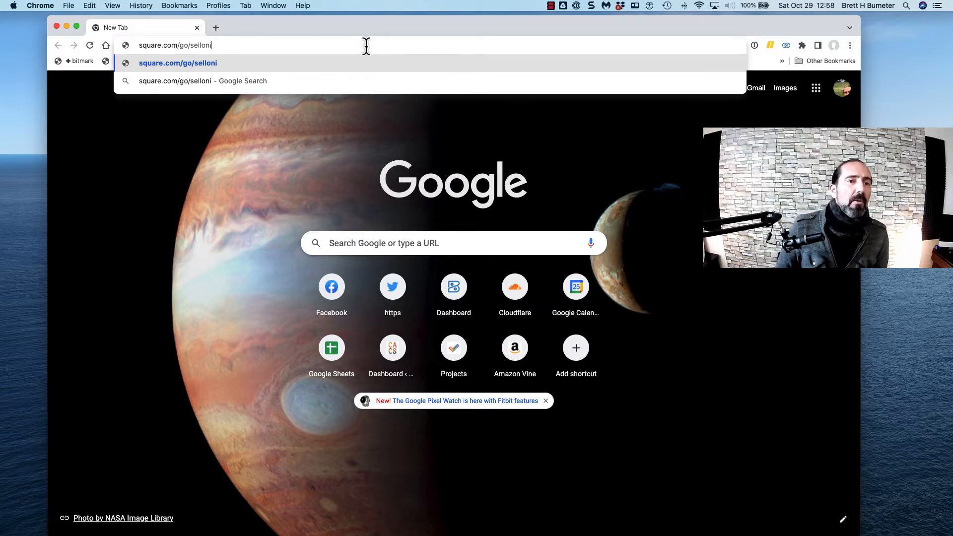
type("line")
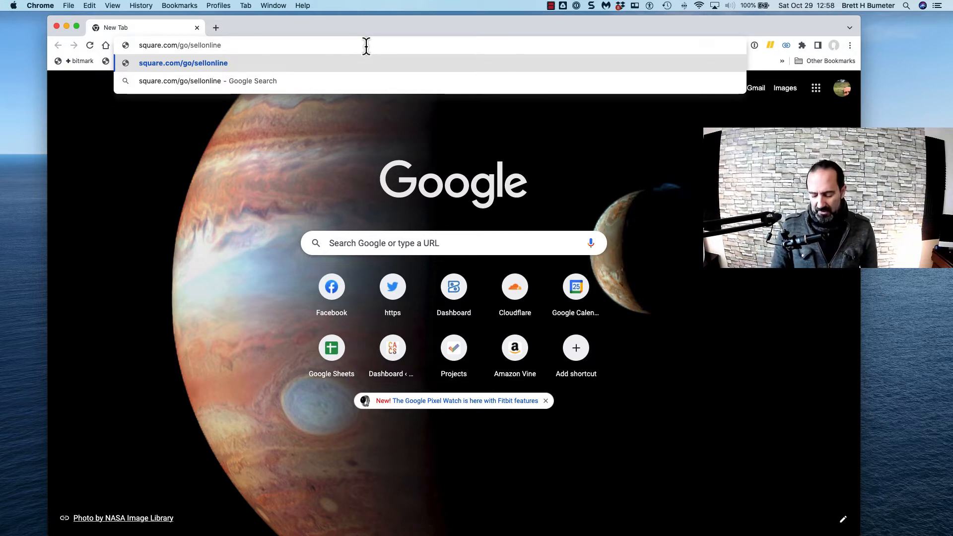
key("Return")
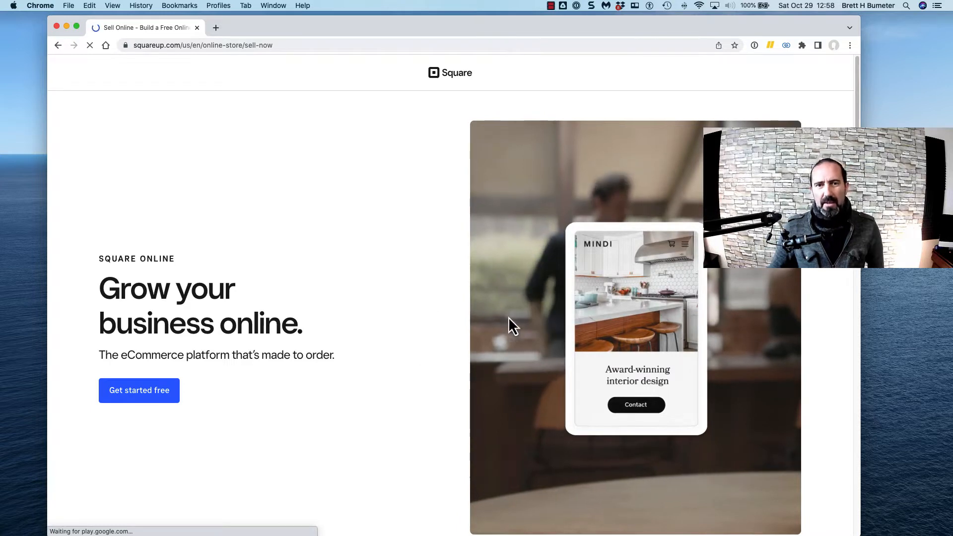
Examine the Square Online benefits overview, especially the start-up cost and per-transaction fee under Launch for $0
scroll(283, 325, "down", 10)
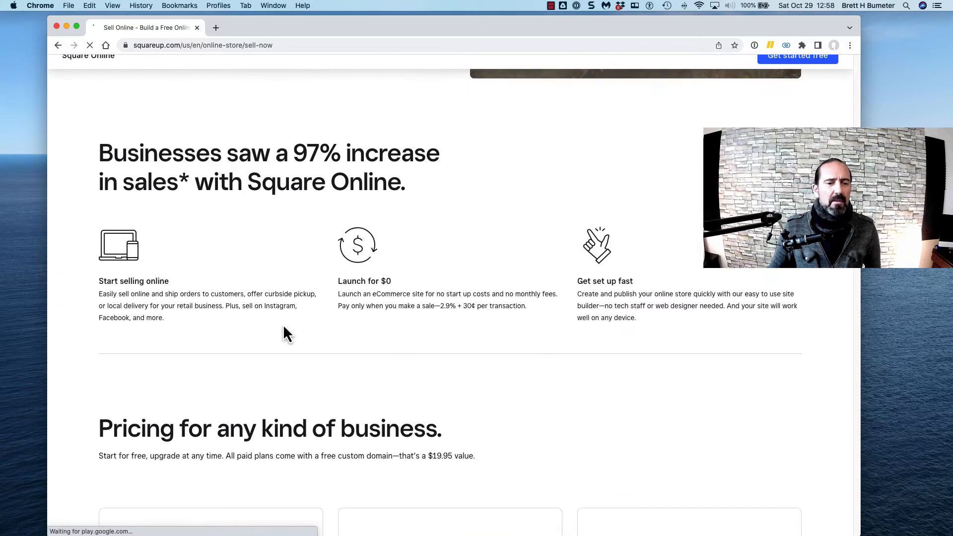
scroll(390, 222, "down", 3)
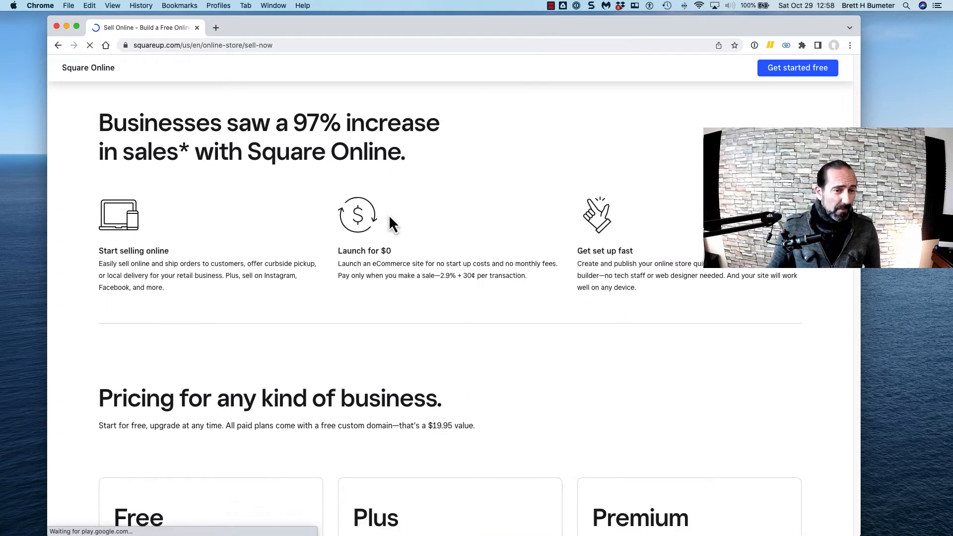
scroll(422, 273, "down", 2)
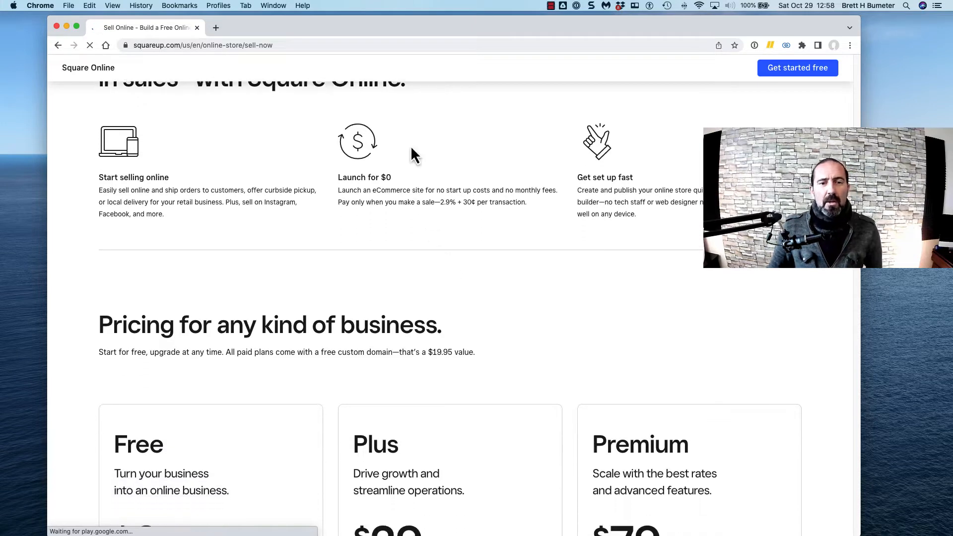
left_click_drag(279, 189, 435, 184)
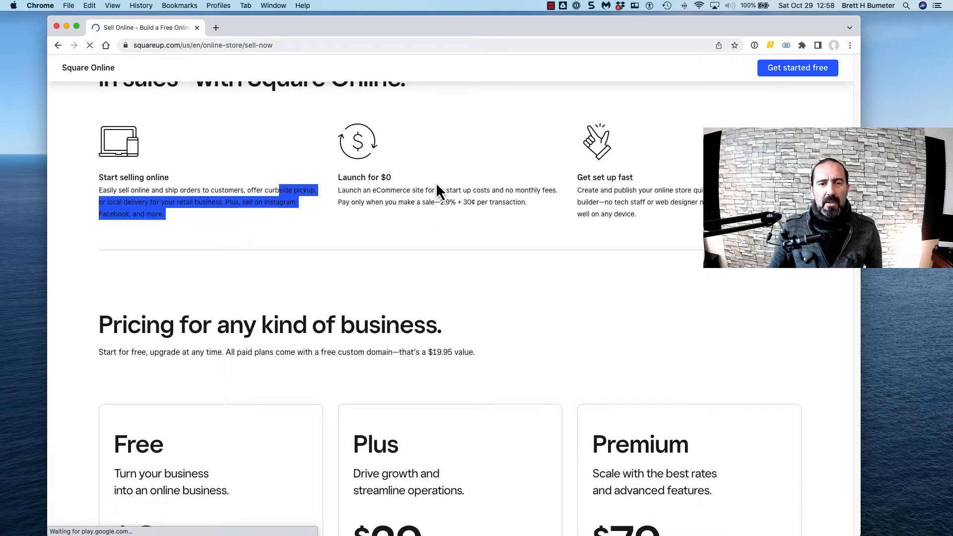
left_click(408, 179)
double_click(416, 204)
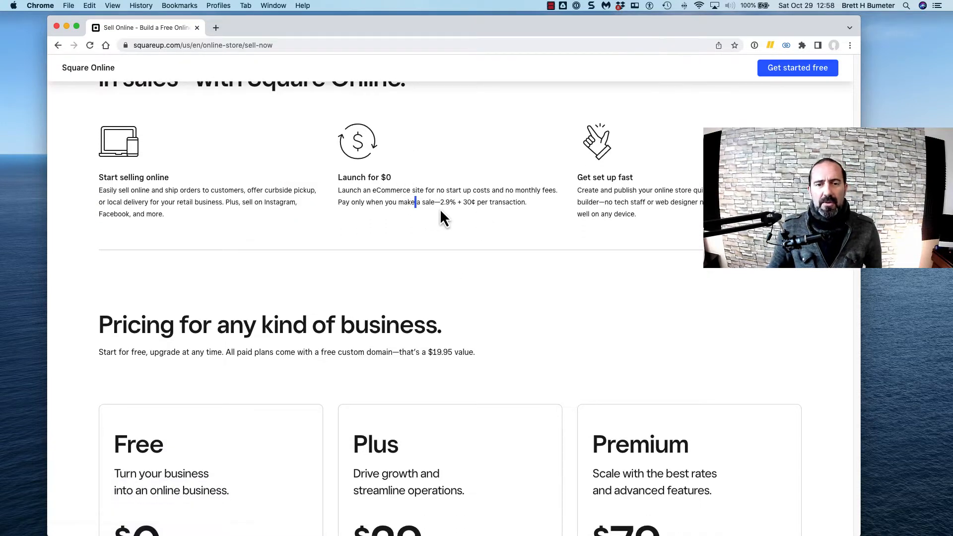
left_click_drag(444, 202, 505, 204)
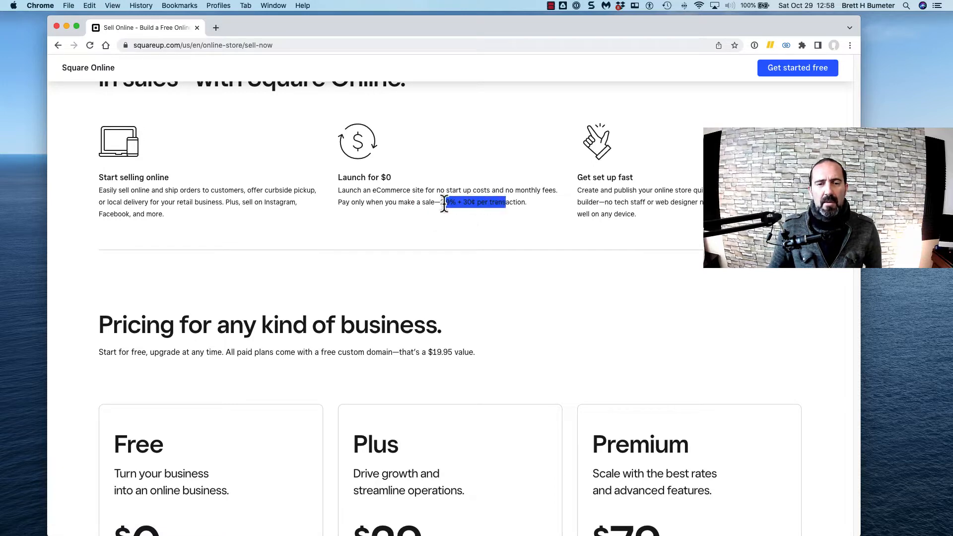
left_click_drag(440, 204, 480, 214)
left_click(477, 221)
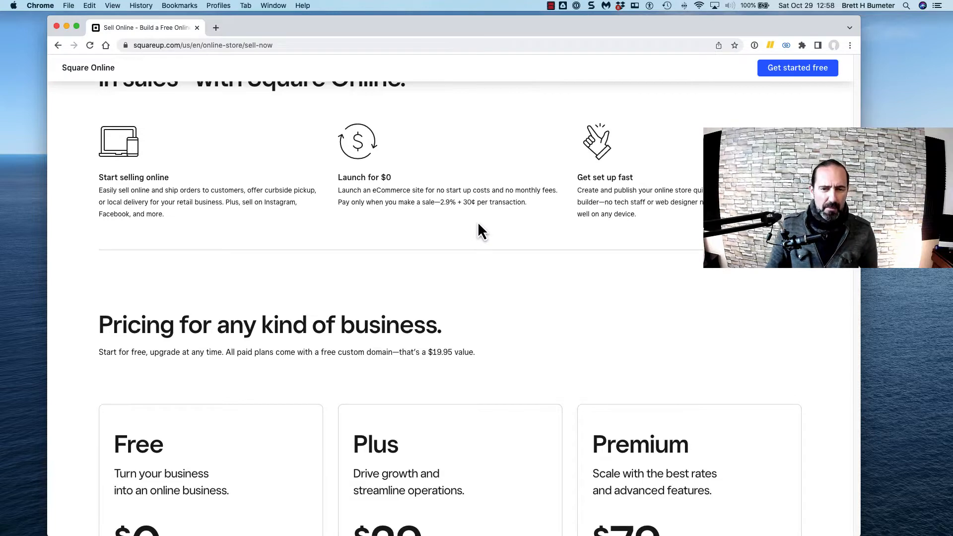
Compare the prices, transaction fees and included features of the Free, Plus and Premium plans
scroll(478, 224, "down", 3)
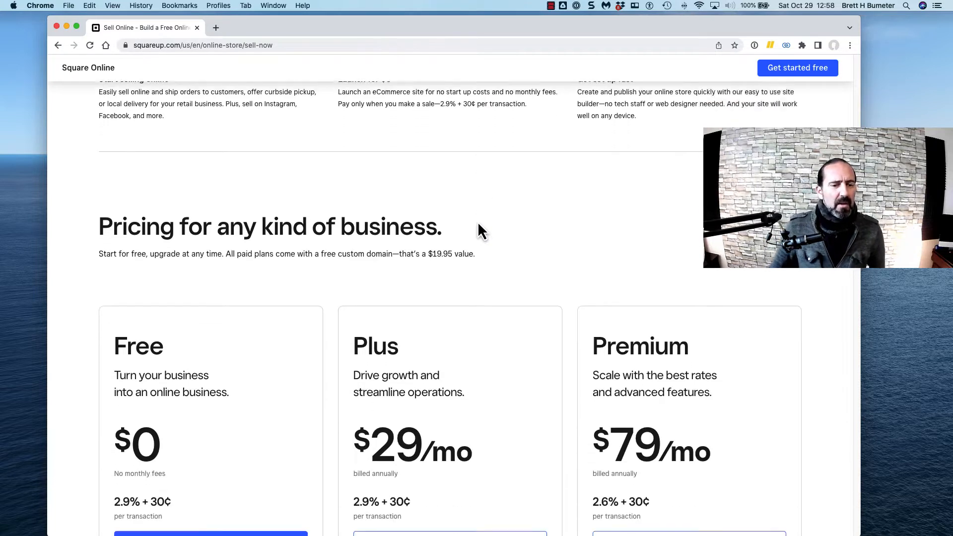
scroll(478, 223, "down", 3)
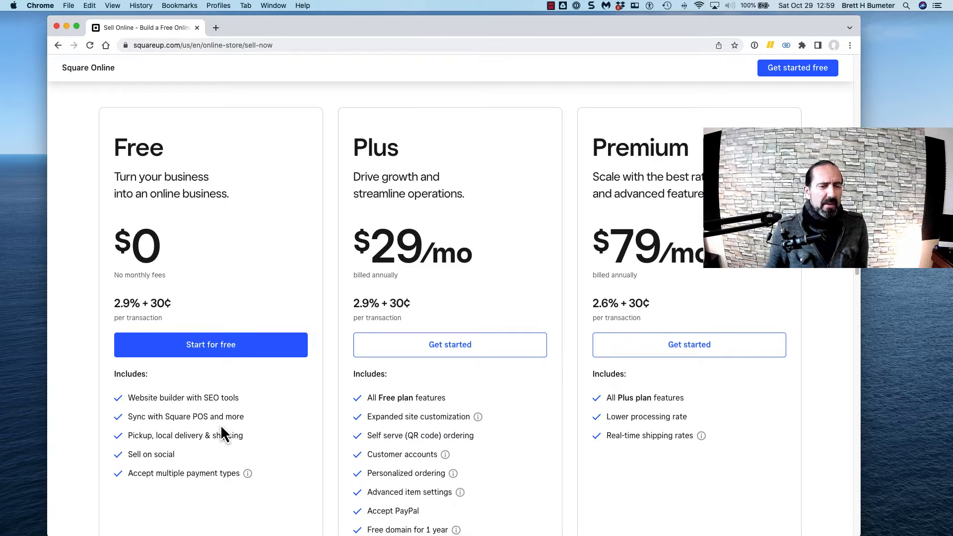
scroll(276, 447, "down", 2)
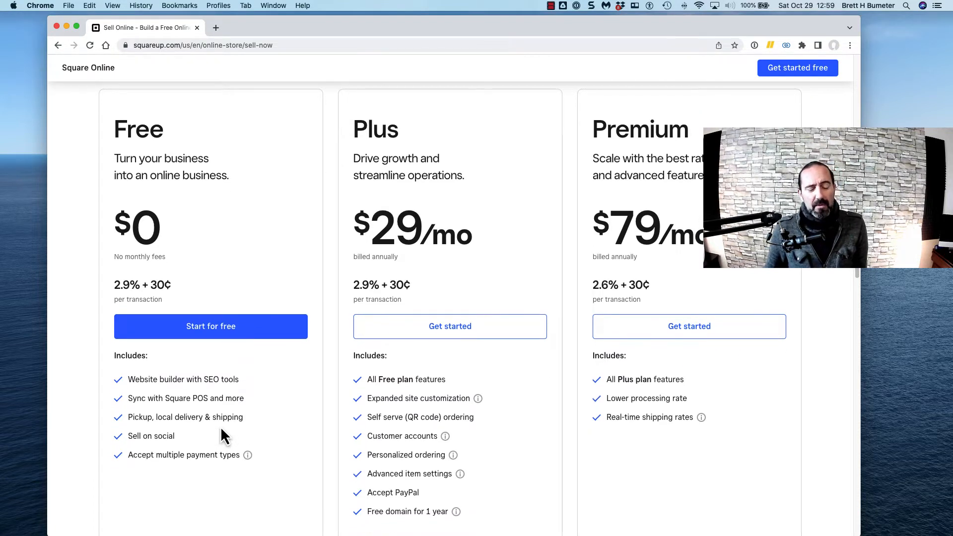
scroll(222, 428, "down", 2)
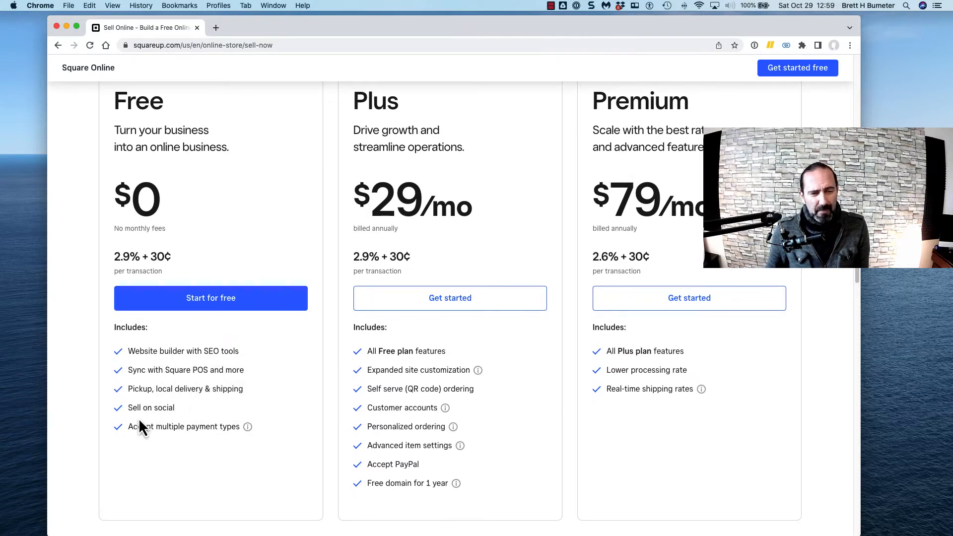
mouse_move(249, 430)
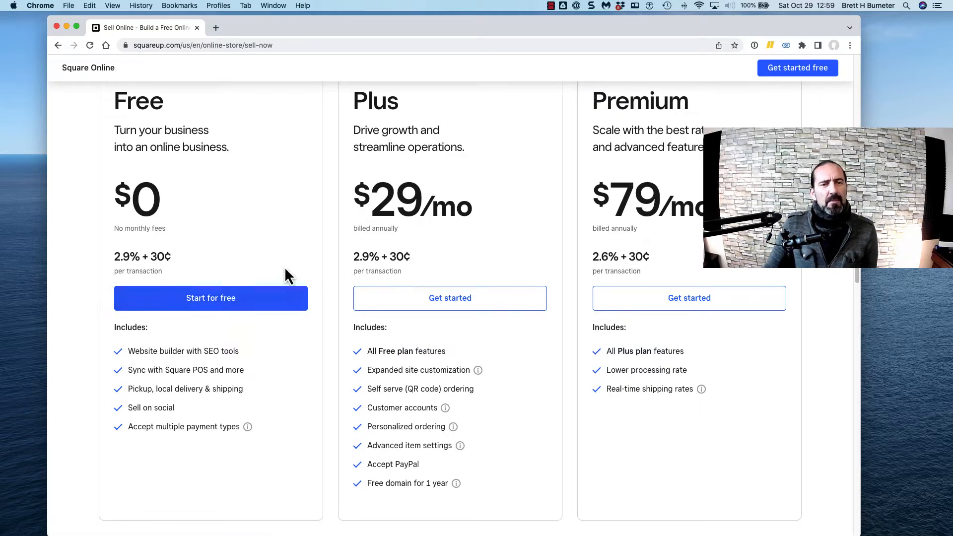
mouse_move(447, 371)
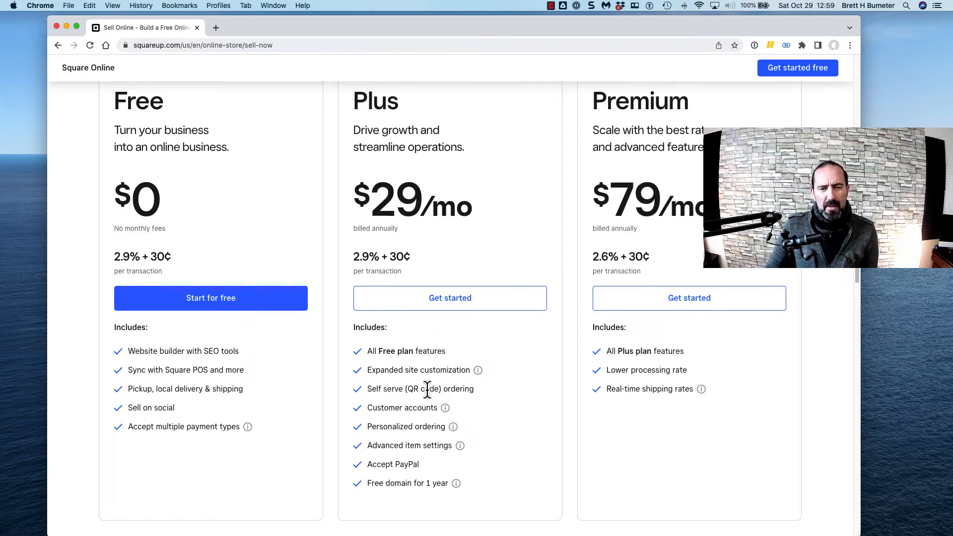
mouse_move(477, 372)
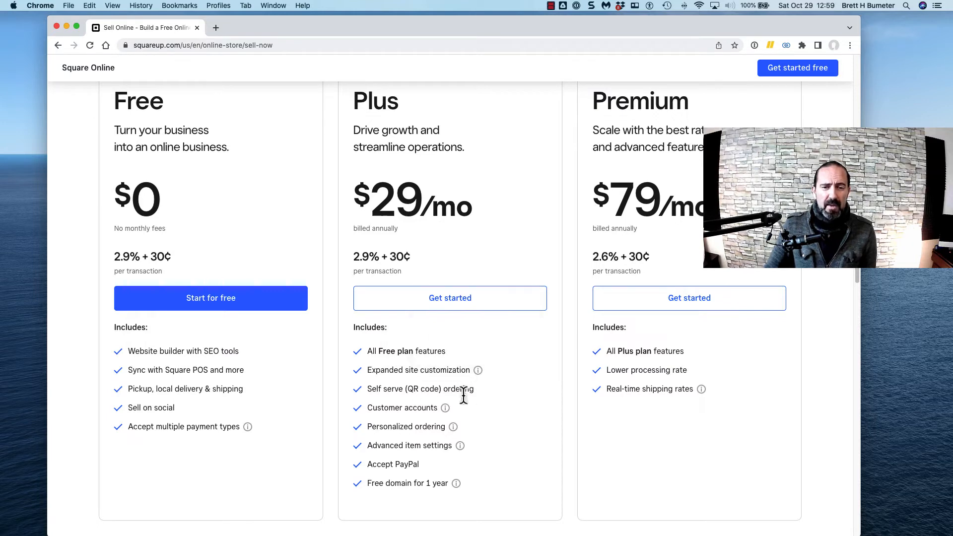
scroll(541, 435, "down", 1)
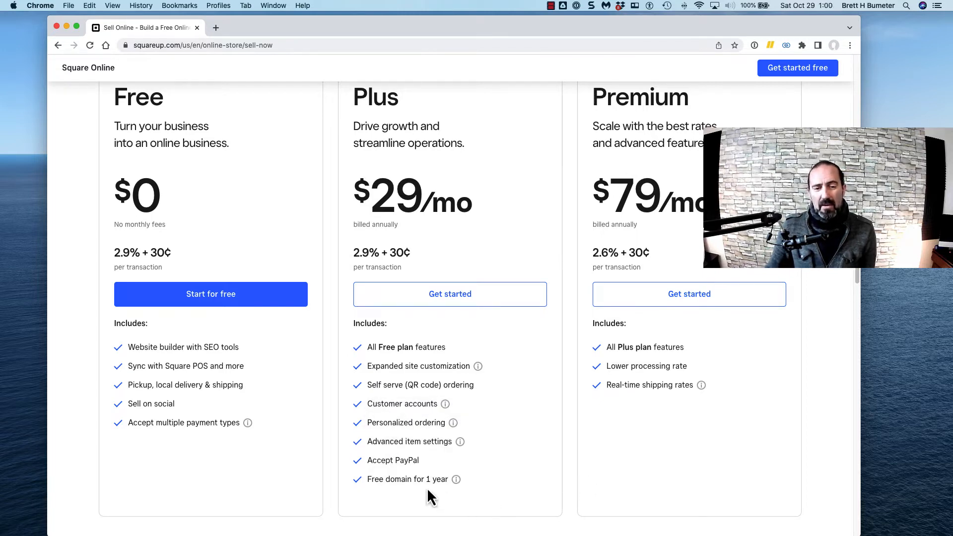
mouse_move(423, 488)
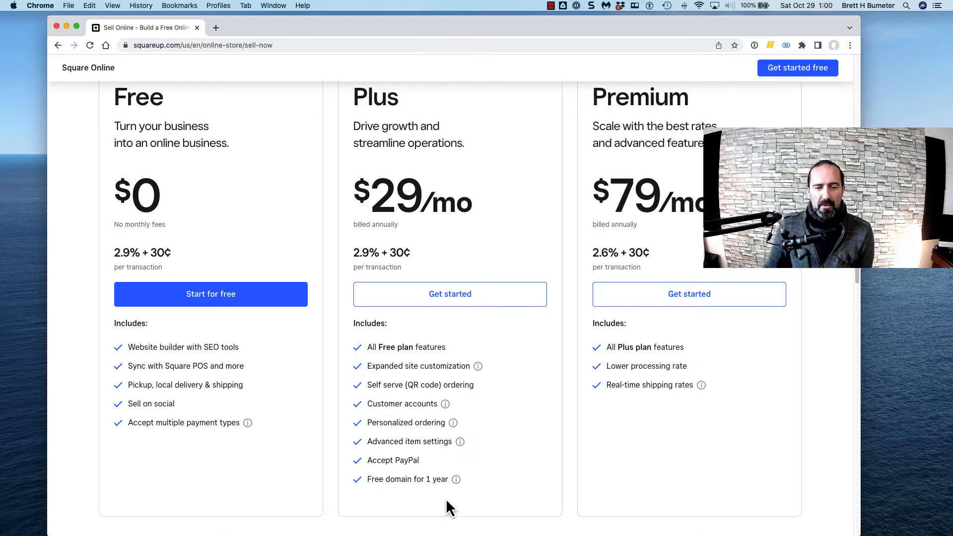
mouse_move(455, 480)
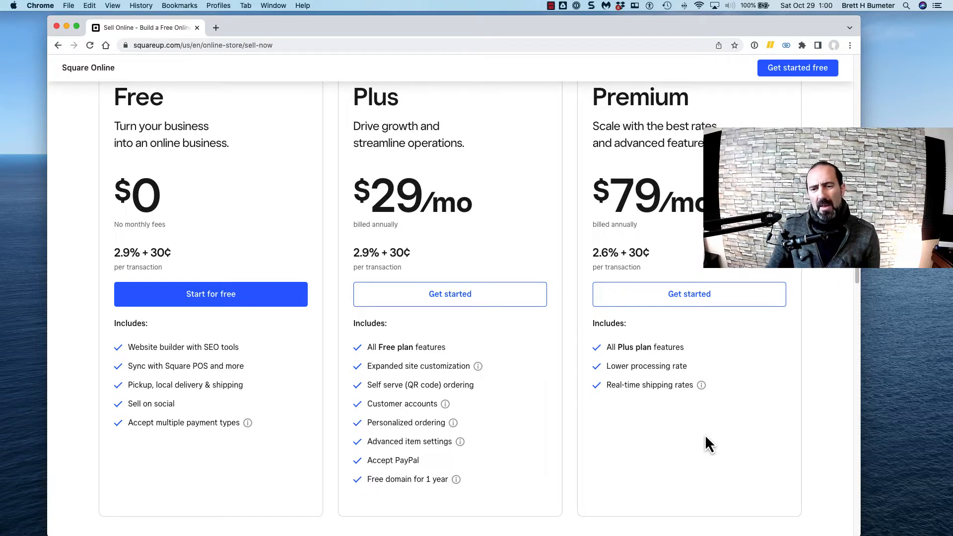
mouse_move(701, 387)
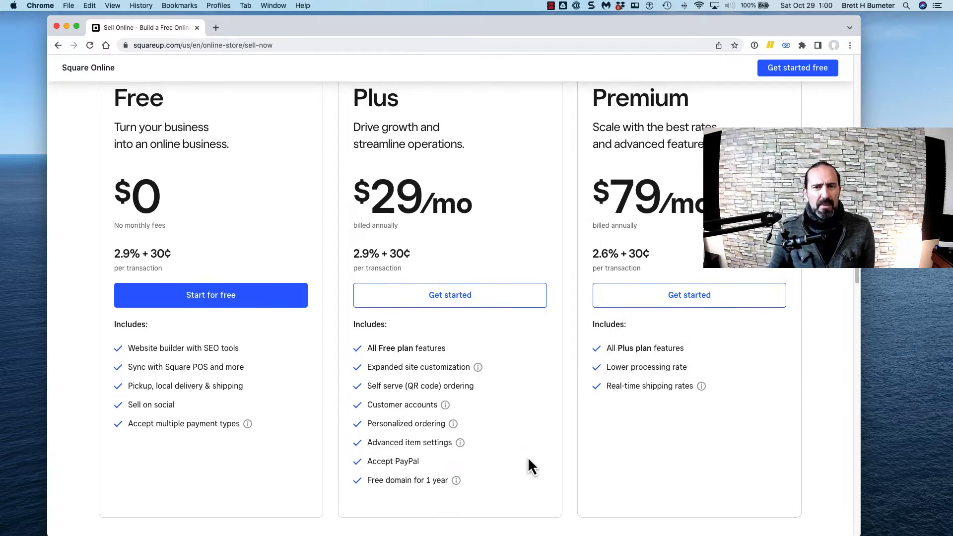
Start the sign-up for the Free plan
scroll(516, 458, "up", 1)
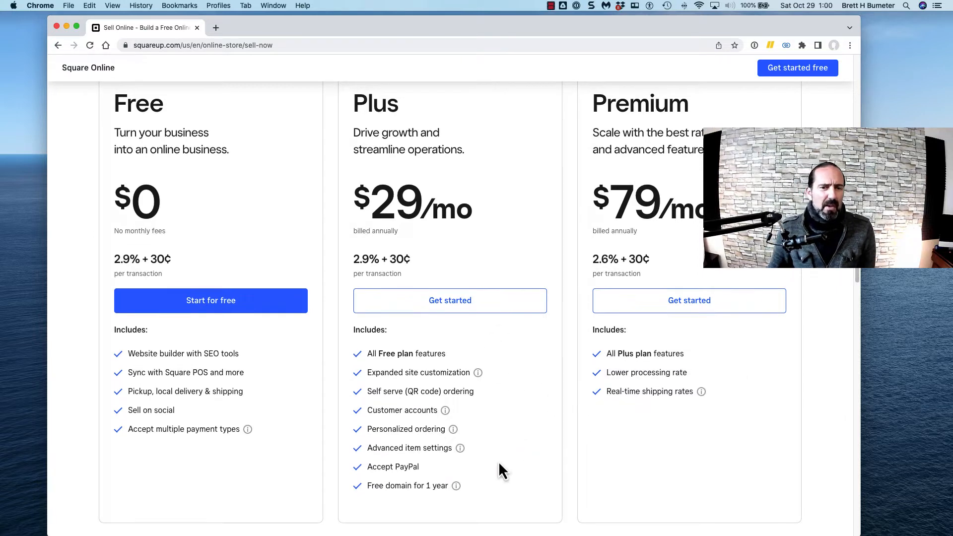
left_click(205, 311)
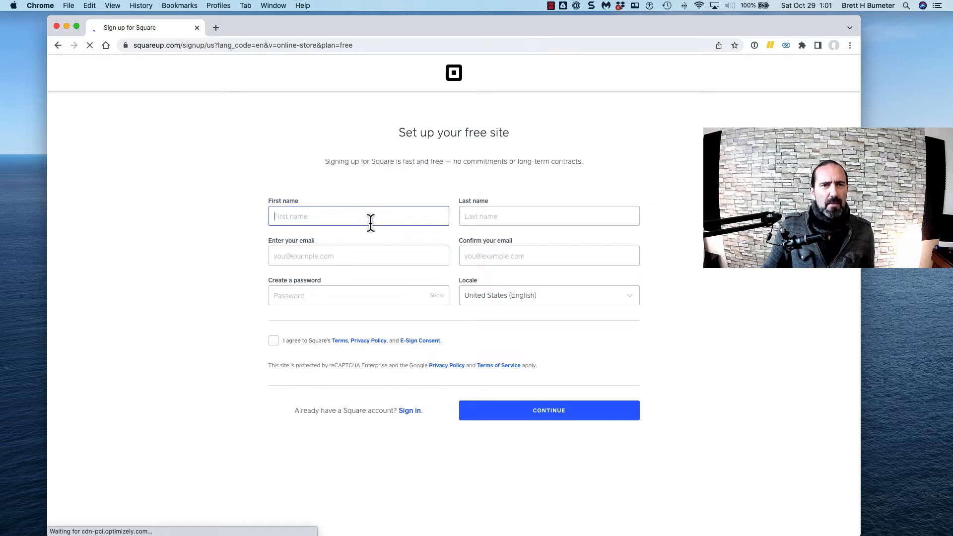
left_click(551, 6)
left_click(565, 27)
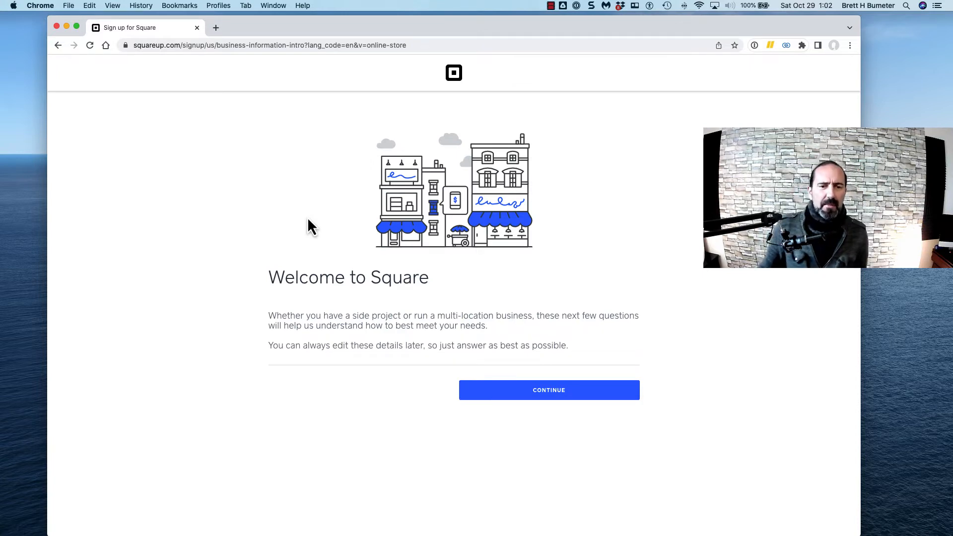
Continue past the welcome page, choose Individual as the merchant type and enter Worky Stuff as the name on customer receipts
left_click(548, 395)
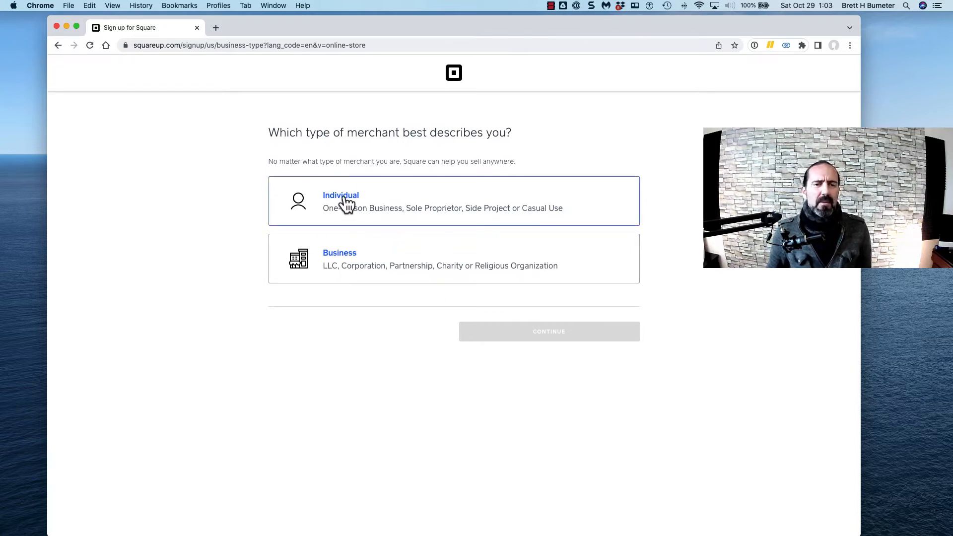
left_click(346, 203)
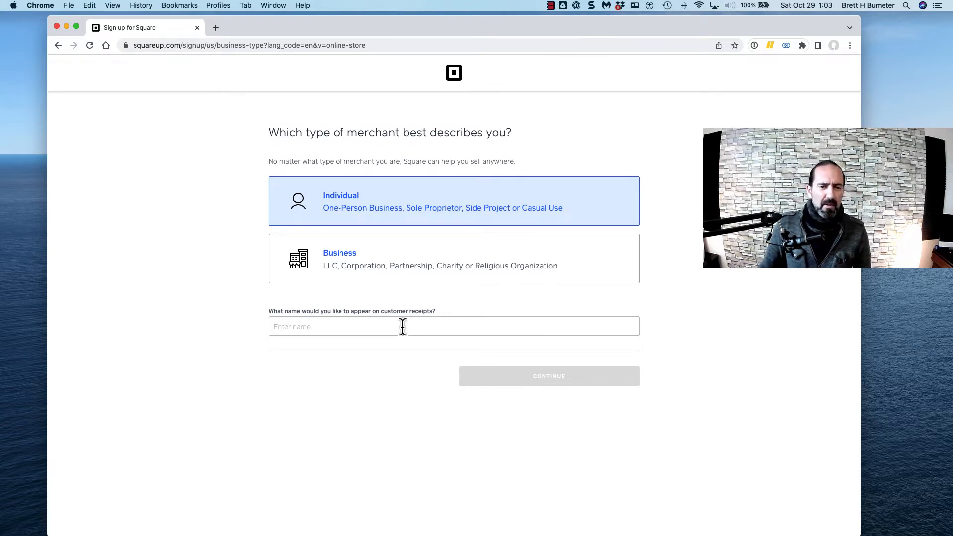
left_click(402, 326)
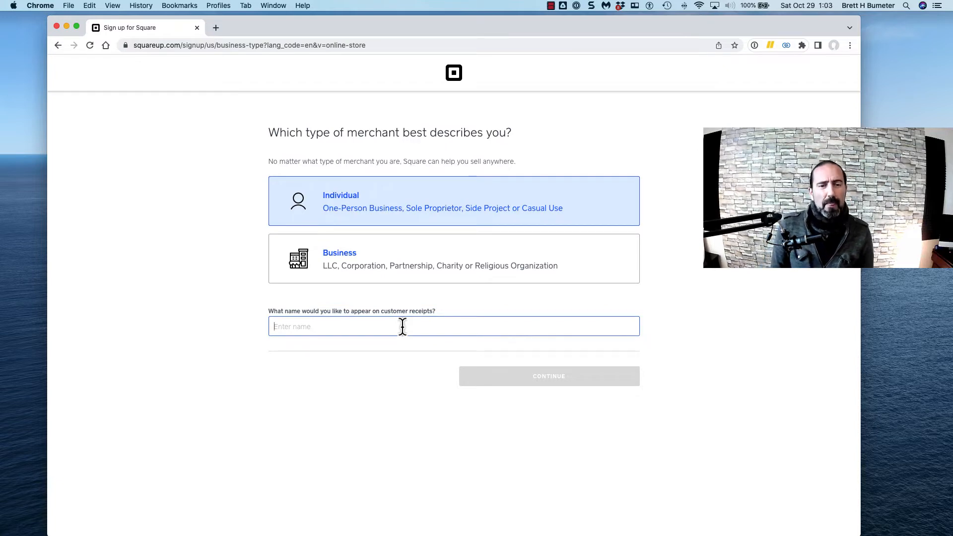
type("Worky STu")
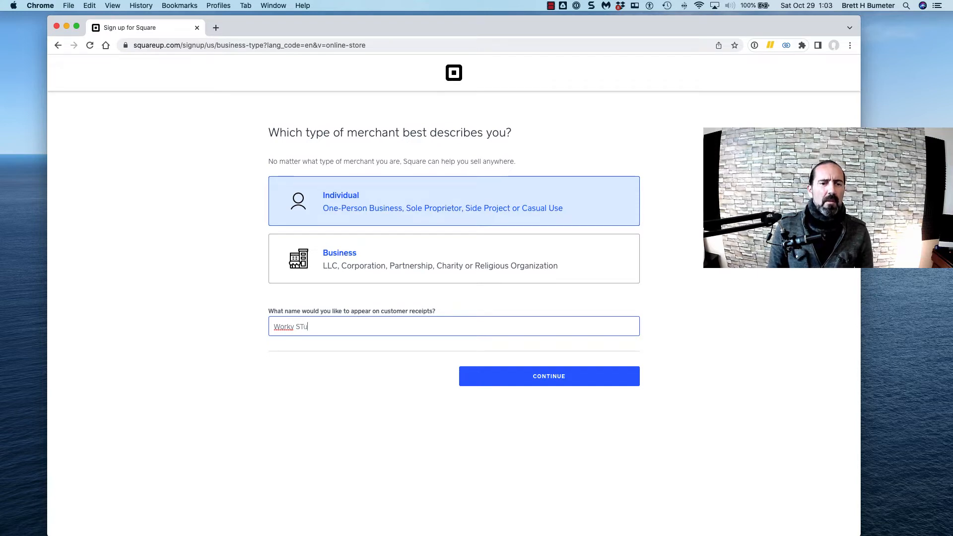
key("BackSpace")
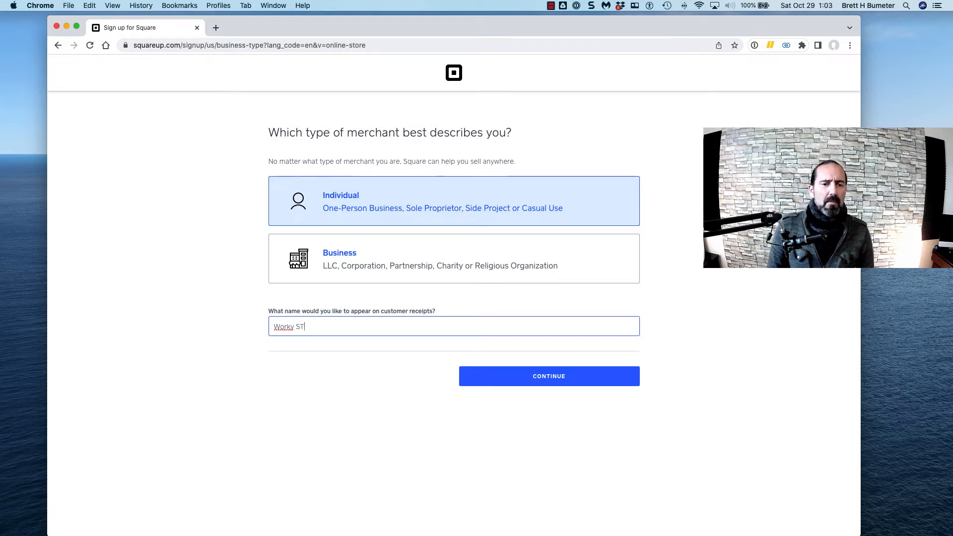
type("uff")
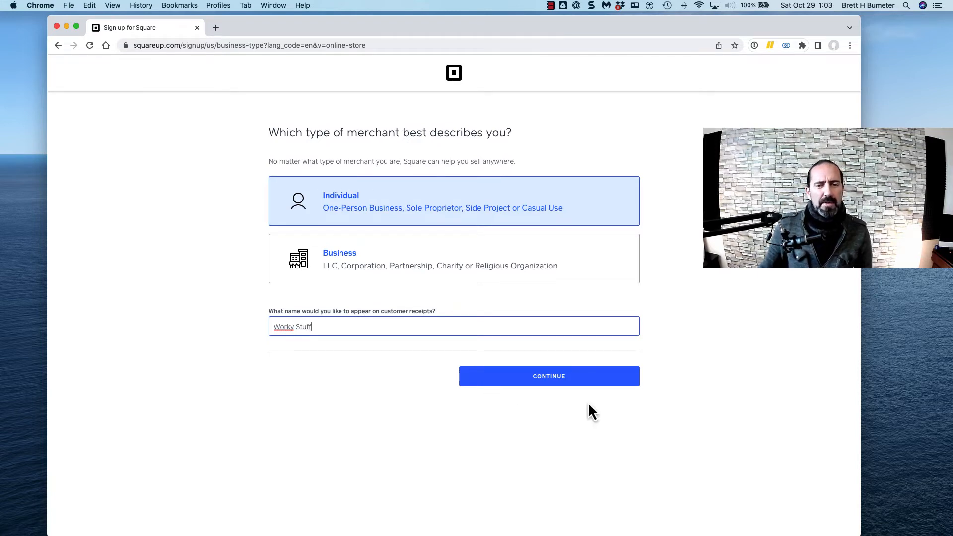
Search business types for Merchandise and select Miscellaneous Goods under Casual Use, then choose physical items as what is sold online
left_click(564, 378)
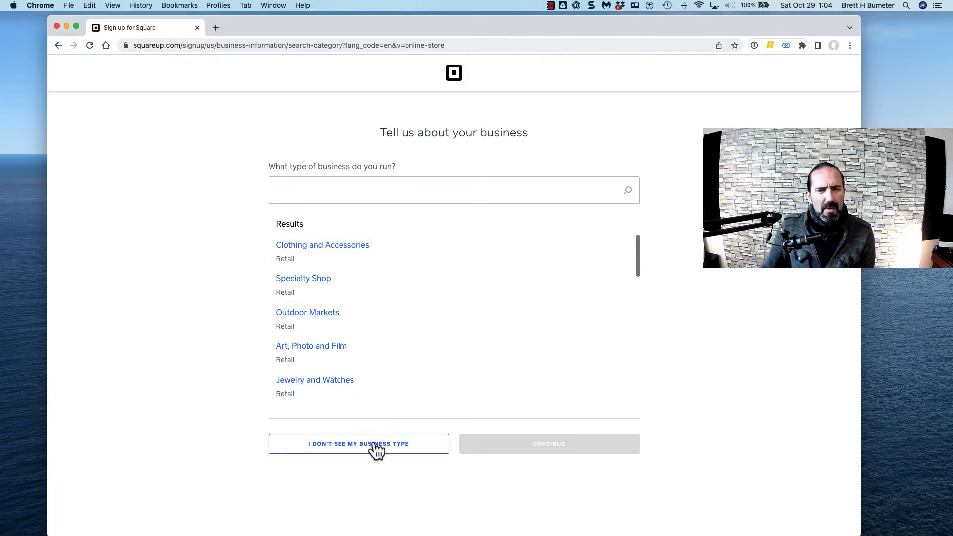
left_click(390, 193)
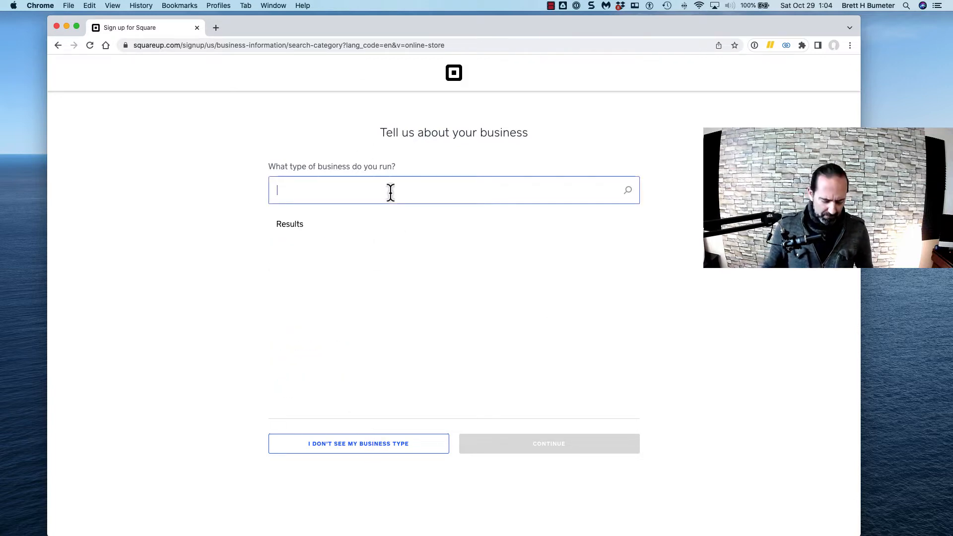
type("Merchandise")
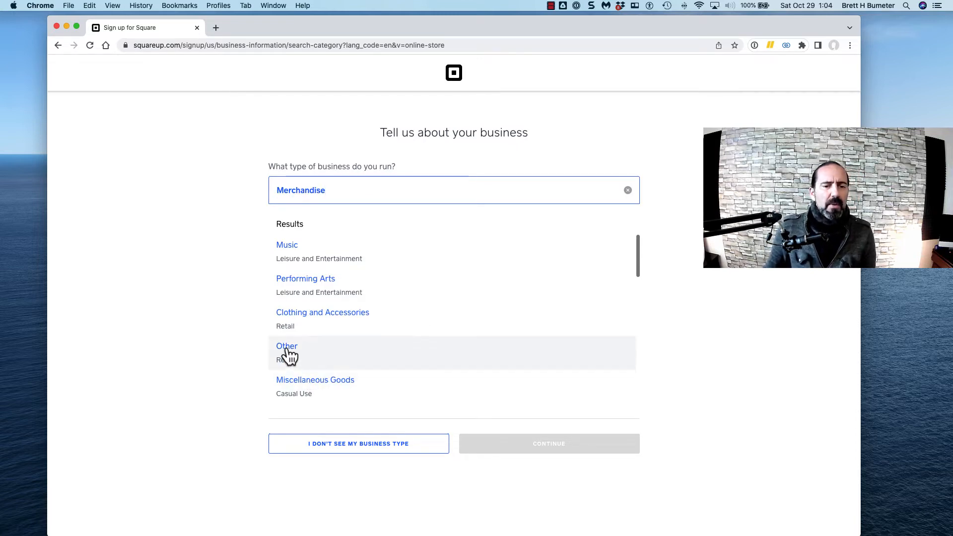
left_click(327, 393)
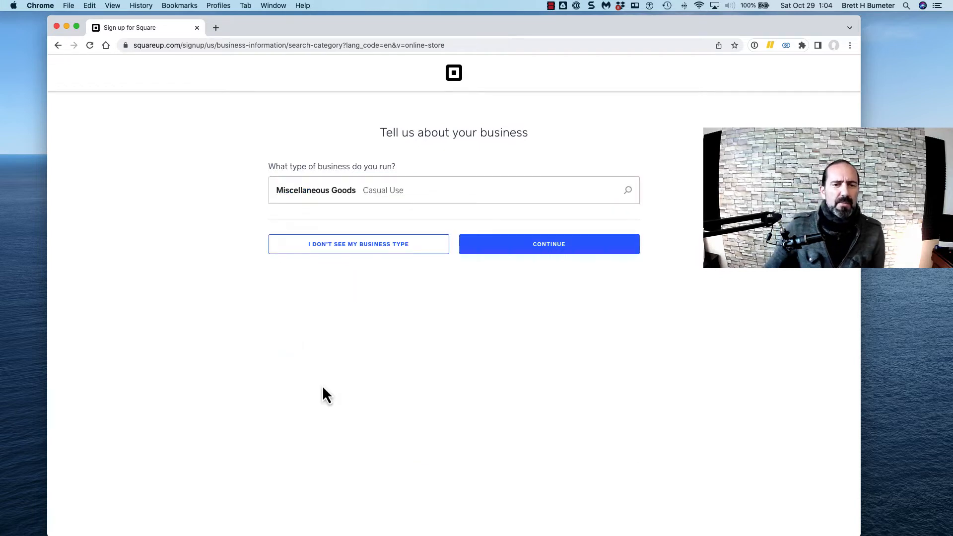
left_click(555, 244)
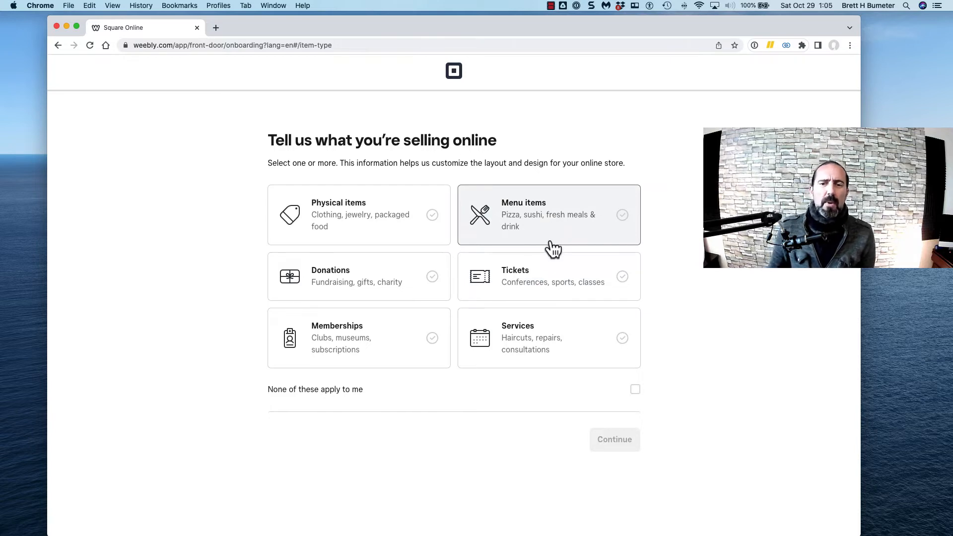
left_click(348, 231)
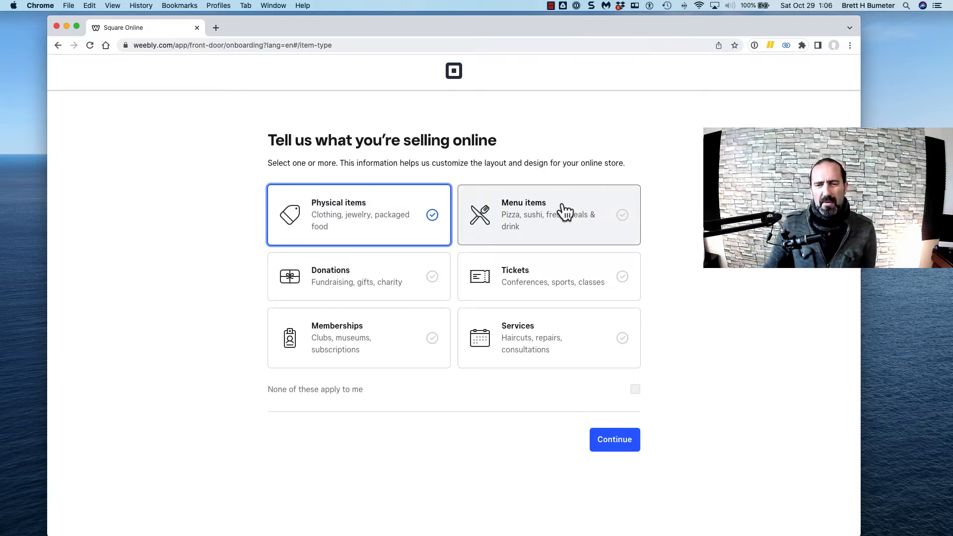
left_click(626, 444)
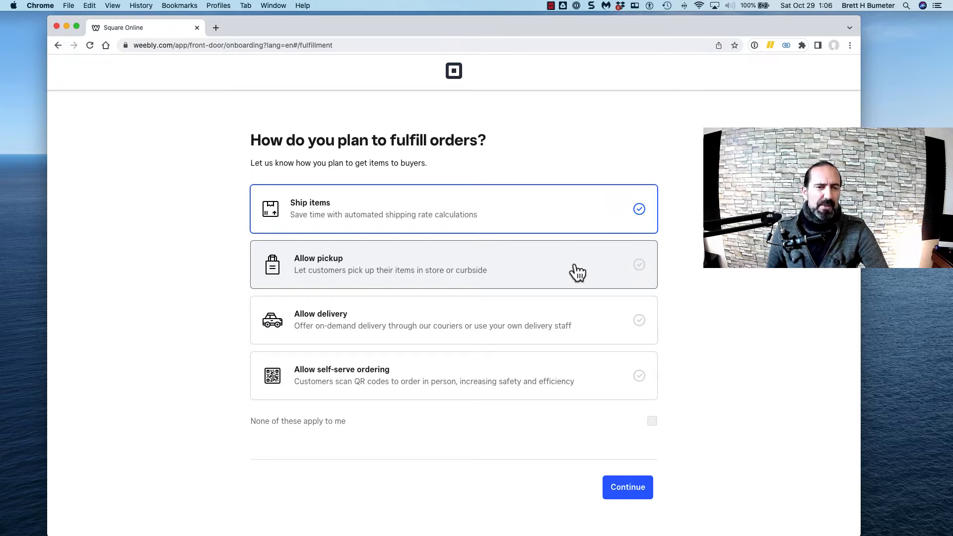
Allow self-serve ordering, delivery and pickup in addition to shipping, and choose the single shopping page as the store experience
left_click(532, 396)
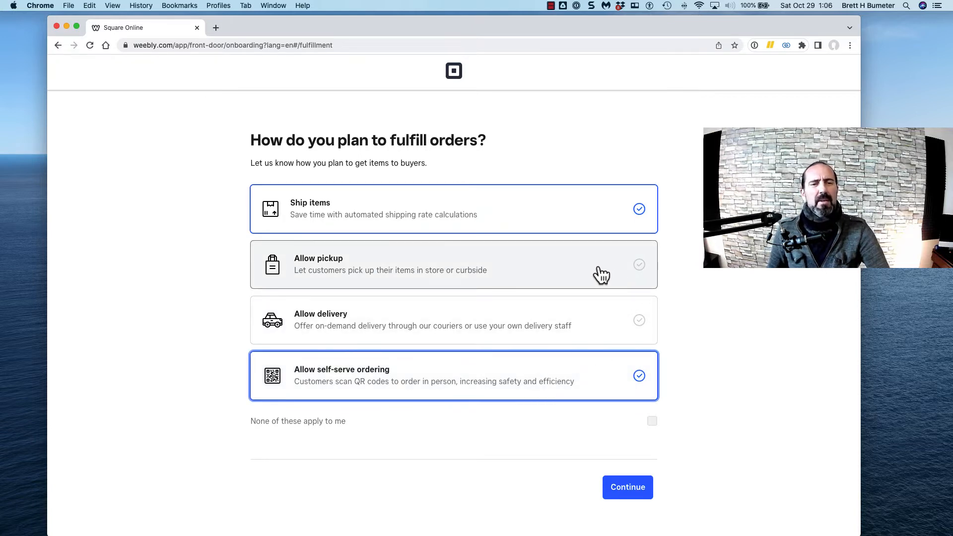
left_click(589, 334)
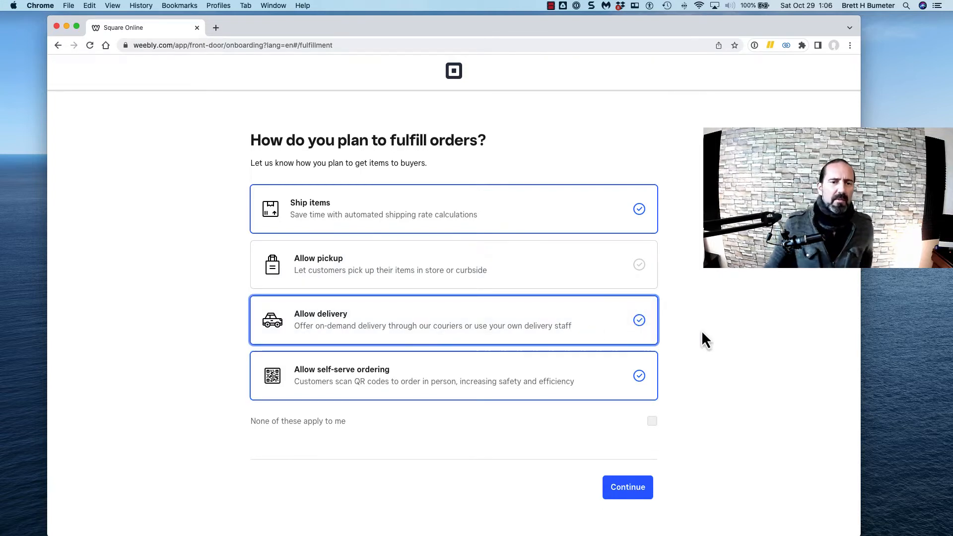
left_click(627, 270)
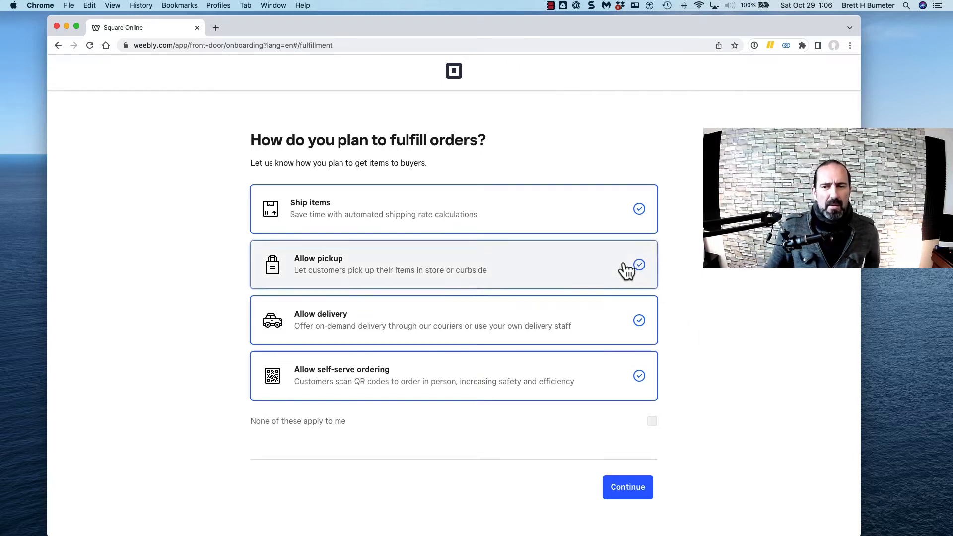
left_click(633, 490)
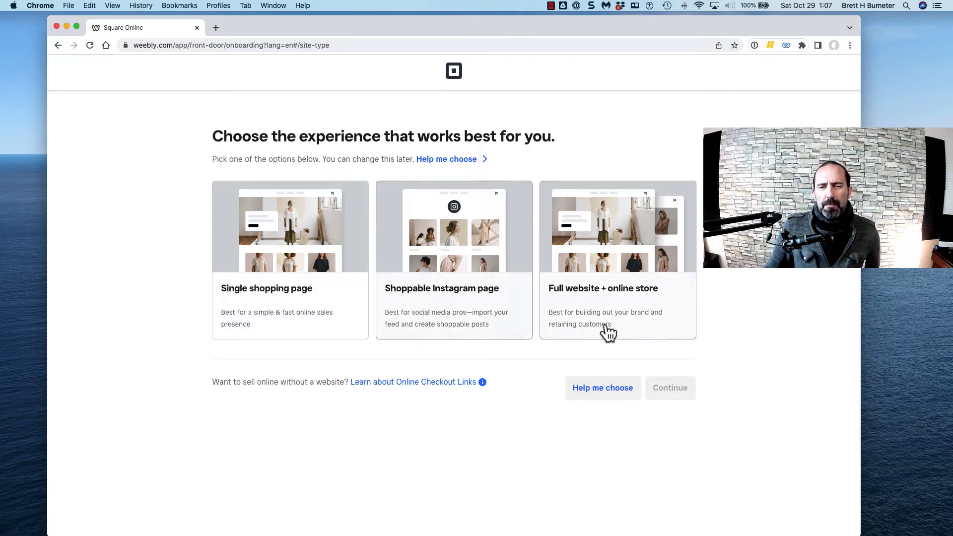
left_click(270, 304)
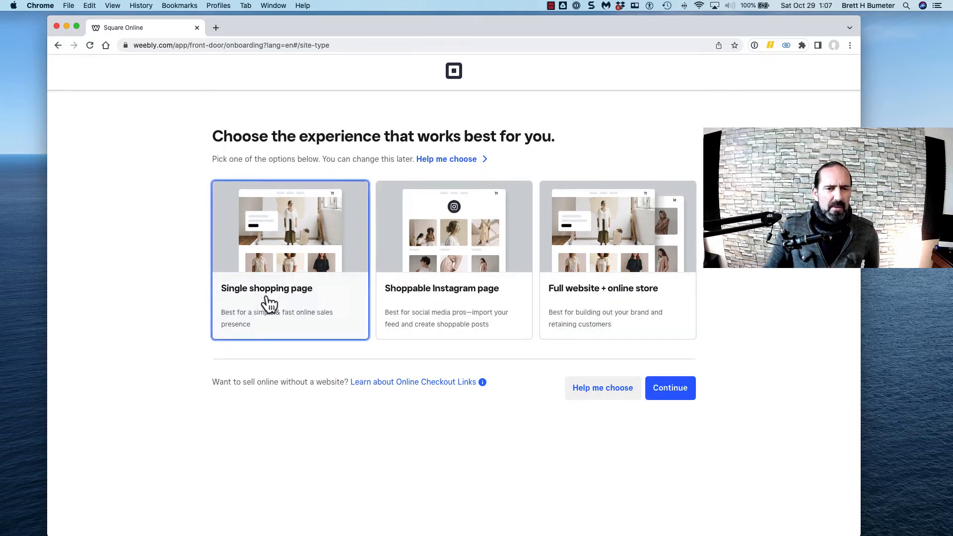
left_click(684, 392)
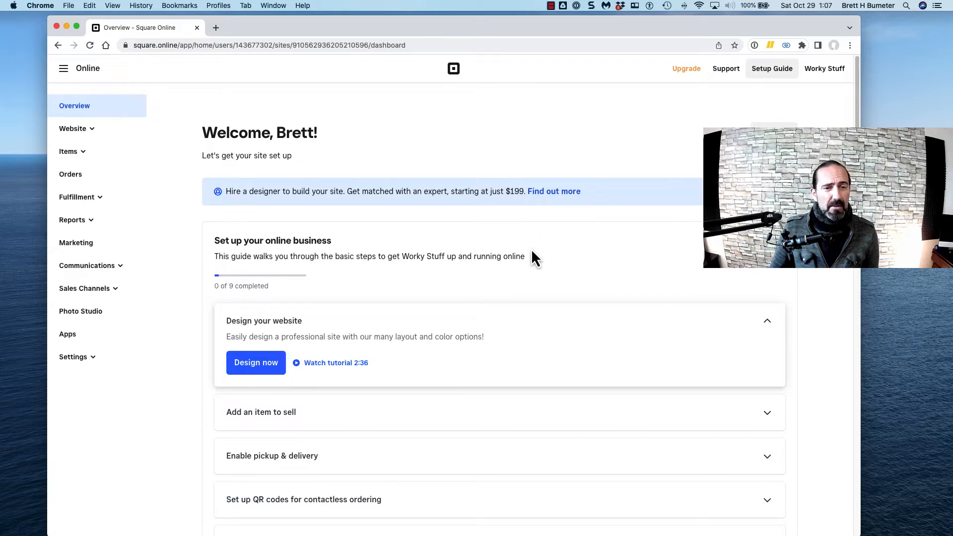
Look over the setup guide tasks, past 7 days figures and site improvement tools on the dashboard overview
scroll(601, 341, "down", 5)
scroll(604, 341, "down", 9)
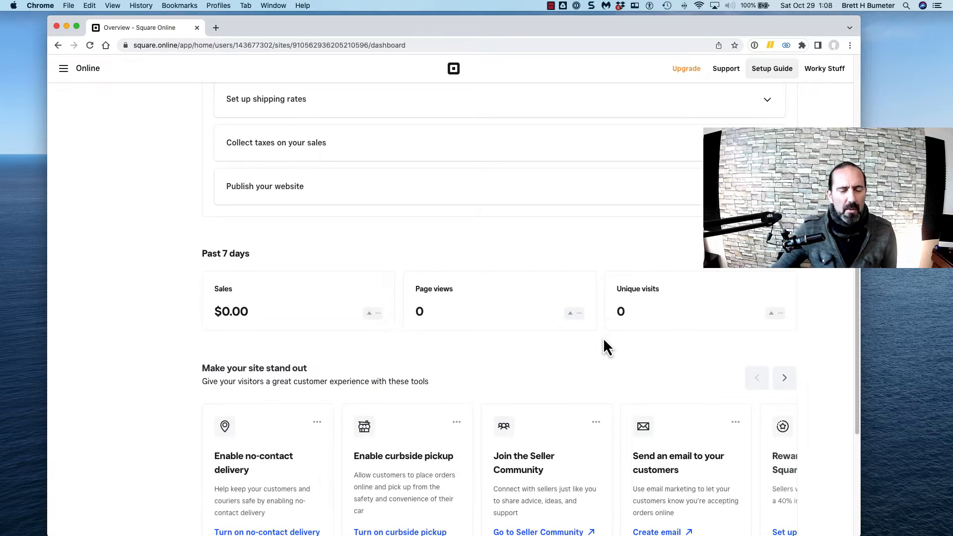
scroll(604, 341, "down", 1)
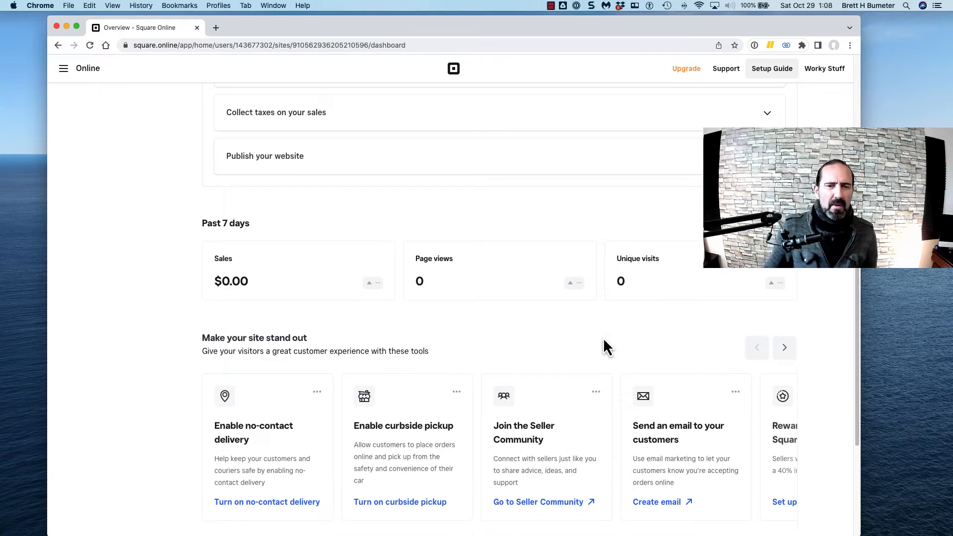
scroll(603, 343, "up", 12)
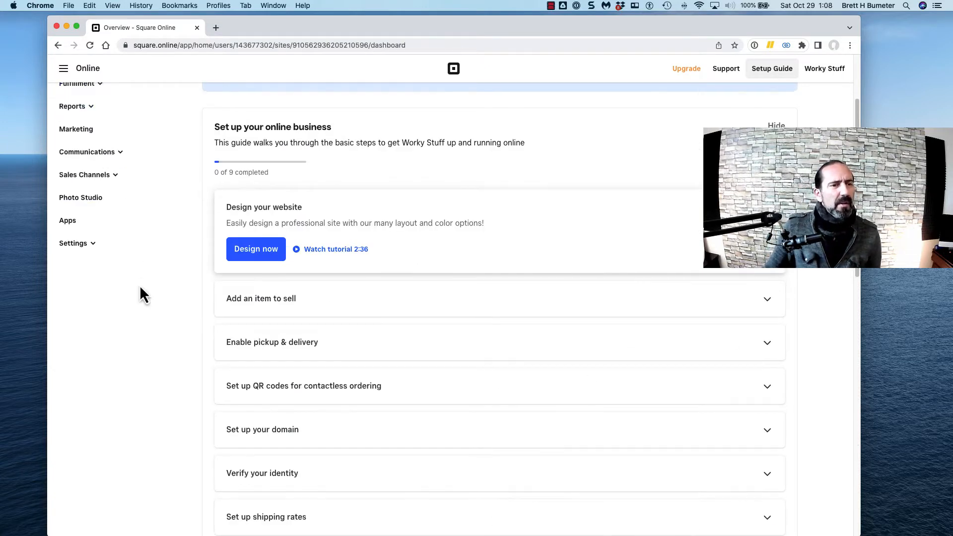
scroll(134, 298, "up", 3)
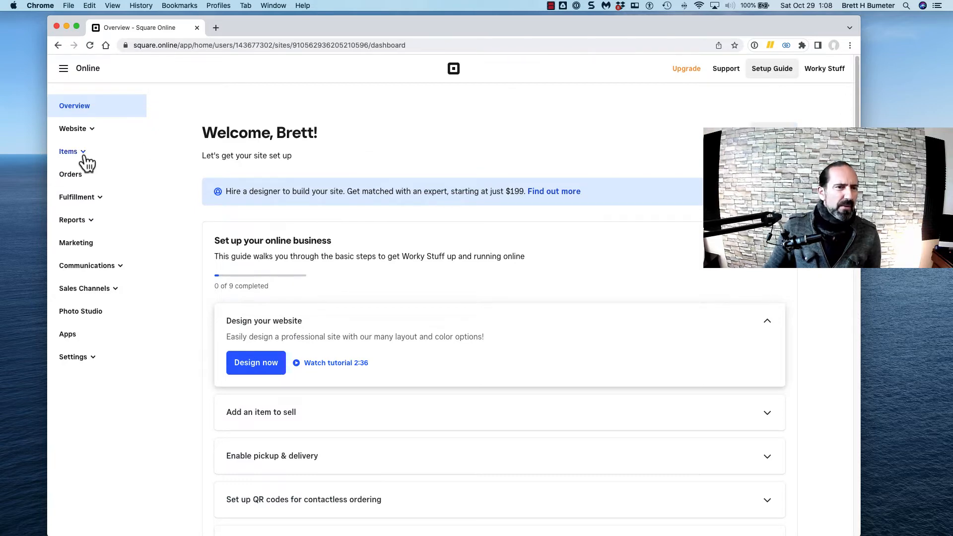
Examine the options under Website, Items and Settings along with the remaining tasks in the setup guide
left_click(92, 130)
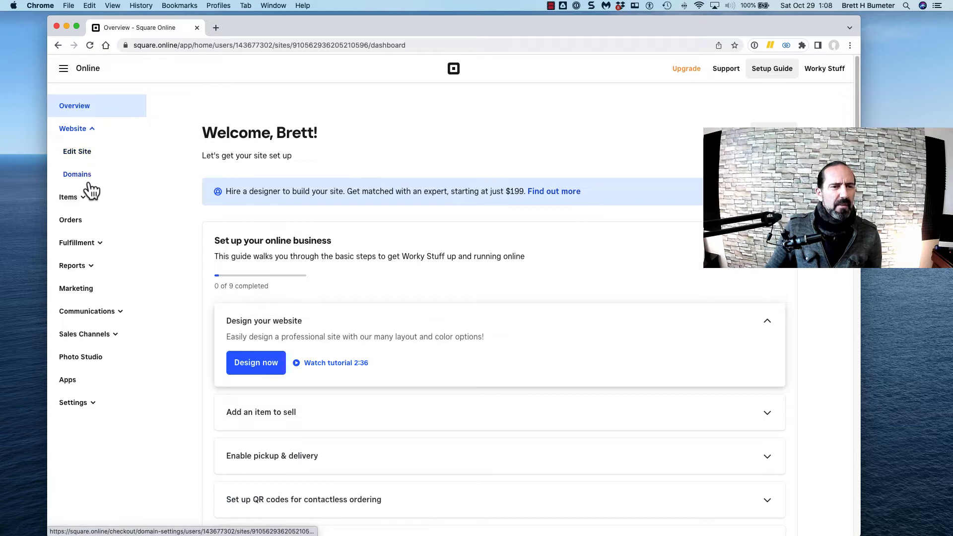
left_click(86, 200)
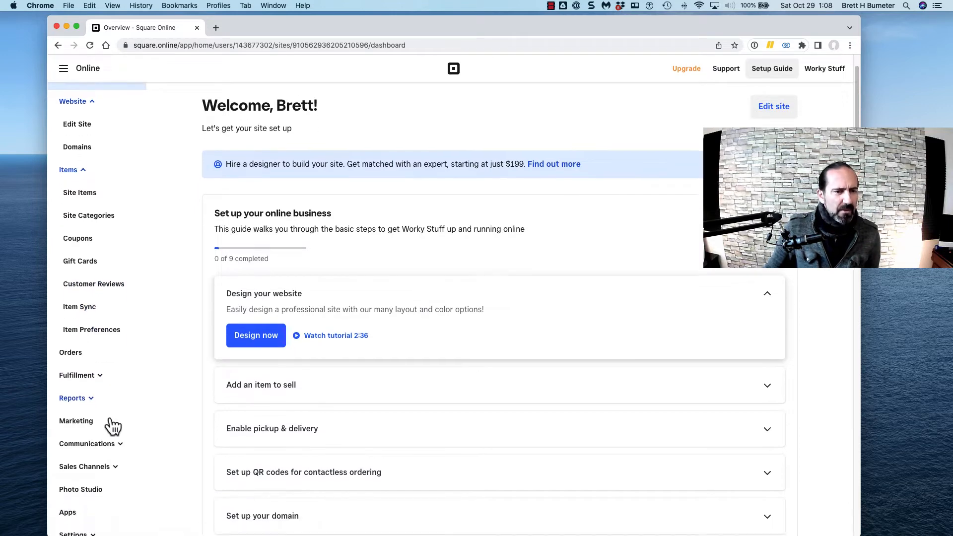
scroll(110, 411, "down", 3)
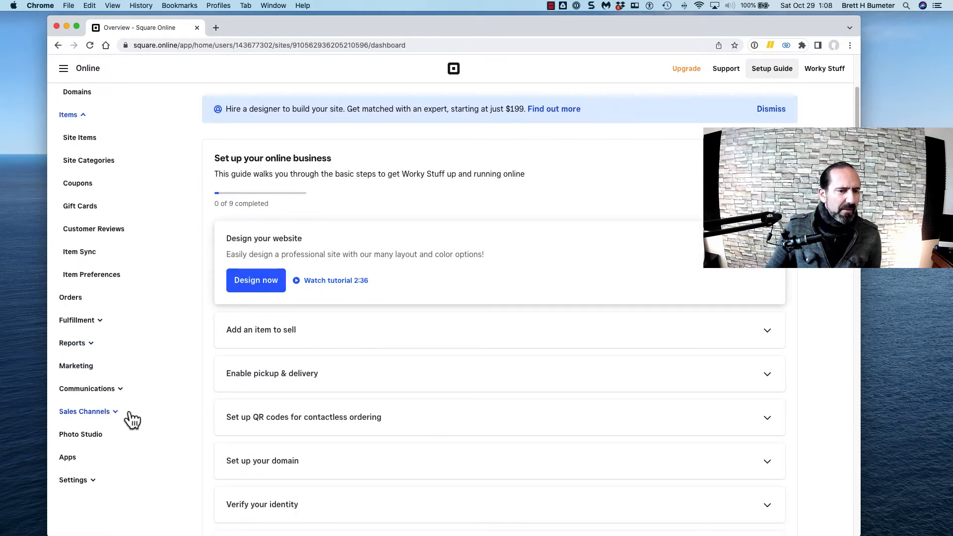
scroll(119, 436, "down", 4)
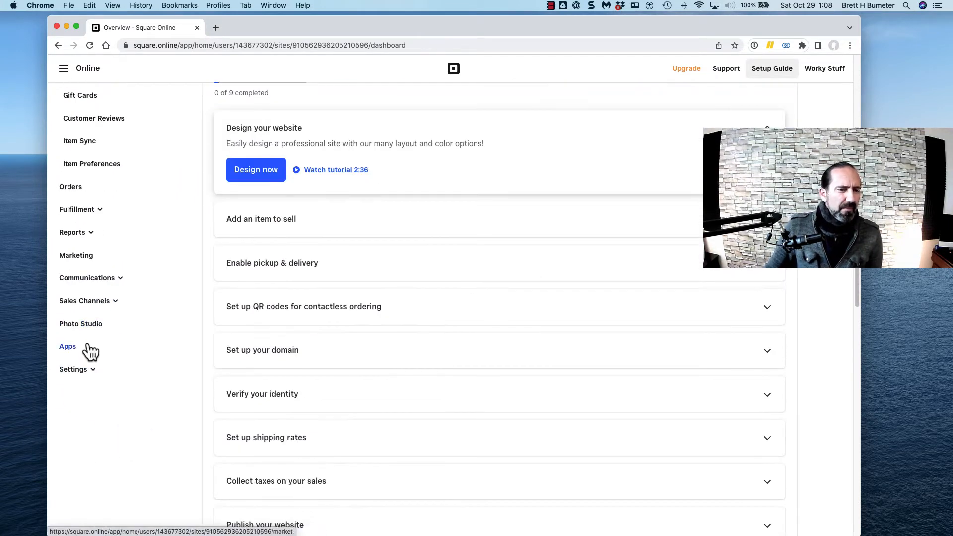
left_click(92, 373)
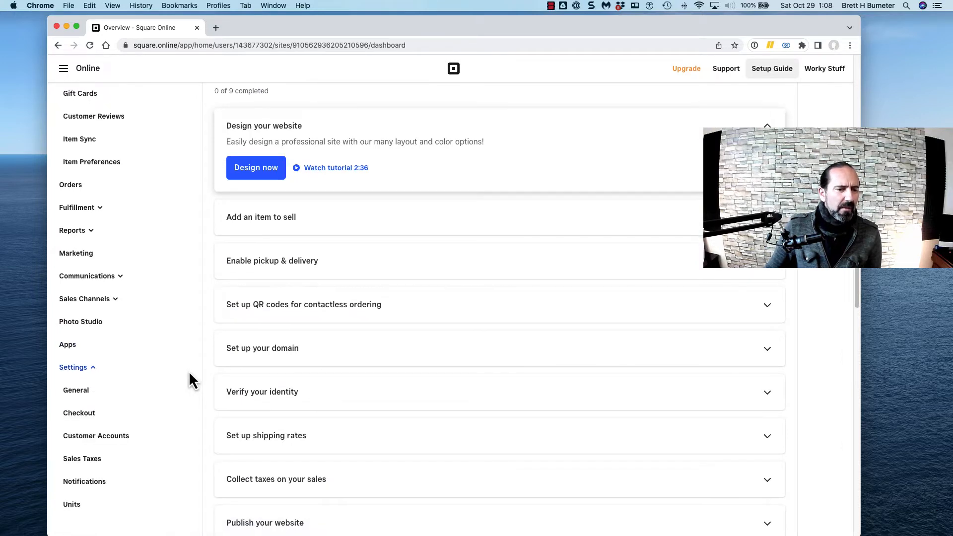
scroll(189, 372, "down", 3)
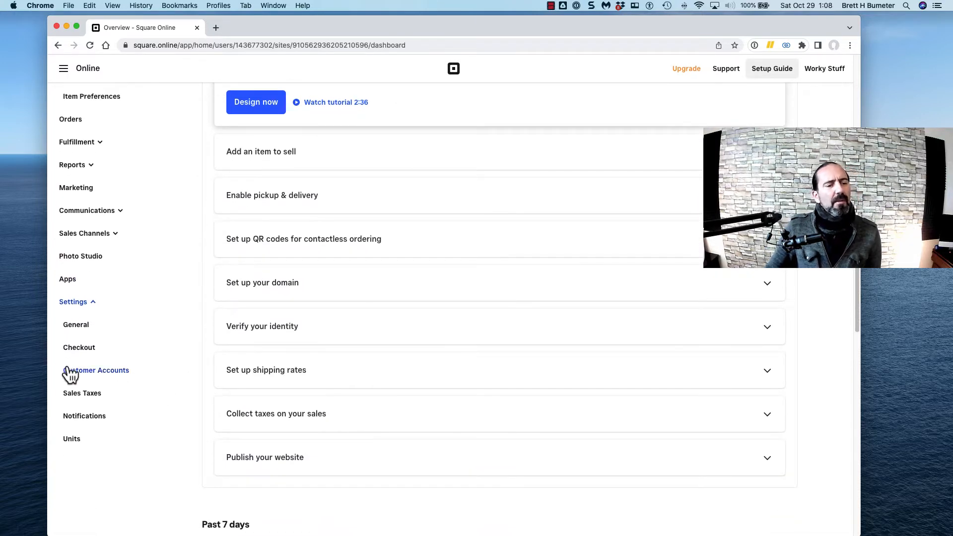
scroll(817, 320, "up", 4)
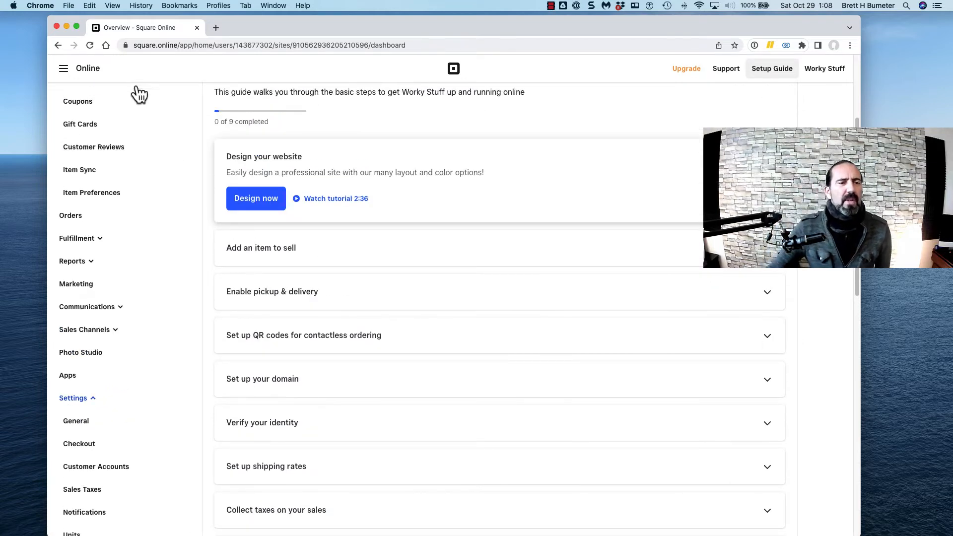
scroll(115, 203, "up", 3)
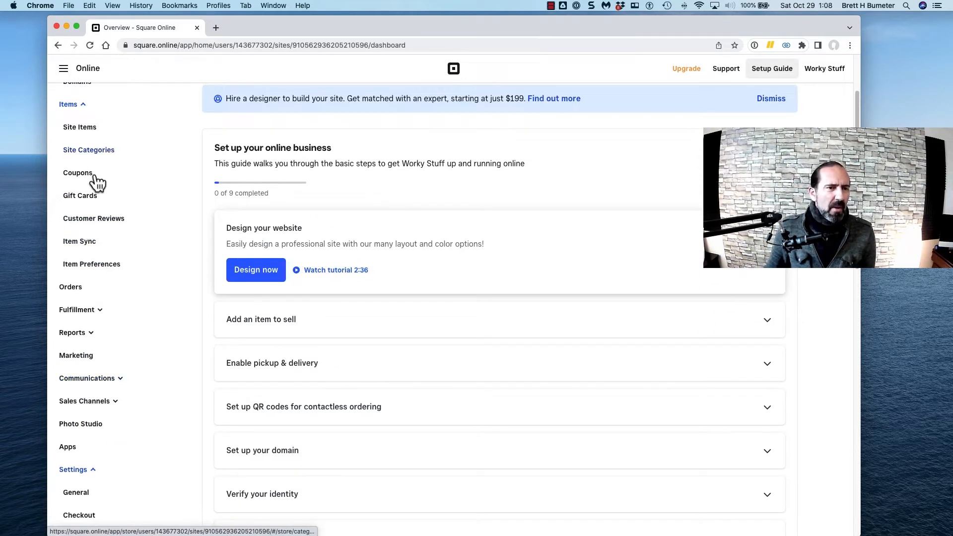
scroll(454, 298, "up", 4)
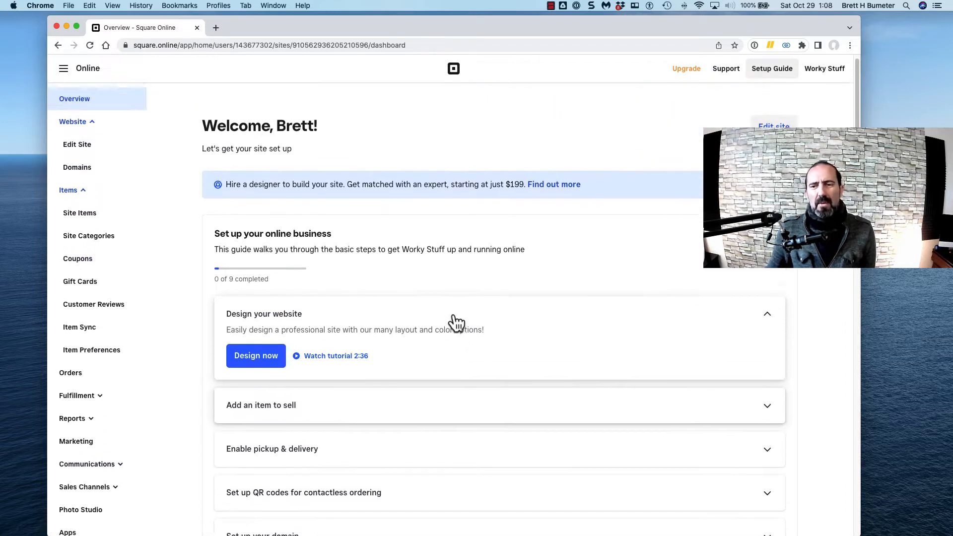
scroll(453, 323, "down", 8)
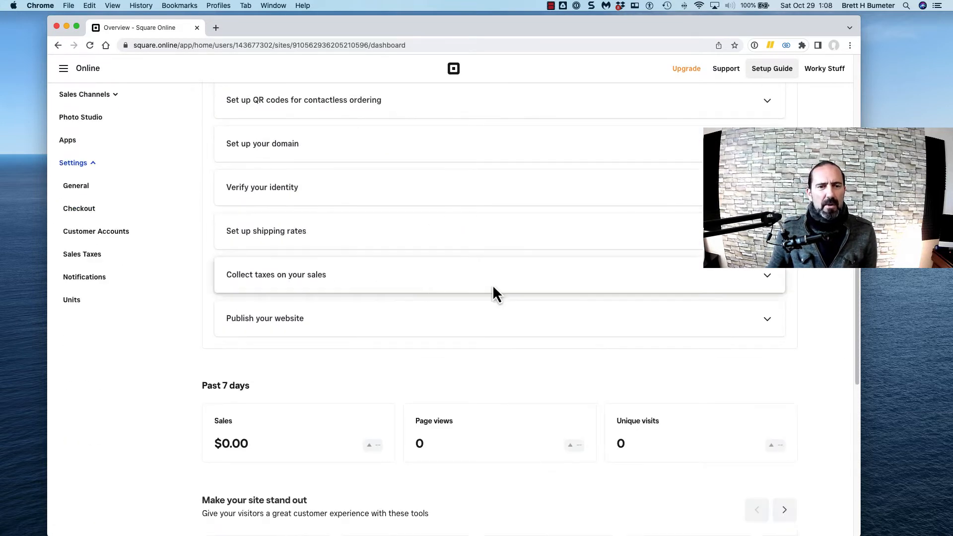
scroll(412, 358, "up", 10)
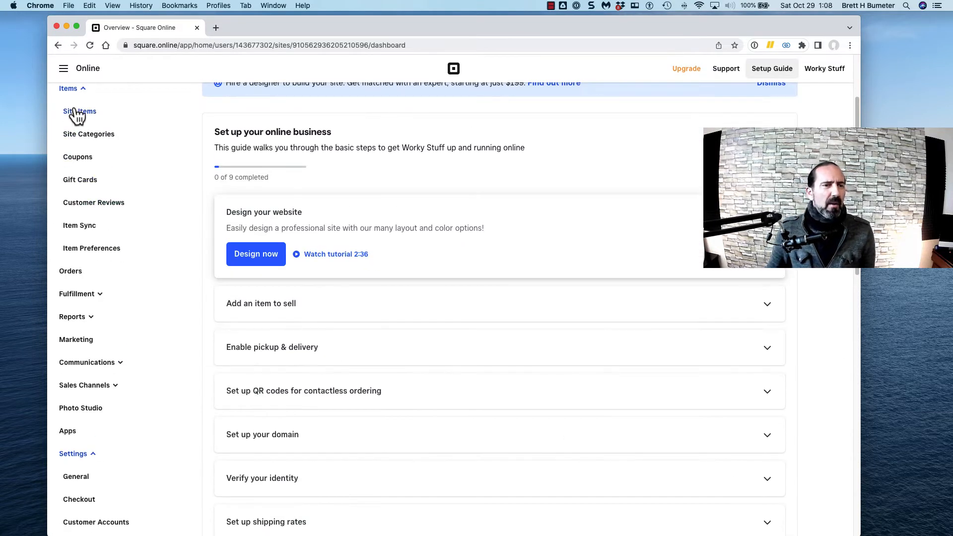
scroll(137, 189, "up", 1)
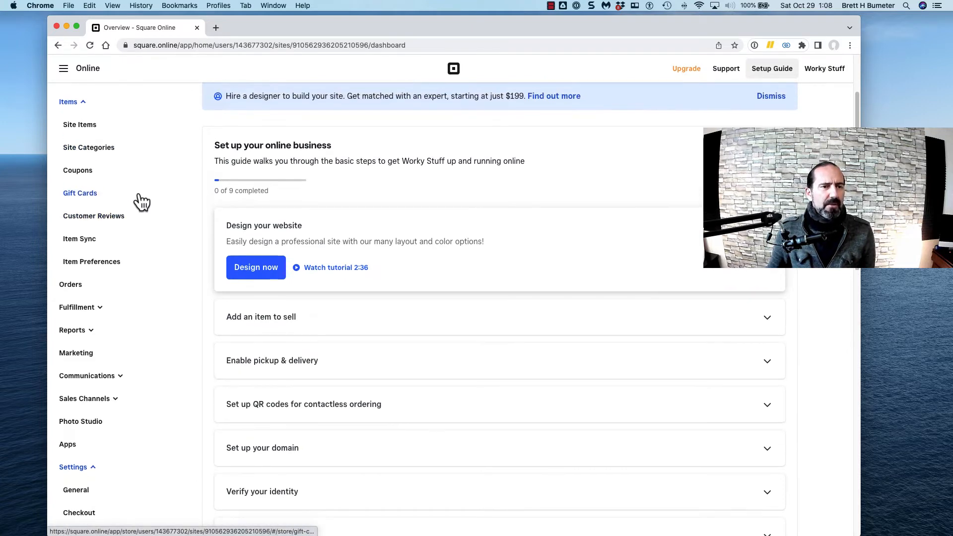
Collapse the Items and Settings sections and return to the start of the overview page
left_click(83, 105)
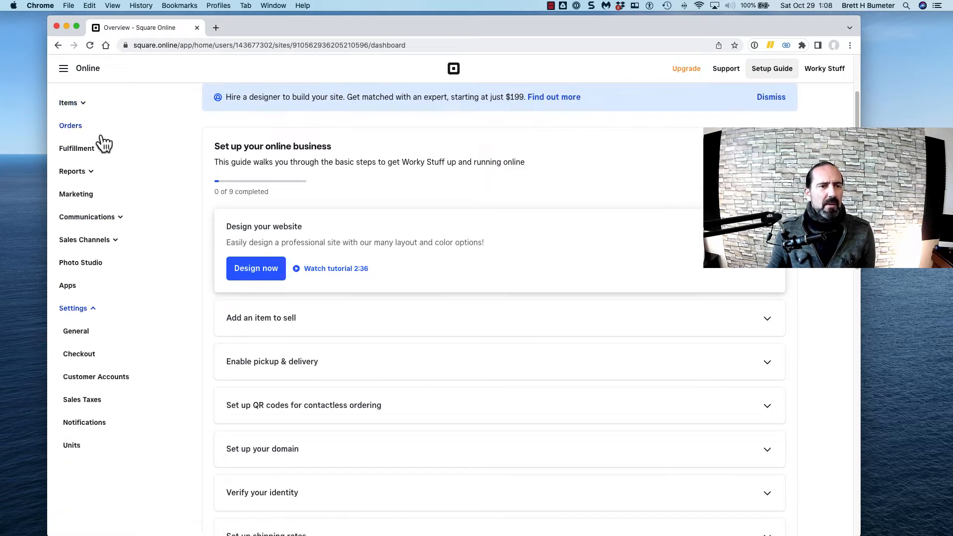
left_click(94, 312)
scroll(815, 368, "up", 1)
scroll(814, 368, "up", 4)
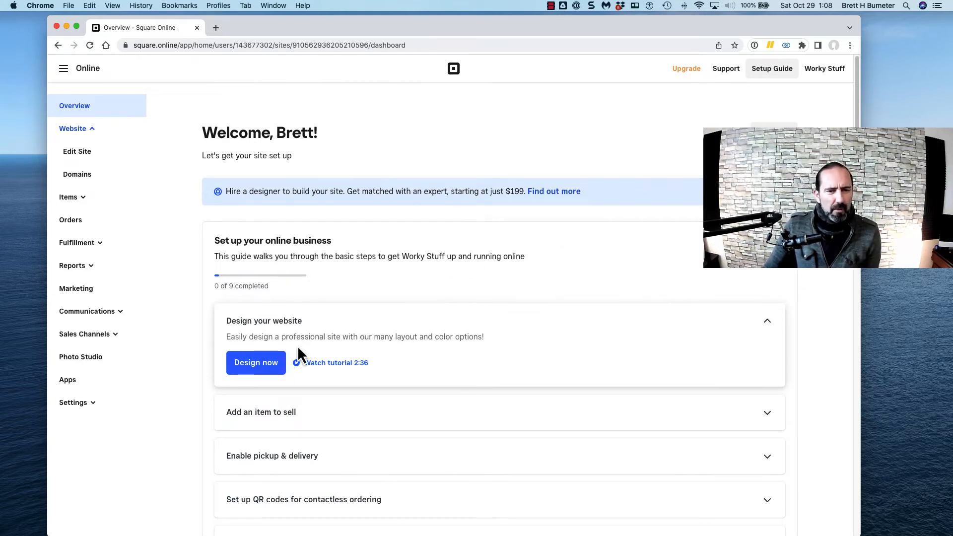
Play the tutorial video for designing the website and lower its volume
left_click(362, 368)
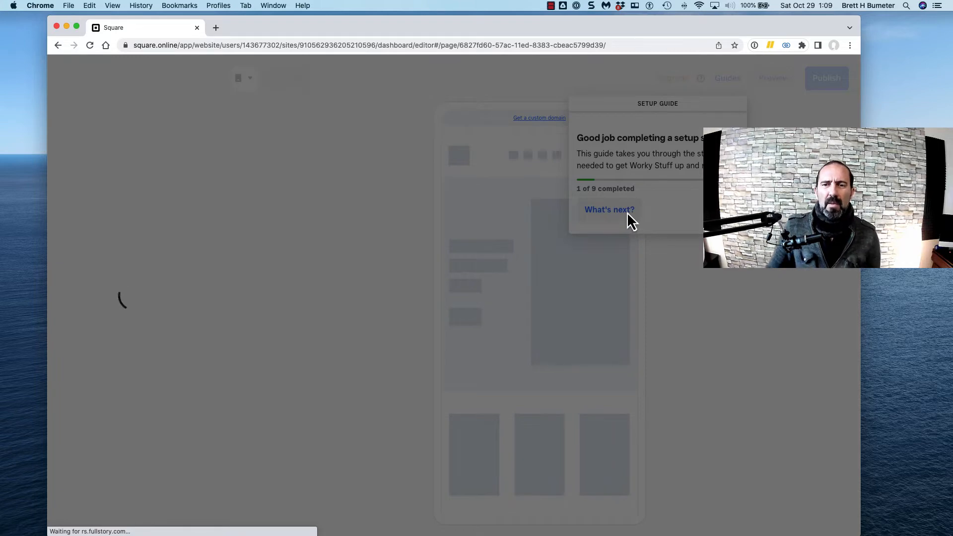
left_click(628, 214)
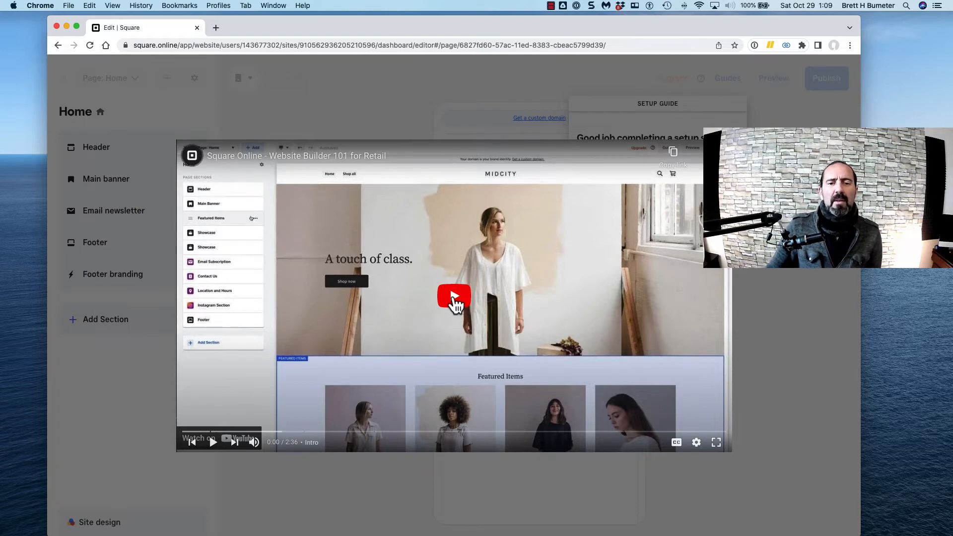
left_click(454, 297)
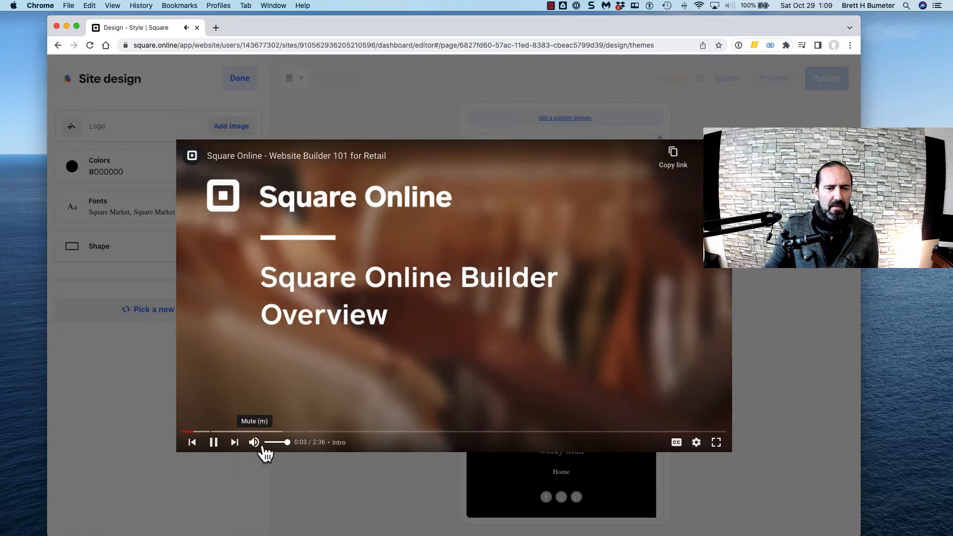
left_click(276, 442)
left_click_drag(276, 442, 268, 443)
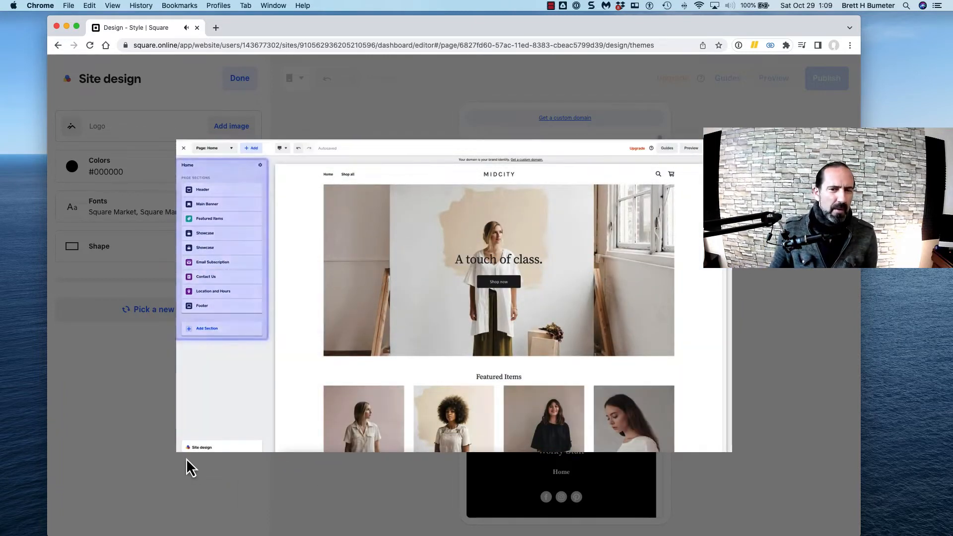
Watch the Website Builder 101 for Retail tutorial, pausing partway, and skip ahead to its 2:25 mark
mouse_move(183, 417)
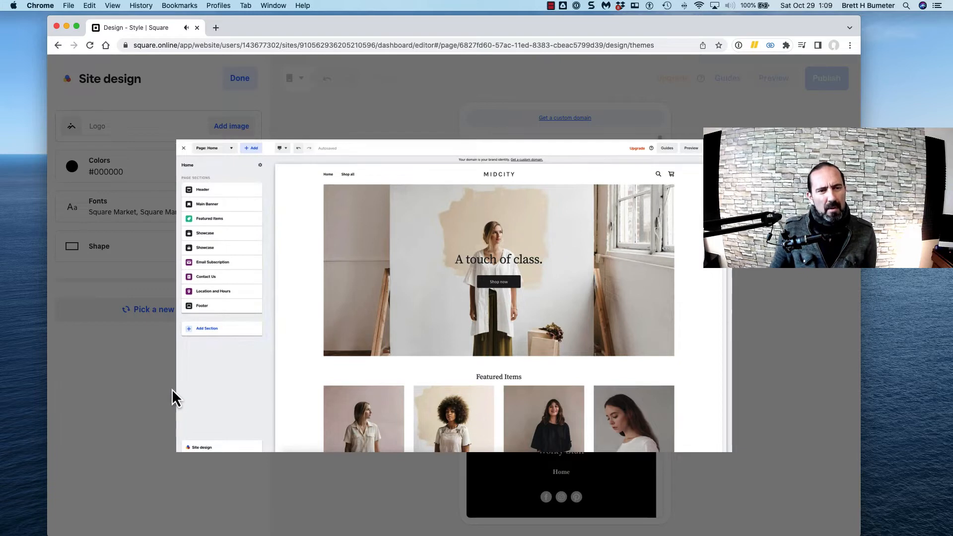
mouse_move(182, 360)
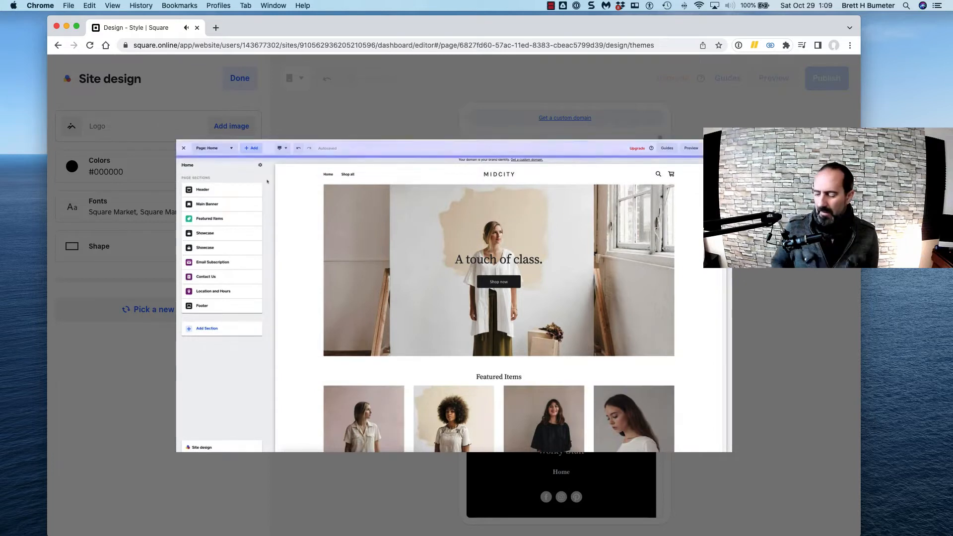
mouse_move(226, 325)
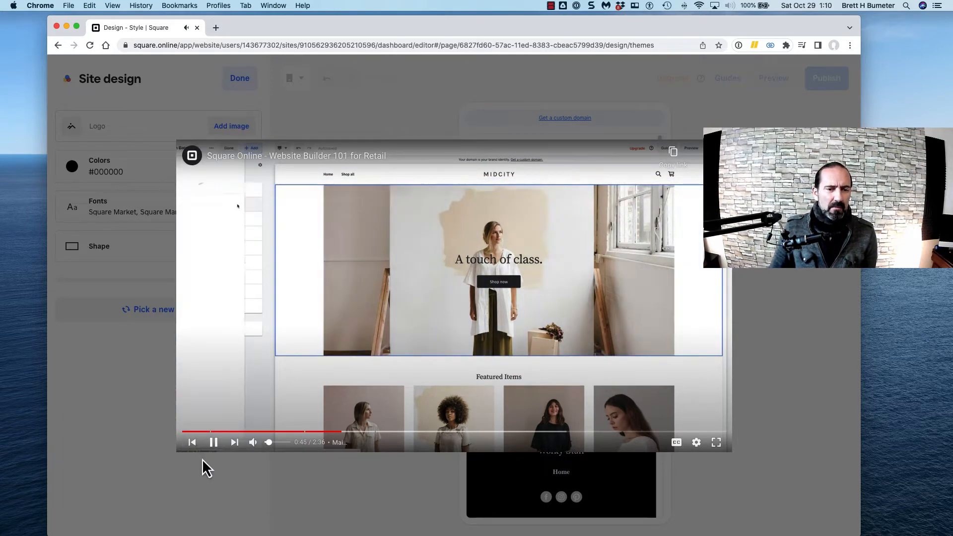
left_click(214, 443)
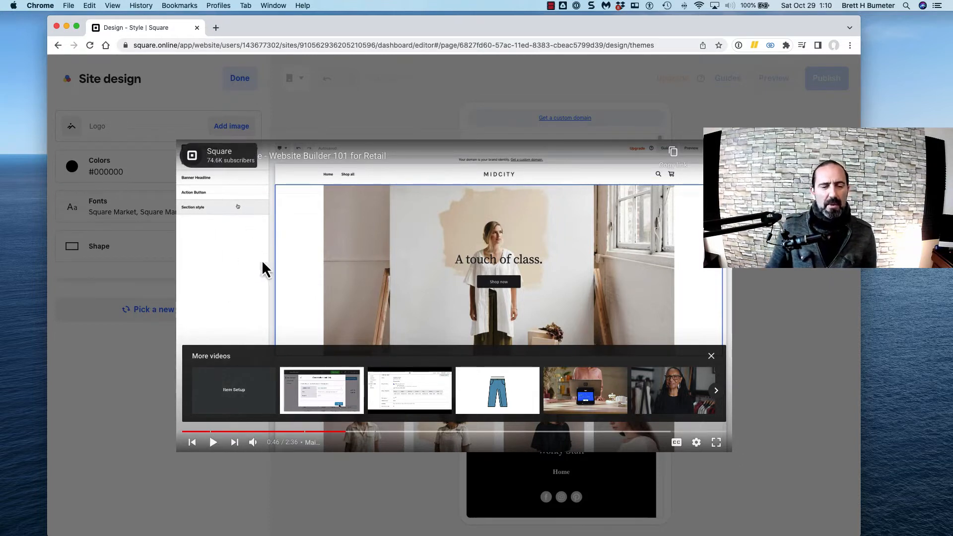
left_click(214, 443)
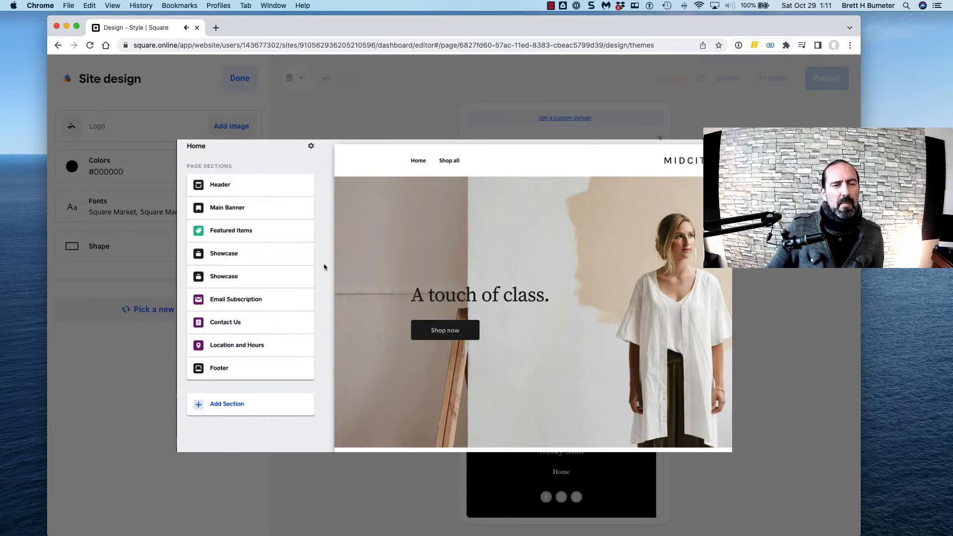
mouse_move(438, 350)
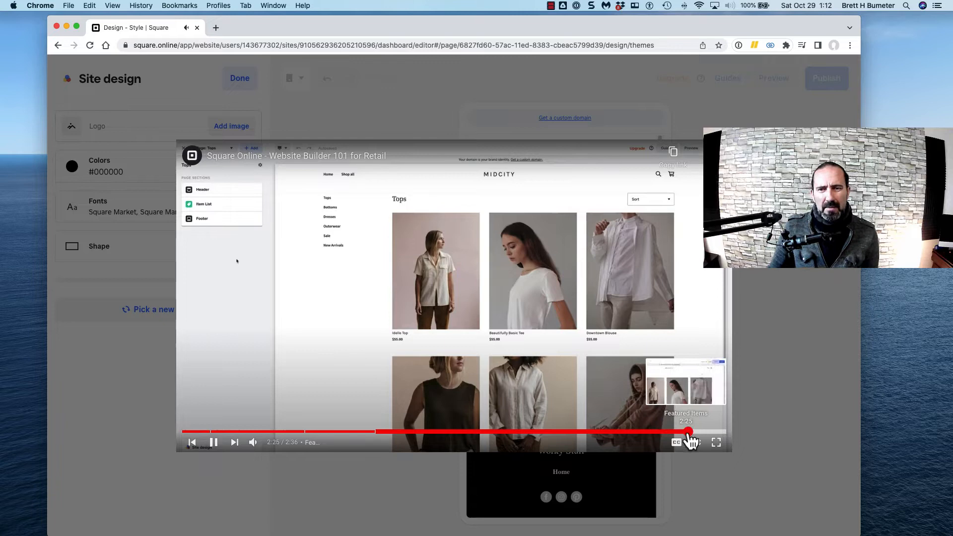
left_click(683, 431)
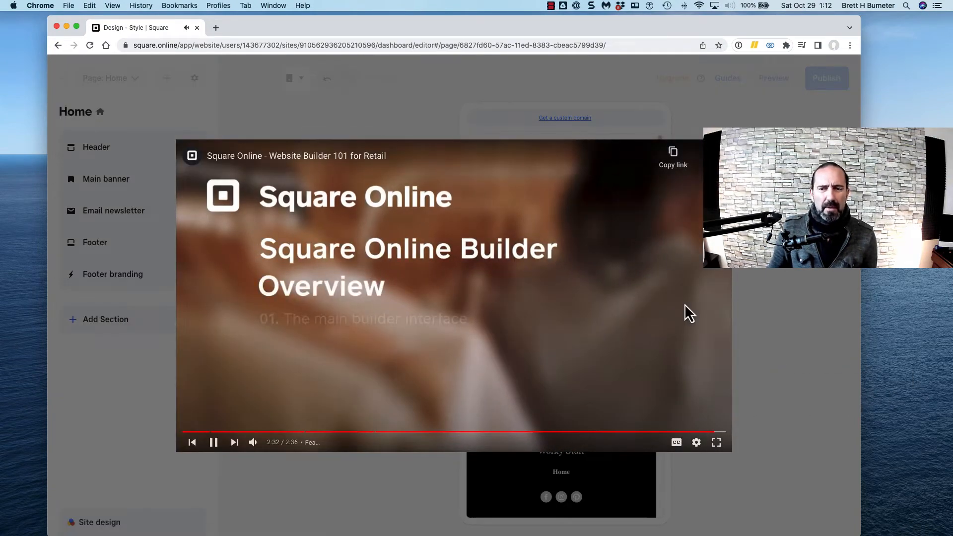
Close the tutorial video and return from the Home page editor to the site style selection
left_click(828, 342)
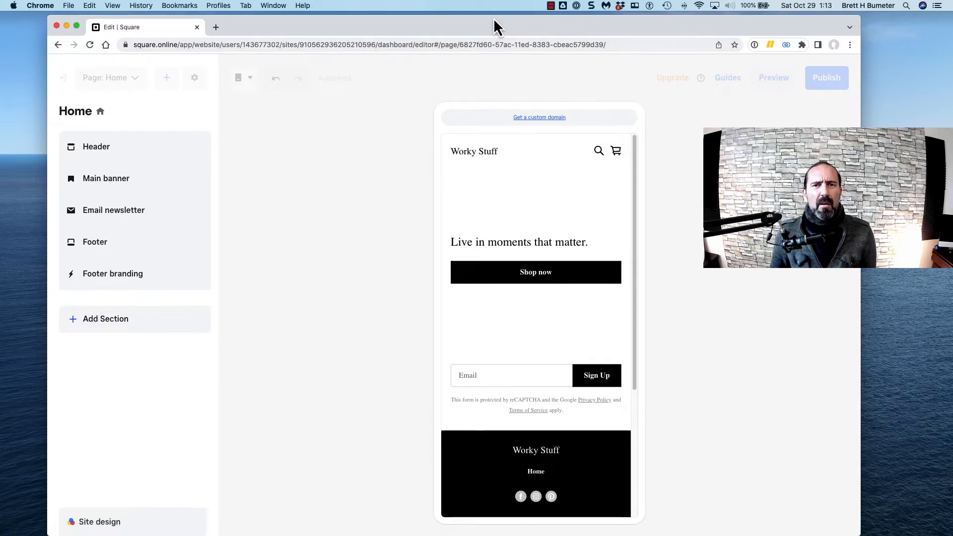
left_click_drag(493, 26, 499, 25)
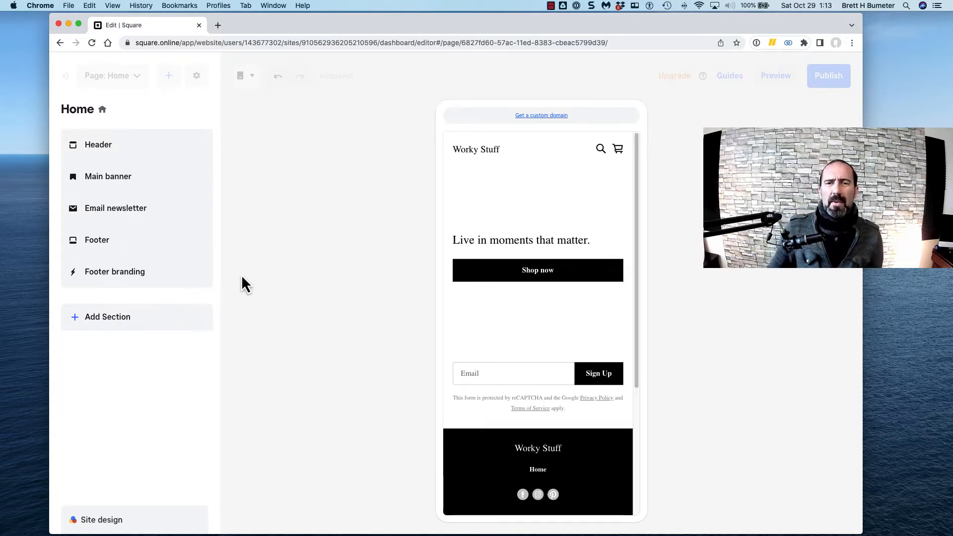
left_click(60, 44)
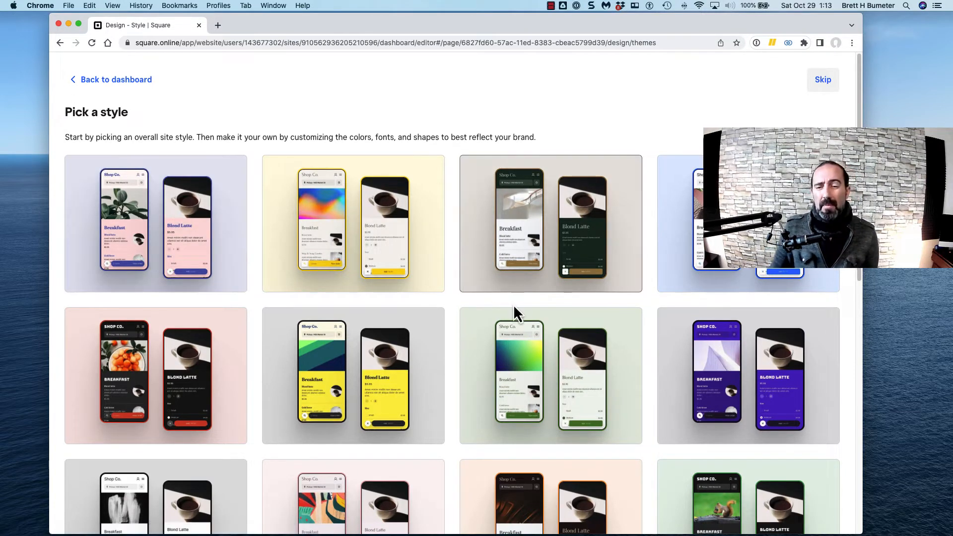
Browse the full range of site styles and compare their colours, fonts and layouts
scroll(511, 317, "down", 5)
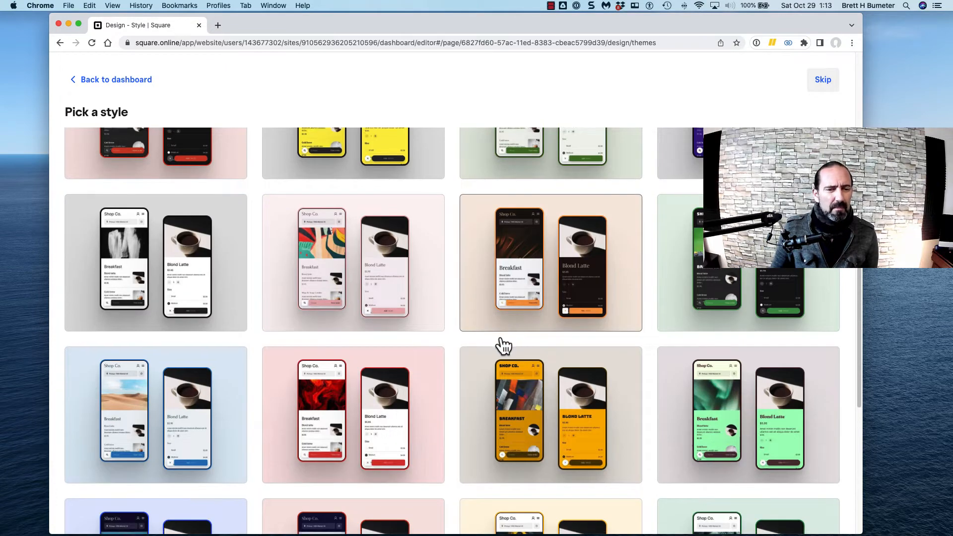
scroll(496, 357, "down", 5)
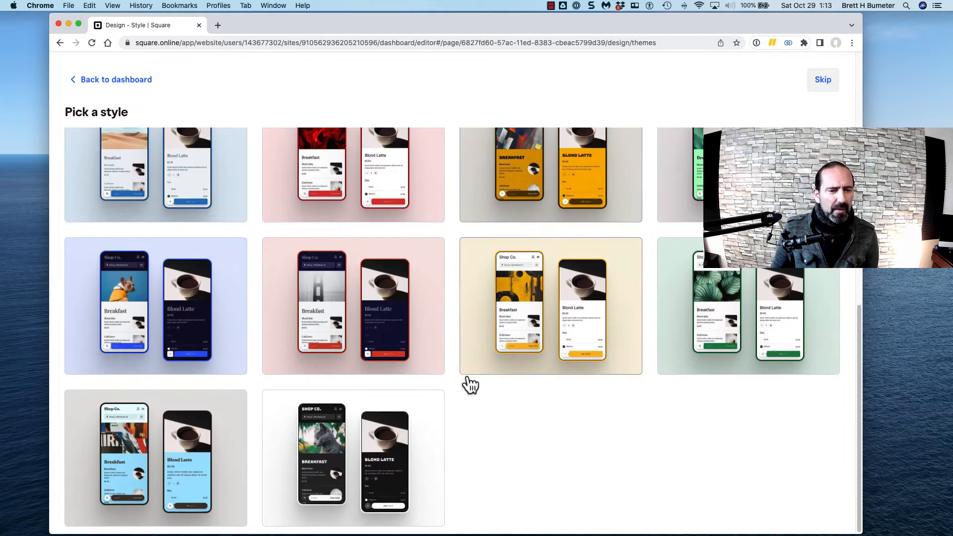
scroll(470, 385, "up", 10)
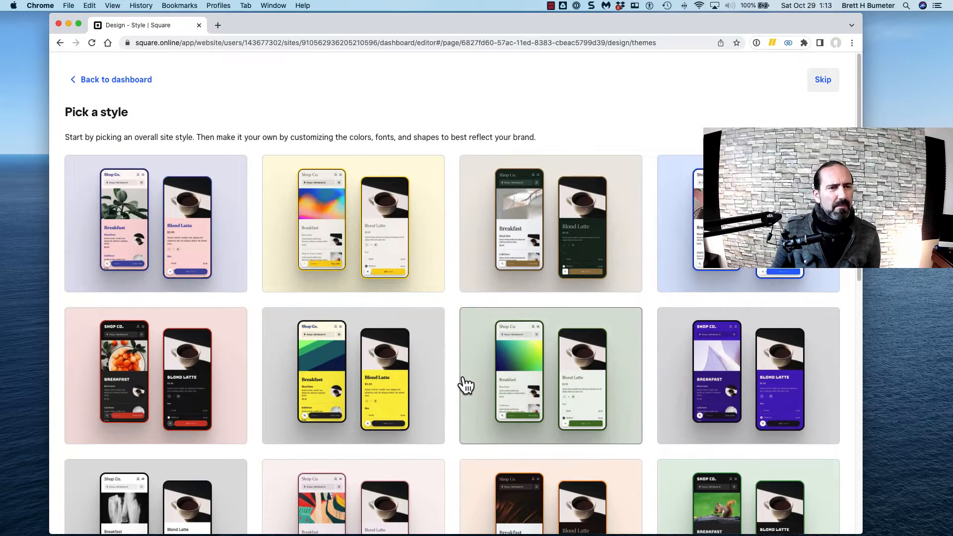
scroll(465, 384, "down", 10)
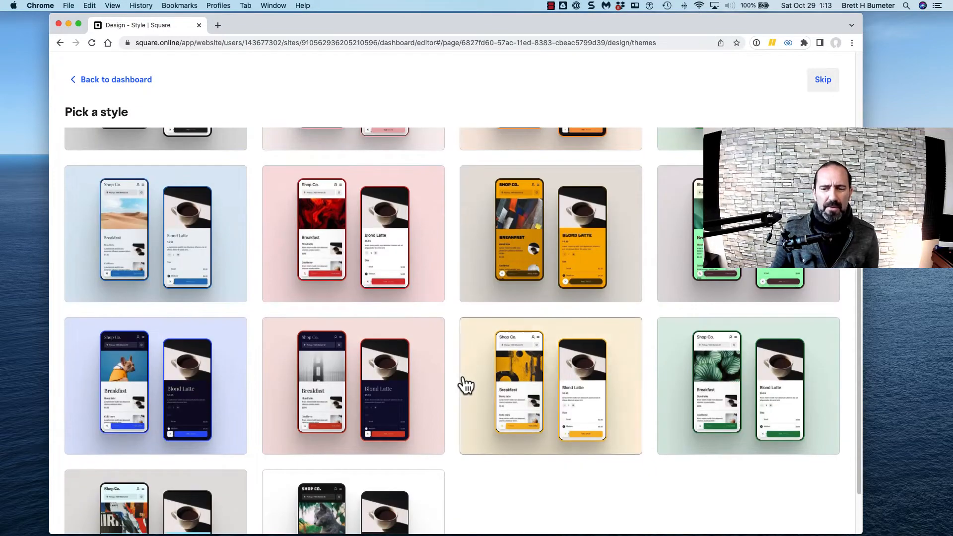
scroll(465, 384, "up", 5)
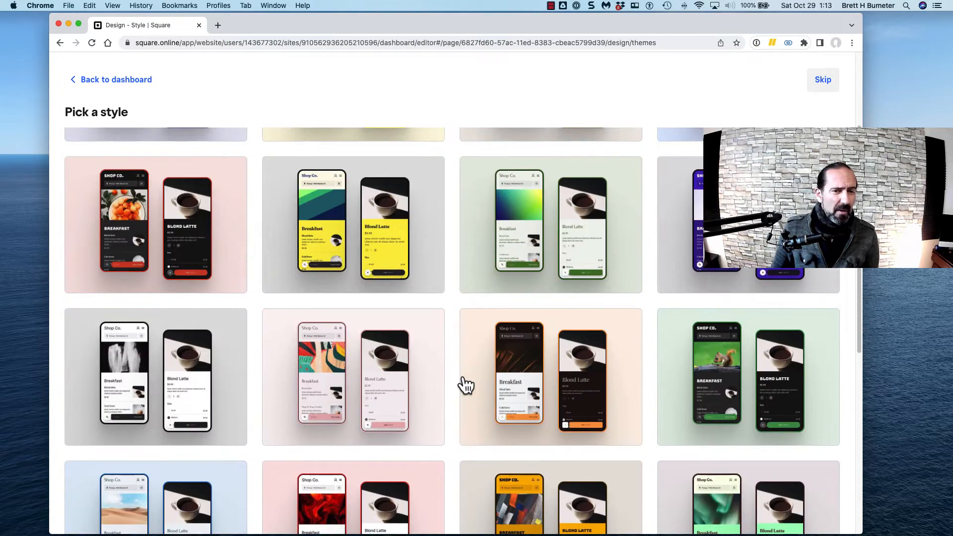
scroll(466, 384, "down", 6)
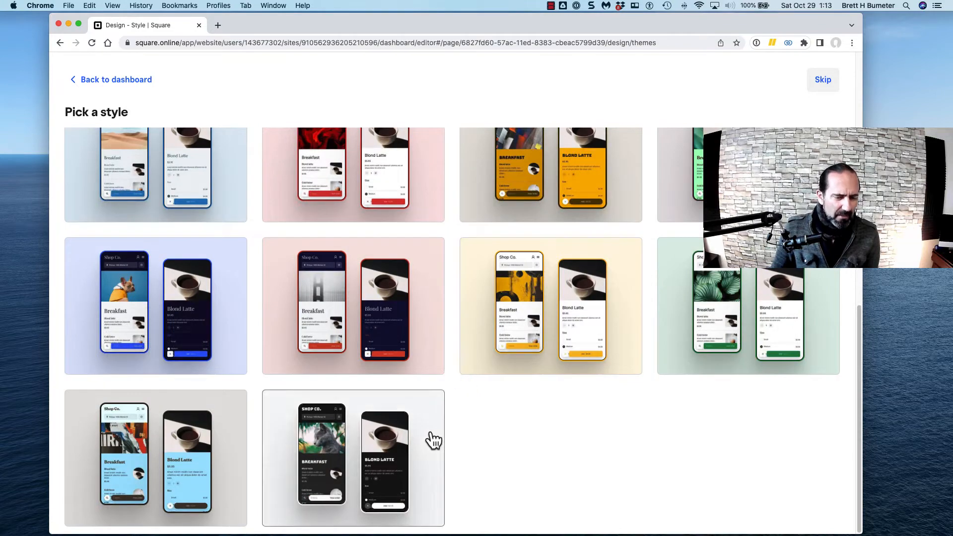
scroll(431, 440, "up", 5)
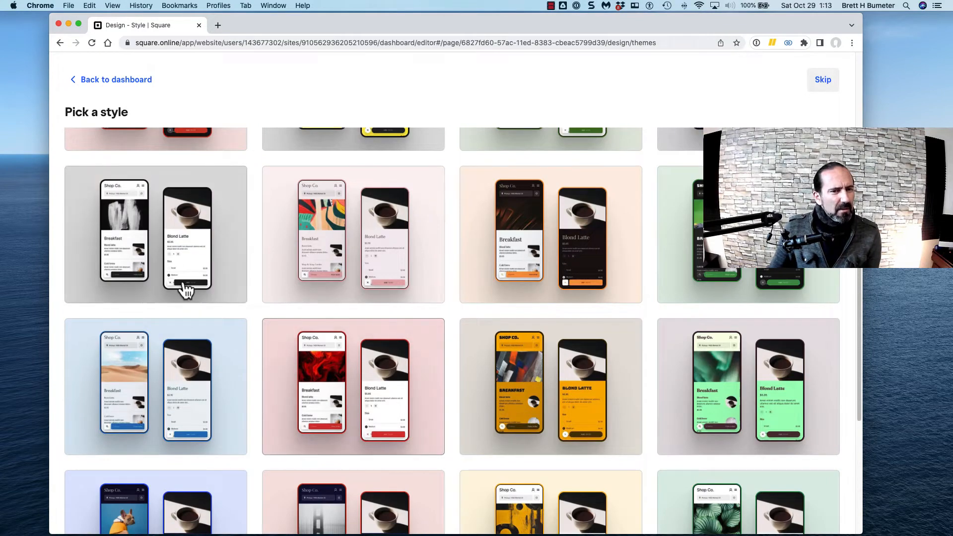
scroll(451, 330, "down", 5)
scroll(507, 355, "up", 11)
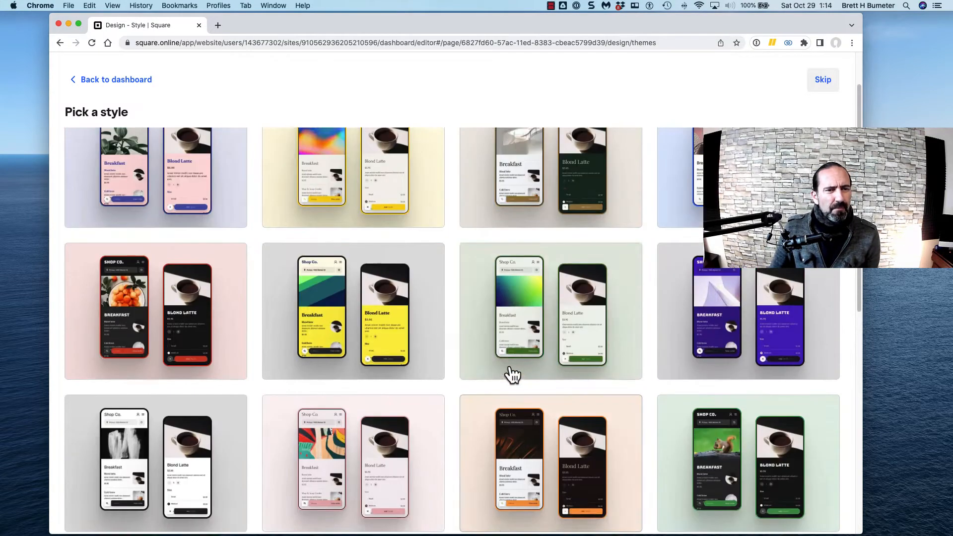
scroll(303, 368, "down", 1)
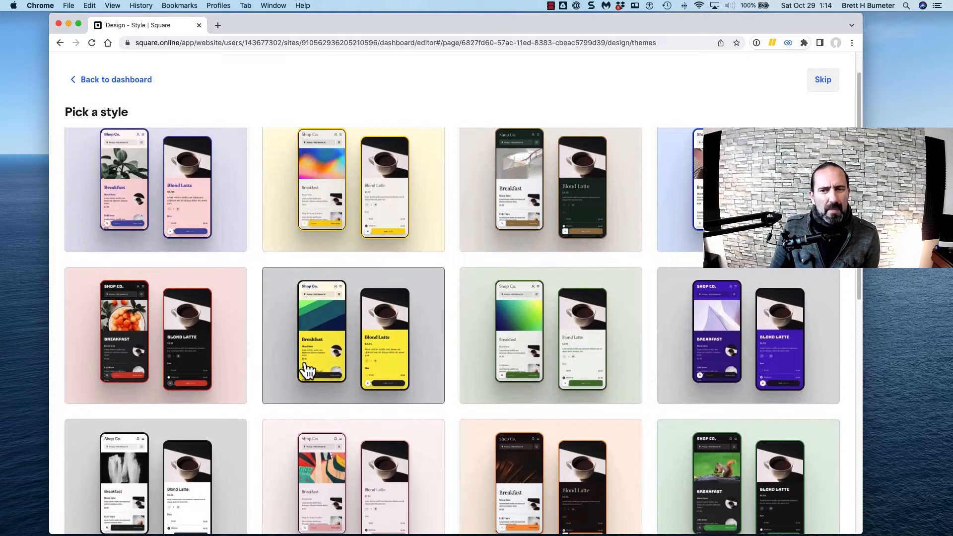
Choose the plain white site style with black buttons, shown on the grey card in the third row
scroll(332, 387, "down", 1)
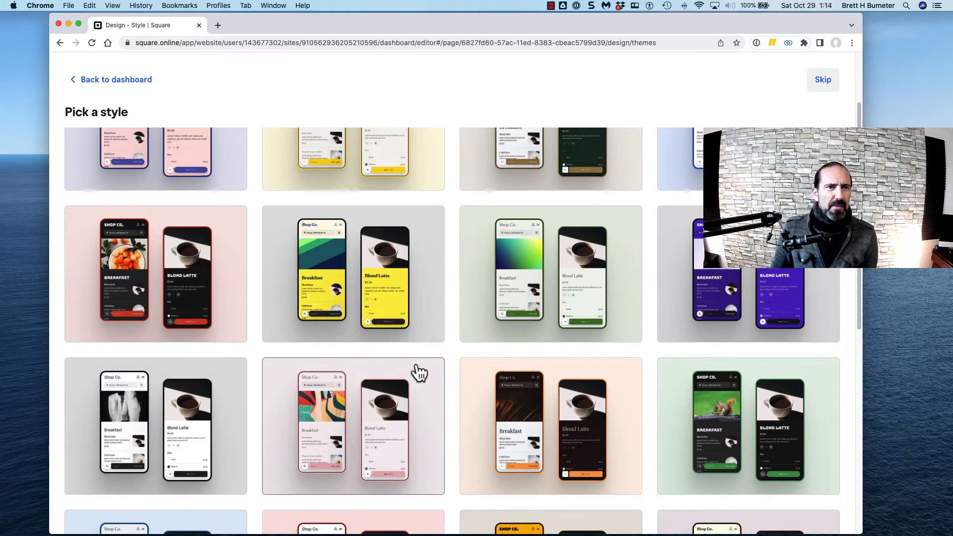
scroll(437, 370, "down", 3)
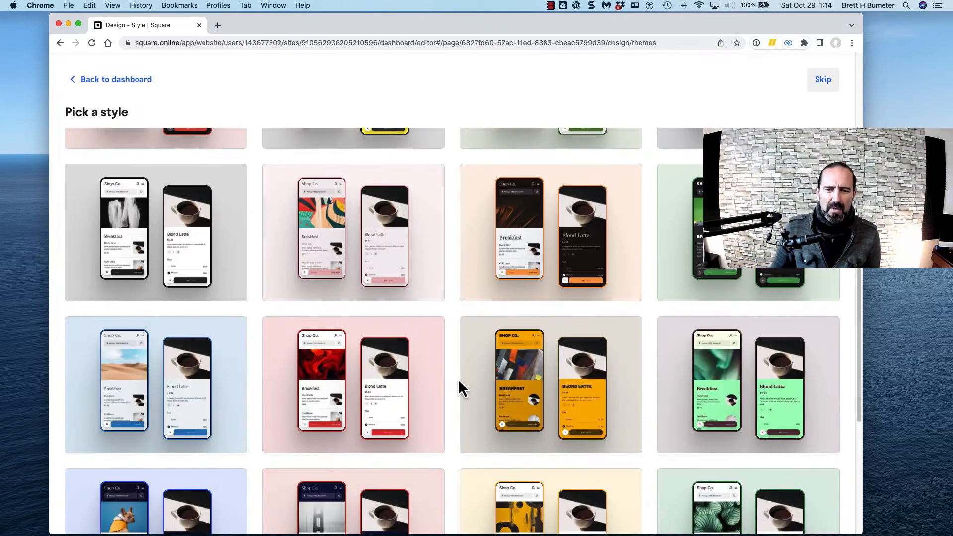
scroll(278, 374, "down", 1)
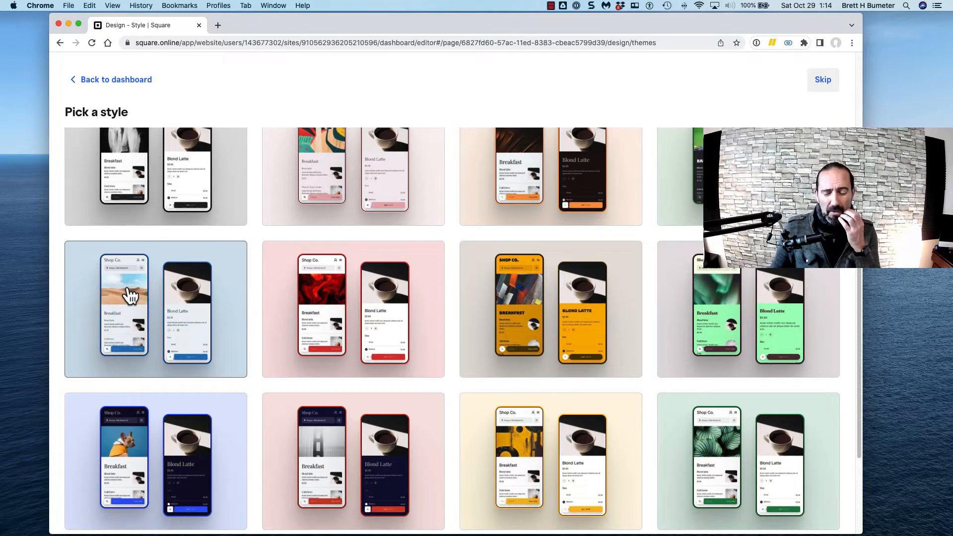
scroll(352, 318, "down", 2)
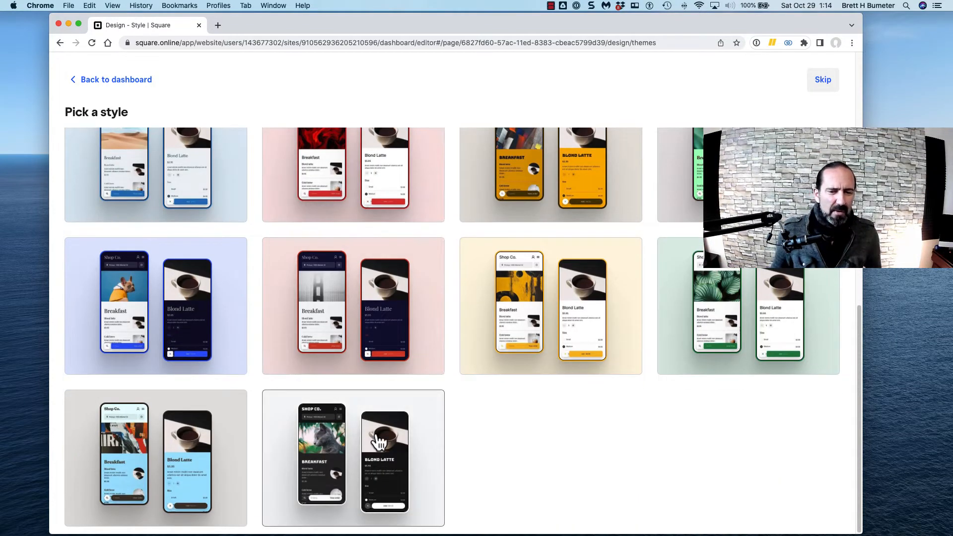
scroll(367, 452, "up", 4)
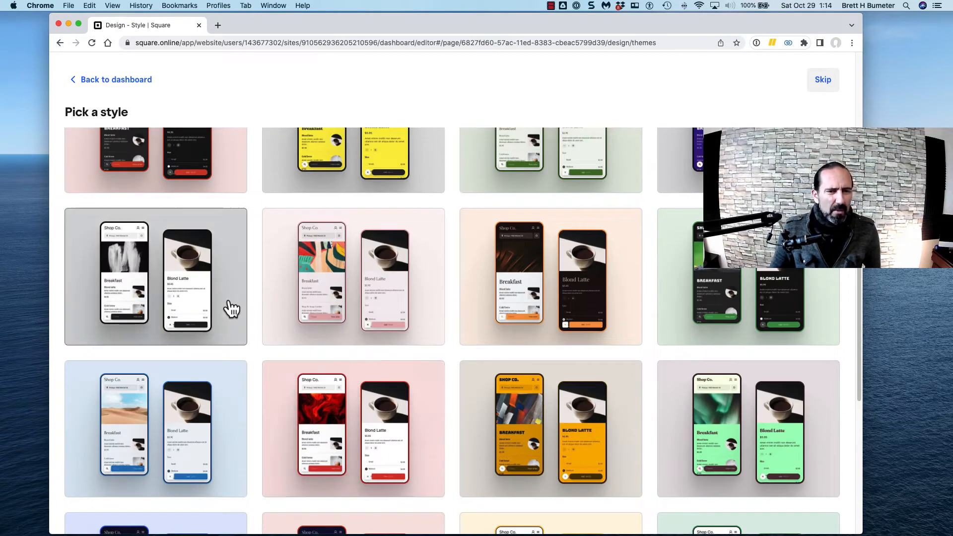
scroll(240, 291, "up", 5)
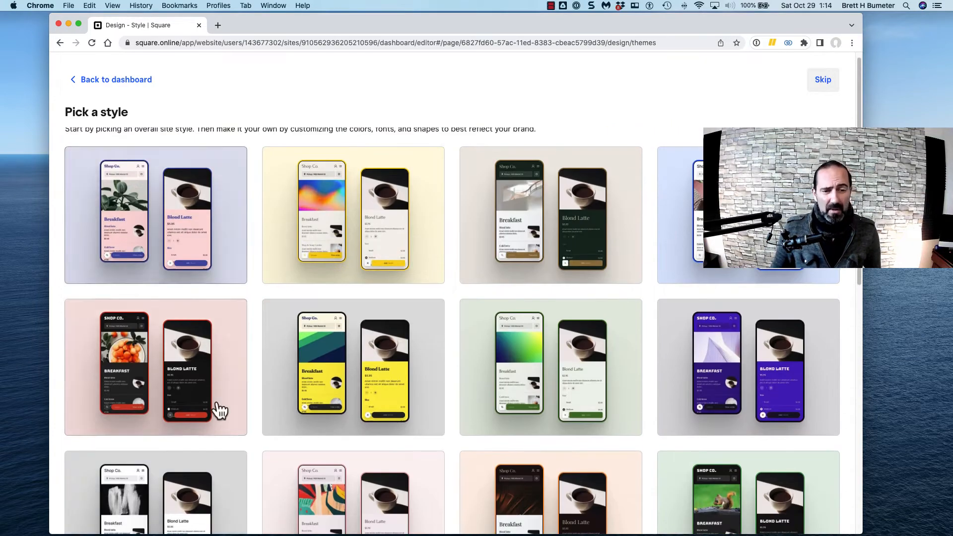
scroll(219, 409, "down", 2)
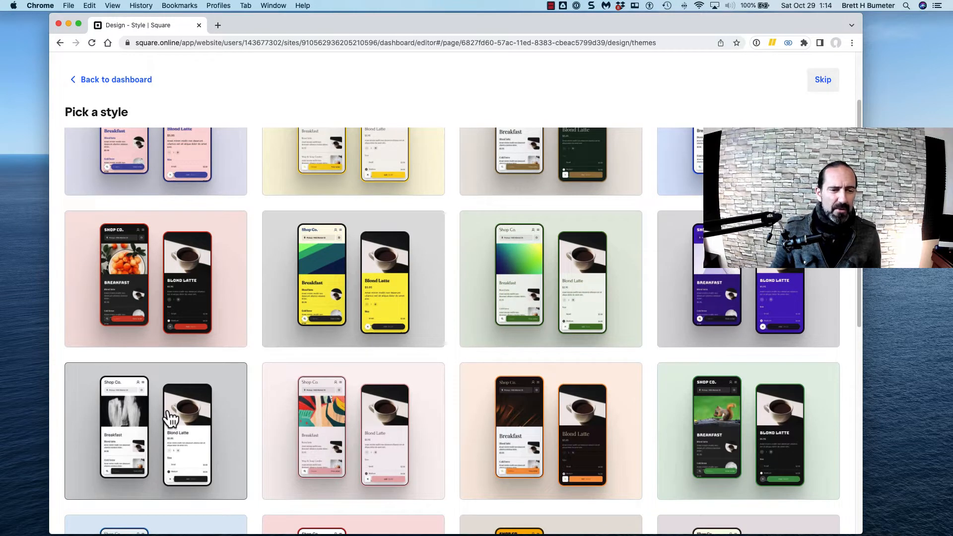
left_click(168, 411)
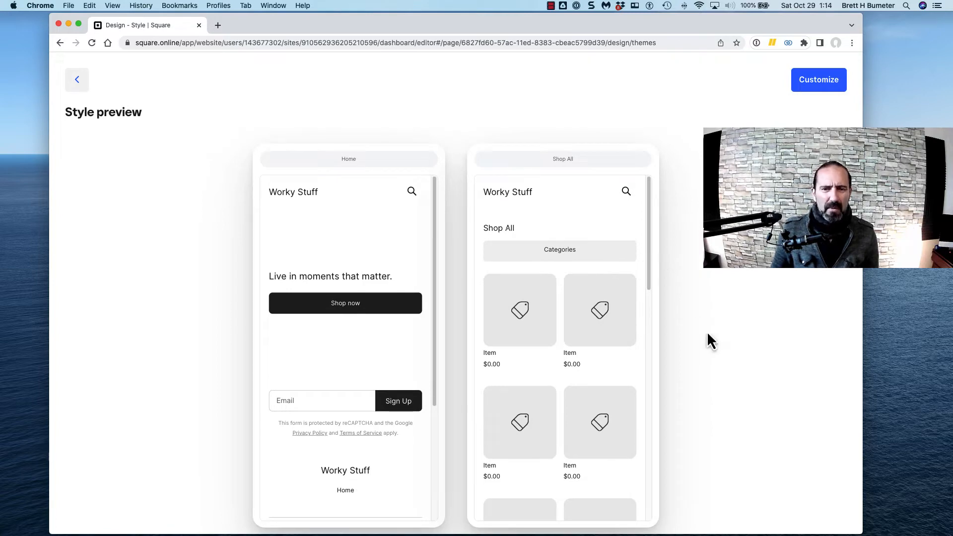
Examine the Home and Shop All pages down to their footers in the preview of the chosen style
scroll(354, 351, "down", 3)
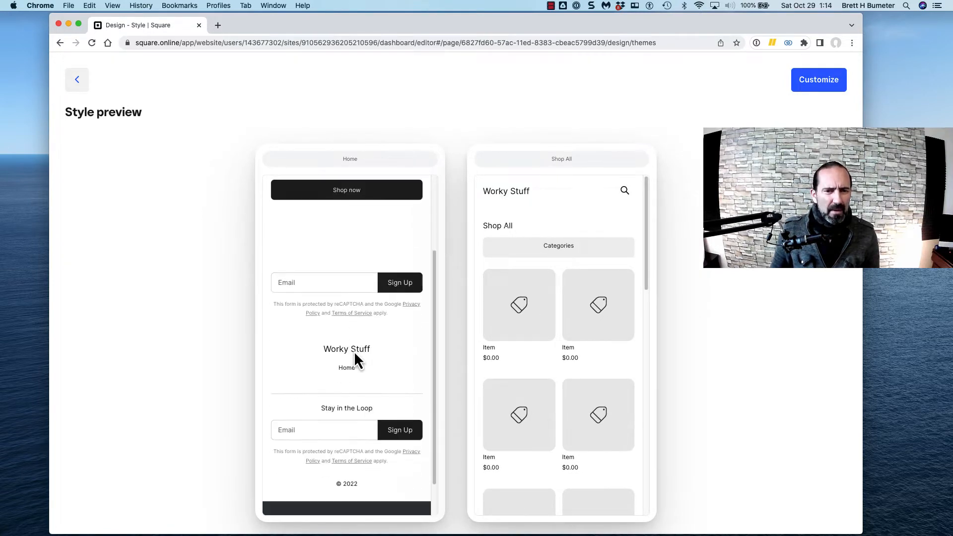
scroll(354, 351, "up", 3)
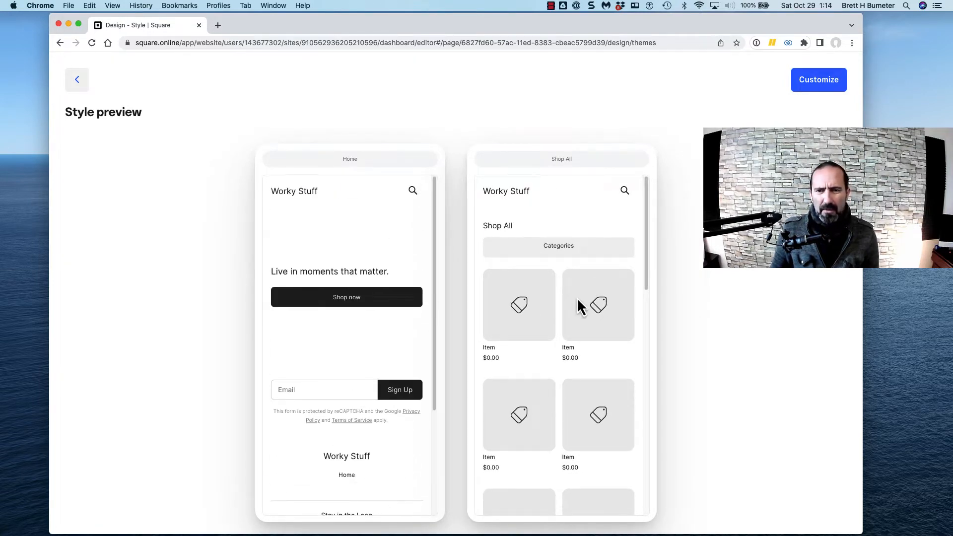
scroll(577, 300, "down", 5)
scroll(577, 300, "up", 5)
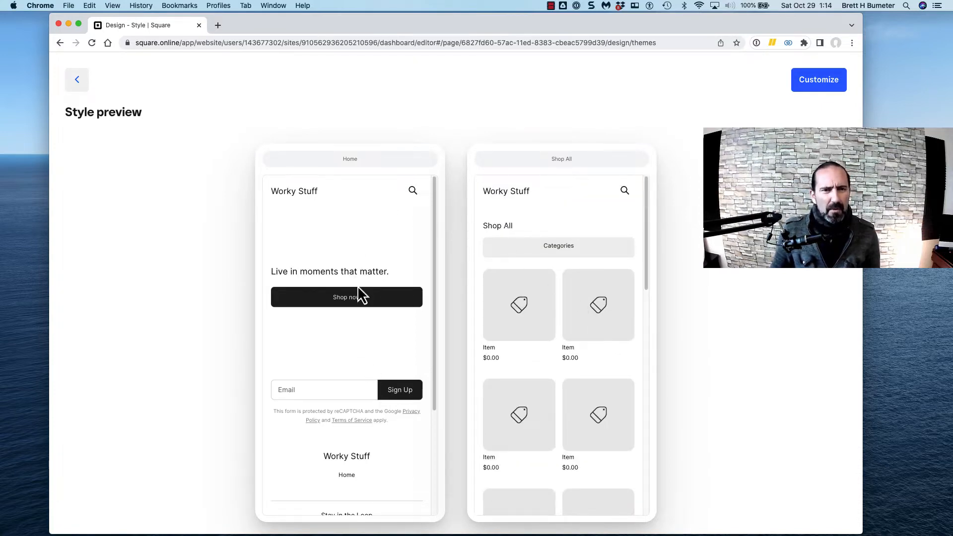
scroll(374, 297, "down", 3)
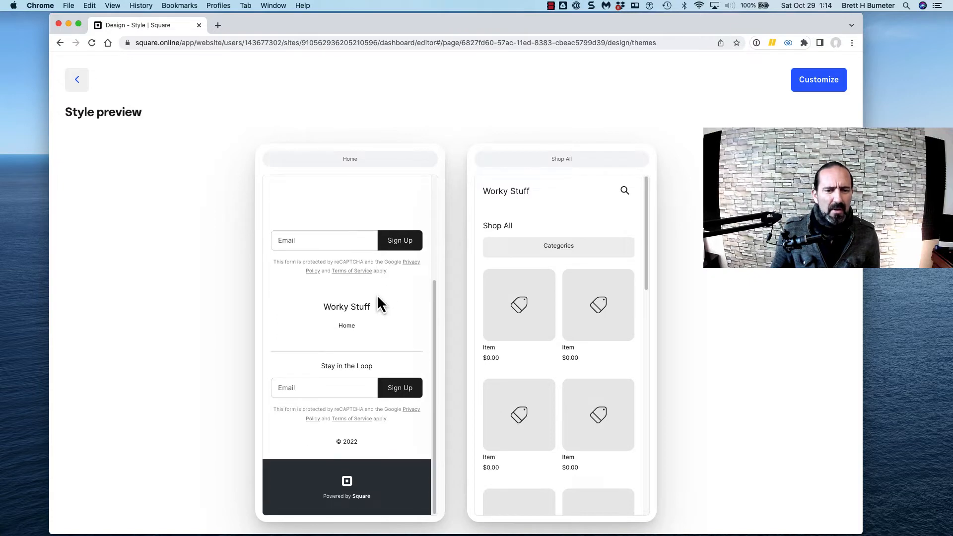
scroll(590, 293, "down", 5)
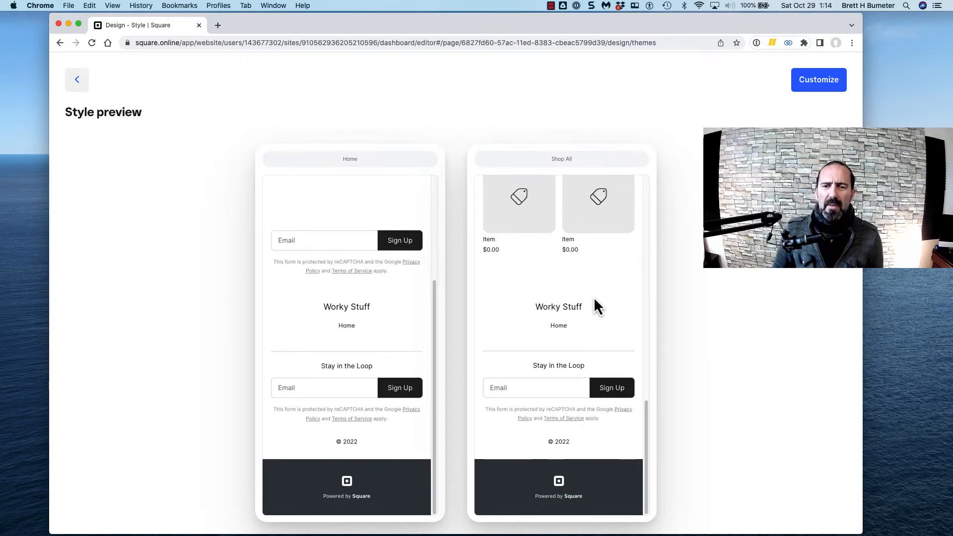
scroll(594, 297, "up", 5)
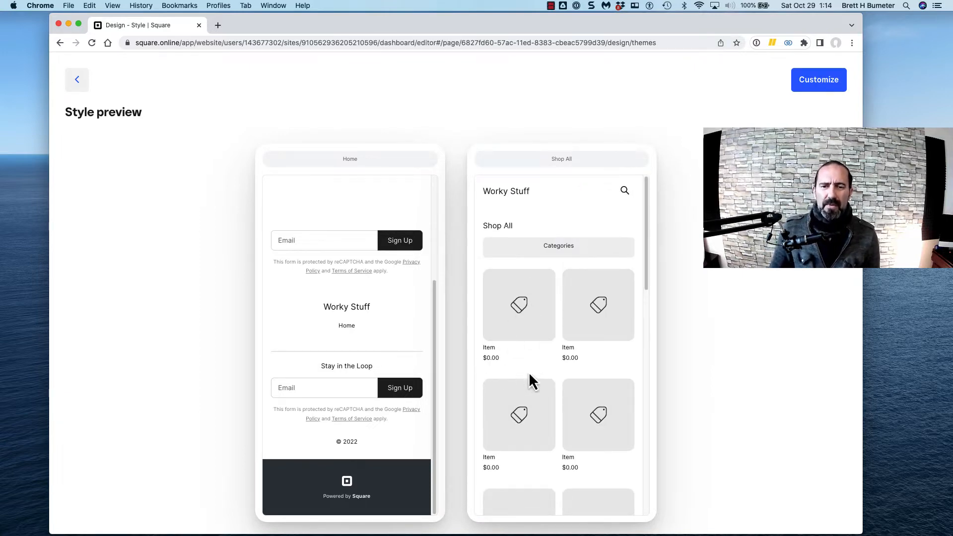
scroll(569, 303, "down", 3)
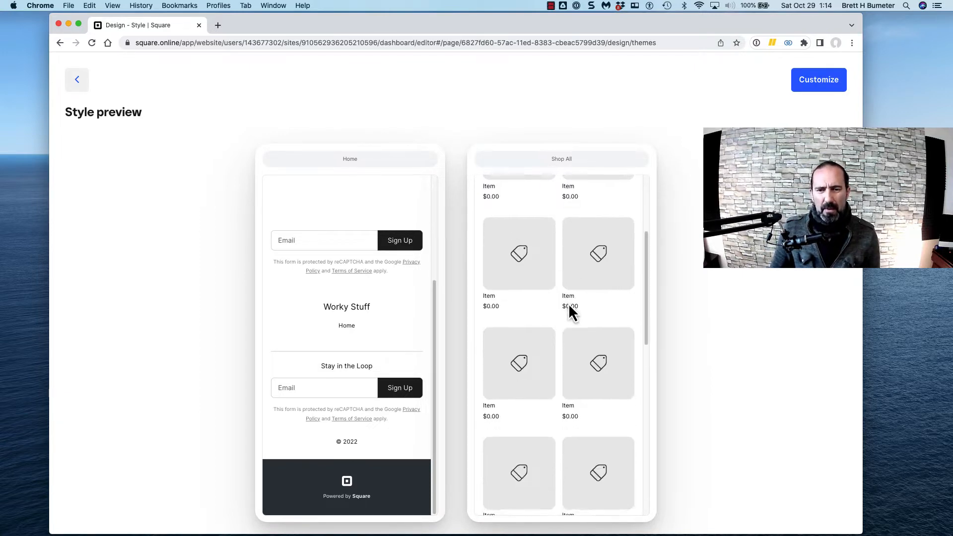
scroll(569, 307, "down", 3)
scroll(570, 313, "up", 5)
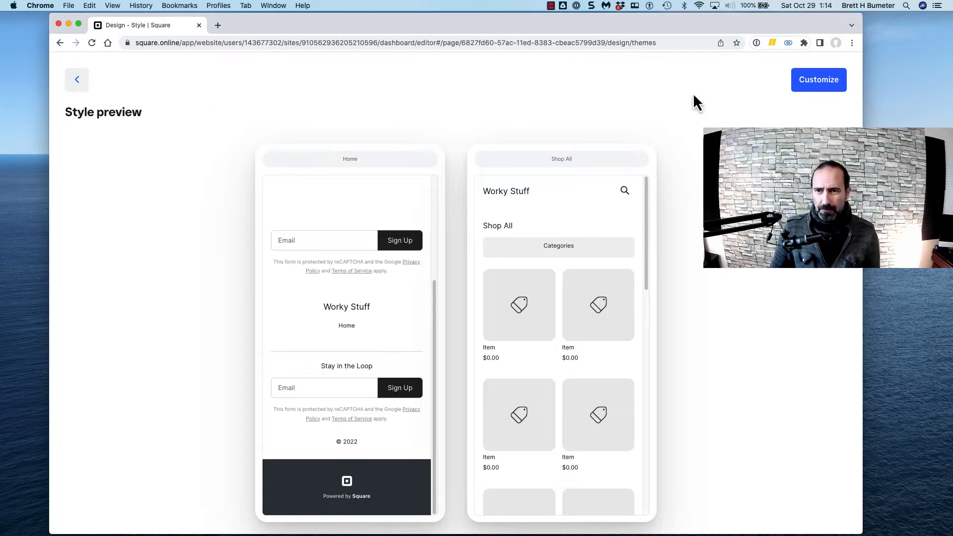
Start customizing the chosen site style and review the domain setup options for custom domains and domains owned elsewhere
left_click(827, 84)
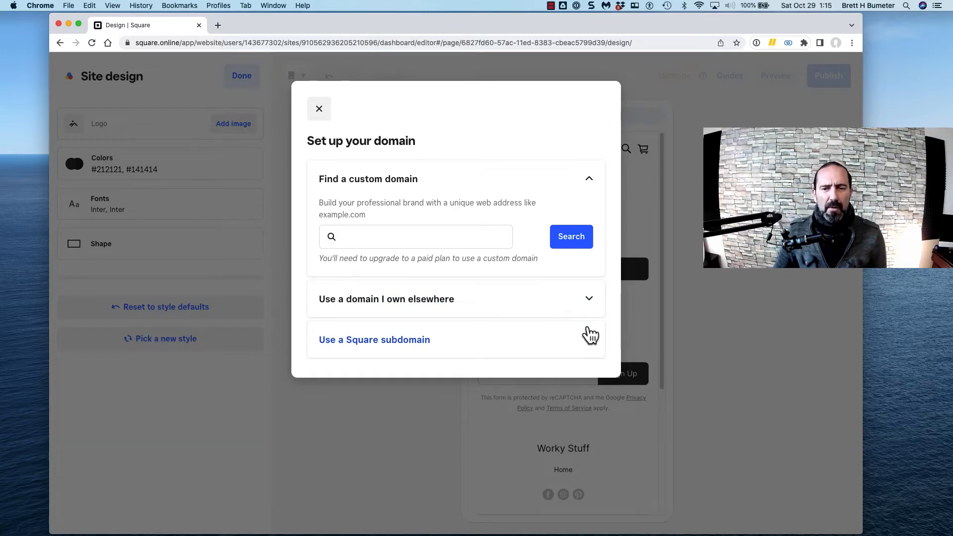
left_click(589, 298)
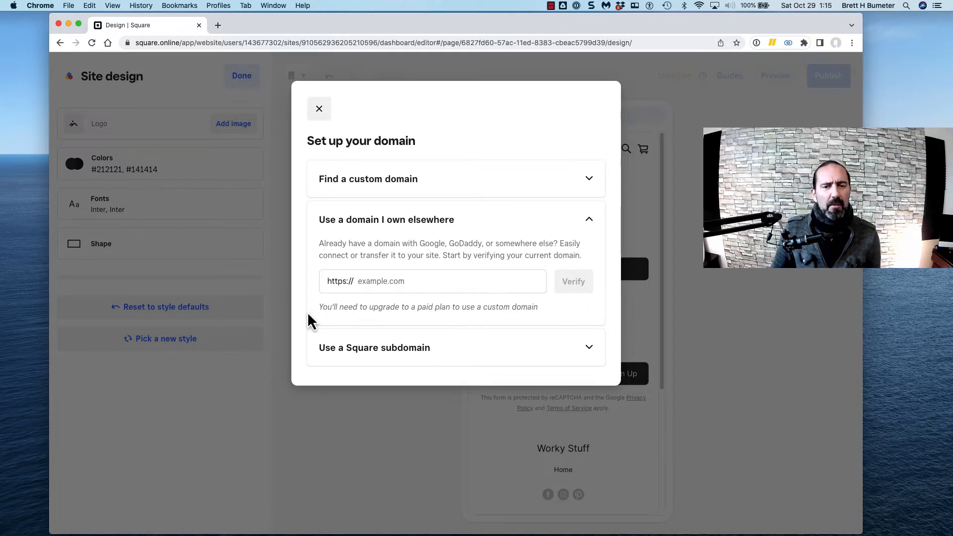
left_click_drag(353, 307, 518, 323)
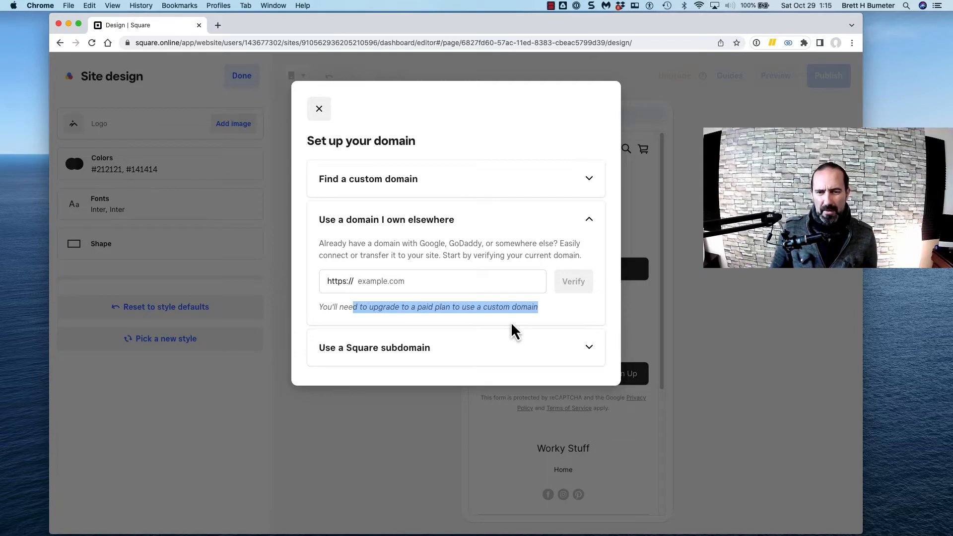
Set the site's free Square subdomain to worky-stuff.square.site and close the domain setup
left_click(582, 351)
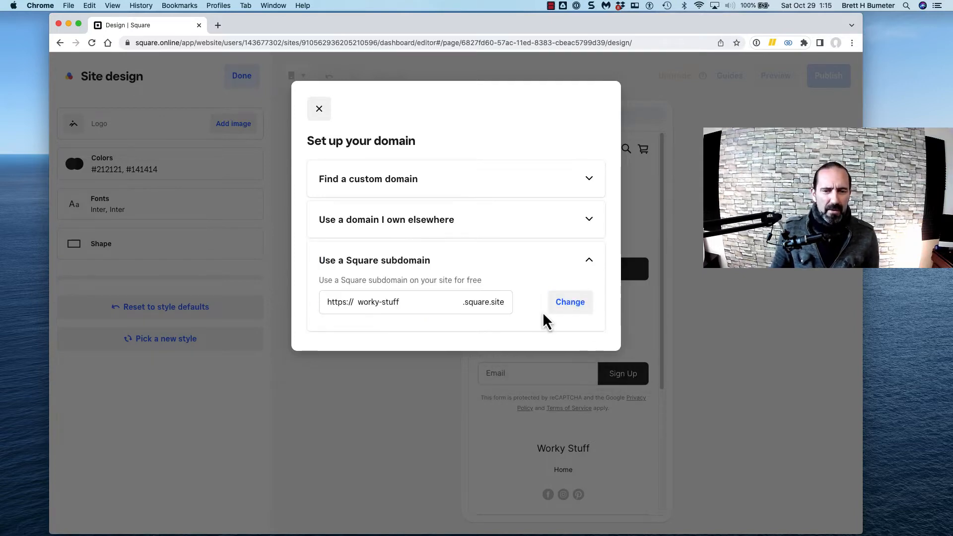
left_click(415, 298)
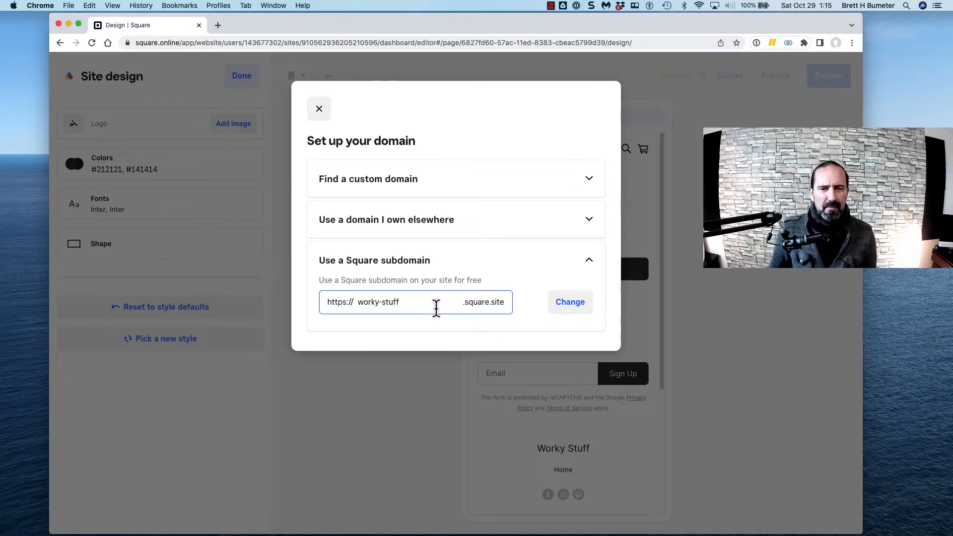
left_click(361, 300)
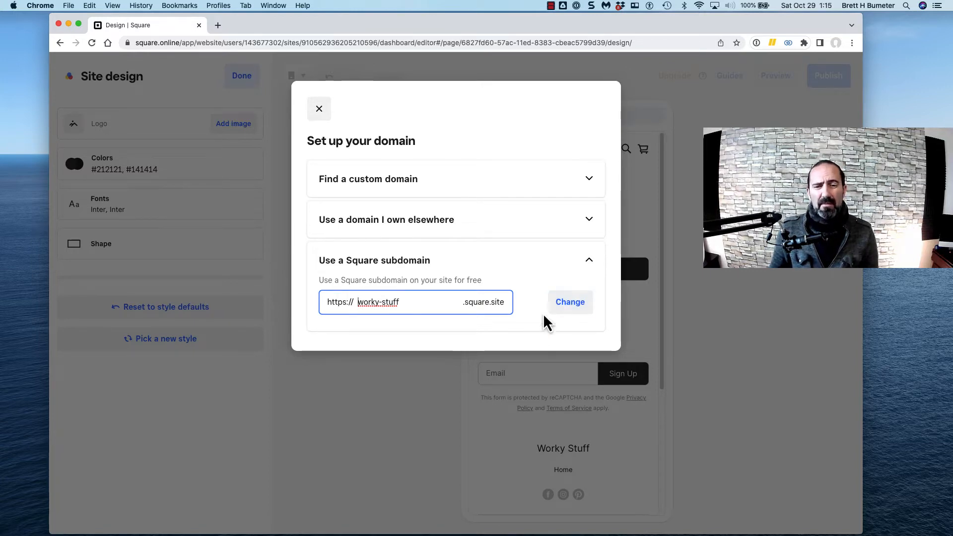
left_click(577, 334)
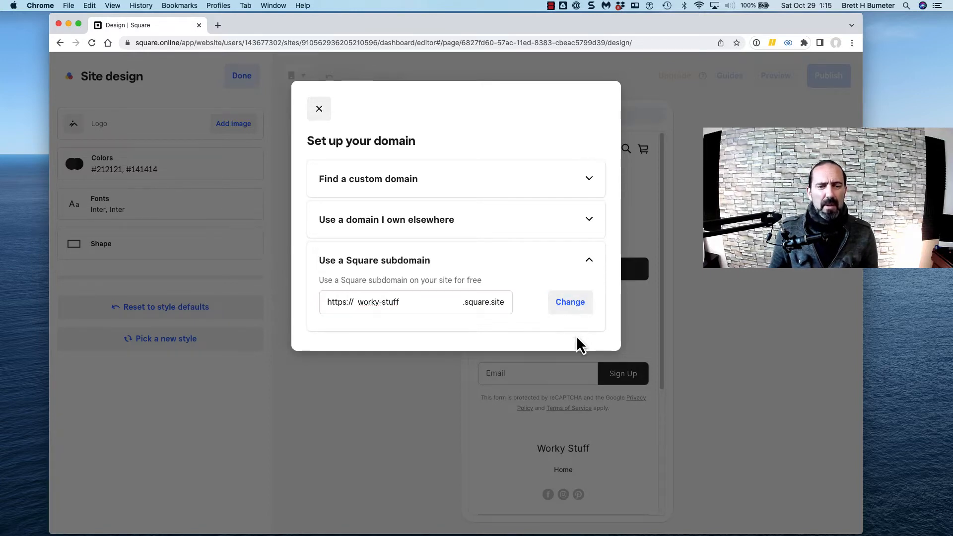
left_click(573, 308)
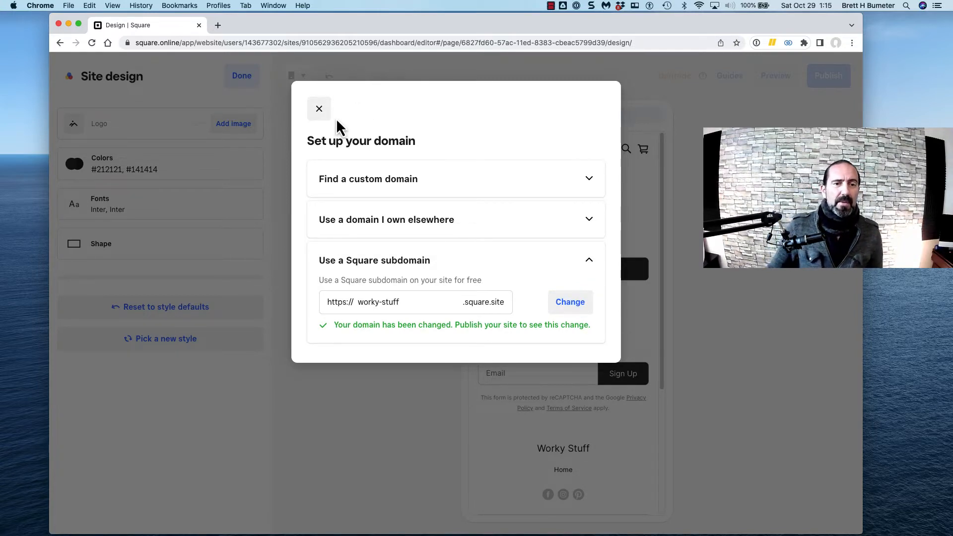
left_click(319, 110)
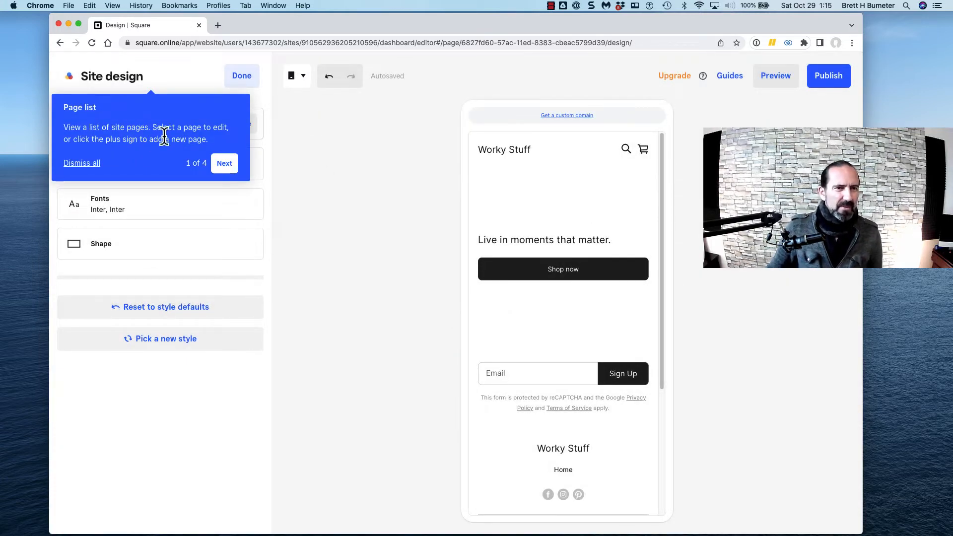
Go through the four editor tour tips on the page list, adding pages, site design and page sections, and finish the tour
left_click(232, 172)
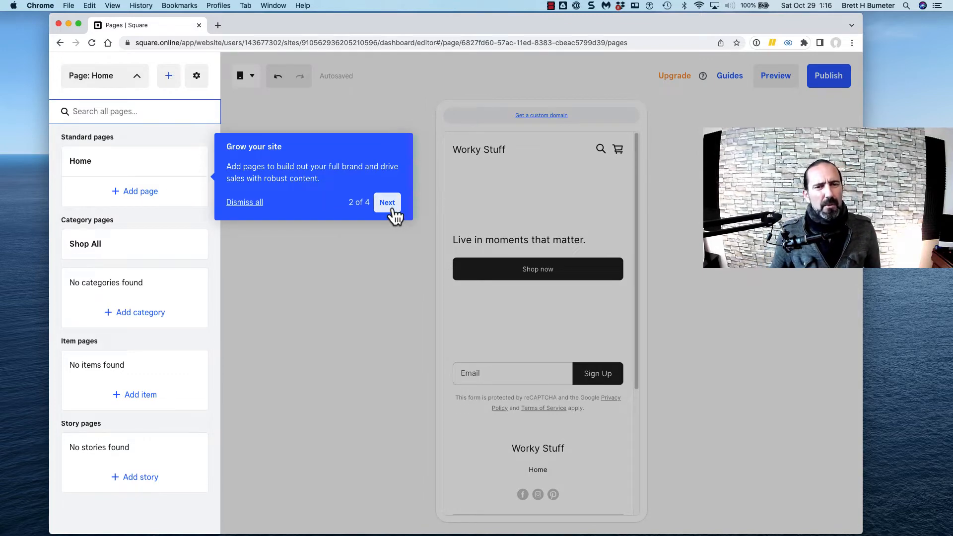
left_click(392, 209)
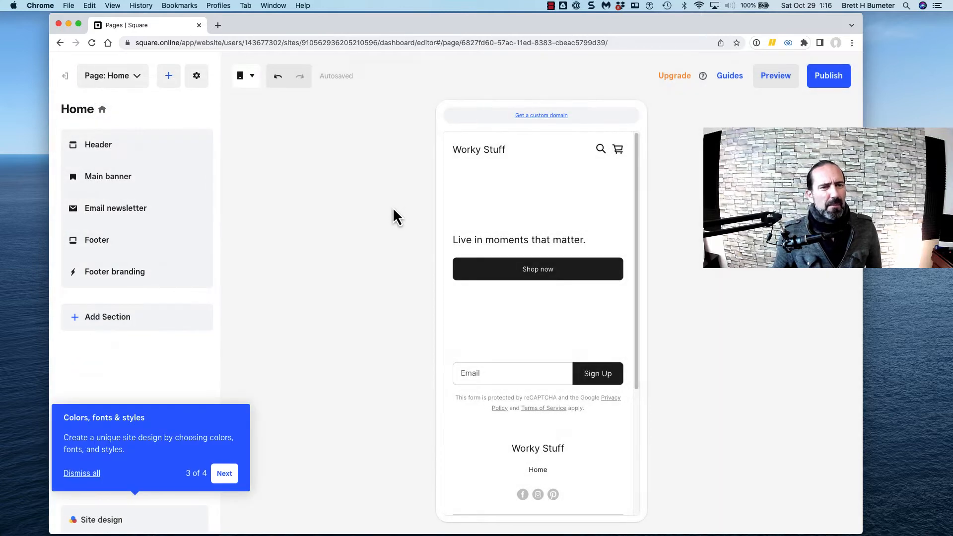
left_click(224, 474)
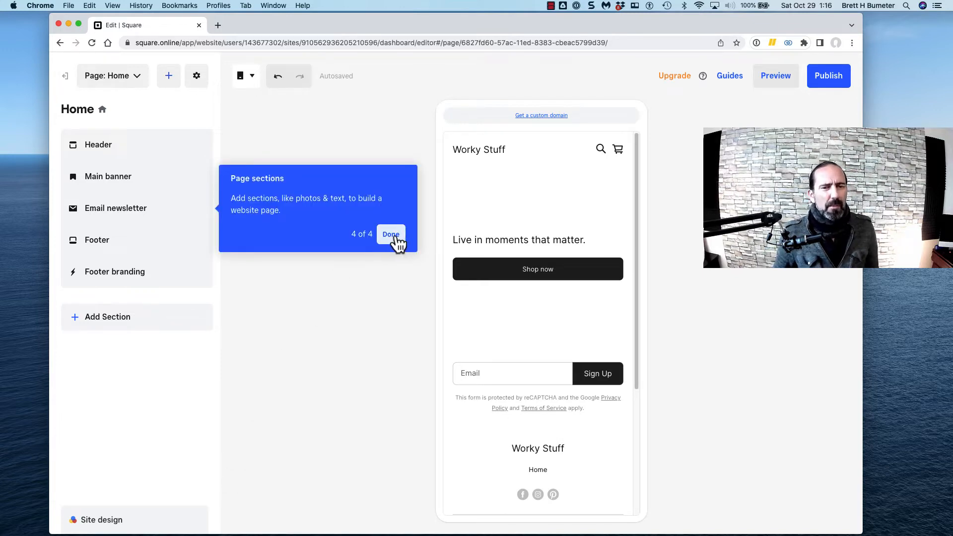
left_click(392, 235)
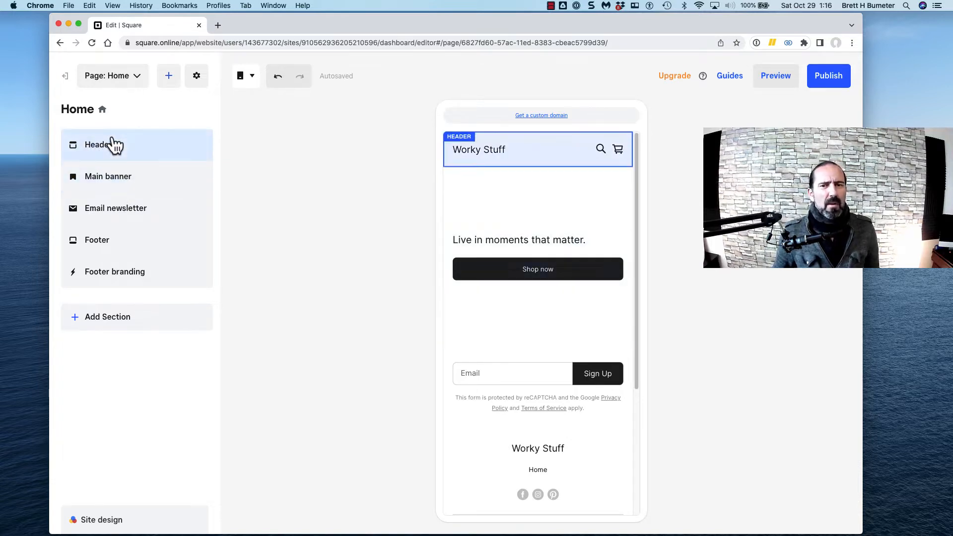
Open the Home page's header section and review its navigation and button options
left_click(112, 147)
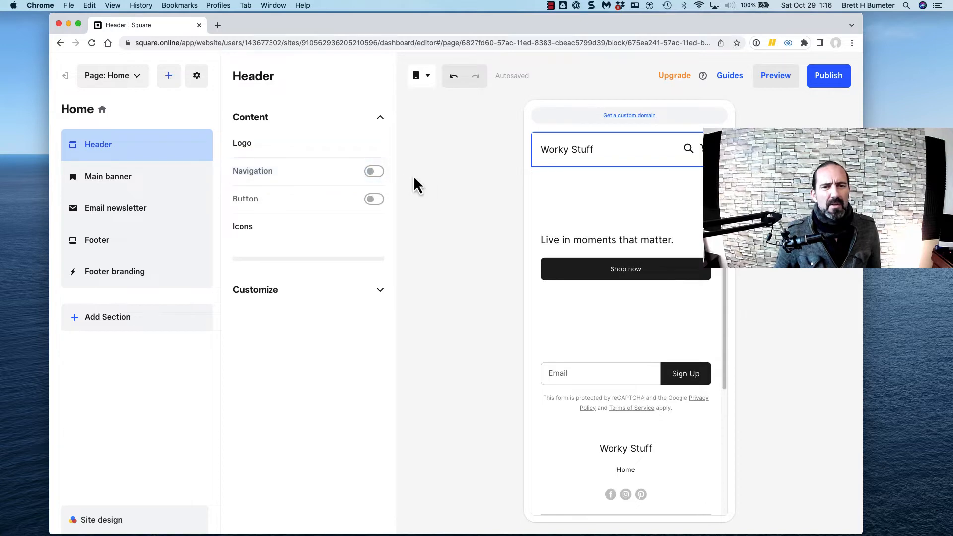
left_click(371, 174)
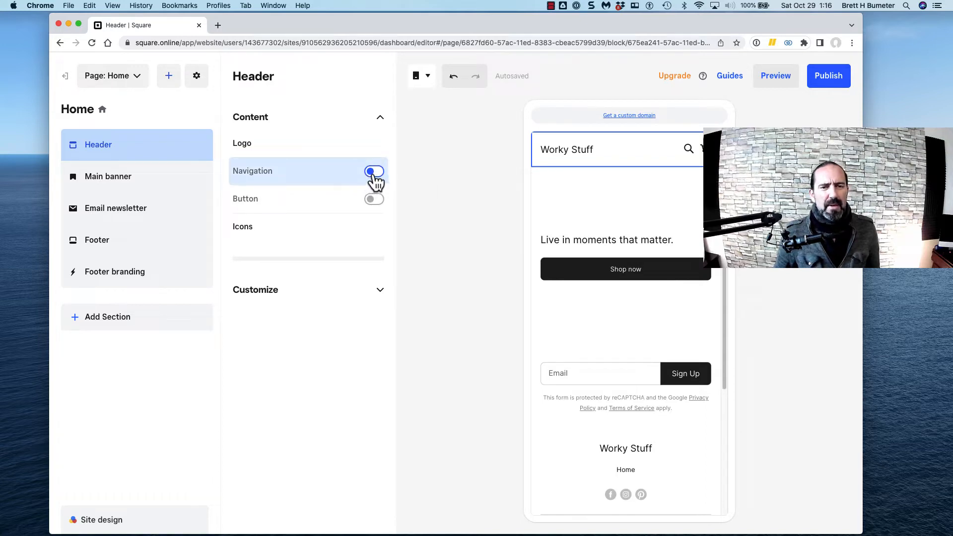
left_click(378, 201)
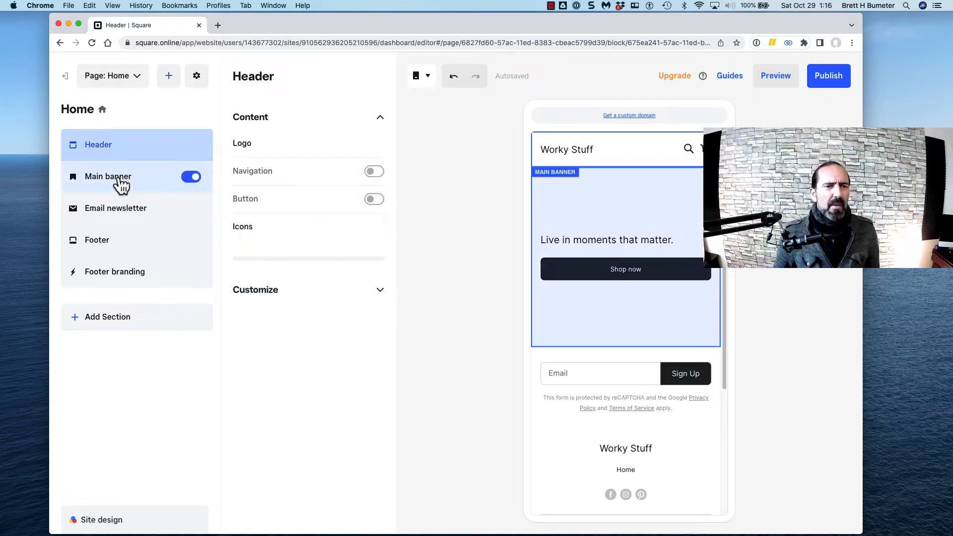
Start adding an image to the Home page's main banner and search the free photos for "works"
left_click(124, 183)
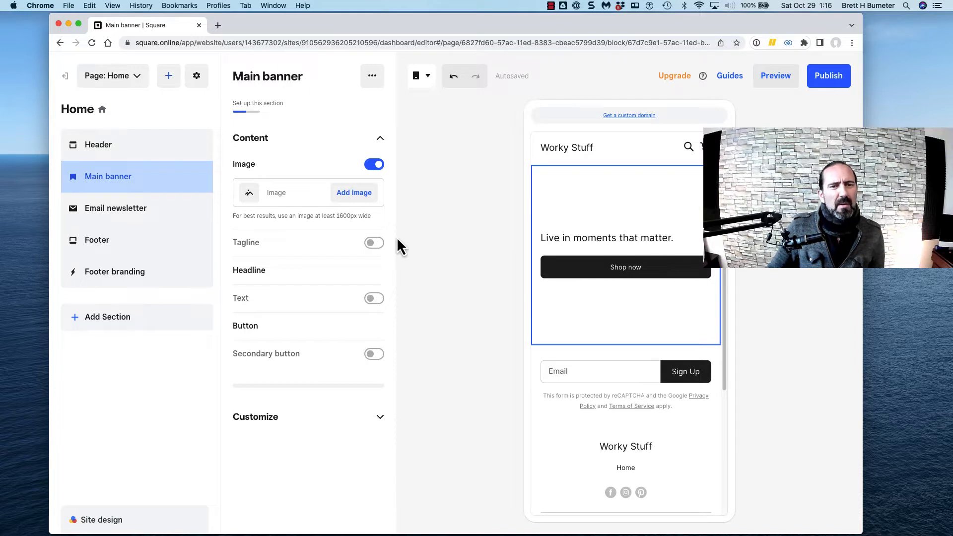
left_click(365, 196)
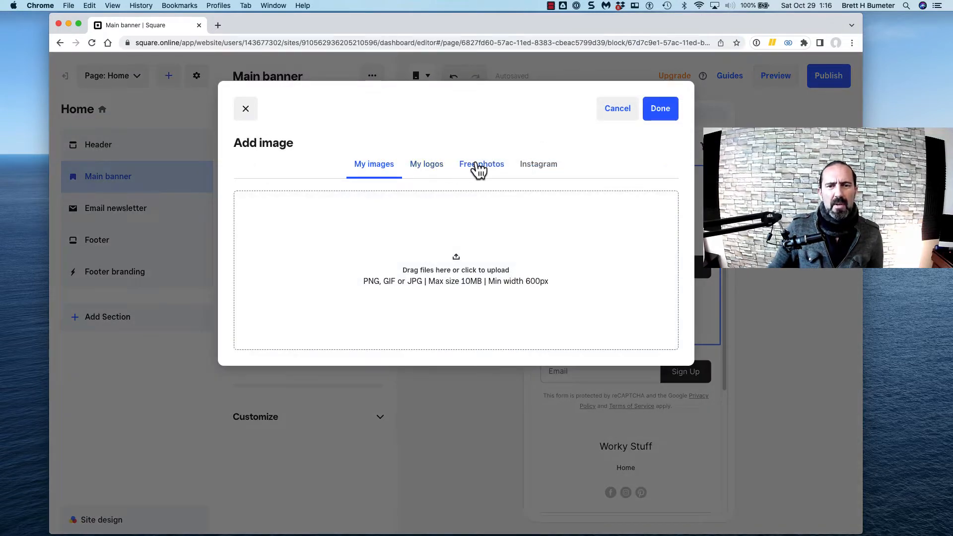
left_click(482, 166)
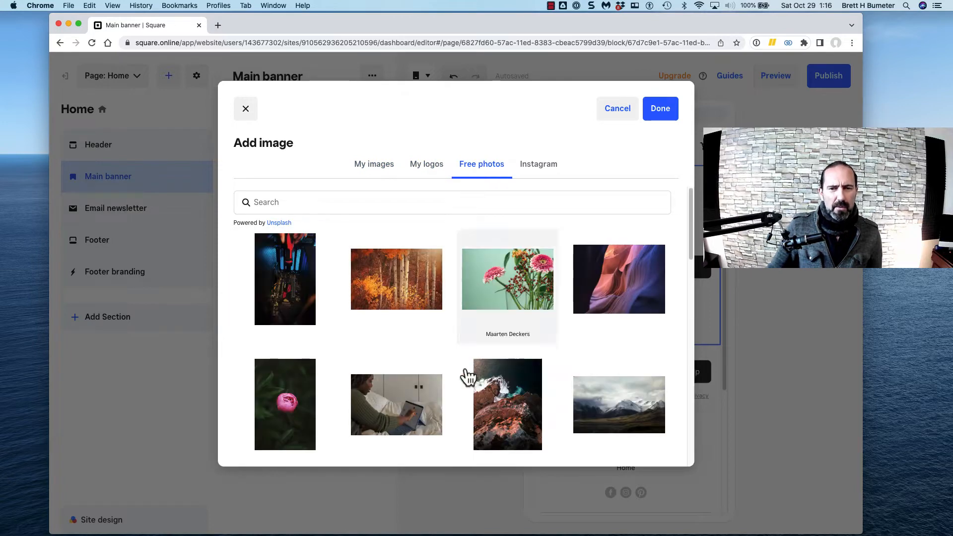
left_click(414, 203)
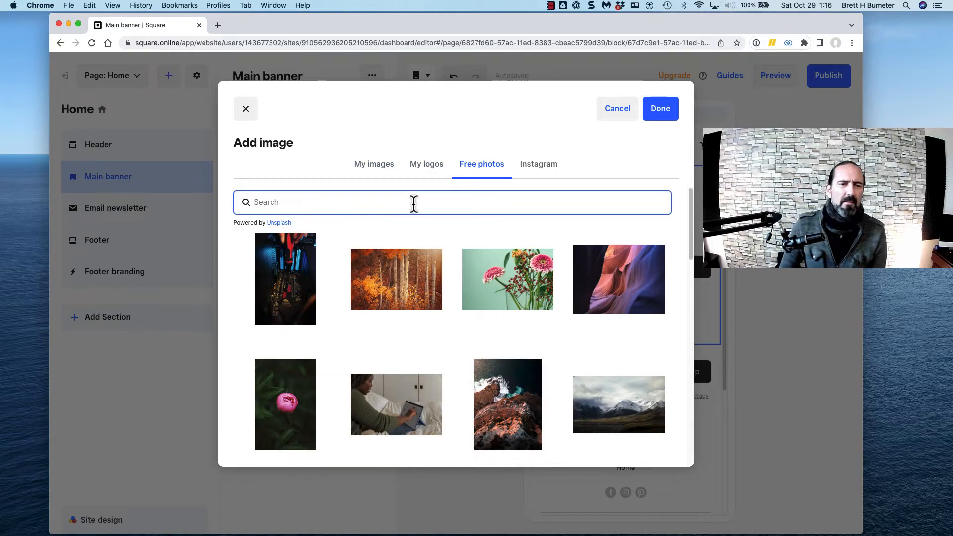
type("works")
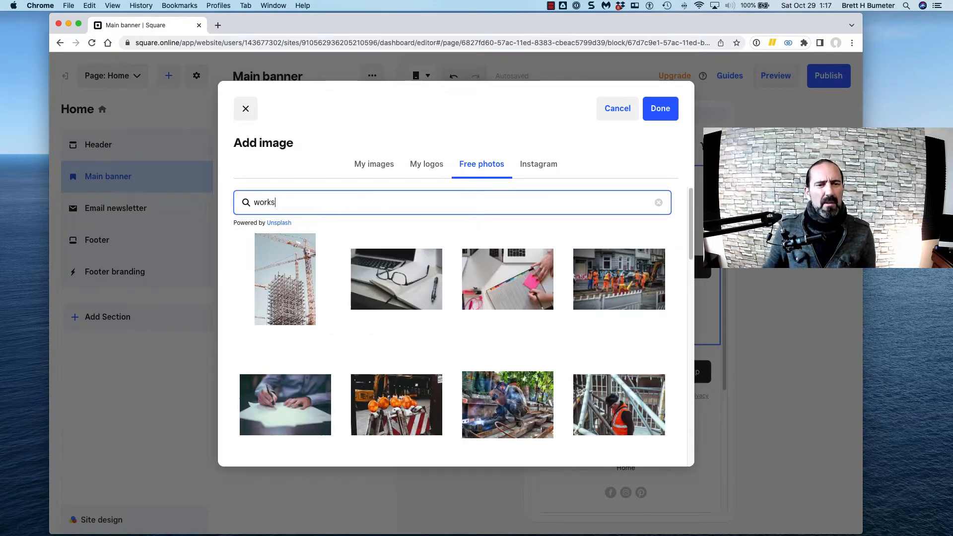
Look through the free photo results for a suitable main banner image
scroll(559, 375, "down", 1)
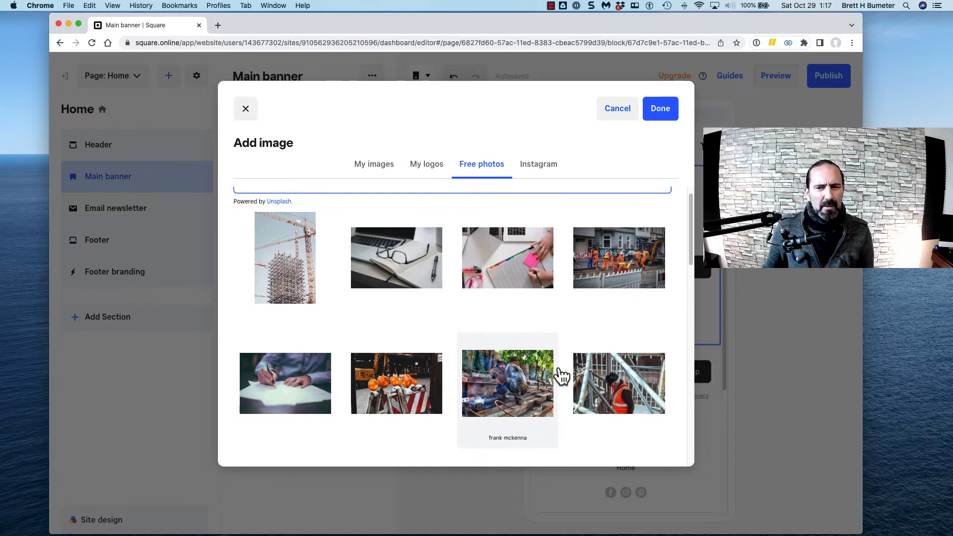
scroll(549, 341, "down", 5)
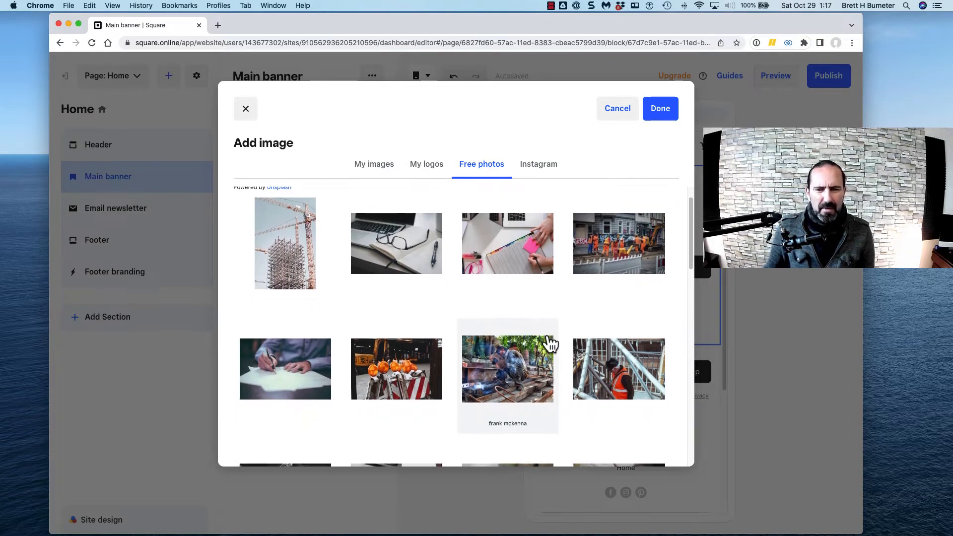
scroll(550, 343, "down", 4)
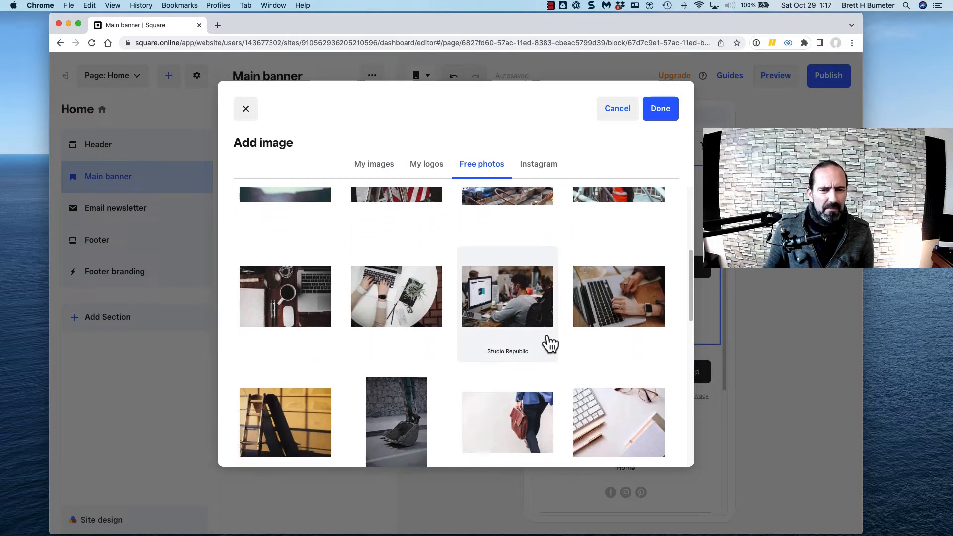
scroll(550, 343, "down", 7)
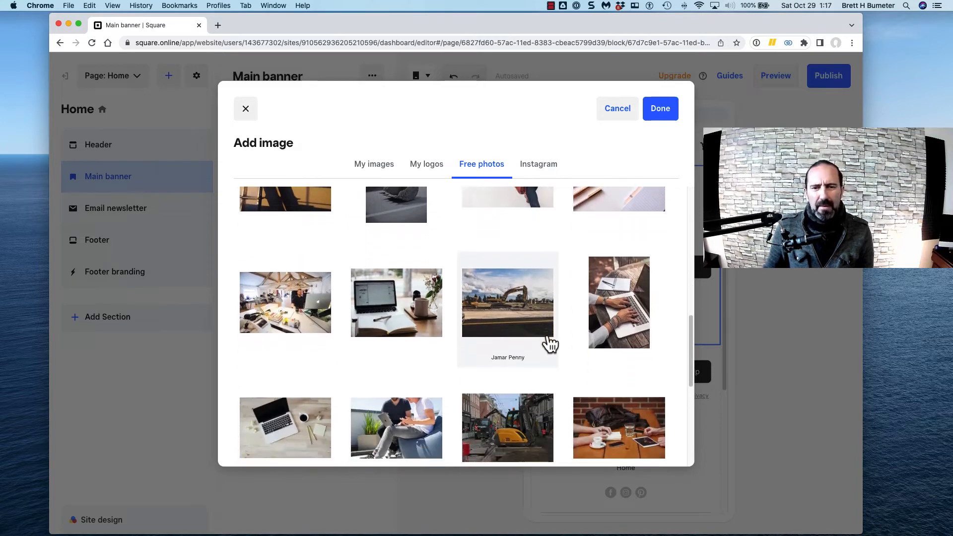
scroll(550, 344, "down", 3)
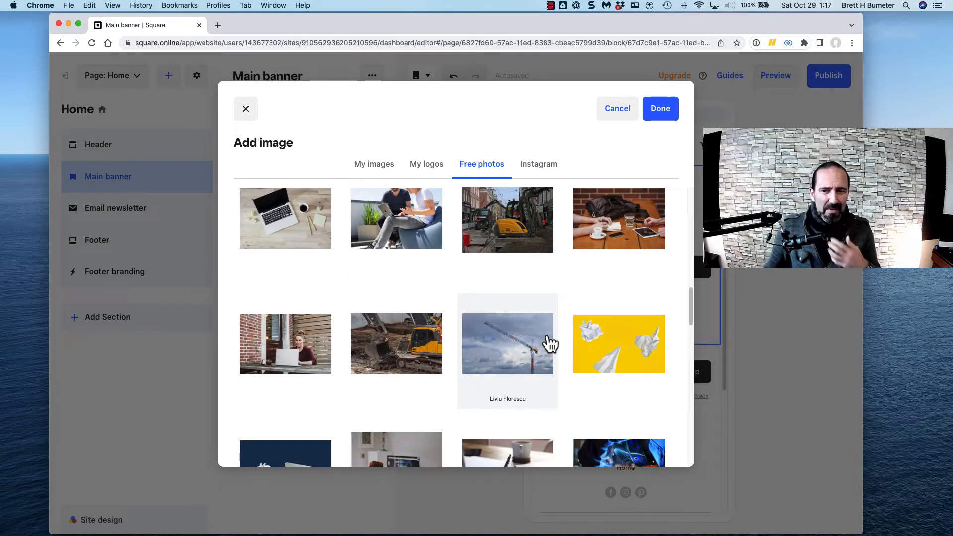
scroll(550, 344, "down", 1)
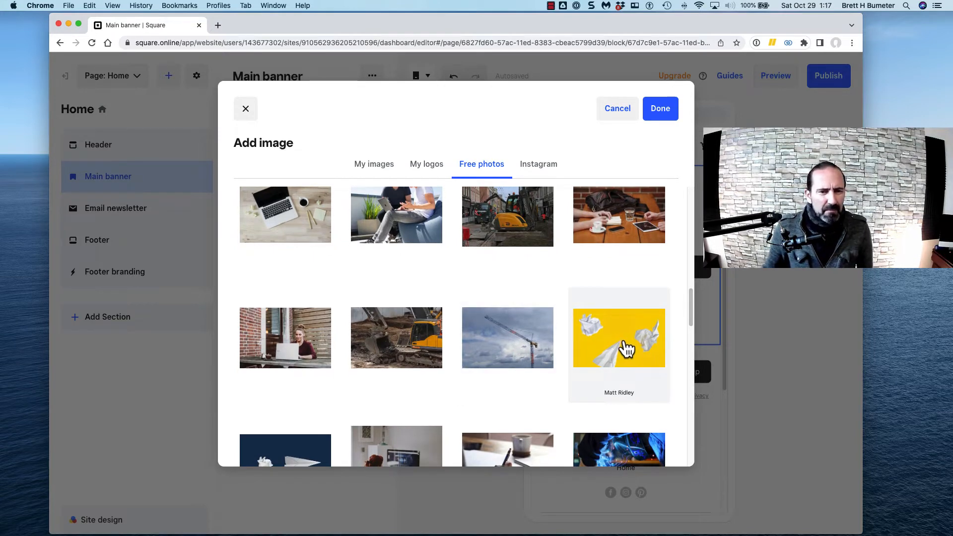
scroll(627, 348, "down", 5)
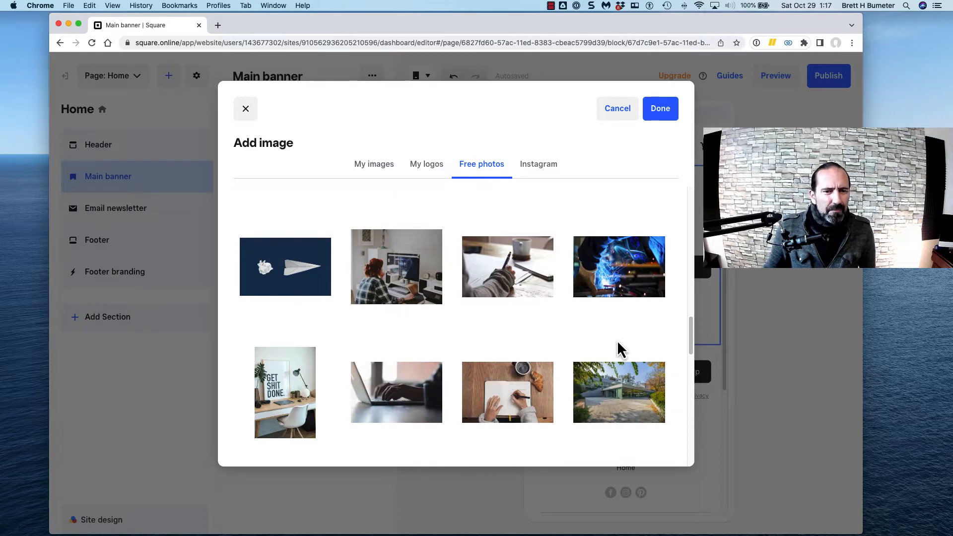
right_click(600, 261)
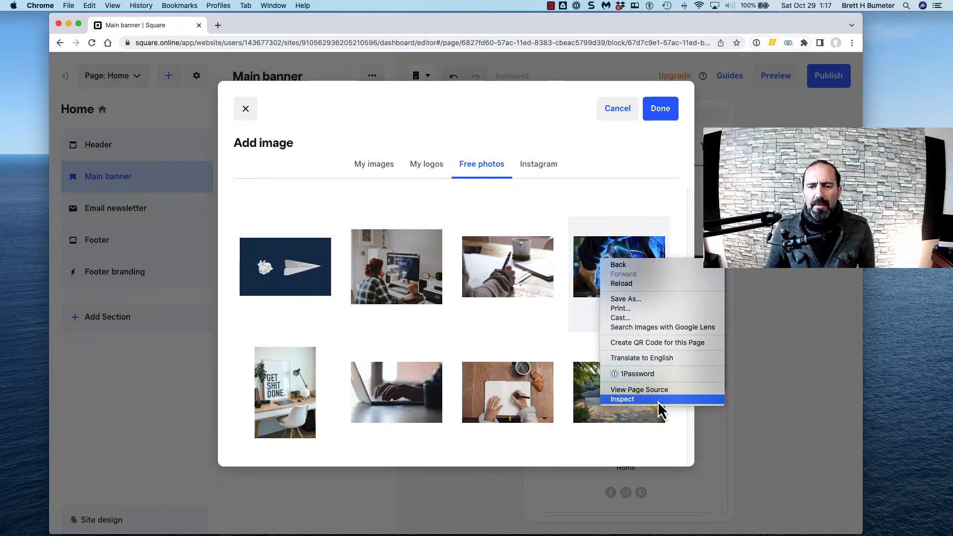
key("Escape")
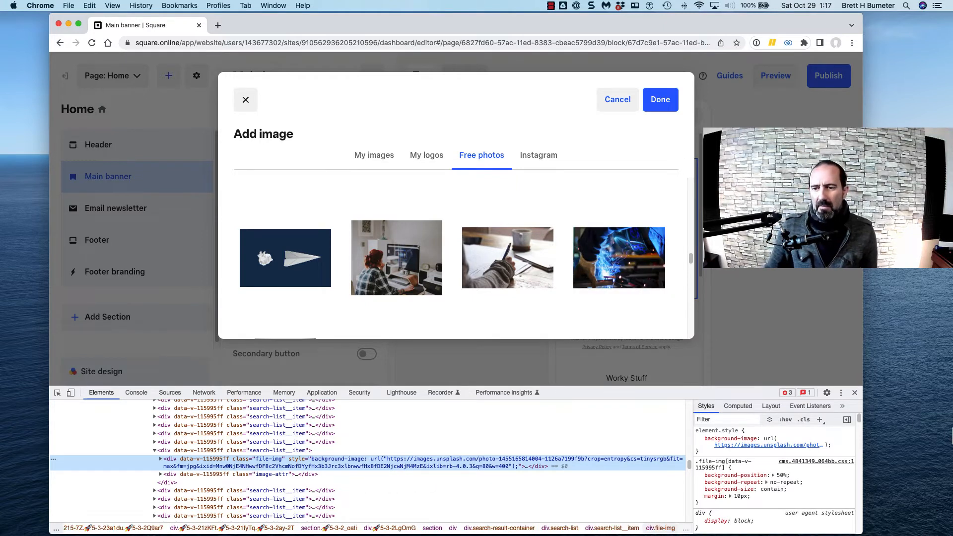
left_click(855, 393)
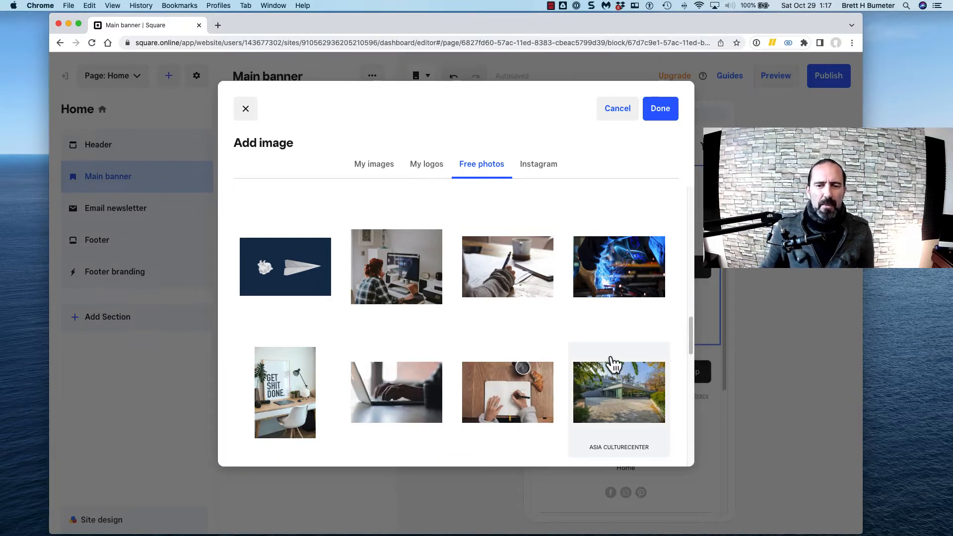
Use the yellow photo with crumpled paper and a paper plane as the main banner image, and look over its image adjustment settings
scroll(566, 366, "up", 5)
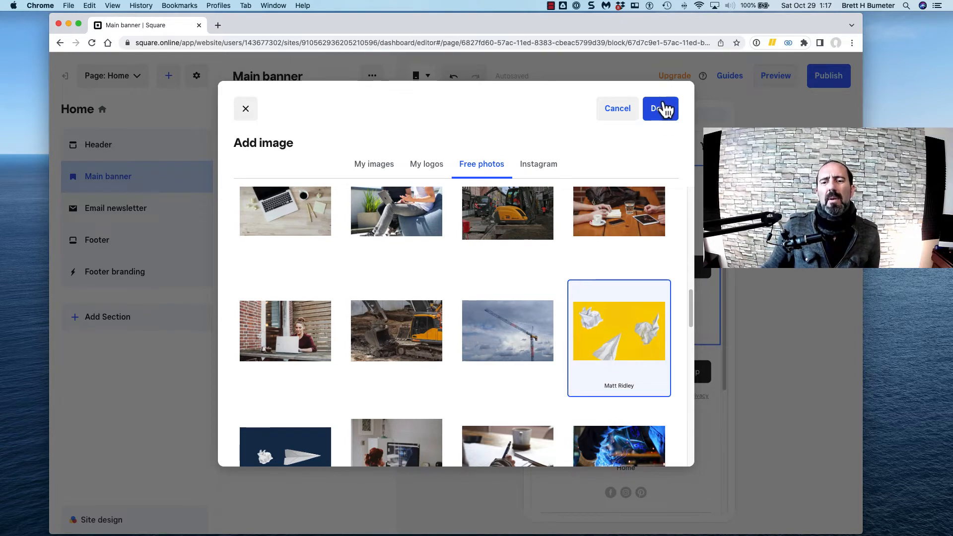
left_click(662, 110)
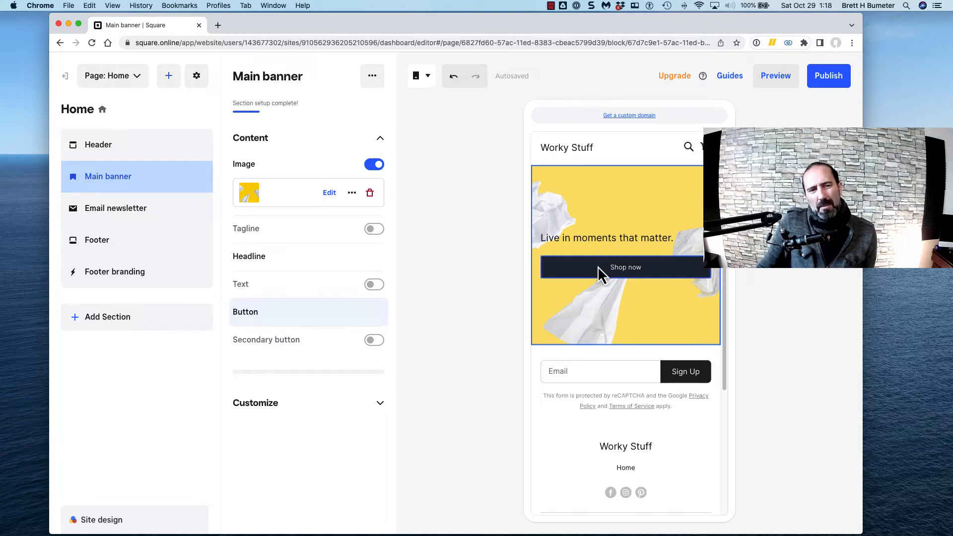
left_click(328, 195)
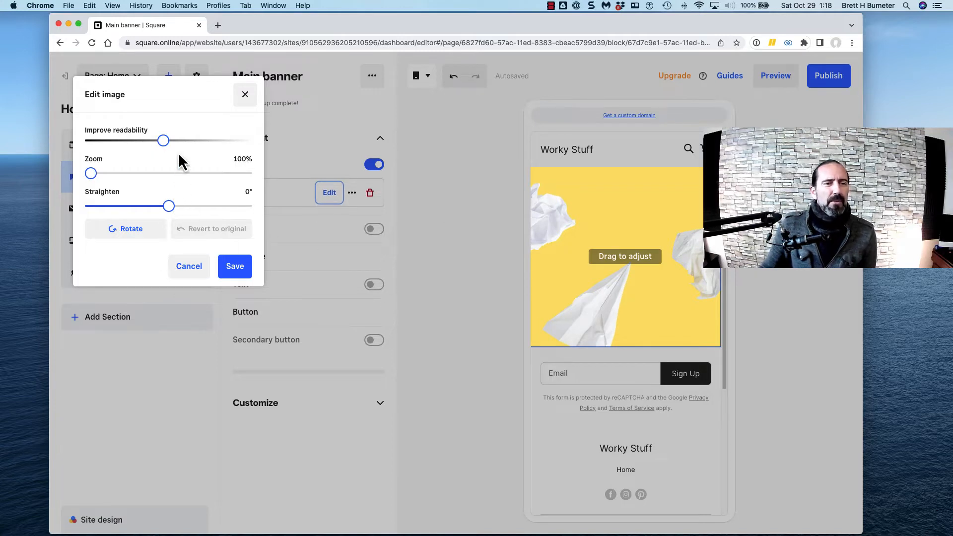
left_click(192, 266)
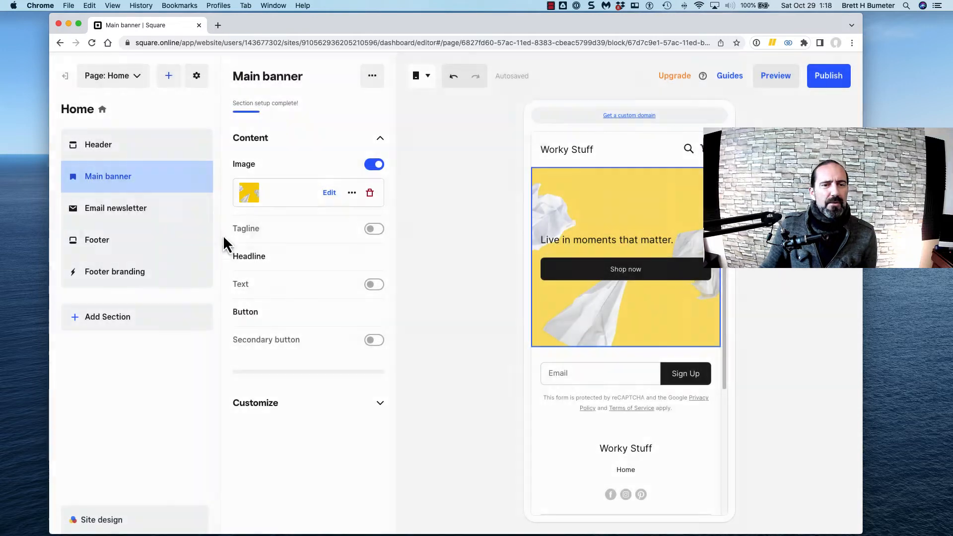
Remove the main banner's current image and look through the free photo results for "works" for a replacement
left_click(370, 194)
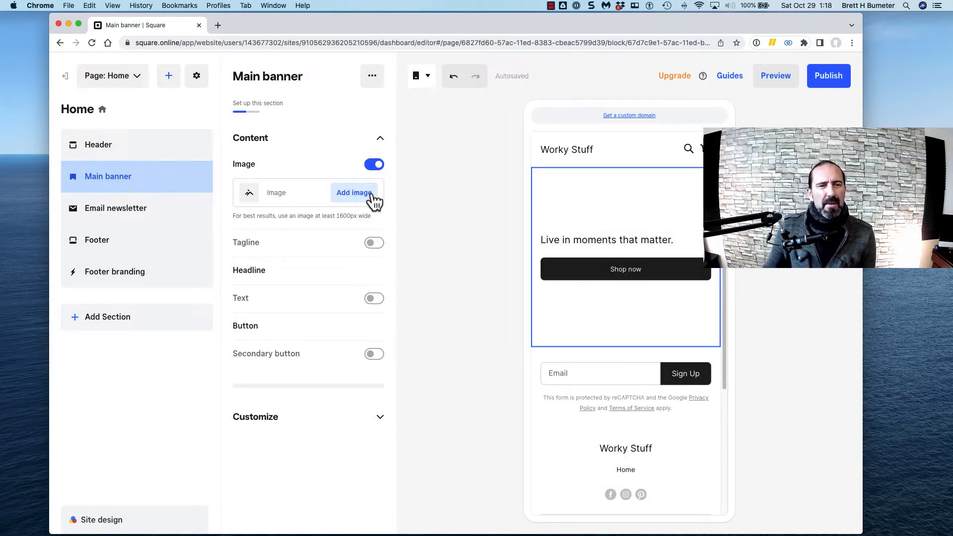
left_click(362, 203)
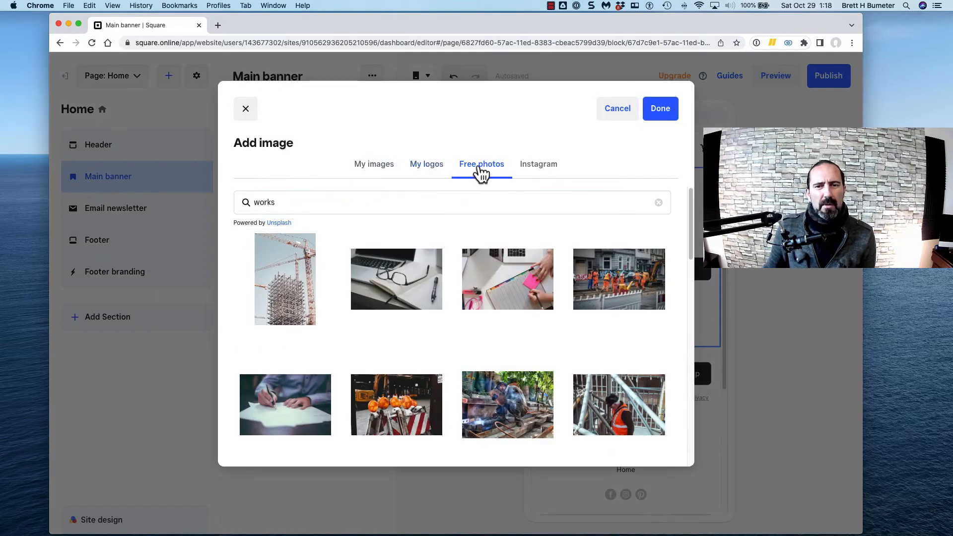
scroll(511, 372, "down", 1)
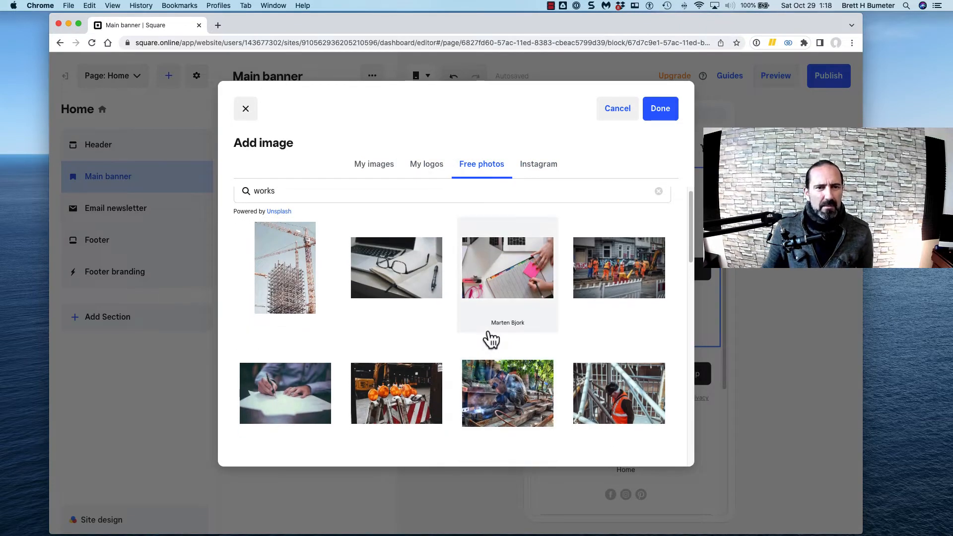
scroll(490, 340, "down", 10)
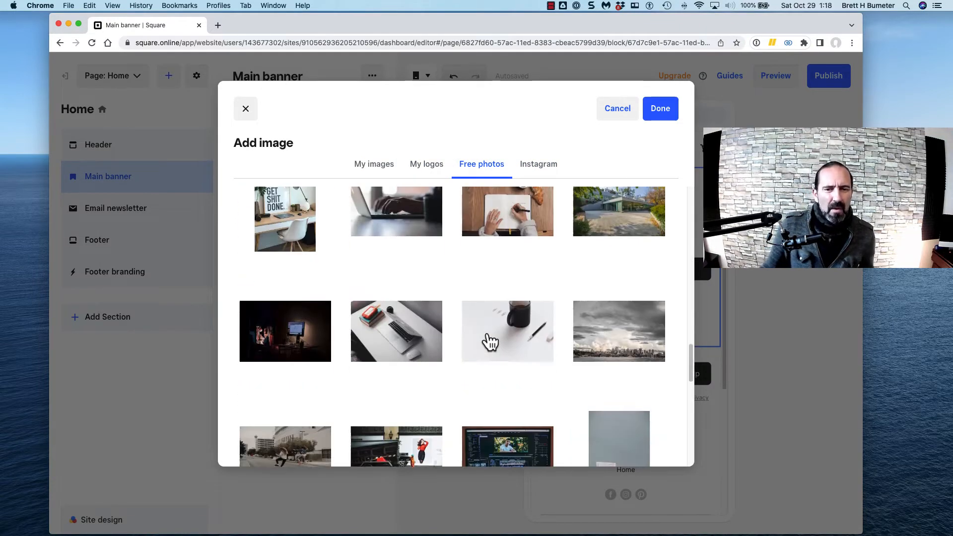
scroll(454, 308, "down", 5)
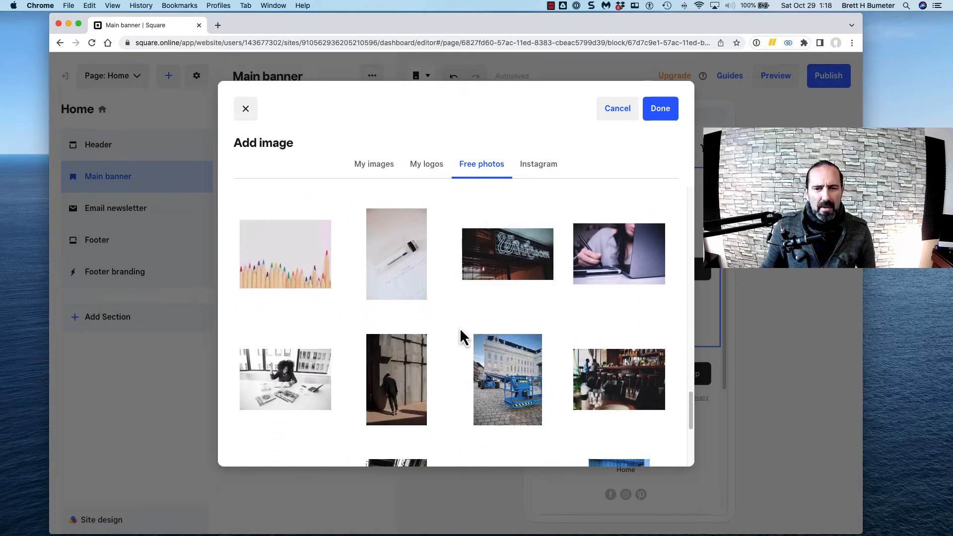
scroll(447, 313, "down", 2)
scroll(412, 268, "up", 10)
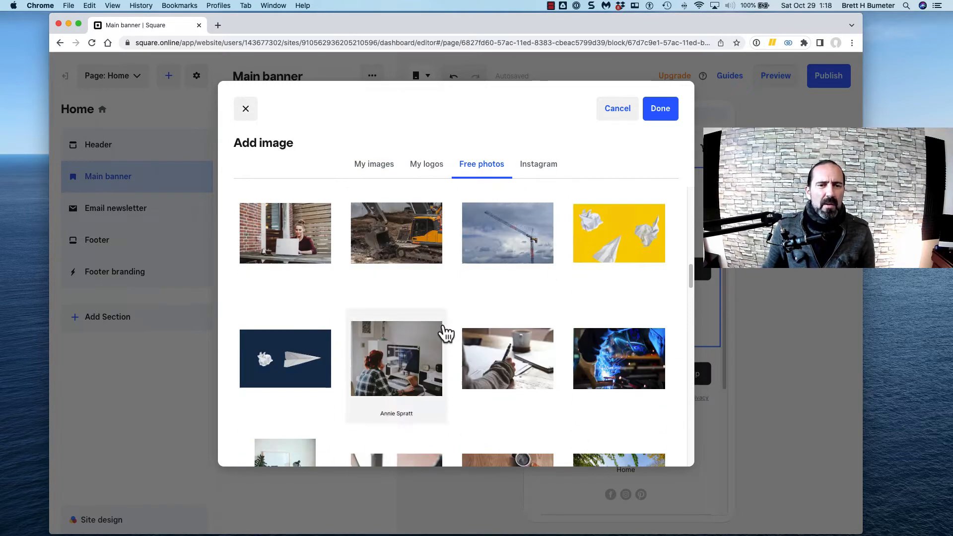
scroll(445, 333, "up", 5)
Search the free photos for "success" and look through the results for a suitable main banner image
left_click(409, 205)
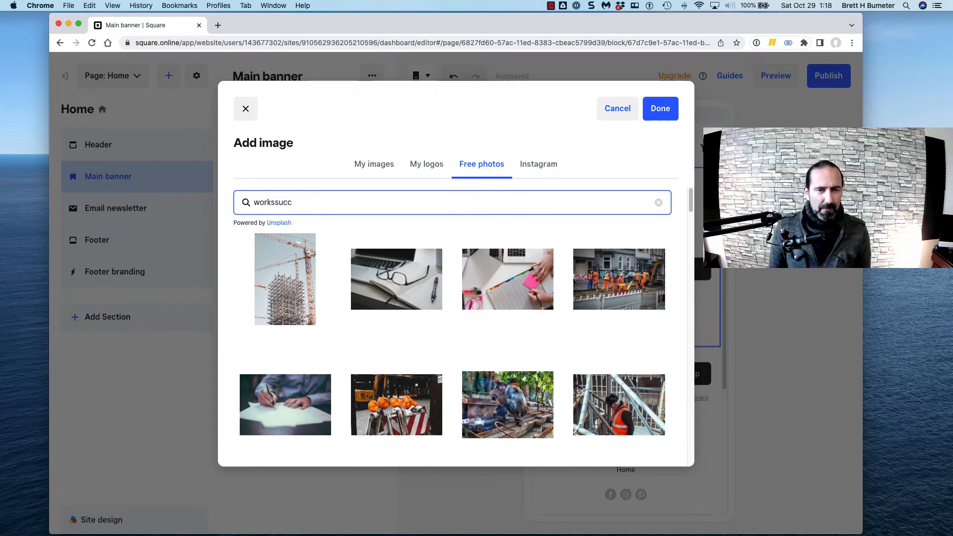
key("super+a")
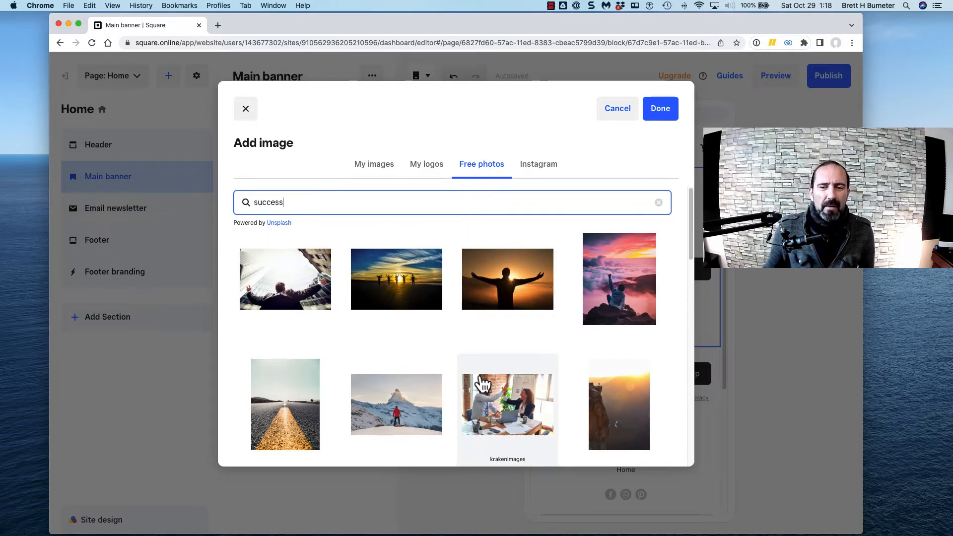
scroll(475, 381, "down", 10)
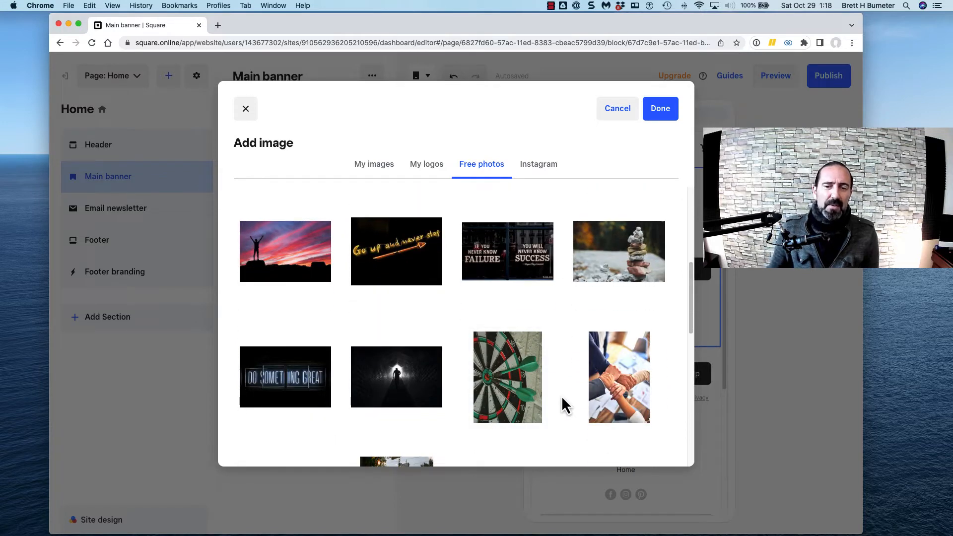
scroll(565, 405, "down", 2)
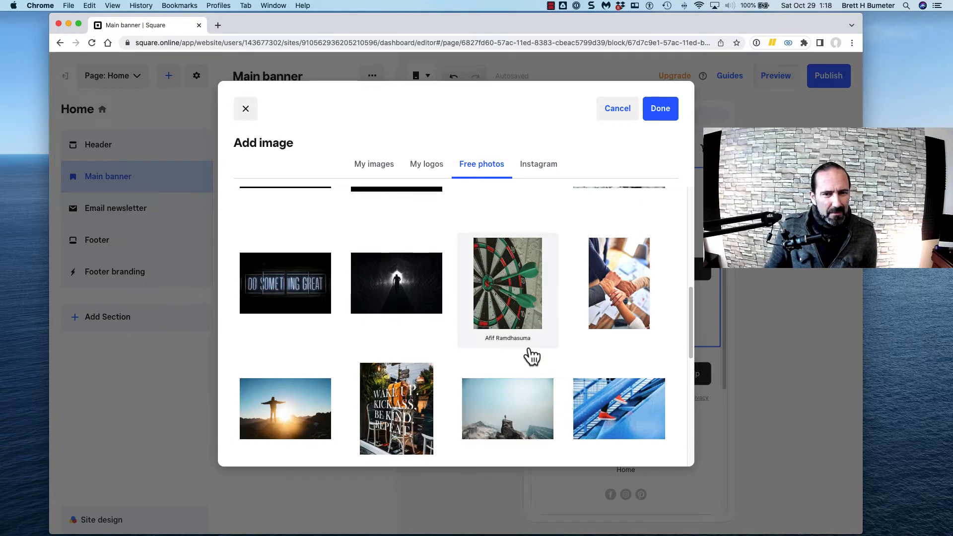
scroll(530, 355, "down", 2)
scroll(532, 355, "down", 1)
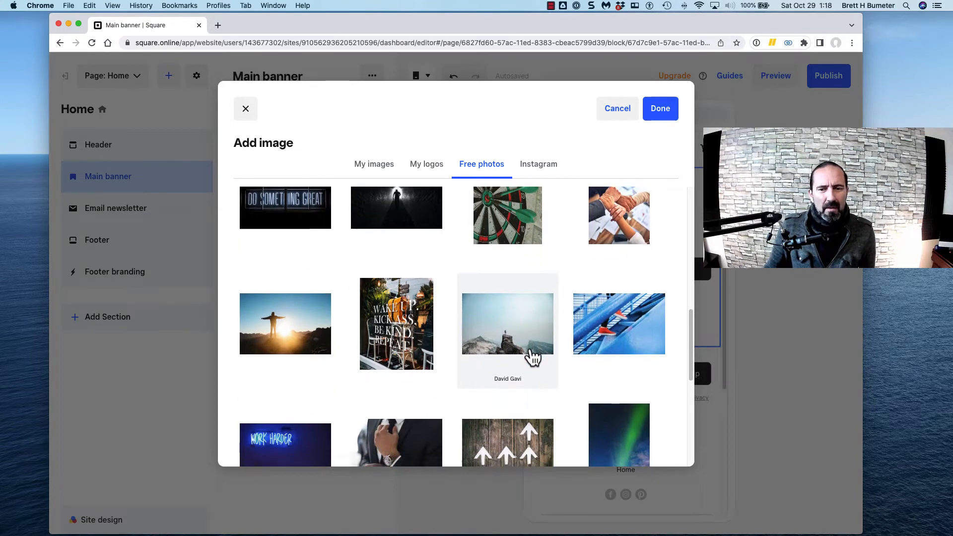
scroll(532, 355, "down", 3)
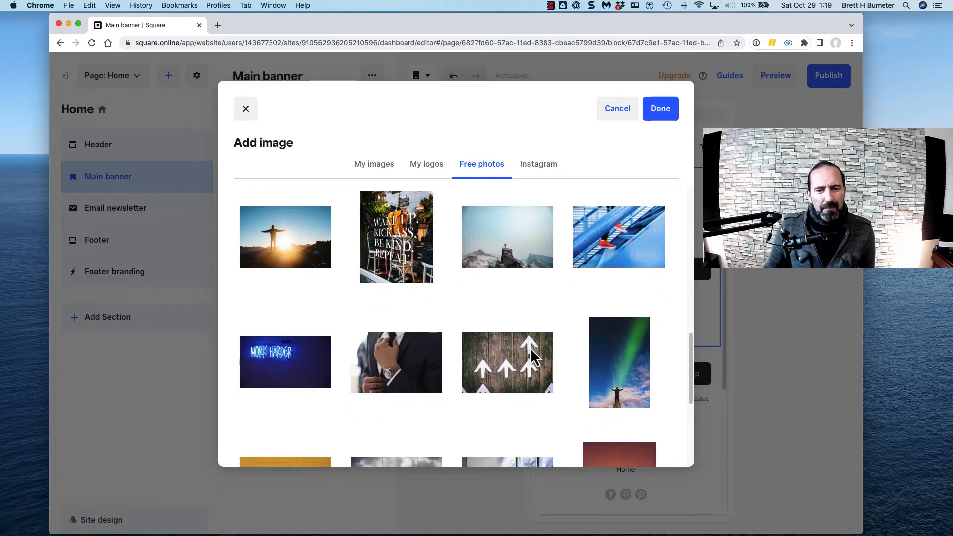
scroll(531, 353, "down", 4)
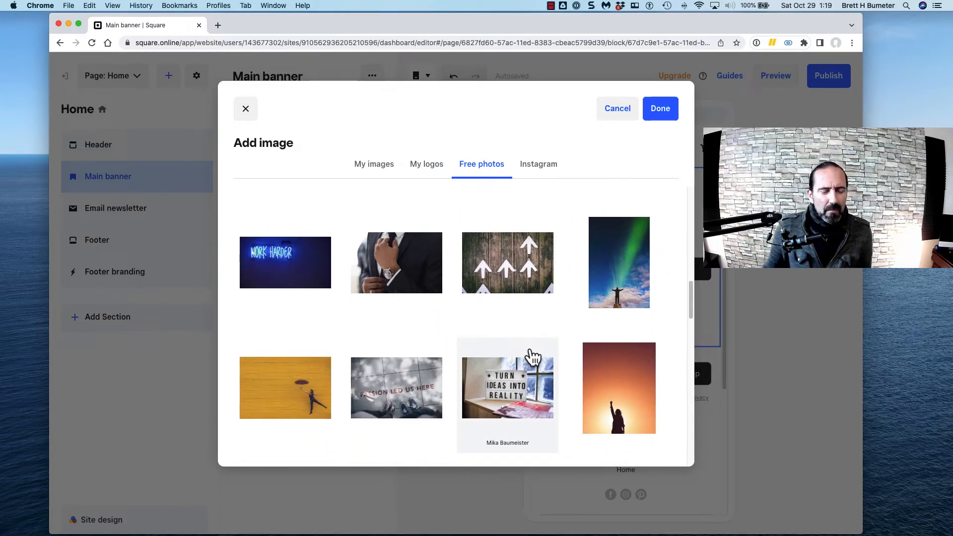
scroll(532, 356, "down", 1)
scroll(532, 355, "down", 2)
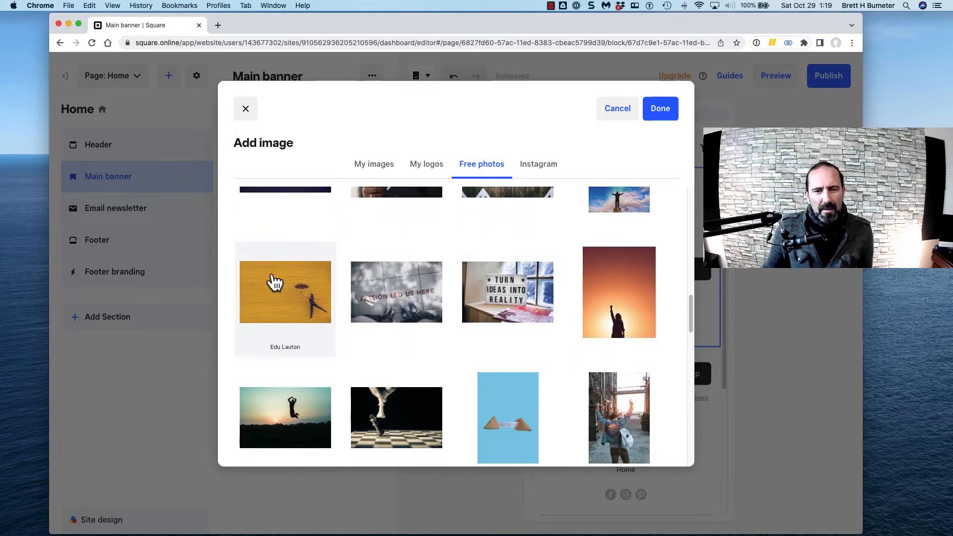
scroll(553, 396, "down", 1)
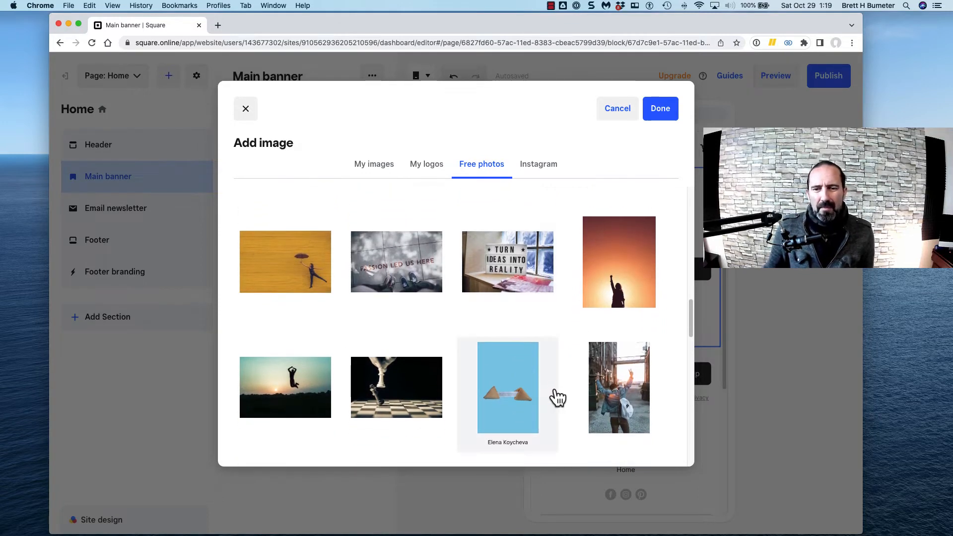
scroll(556, 397, "down", 1)
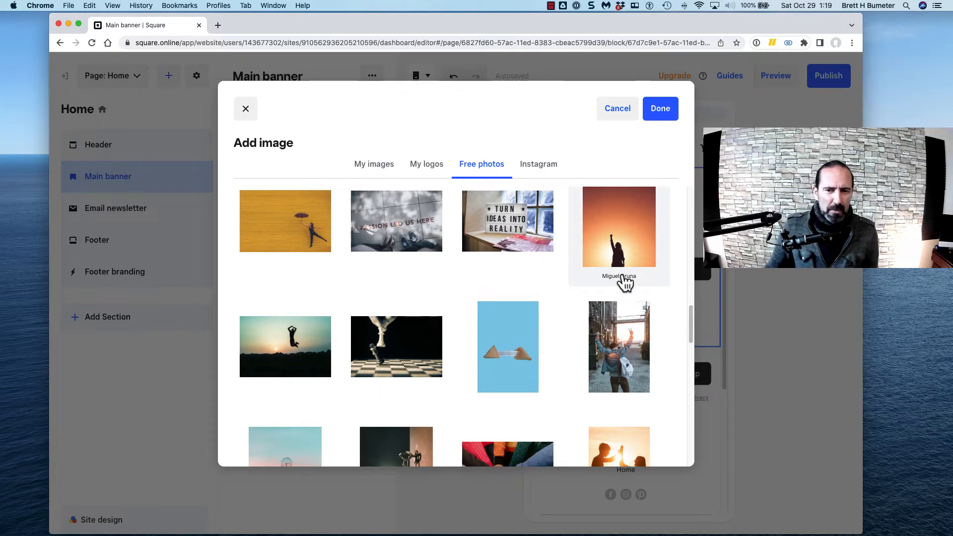
scroll(623, 284, "down", 5)
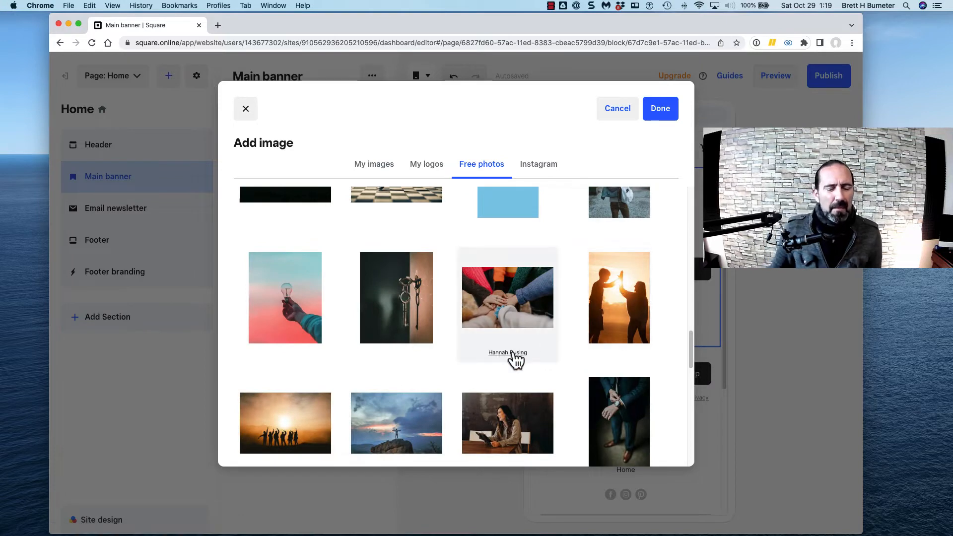
scroll(514, 358, "down", 4)
scroll(514, 358, "up", 5)
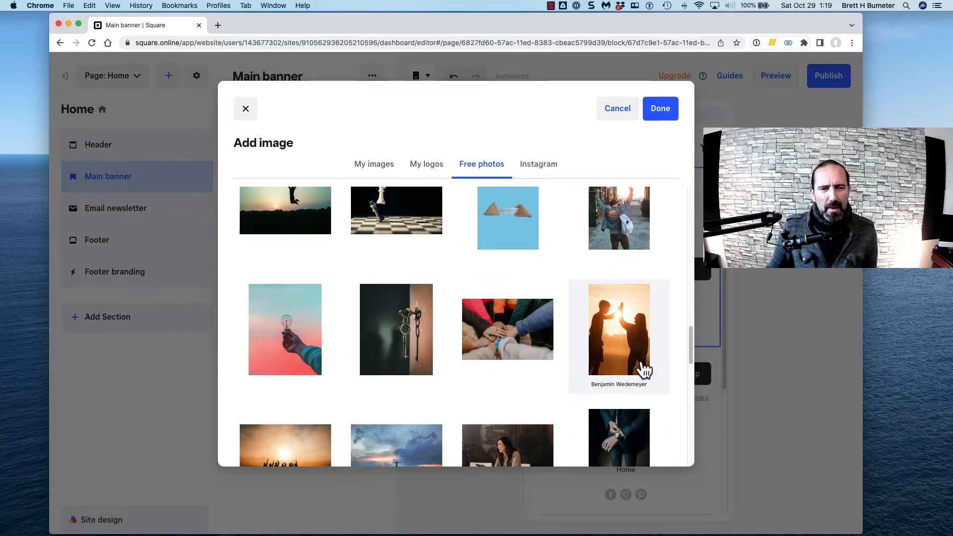
scroll(635, 367, "down", 8)
scroll(612, 370, "down", 5)
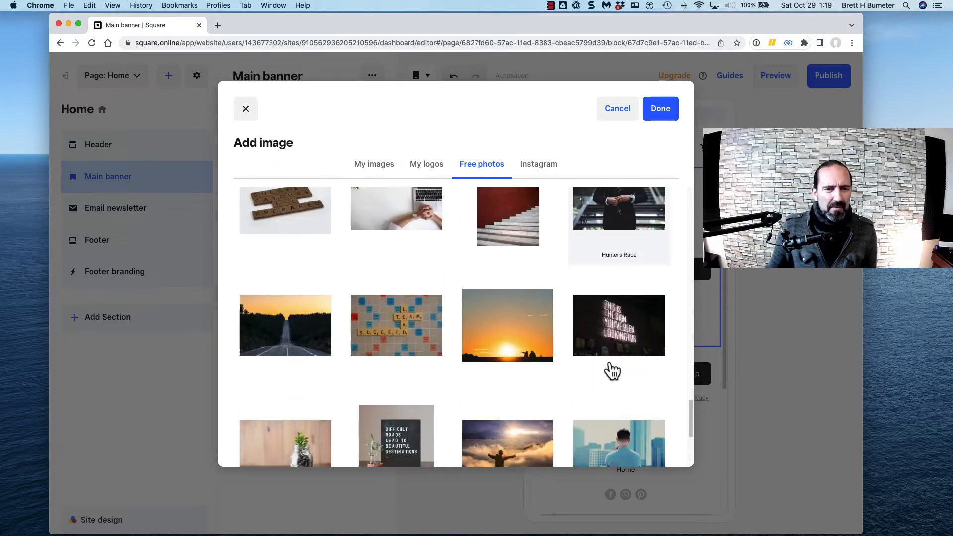
scroll(517, 366, "up", 2)
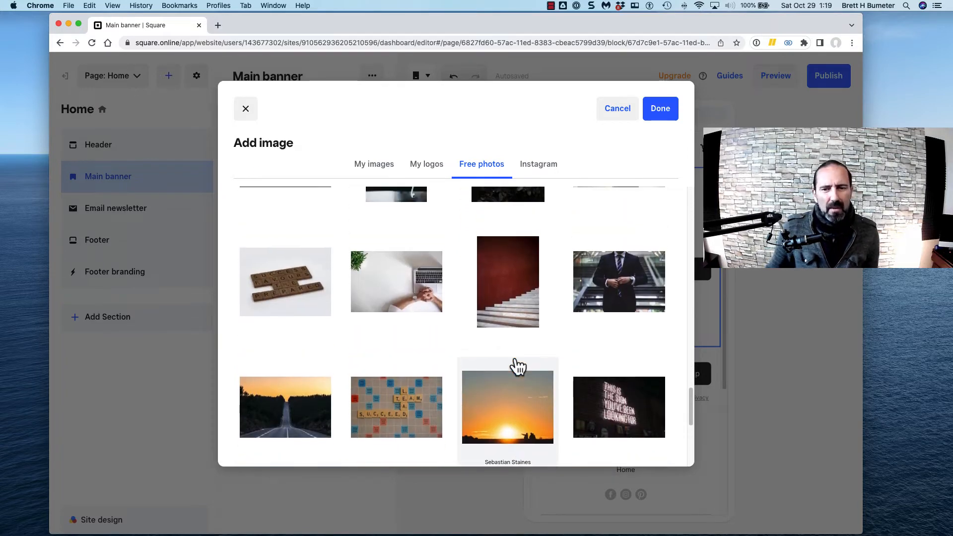
scroll(515, 353, "down", 5)
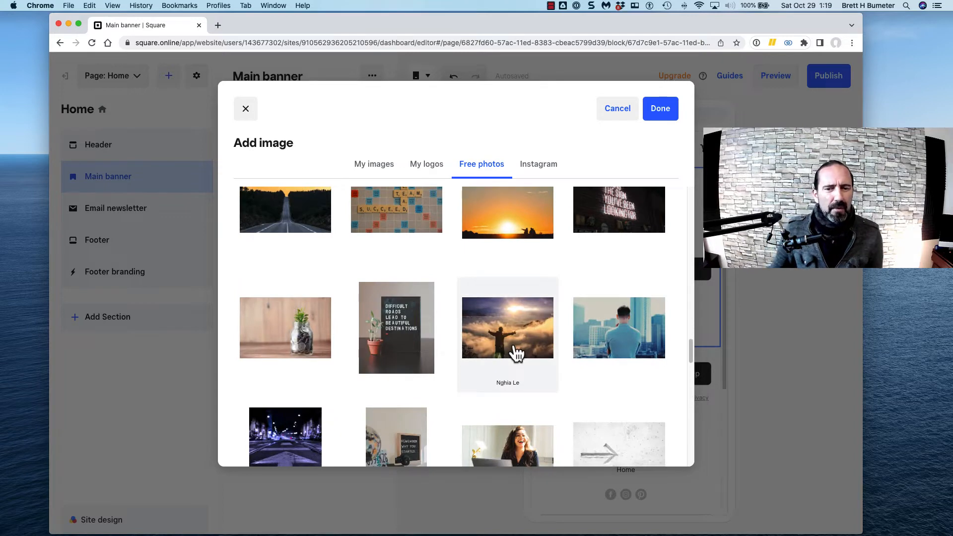
scroll(516, 353, "down", 7)
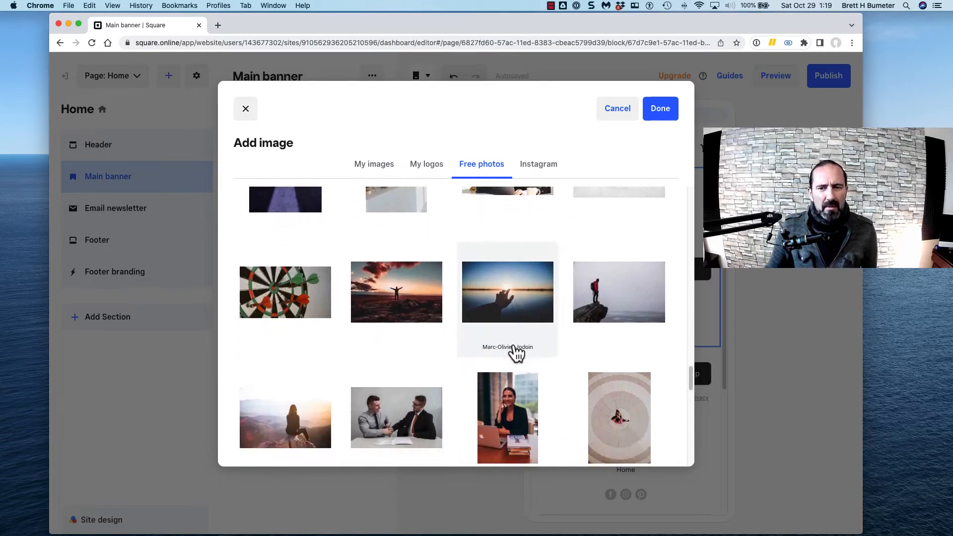
scroll(516, 353, "down", 1)
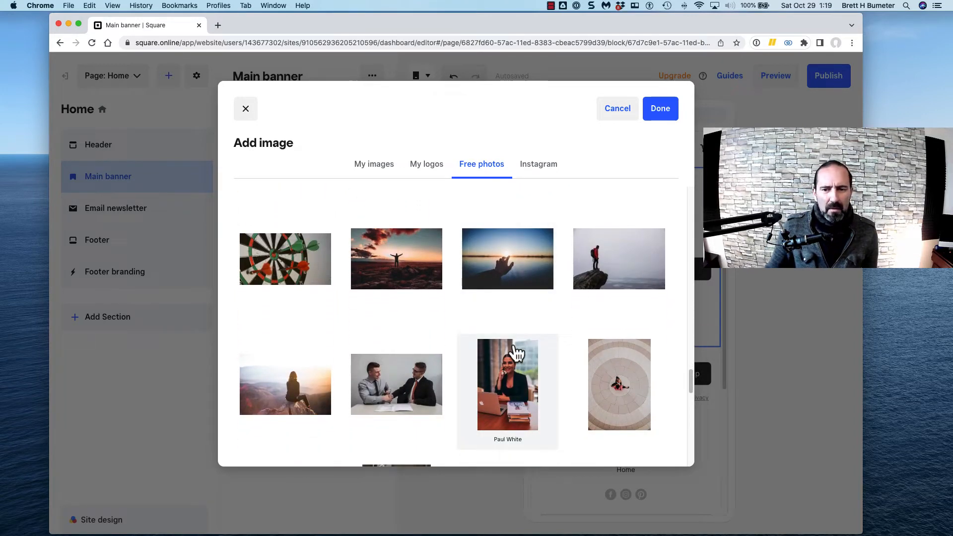
Use the free photo of a woman holding an umbrella against a yellow wooden wall as the main banner image
scroll(516, 353, "up", 12)
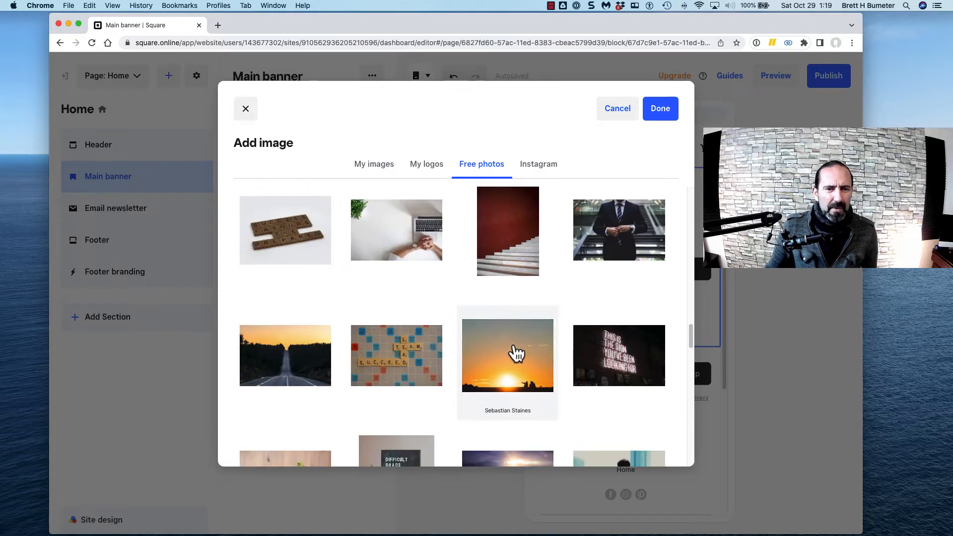
scroll(517, 354, "up", 10)
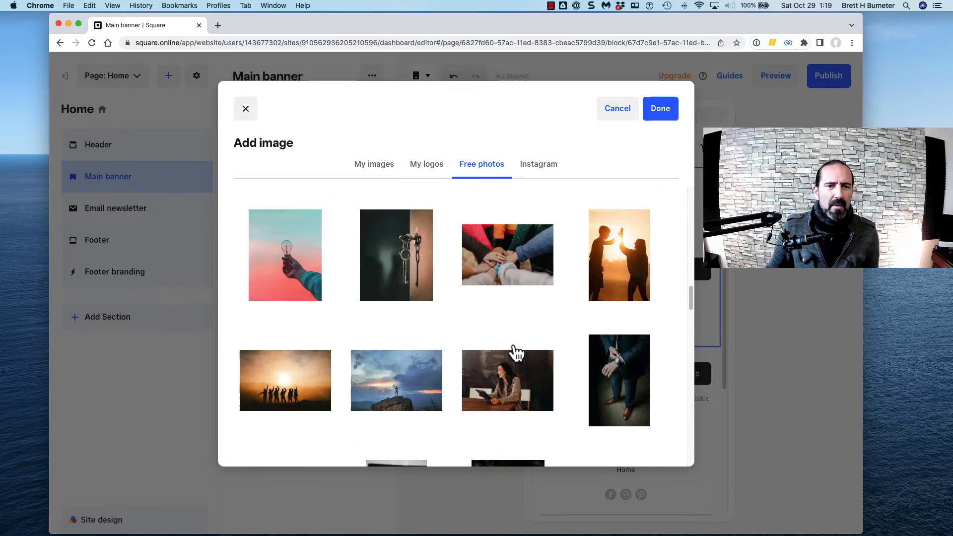
scroll(481, 346, "up", 4)
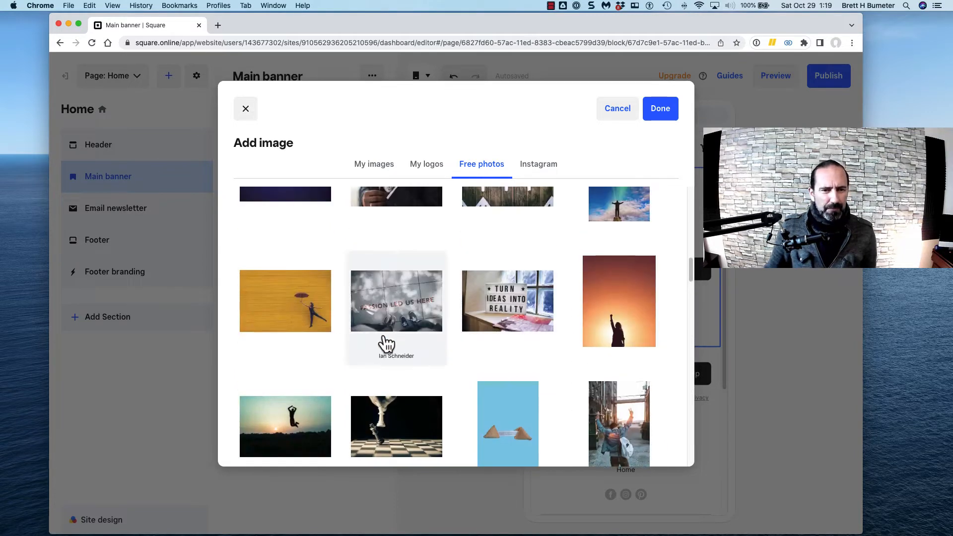
left_click(244, 287)
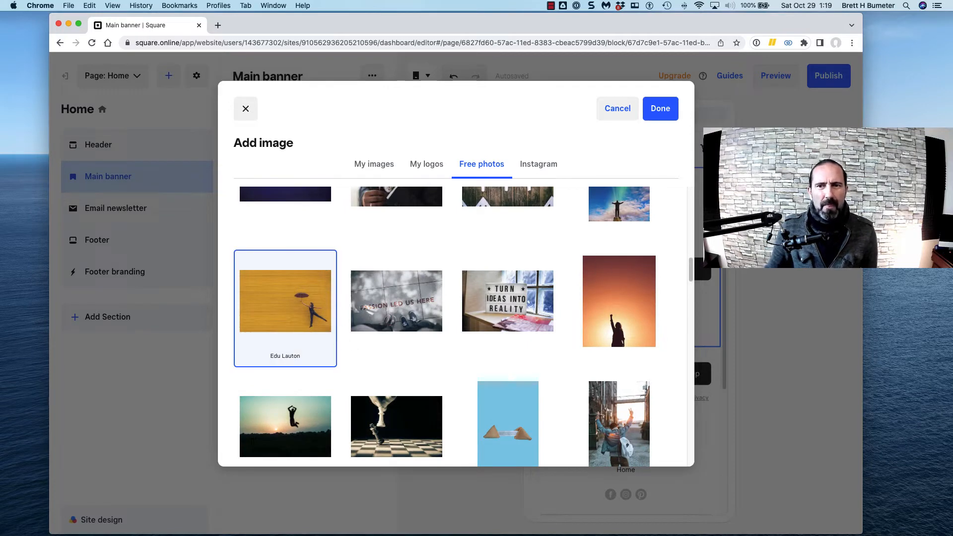
left_click(665, 115)
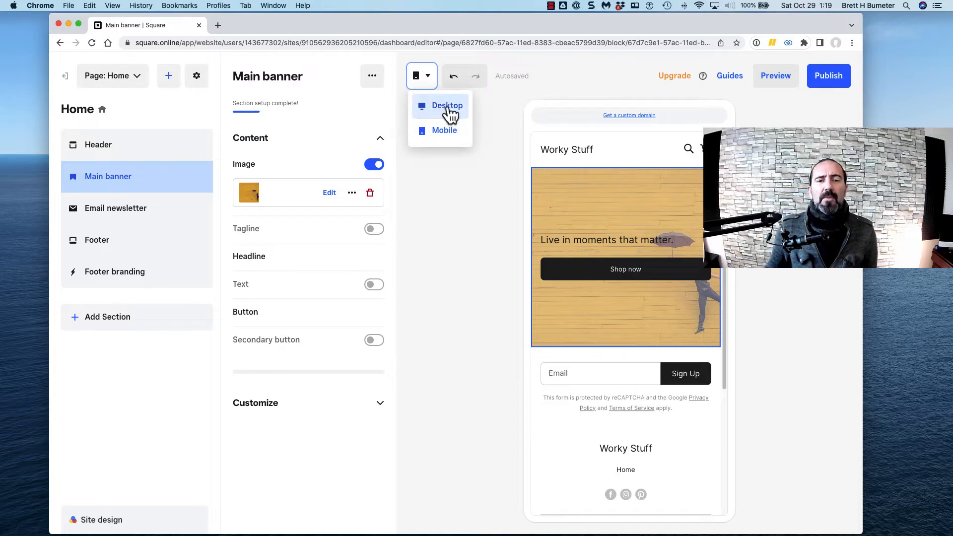
Check how the main banner looks in the desktop preview and return to the mobile preview
left_click(449, 109)
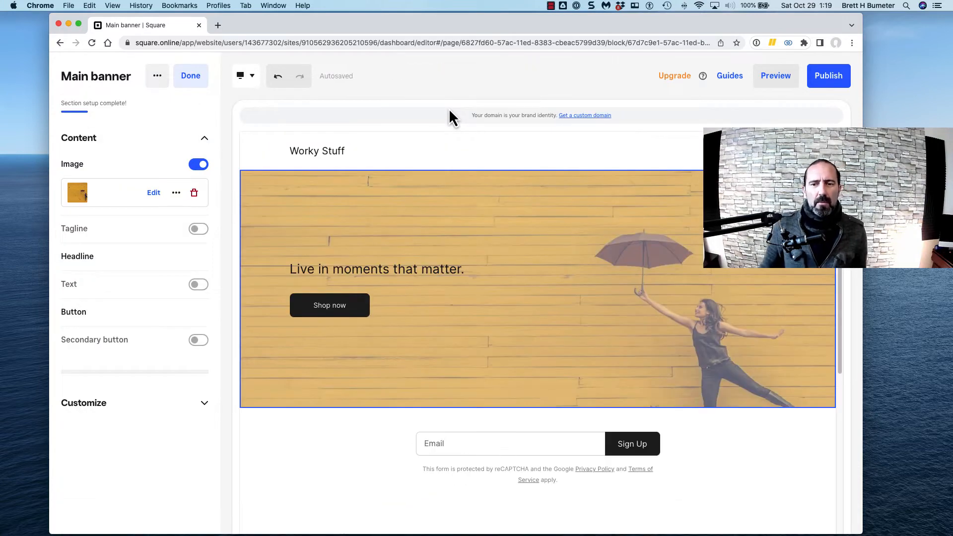
left_click(248, 76)
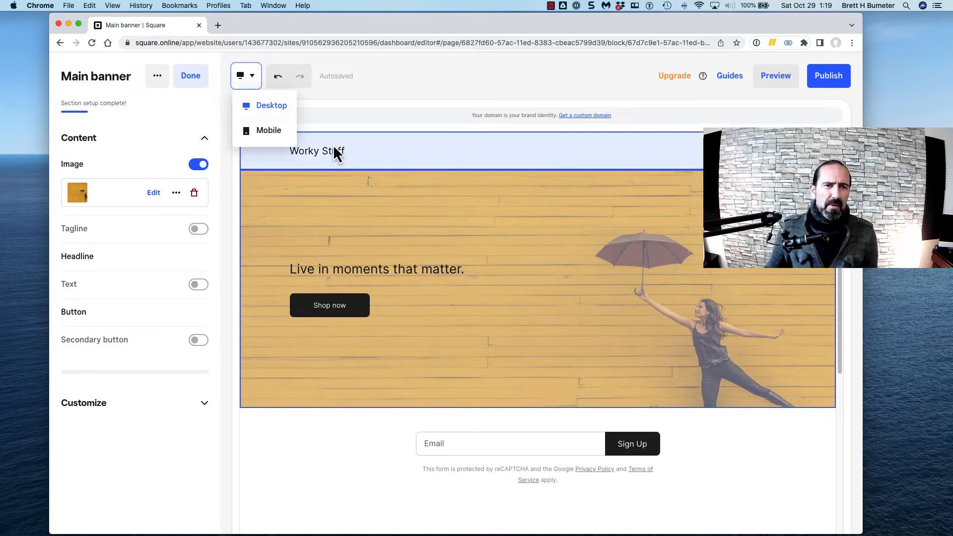
left_click(270, 132)
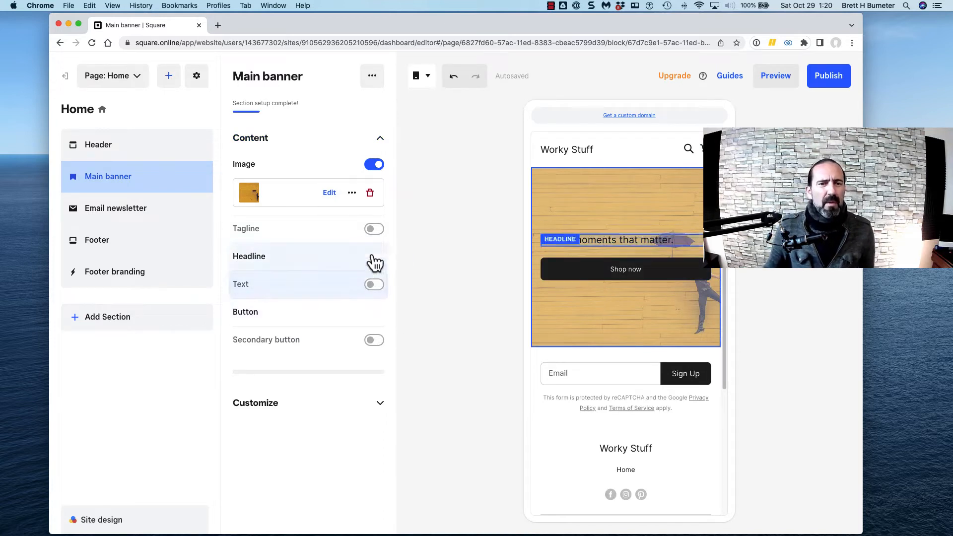
Enable the main banner's tagline and replace its text with "Find the stuff that works!"
left_click(375, 231)
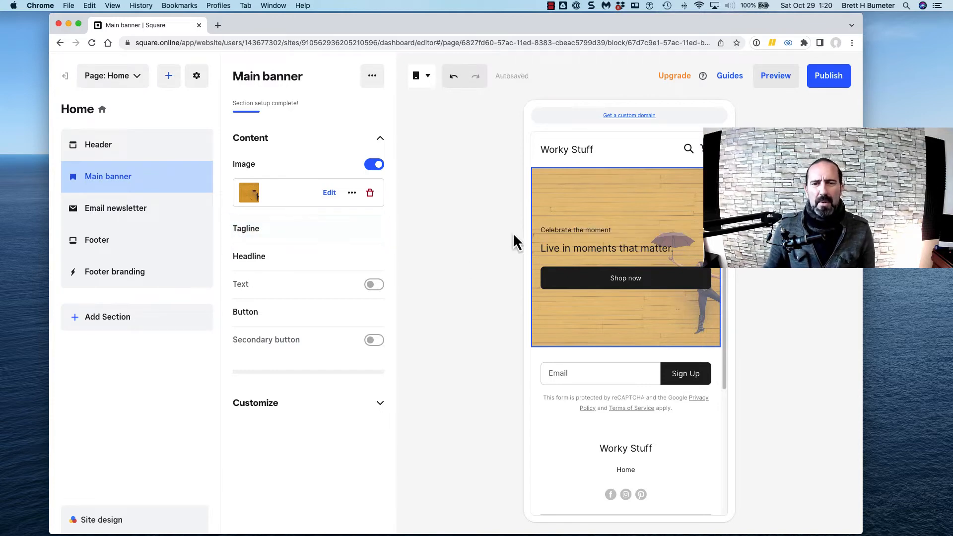
left_click(574, 238)
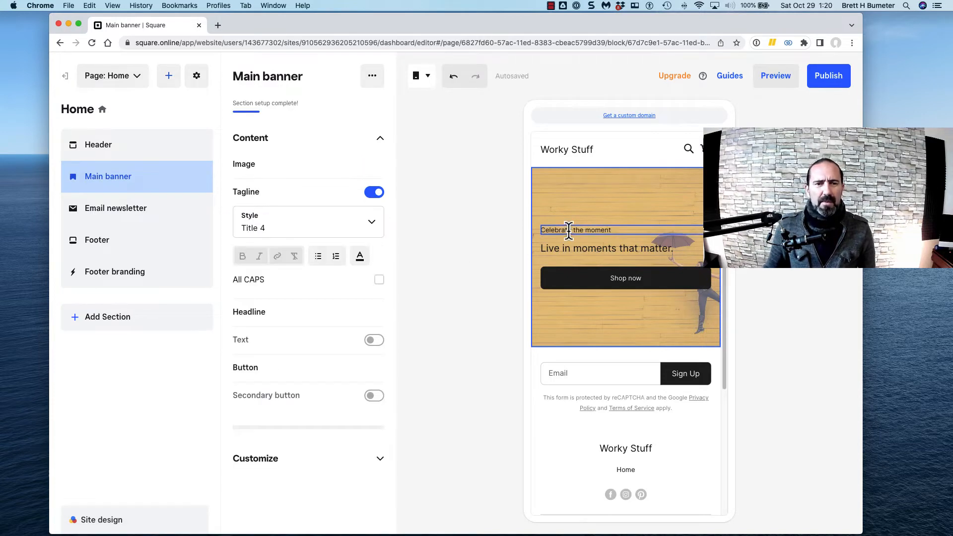
triple_click(569, 229)
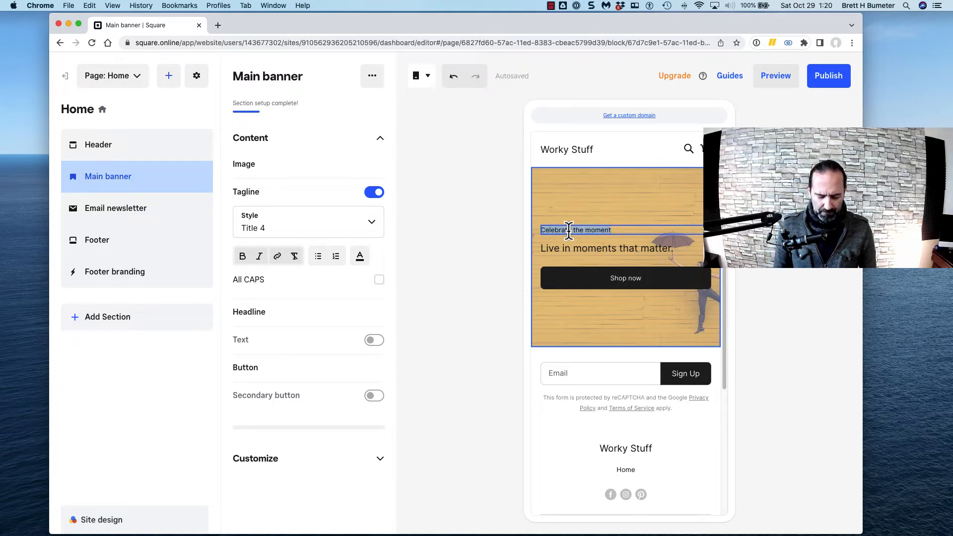
type("T")
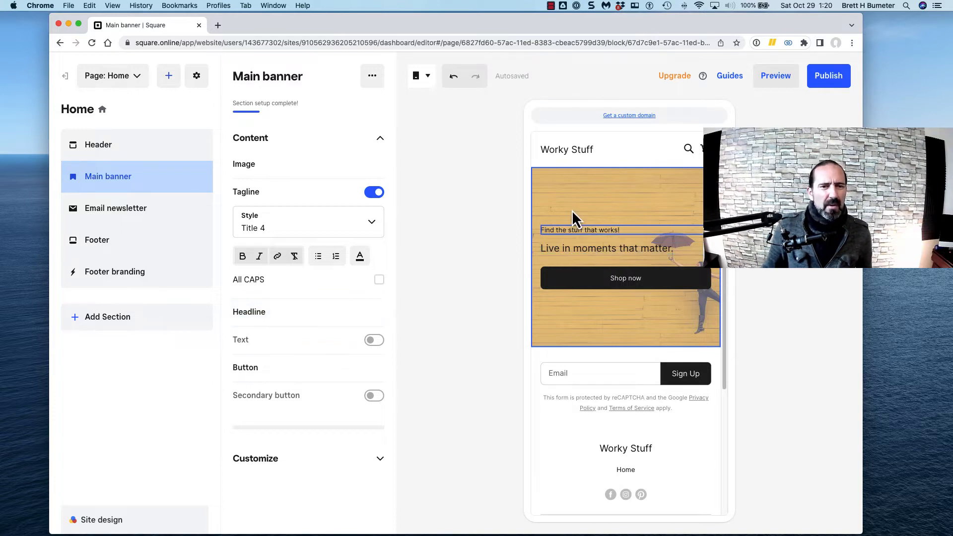
Try the main banner's headline in all caps and switch it back to normal case
left_click(600, 246)
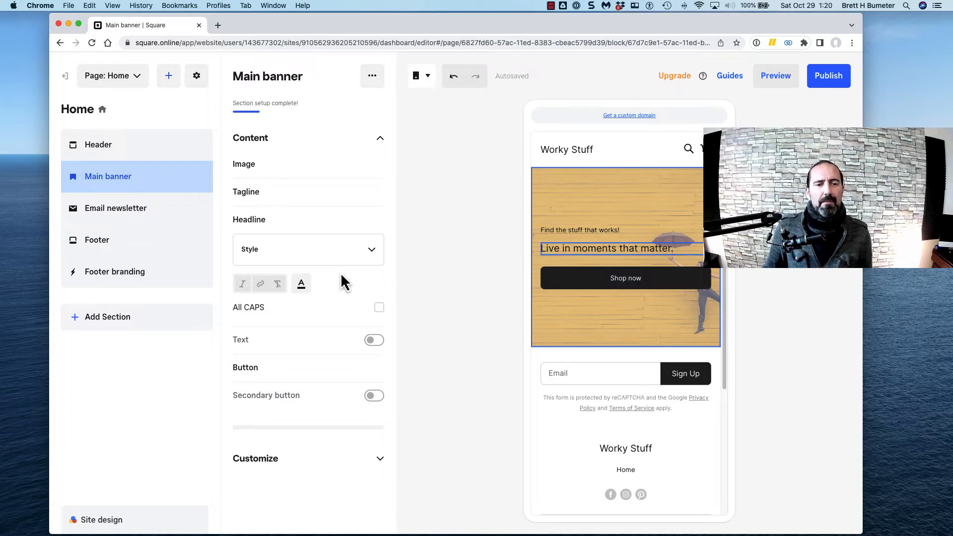
left_click(380, 308)
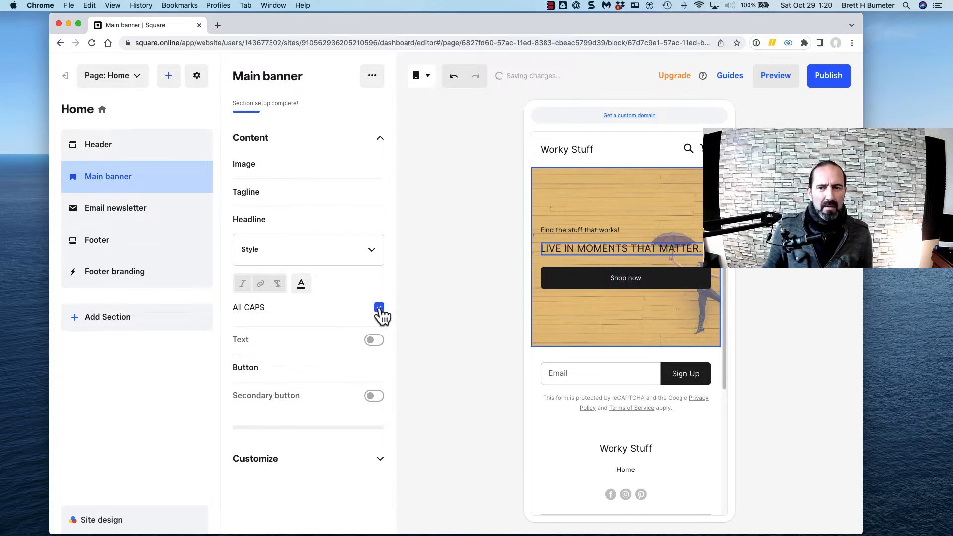
left_click(380, 308)
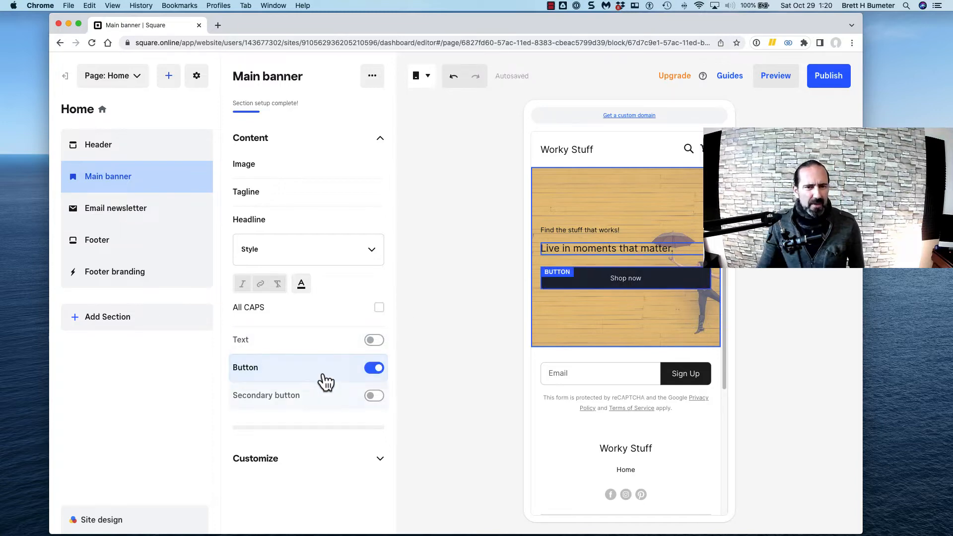
Turn off the main banner's tagline
left_click(603, 275)
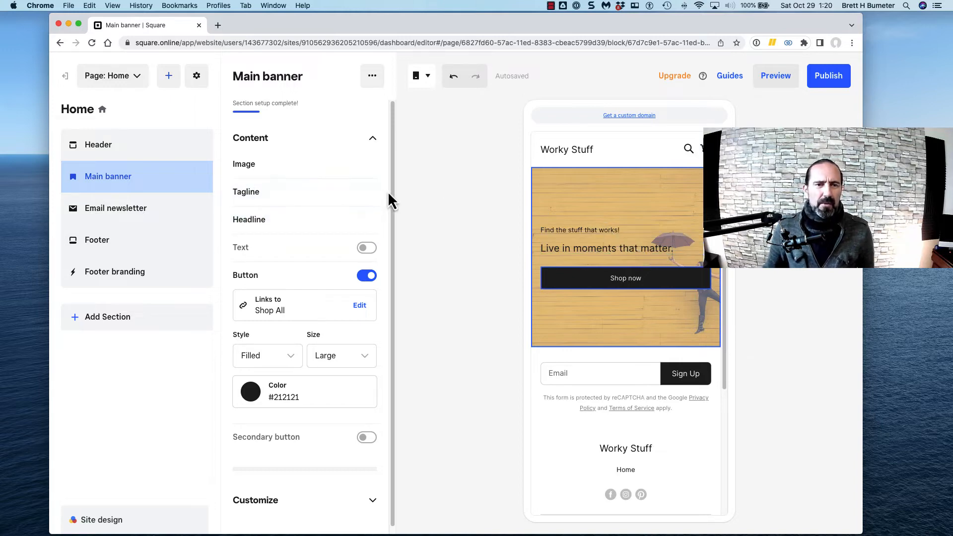
mouse_move(346, 199)
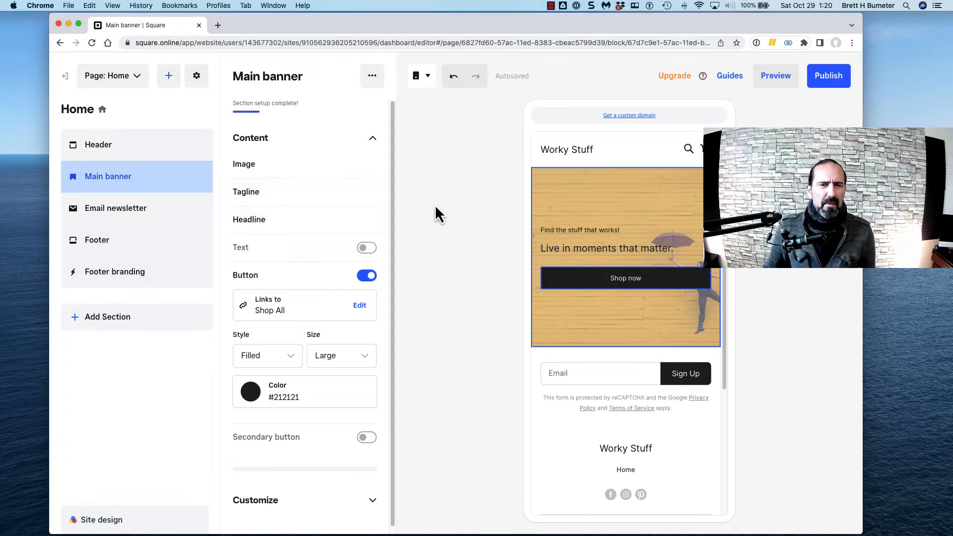
left_click(366, 192)
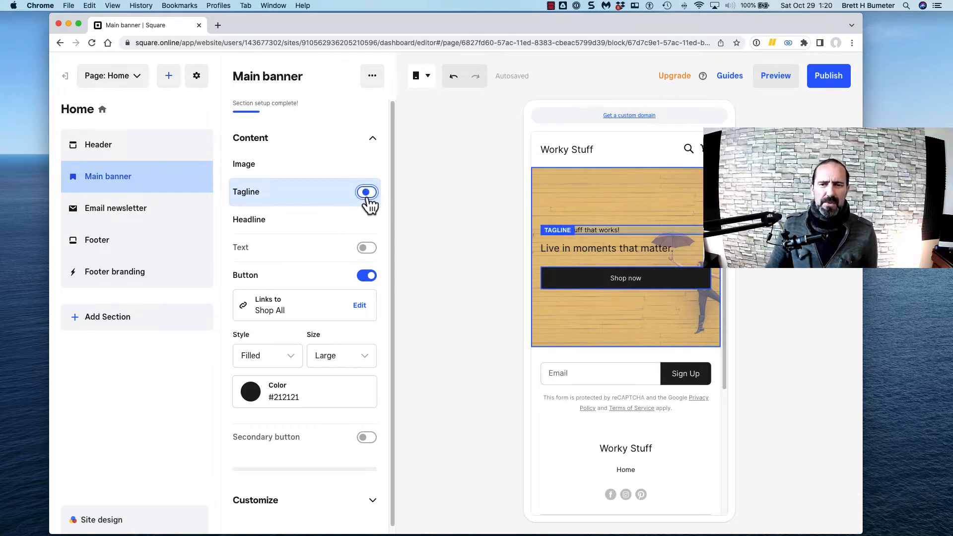
Replace the main banner's headline with "Find the stuff that works!" and change its first word to "Get"
left_click(595, 241)
double_click(594, 241)
triple_click(593, 242)
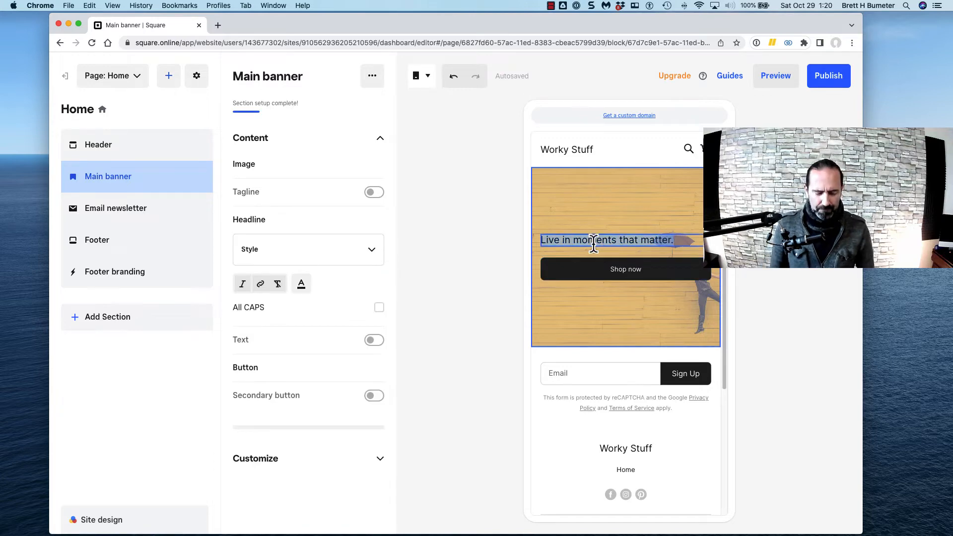
type("Find the stuff that works!")
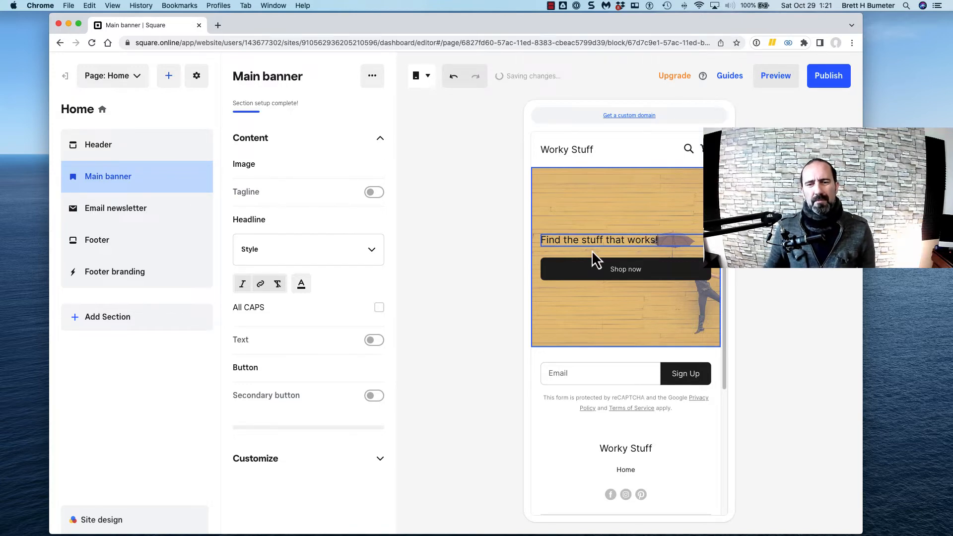
left_click(558, 240)
key("alt+shift+Right")
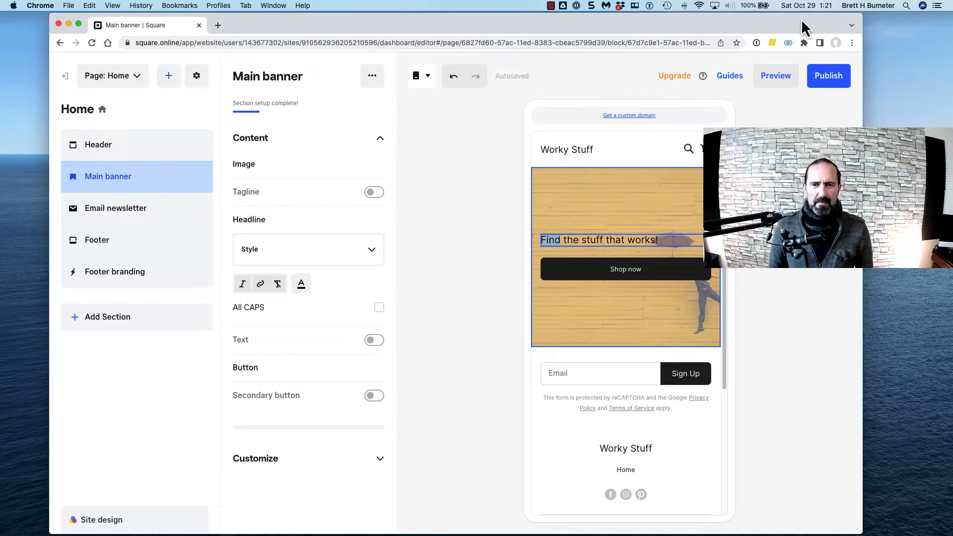
type("Get")
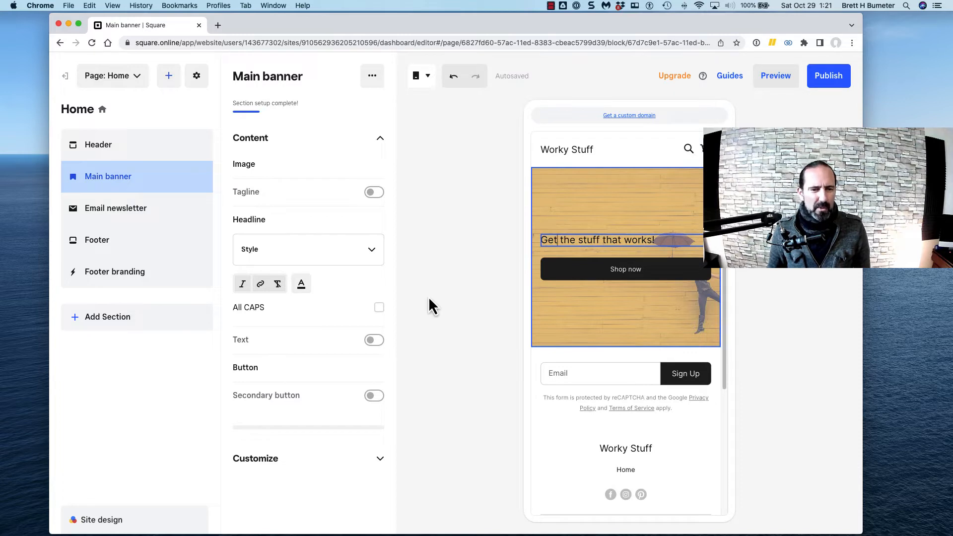
Check the link settings of the main banner's button and close them without changes
left_click(614, 268)
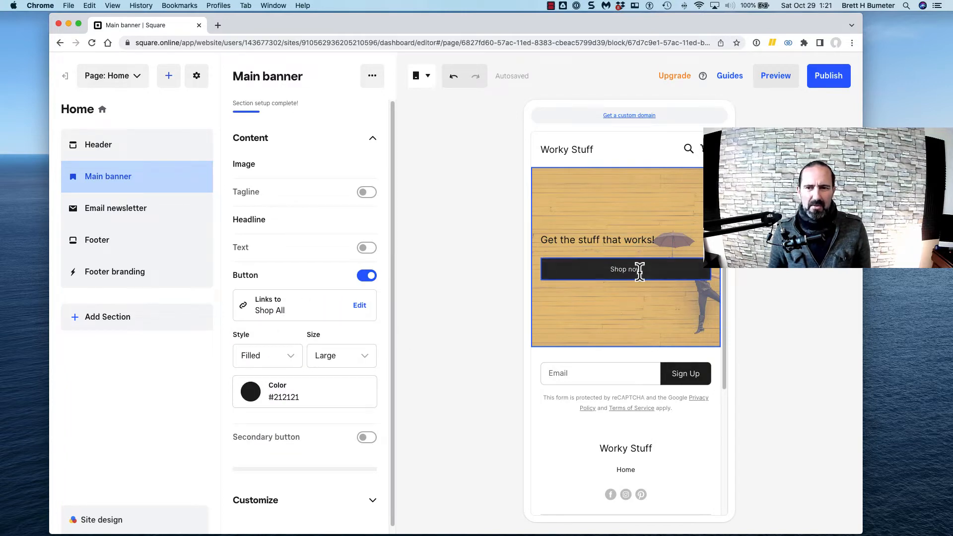
scroll(288, 410, "down", 1)
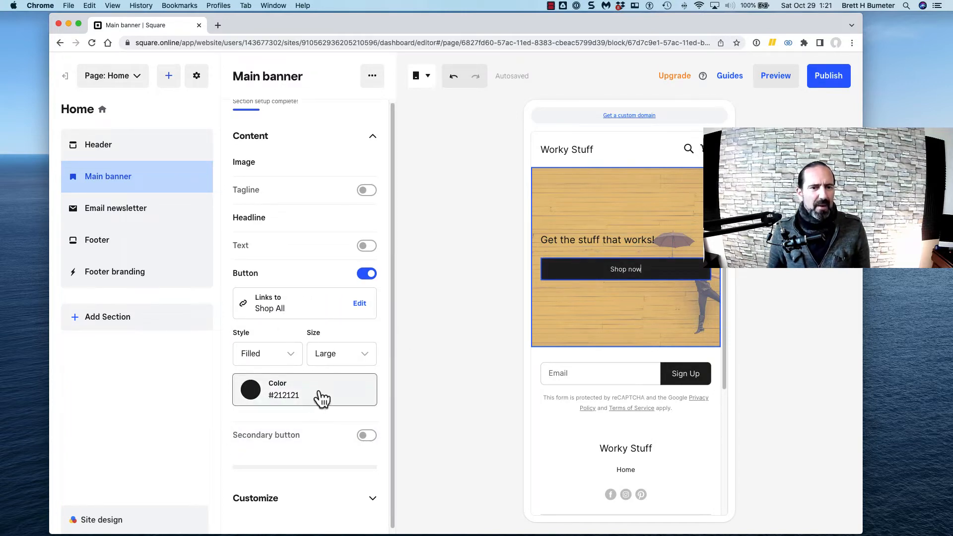
left_click(366, 312)
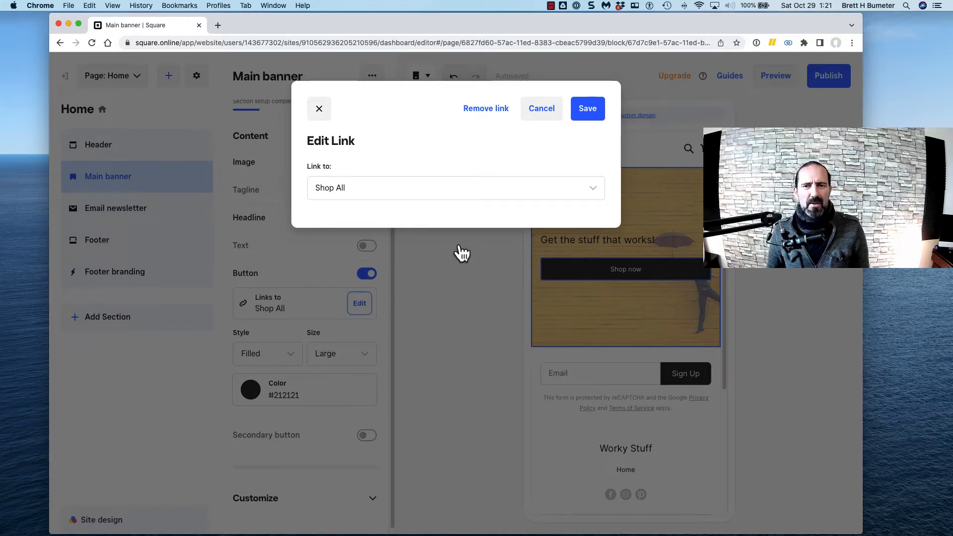
left_click(541, 109)
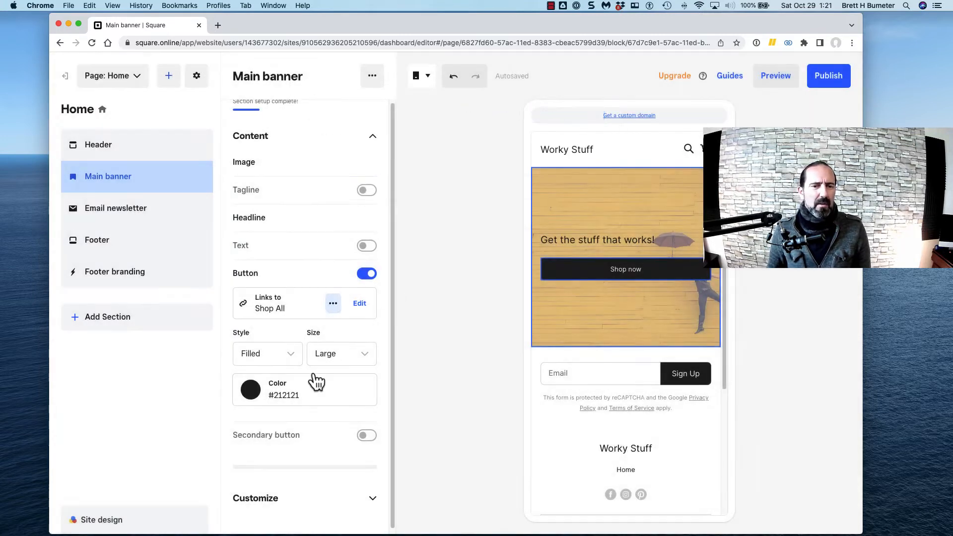
left_click(261, 315)
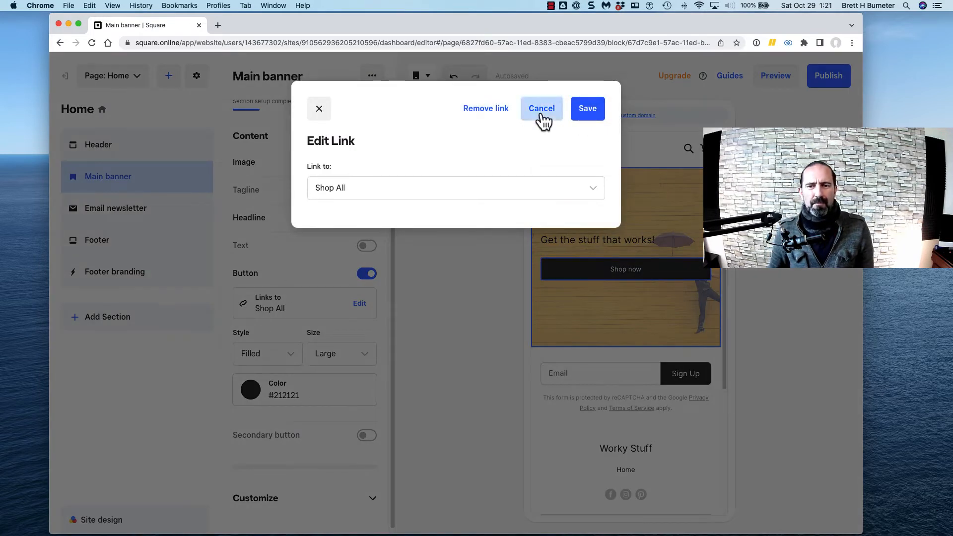
left_click(541, 110)
Change the main banner's button text to "Get Me Worky Stuff Now!"
left_click_drag(611, 269, 621, 271)
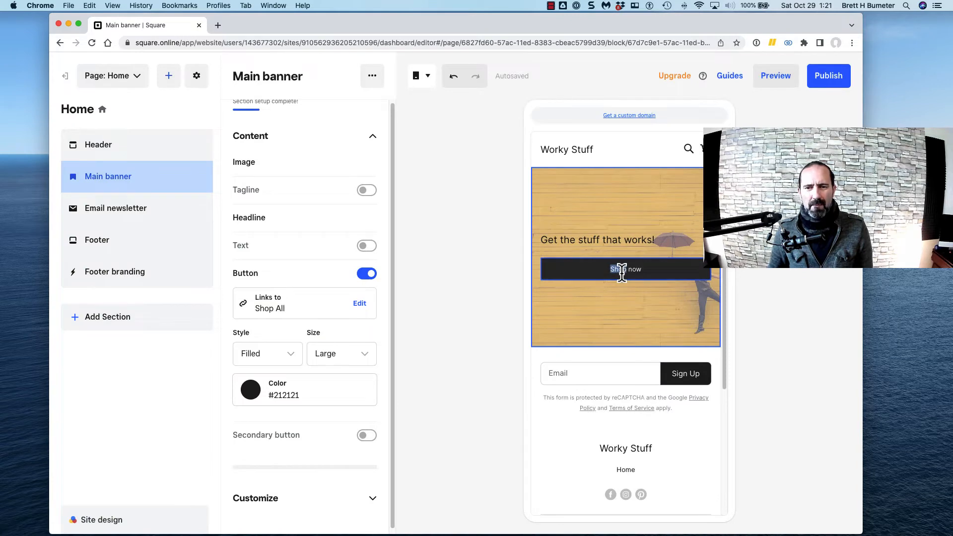
type("Get")
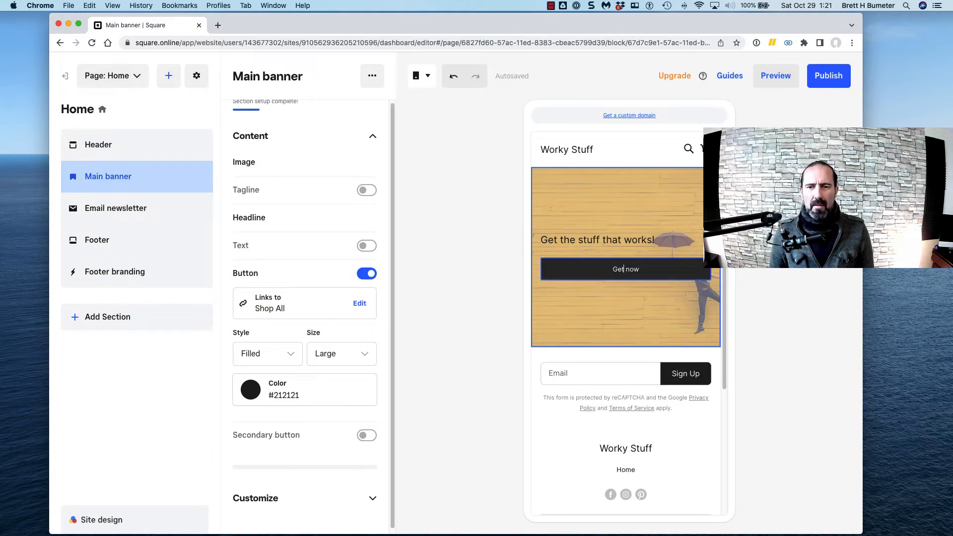
type(" Me")
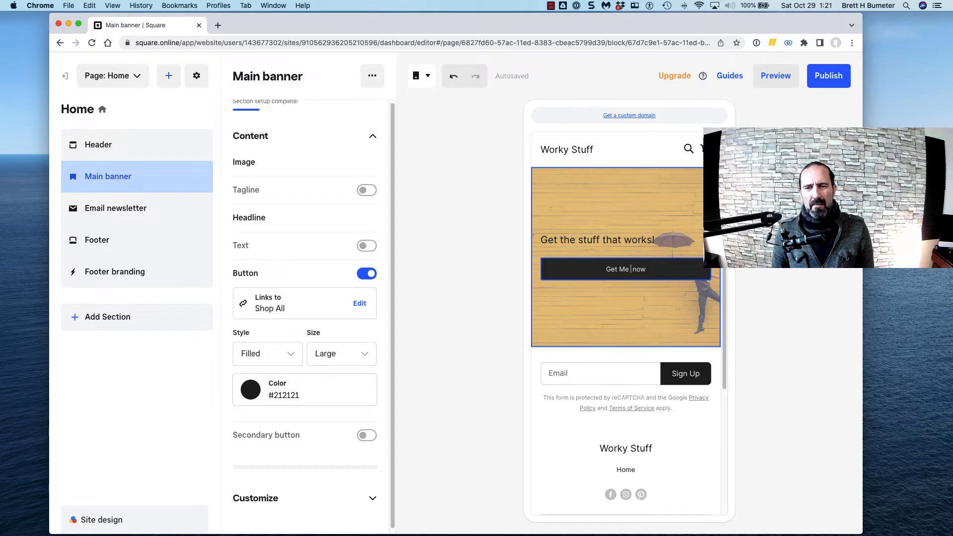
key("BackSpace")
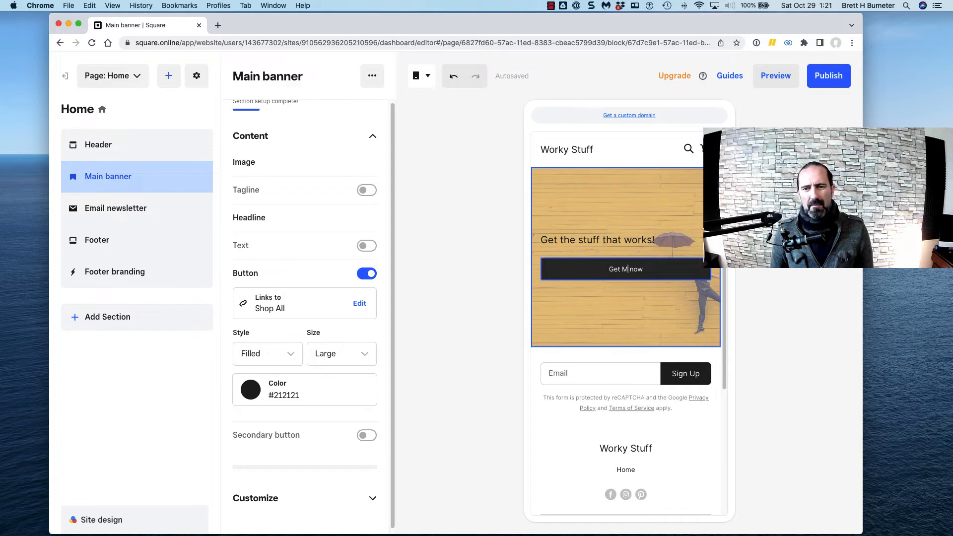
type("e Some")
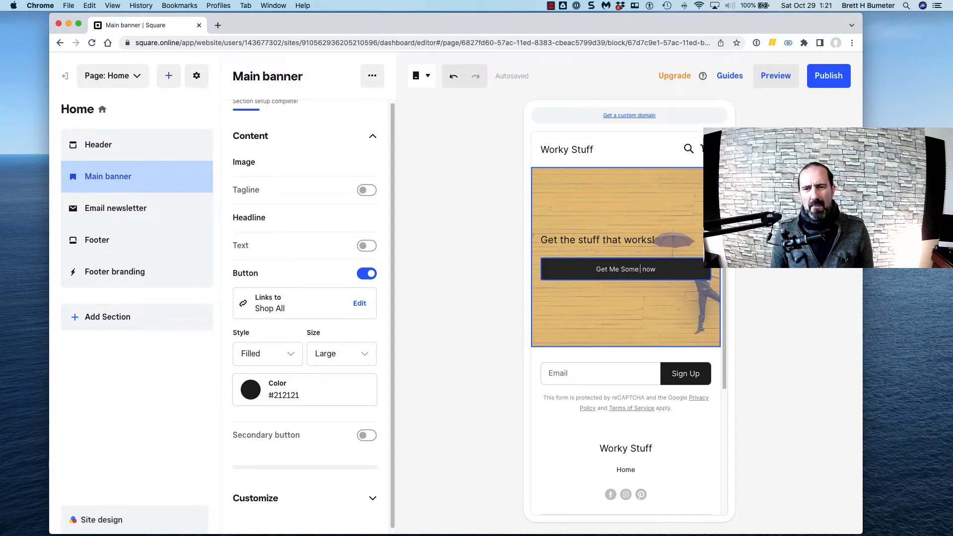
key("BackSpace")
key("BackSpace")
key("BackSpace")
key("BackSpace")
key("BackSpace")
type("Worky St")
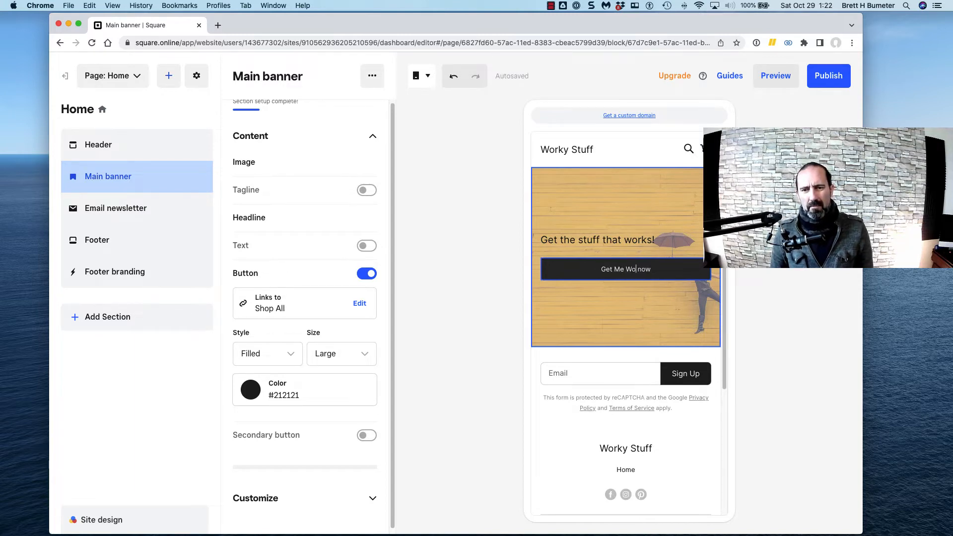
type("uff ")
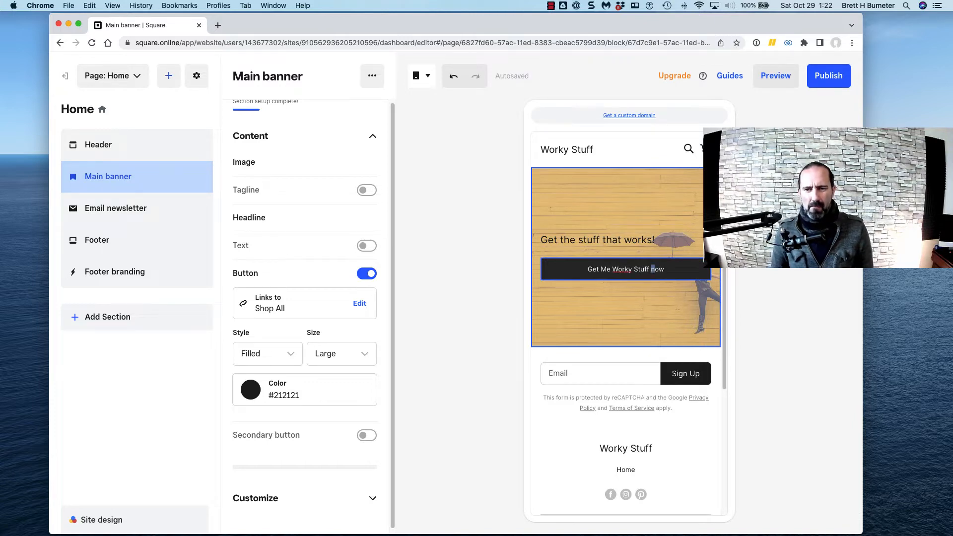
type("N")
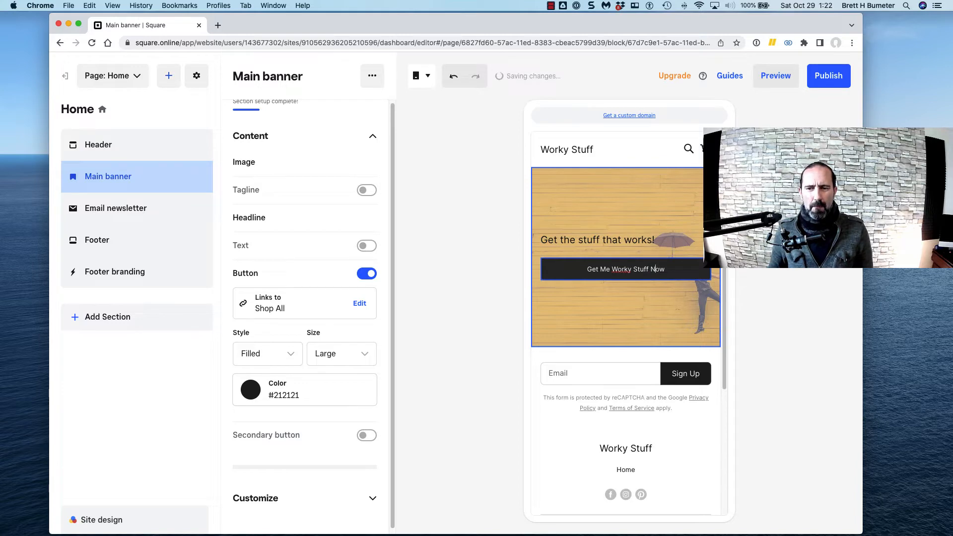
left_click(664, 269)
type("!")
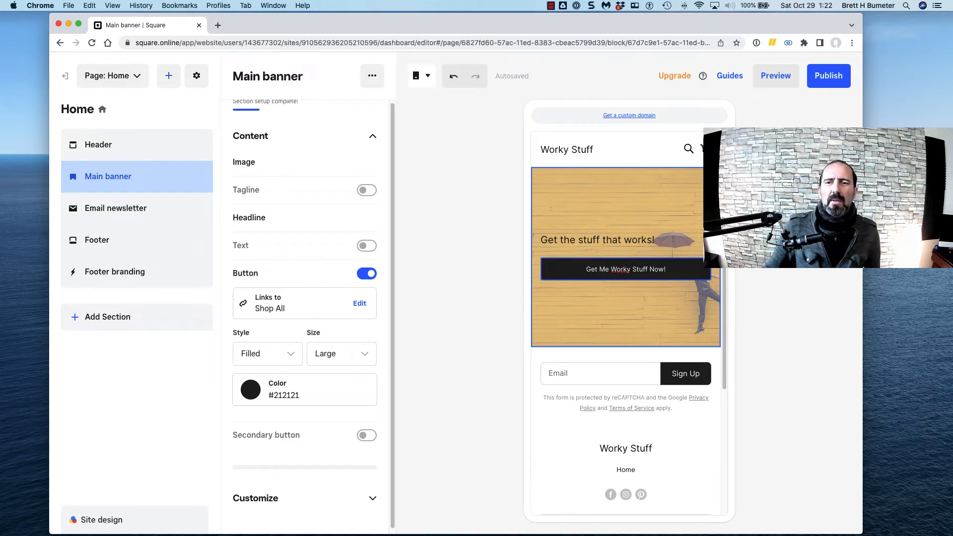
Look over the Home page preview and enable the section title of the Email newsletter section
scroll(513, 330, "down", 4)
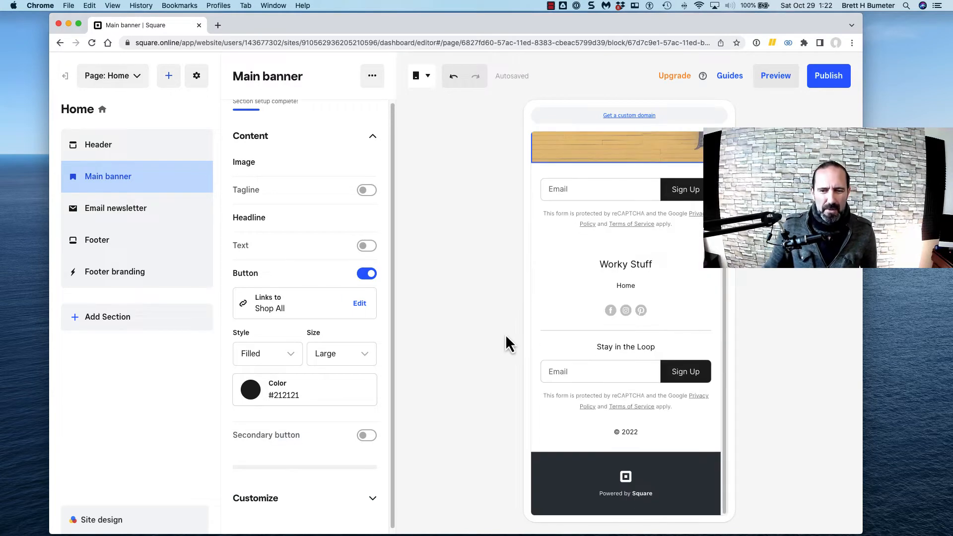
scroll(507, 345, "up", 4)
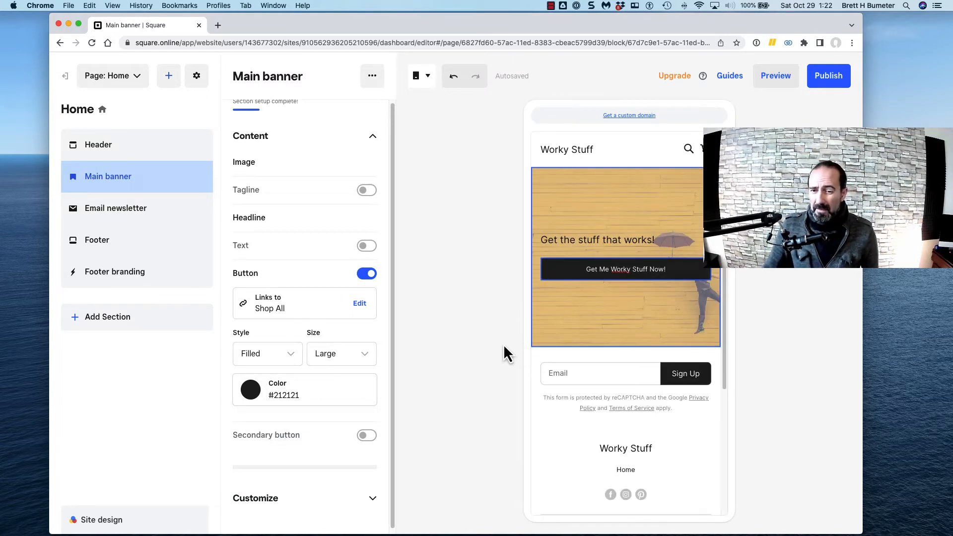
scroll(504, 344, "down", 4)
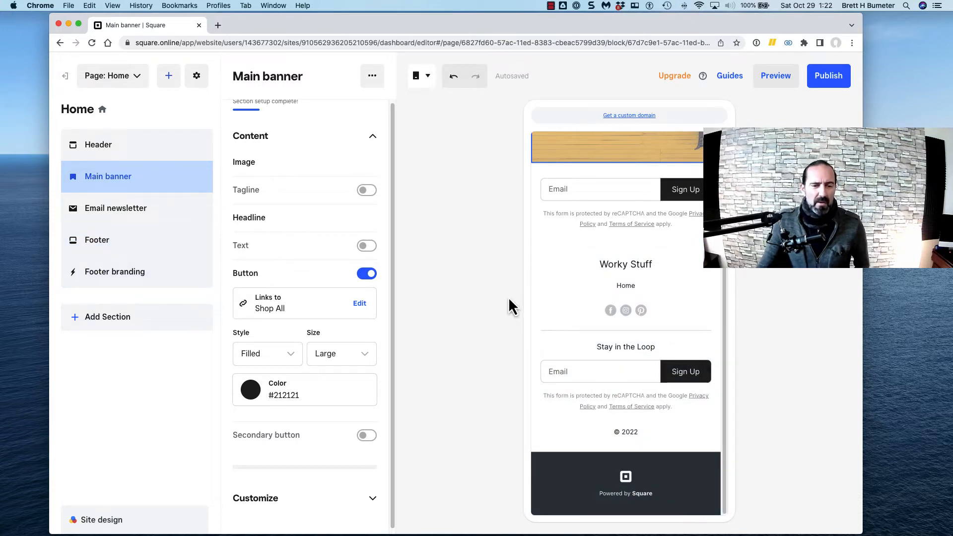
scroll(508, 298, "up", 4)
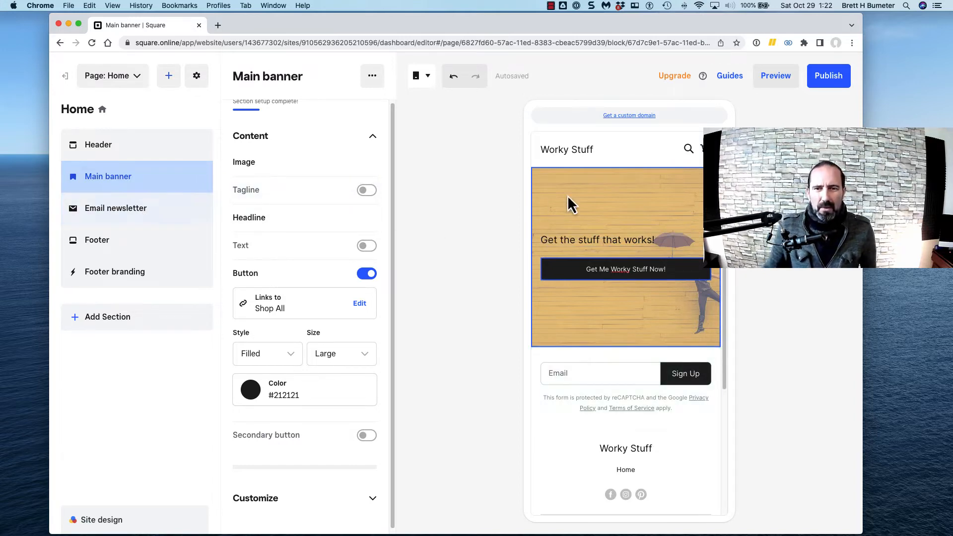
left_click(93, 211)
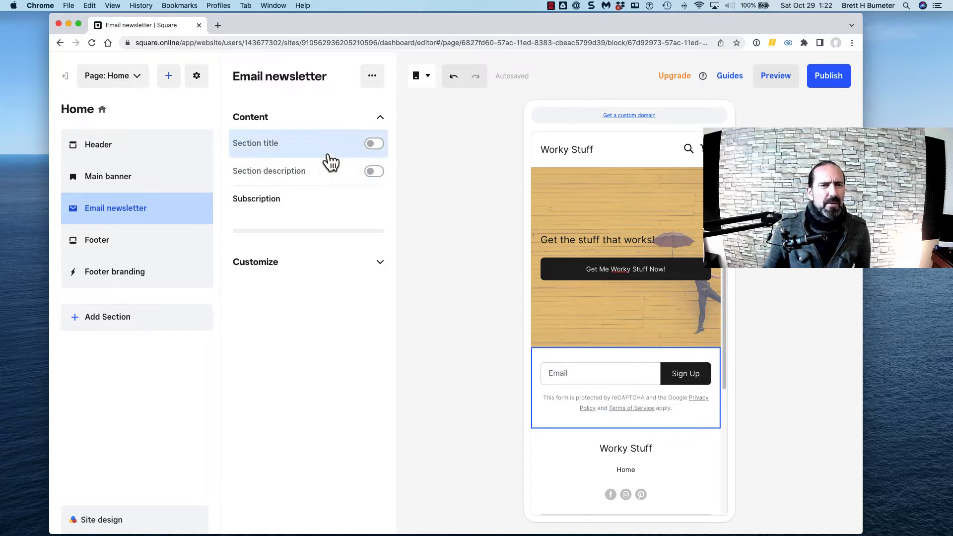
left_click(378, 146)
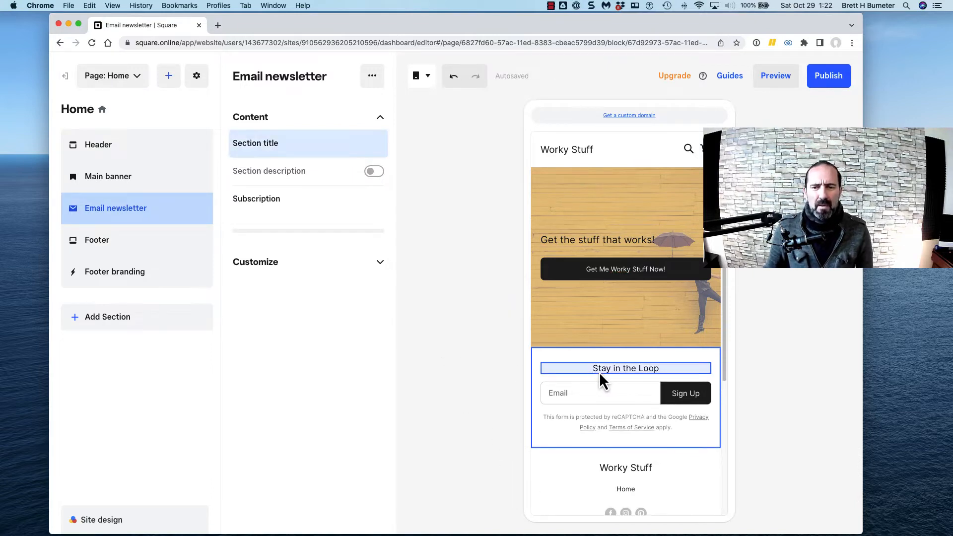
Replace the Email newsletter's section title with "Sign up for 10% off!"
left_click(617, 373)
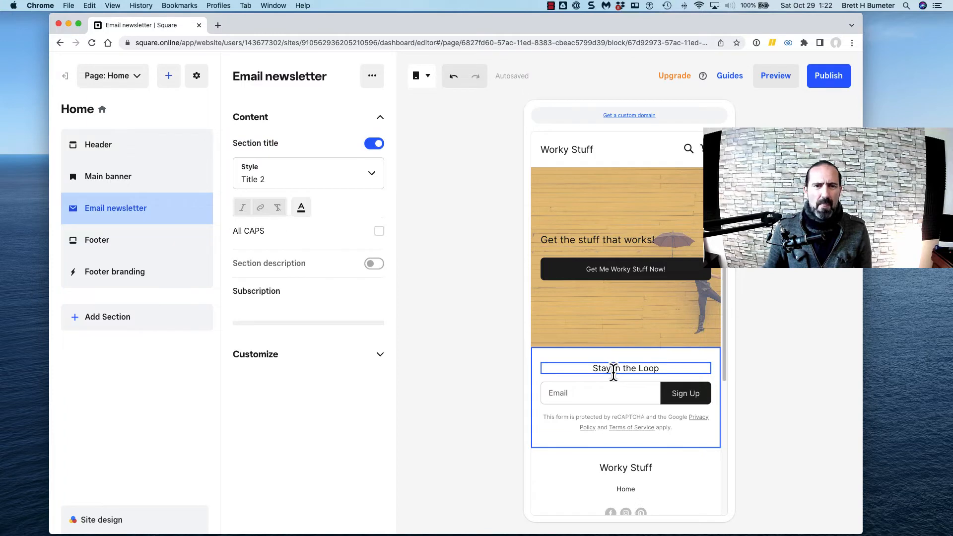
double_click(653, 367)
triple_click(653, 368)
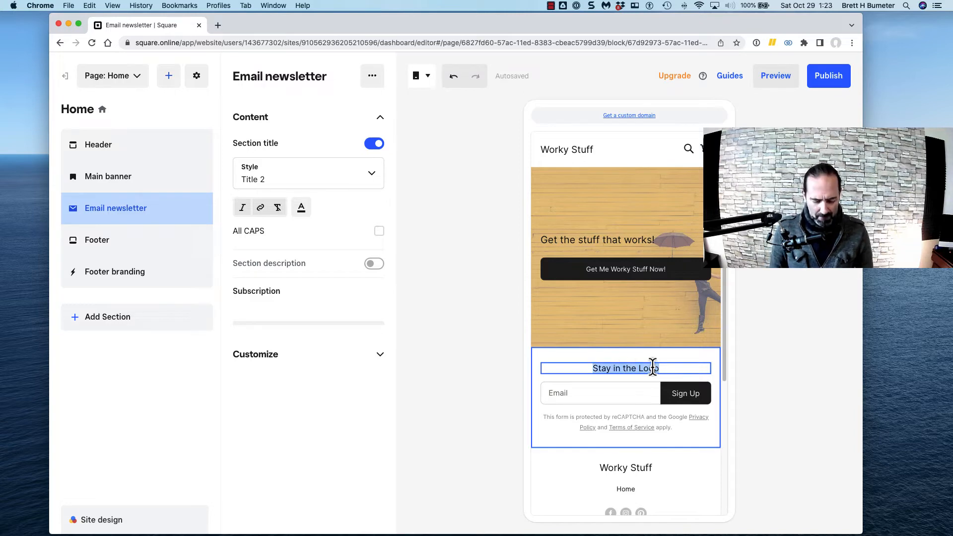
type("10")
key("Return")
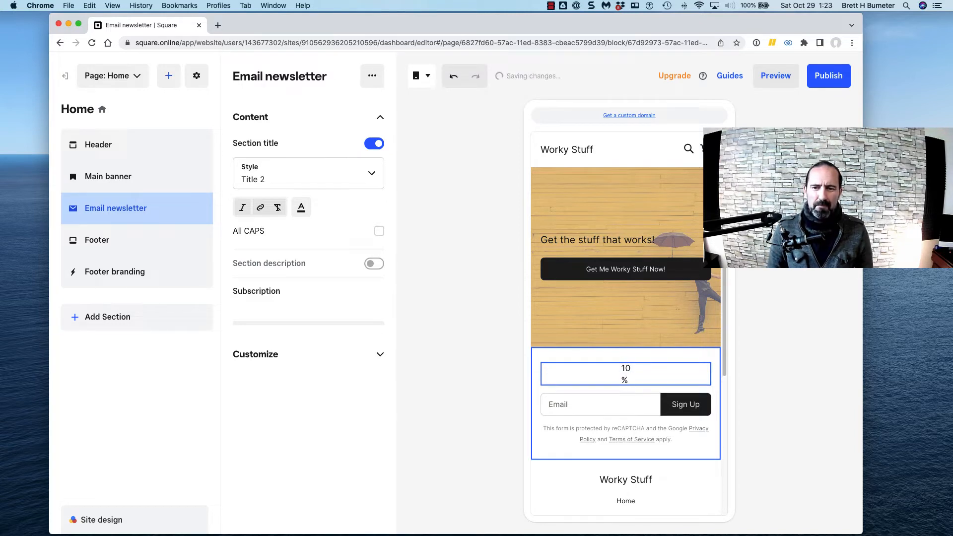
key("BackSpace")
key("BackSpace")
key("BackSpace")
type("Sign up for 10")
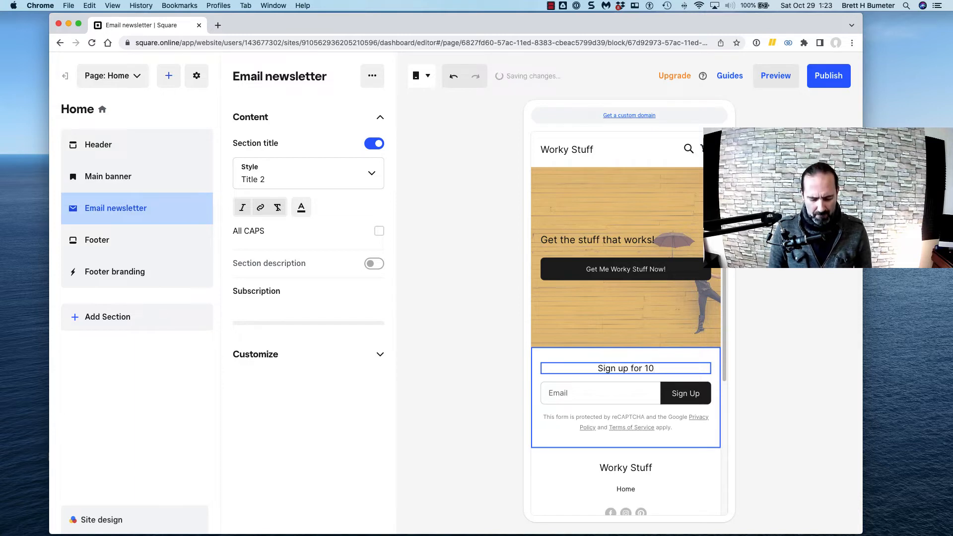
type("% off!")
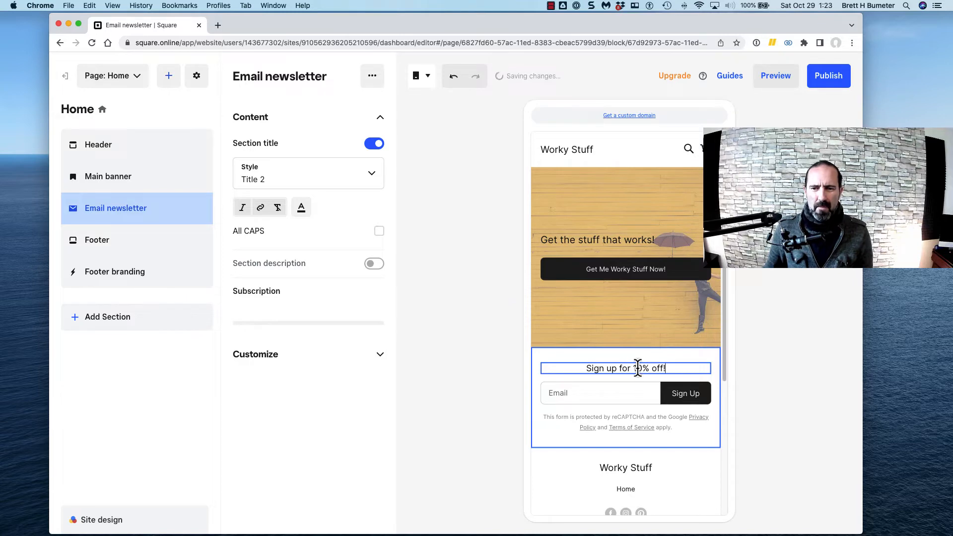
Change the discount in the Email newsletter's section title to 20%
left_click_drag(636, 369, 633, 368)
type("2")
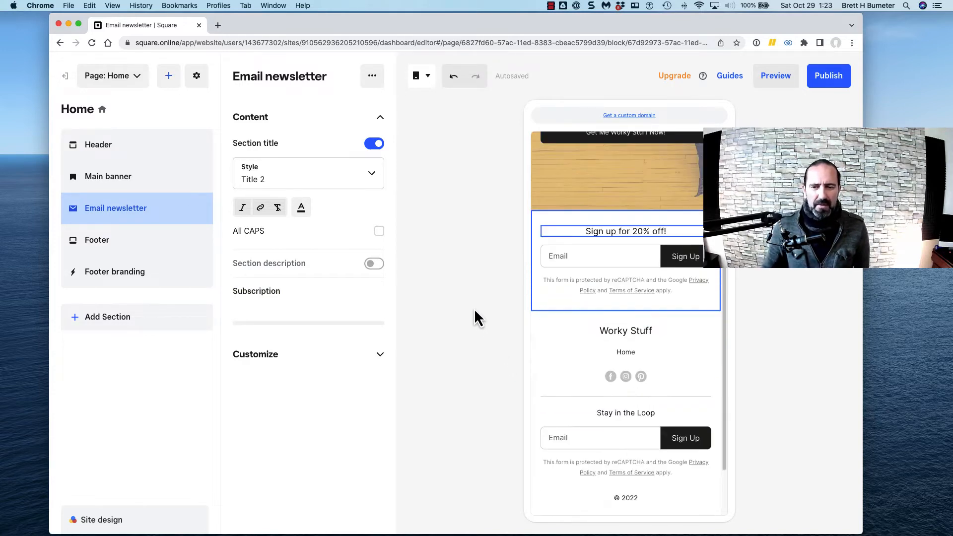
Replace the Footer's subscription title with "Don't miss 20% off by Signing up!"
left_click(138, 249)
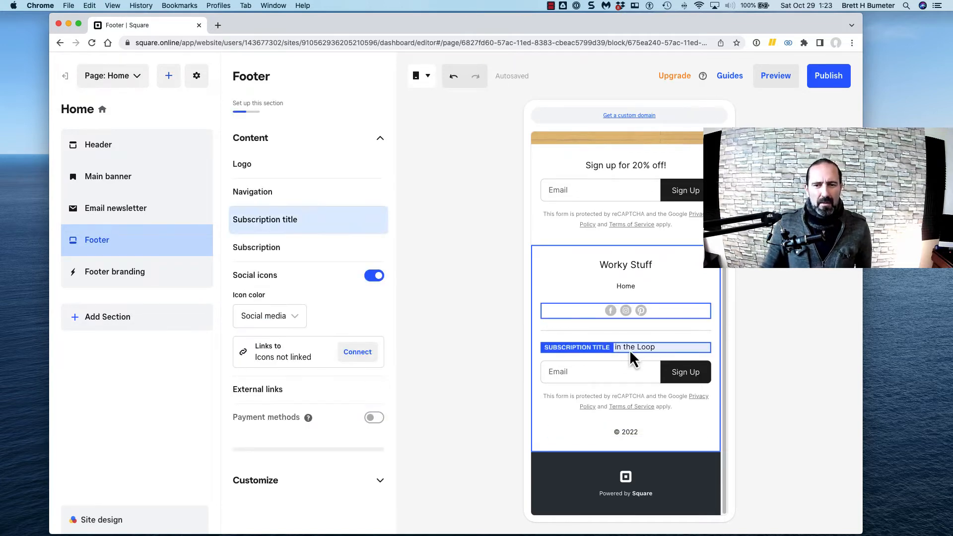
left_click(642, 349)
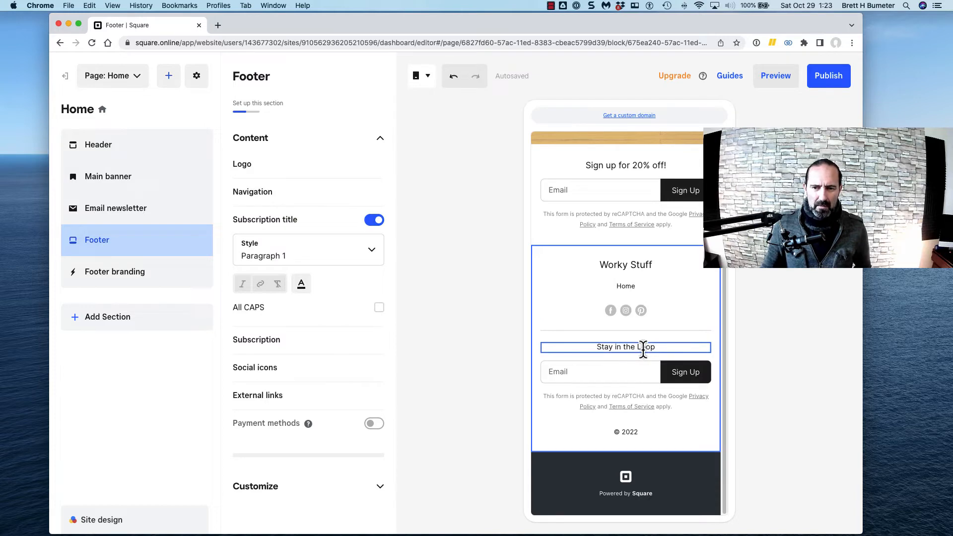
triple_click(643, 349)
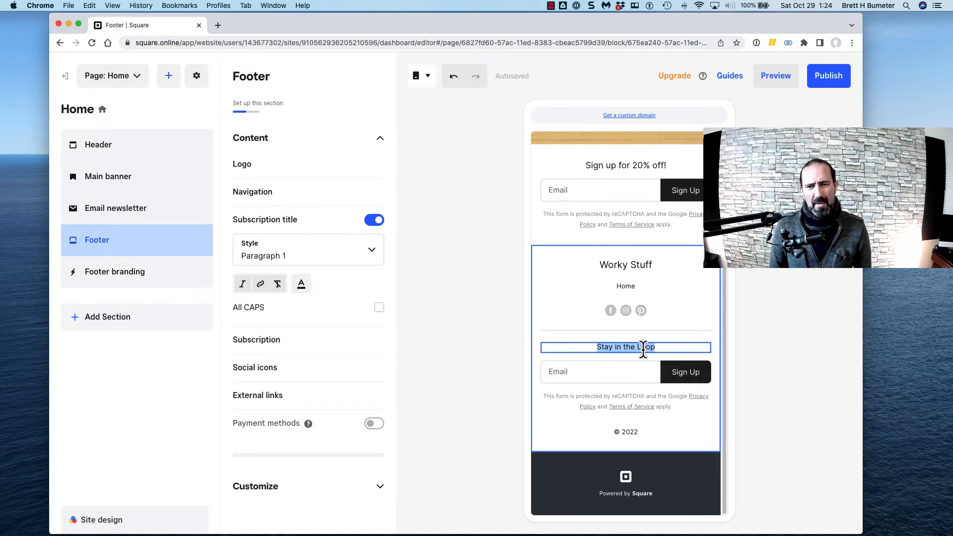
type("Don't miss ")
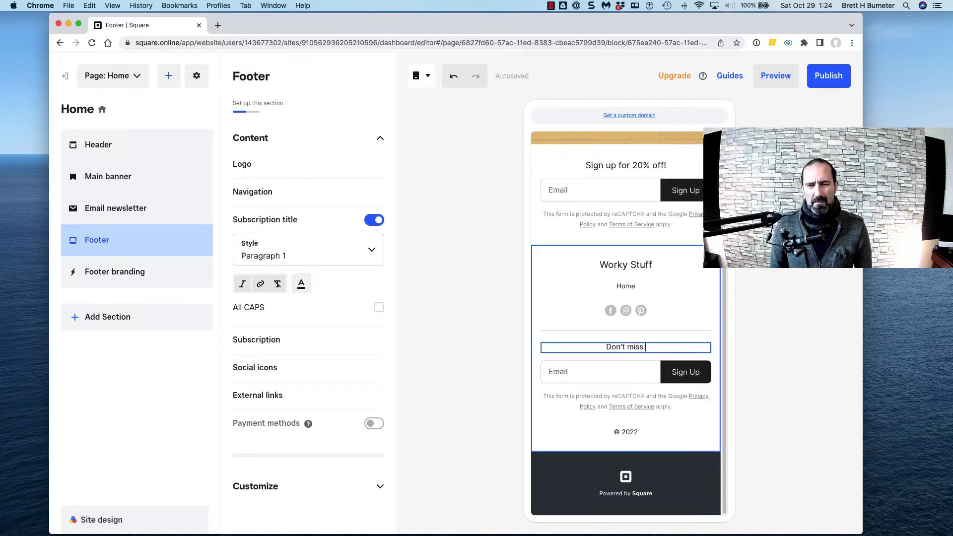
type("20")
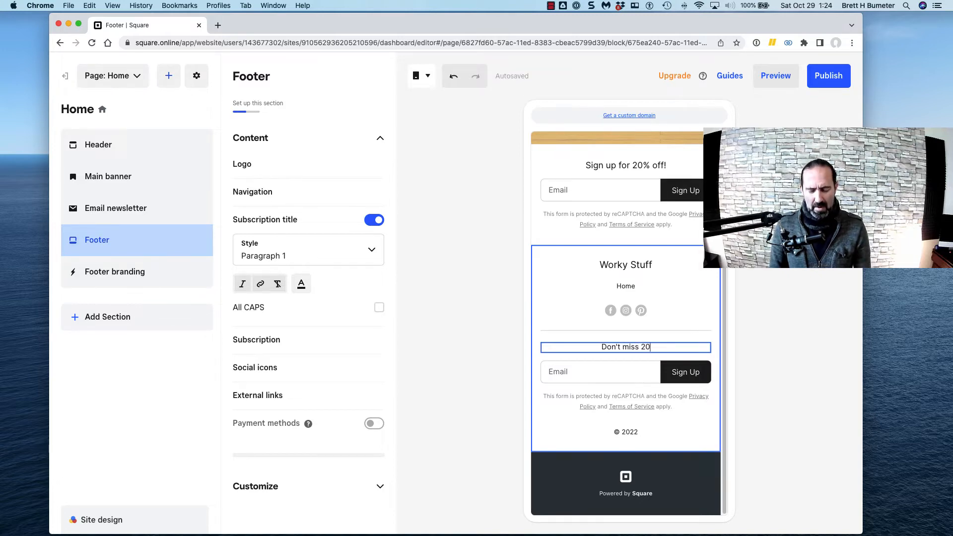
type("% off")
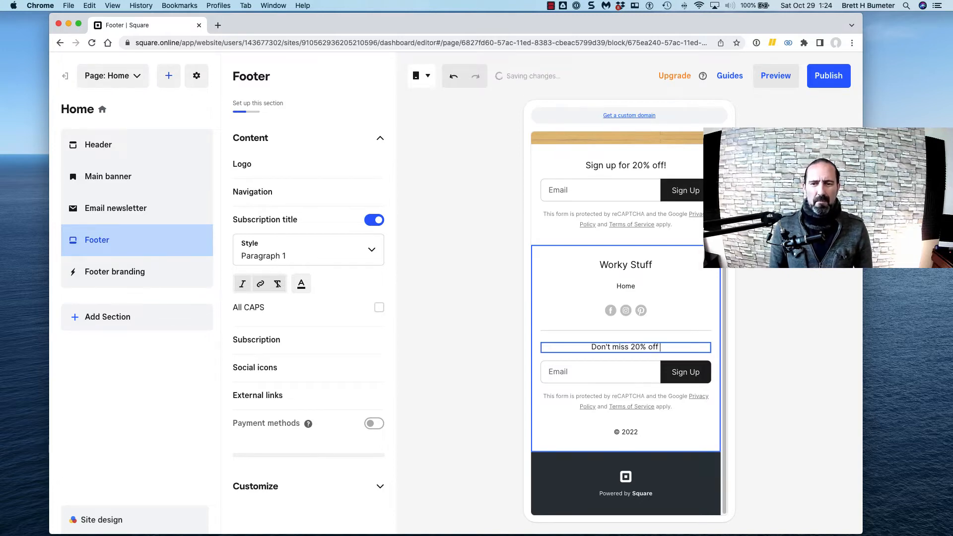
type(" by Si")
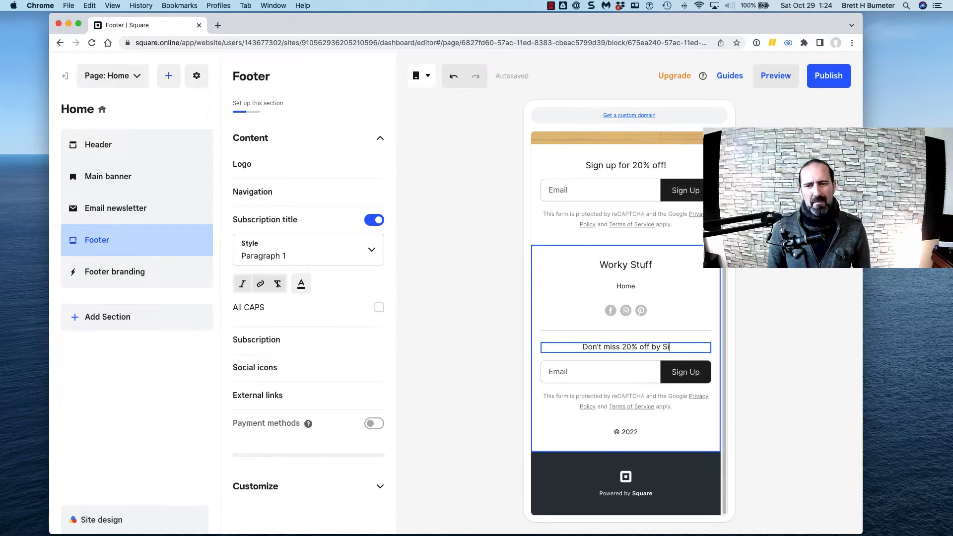
type("gning up!")
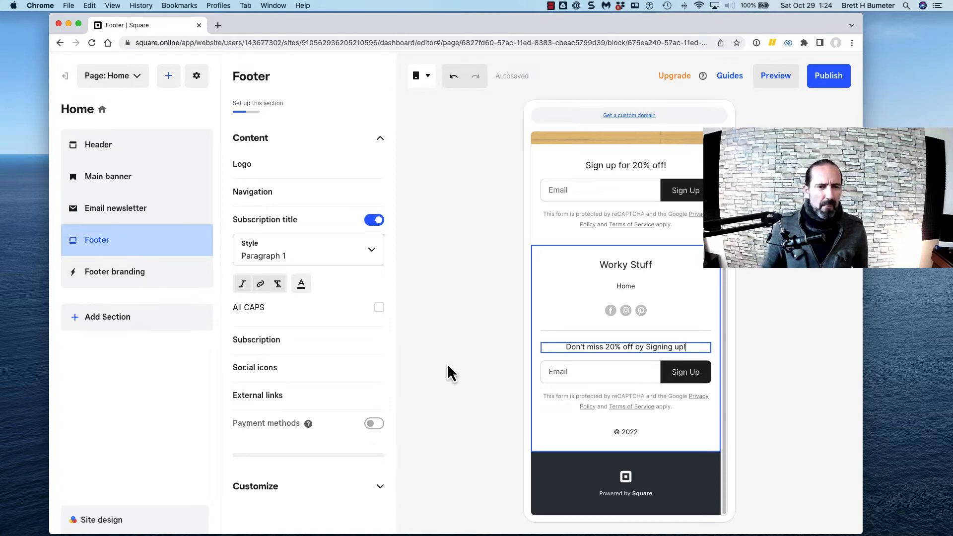
Try showing the payment methods and hiding the social icons in the Footer, and restore both settings
left_click(375, 423)
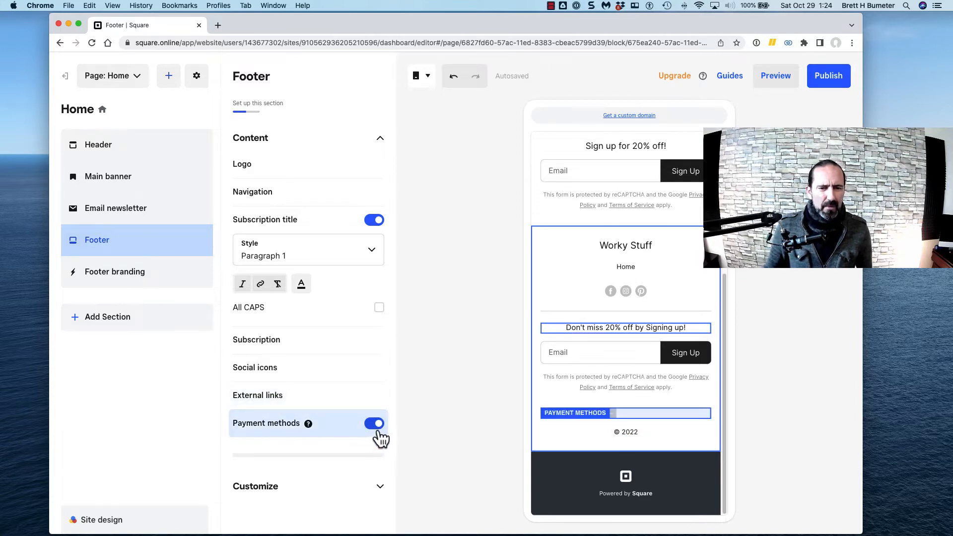
left_click(376, 425)
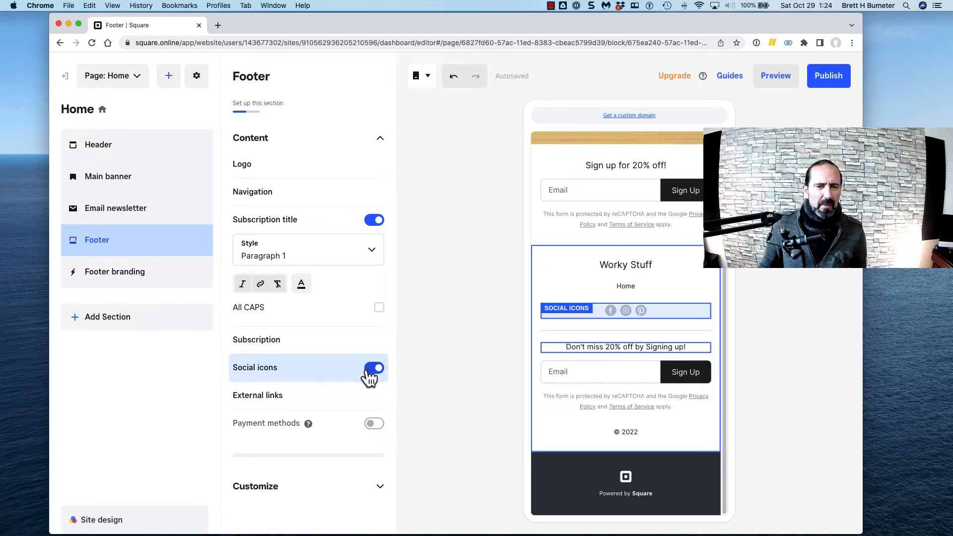
left_click(371, 370)
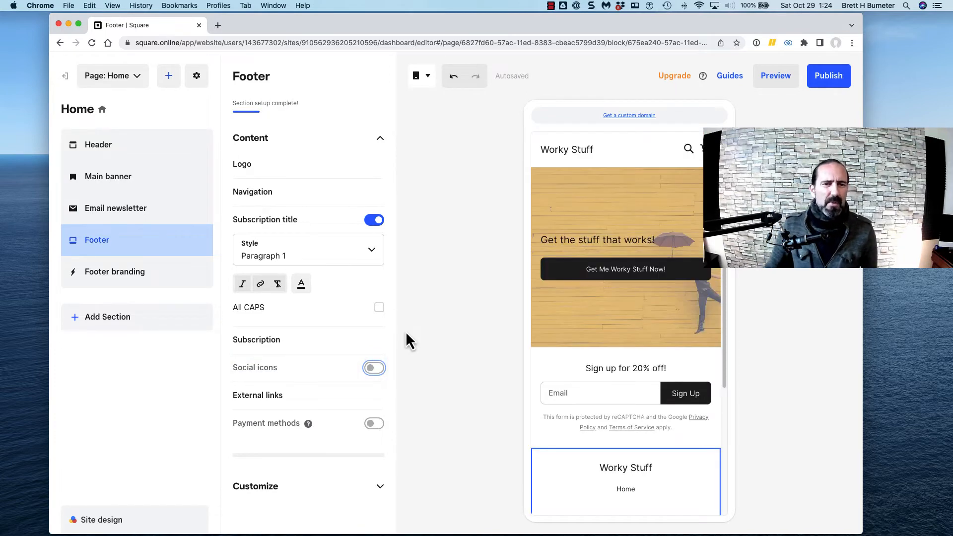
left_click(373, 396)
left_click(374, 396)
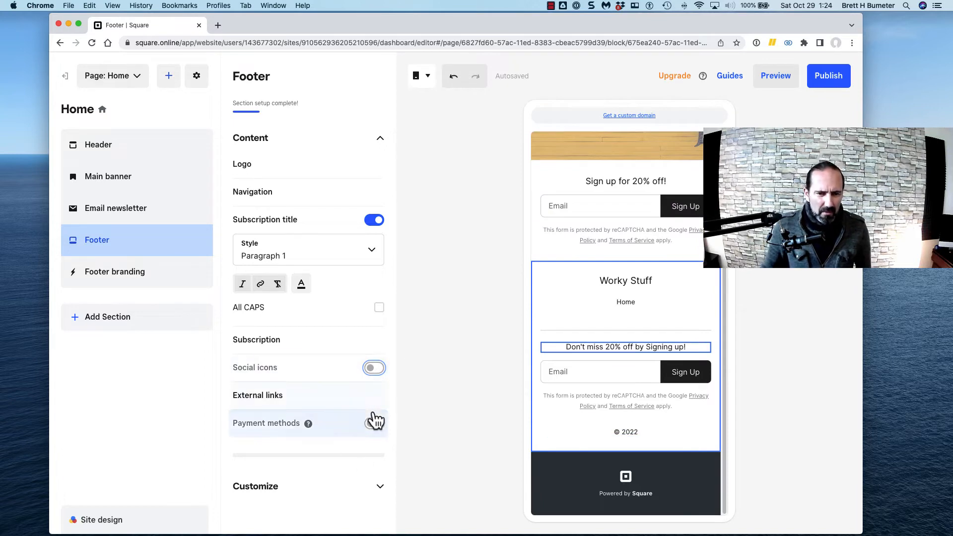
left_click(374, 396)
left_click(373, 367)
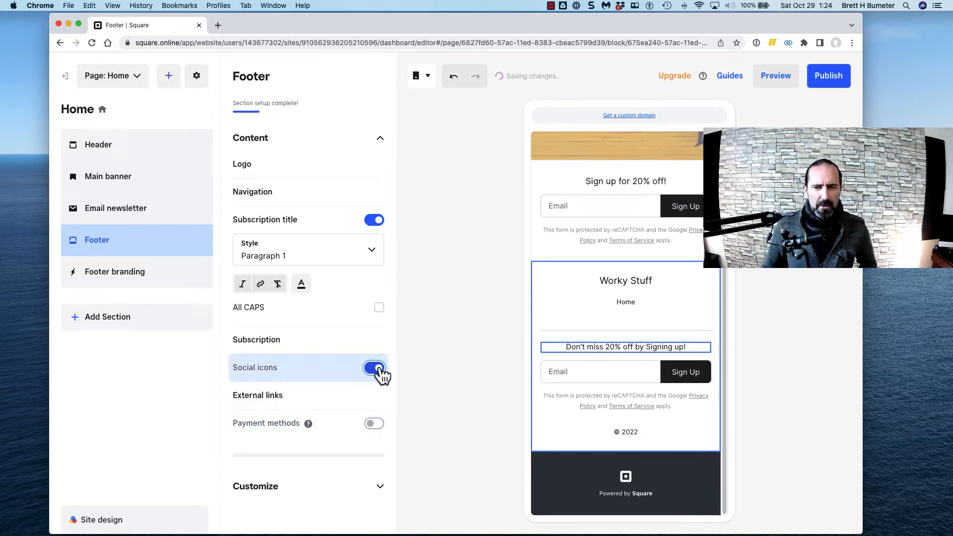
Check the icon color options of the Footer's social icons and close them without changes
left_click(613, 331)
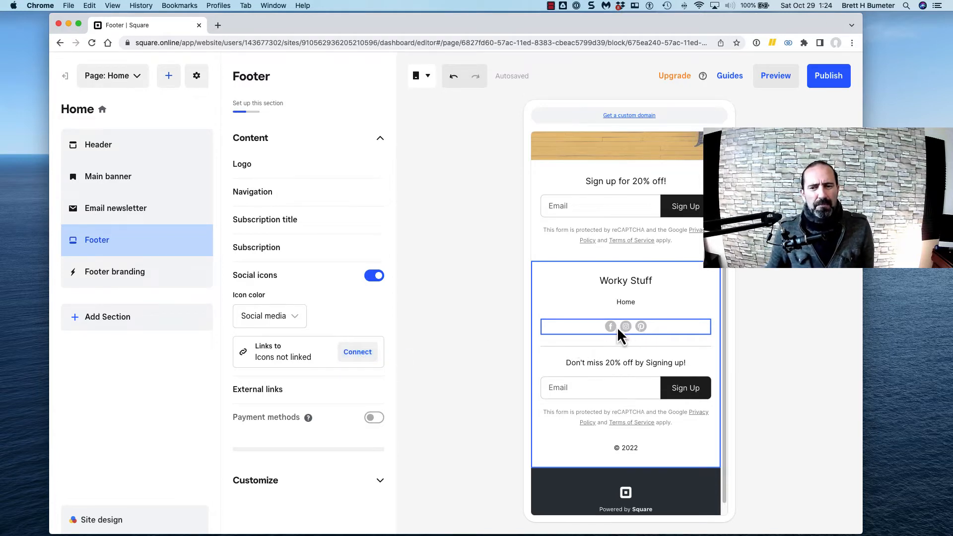
left_click(296, 325)
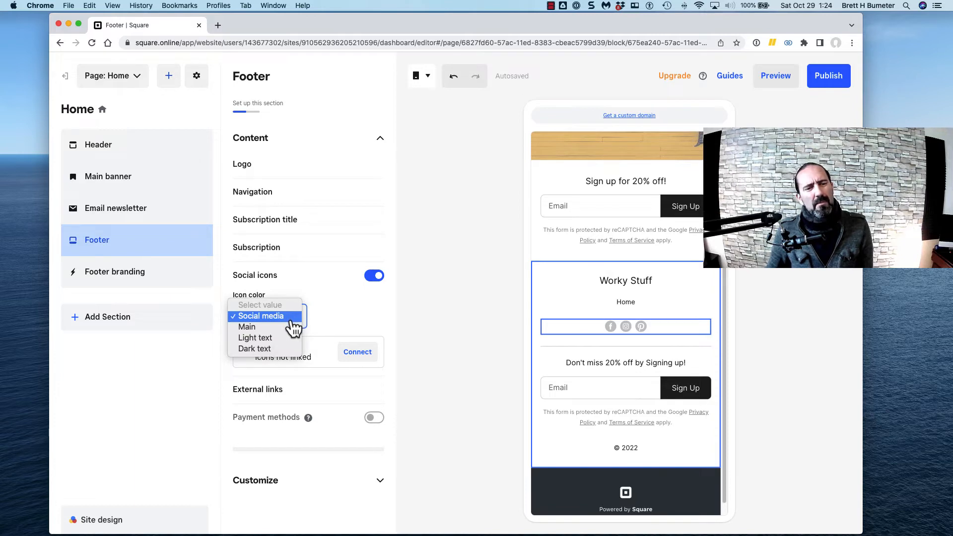
left_click(413, 321)
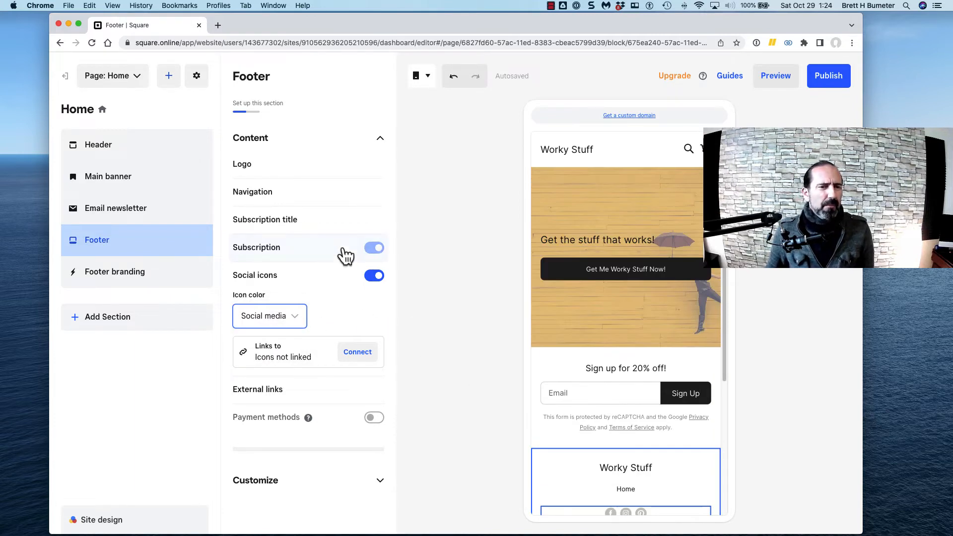
Try the white section style on the Footer branding section and switch it back to the dark style
left_click(139, 286)
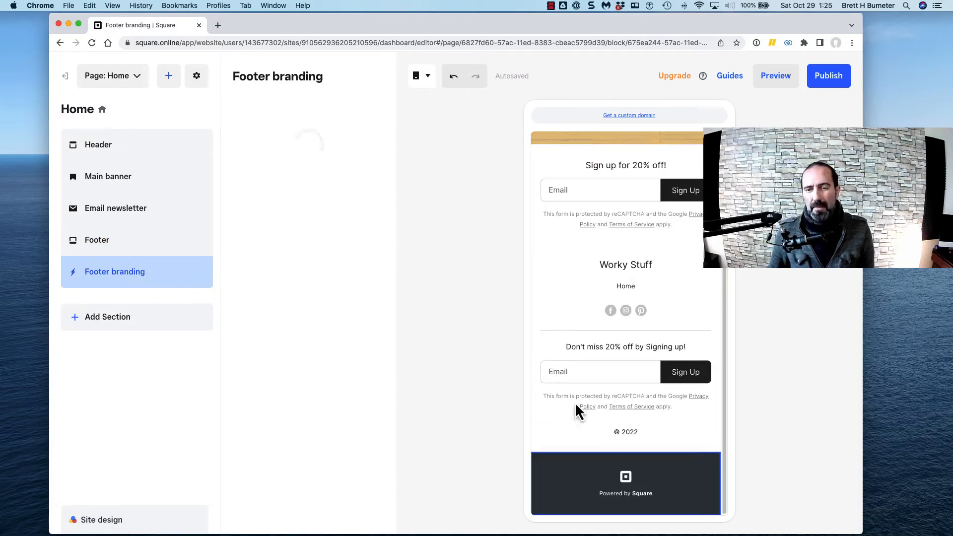
scroll(685, 380, "up", 5)
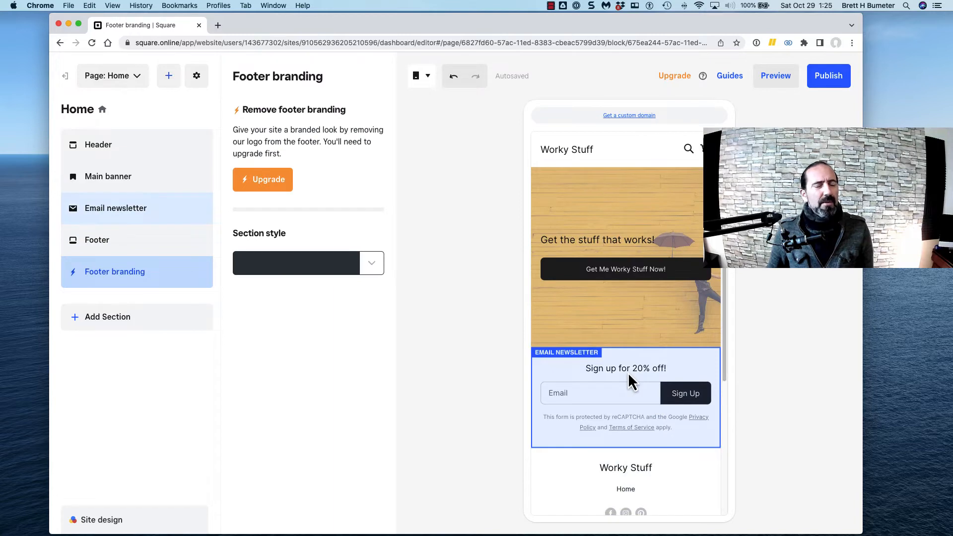
scroll(606, 441, "down", 5)
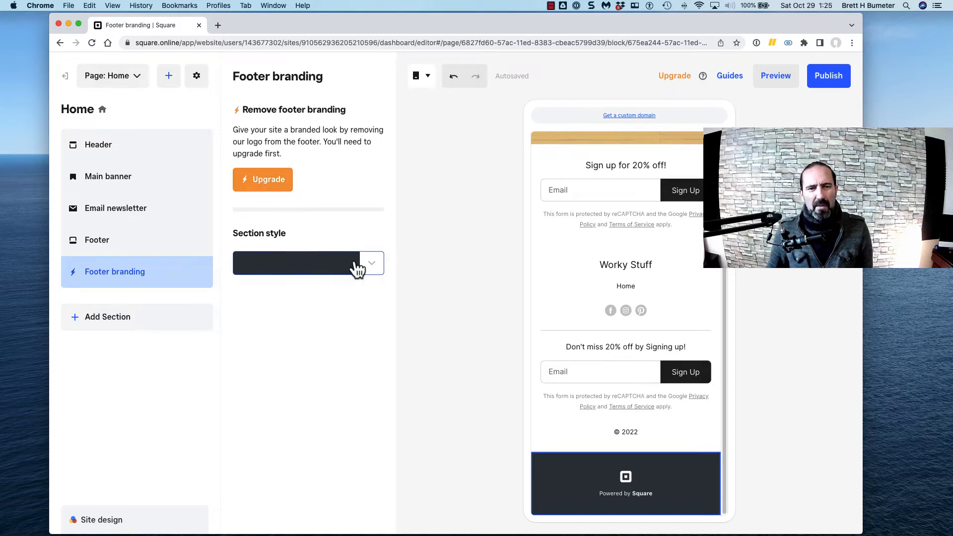
left_click(370, 273)
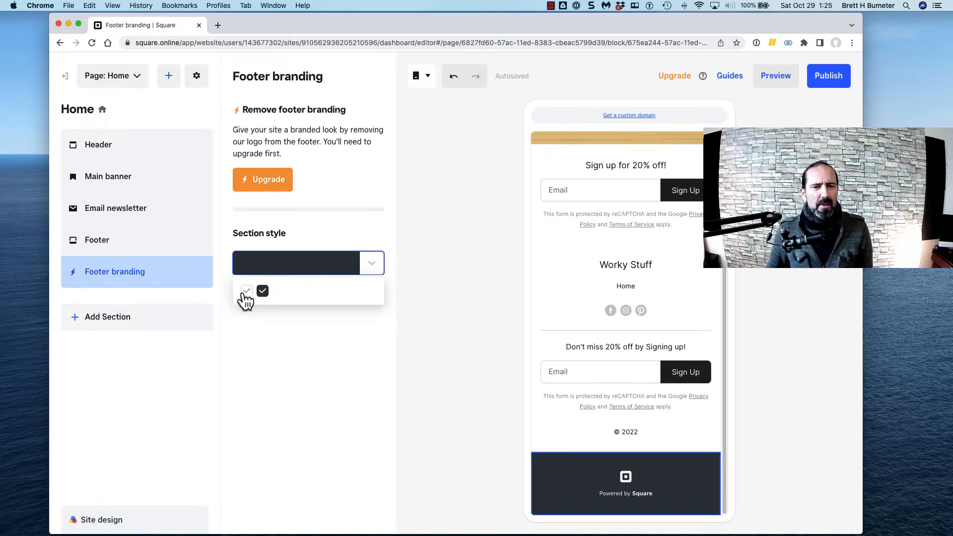
left_click(246, 293)
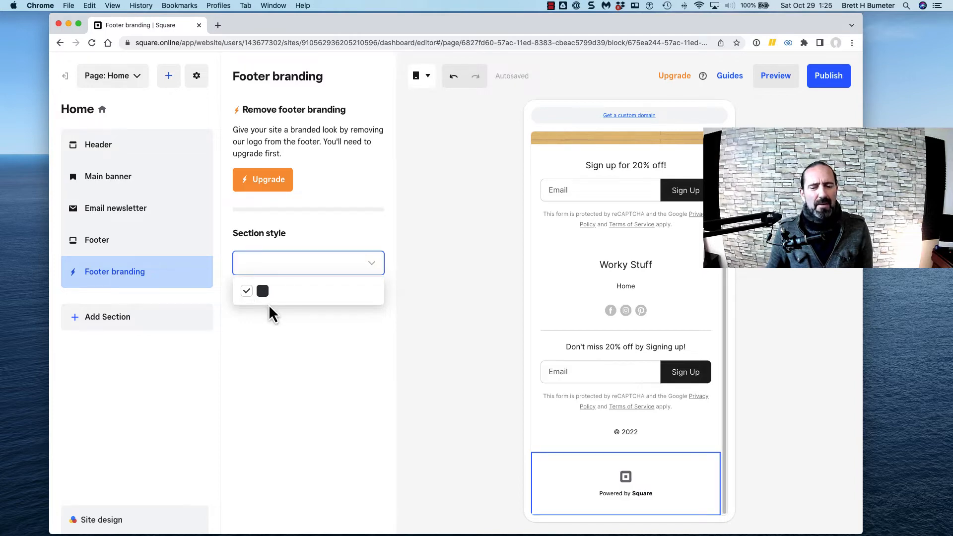
left_click(263, 293)
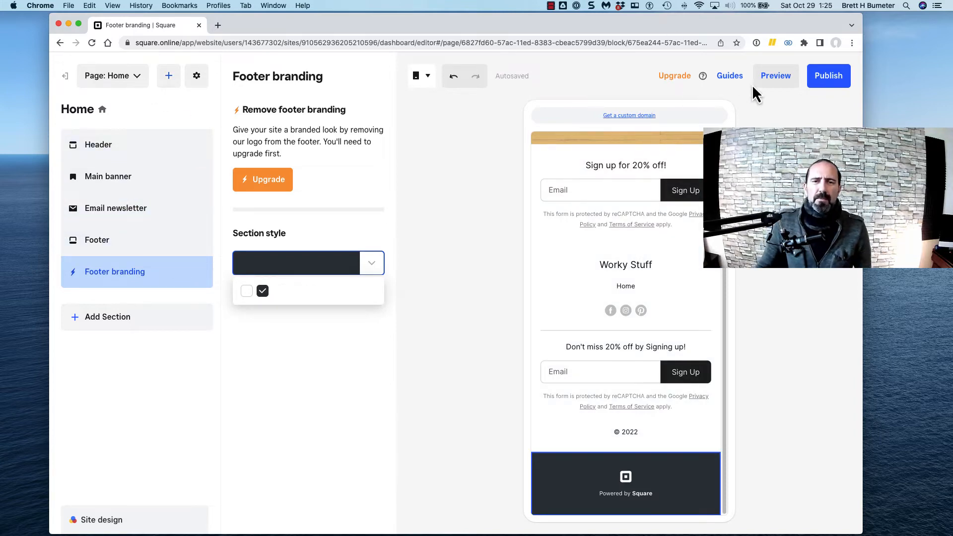
Open the Shop All category page and look over its item list and footer in the preview
left_click(169, 79)
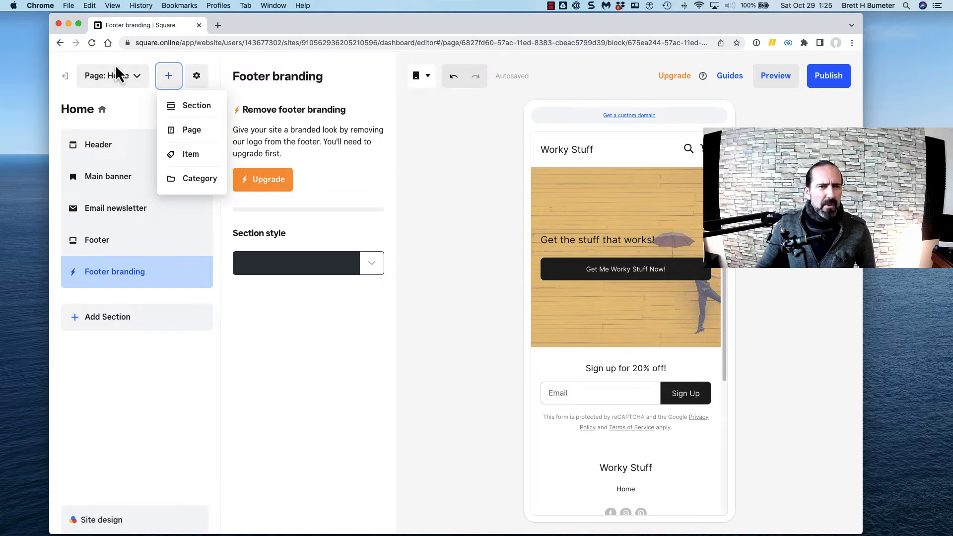
left_click(135, 76)
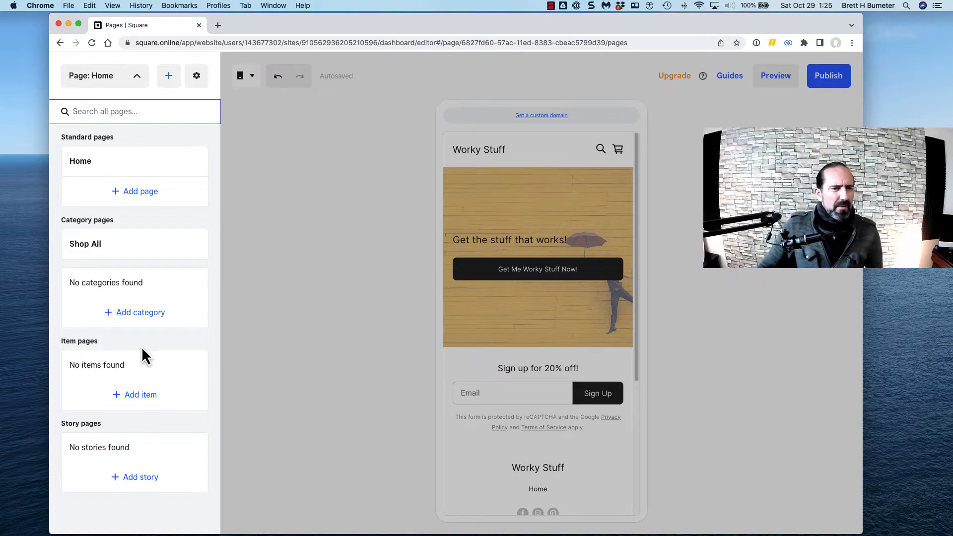
left_click(110, 250)
left_click(105, 251)
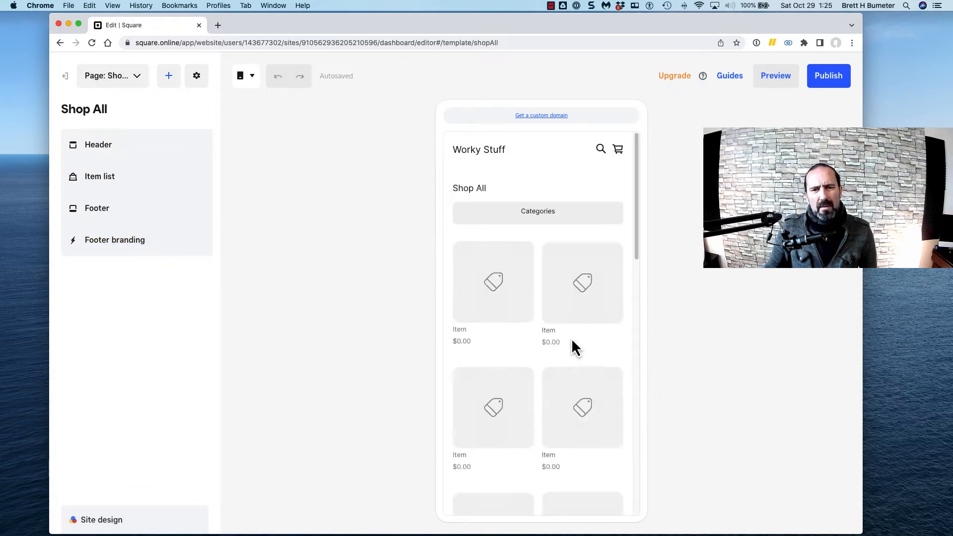
left_click(564, 338)
scroll(565, 339, "down", 5)
scroll(564, 345, "down", 4)
scroll(565, 344, "up", 15)
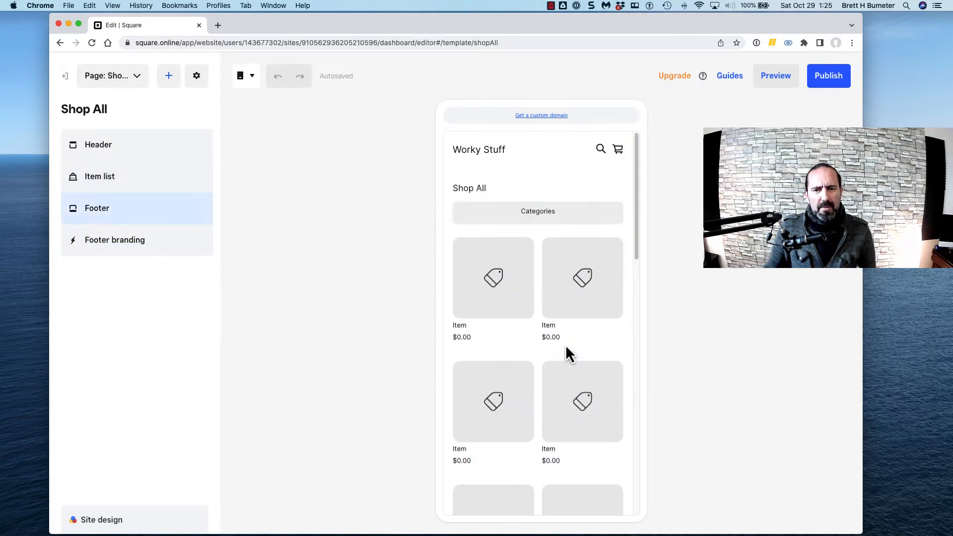
scroll(565, 344, "down", 15)
left_click(564, 344)
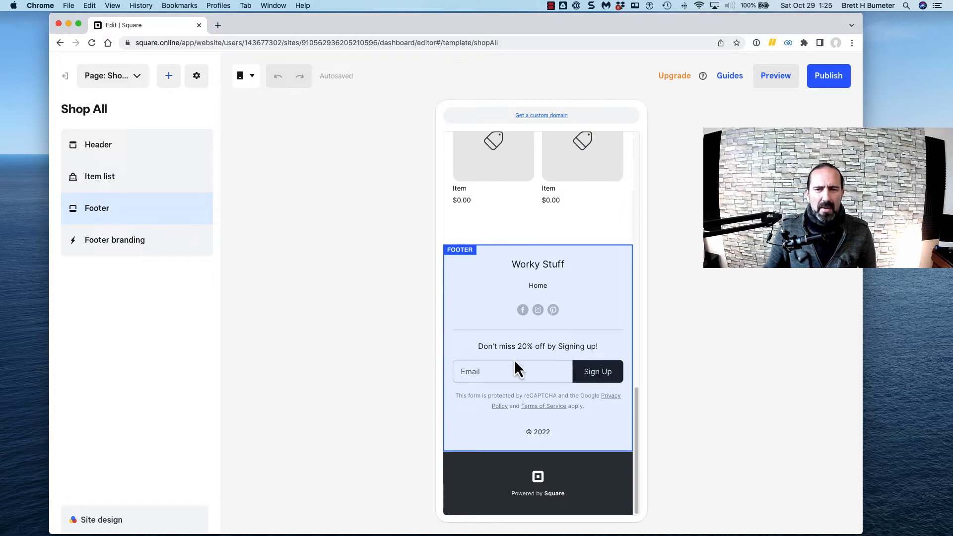
scroll(494, 350, "up", 10)
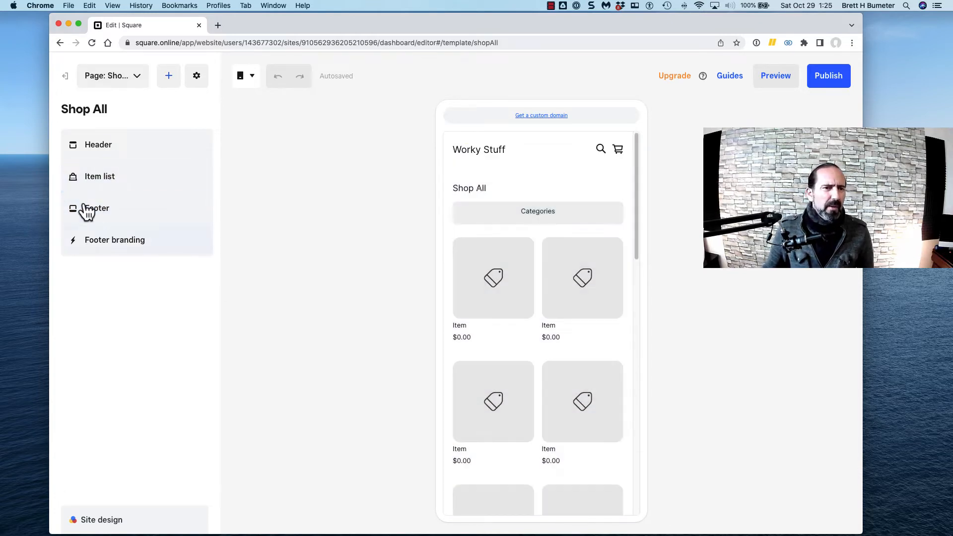
Add a new item to the item pages and title it "Lavalier Microphone Set for iPhone"
left_click(131, 82)
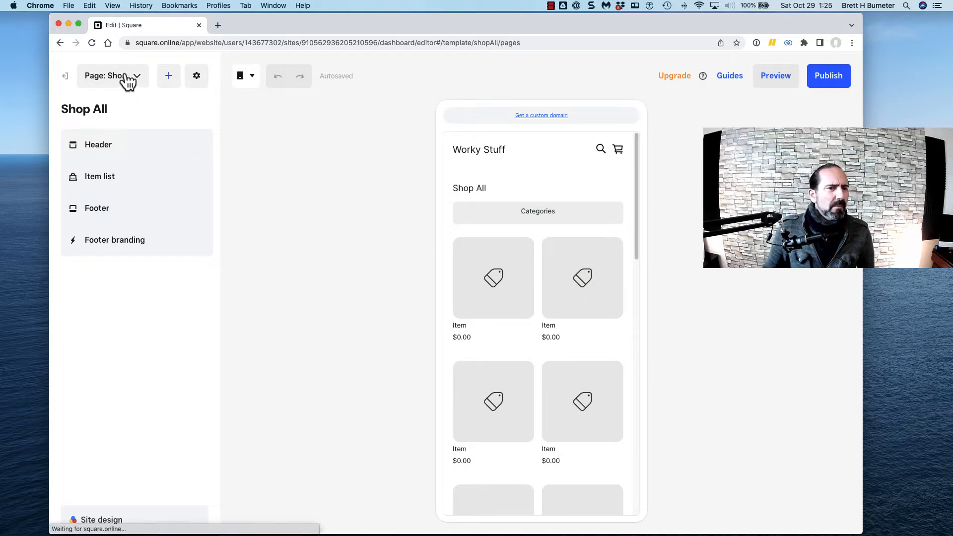
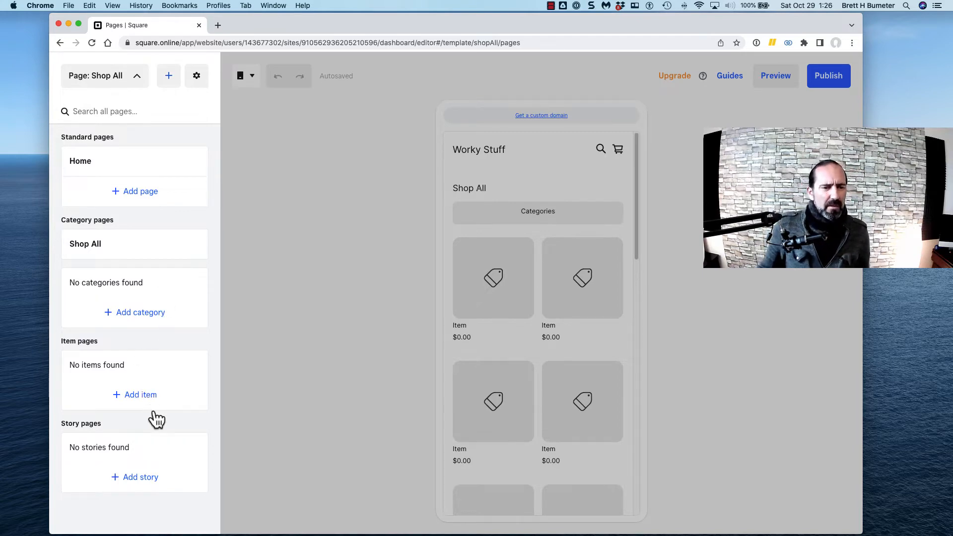
left_click(148, 398)
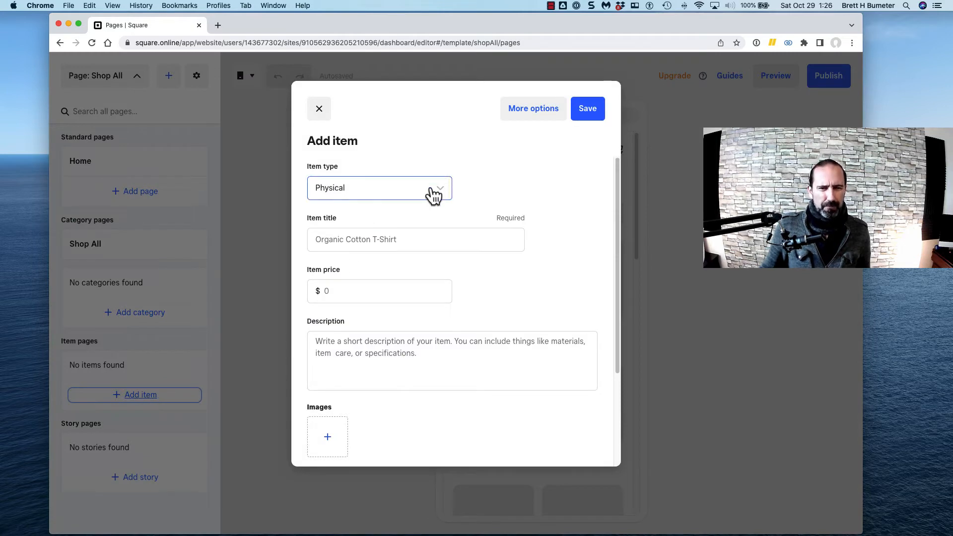
left_click(437, 242)
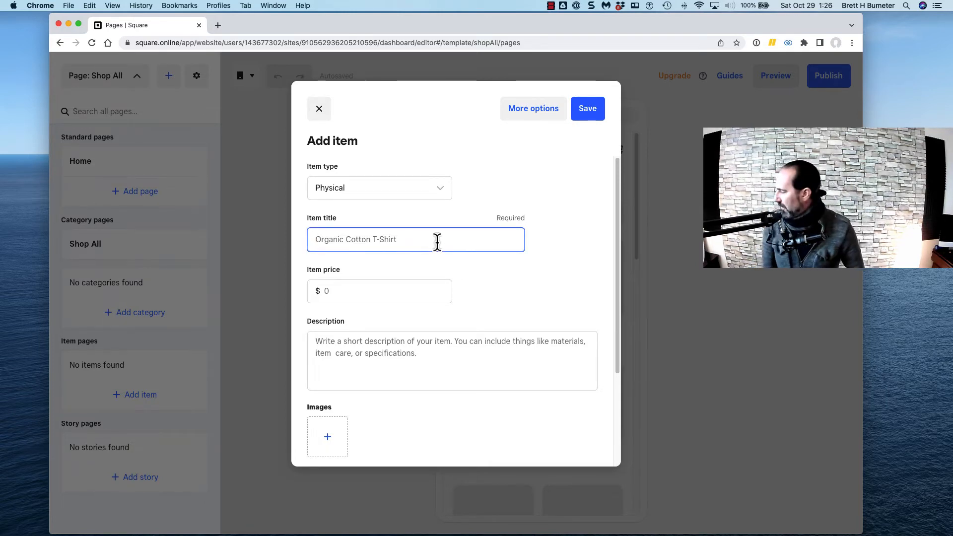
type("L")
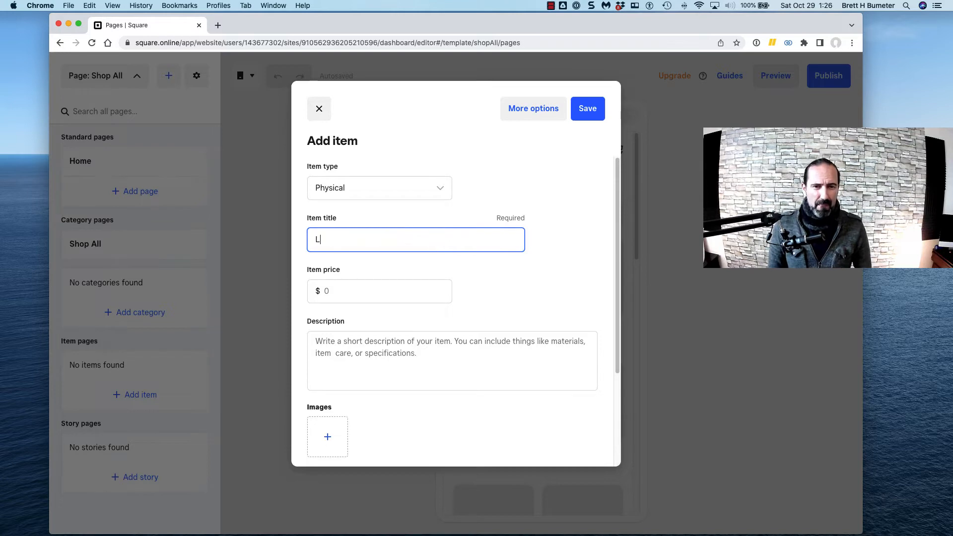
type("avalier M")
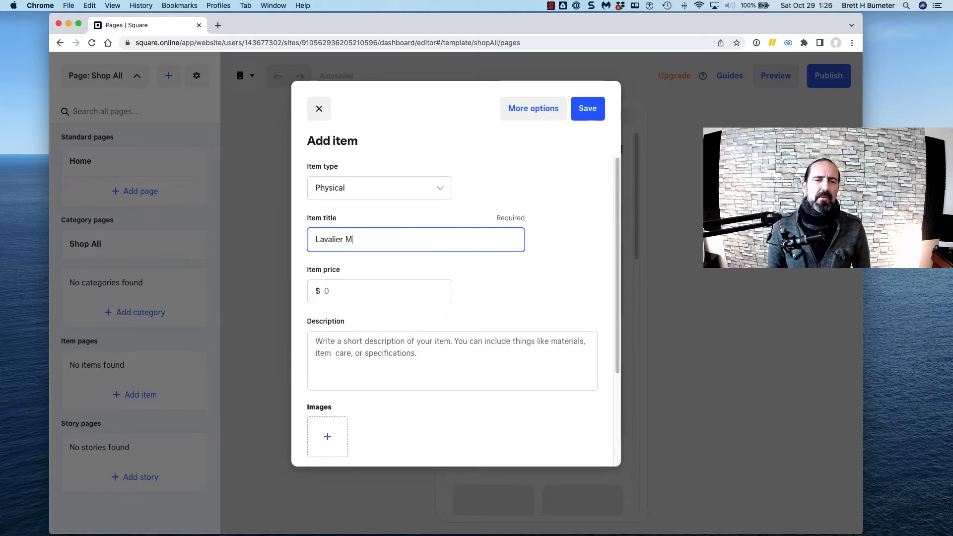
type("icrophone Set")
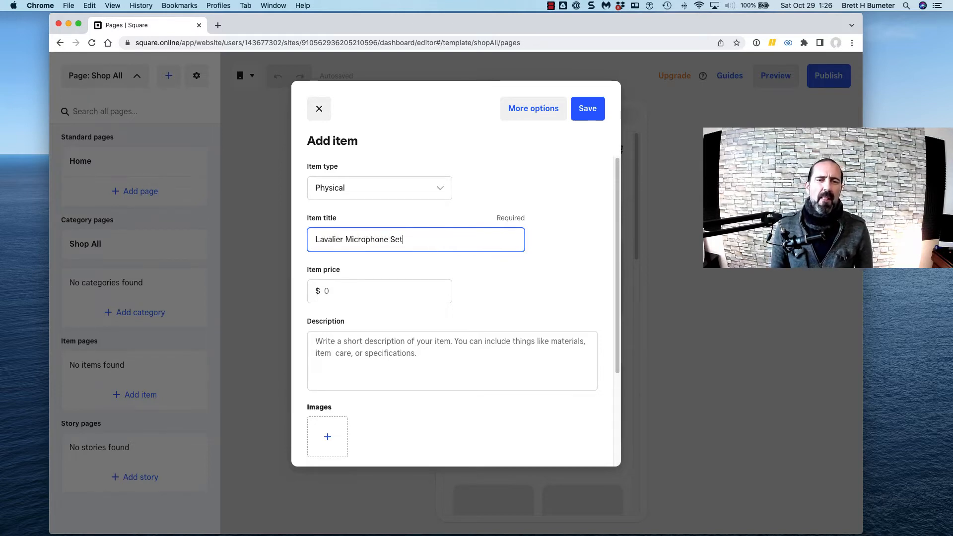
type(" for iPhone")
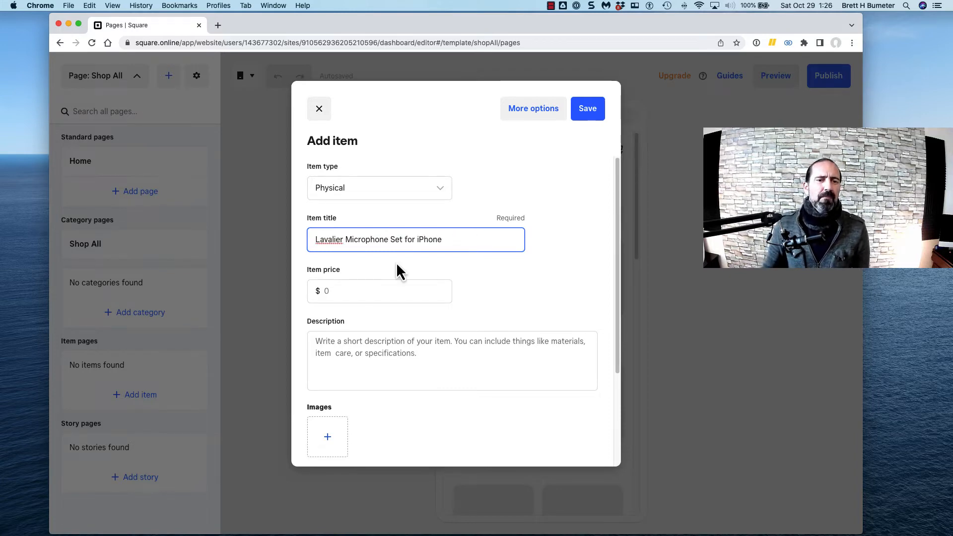
Set the price of the new microphone item to $60.00
left_click(337, 289)
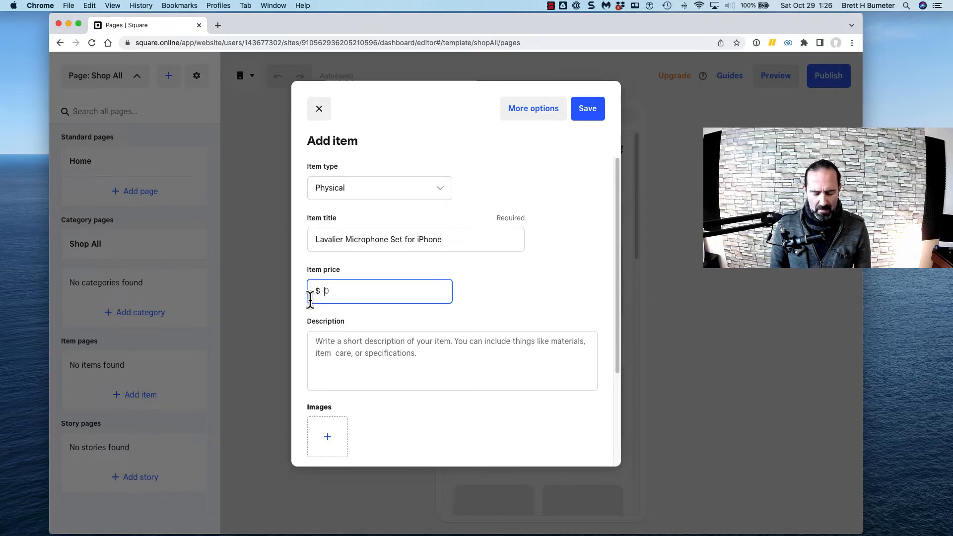
type("60.")
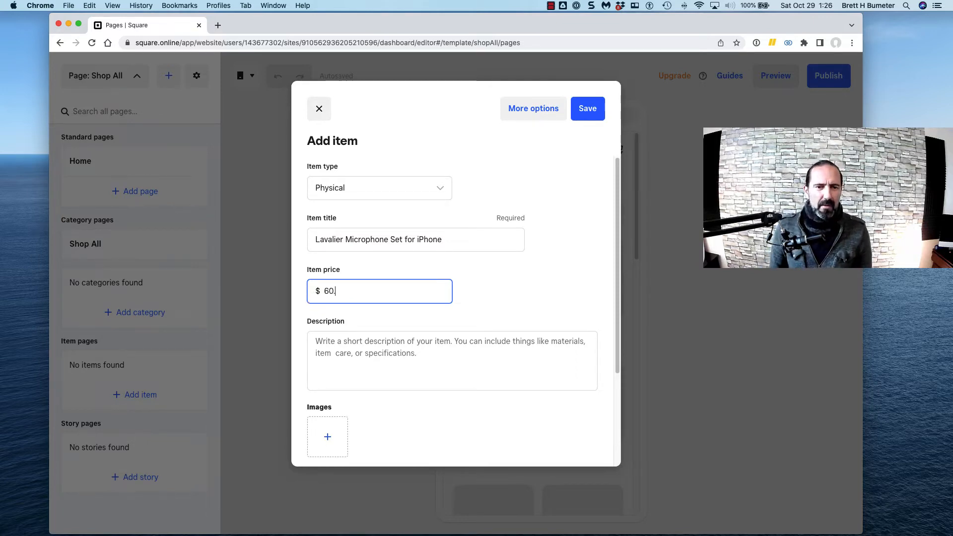
type("00")
Begin the item's description with "This lavalier microphone set offers two different lapel microphones"
left_click(367, 368)
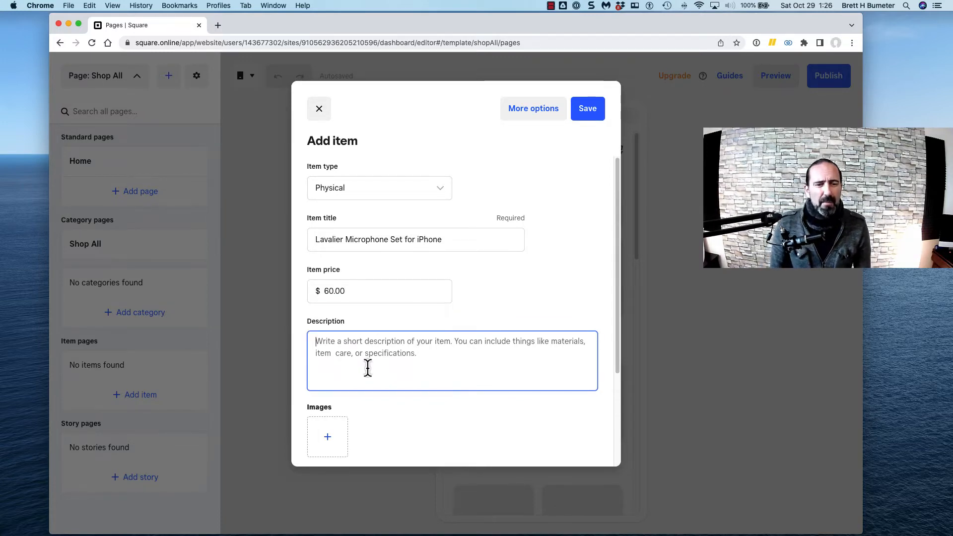
scroll(368, 367, "down", 3)
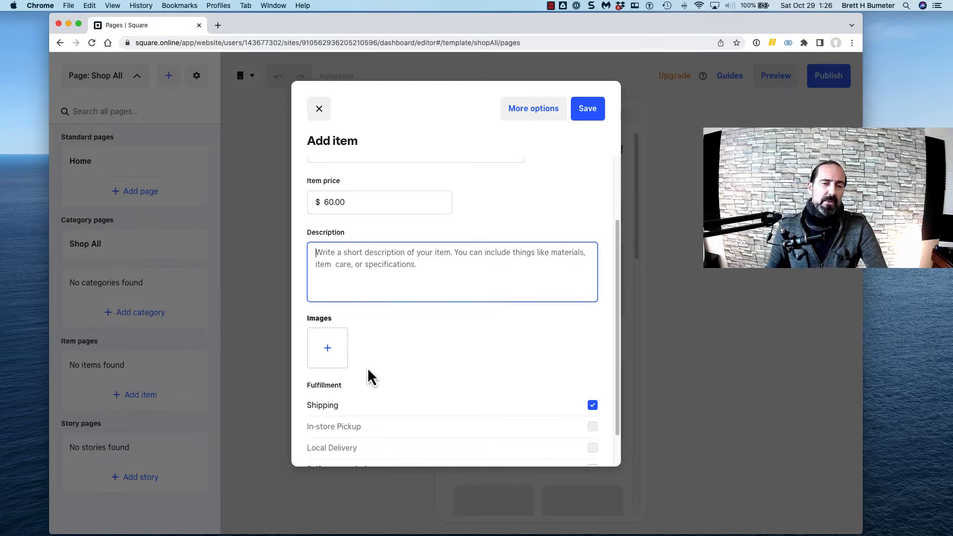
scroll(418, 332, "down", 1)
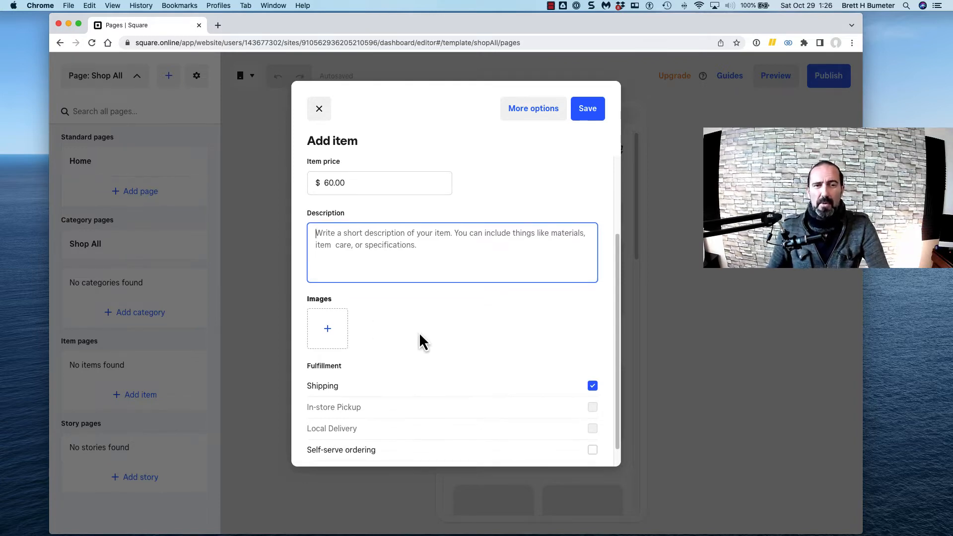
scroll(418, 332, "up", 3)
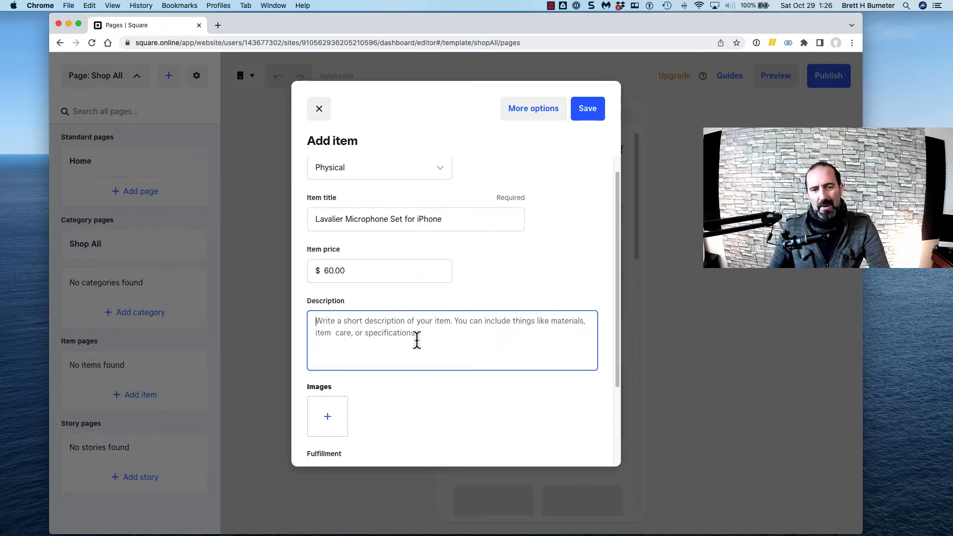
scroll(430, 375, "down", 3)
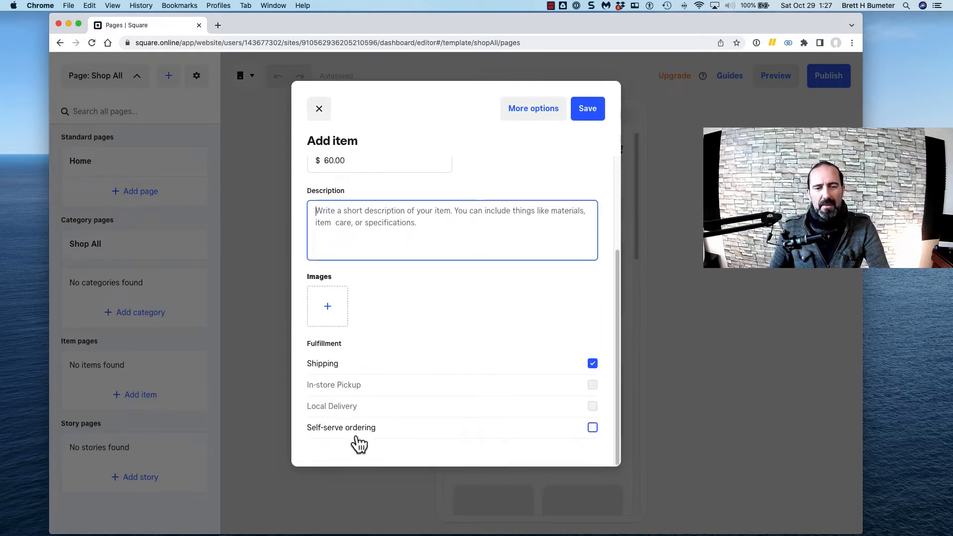
left_click(406, 229)
scroll(409, 233, "up", 1)
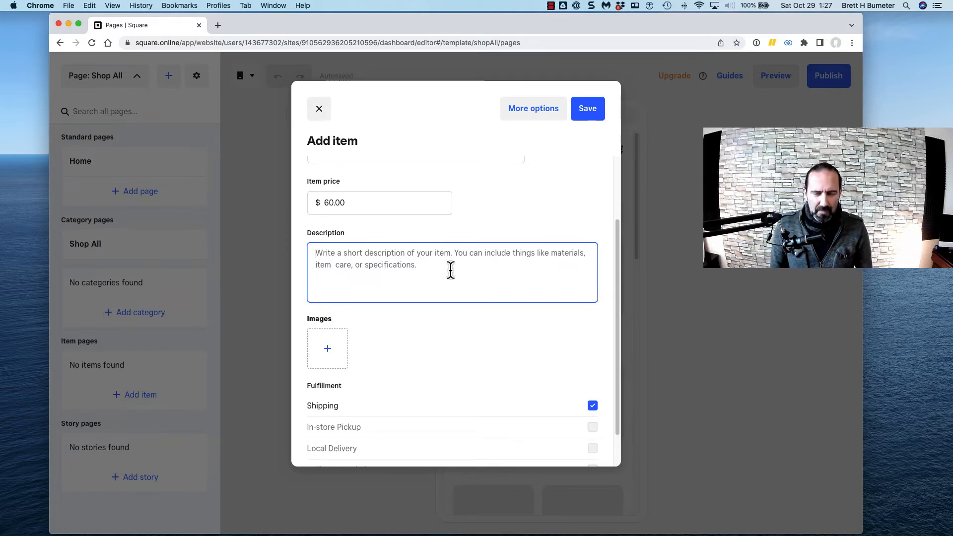
type("This lav")
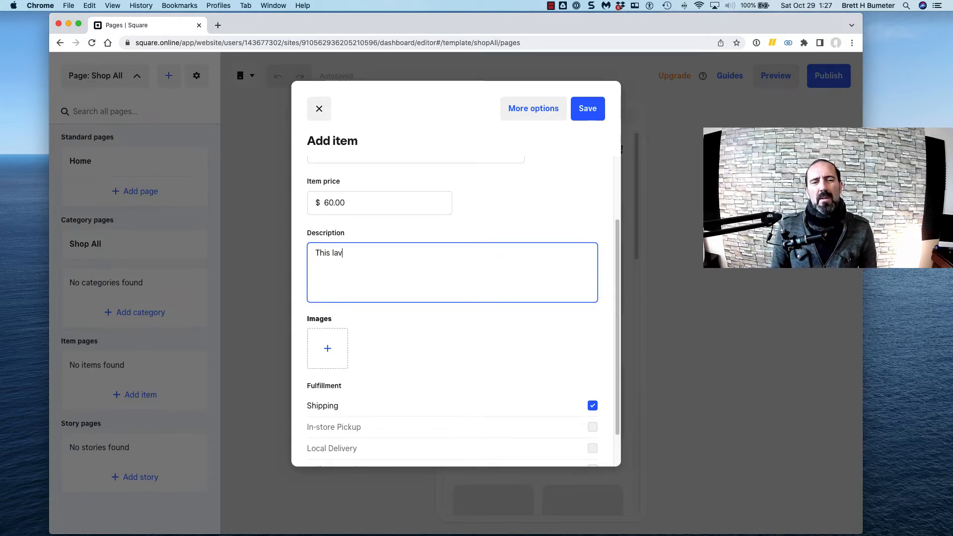
type("alier ")
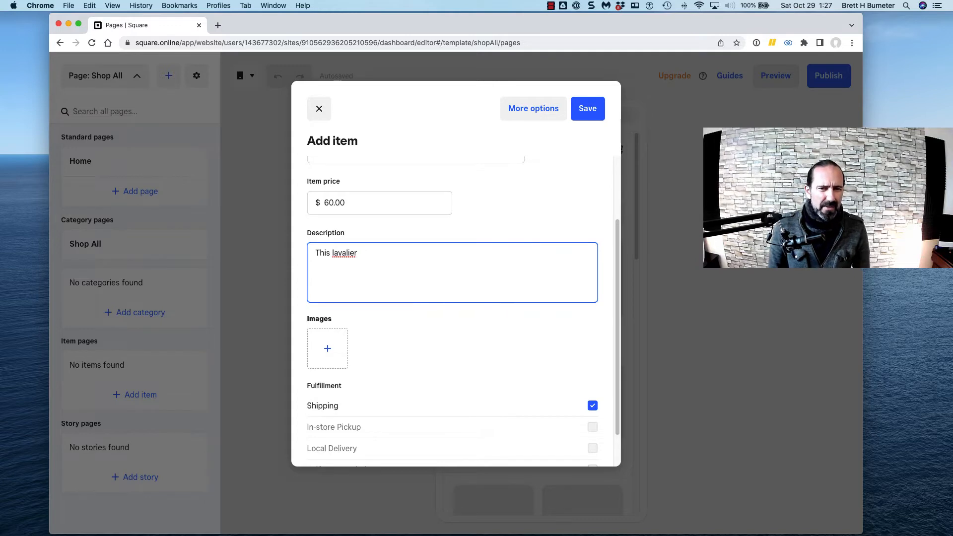
type("micr")
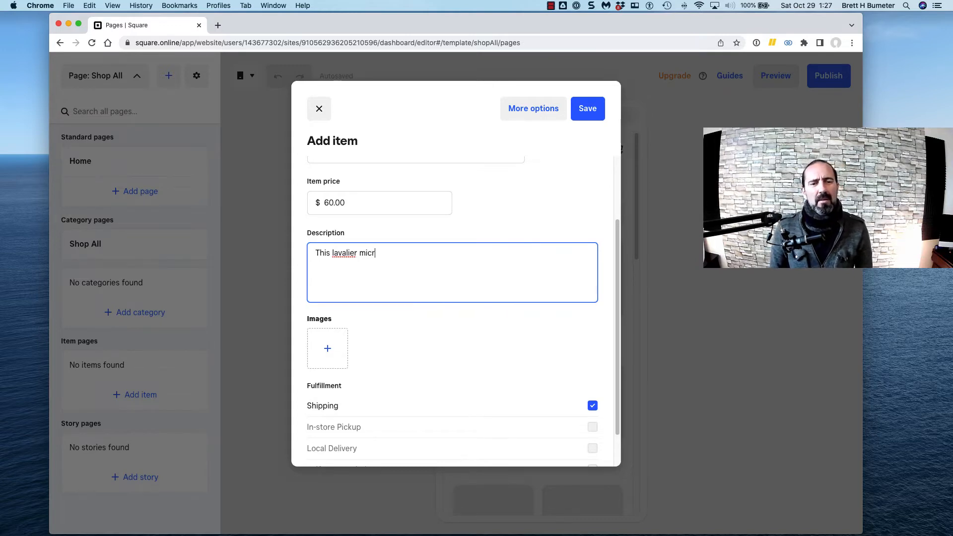
type("ophone set ")
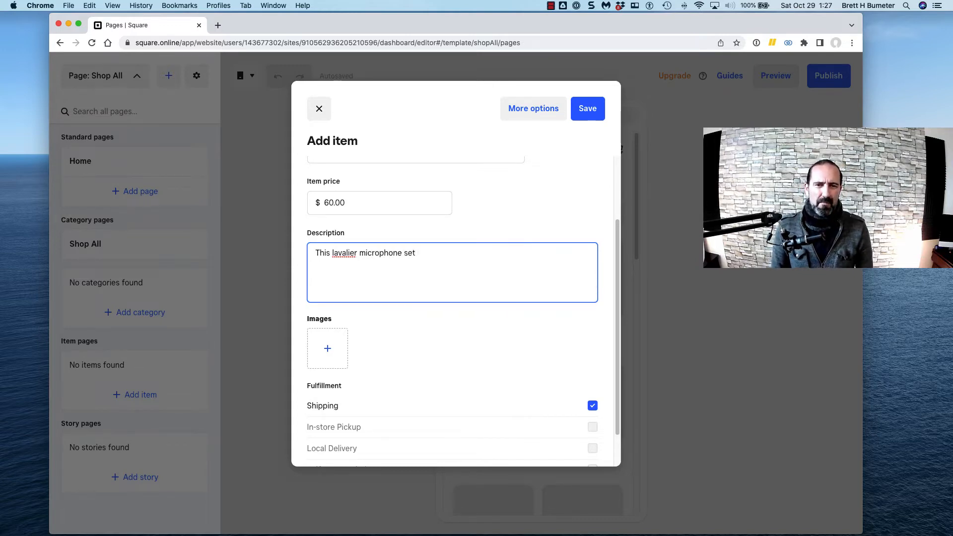
type("offers two differe")
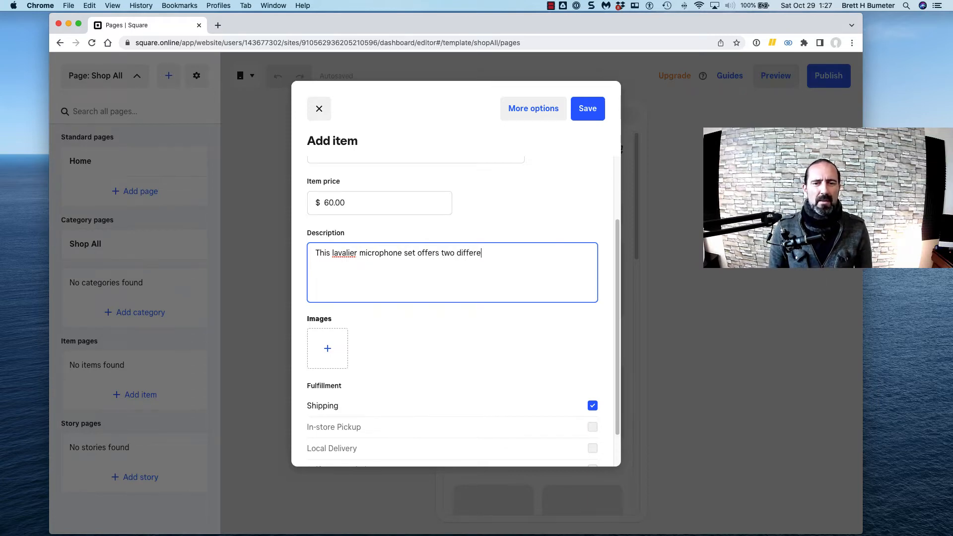
type("nt lapel microp")
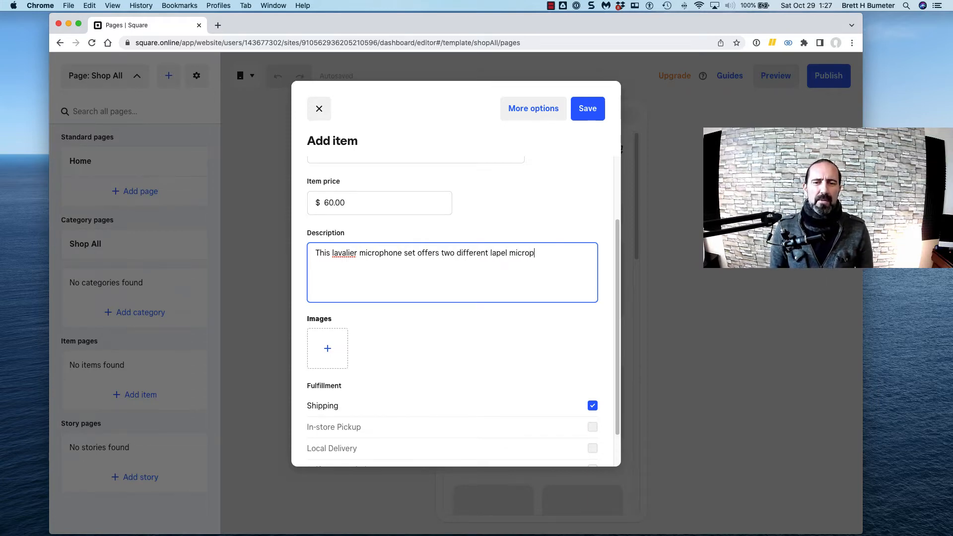
type("hones")
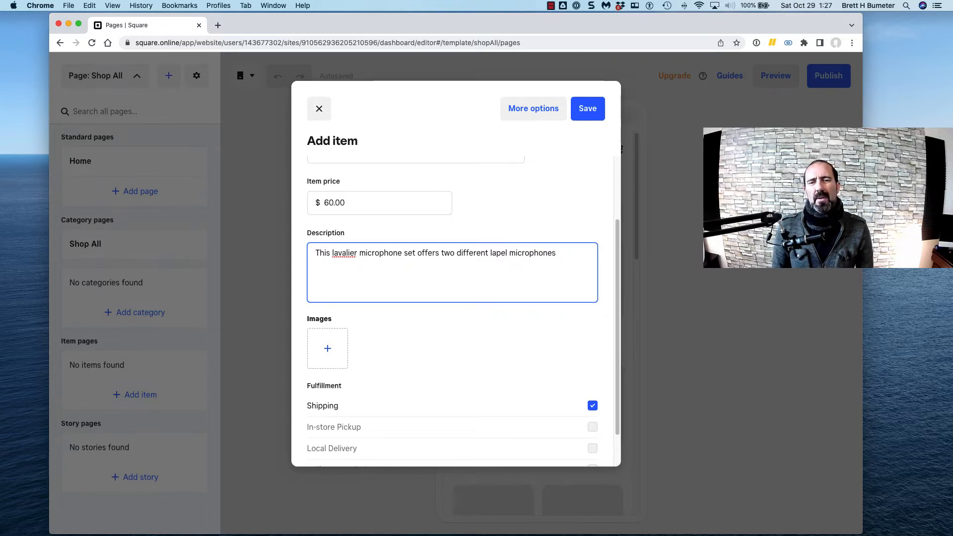
Continue the description's first sentence with "that clip to your shirt, collar or top with a magnetic pin or a clip"
type(" that clip to your shirt, coll")
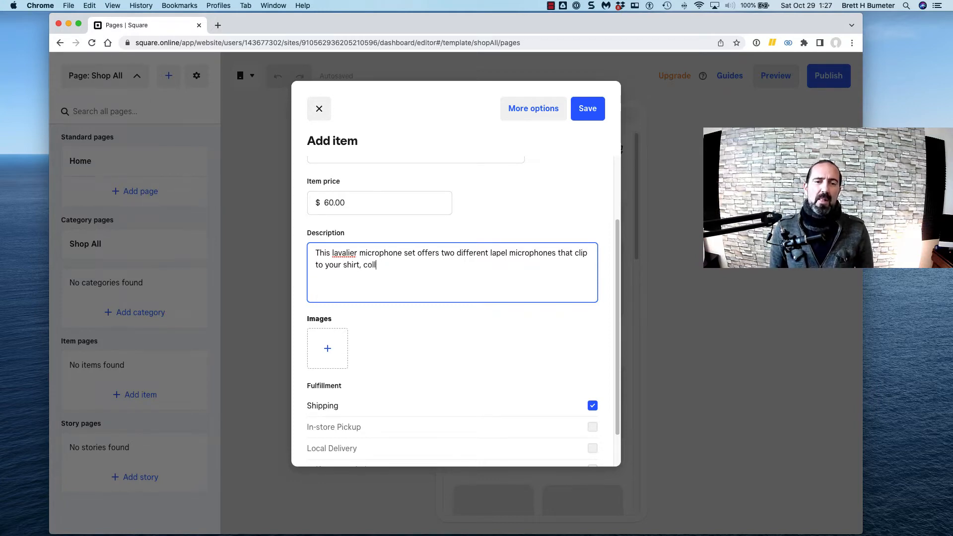
type("ar ")
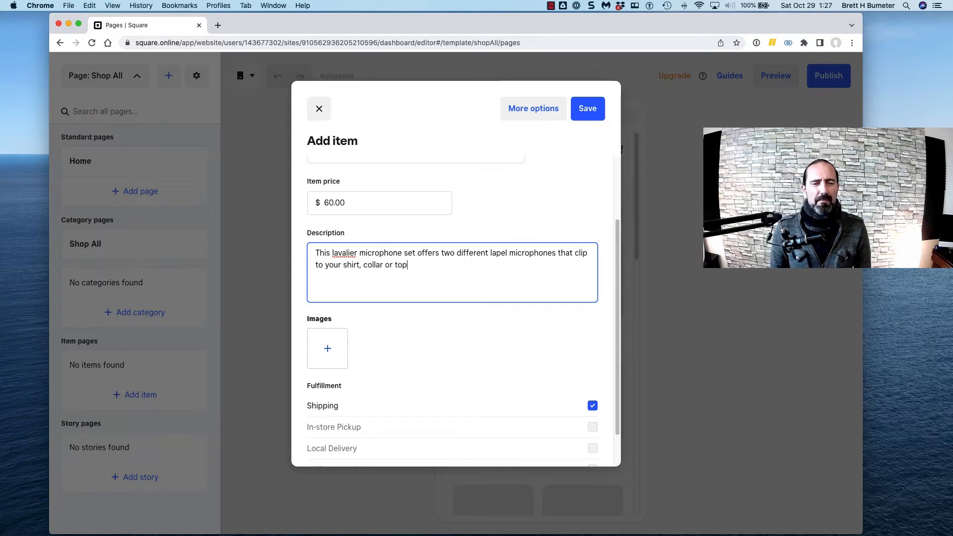
type("or top wi")
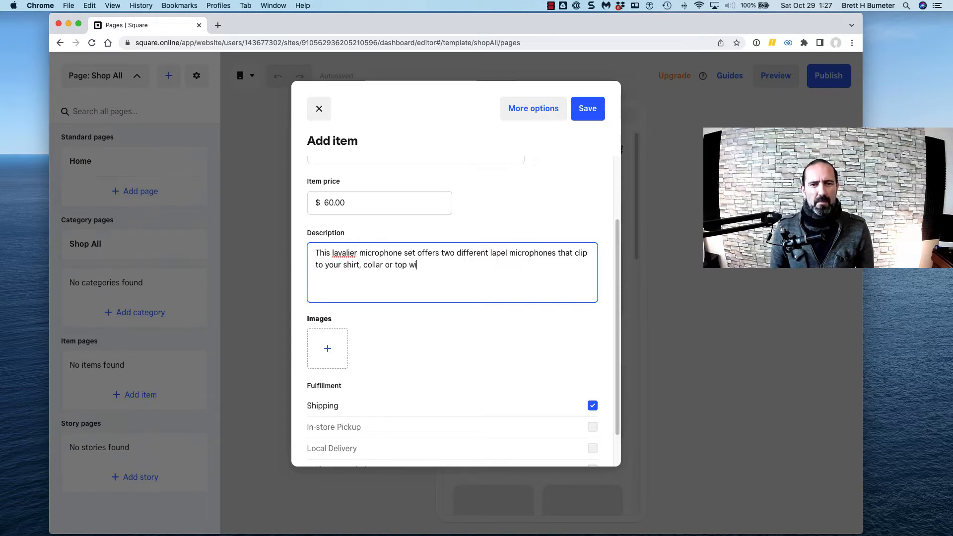
type("th a pin ")
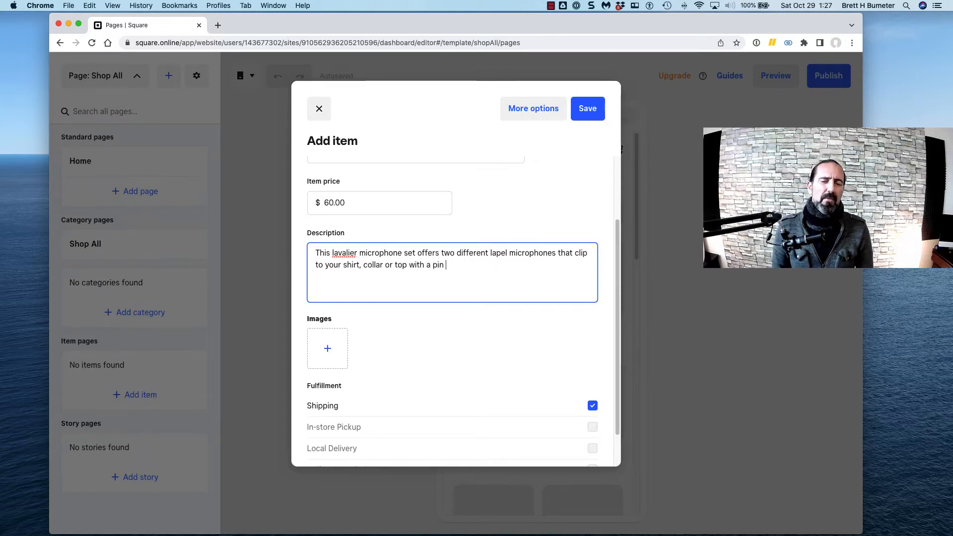
type("or even")
key("BackSpace")
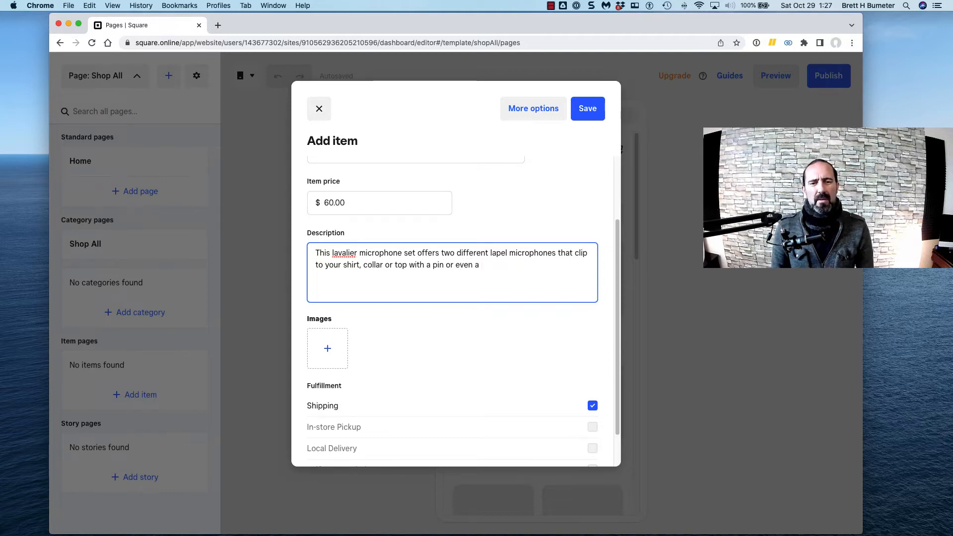
key("BackSpace")
key("BackSpace")
key("BackSpace")
key("BackSpace")
key("BackSpace")
key("BackSpace")
key("BackSpace")
key("BackSpace")
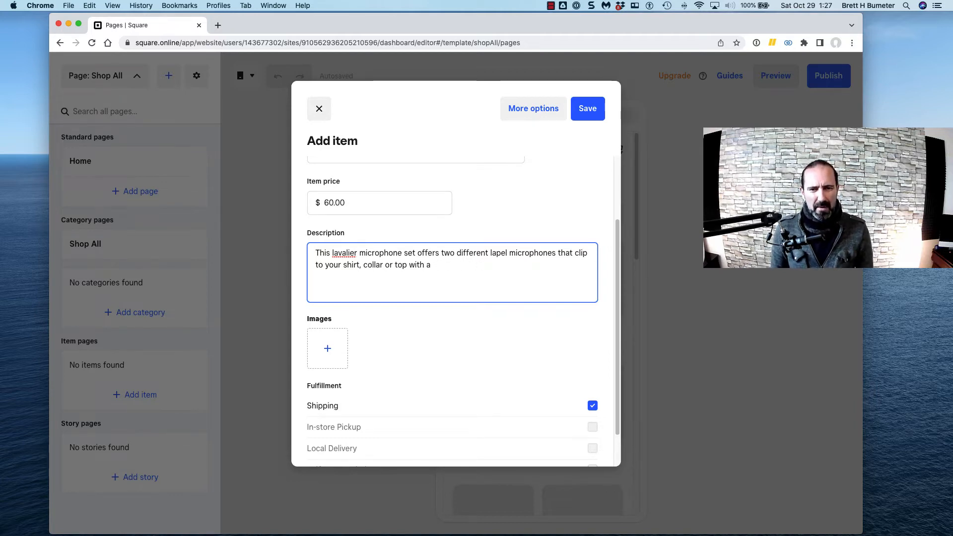
type("magnetic ")
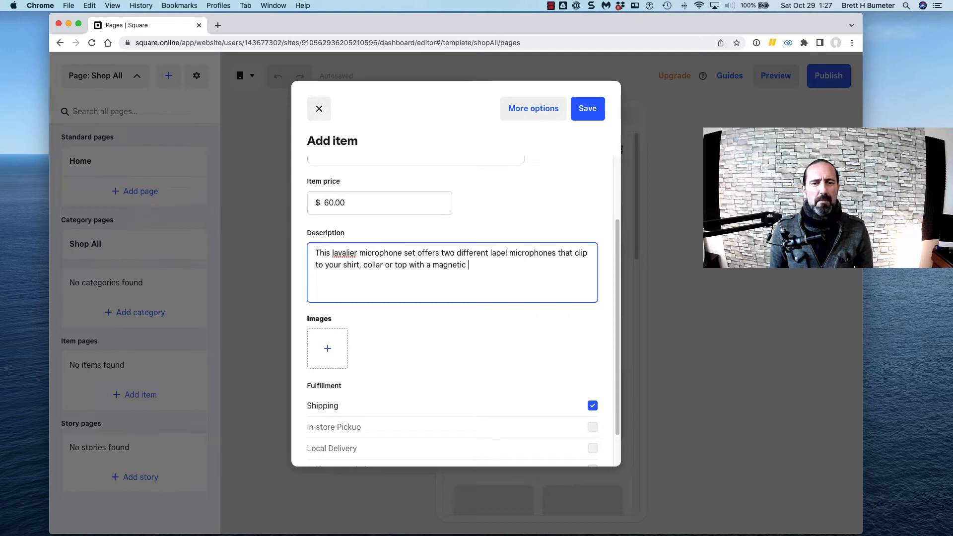
type("pin or a clip")
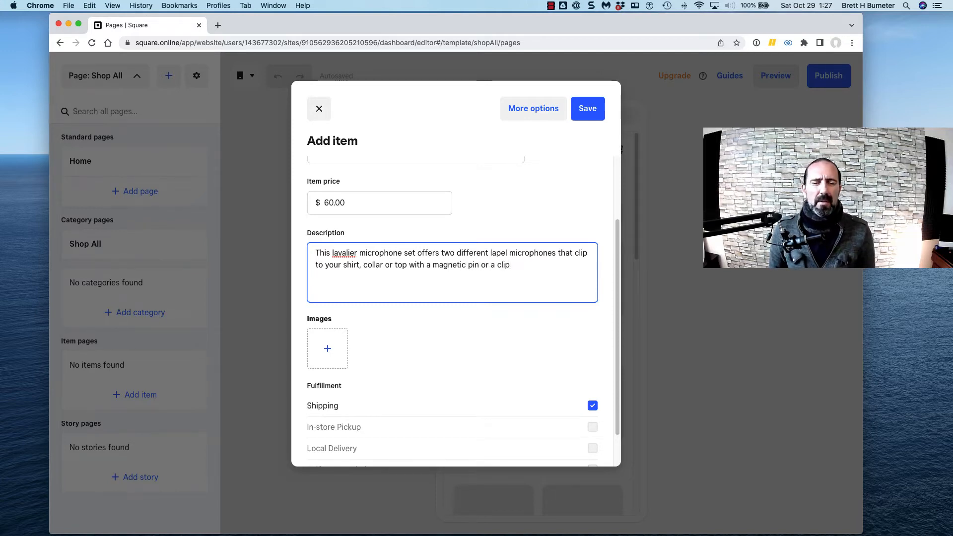
End the description's first sentence with a period and continue with "And then receiver plugs into your iPhone"
type(".  And")
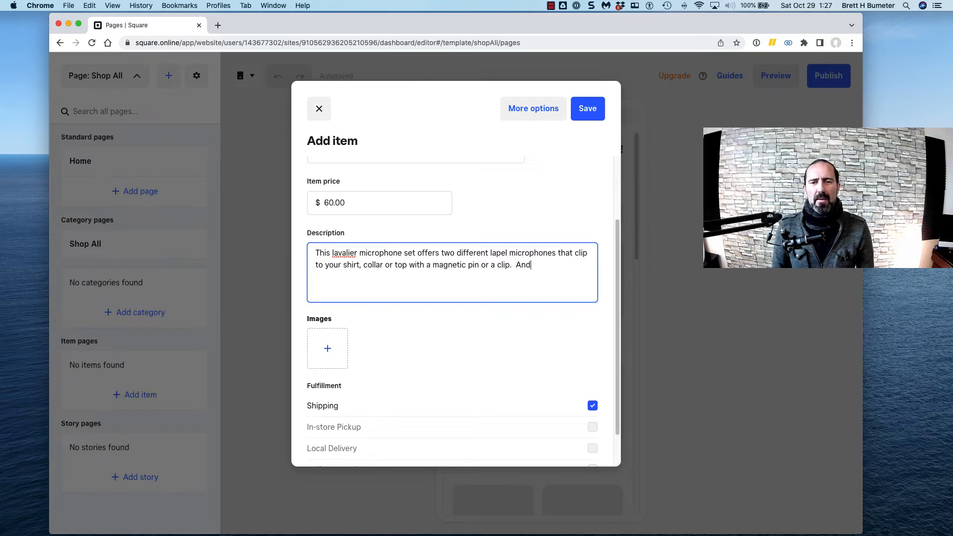
type(" then")
type("ees")
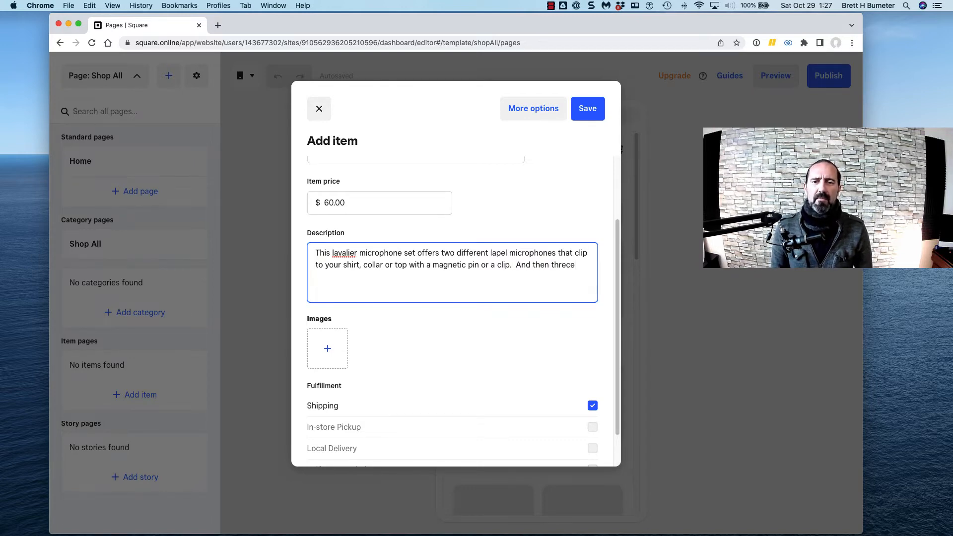
key("BackSpace")
key("BackSpace")
key("BackSpace")
key("BackSpace")
type("rec")
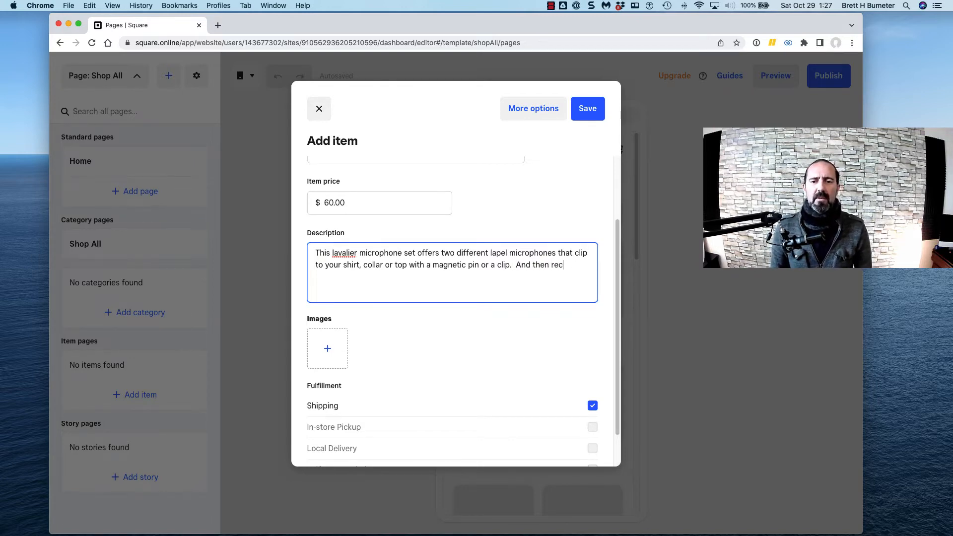
type("eiver plugs")
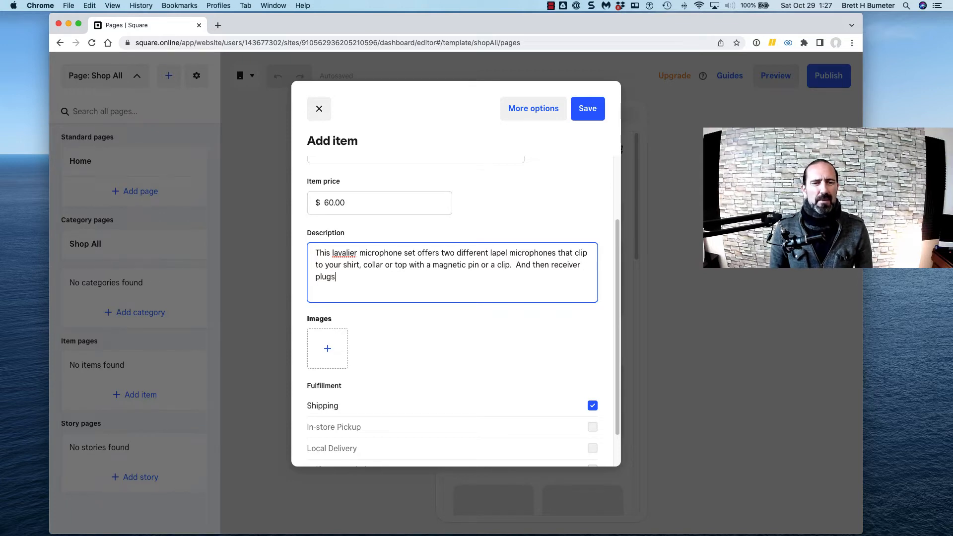
type(" into you")
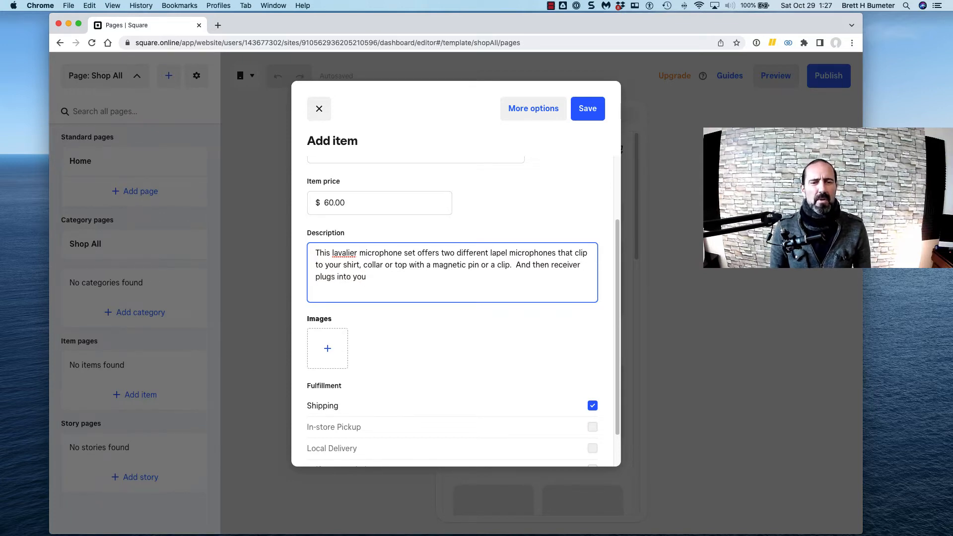
type("r iPhone")
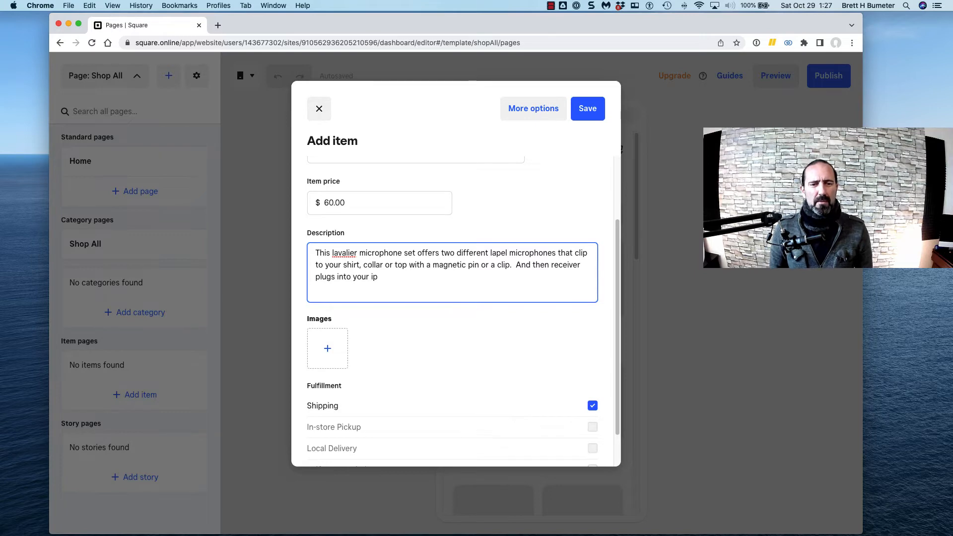
Finish the description's second sentence with "to record audio from one mic or both mics at the same time."
type(" to rec")
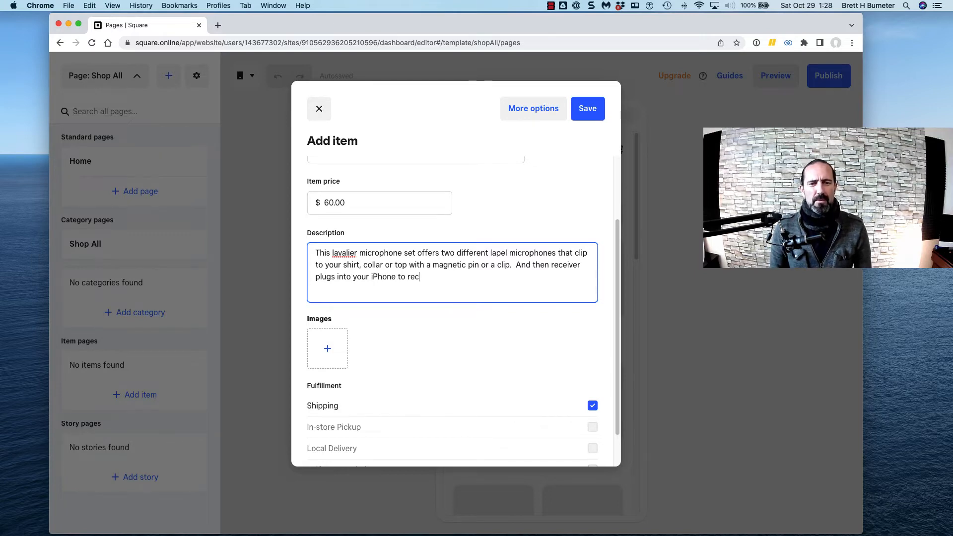
type("ord audio fr")
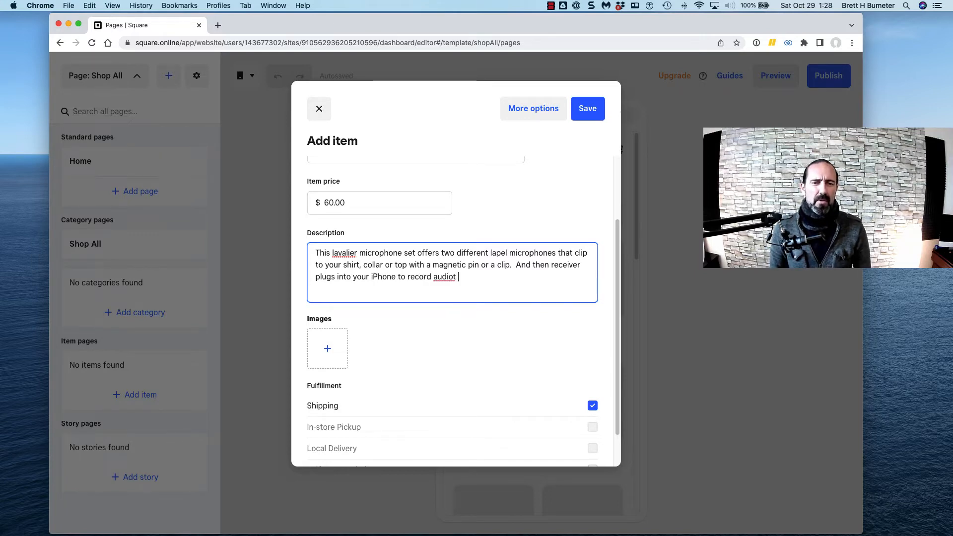
type("om ")
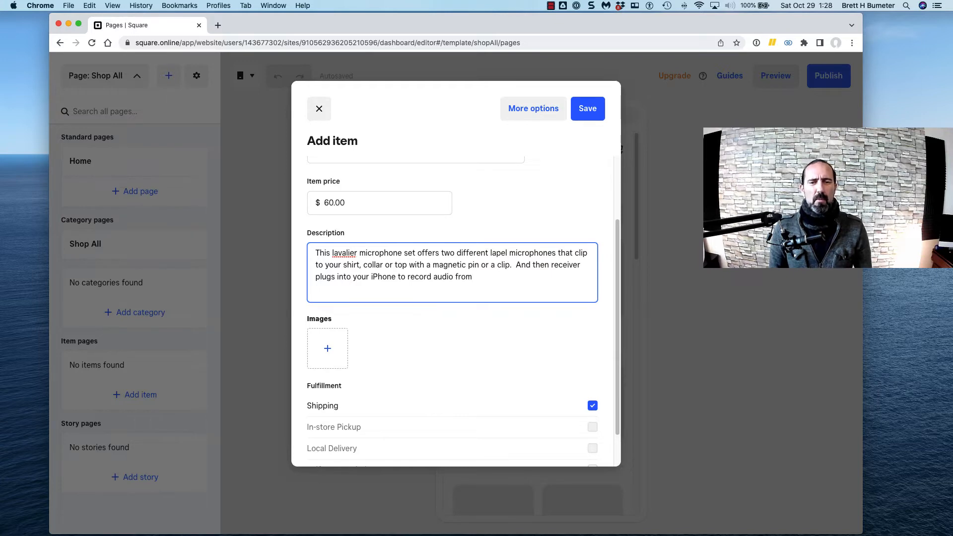
type("one mic or both")
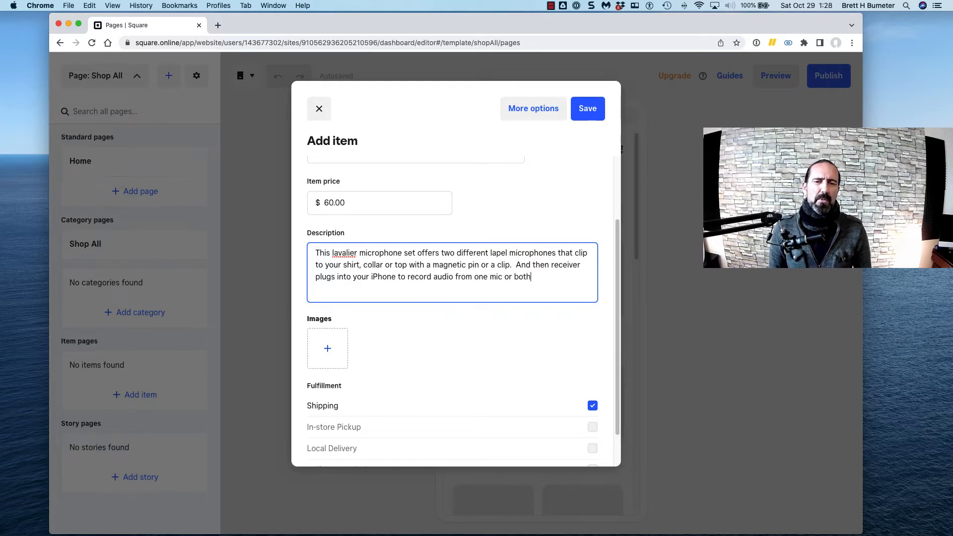
type(" mics tt ")
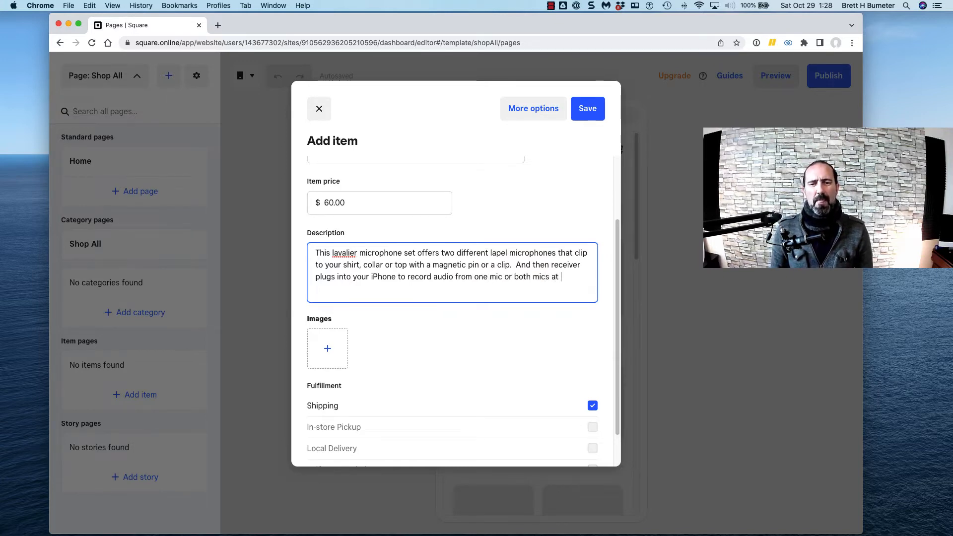
type("the same time.")
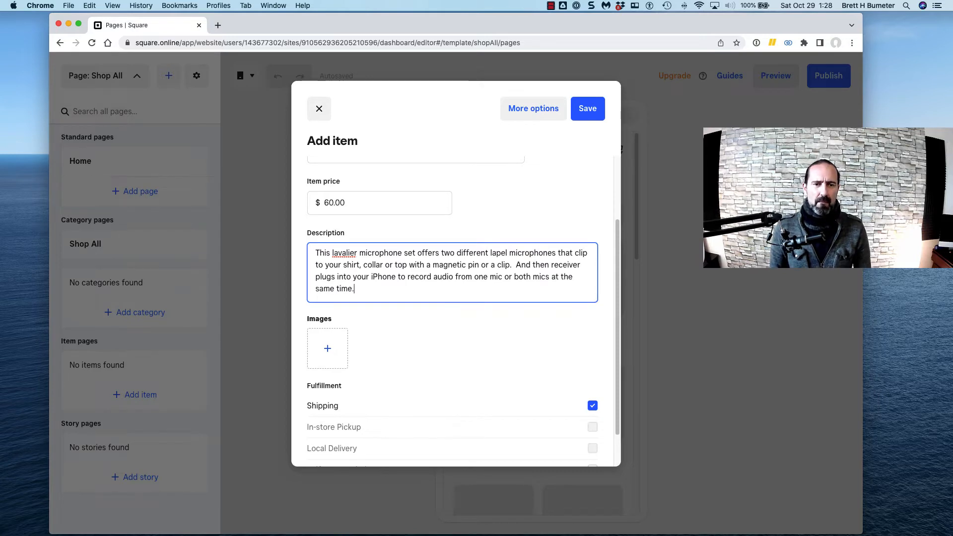
Add a separate description paragraph reading "It includes volume levels to measure inputs."
key("Return")
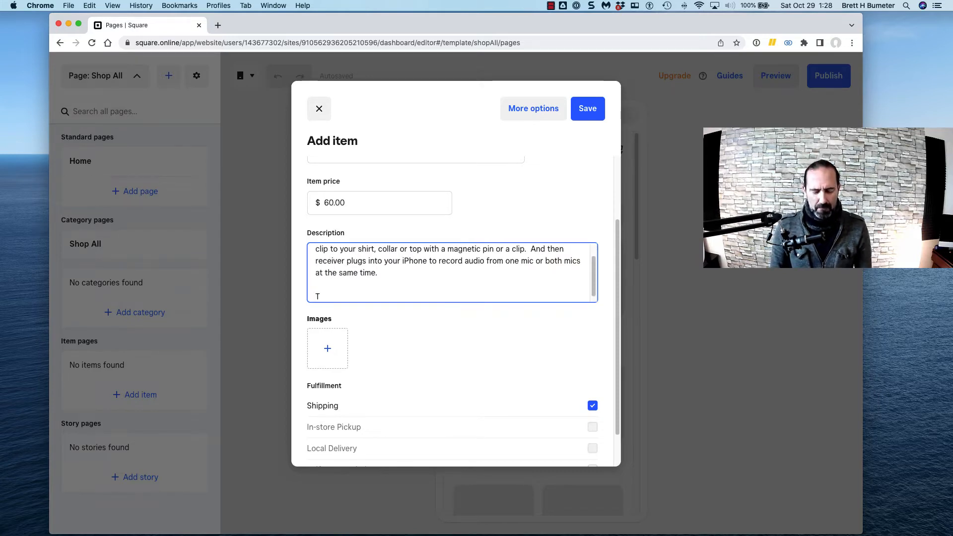
type("It includ")
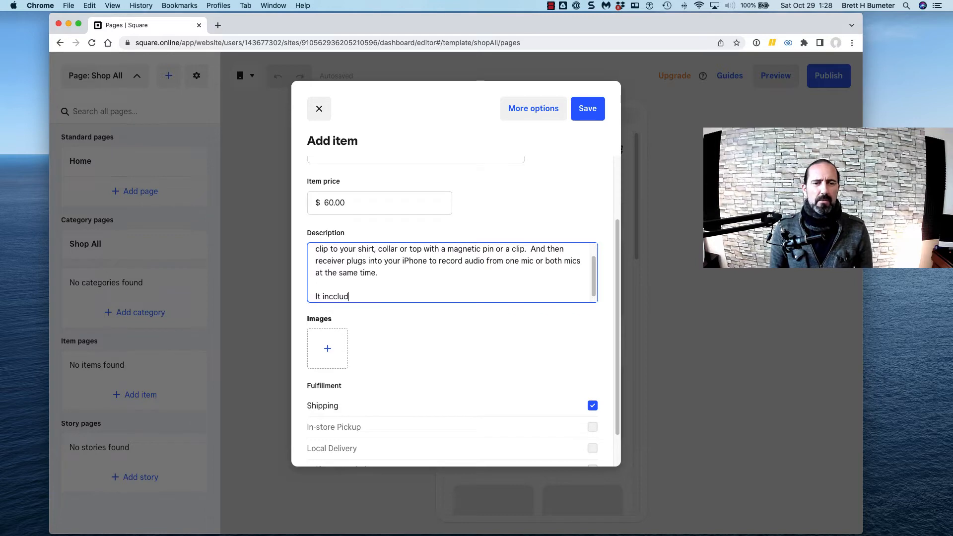
key("BackSpace")
key("BackSpace")
key("BackSpace")
key("BackSpace")
type("l")
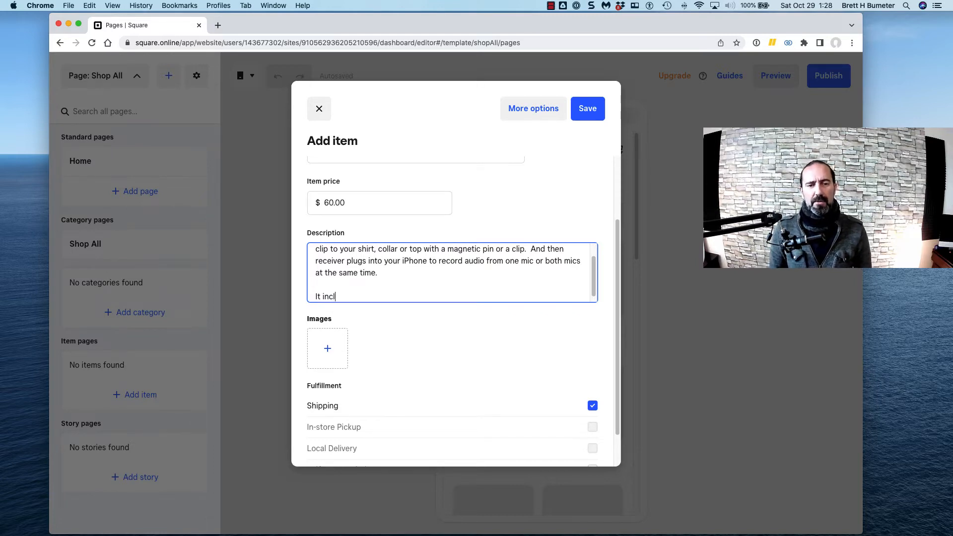
type("udes vollume")
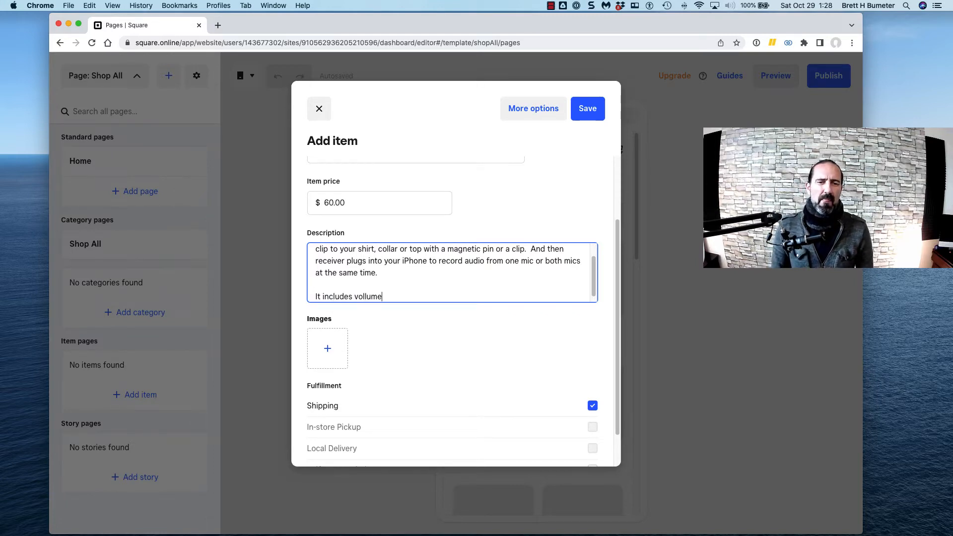
key("BackSpace")
key("BackSpace")
key("BackSpace")
key("BackSpace")
type("ume le")
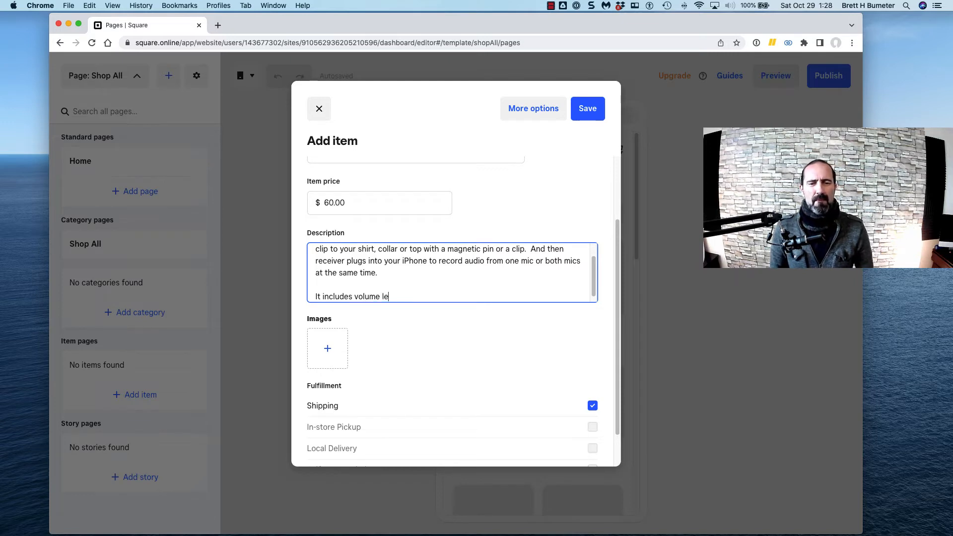
type("vels to me")
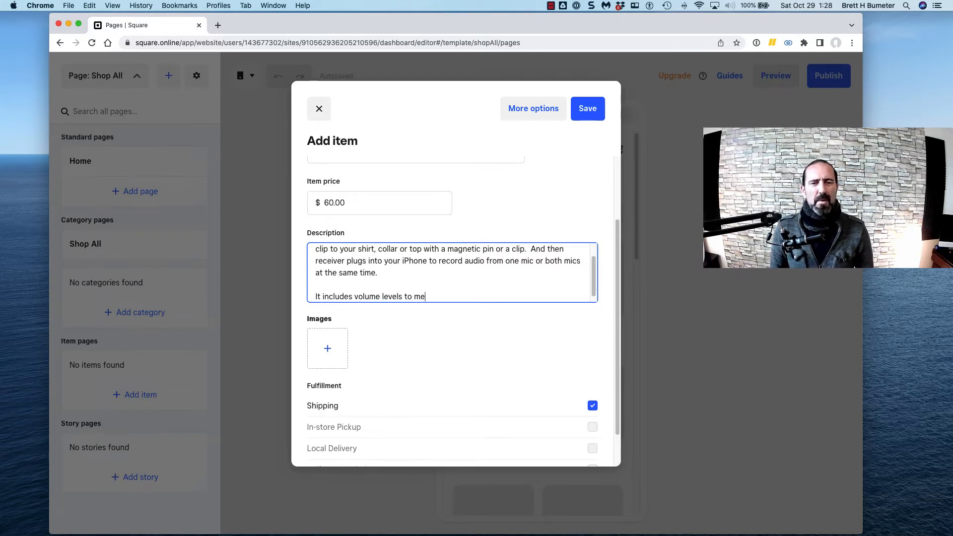
type("asure input")
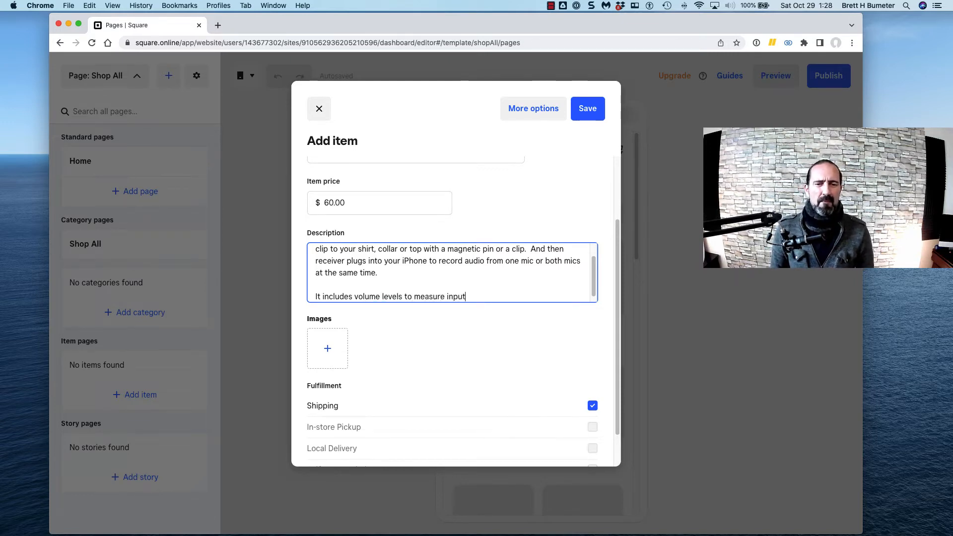
type("s .")
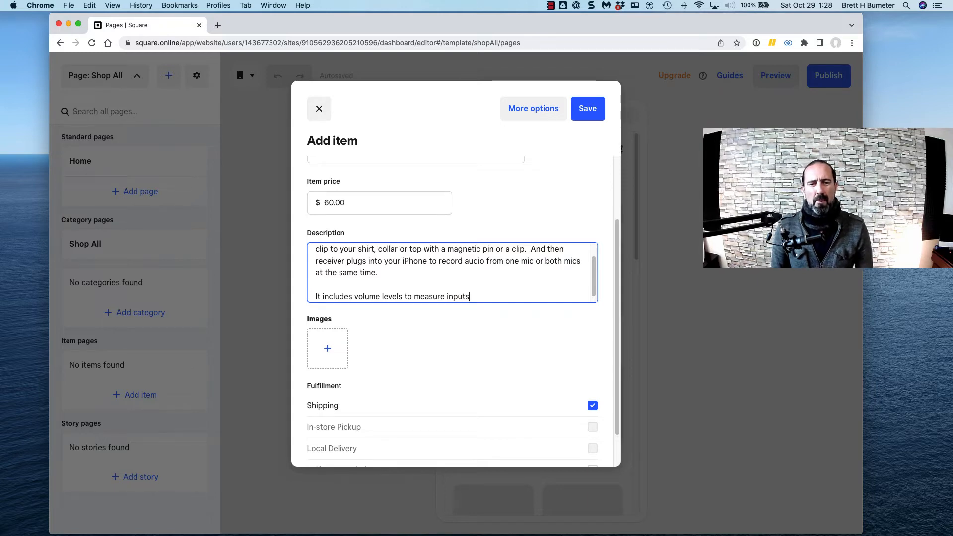
Start a third description paragraph, after a blank line, with "The case serves as a portable battery"
key("Return")
key("Return")
type("The case")
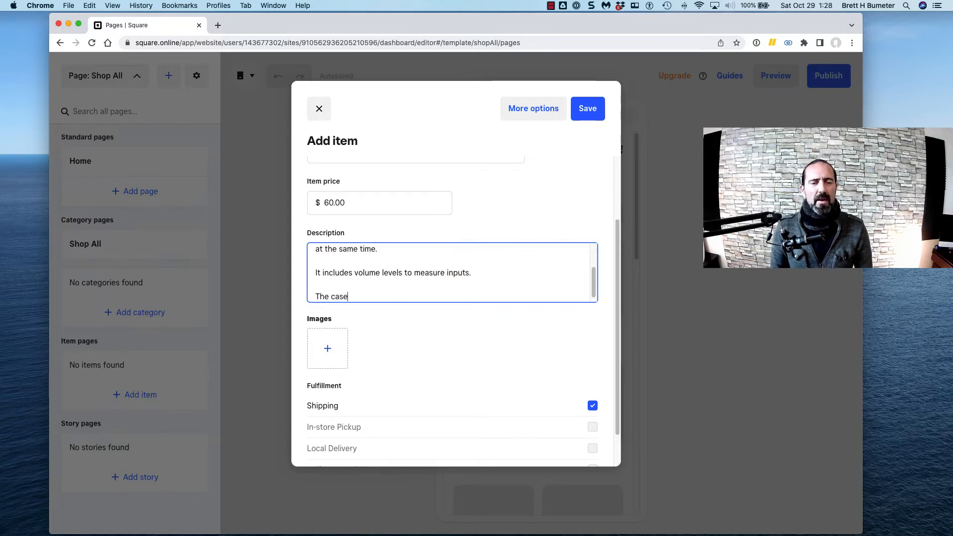
type(" serves")
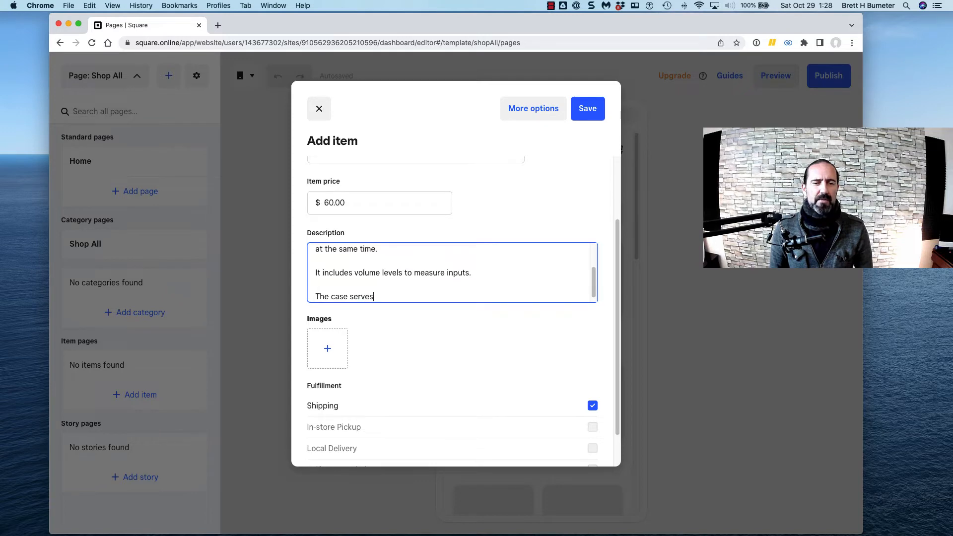
type(" as a port")
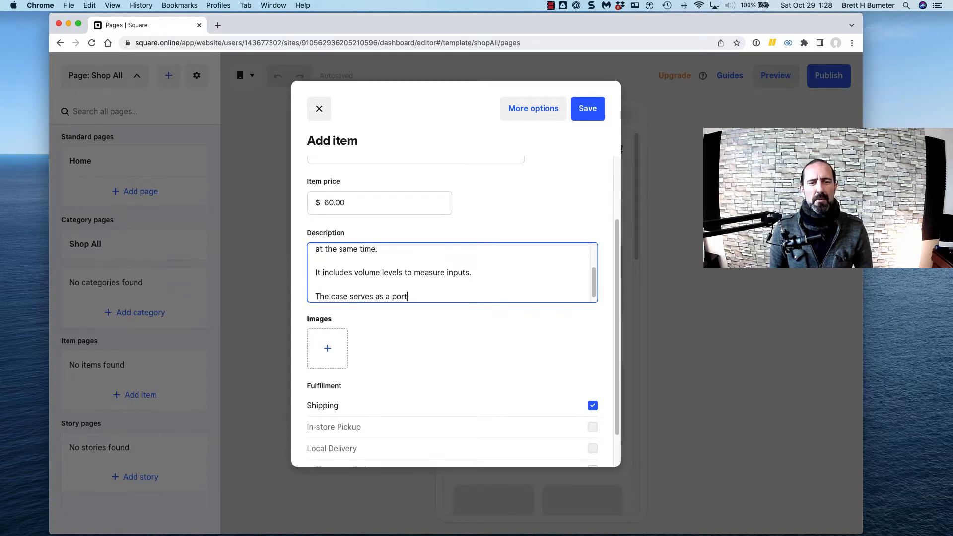
type("able battery")
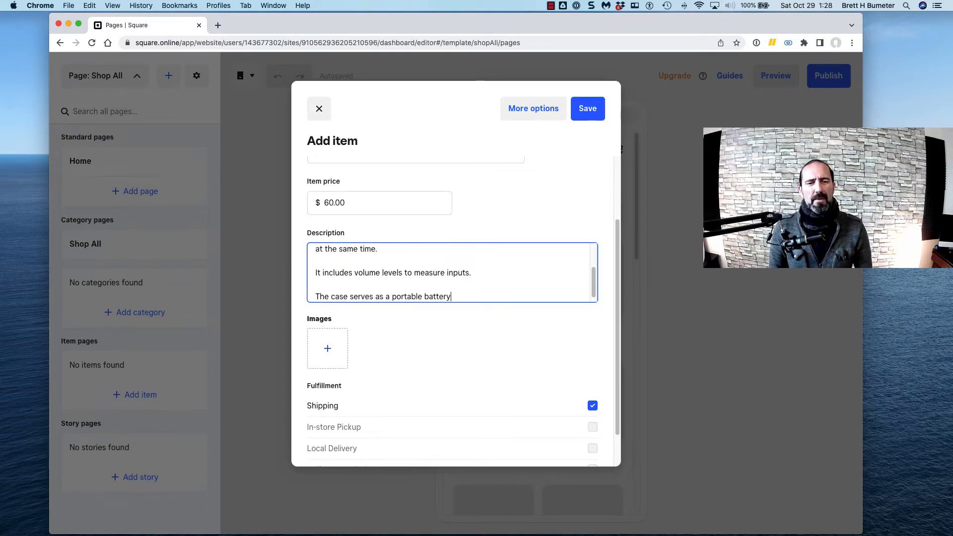
Complete the sentence about the case with "to recharge the lapel/lavalier microphones."
type(" to rechard the")
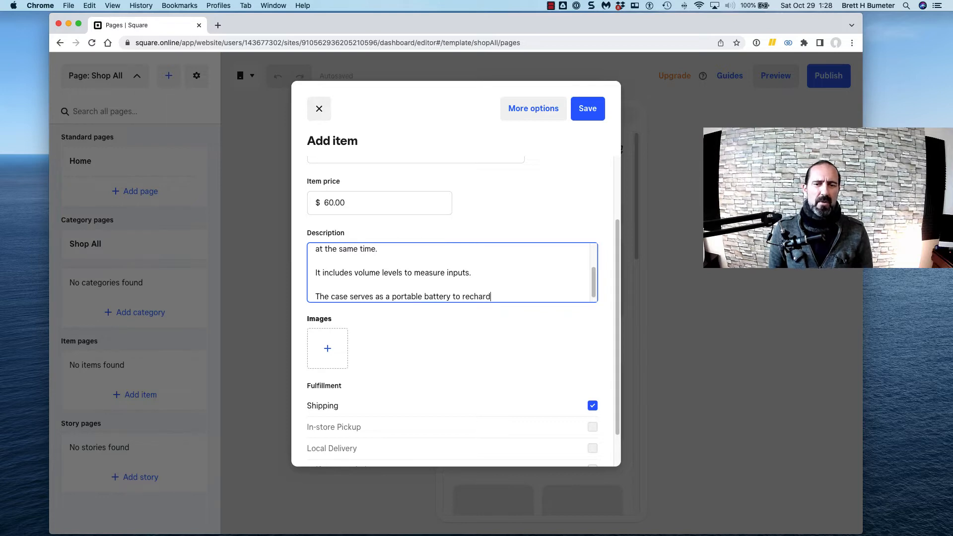
key("BackSpace")
key("BackSpace")
key("BackSpace")
key("BackSpace")
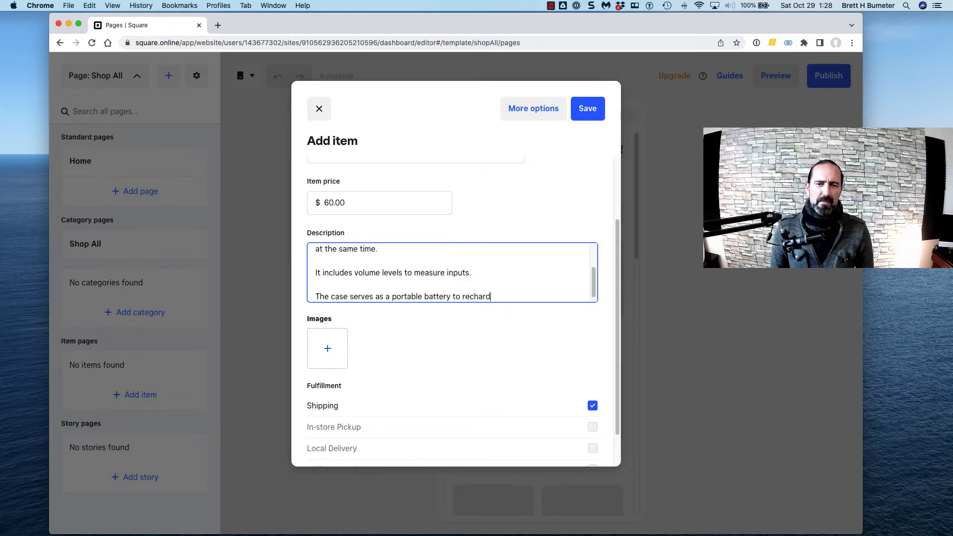
type("ge")
key("BackSpace")
type("e the ")
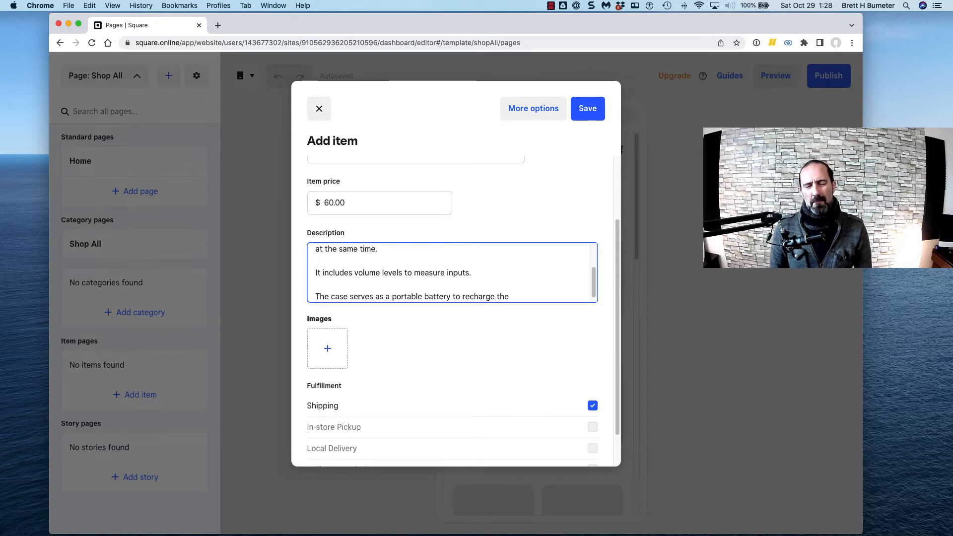
type("lapel/lave")
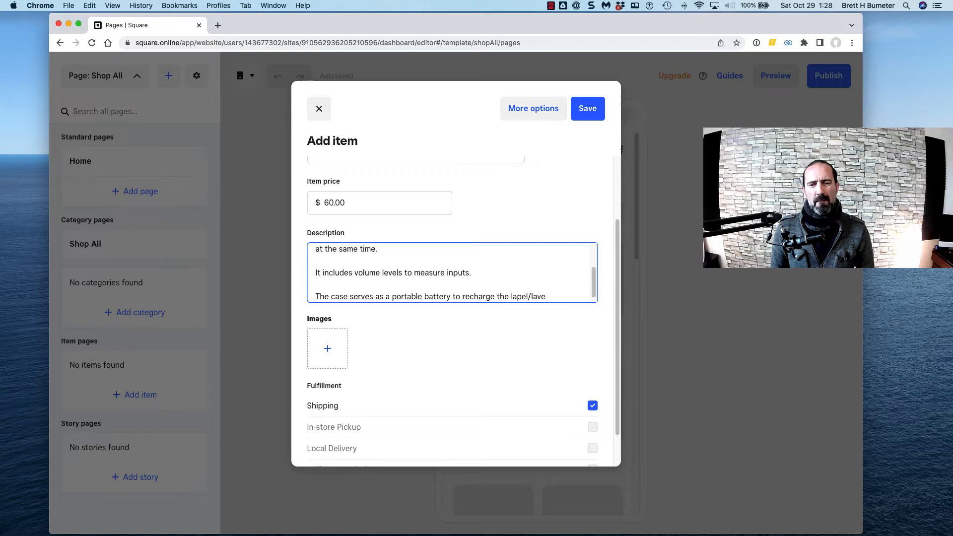
key("BackSpace")
type("al")
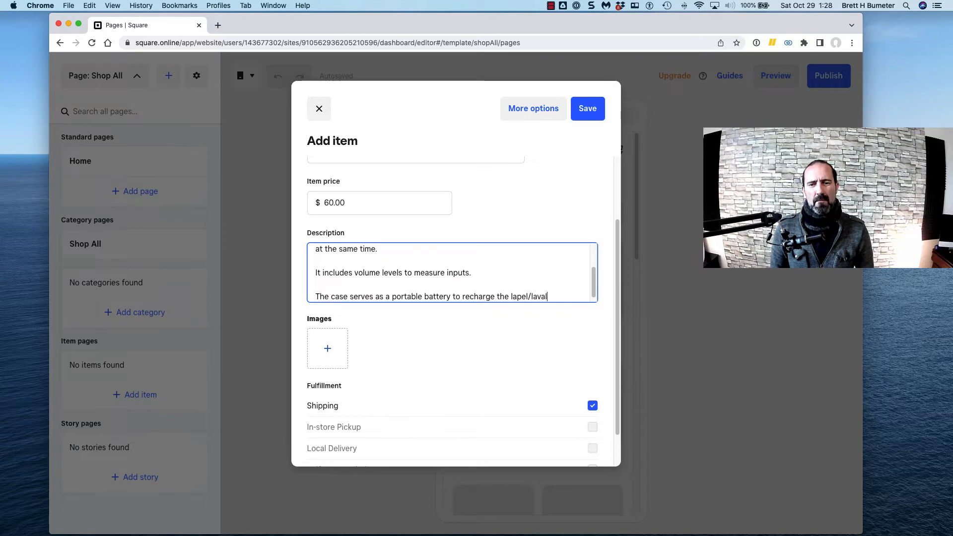
type("ier microphones.")
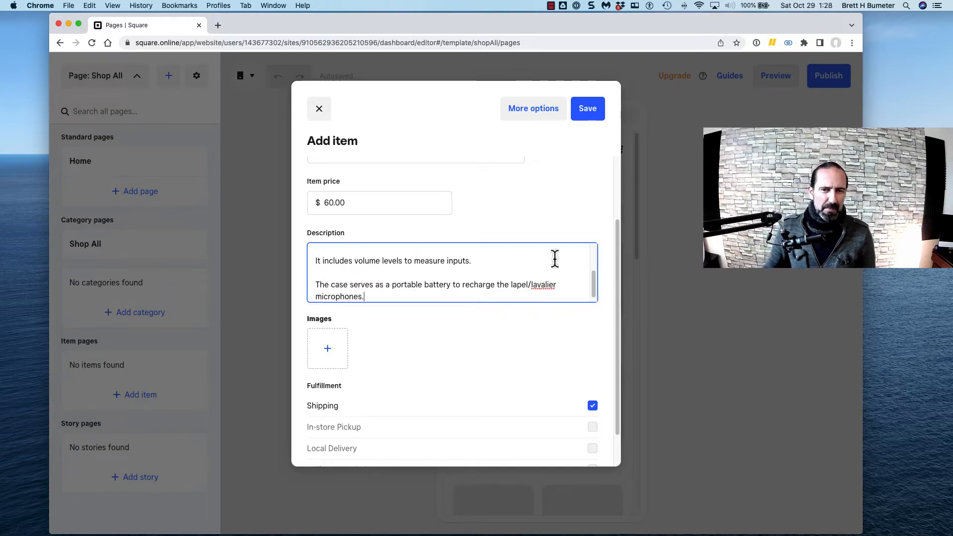
Review the finished item description and check the spelling options for the flagged word "lavalier" in the last paragraph
scroll(546, 287, "down", 1)
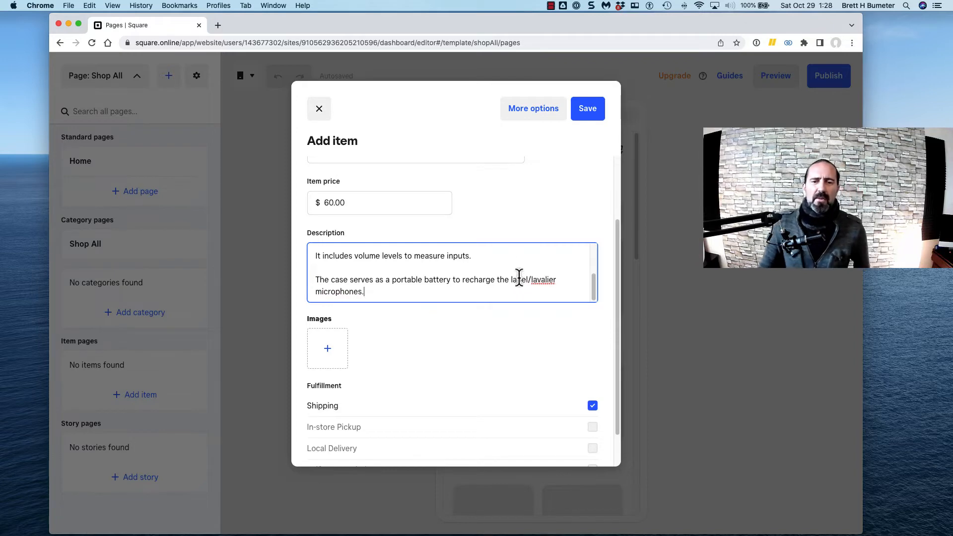
scroll(557, 298, "up", 10)
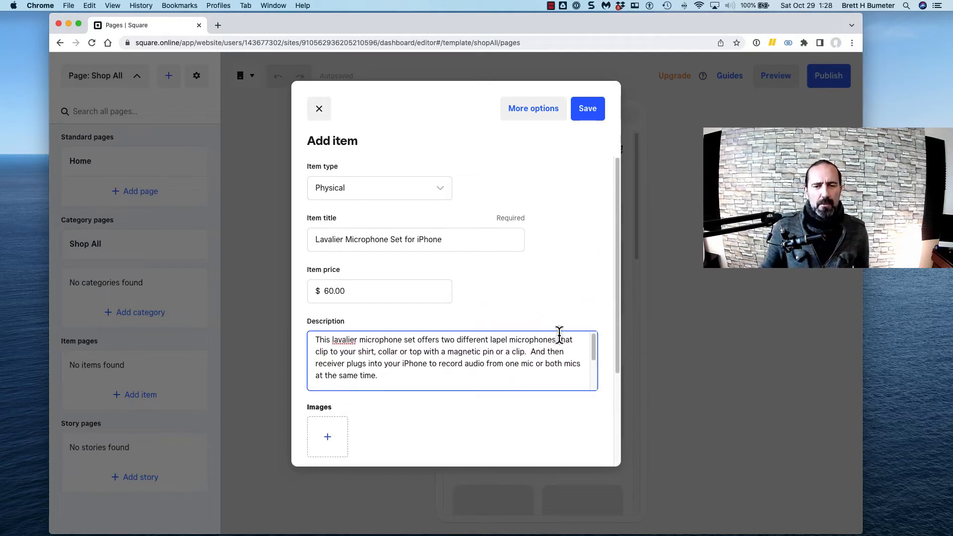
scroll(551, 338, "down", 5)
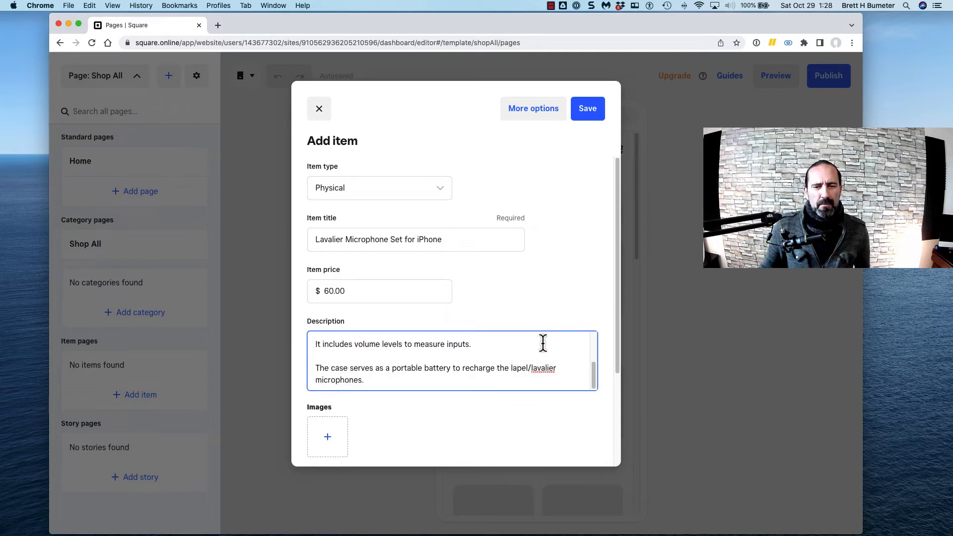
right_click(546, 369)
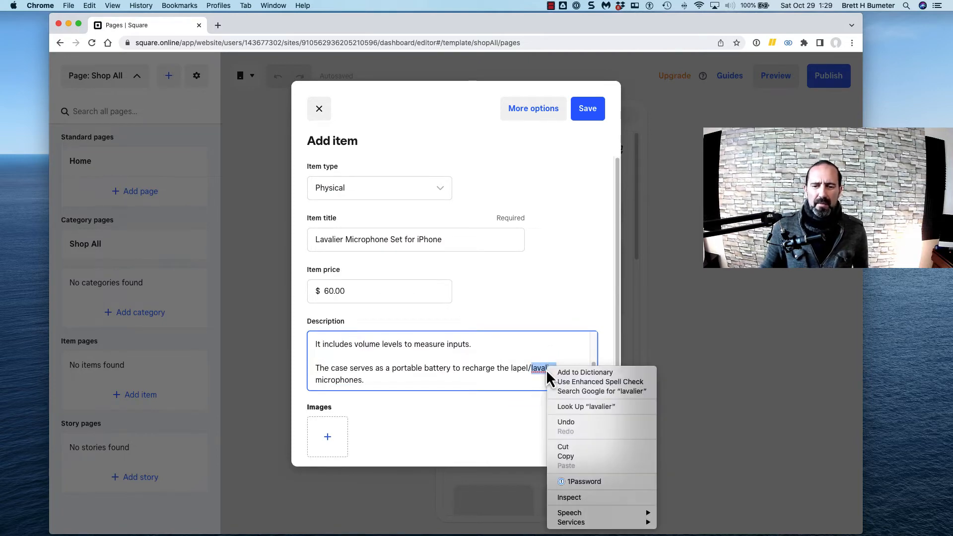
left_click(495, 364)
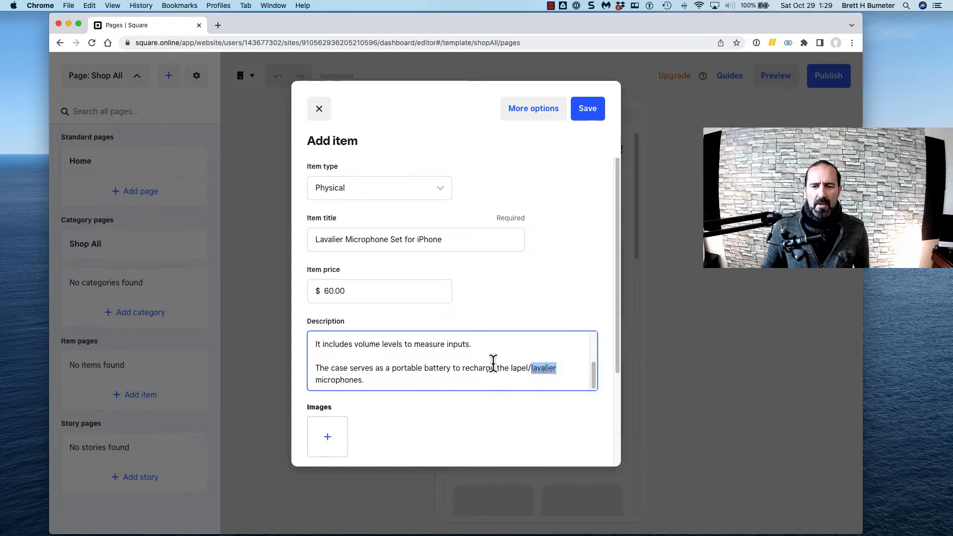
Save the new Lavalier Microphone Set for iPhone item with Shipping as its fulfillment method
scroll(502, 366, "down", 2)
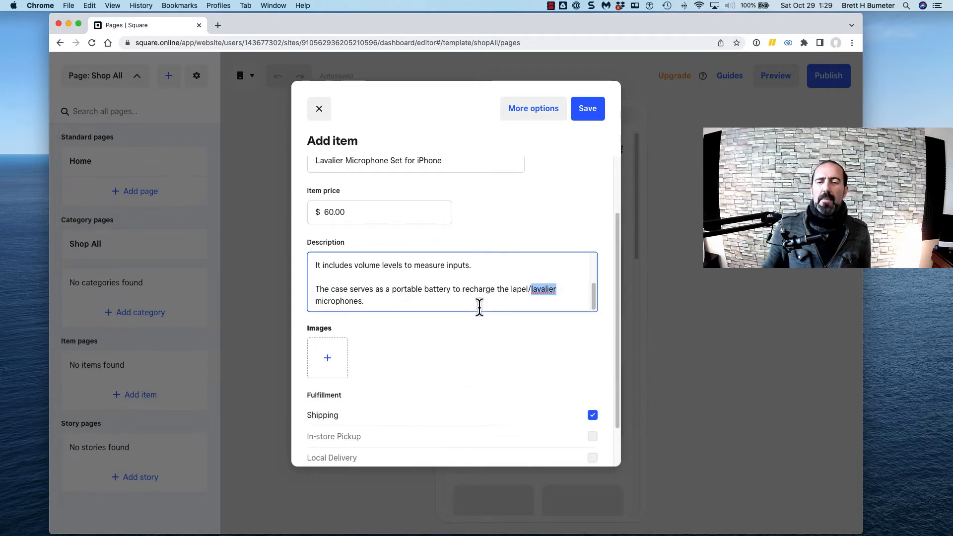
scroll(482, 317, "down", 2)
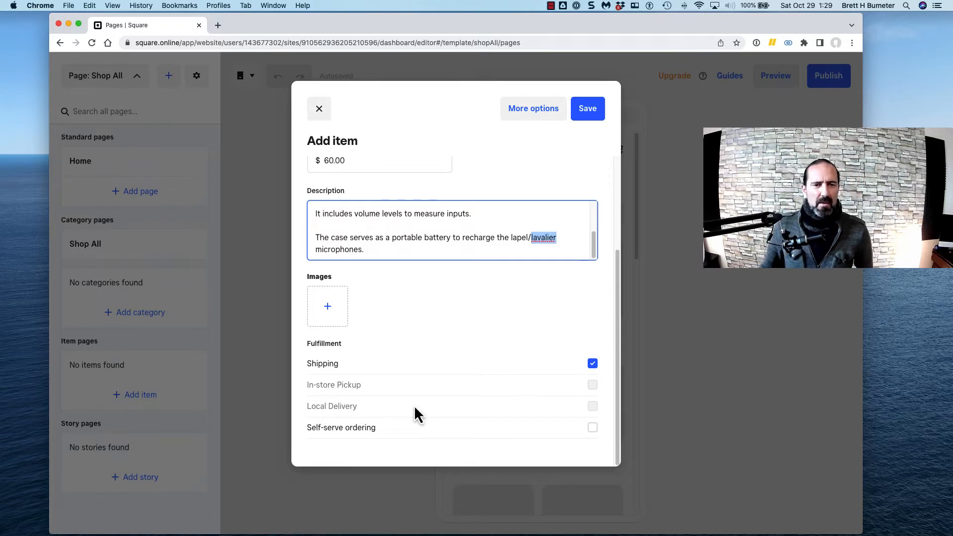
left_click(590, 113)
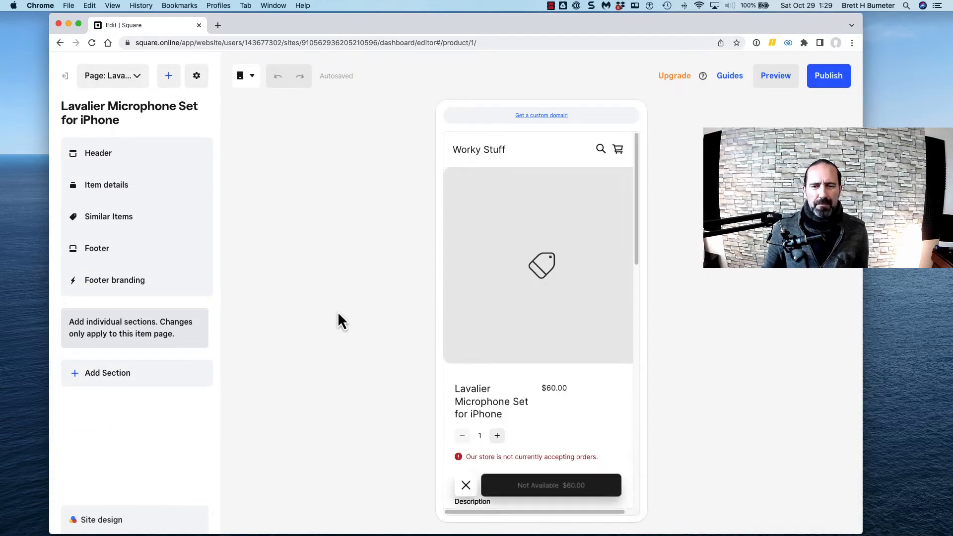
Review the new item's page in the mobile preview, from the description and similar items down to the footer
scroll(603, 390, "down", 3)
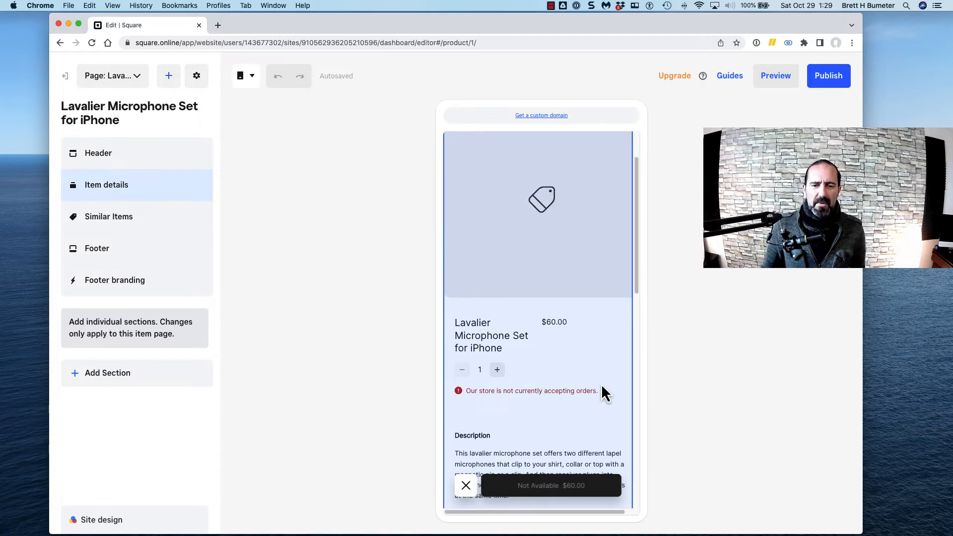
scroll(602, 400, "down", 8)
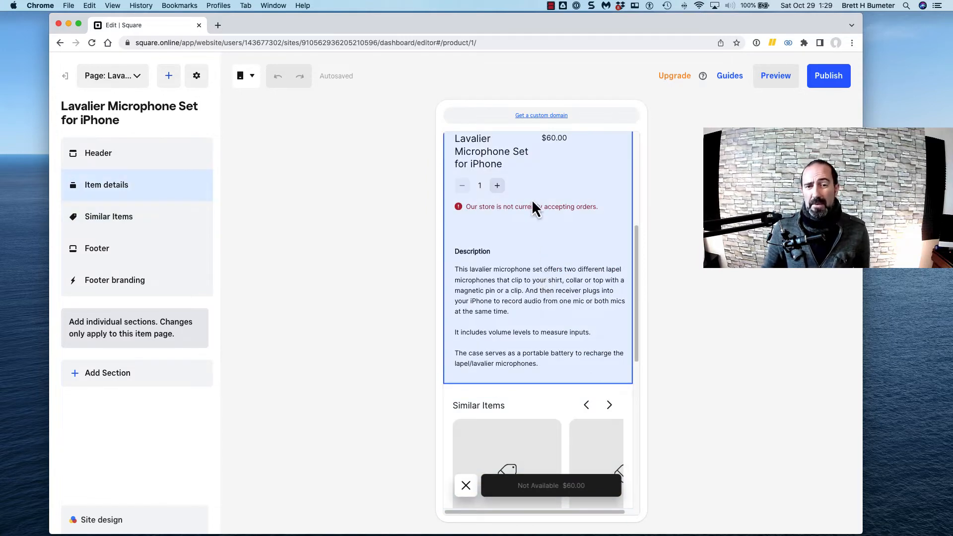
scroll(503, 226, "down", 15)
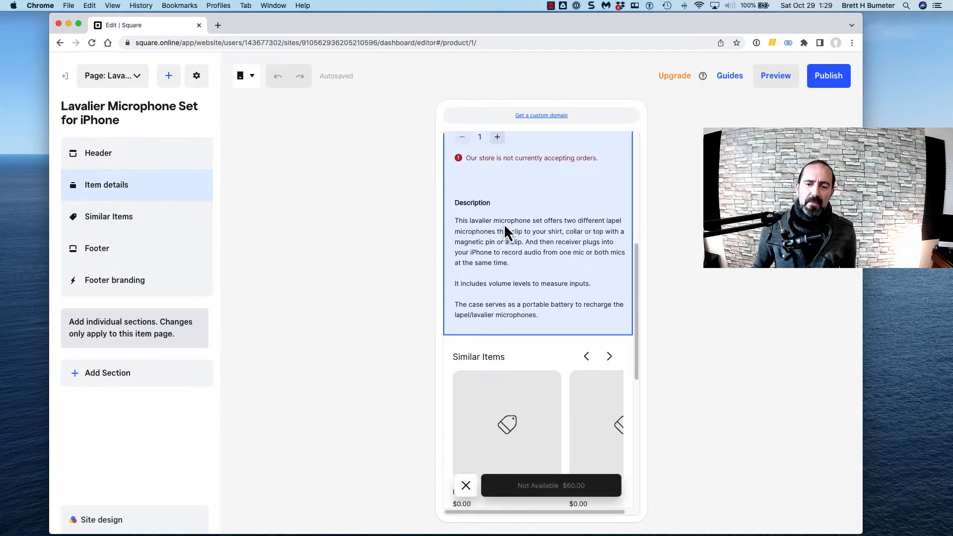
scroll(517, 260, "up", 15)
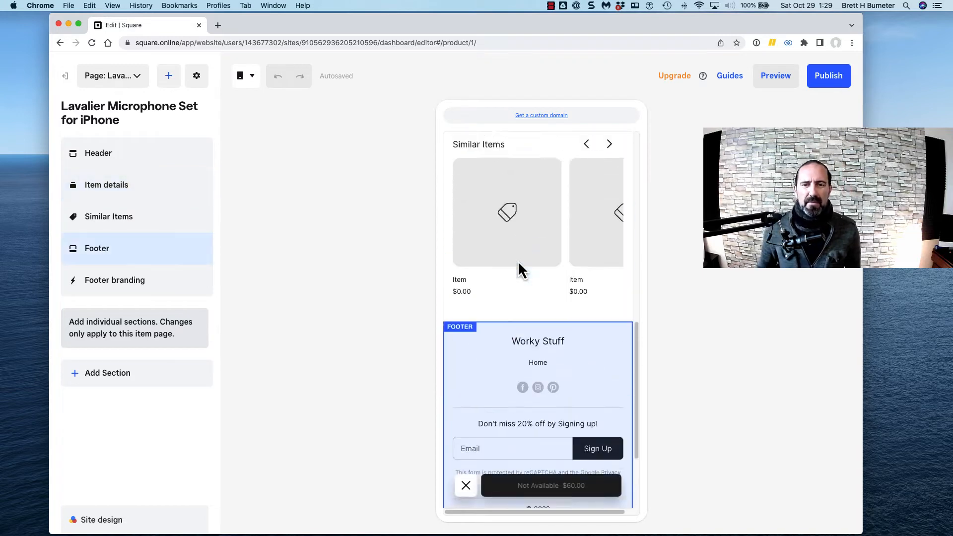
scroll(519, 261, "up", 4)
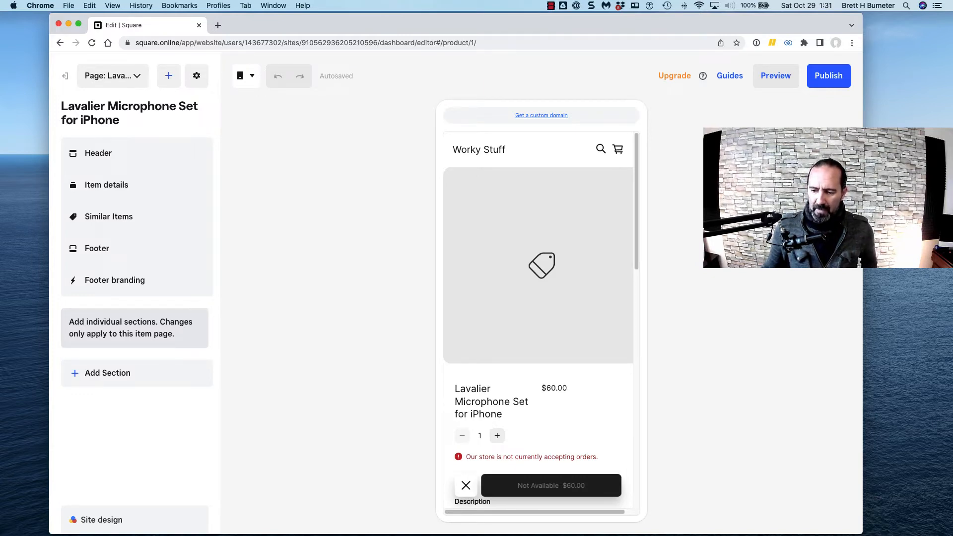
Try to add the photo IMG_0825.JPG directly to the item's image placeholder in the page preview
left_click_drag(7, 20, 602, 269)
left_click_drag(533, 293, 549, 256)
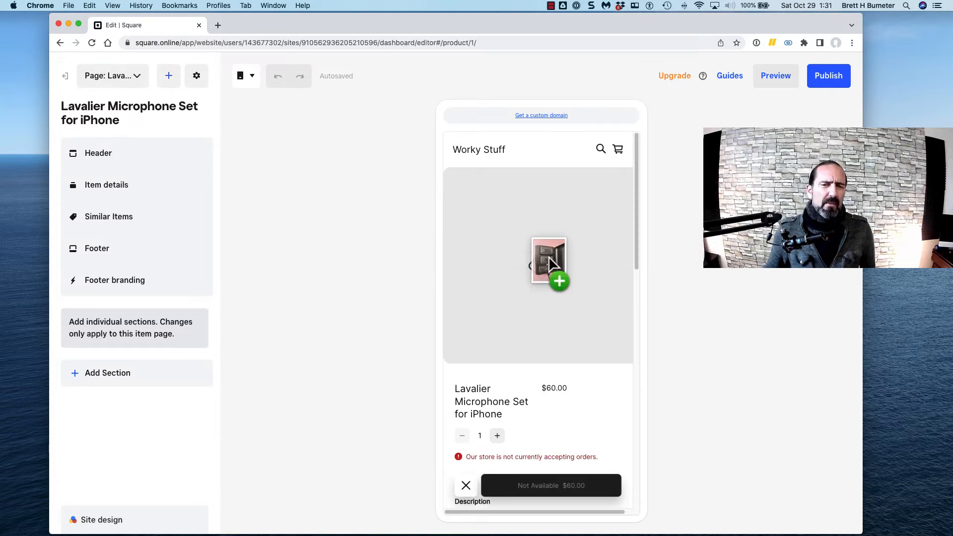
left_click_drag(549, 256, 548, 262)
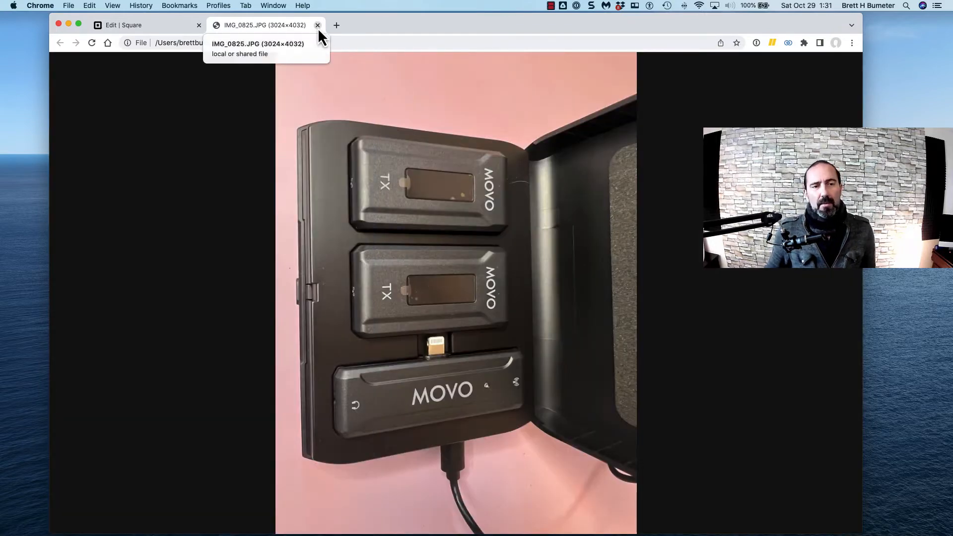
left_click(317, 25)
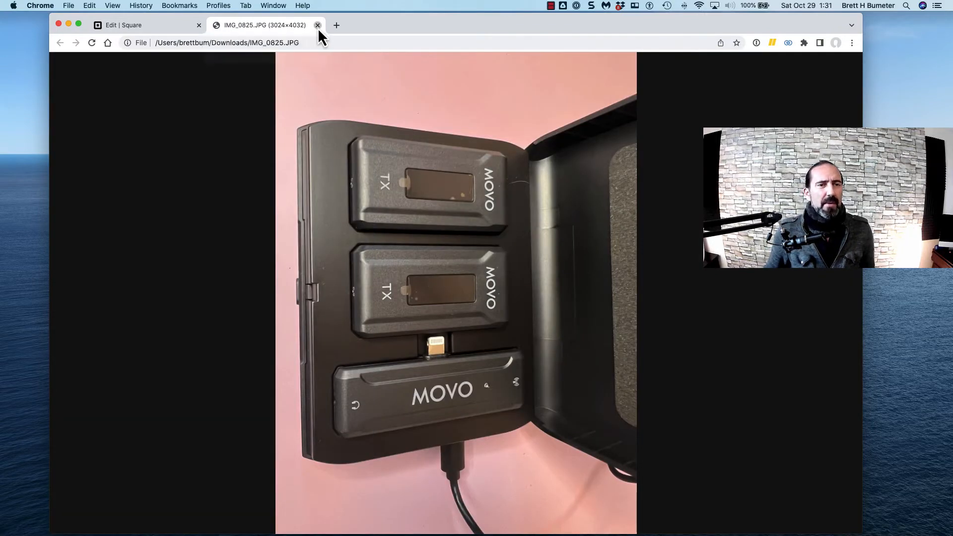
Open the microphone set's item details for editing from its item page, dismissing the notice about style changes
left_click(552, 272)
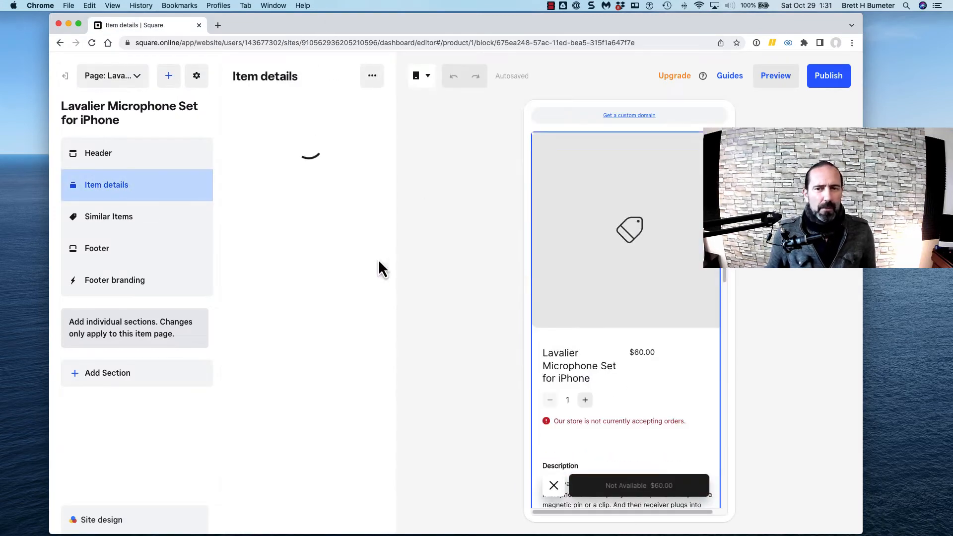
left_click(613, 362)
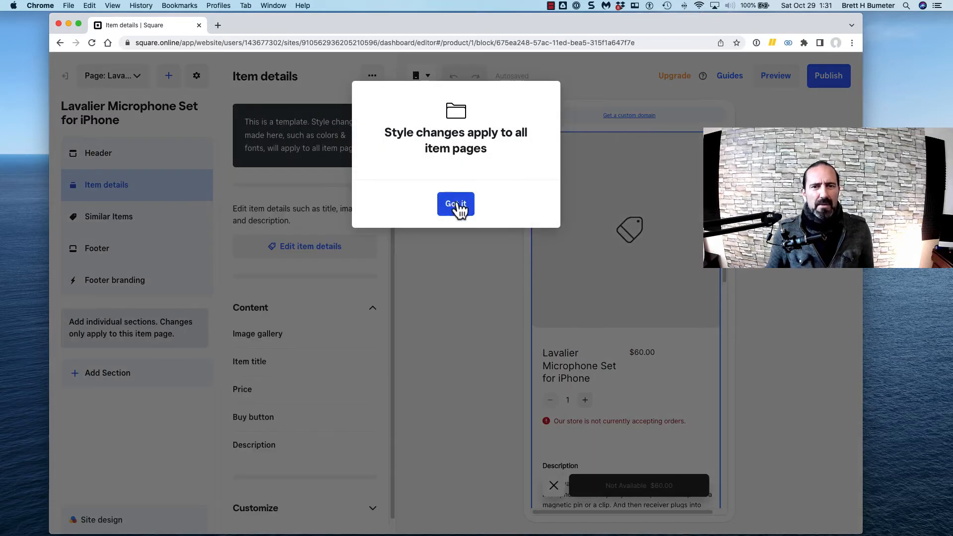
left_click(456, 204)
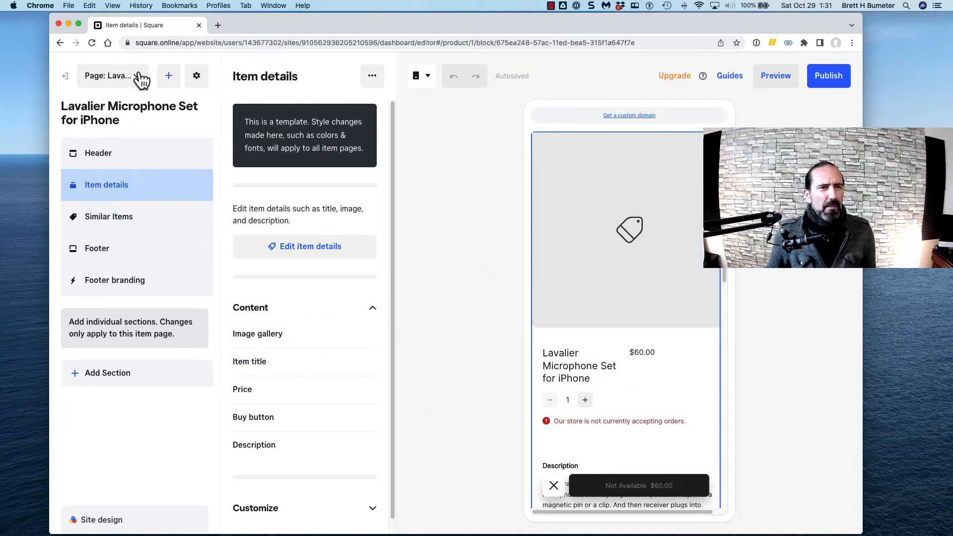
left_click(138, 77)
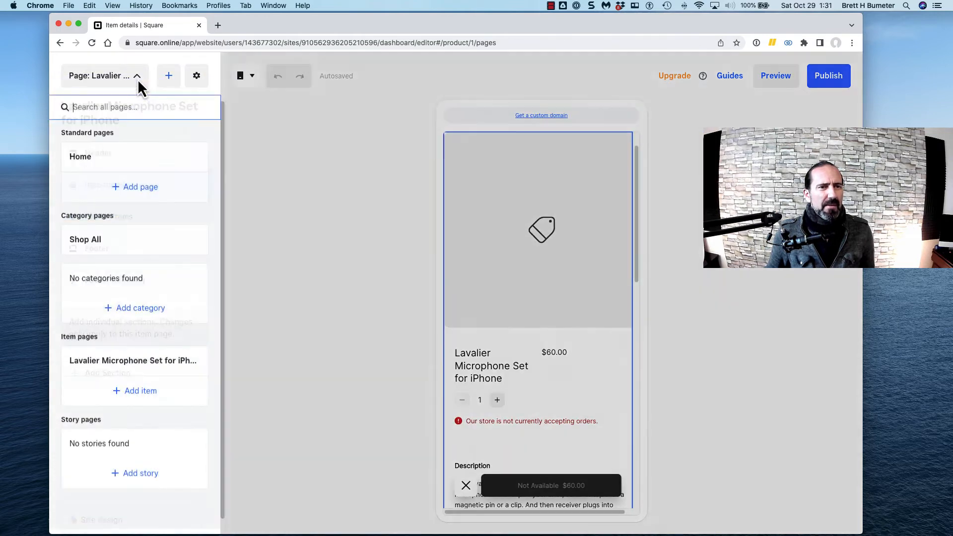
left_click(139, 370)
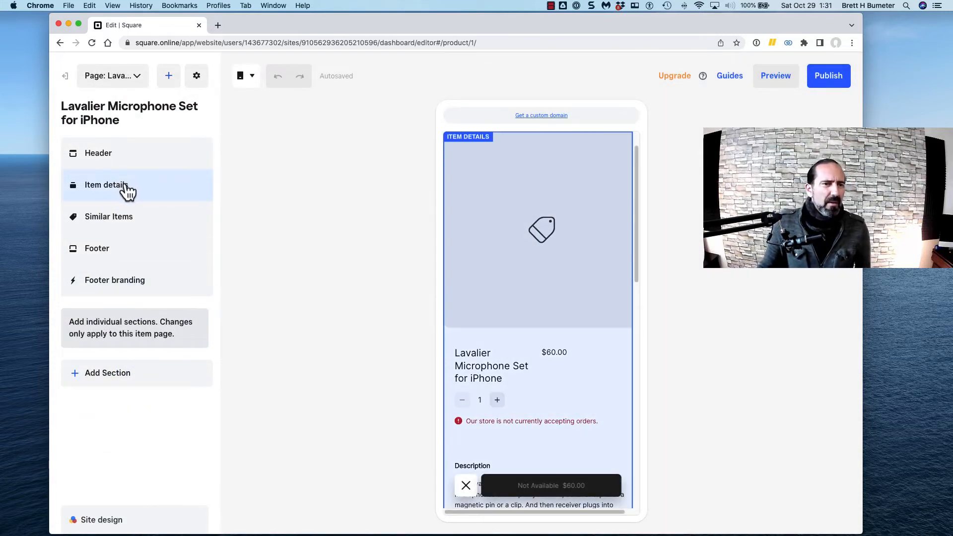
left_click(123, 195)
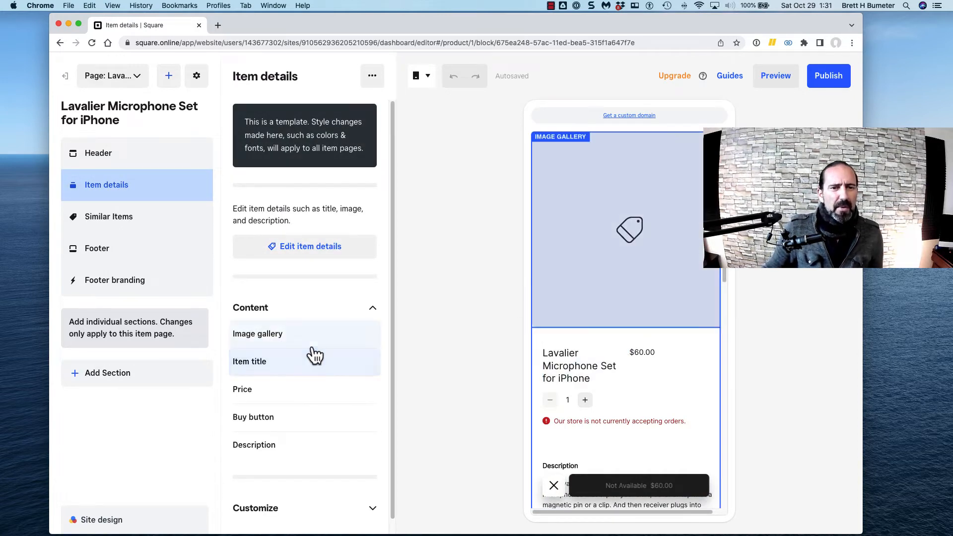
left_click(315, 247)
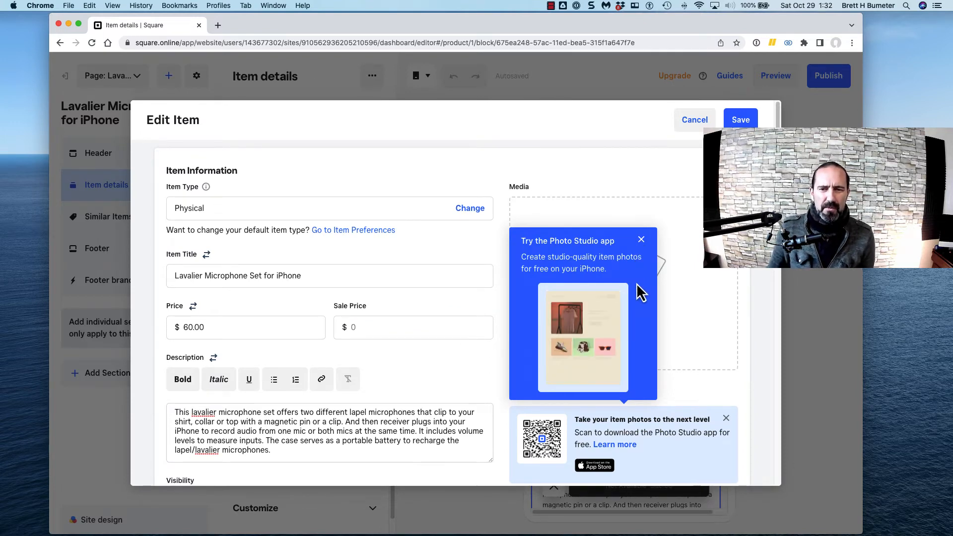
Dismiss the Photo Studio promotion and upload the photo of the open microphone case to the item's media
scroll(672, 424, "down", 3)
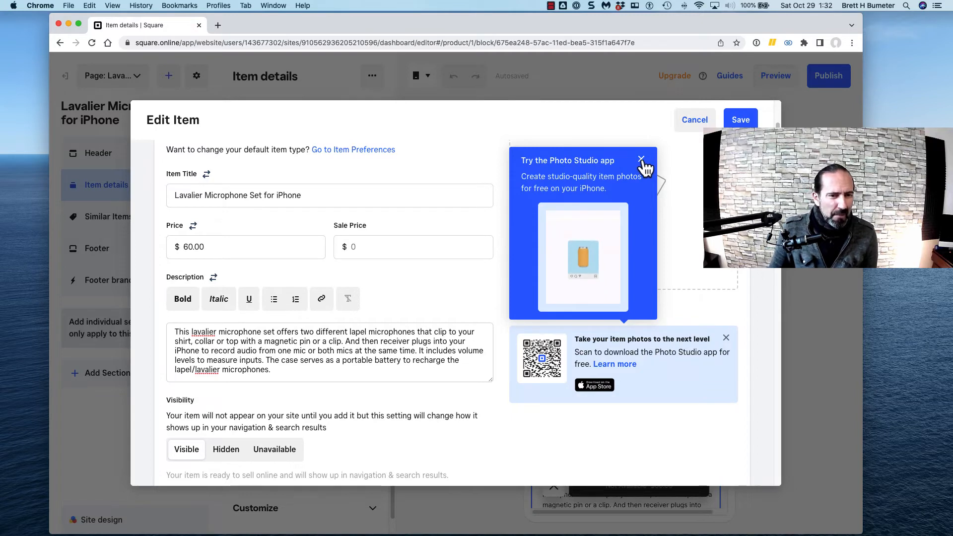
left_click(641, 159)
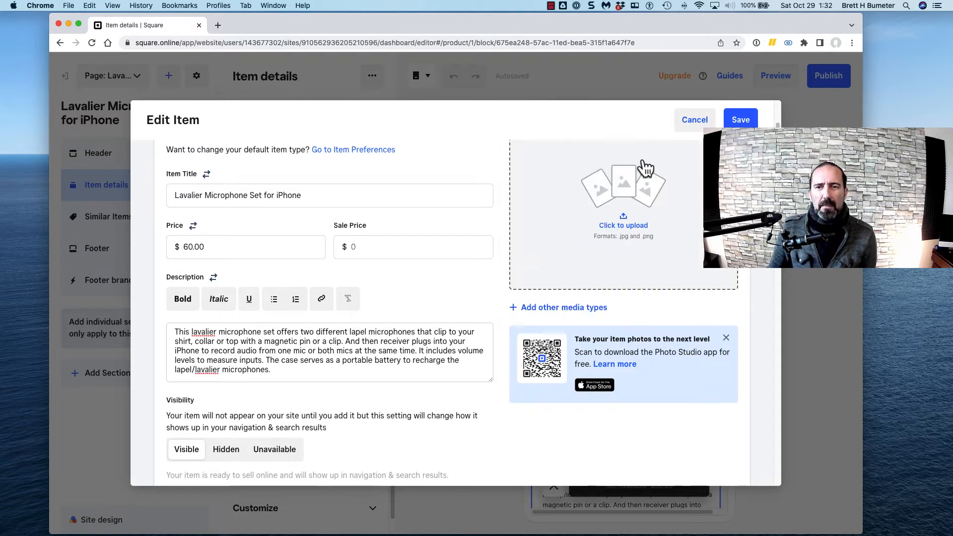
scroll(658, 256, "up", 3)
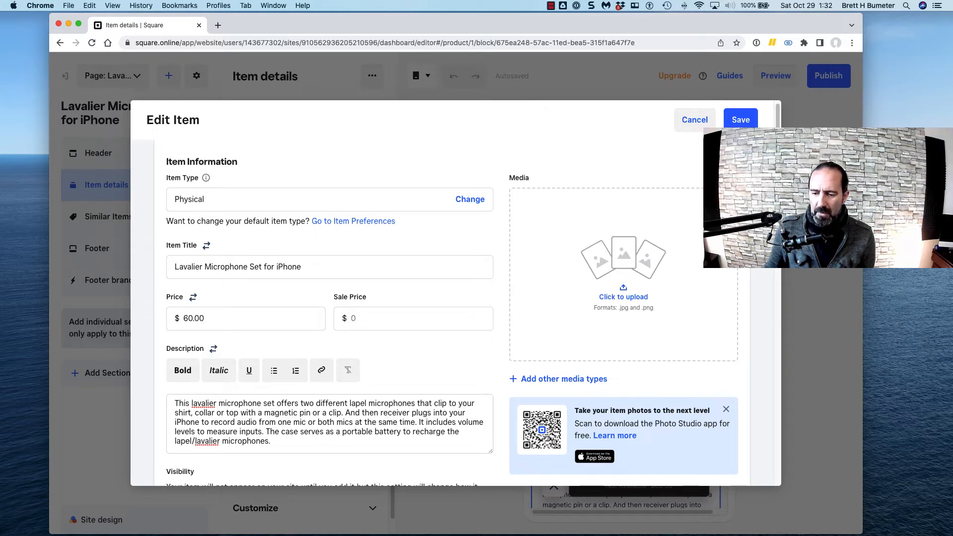
left_click_drag(0, 318, 623, 262)
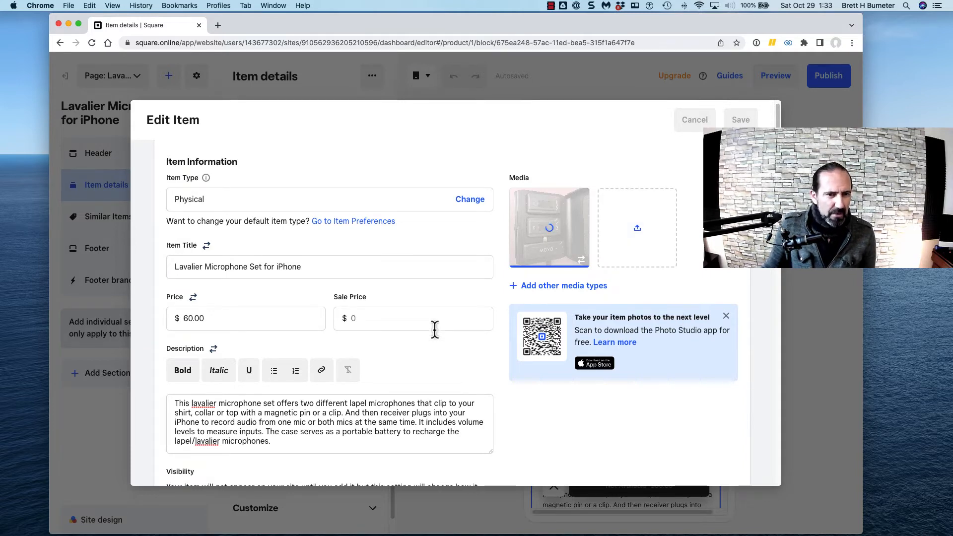
left_click(403, 318)
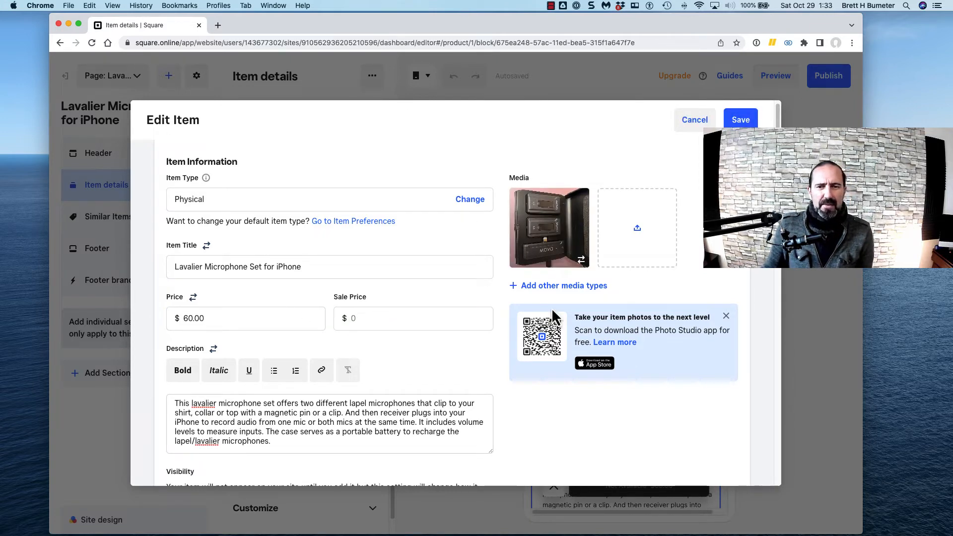
Enable Pickup and Local Delivery alongside Shipping as fulfillment methods for the microphone set
scroll(512, 477, "down", 5)
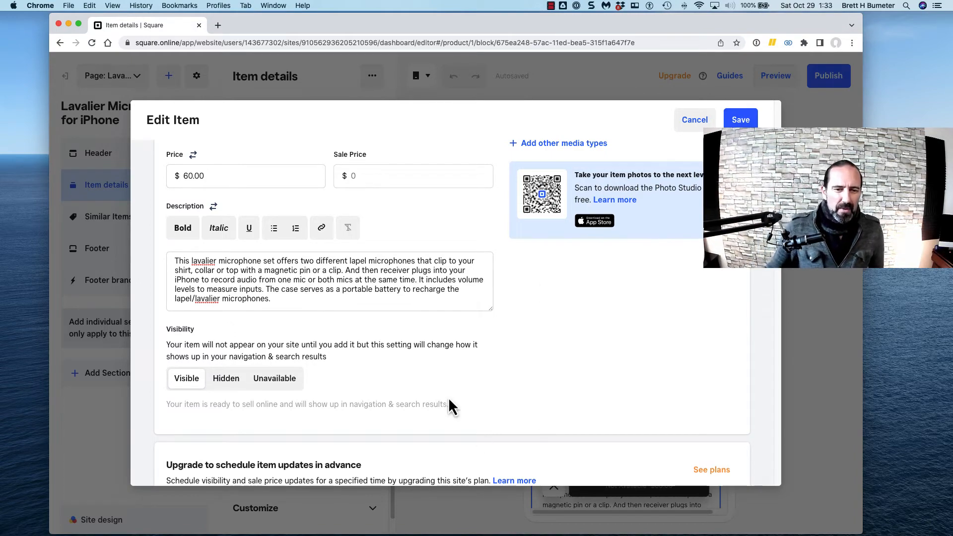
scroll(543, 402, "down", 10)
scroll(543, 401, "up", 6)
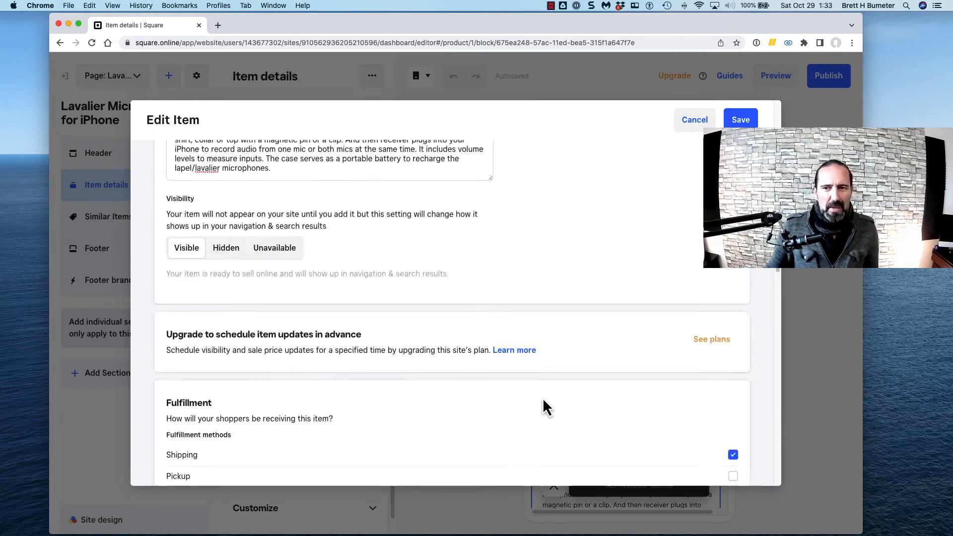
scroll(543, 398, "up", 5)
scroll(544, 399, "down", 9)
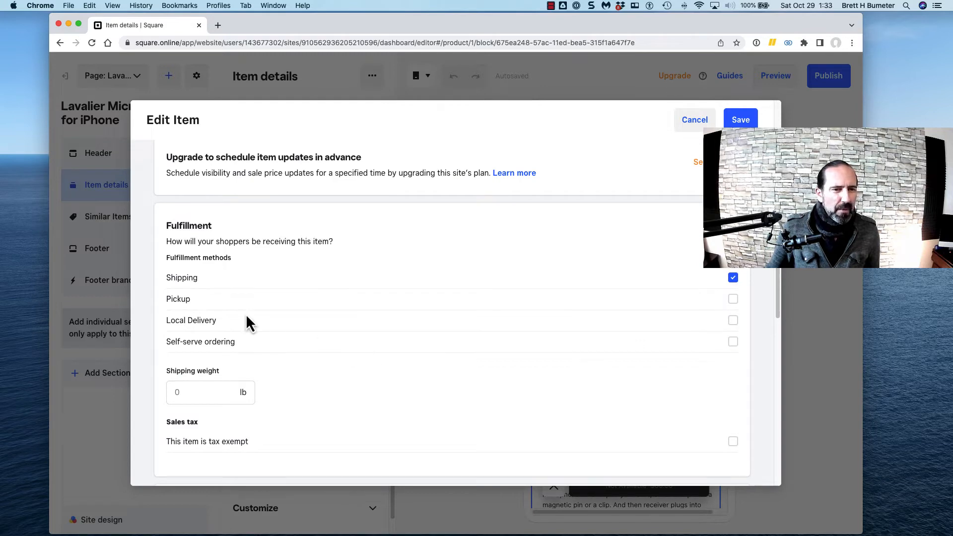
left_click(732, 299)
scroll(511, 360, "down", 2)
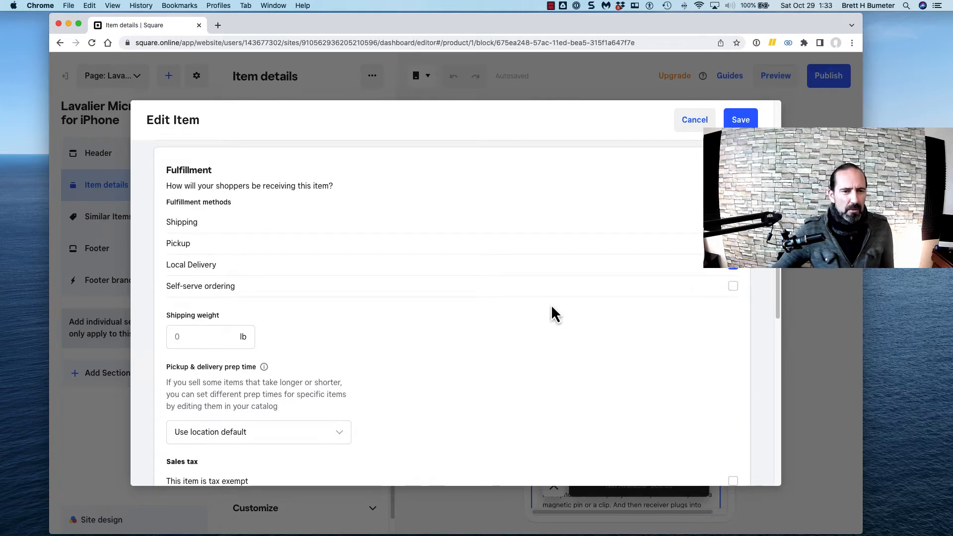
scroll(550, 307, "down", 5)
scroll(539, 228, "up", 6)
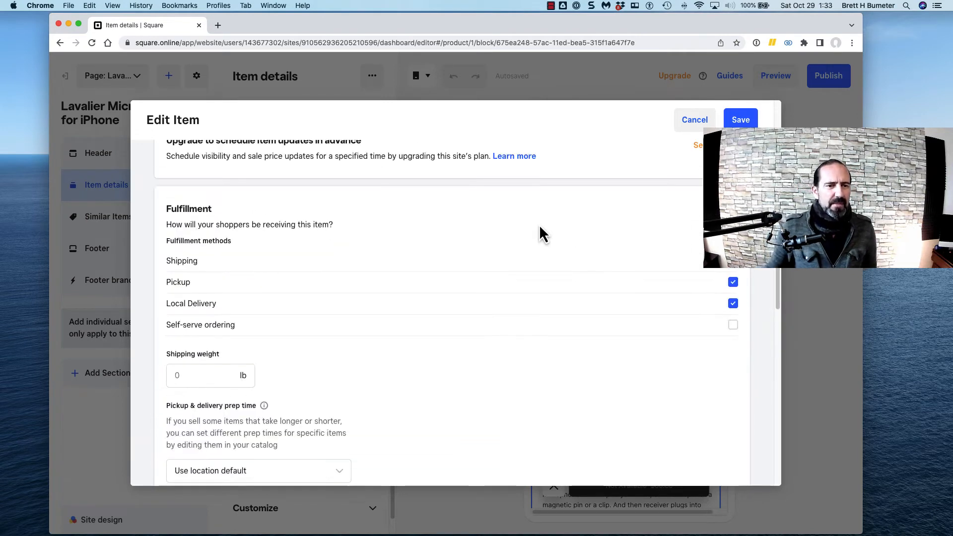
left_click(734, 325)
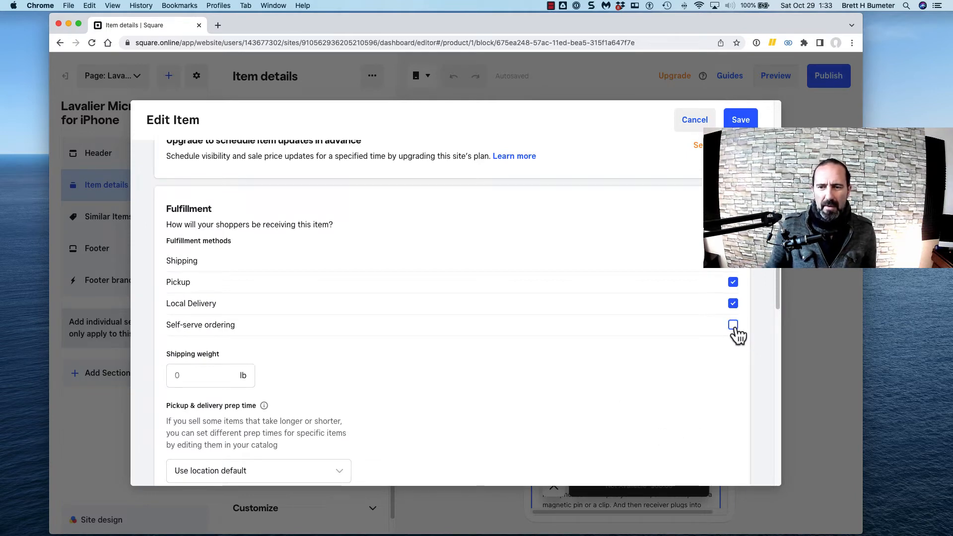
Set the item's pickup and delivery prep time to 1 business day
scroll(579, 375, "down", 5)
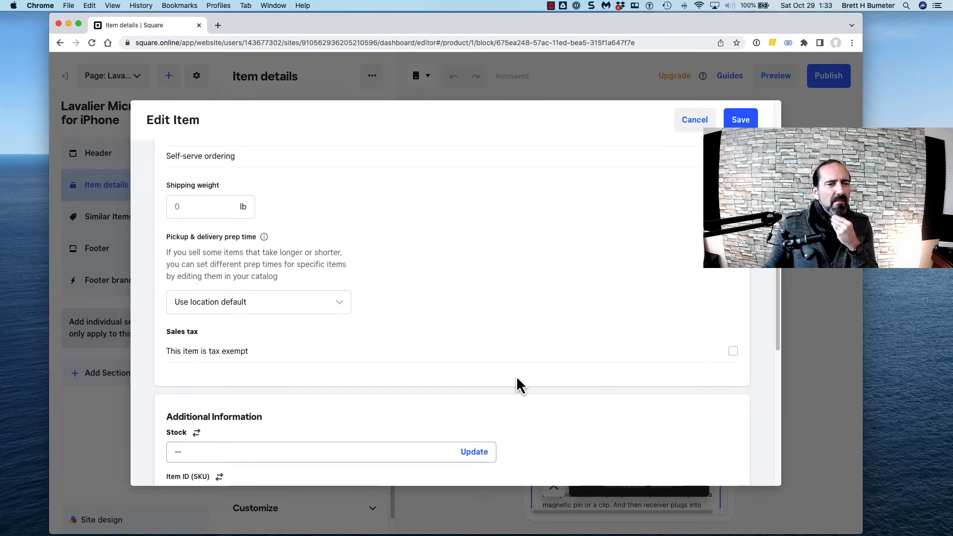
left_click(343, 310)
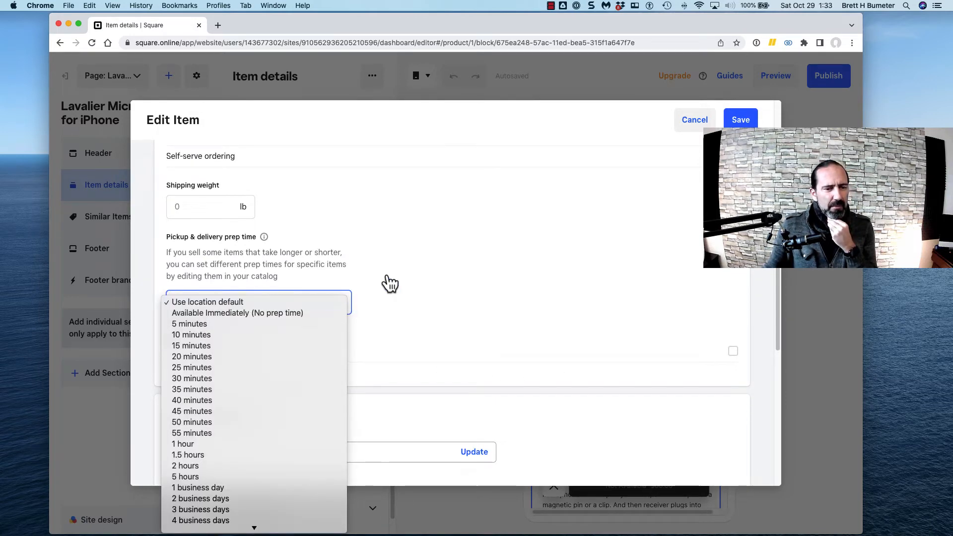
scroll(288, 435, "down", 3)
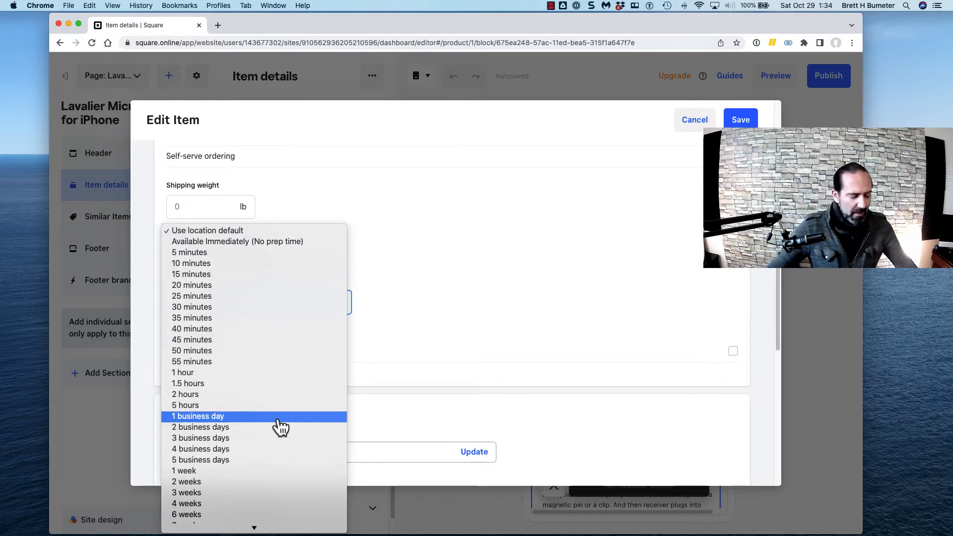
scroll(279, 427, "down", 2)
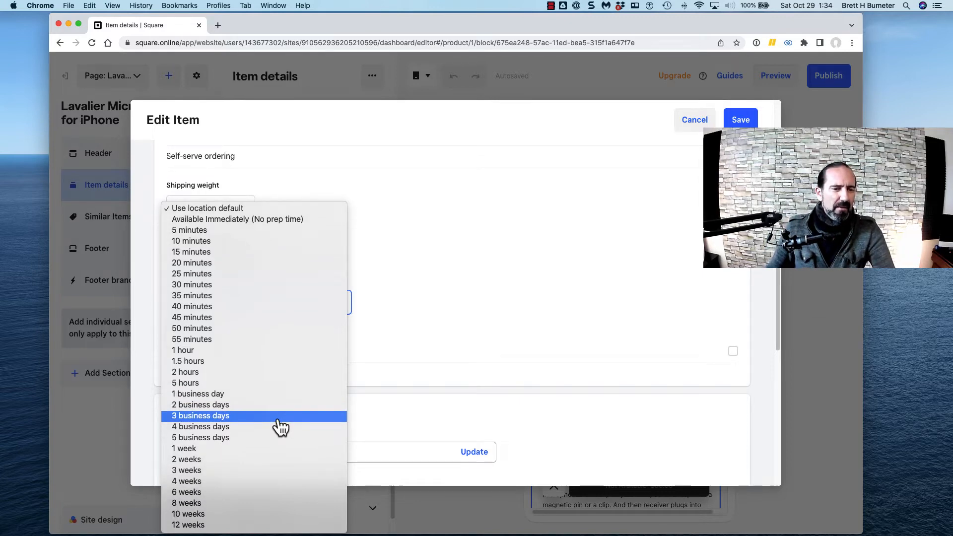
left_click(260, 394)
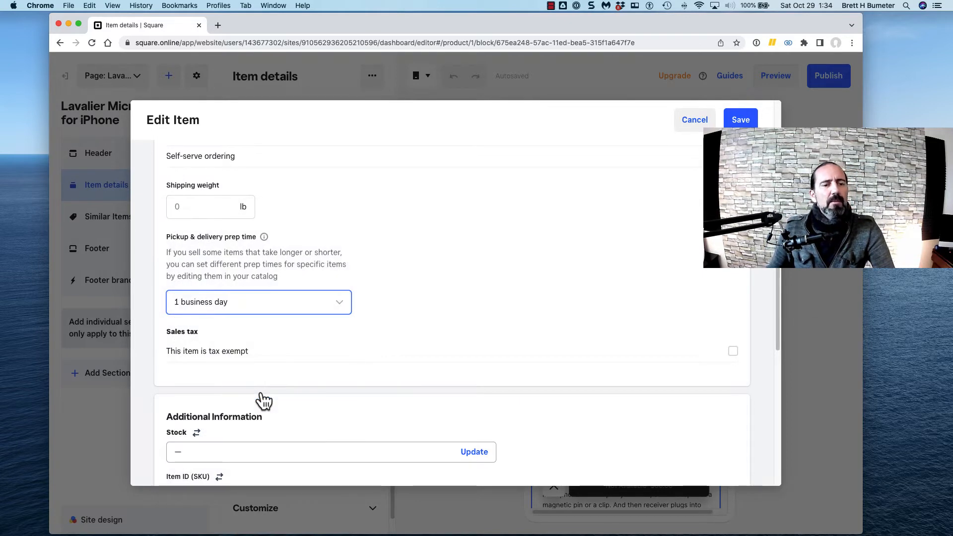
scroll(630, 325, "down", 4)
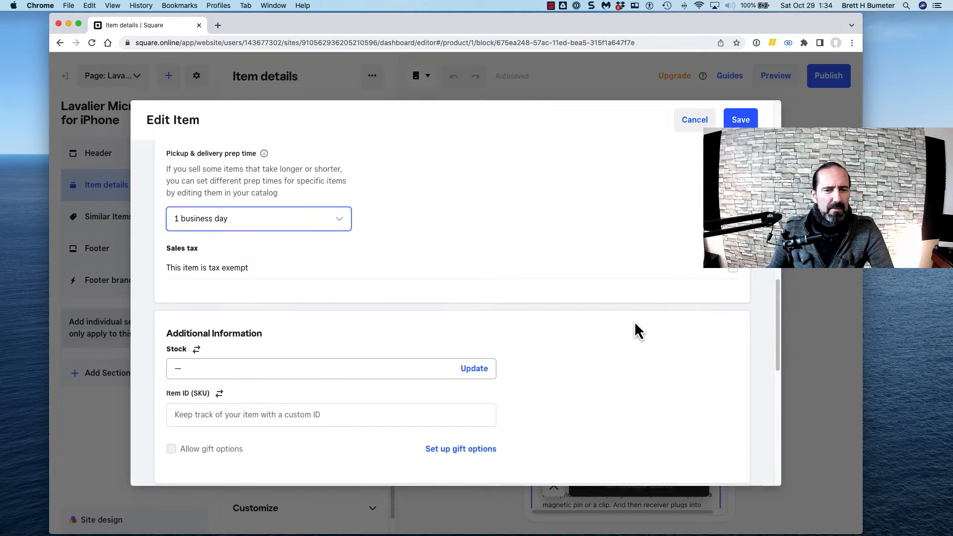
Review the microphone set's remaining settings, including stock, variations, modifiers and SEO, and save the item
scroll(634, 321, "down", 2)
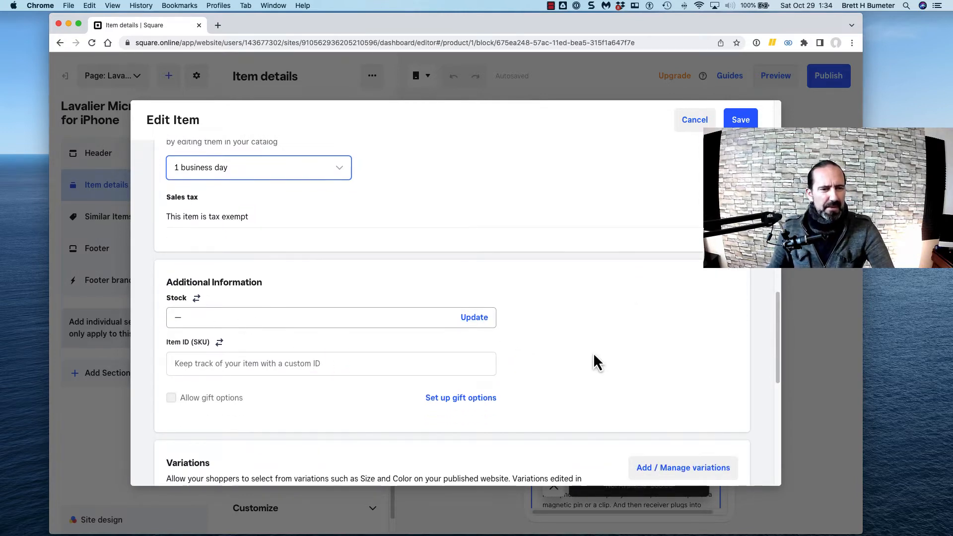
scroll(622, 373, "down", 4)
scroll(625, 376, "down", 10)
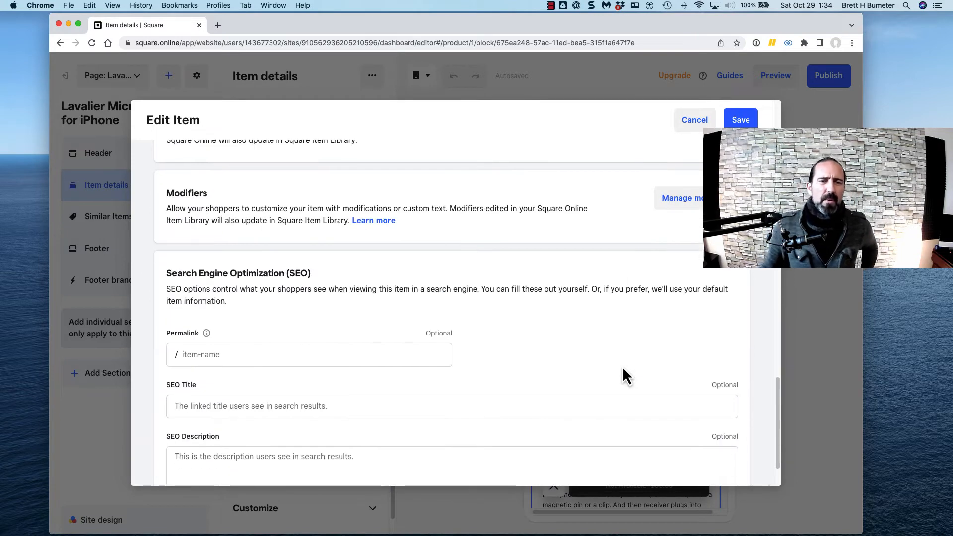
scroll(625, 376, "down", 10)
scroll(623, 370, "down", 10)
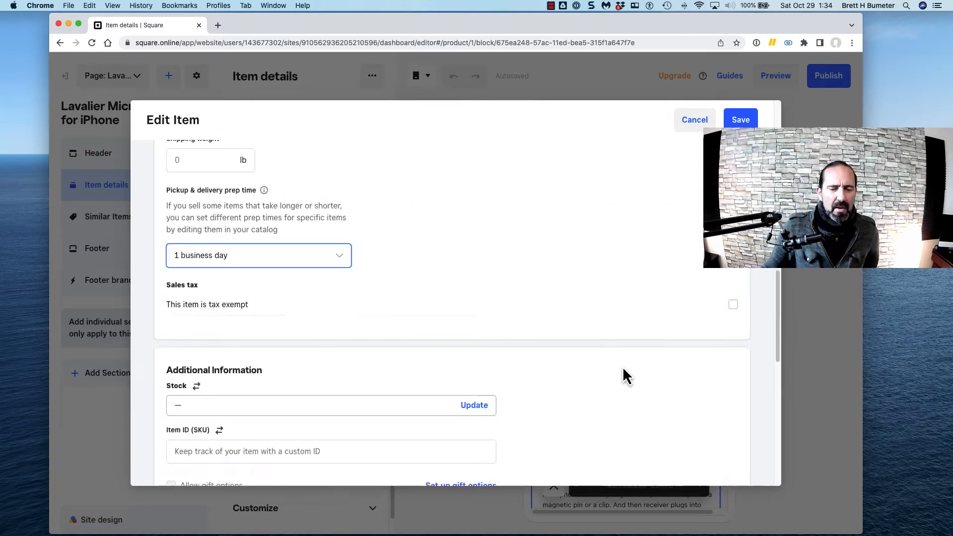
left_click(343, 343)
scroll(481, 341, "up", 15)
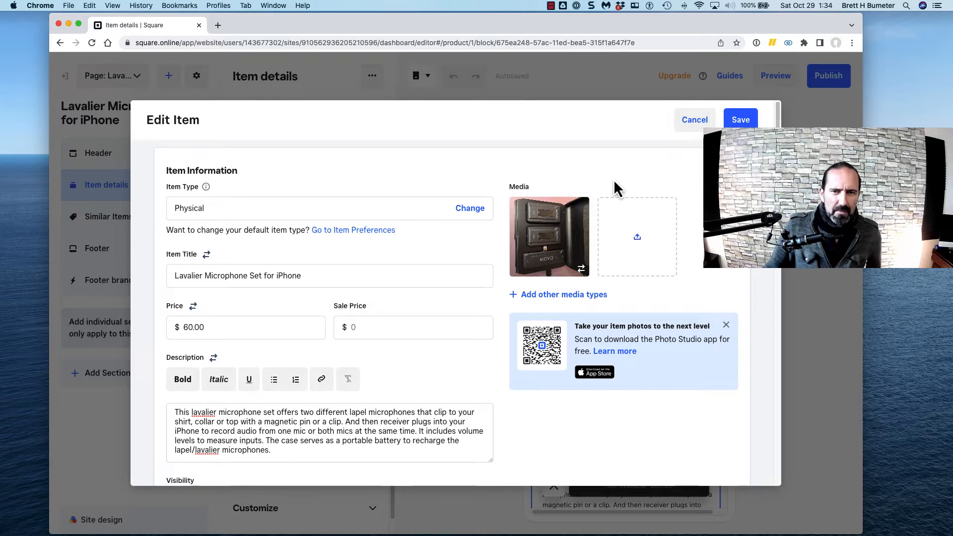
left_click(740, 120)
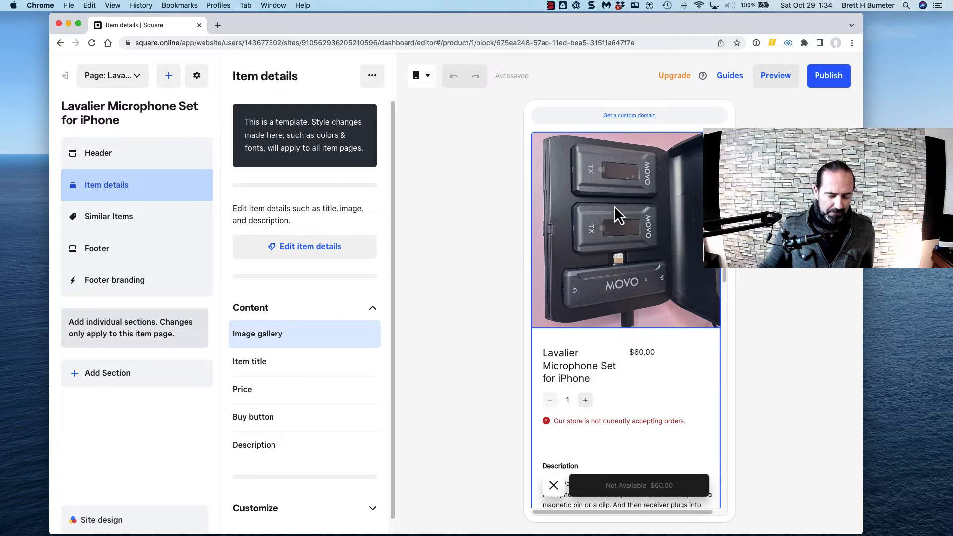
Examine the microphone set's mobile page preview from header to footer, checking the photo, title, price, description and similar items
scroll(725, 314, "down", 5)
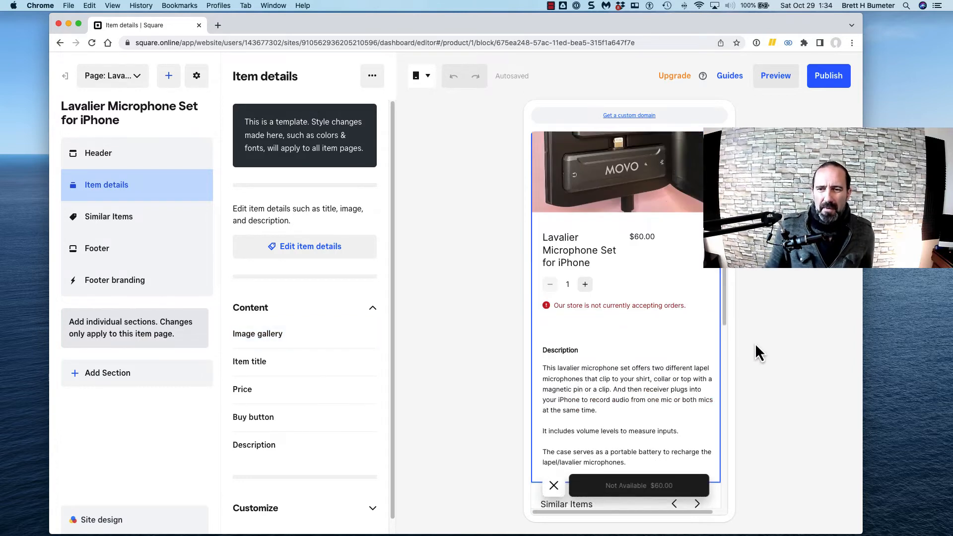
scroll(762, 366, "up", 5)
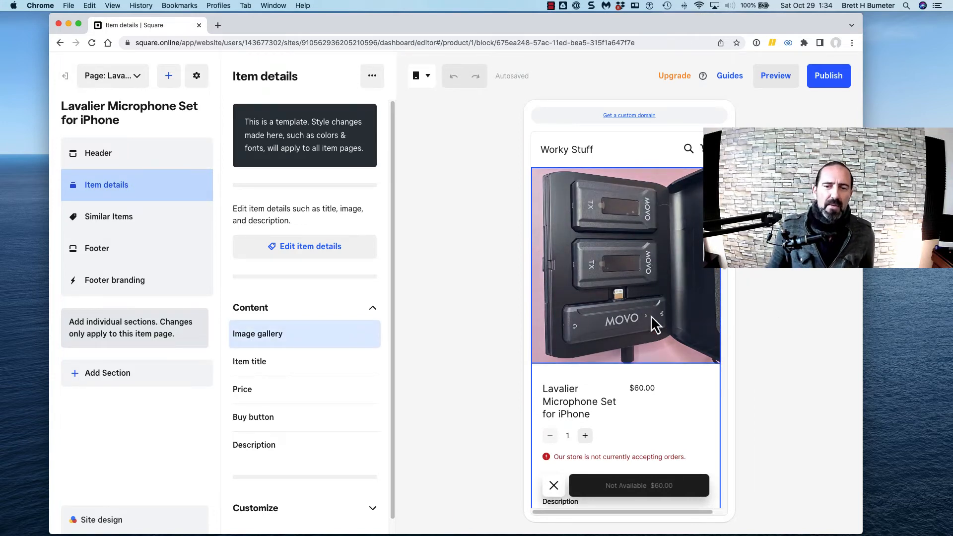
scroll(739, 404, "down", 5)
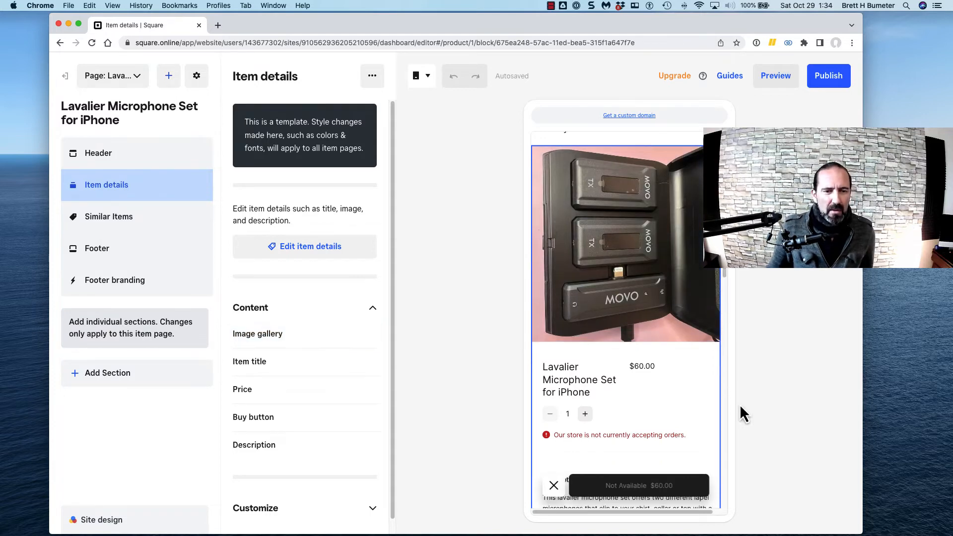
scroll(751, 421, "up", 3)
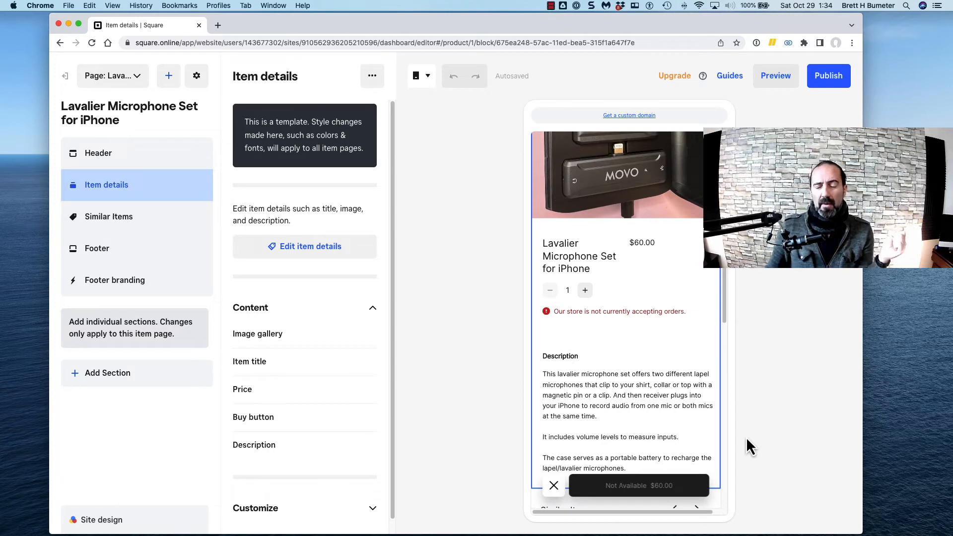
scroll(746, 437, "up", 4)
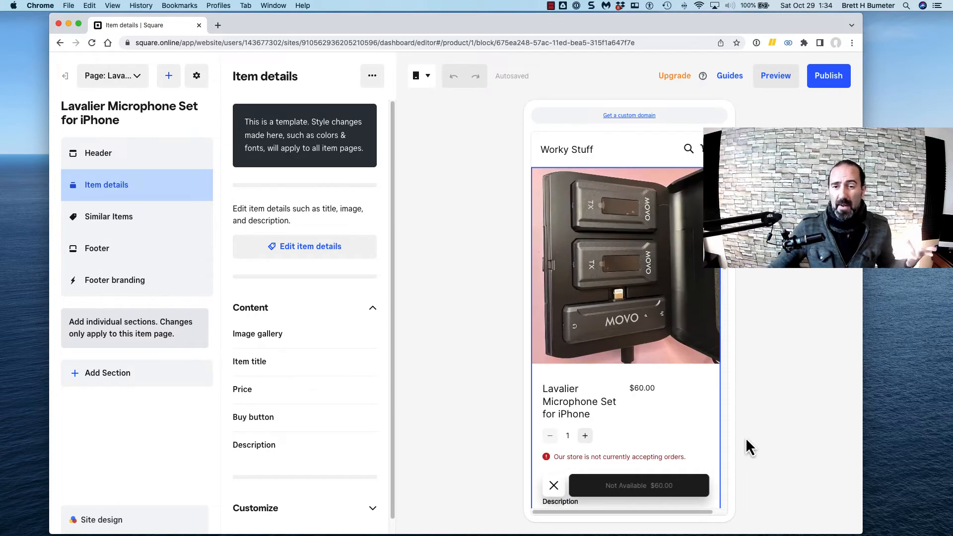
scroll(745, 434, "down", 3)
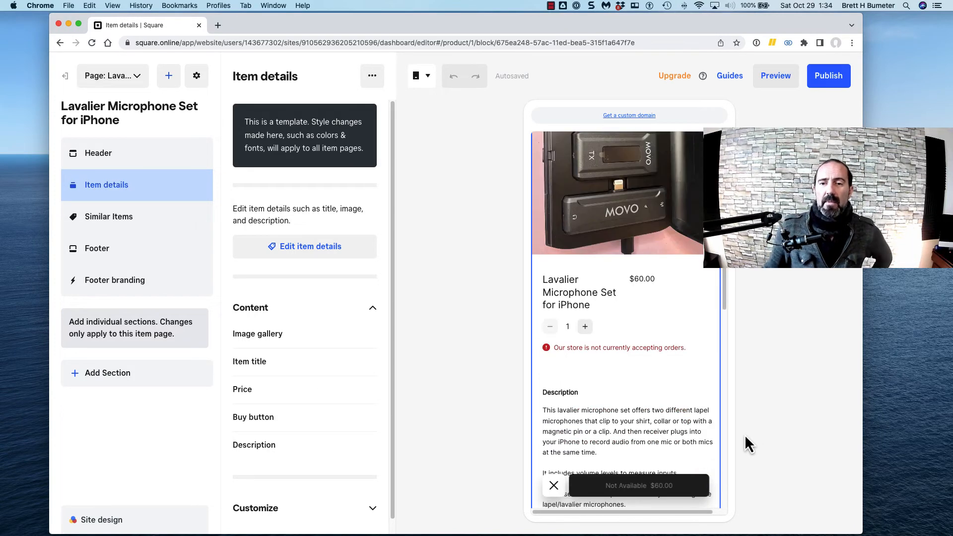
scroll(645, 274, "up", 3)
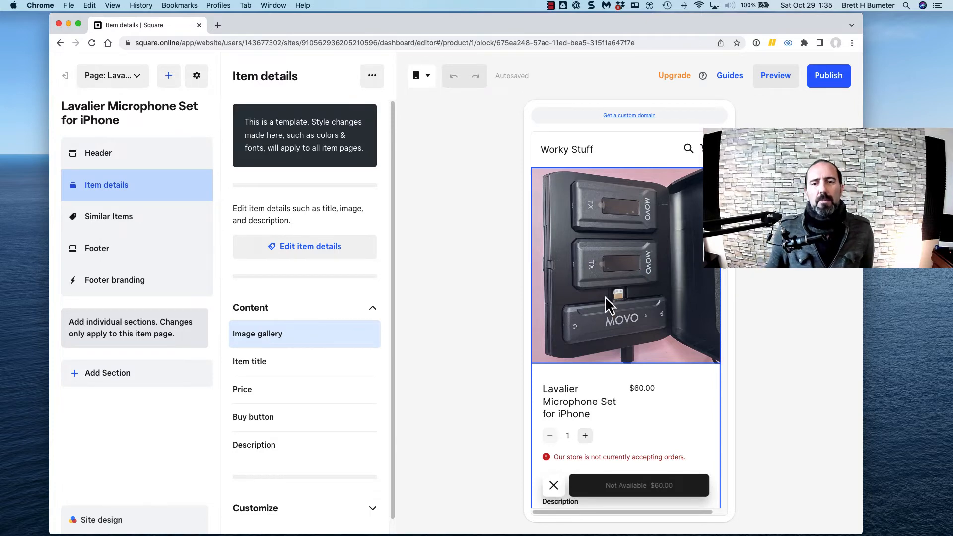
scroll(660, 295, "down", 3)
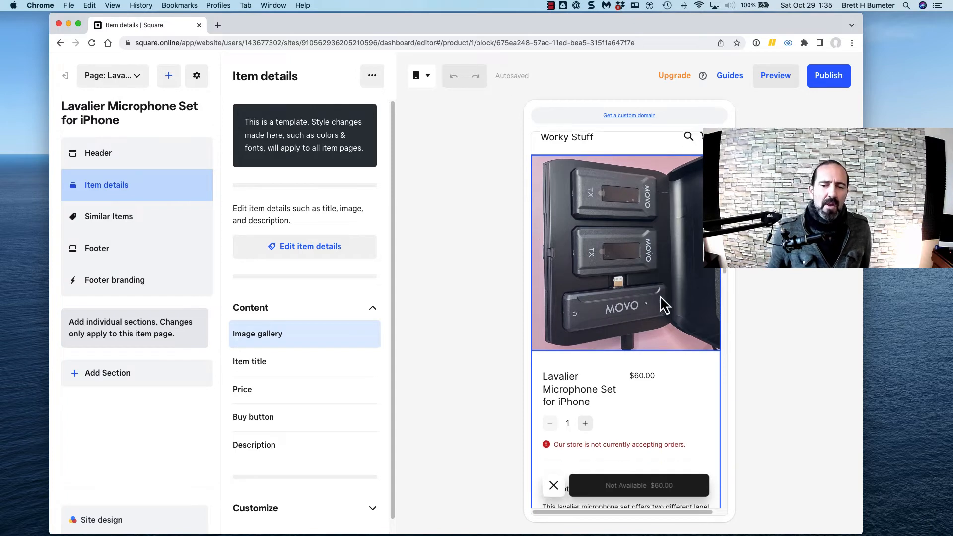
scroll(691, 304, "up", 3)
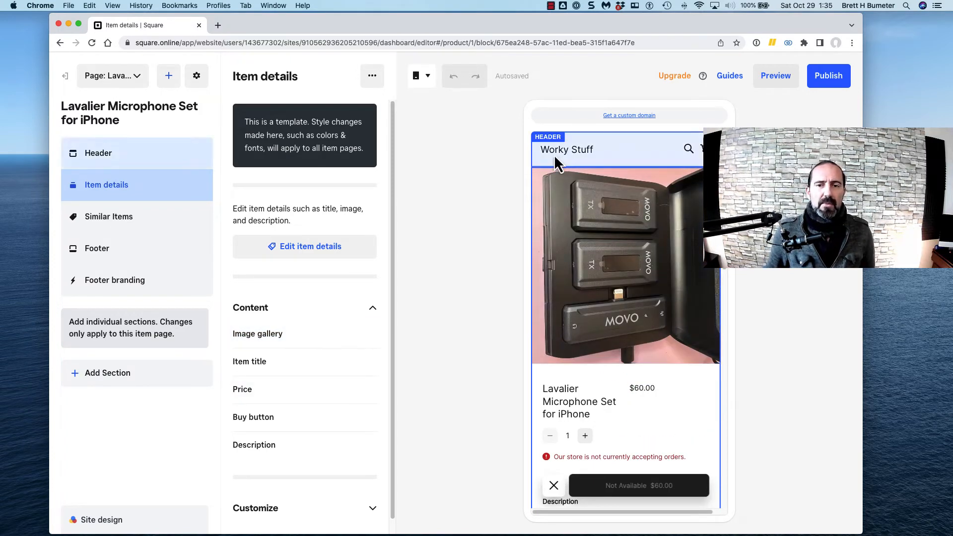
scroll(789, 358, "down", 2)
scroll(787, 353, "down", 3)
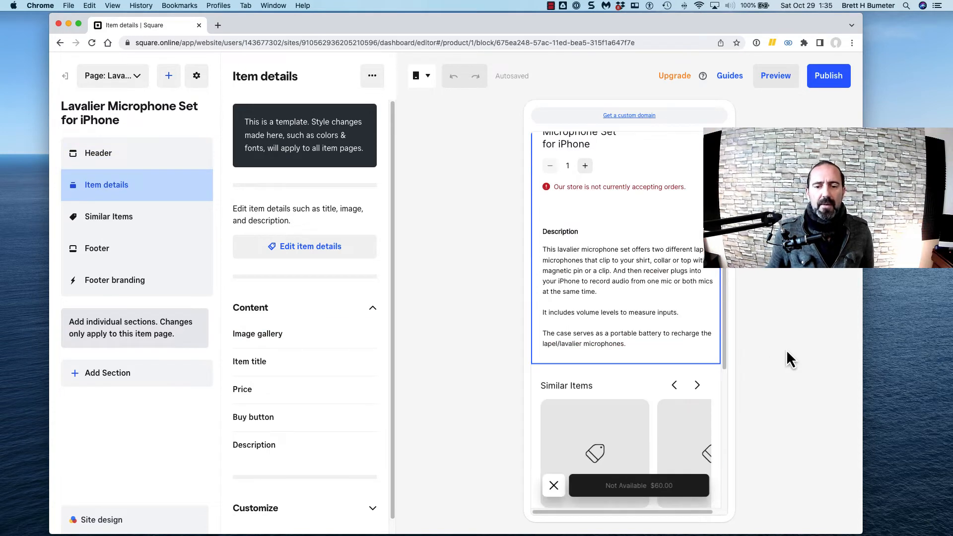
scroll(787, 354, "down", 5)
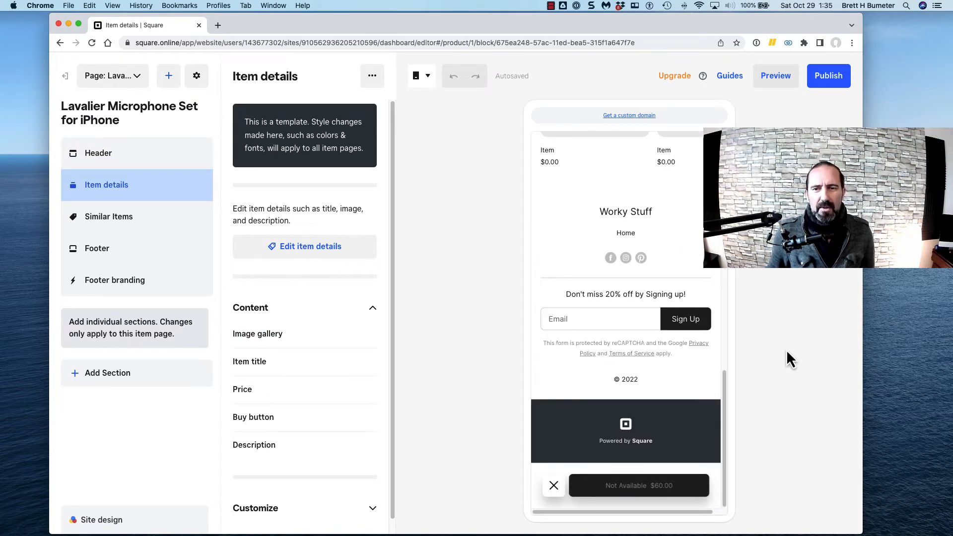
scroll(788, 353, "up", 2)
scroll(786, 349, "up", 5)
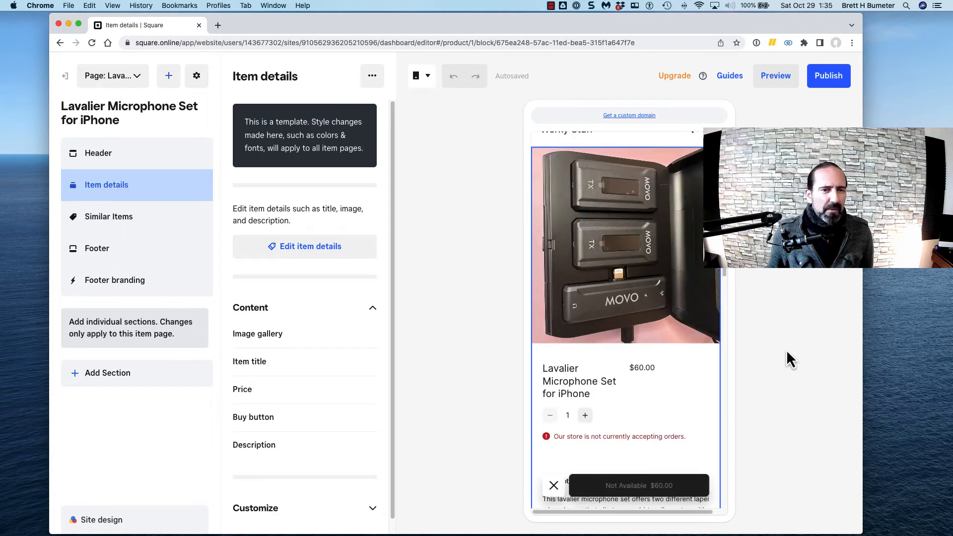
scroll(304, 425, "down", 1)
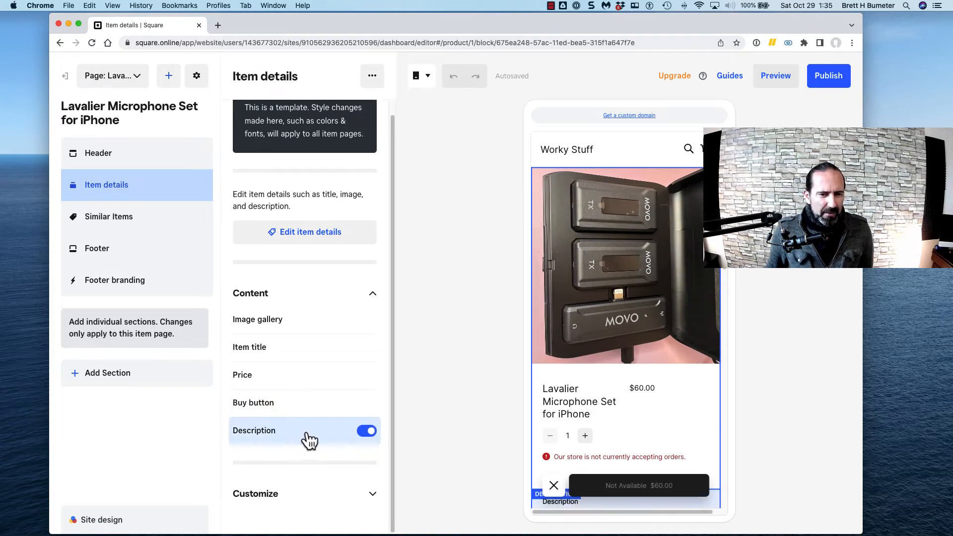
scroll(663, 368, "down", 15)
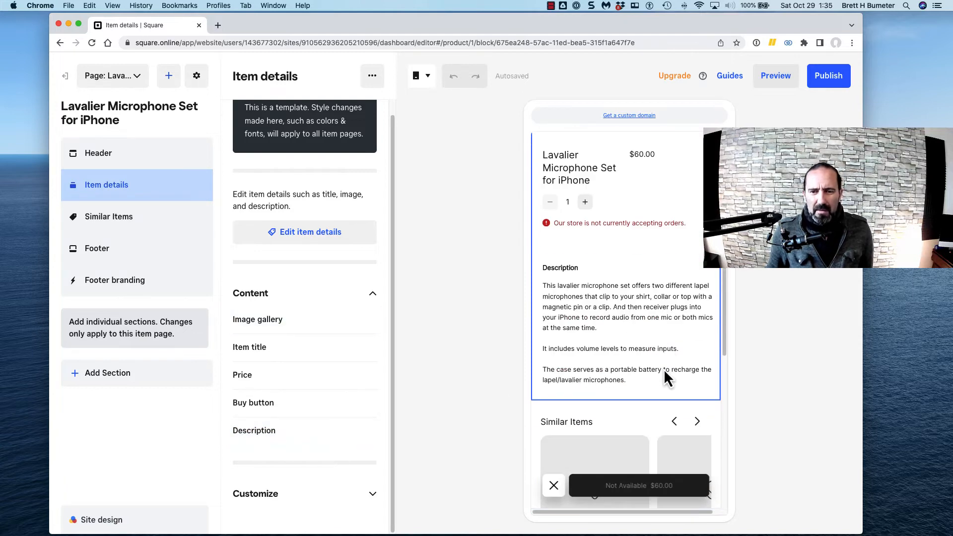
scroll(663, 369, "down", 2)
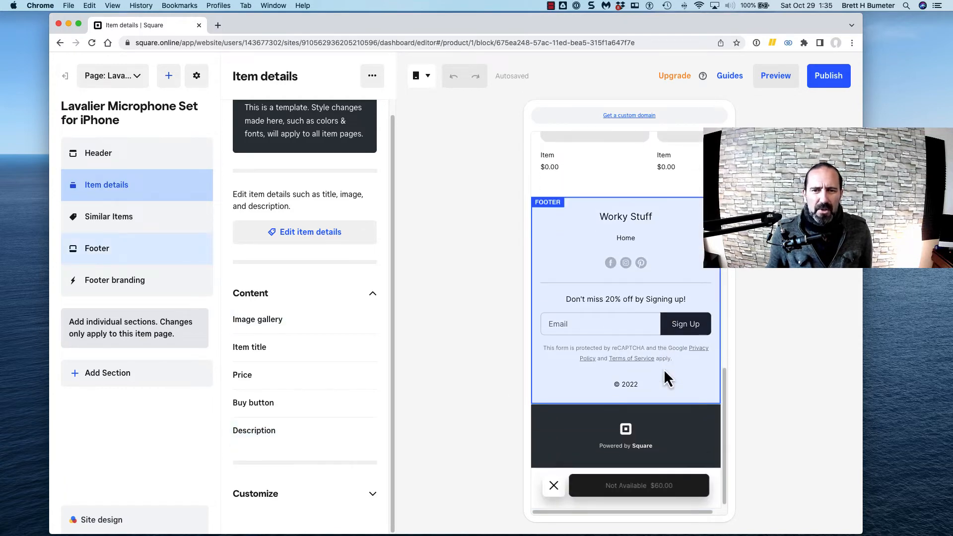
scroll(665, 371, "up", 15)
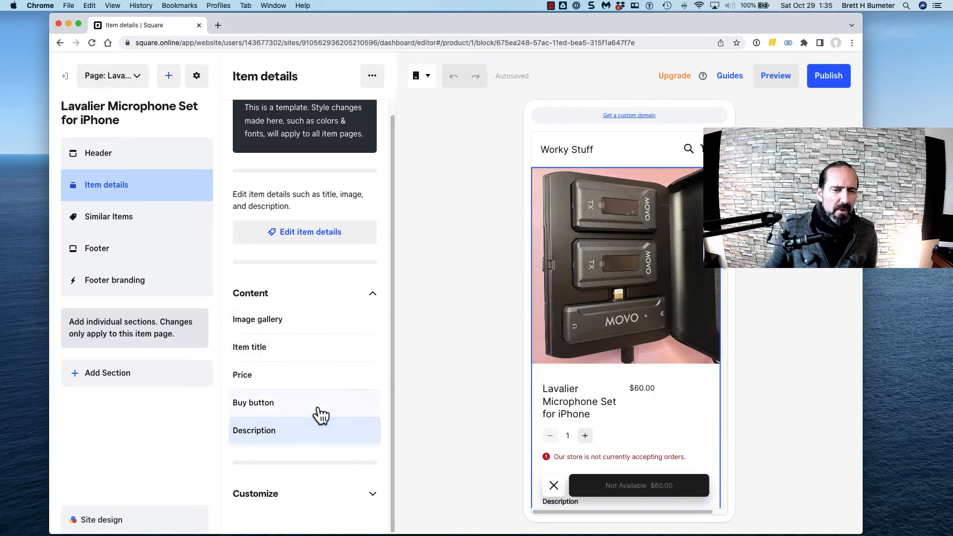
Examine the description's display options on the item page, including its subtitle, text style and placement relative to the Buy button
left_click(298, 434)
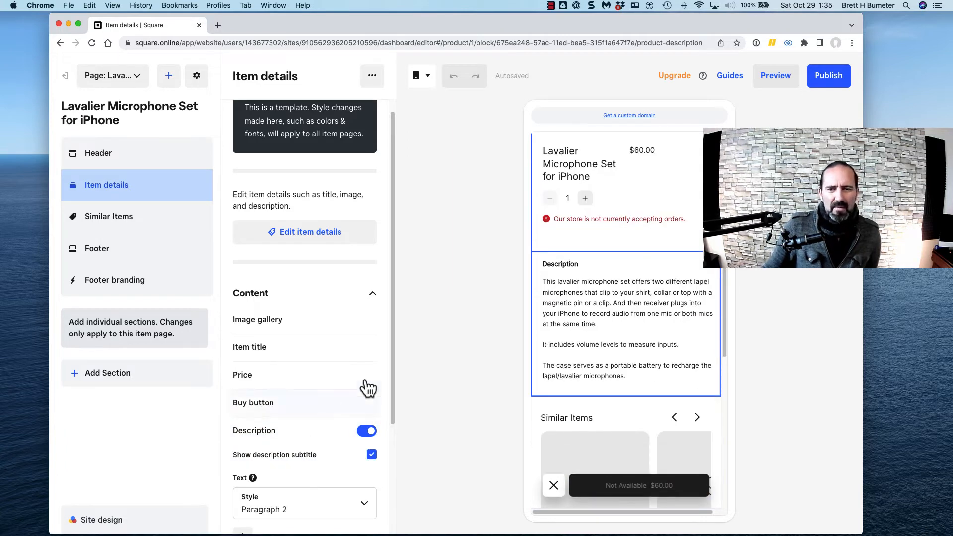
scroll(466, 363, "down", 4)
scroll(275, 382, "down", 3)
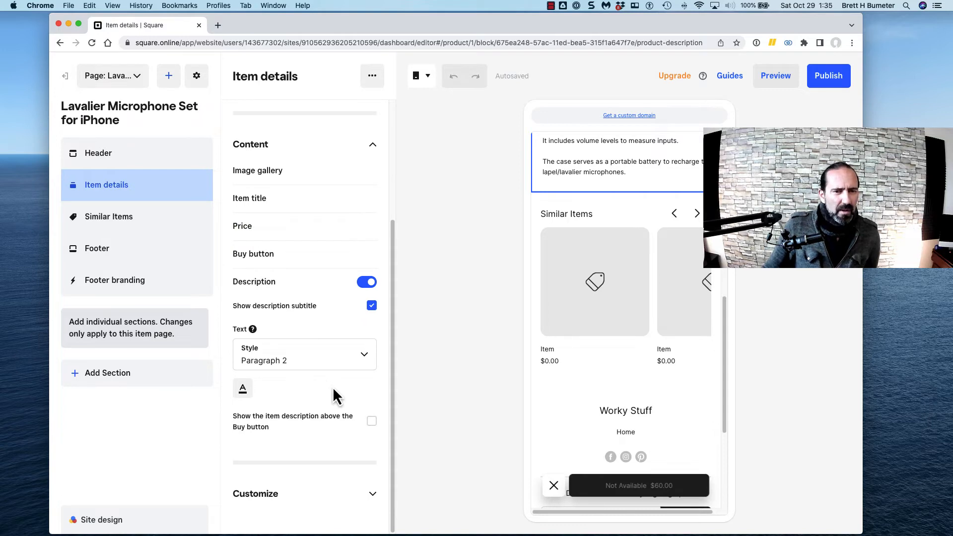
scroll(330, 394, "up", 3)
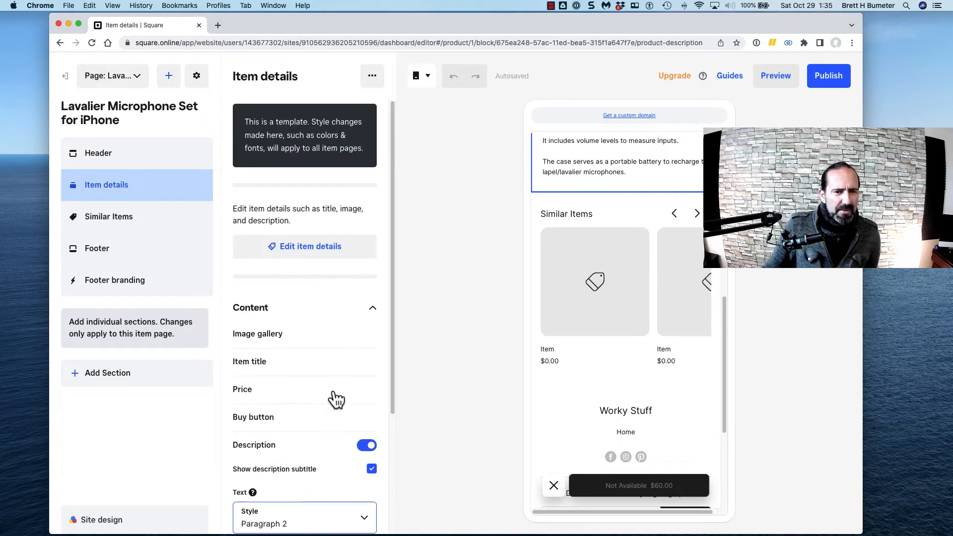
Reopen the microphone set's item details and check its visibility, prep time, and stock and SKU settings
left_click(301, 247)
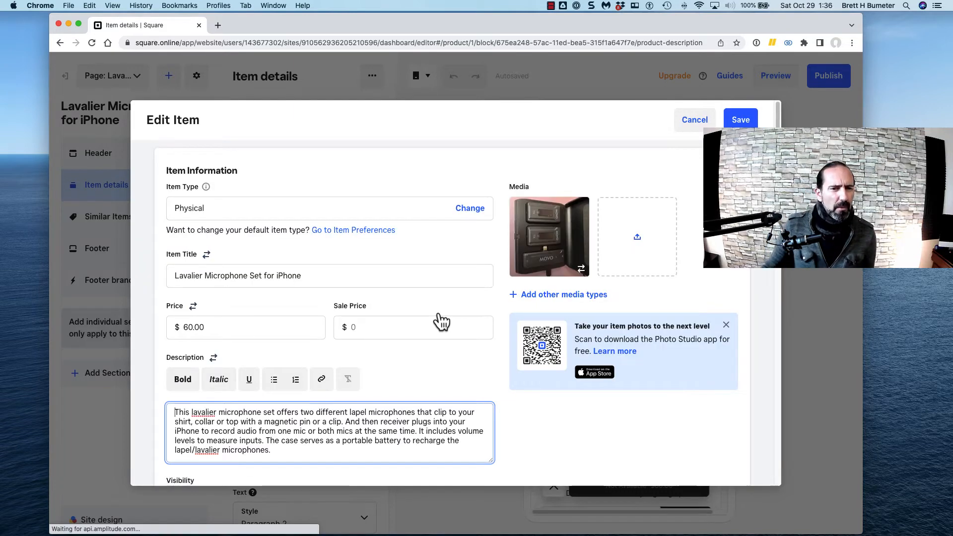
scroll(468, 347, "down", 5)
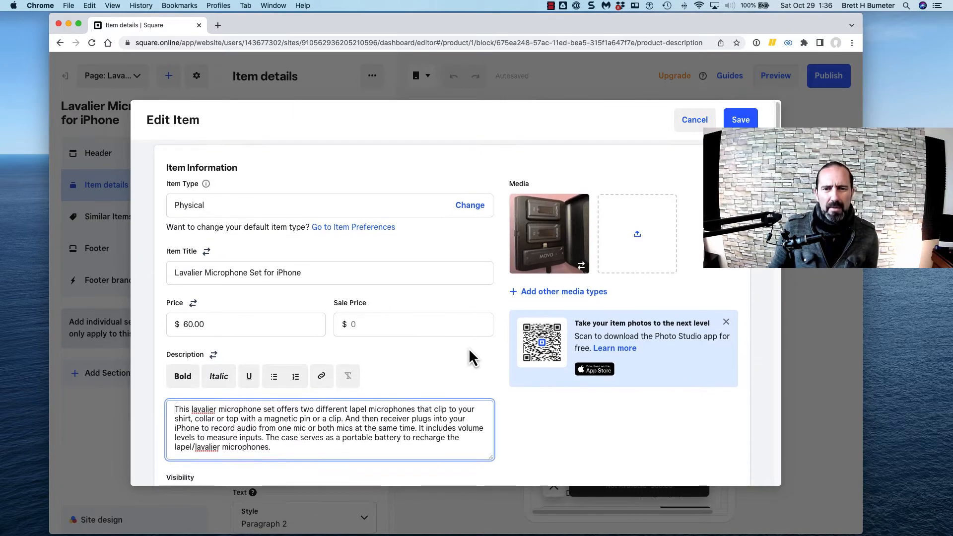
scroll(470, 348, "down", 5)
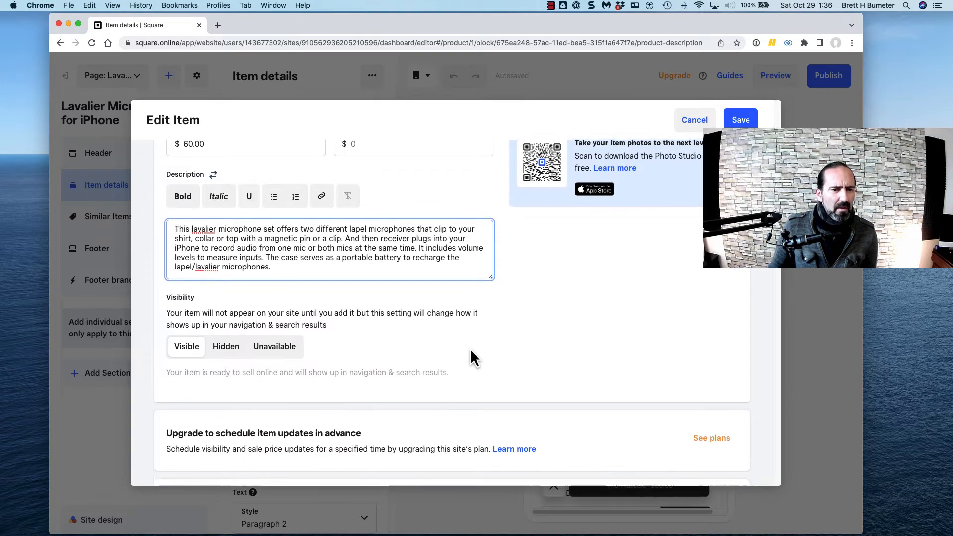
scroll(471, 351, "down", 10)
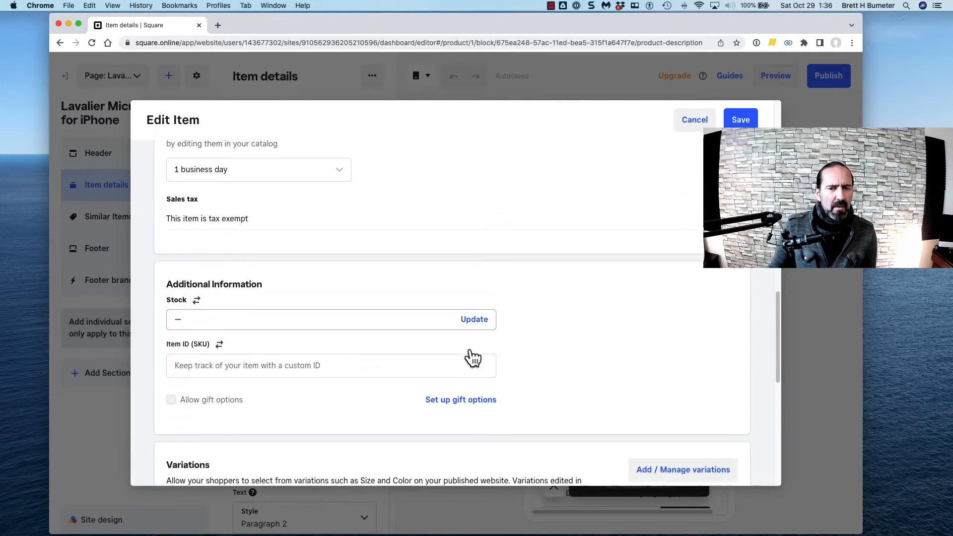
Make the phrase "two different lapel microphones" bold in the description of the Lavalier Microphone Set for iPhone item
scroll(473, 354, "down", 3)
scroll(589, 302, "down", 2)
scroll(587, 304, "down", 4)
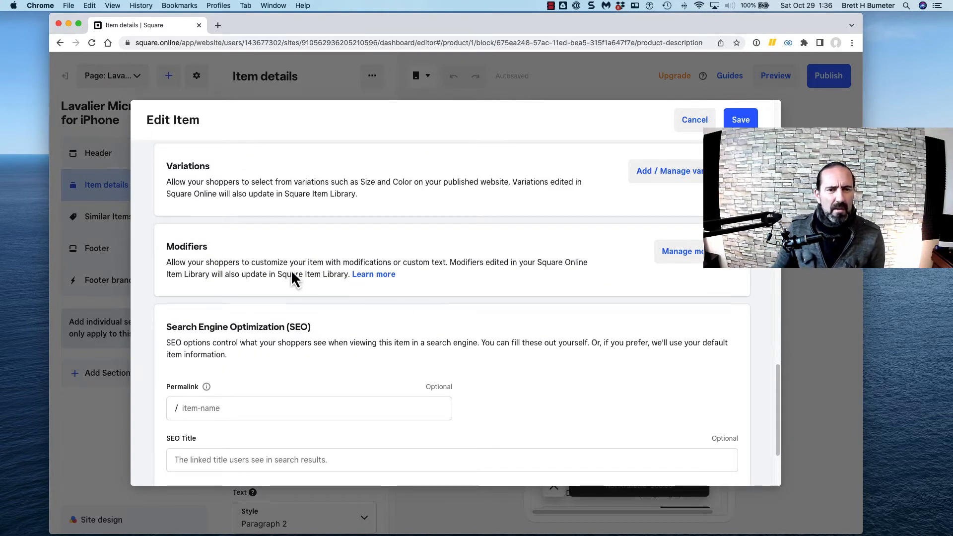
scroll(447, 278, "down", 3)
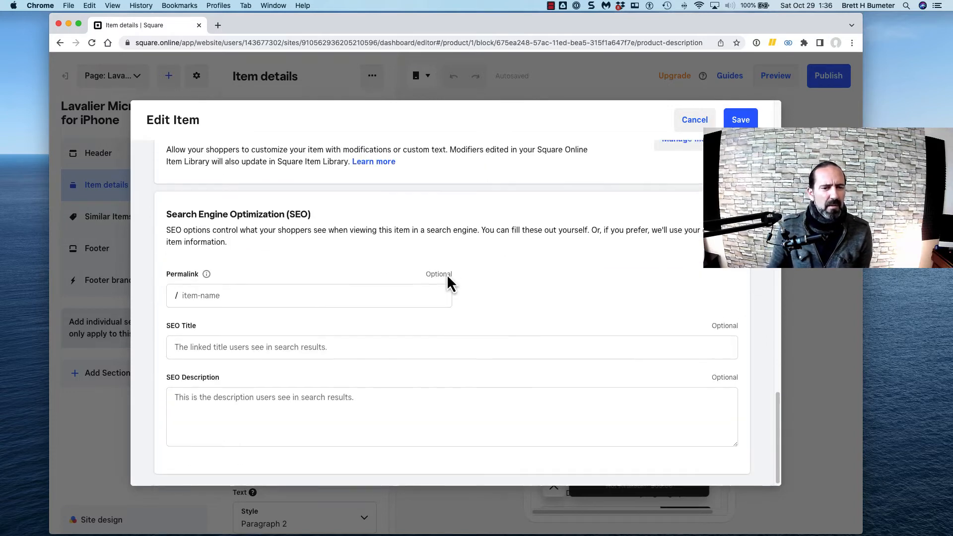
scroll(448, 278, "up", 15)
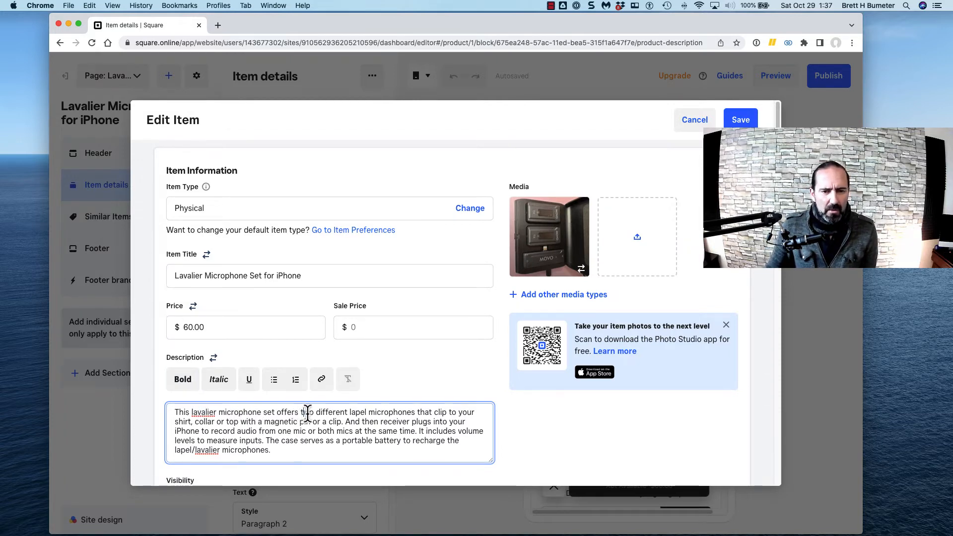
left_click_drag(301, 413, 417, 415)
left_click(184, 381)
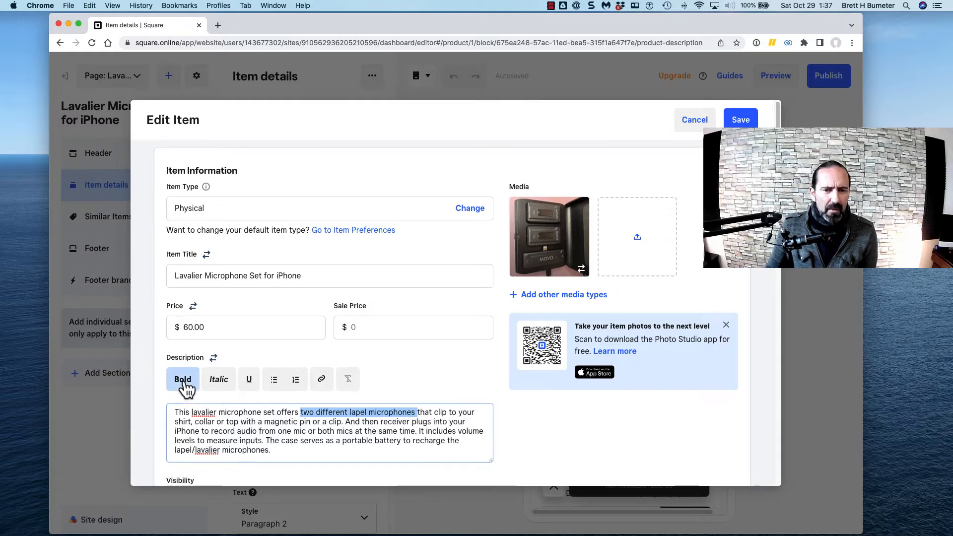
Start a new paragraph after "a magnetic pin or a clip." in the description and replace "And then" with "Plus, a"
left_click(331, 426)
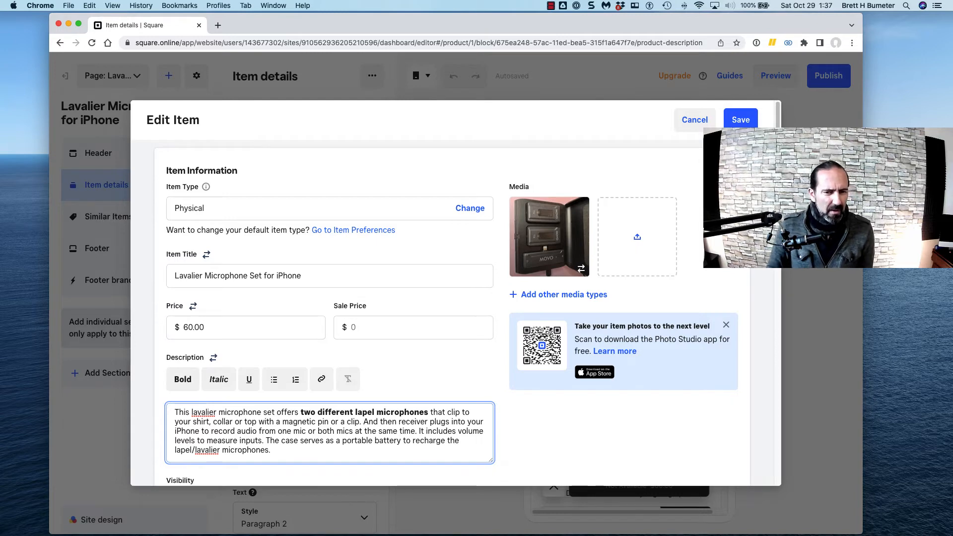
key("Return")
key("Return")
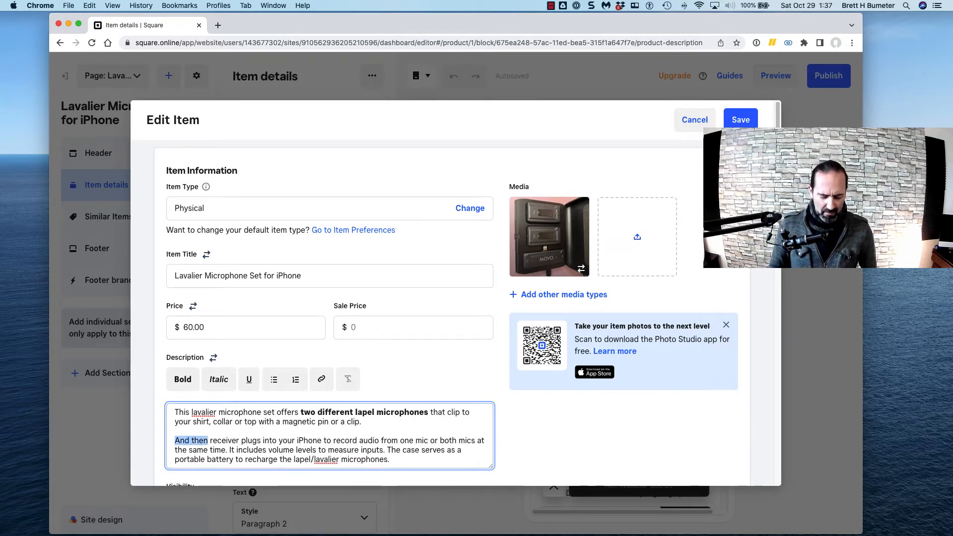
type("Plus, a")
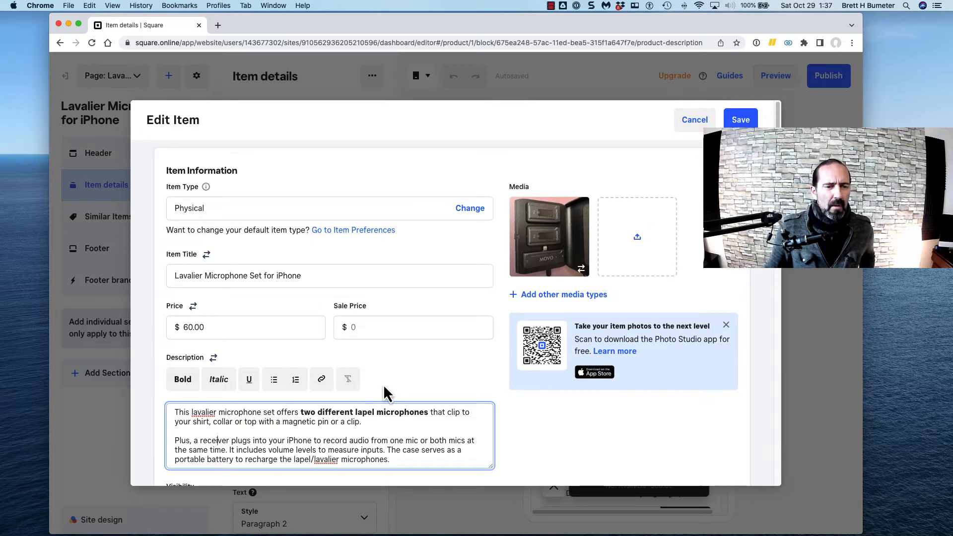
Save the edited item and check its description and the Similar Items section in the page preview
scroll(387, 397, "down", 1)
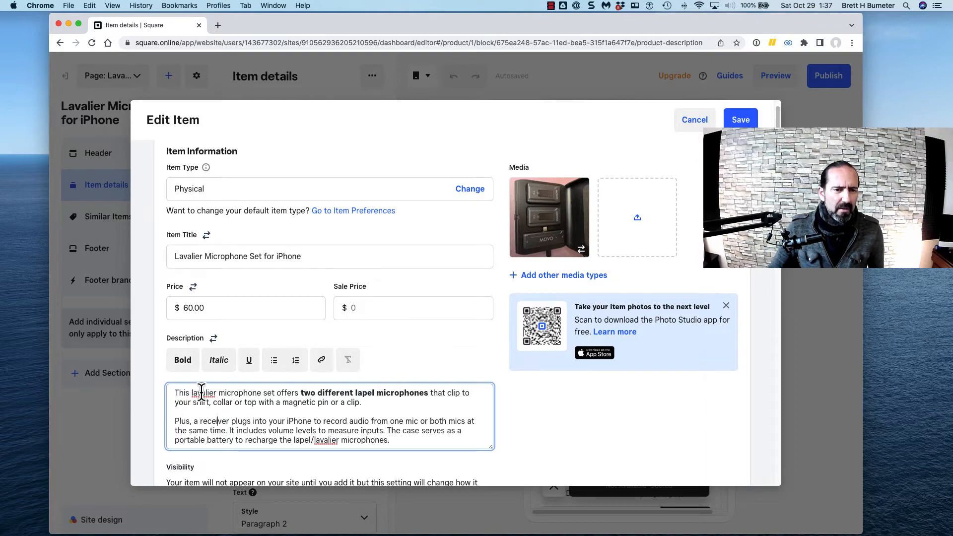
scroll(394, 347, "down", 5)
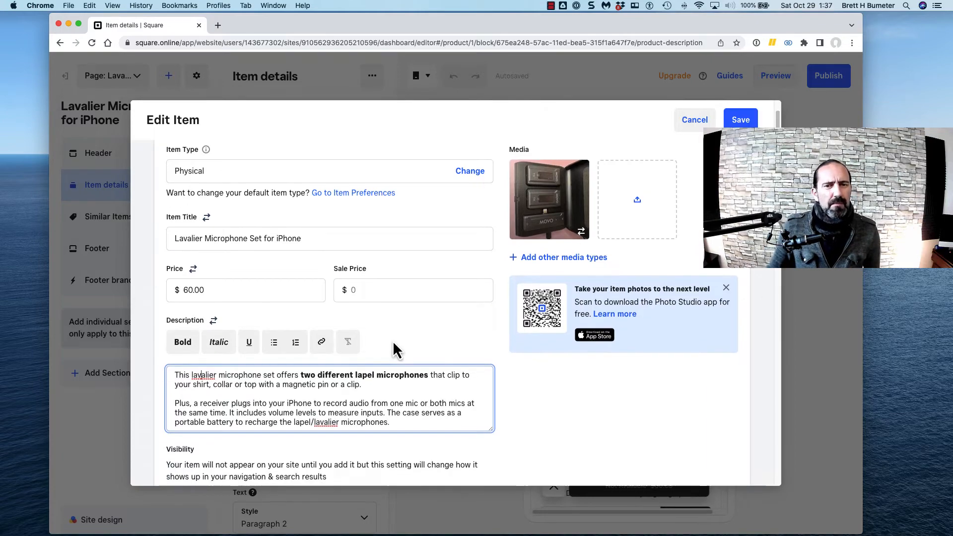
scroll(393, 344, "down", 10)
scroll(394, 347, "up", 8)
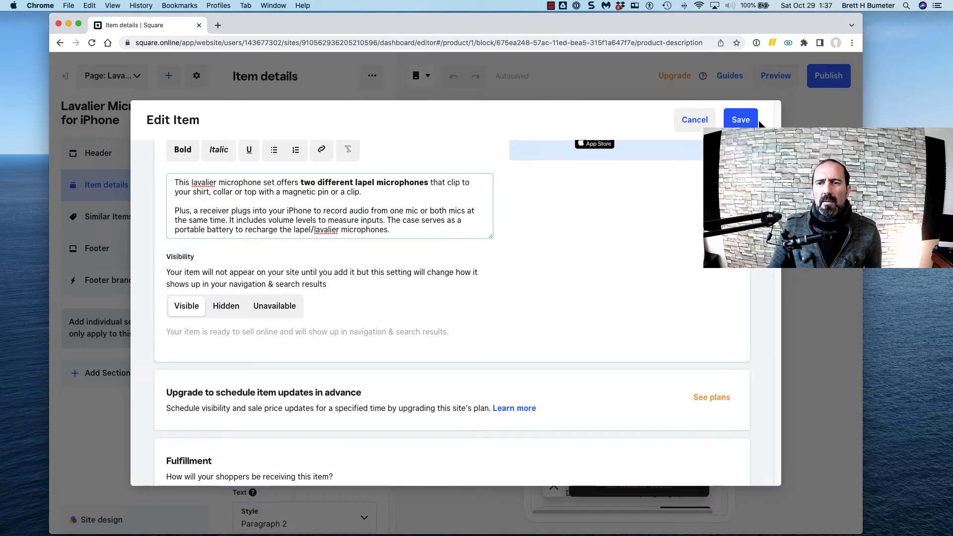
left_click(743, 121)
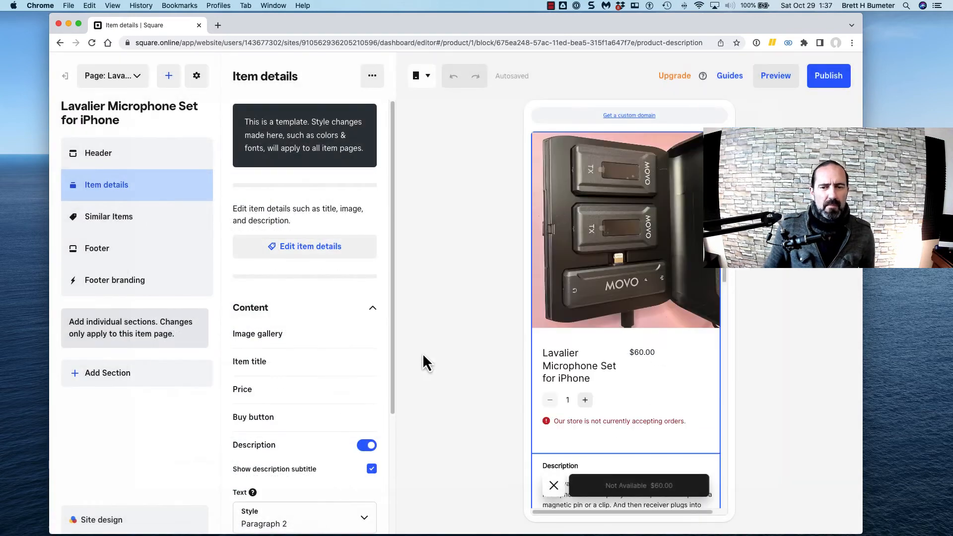
scroll(521, 368, "down", 10)
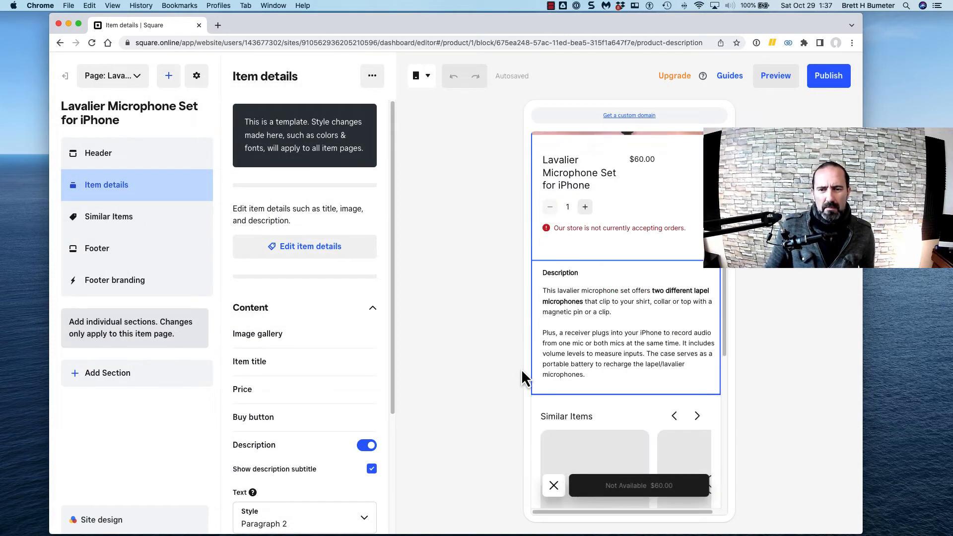
scroll(521, 369, "up", 10)
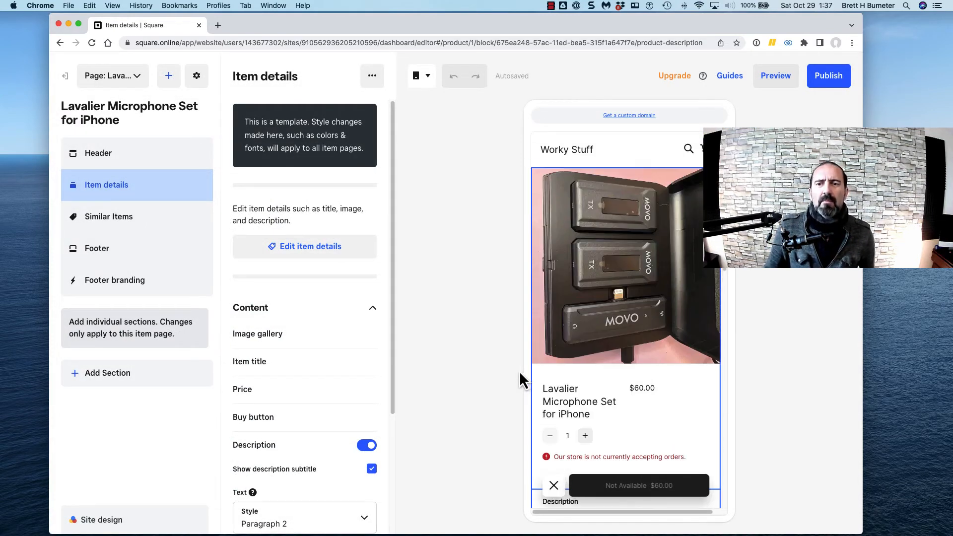
left_click(117, 219)
scroll(335, 328, "down", 3)
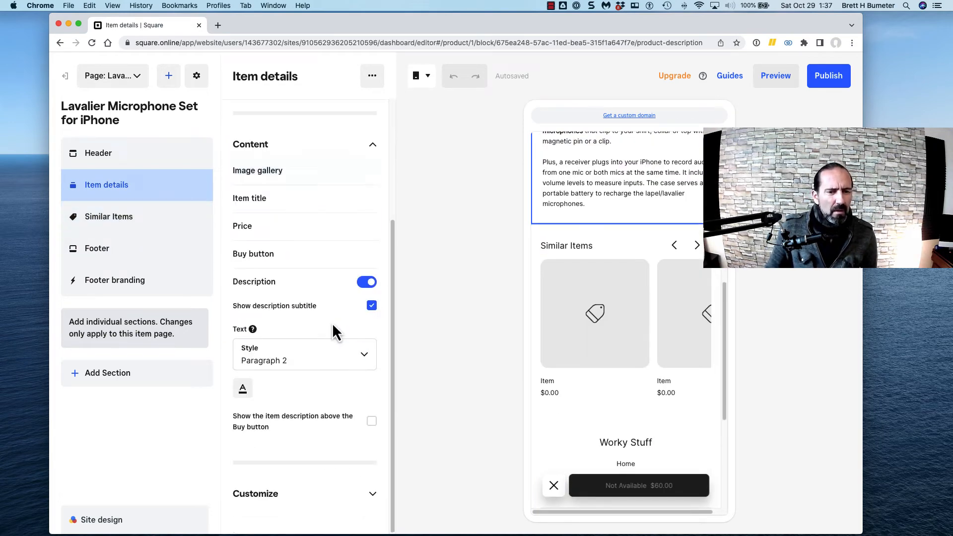
scroll(333, 325, "up", 3)
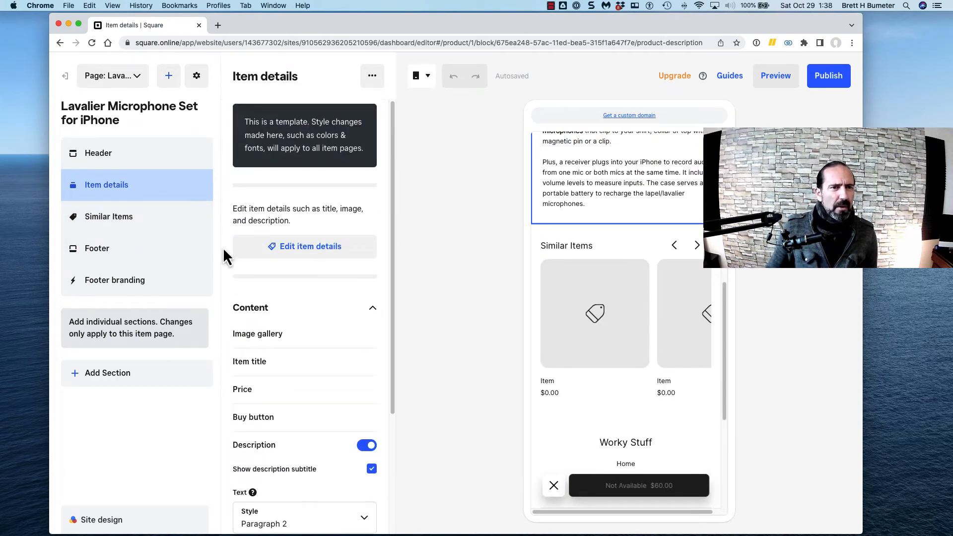
Add a category titled Electronics to the site's category pages and save it
left_click(140, 83)
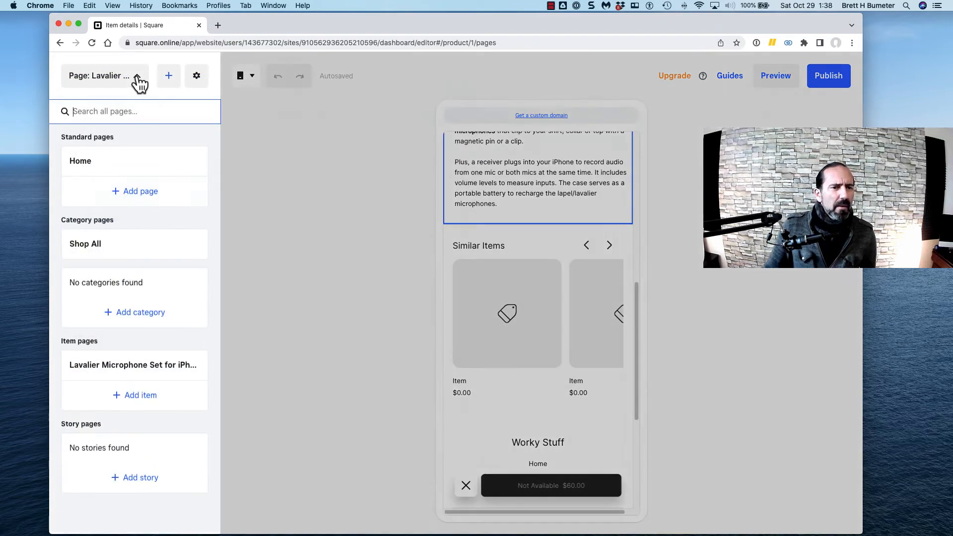
left_click(145, 318)
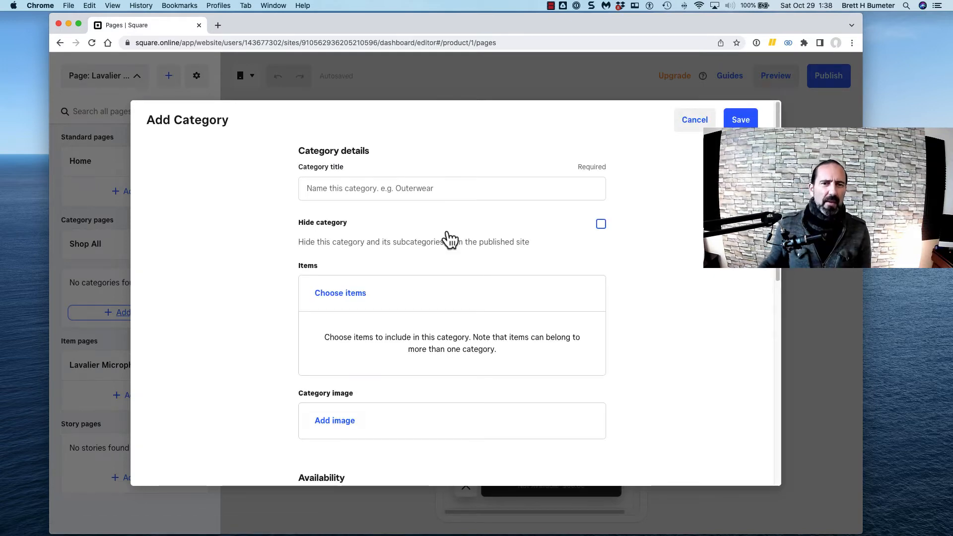
left_click(408, 190)
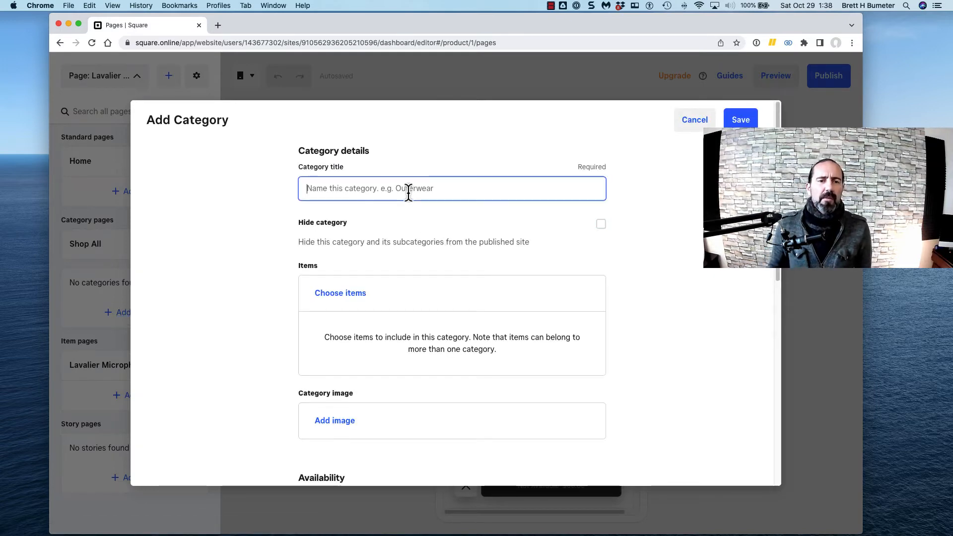
type("Electronics")
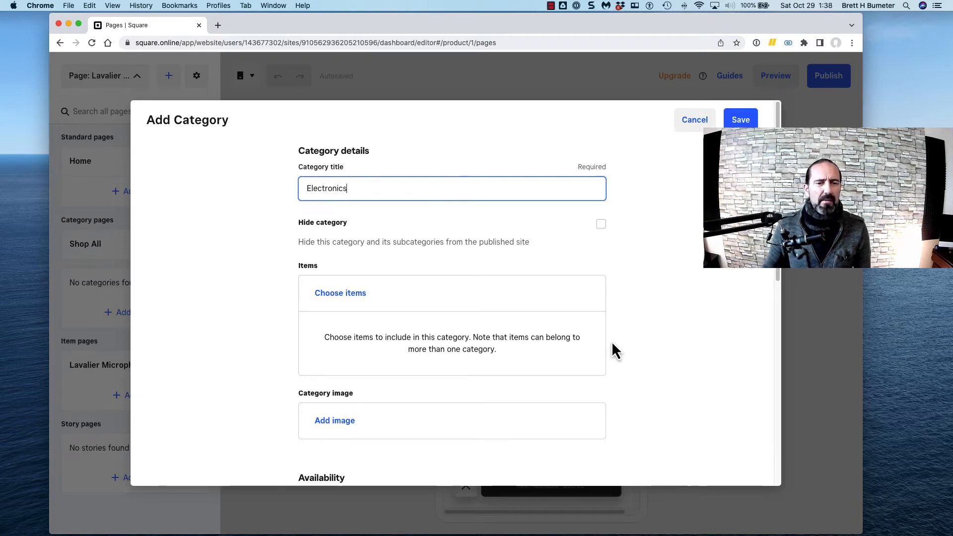
scroll(627, 368, "down", 8)
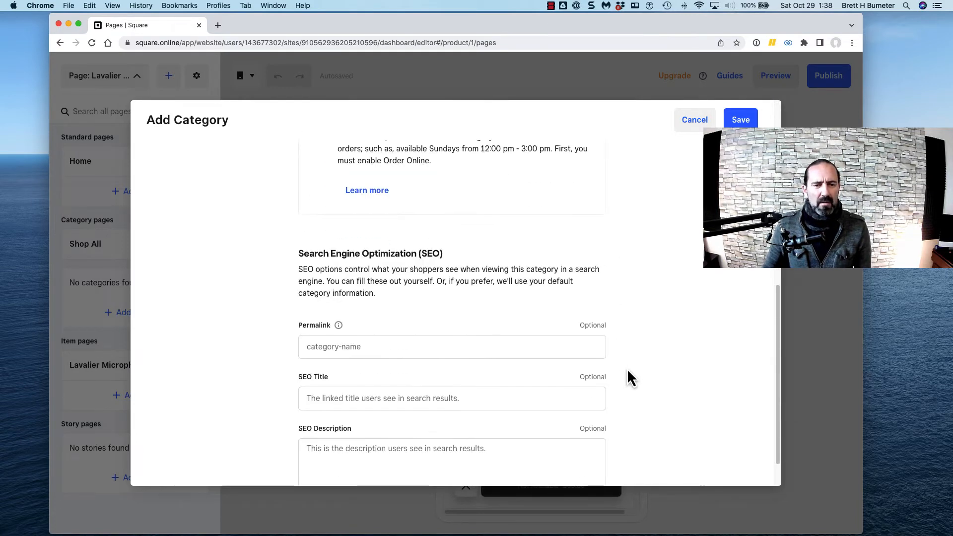
scroll(626, 369, "up", 8)
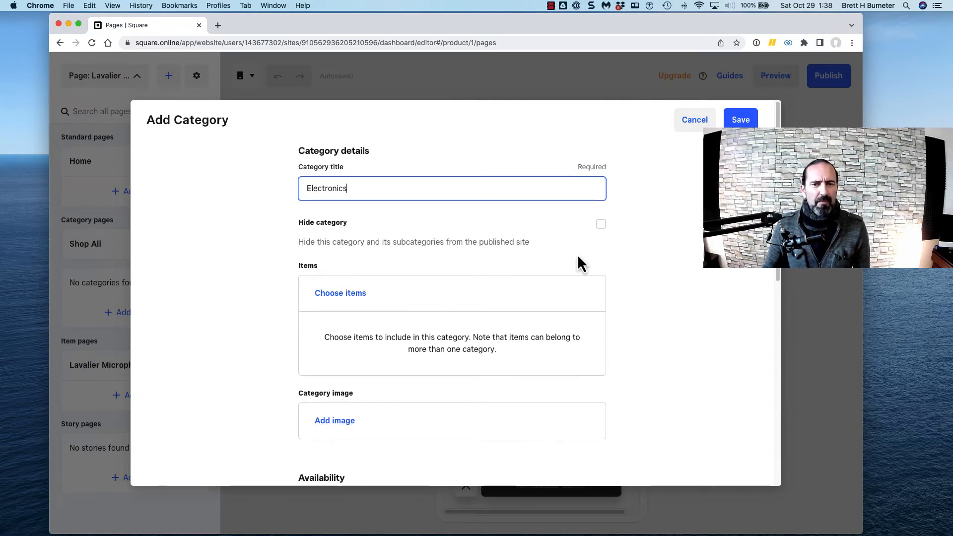
left_click(748, 122)
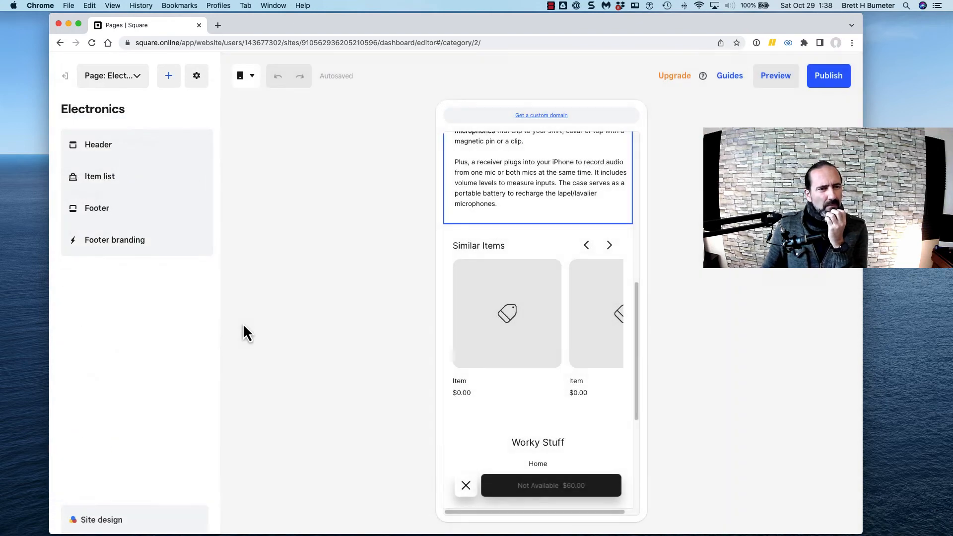
Add a category titled Microphones, nest it as a subcategory under Electronics, and save it
left_click(131, 77)
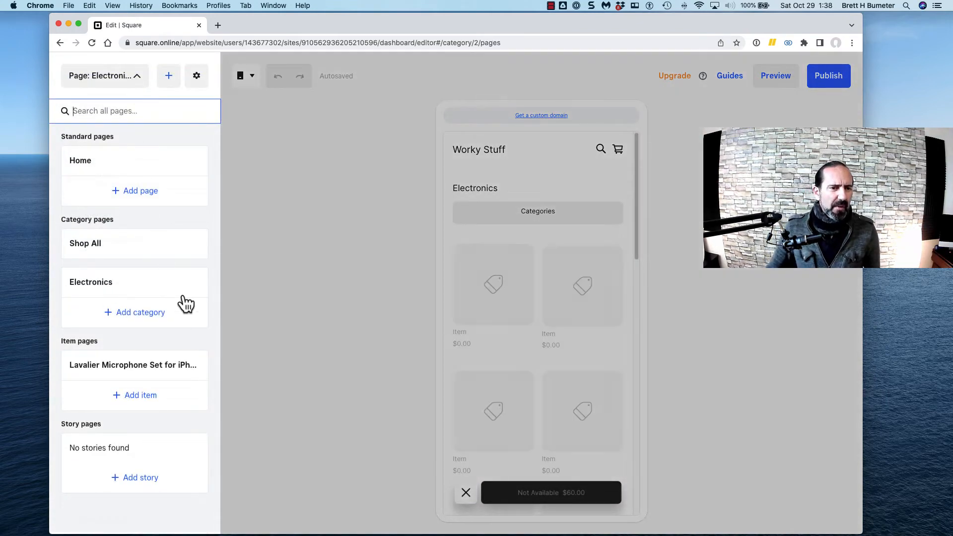
left_click(162, 317)
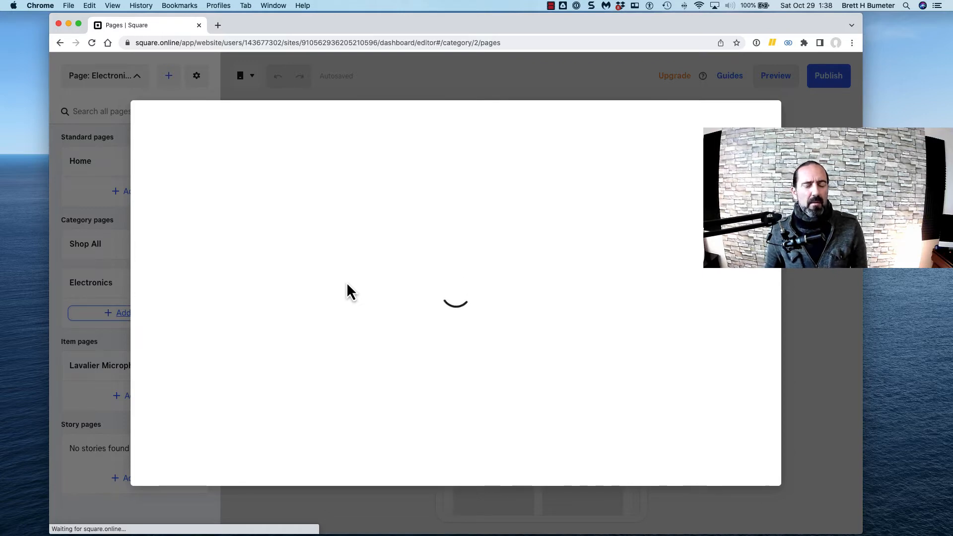
left_click(386, 185)
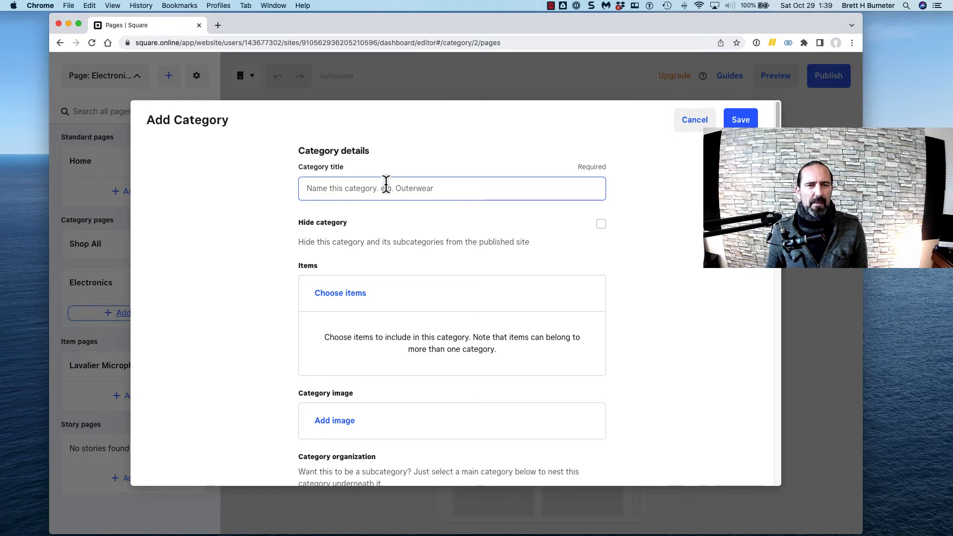
type("Mic")
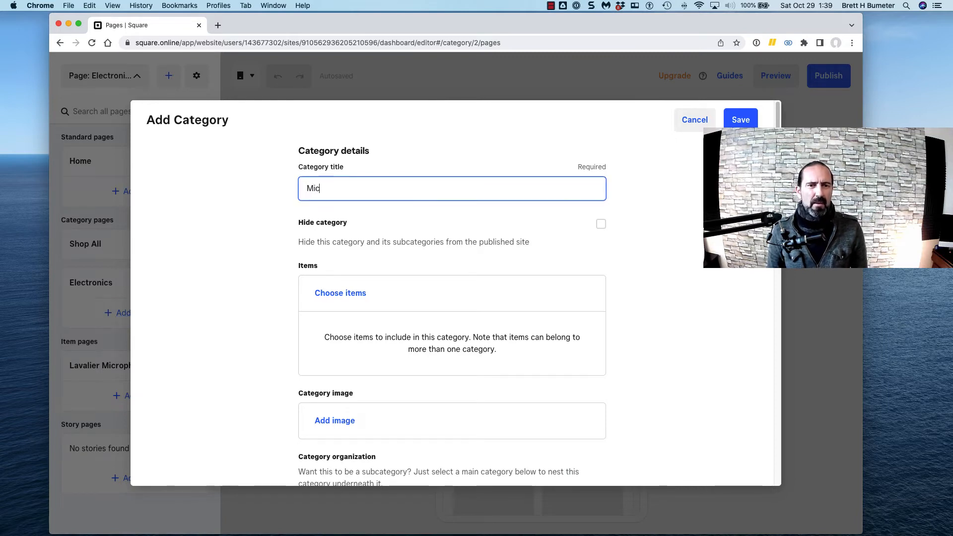
type("rophones")
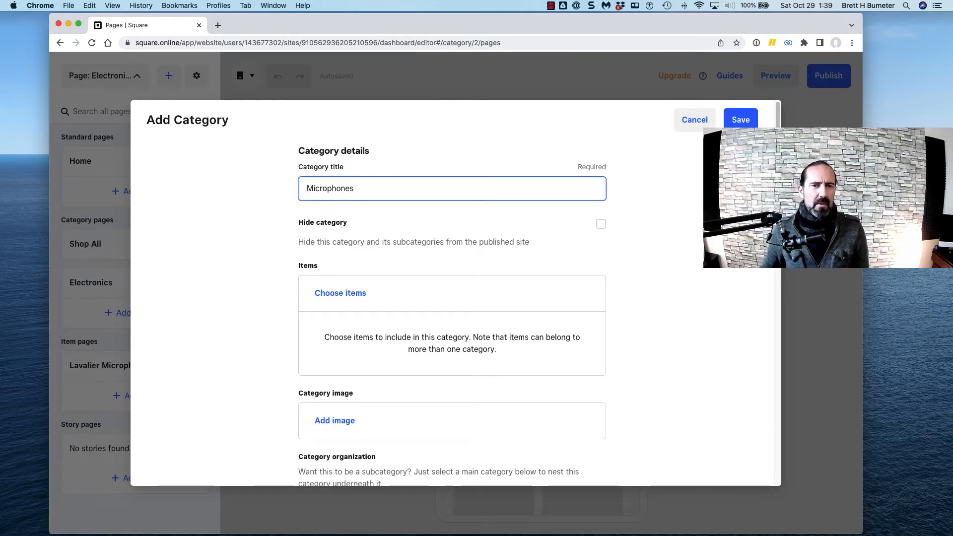
scroll(475, 379, "down", 5)
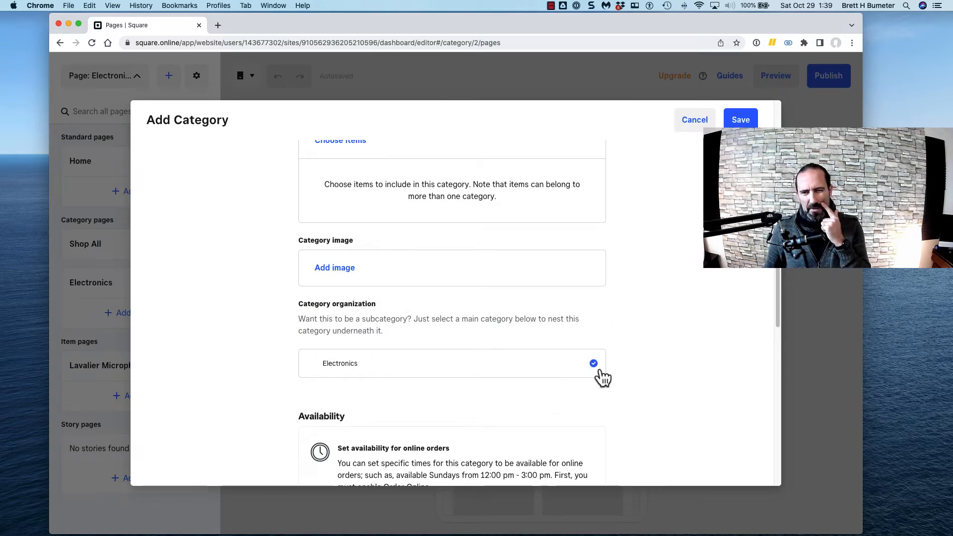
scroll(636, 406, "down", 5)
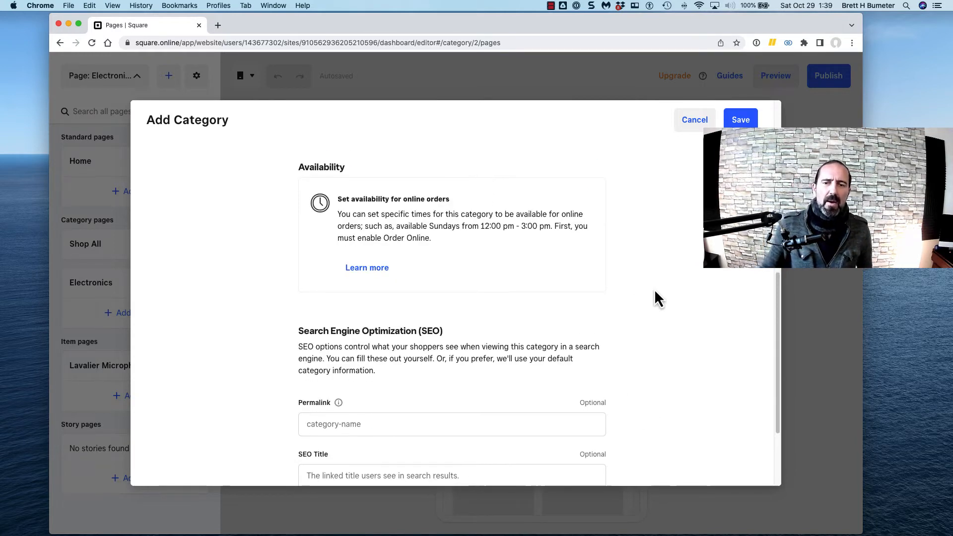
scroll(654, 289, "down", 3)
left_click(740, 121)
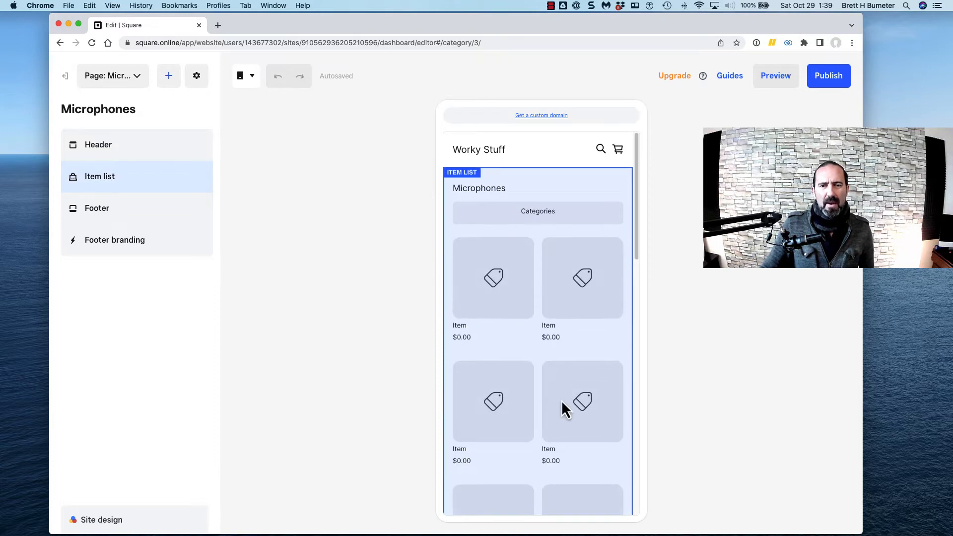
Look over the Microphones category page preview and examine how the categories and items are arranged in the site's page list
scroll(571, 411, "down", 5)
scroll(578, 415, "down", 5)
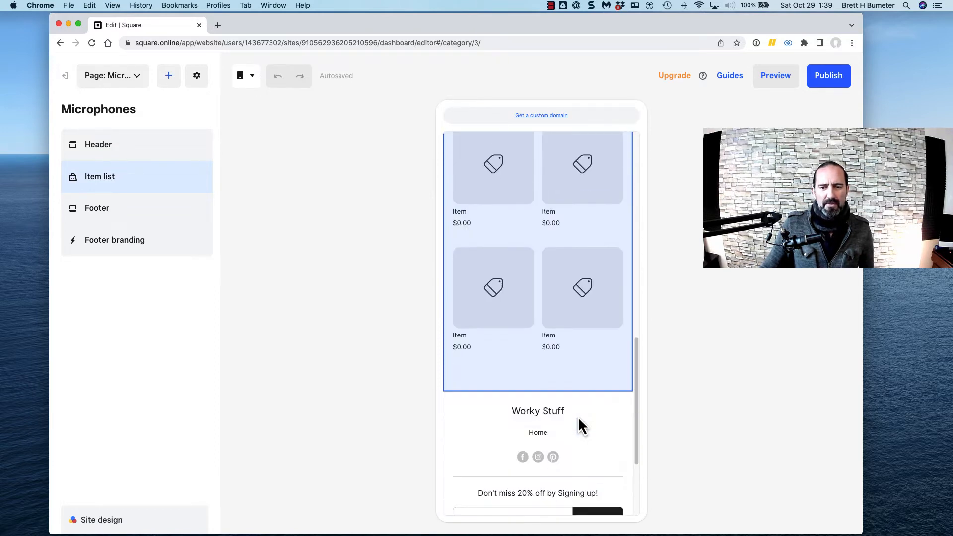
scroll(579, 417, "up", 10)
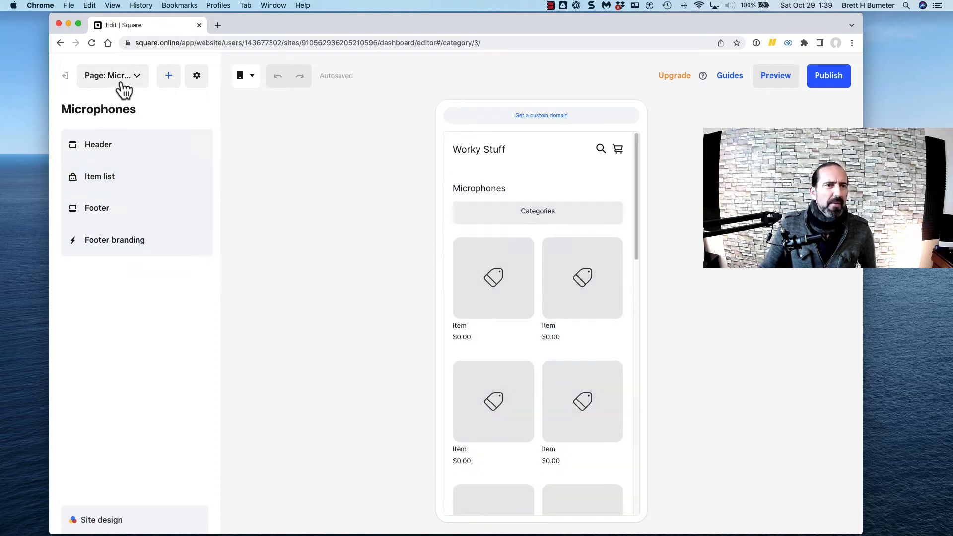
left_click(124, 79)
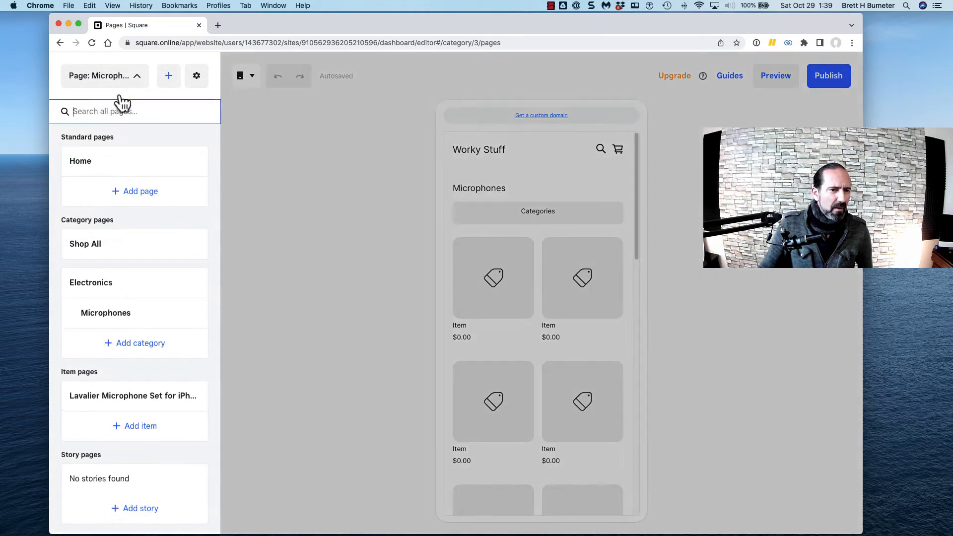
mouse_move(195, 315)
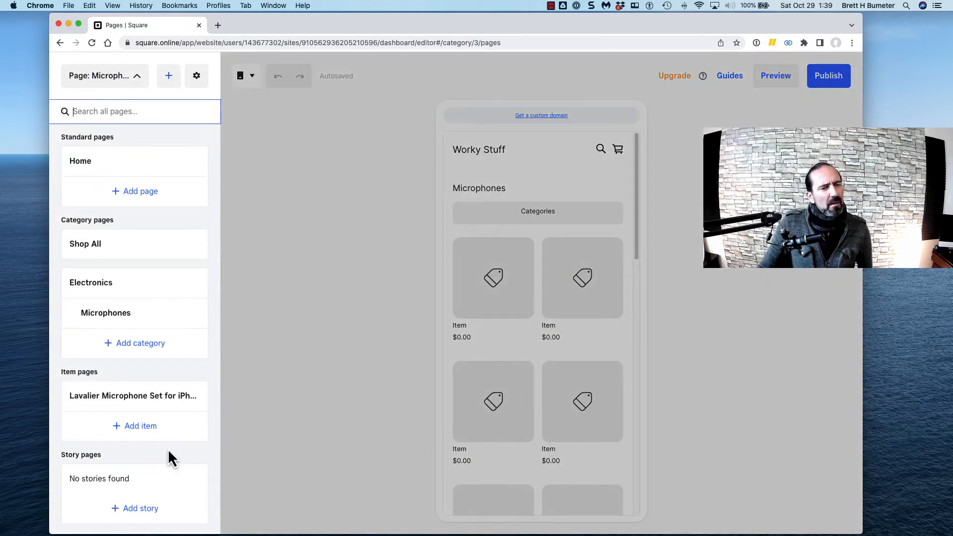
mouse_move(149, 413)
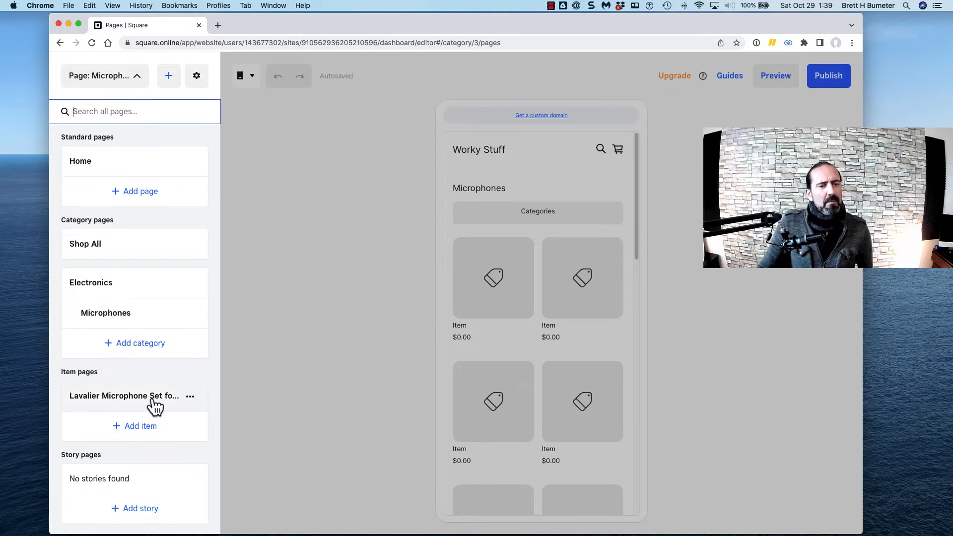
Open the Lavalier Microphone Set for iPhone page and look through its item details content and customization options
left_click(156, 400)
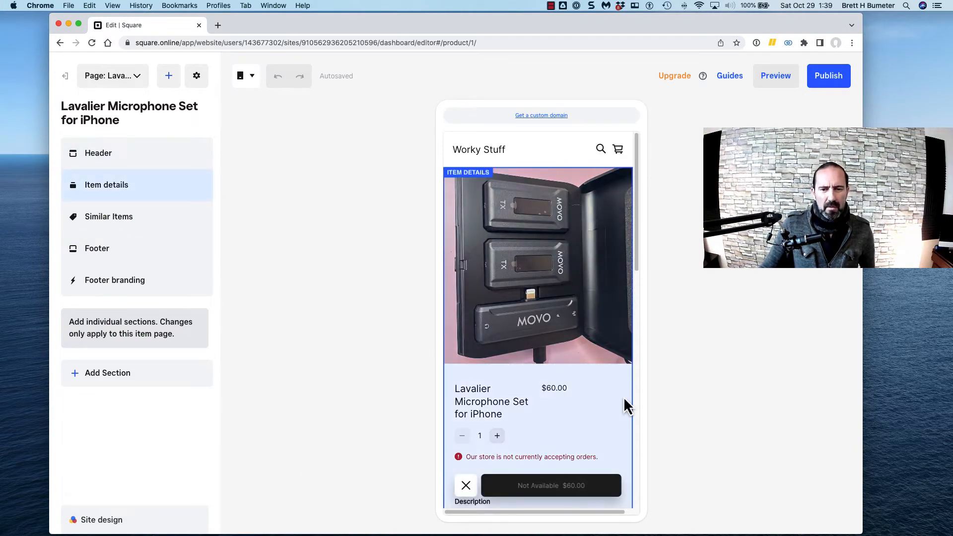
scroll(623, 397, "down", 10)
scroll(476, 355, "up", 10)
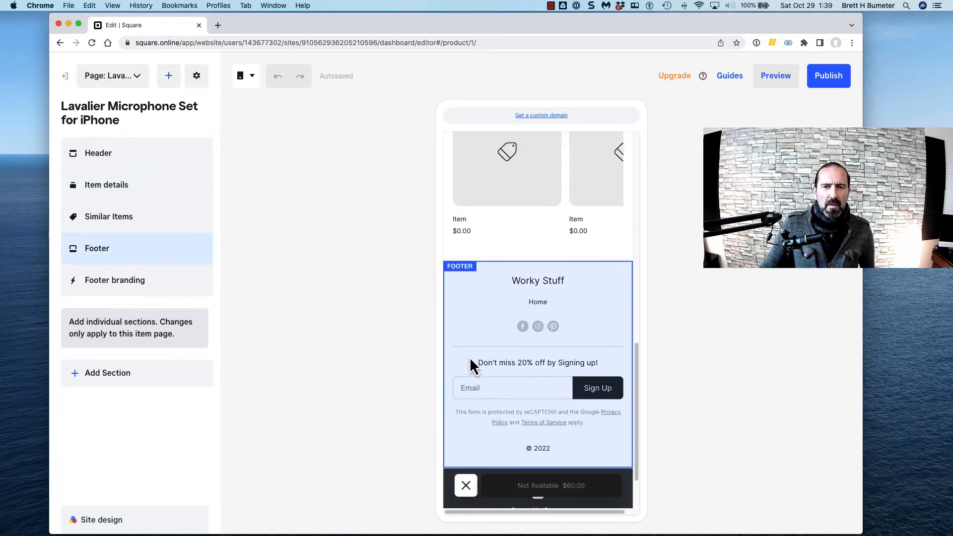
left_click(95, 191)
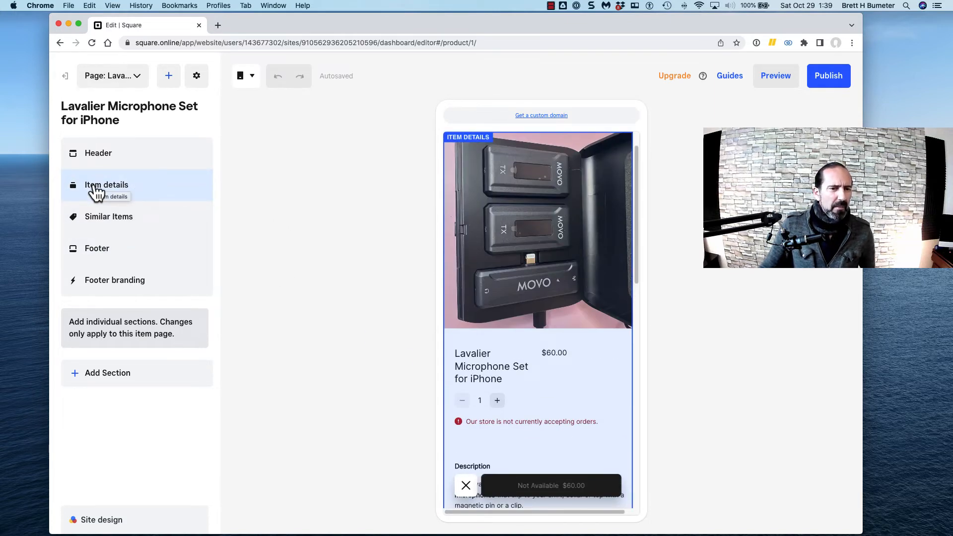
left_click(96, 191)
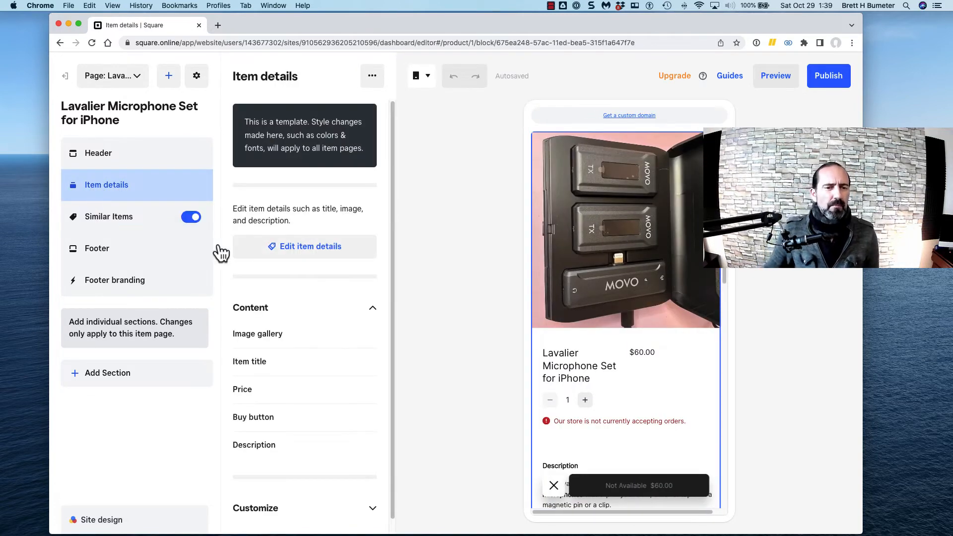
scroll(326, 368, "down", 1)
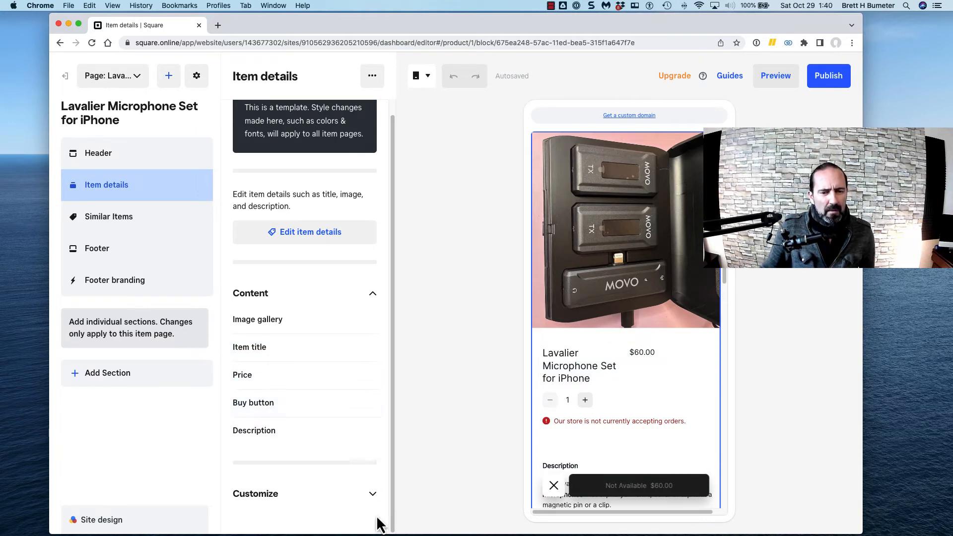
left_click(373, 494)
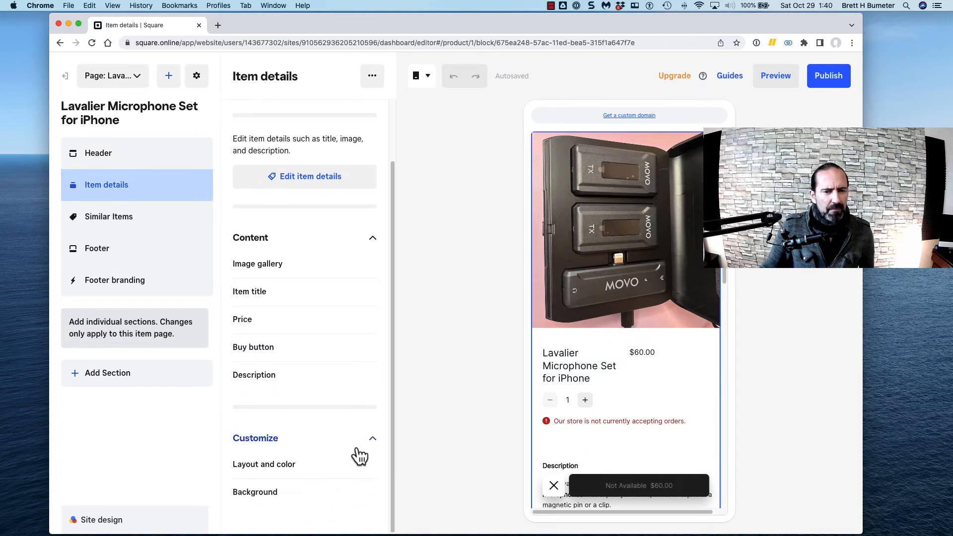
scroll(353, 452, "up", 3)
scroll(329, 367, "down", 3)
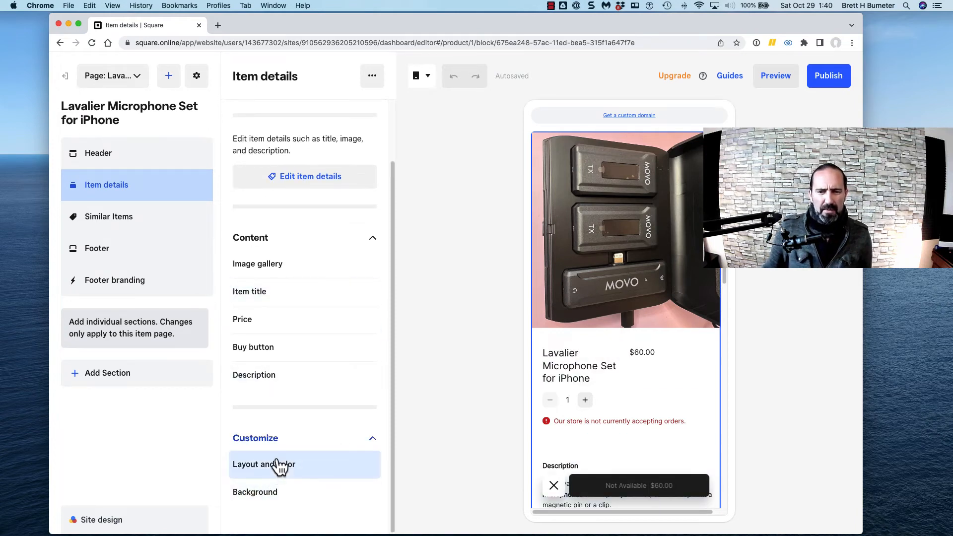
scroll(279, 369, "up", 3)
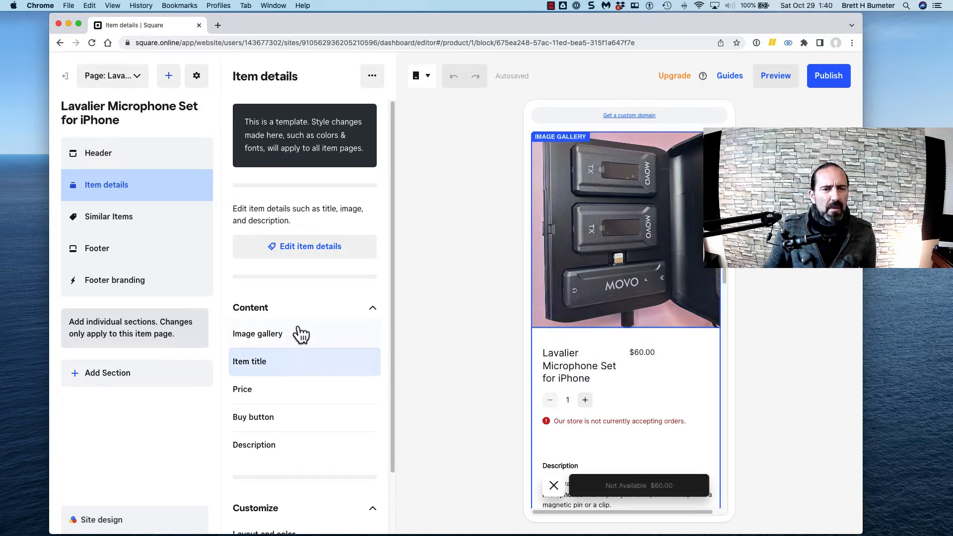
Edit the lavalier microphone item's details and assign it to the Microphones category
left_click(325, 253)
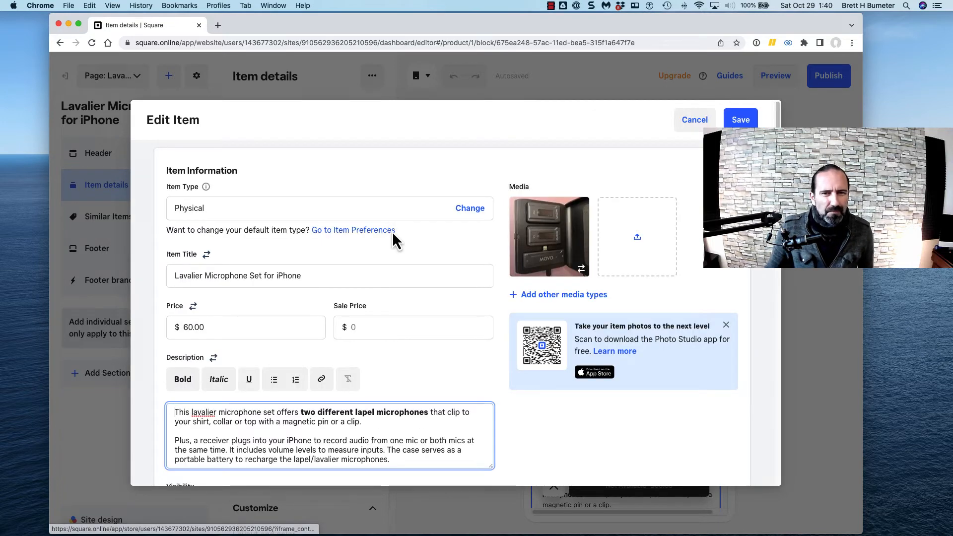
scroll(462, 386, "down", 1)
scroll(514, 368, "down", 10)
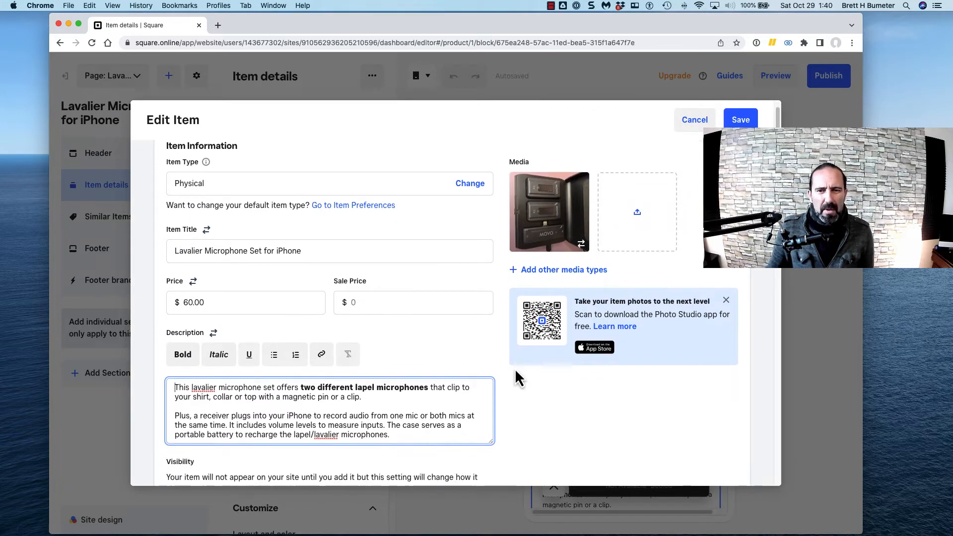
scroll(530, 363, "down", 10)
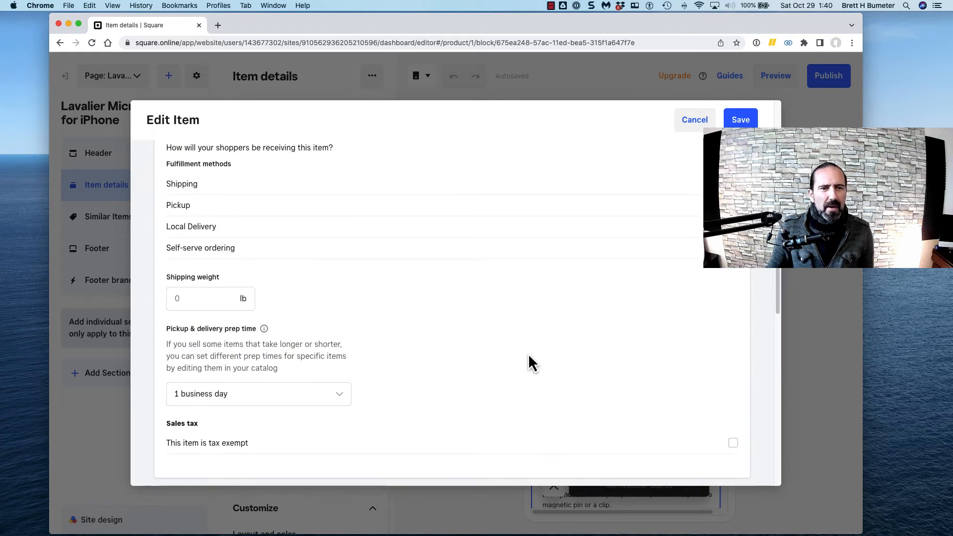
scroll(529, 356, "up", 4)
scroll(529, 356, "down", 6)
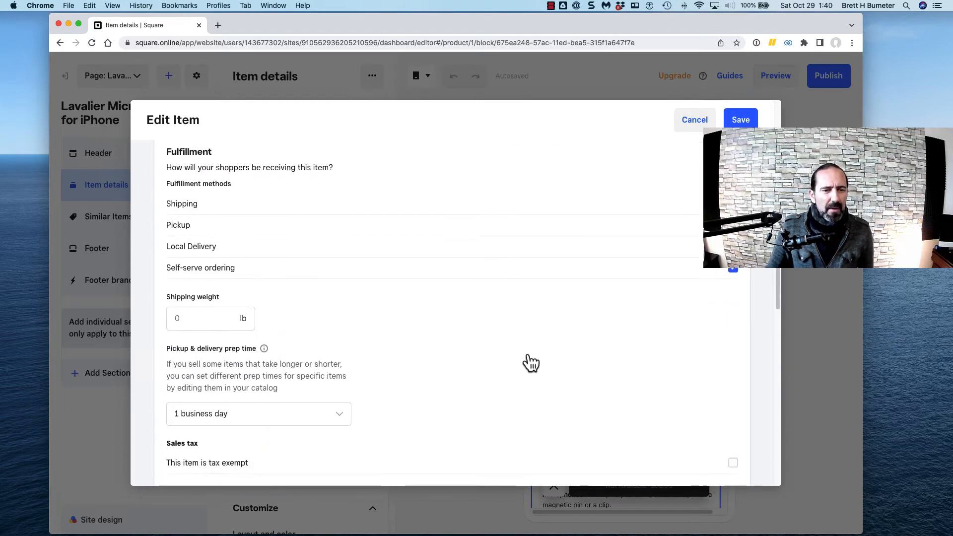
scroll(531, 362, "down", 8)
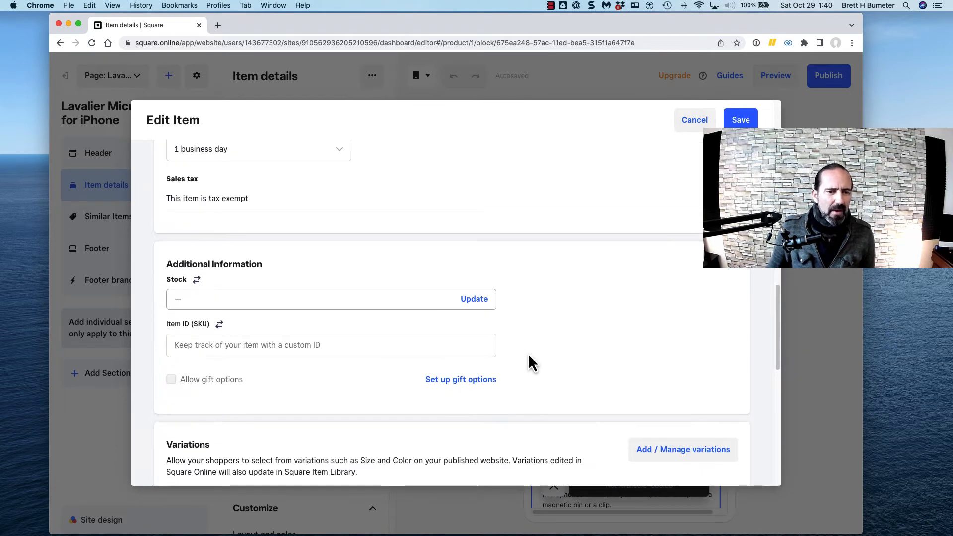
scroll(530, 363, "down", 3)
scroll(528, 354, "down", 8)
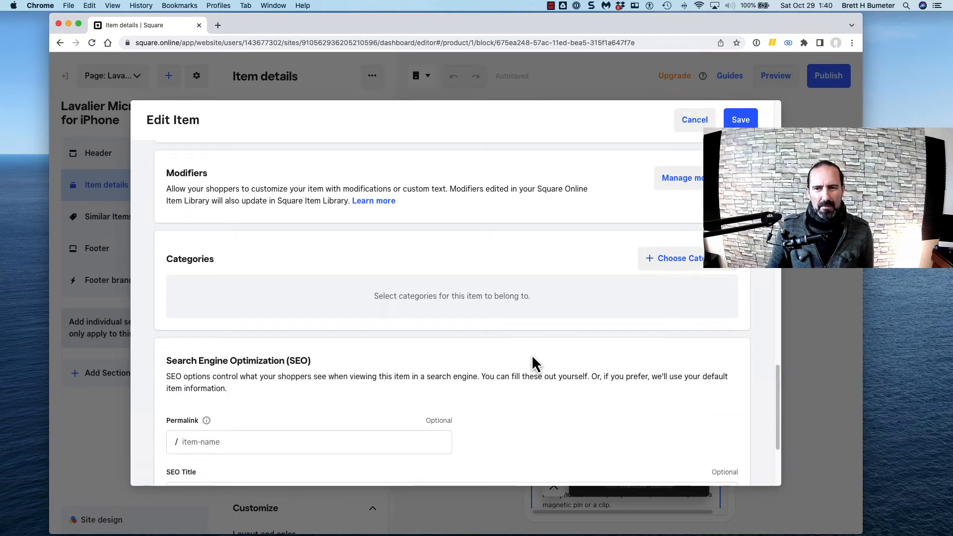
left_click(687, 266)
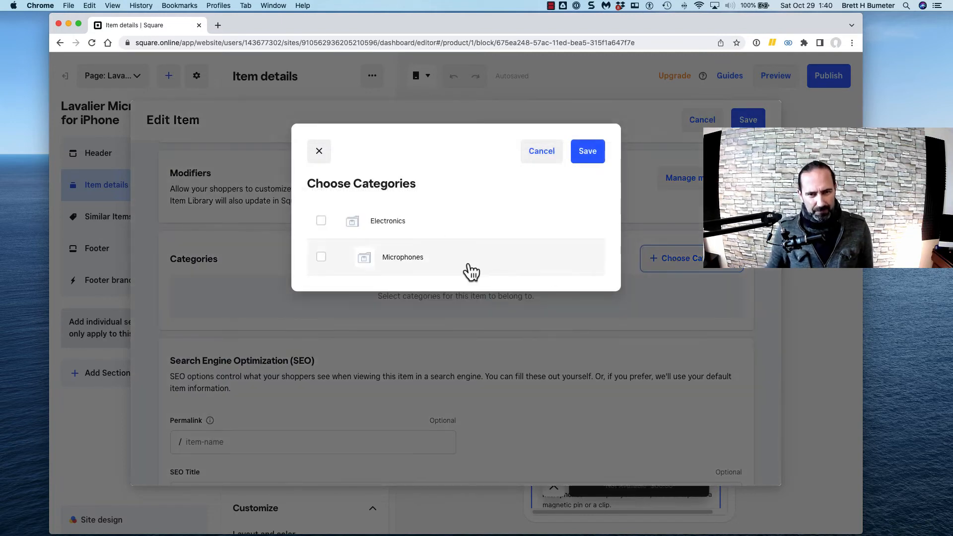
left_click(321, 260)
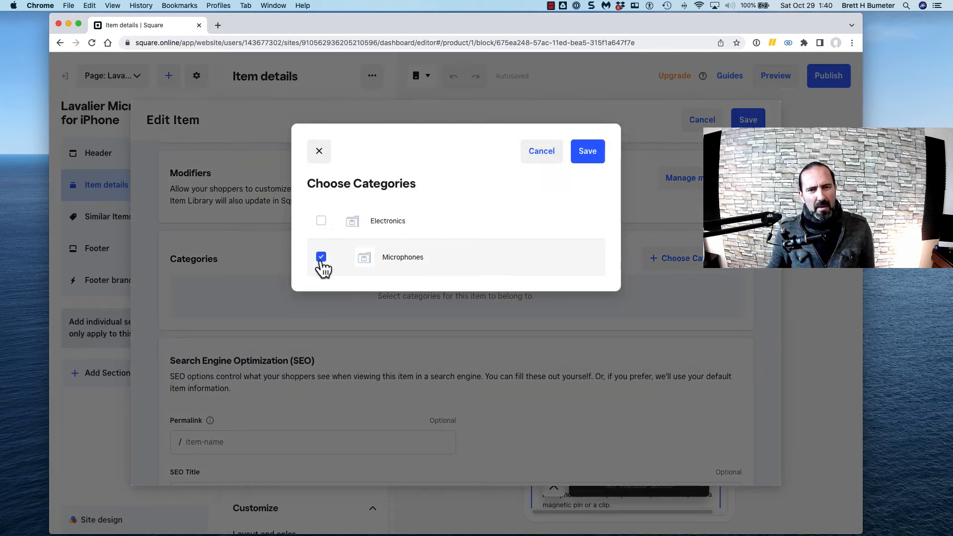
left_click(587, 155)
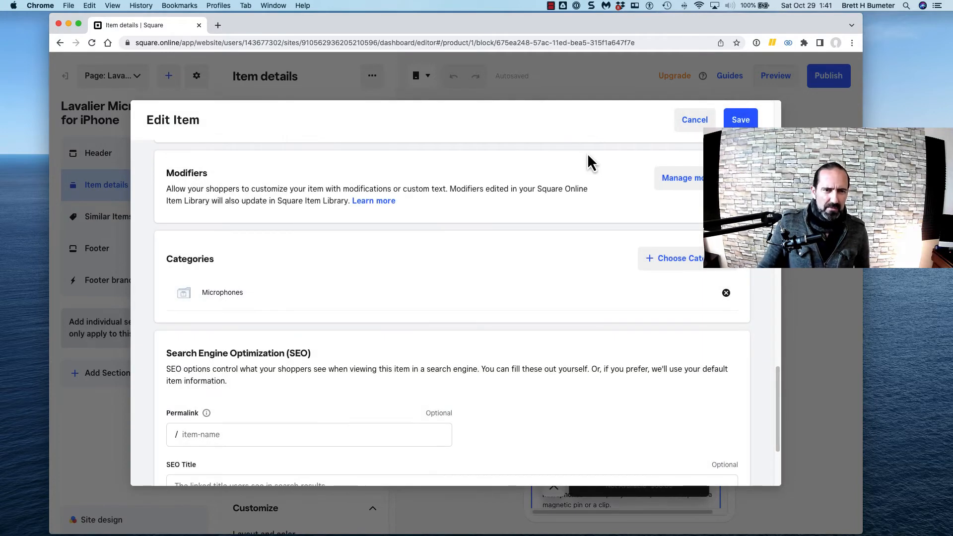
Check the item's search engine optimization fields and save the edited item
scroll(533, 347, "down", 3)
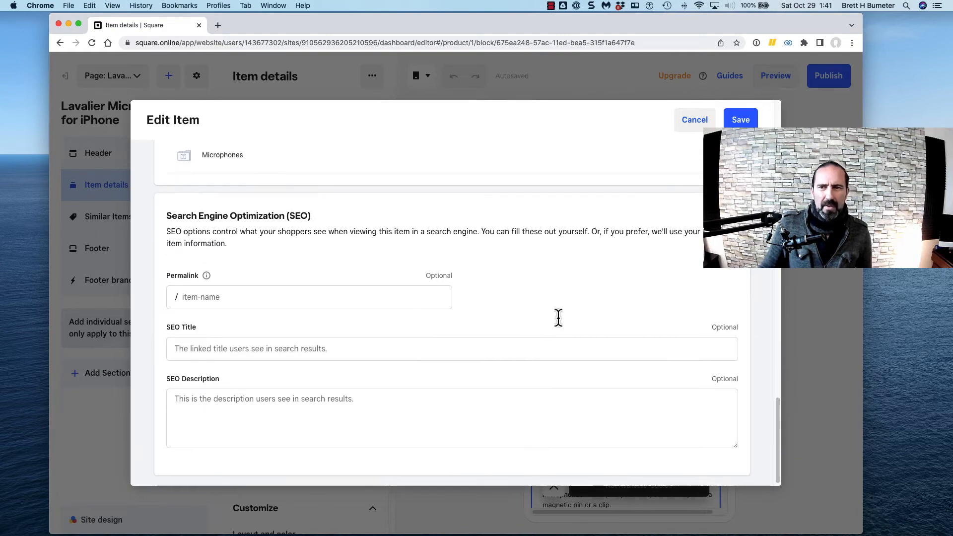
scroll(558, 317, "up", 12)
left_click(740, 126)
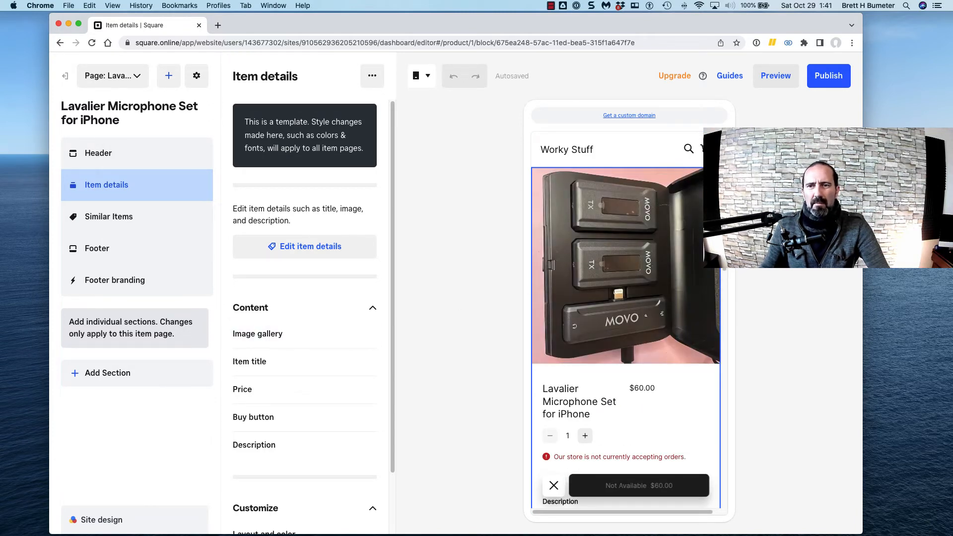
Preview the site on the lavalier microphone item page and look over the whole page
left_click(782, 82)
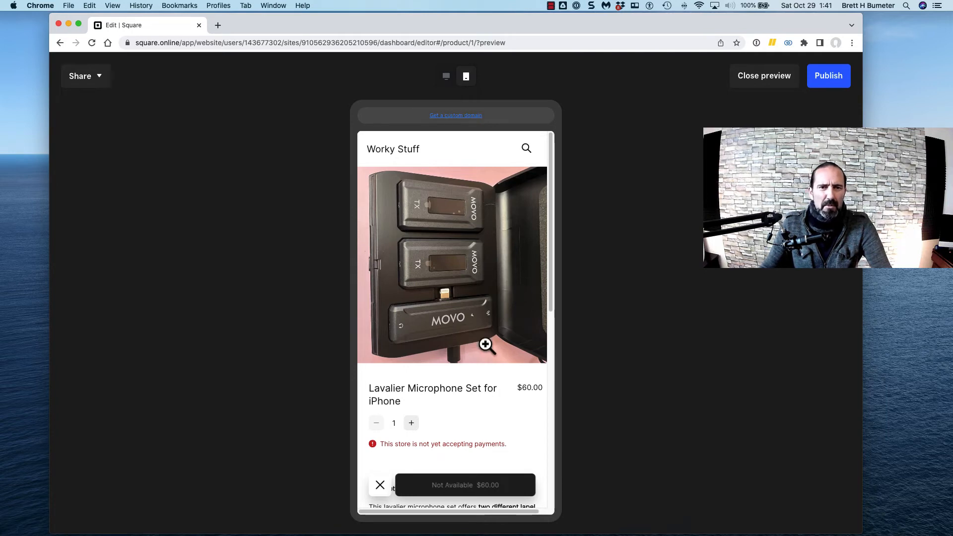
scroll(486, 345, "down", 15)
scroll(486, 350, "up", 15)
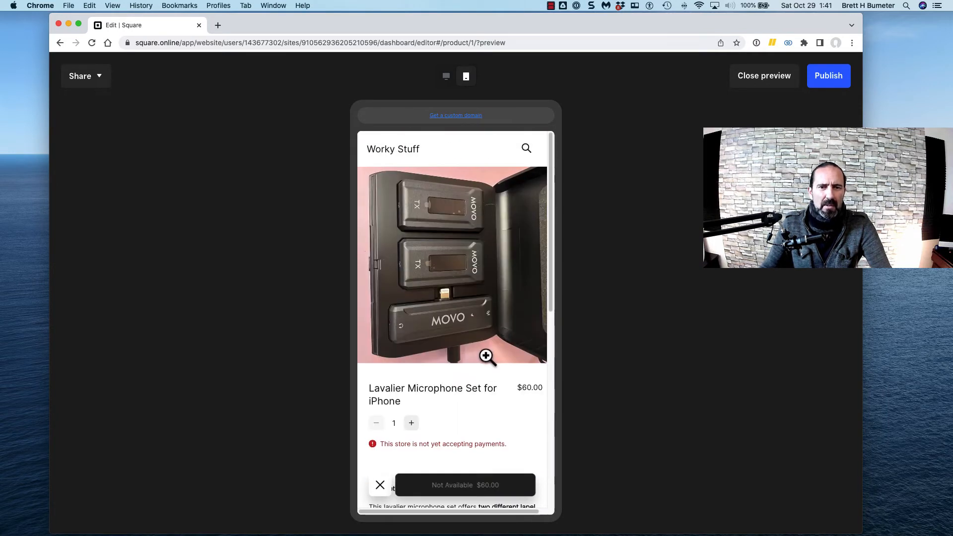
Go to the Worky Stuff home page in the preview and examine its banner, sign-up form and footer
left_click(403, 151)
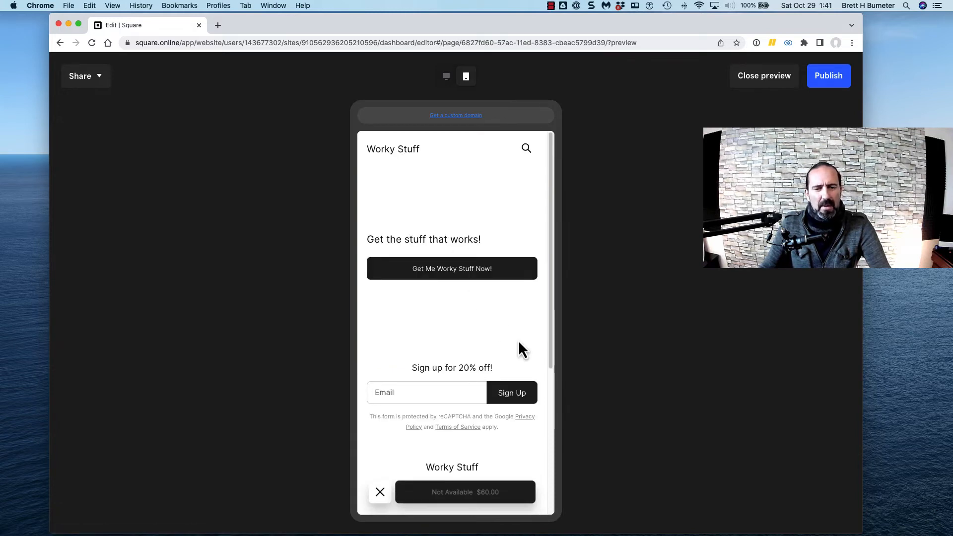
scroll(519, 348, "down", 2)
scroll(519, 347, "down", 4)
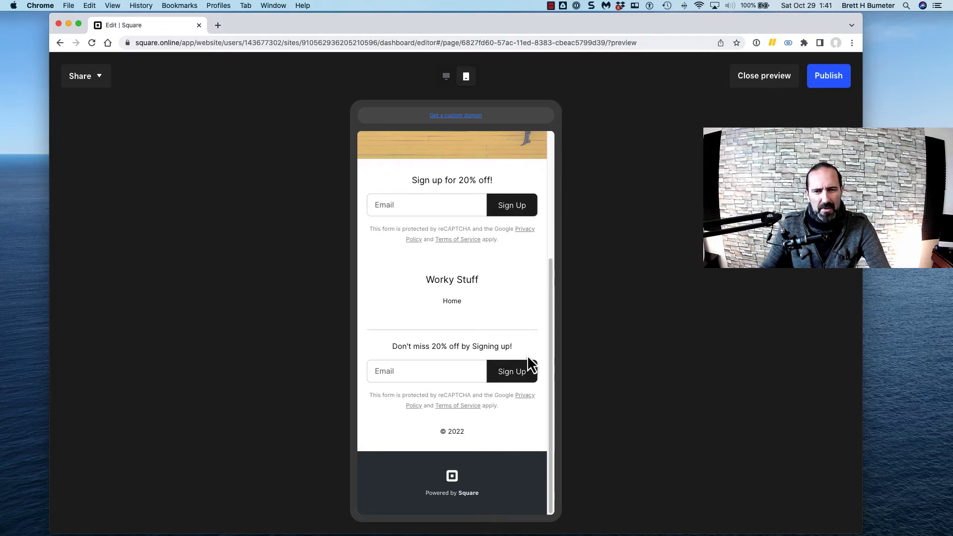
scroll(528, 359, "up", 6)
scroll(527, 355, "down", 6)
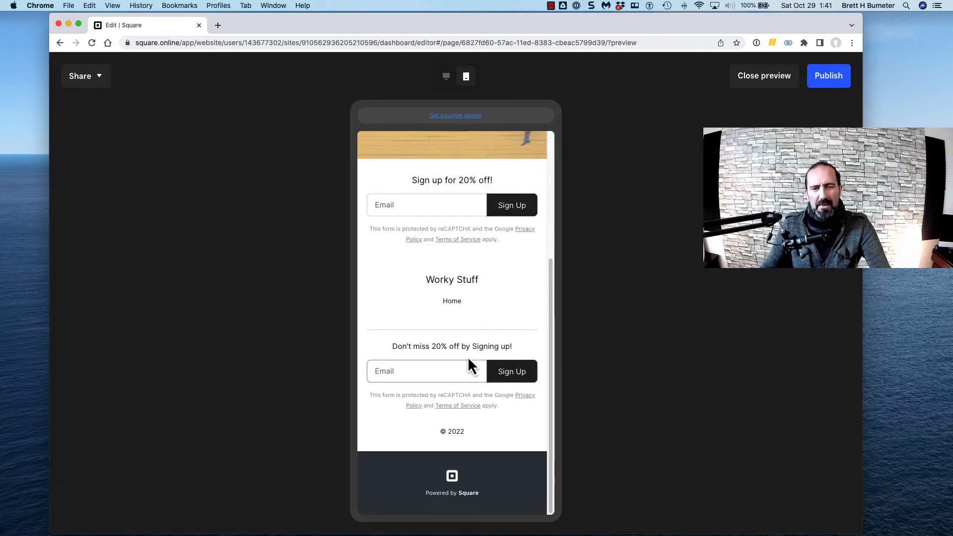
scroll(511, 300, "up", 6)
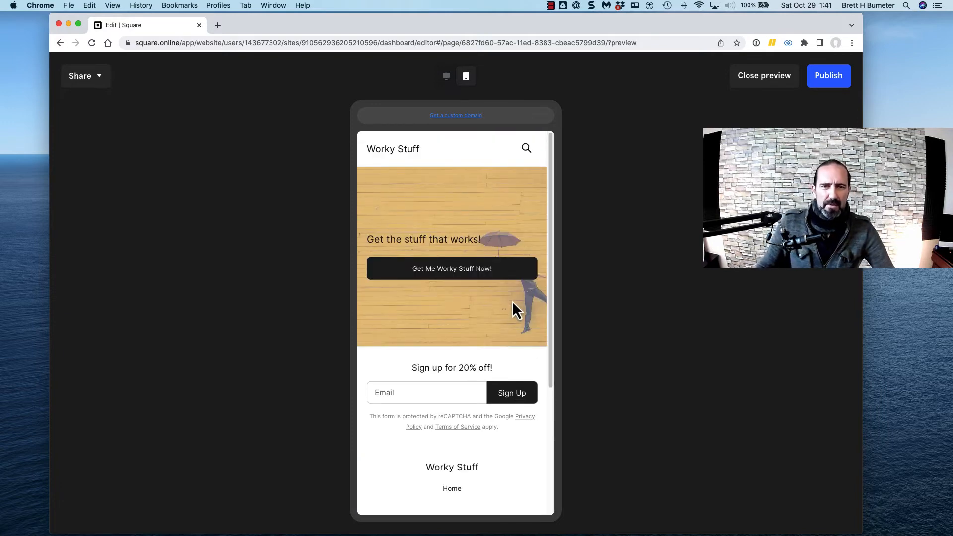
scroll(512, 301, "down", 1)
scroll(512, 300, "up", 1)
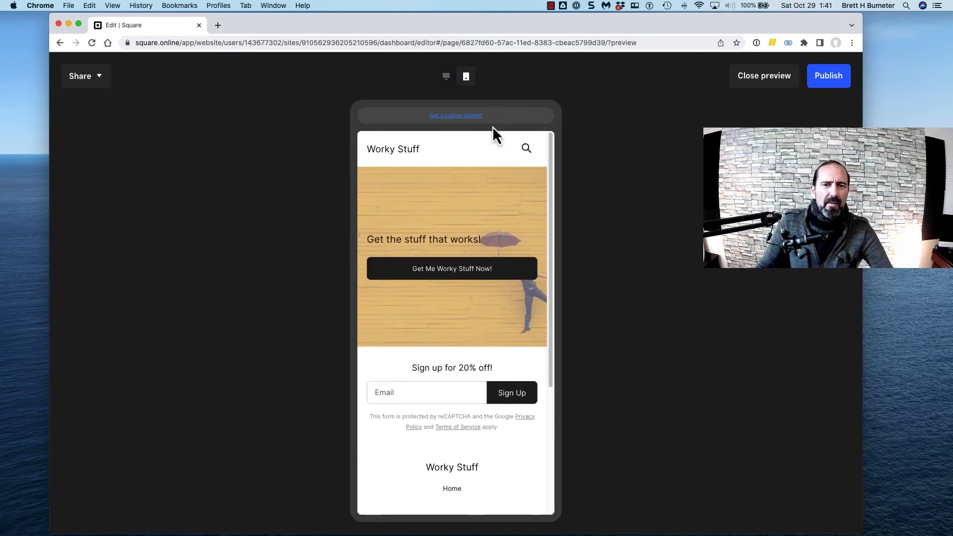
scroll(430, 338, "down", 1)
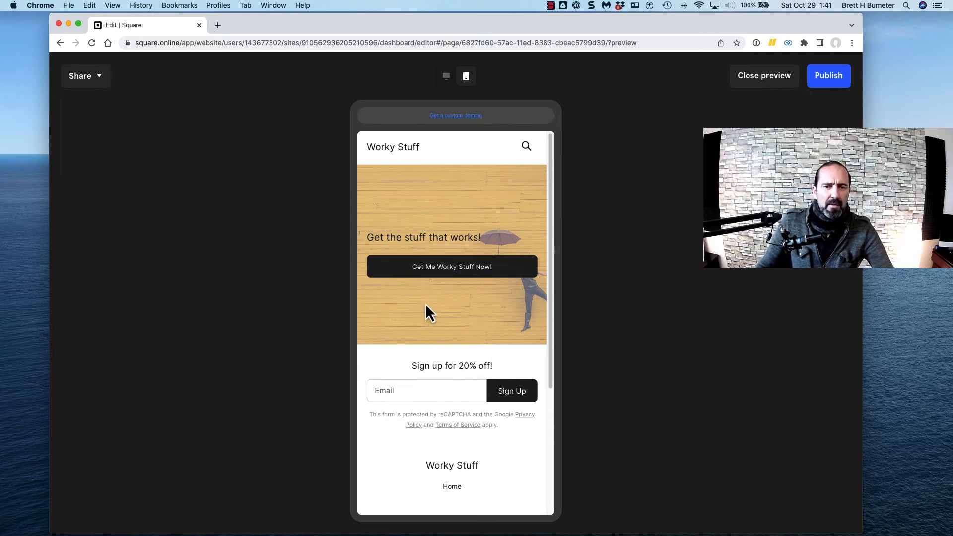
Follow the home page's Get Me Worky Stuff Now! link and review the Shop All page
left_click(460, 267)
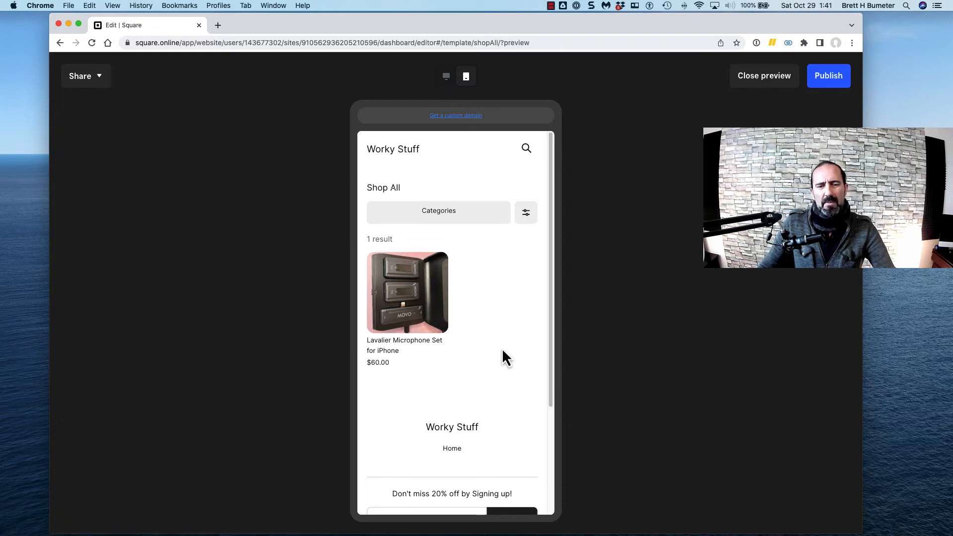
scroll(485, 317, "down", 3)
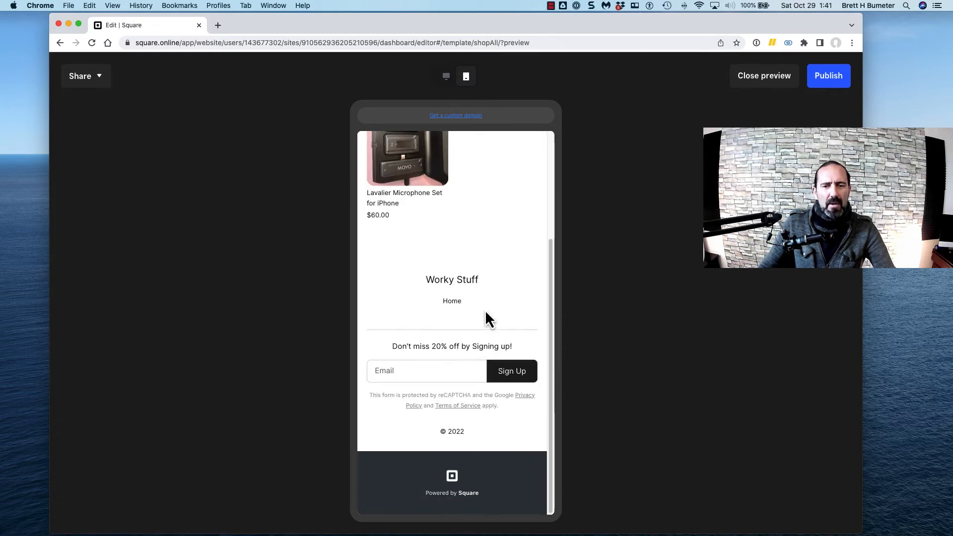
scroll(485, 317, "up", 3)
scroll(486, 316, "up", 1)
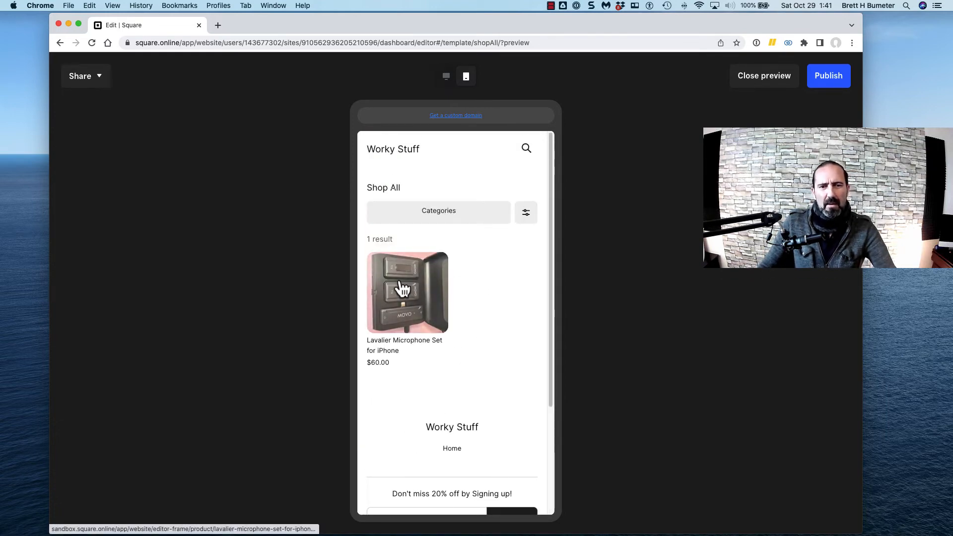
Open the lavalier microphone set from the Shop All page, review its description and footer, and close the preview
left_click(402, 287)
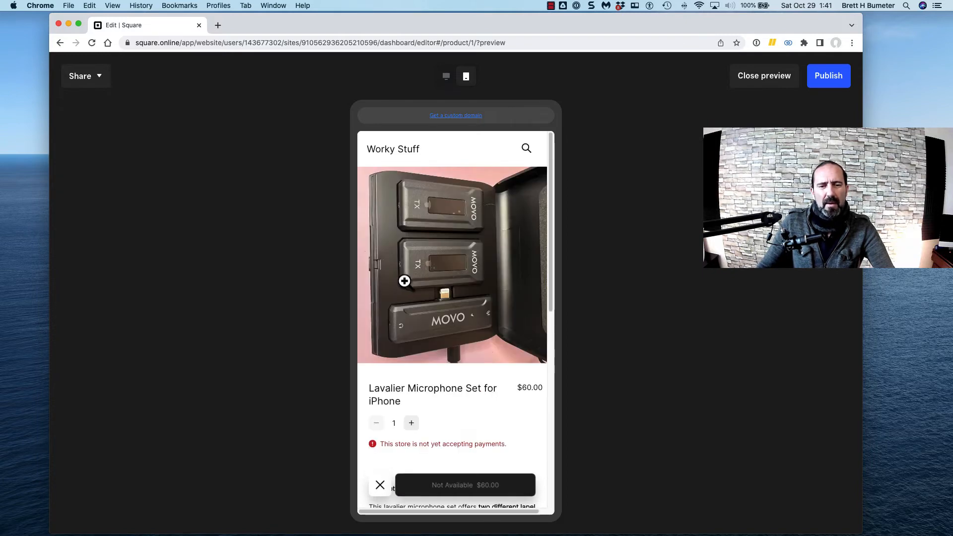
scroll(443, 315, "down", 3)
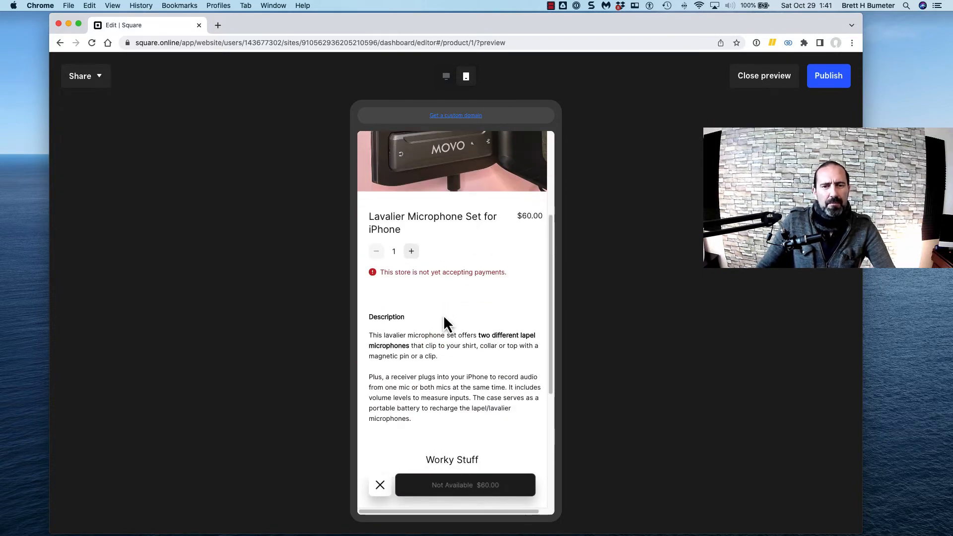
scroll(474, 300, "down", 4)
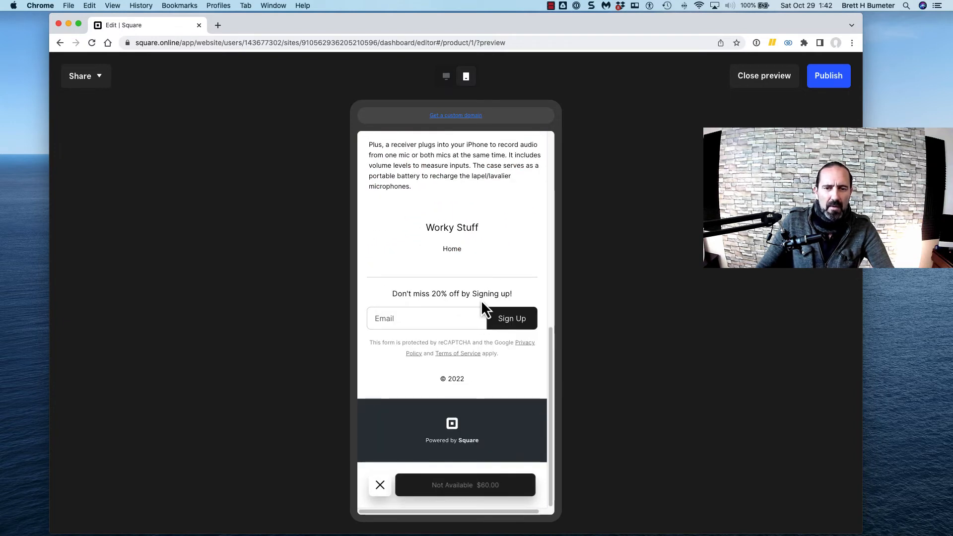
scroll(481, 303, "up", 10)
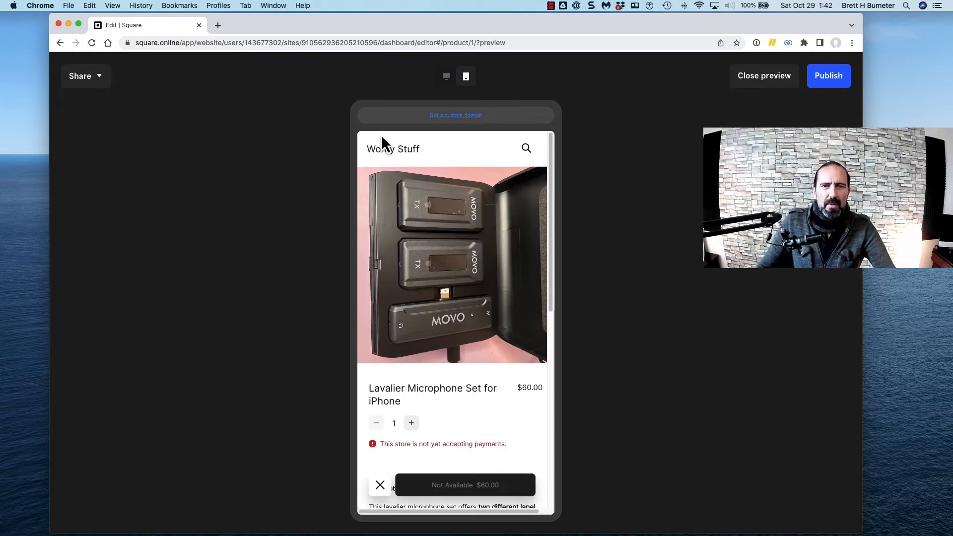
left_click(782, 85)
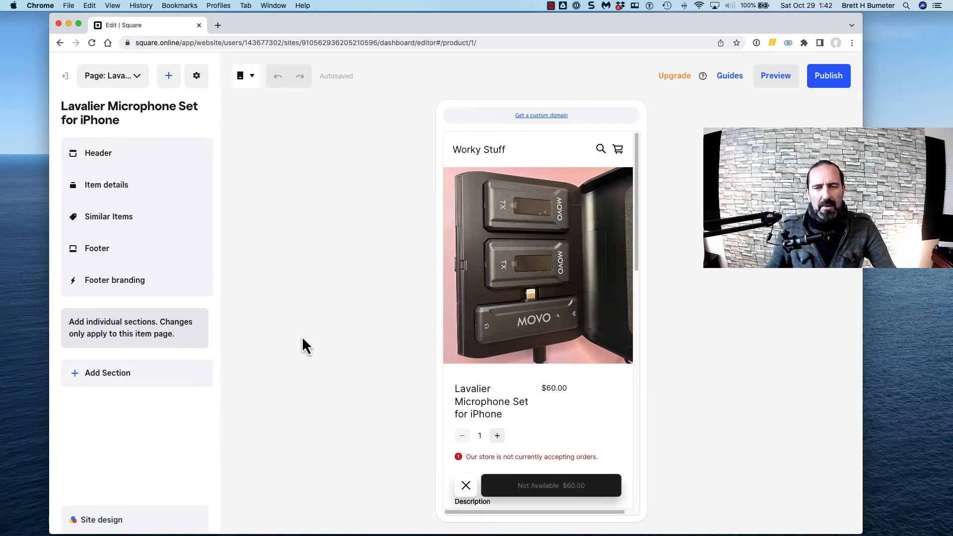
Look over the lavalier microphone item page, switch the editor to the Home page, and review its sections down to the footer
scroll(328, 331, "down", 10)
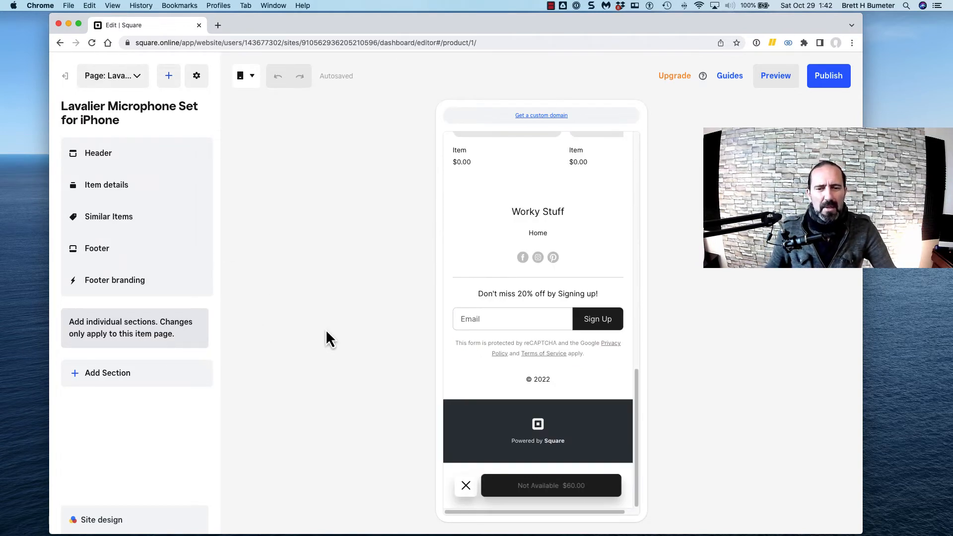
scroll(326, 329, "up", 10)
left_click(129, 75)
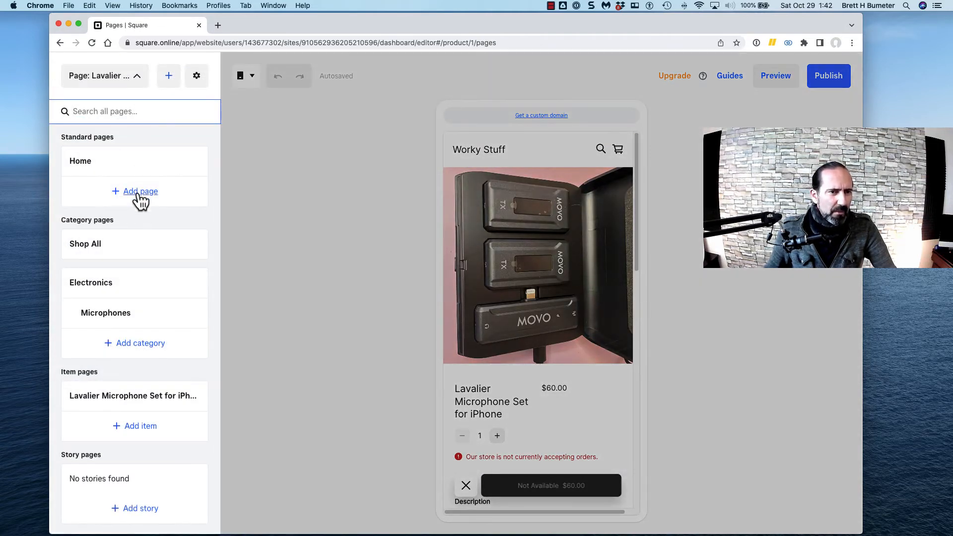
left_click(88, 170)
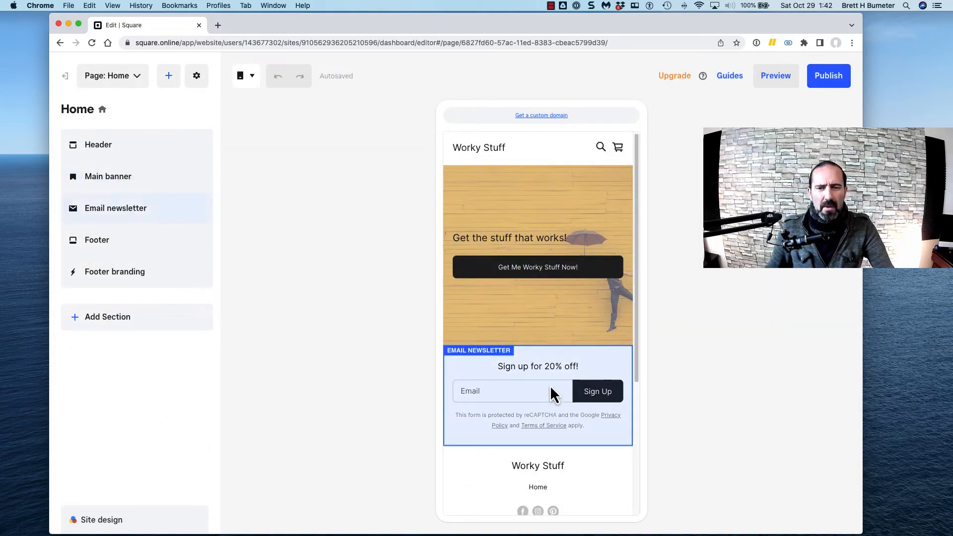
scroll(496, 273, "down", 6)
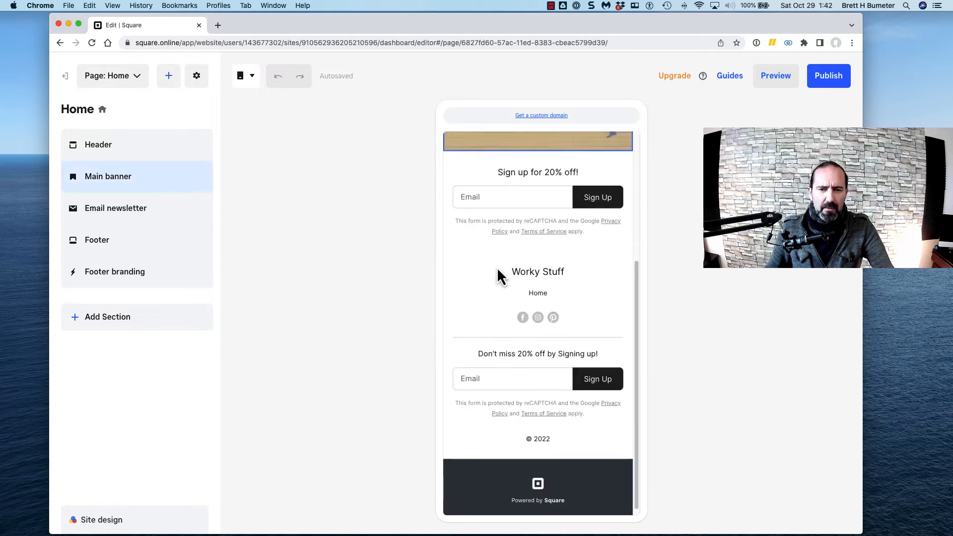
scroll(496, 273, "up", 6)
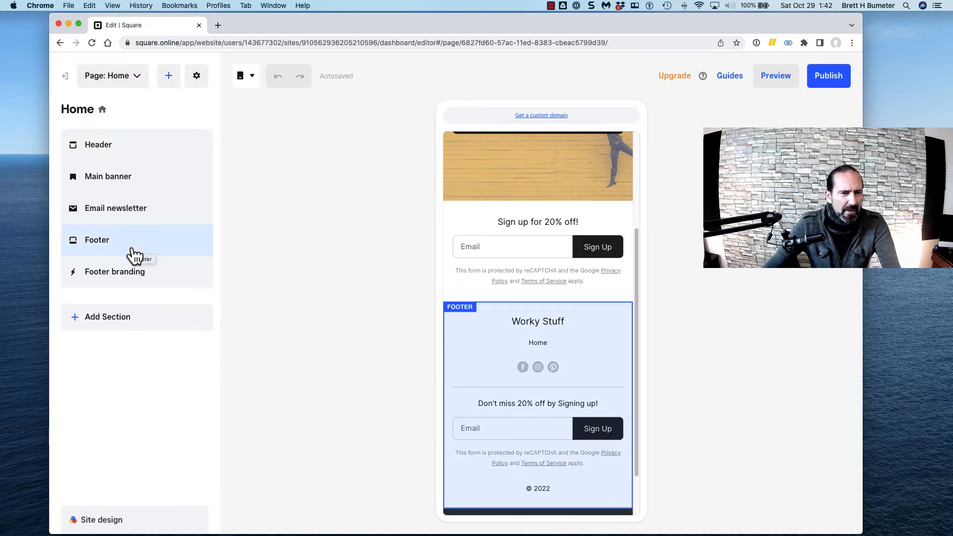
Start a new section on the Home page and try out the Featured menu items and Featured items types
left_click(97, 326)
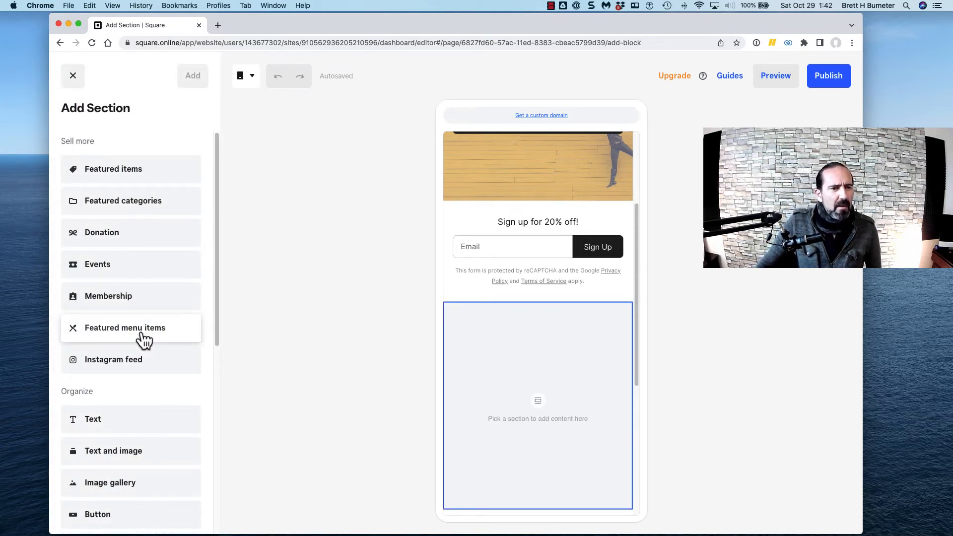
left_click(144, 341)
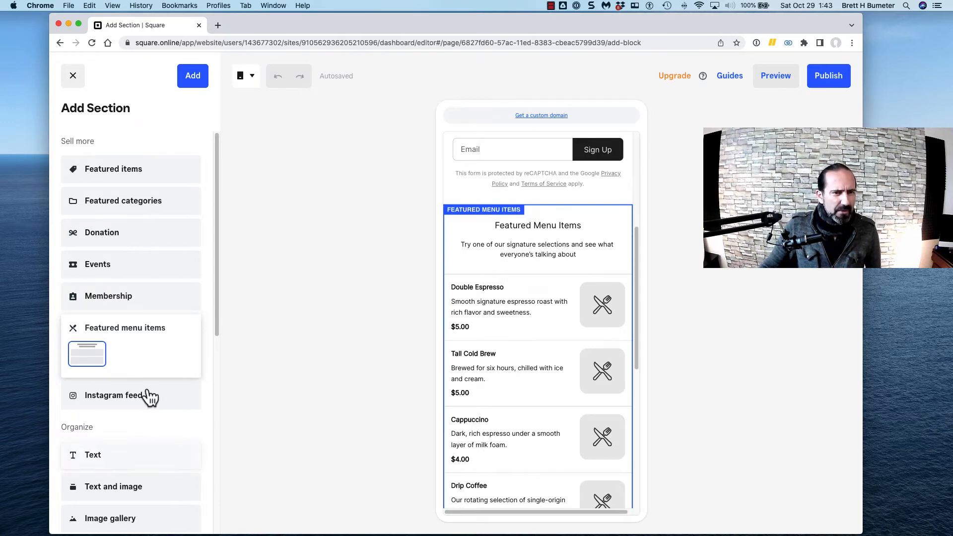
left_click(113, 172)
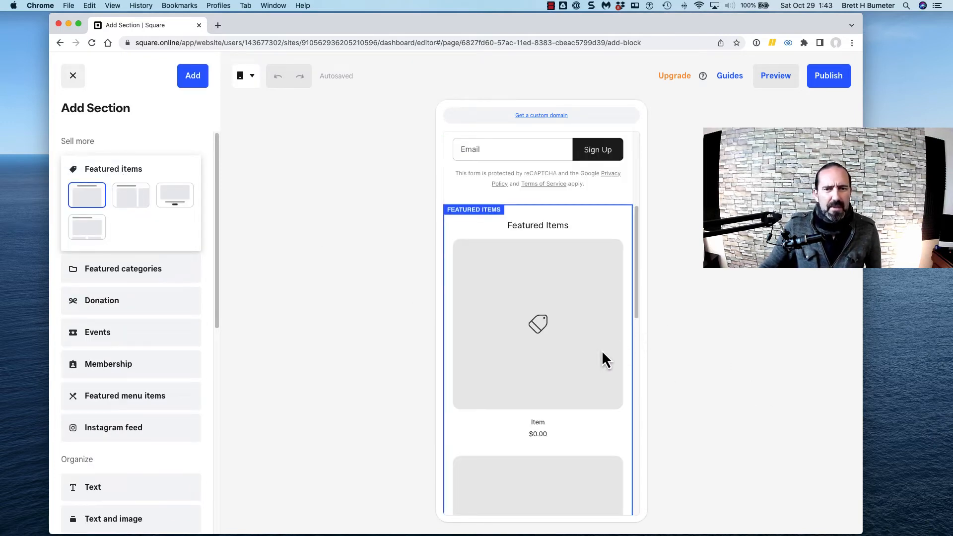
Examine how the Featured Items section fits on the Home page between the email sign-up form and the footer
scroll(604, 354, "up", 5)
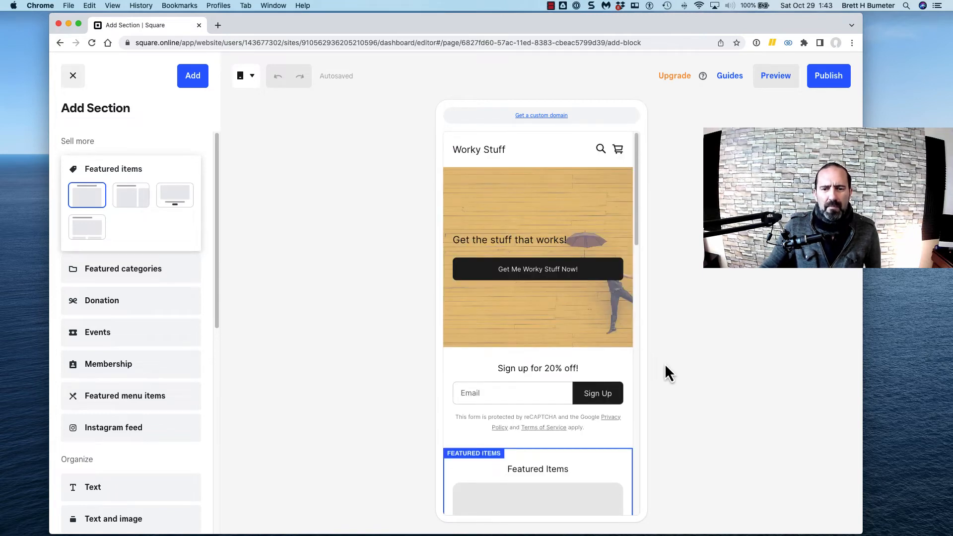
scroll(471, 370, "down", 6)
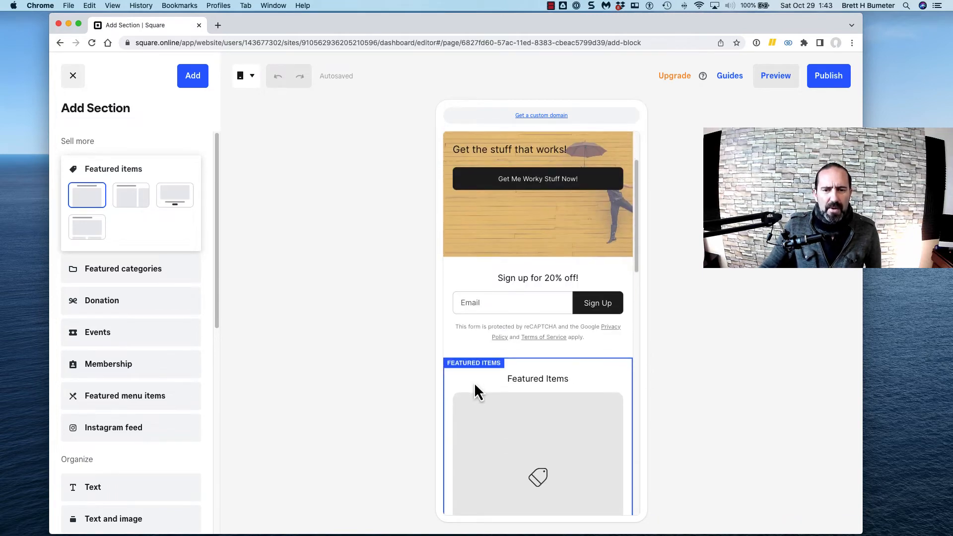
scroll(475, 391, "down", 4)
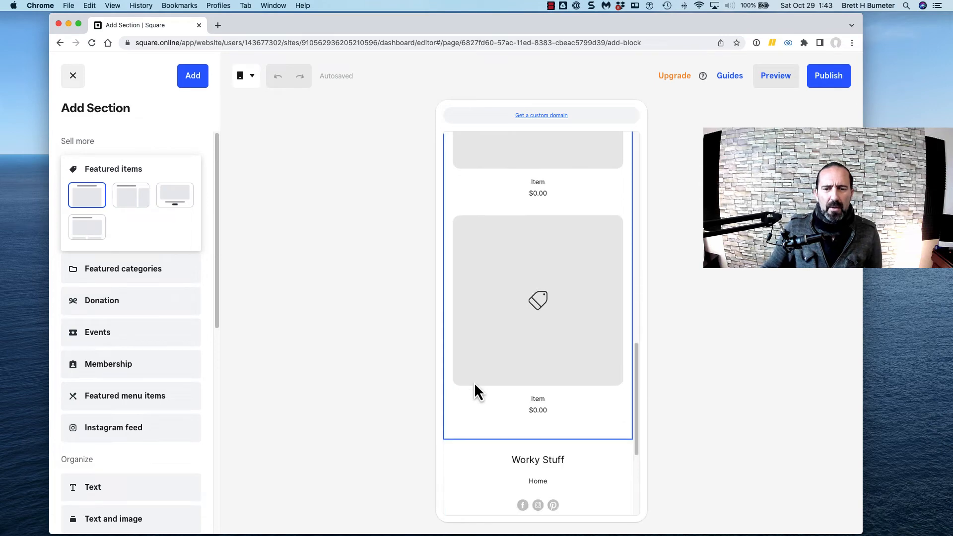
scroll(474, 391, "up", 10)
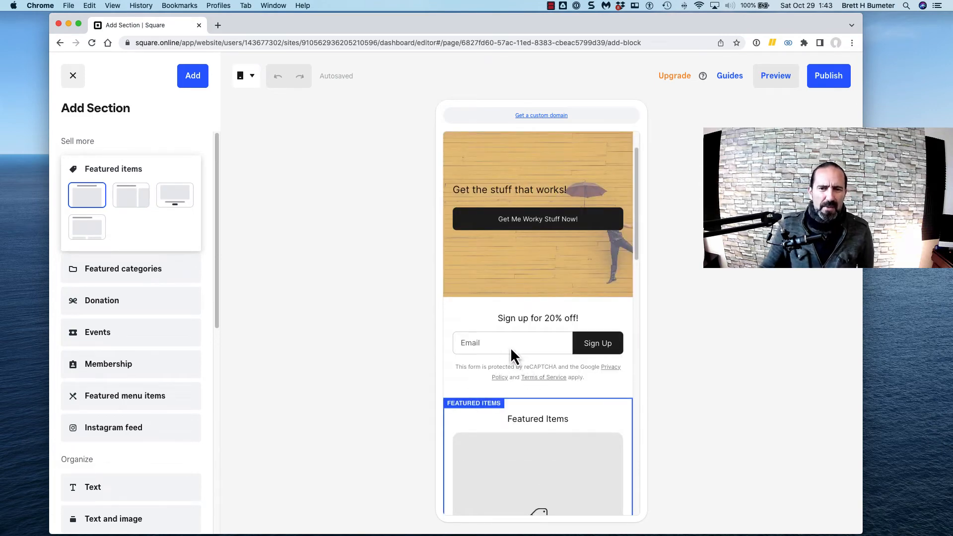
scroll(496, 336, "up", 2)
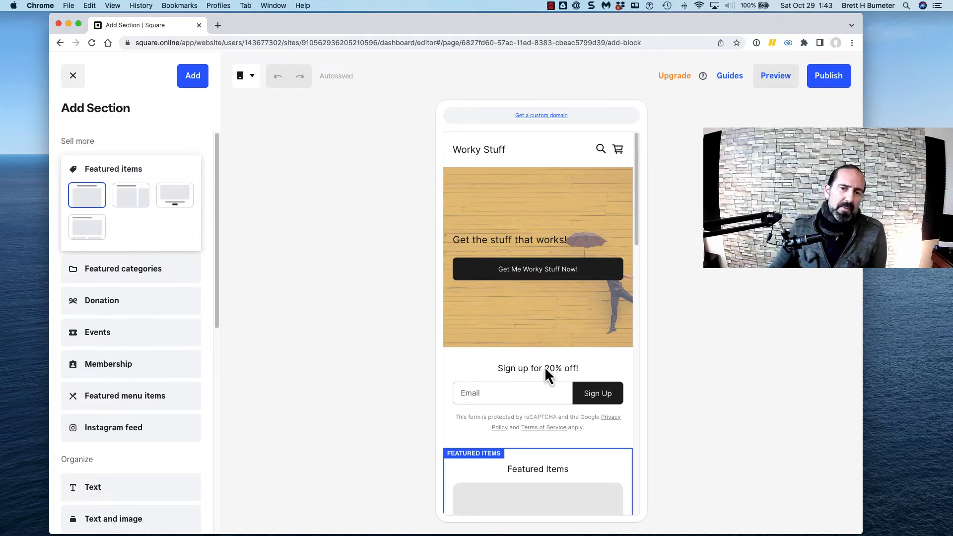
scroll(546, 372, "down", 3)
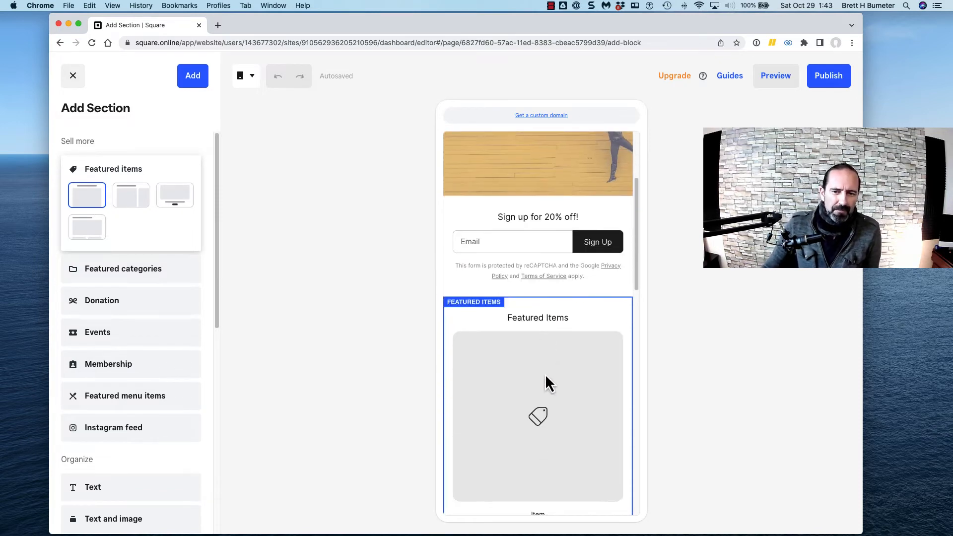
scroll(546, 385, "down", 3)
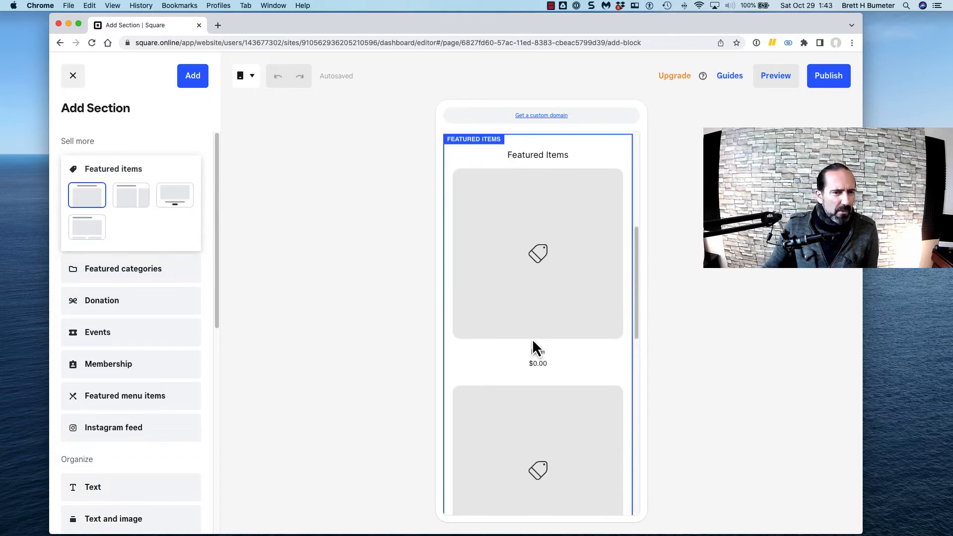
scroll(532, 343, "down", 10)
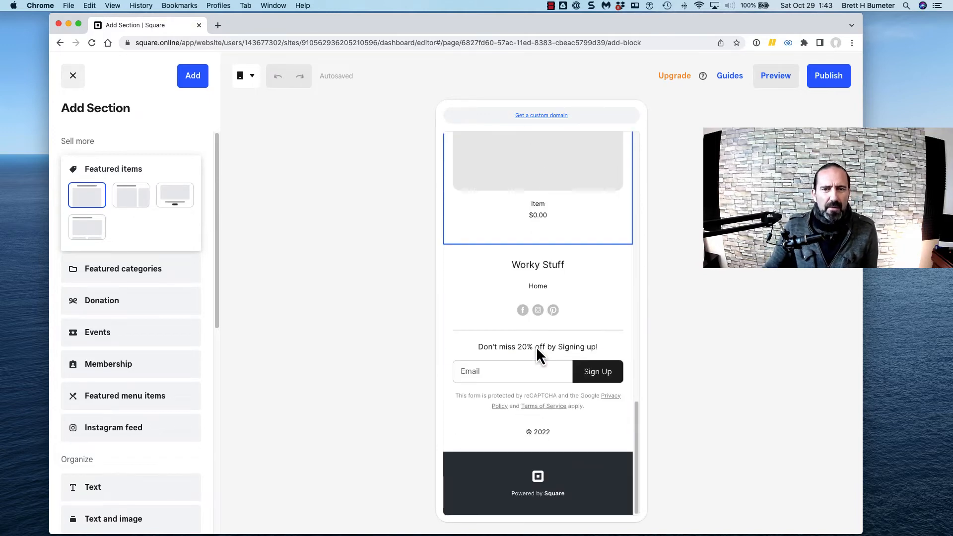
scroll(537, 350, "up", 15)
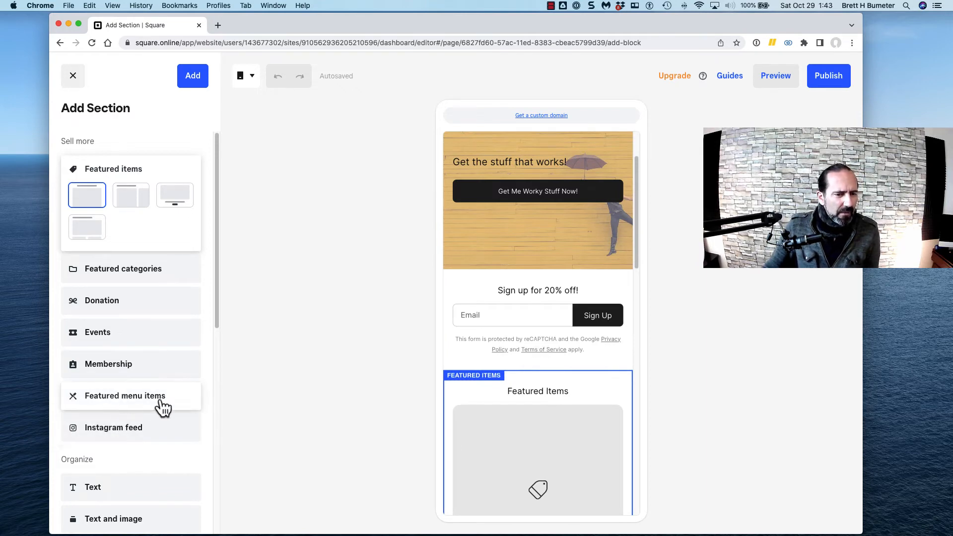
Add an About section with the text-only centered layout to the Home page, between the email newsletter and the footer
scroll(163, 407, "down", 10)
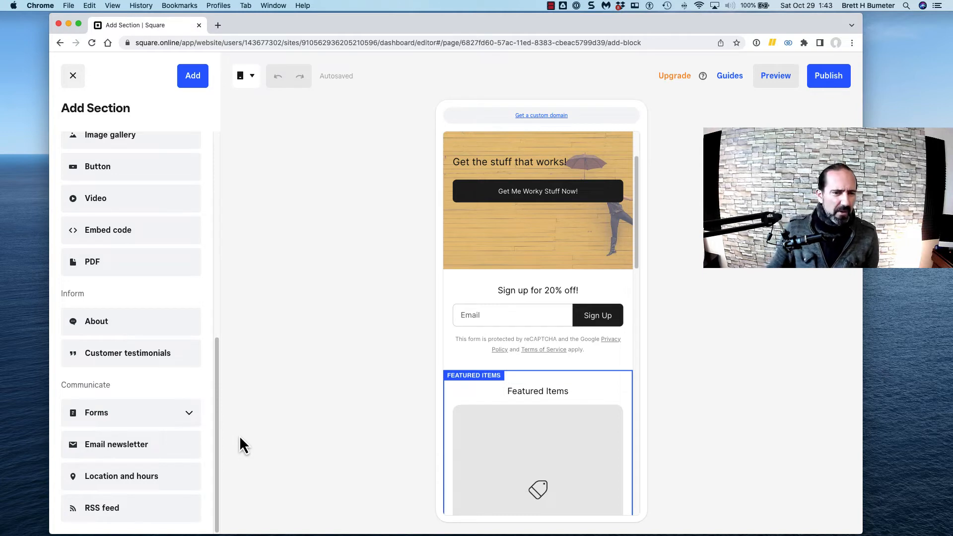
scroll(282, 411, "up", 1)
scroll(284, 412, "down", 17)
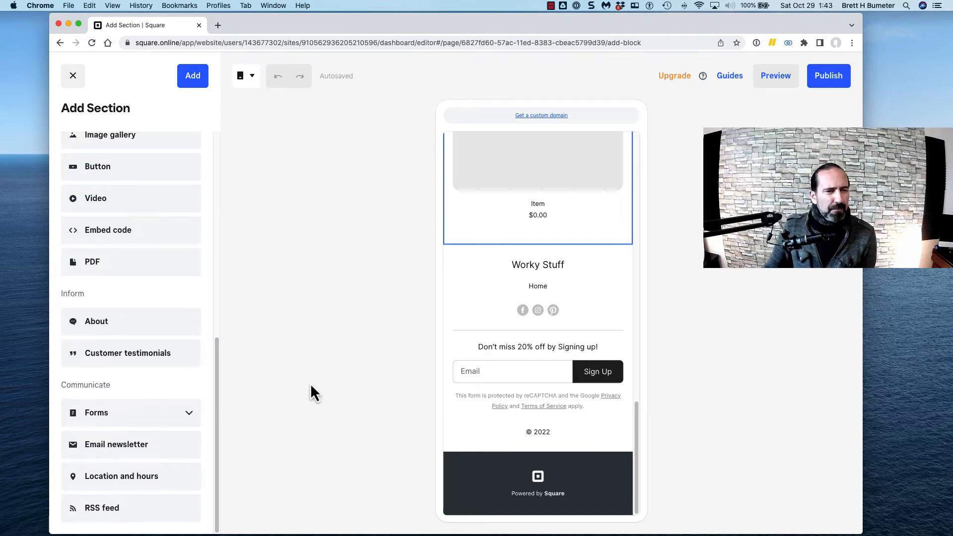
left_click(128, 325)
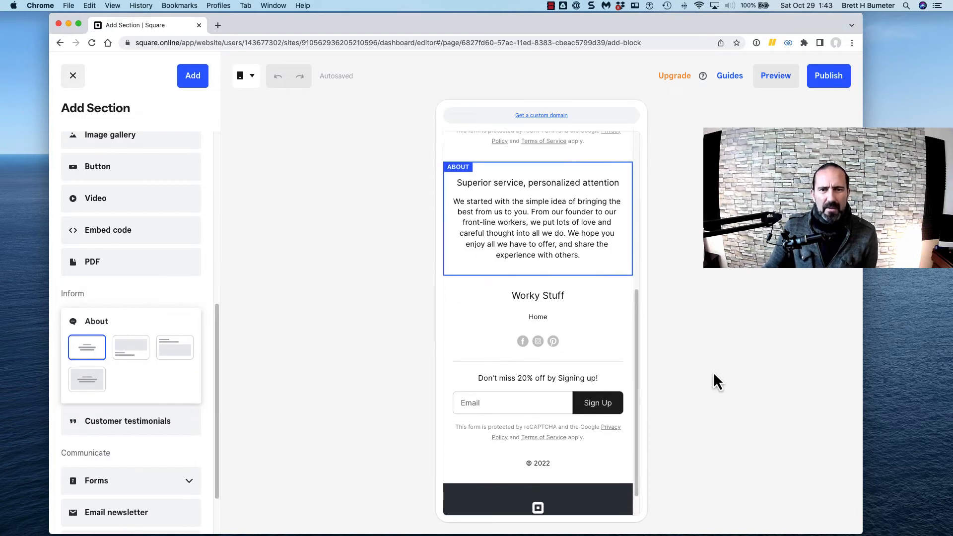
scroll(541, 253, "up", 3)
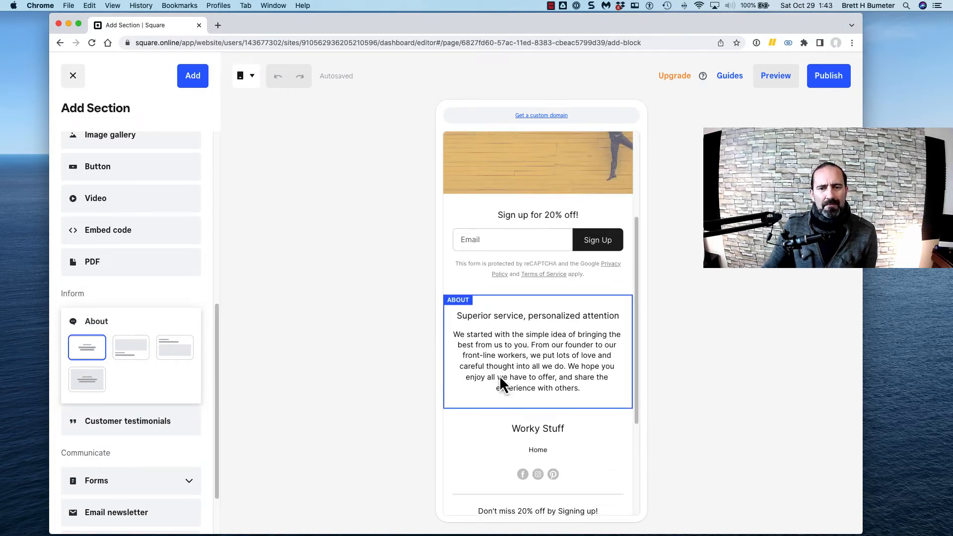
left_click(516, 339)
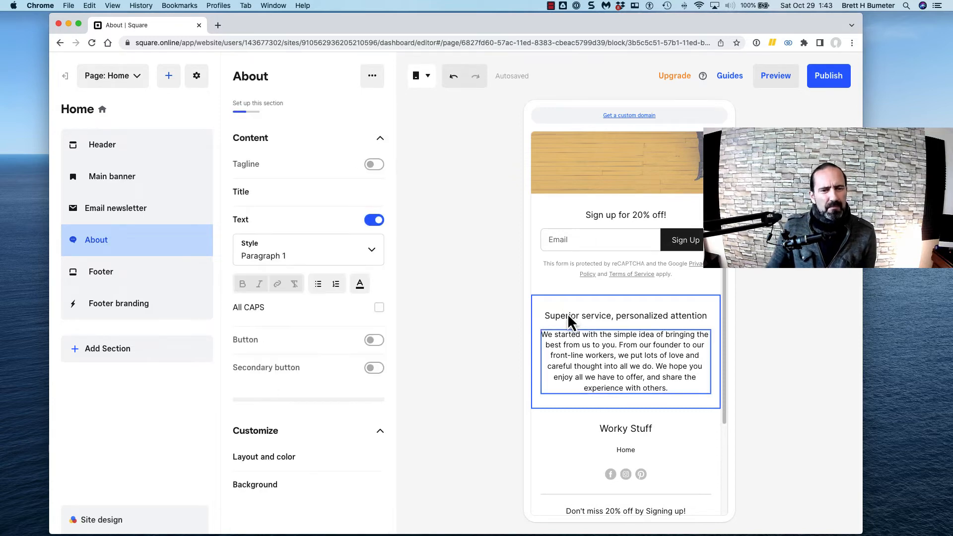
Replace the About section's title with "Our Goal is to Share the stuff that works"
left_click(270, 203)
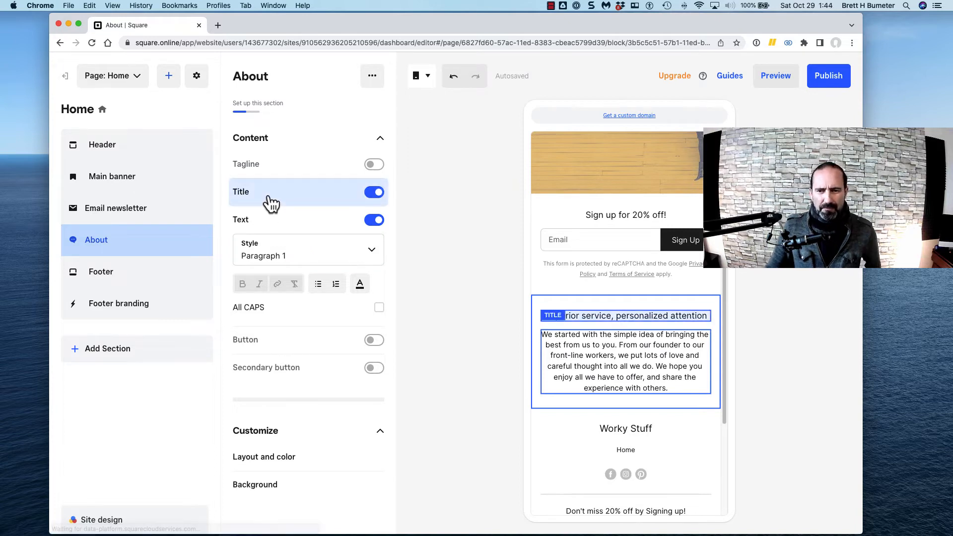
left_click(594, 314)
triple_click(610, 316)
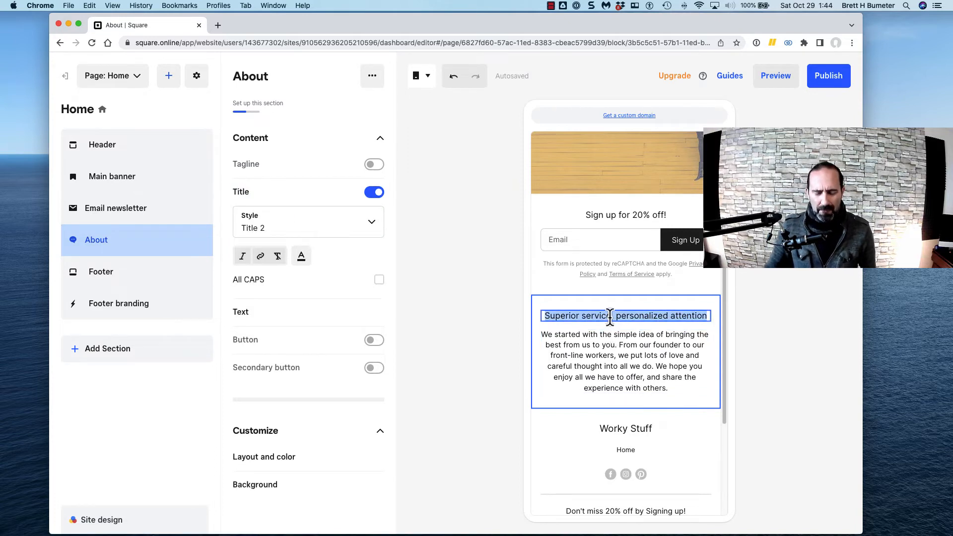
type("Our")
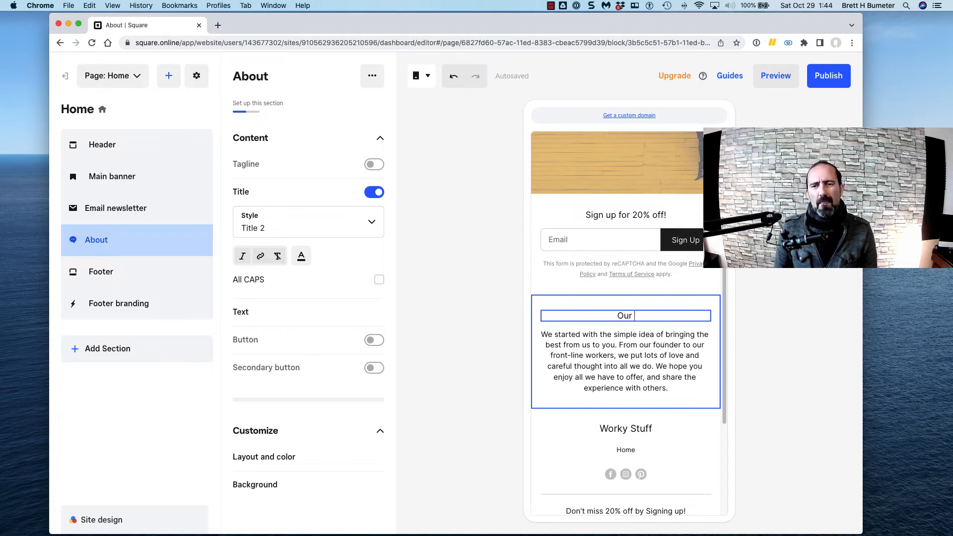
type(" Goal")
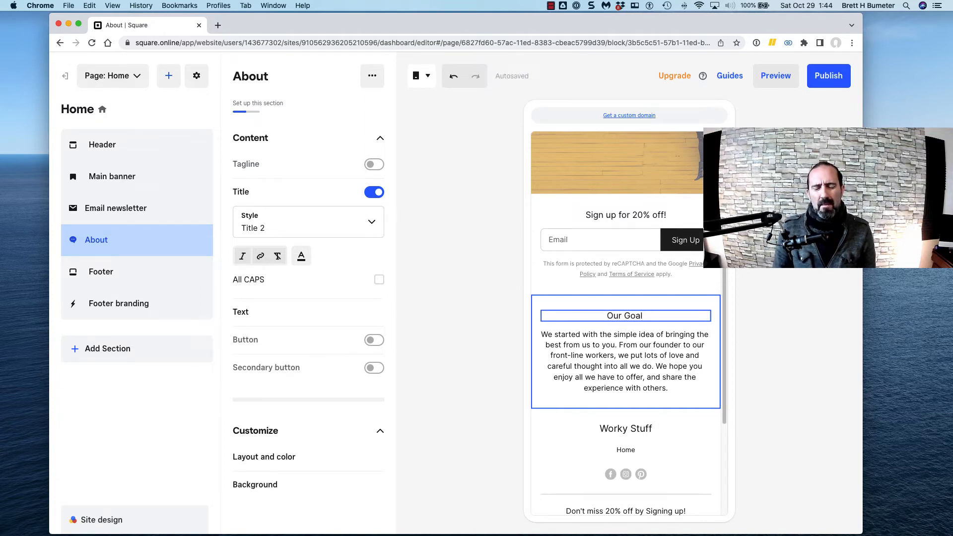
type(" is to S")
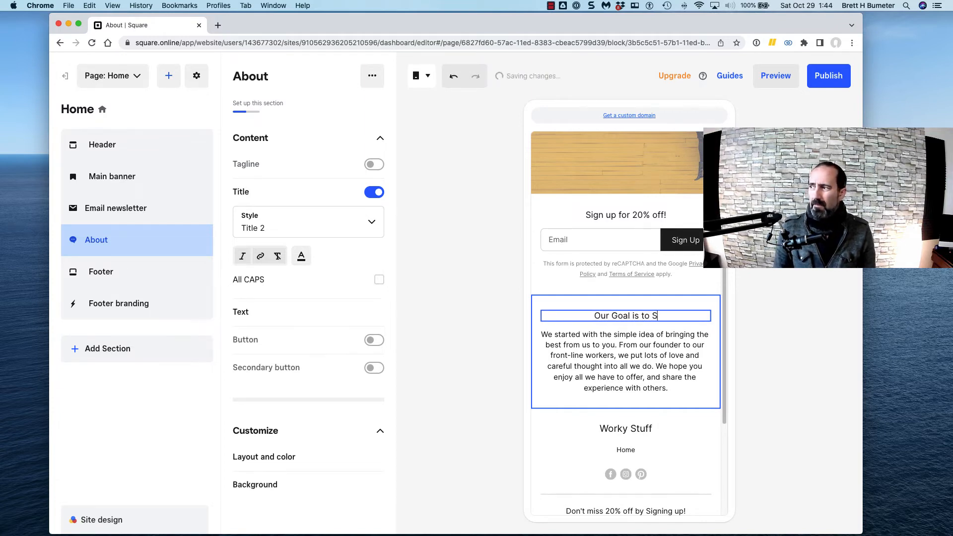
type("hare ")
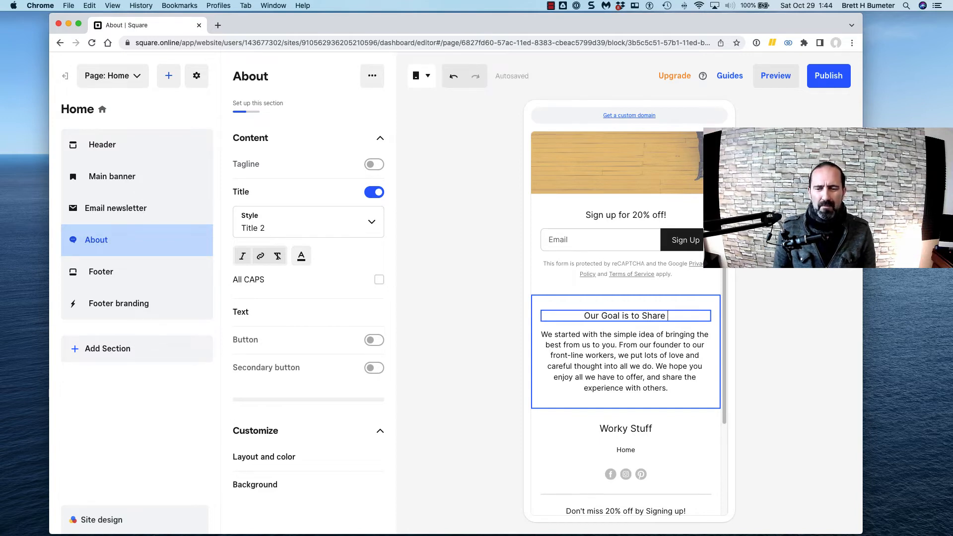
type("the stuff that works")
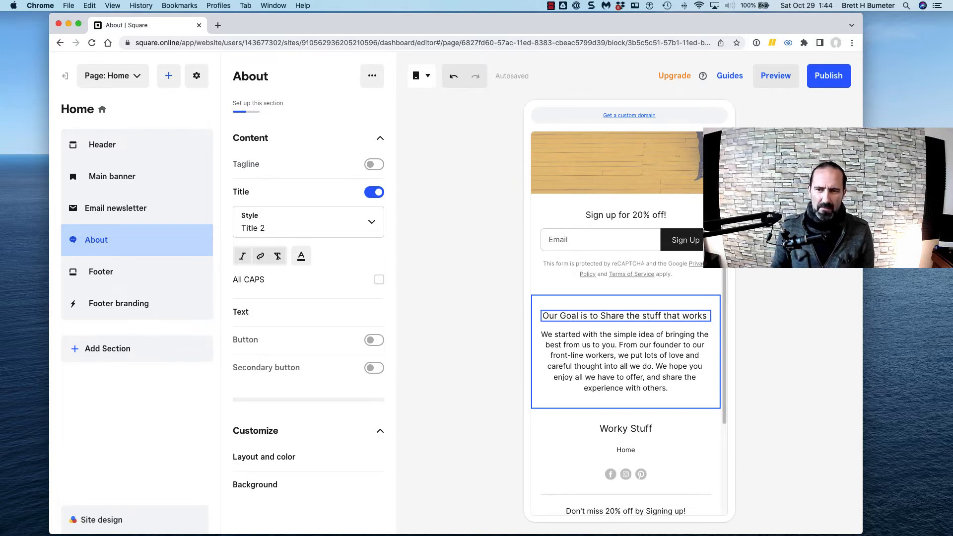
Rewrite the About section's title as "Sharing the stuff that works!"
key("super+a")
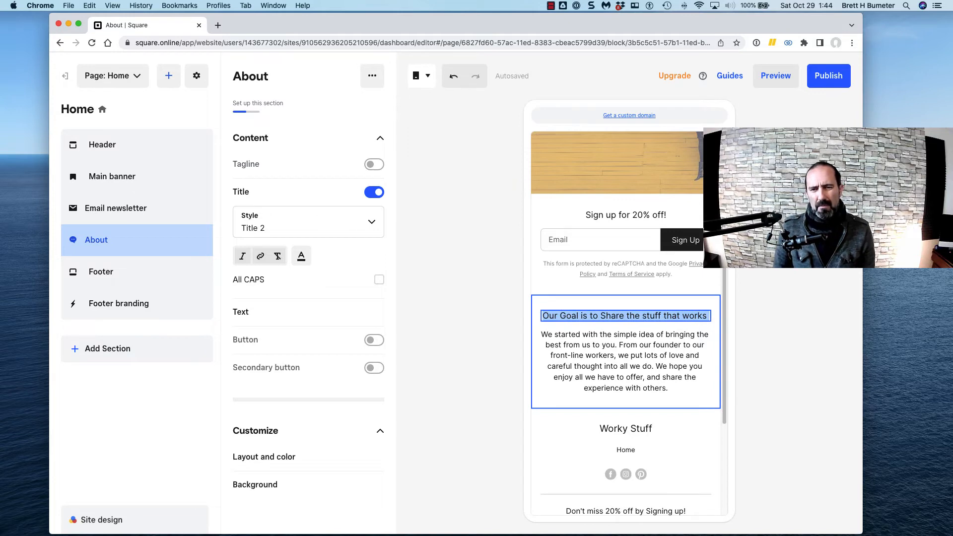
type("Sharing the s")
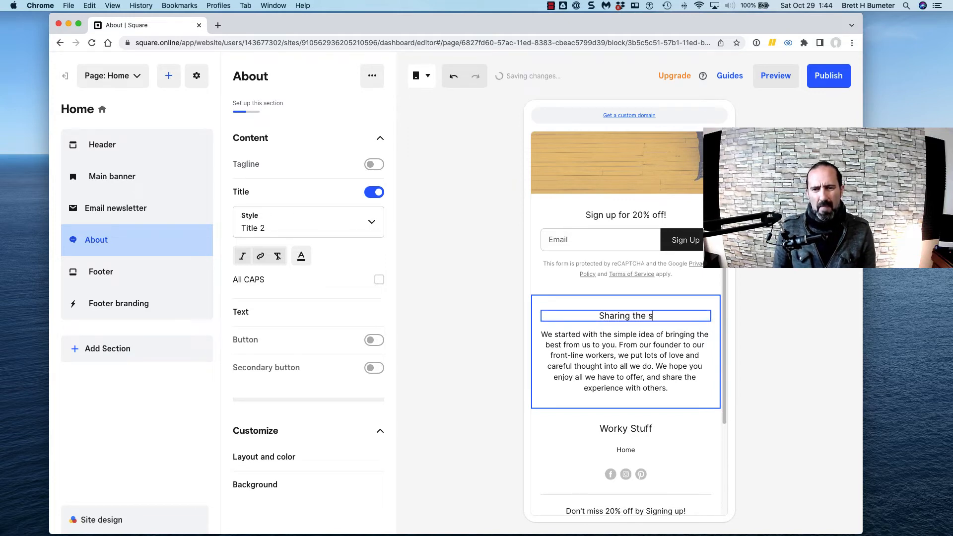
type("tuff that wor")
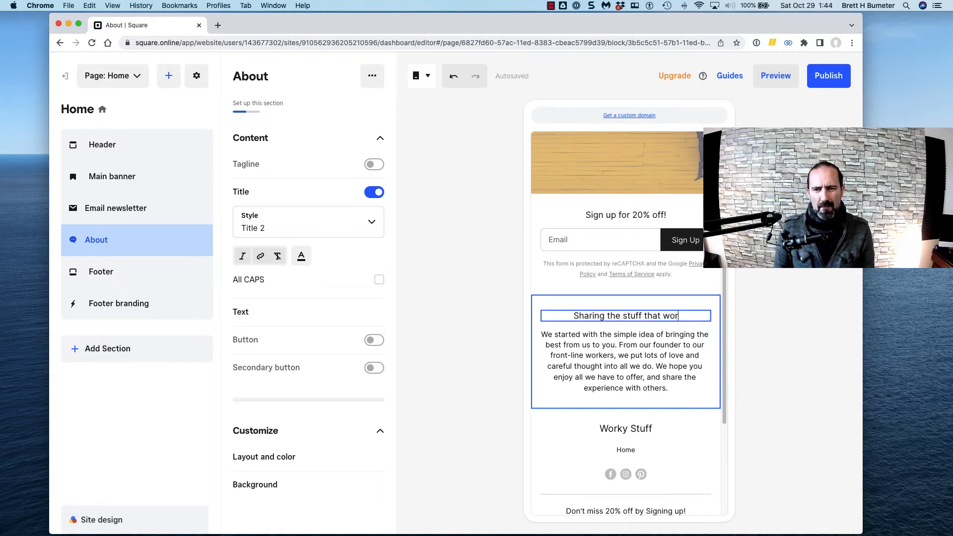
type("ks!")
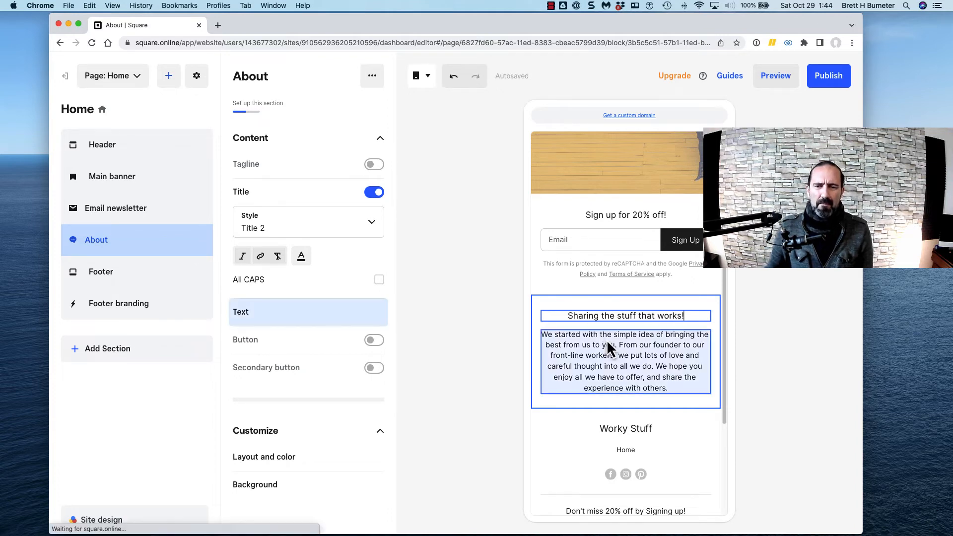
Replace the About section's placeholder paragraph with "There is stuff that"
left_click(608, 337)
double_click(608, 335)
key("super+a")
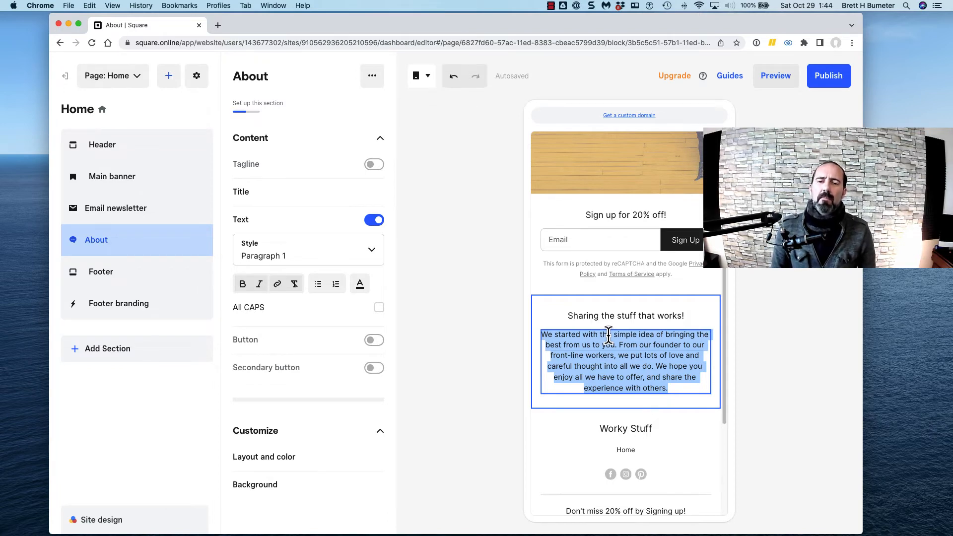
key("BackSpace")
type("There is ")
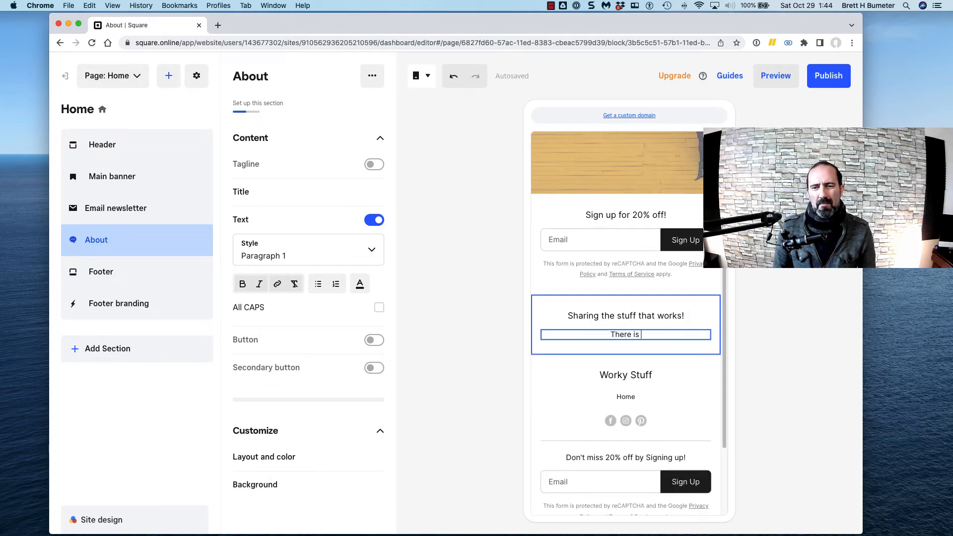
type("stuff that")
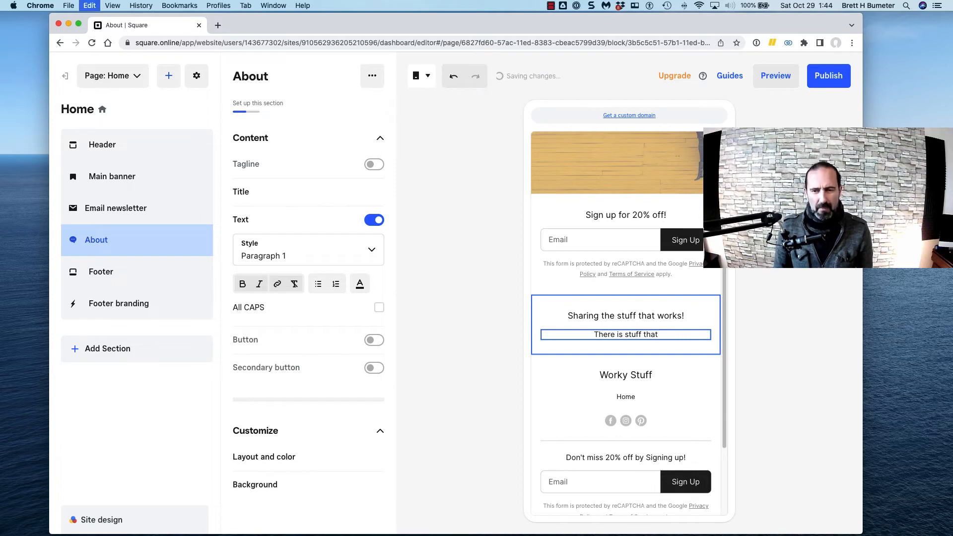
Rewrite the About section's paragraph to begin "Hopefully you will find some unbelievable prices from our products"
key("super+a")
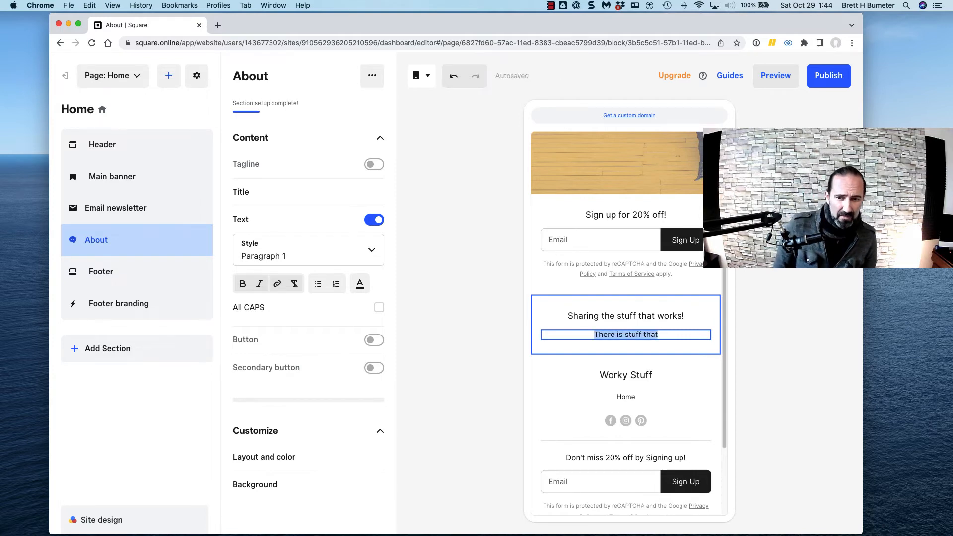
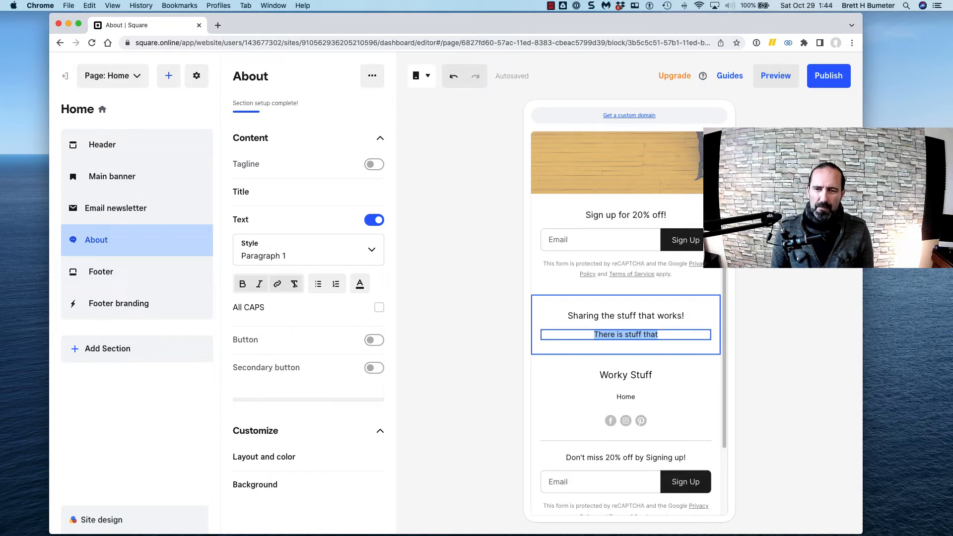
type("Hopefully you ")
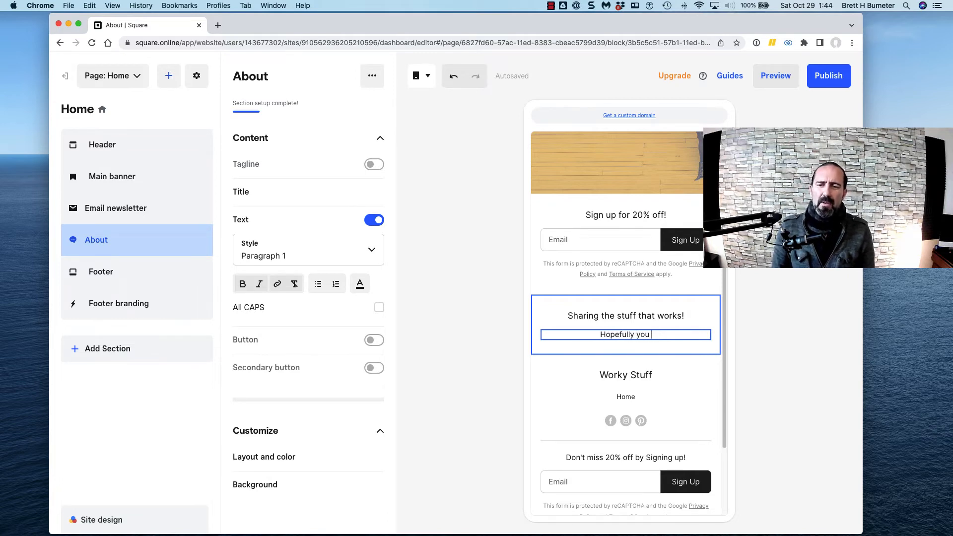
type("will find ")
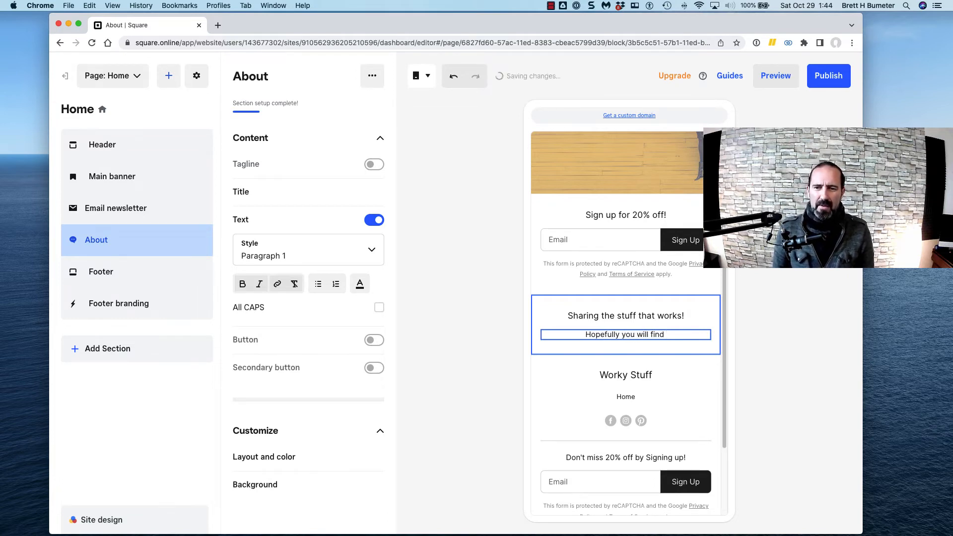
type("some unbel")
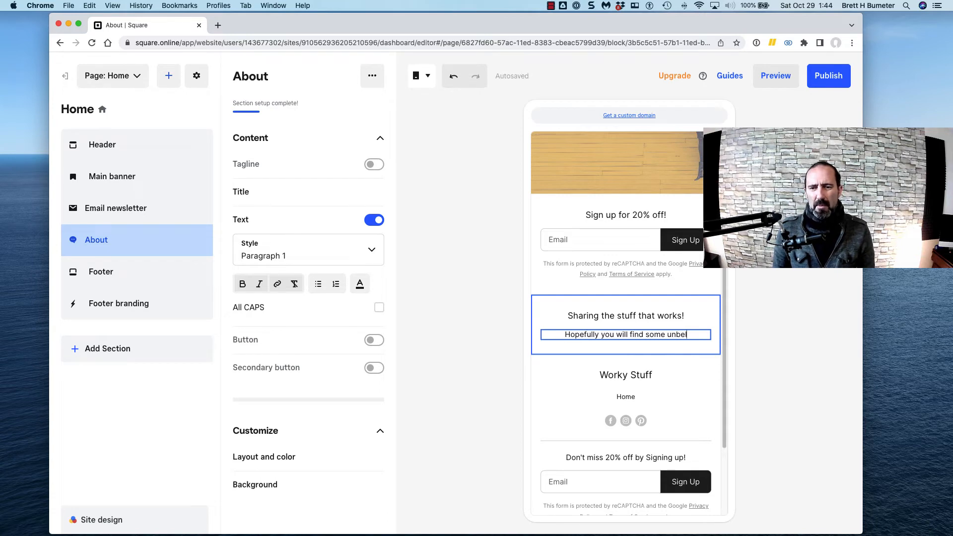
type("ievable p")
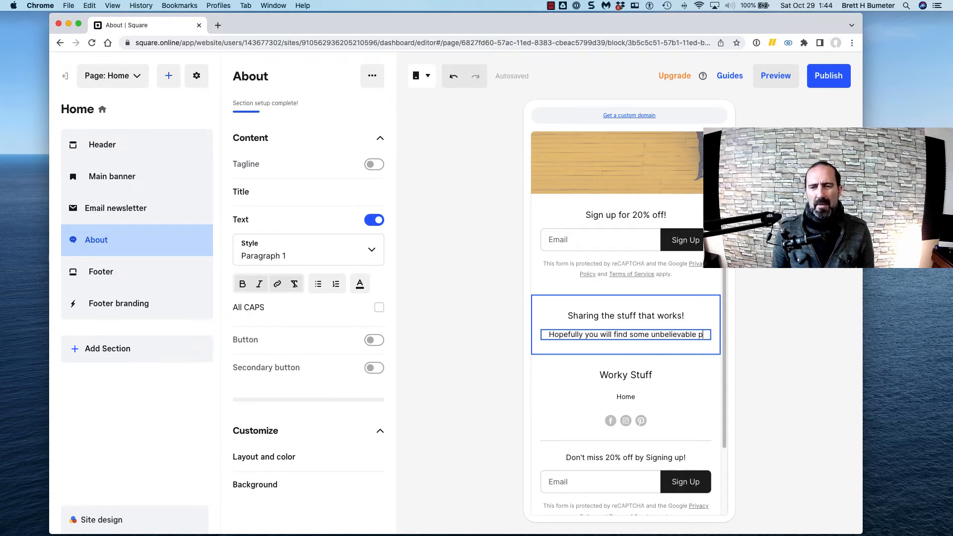
type("rices from ou")
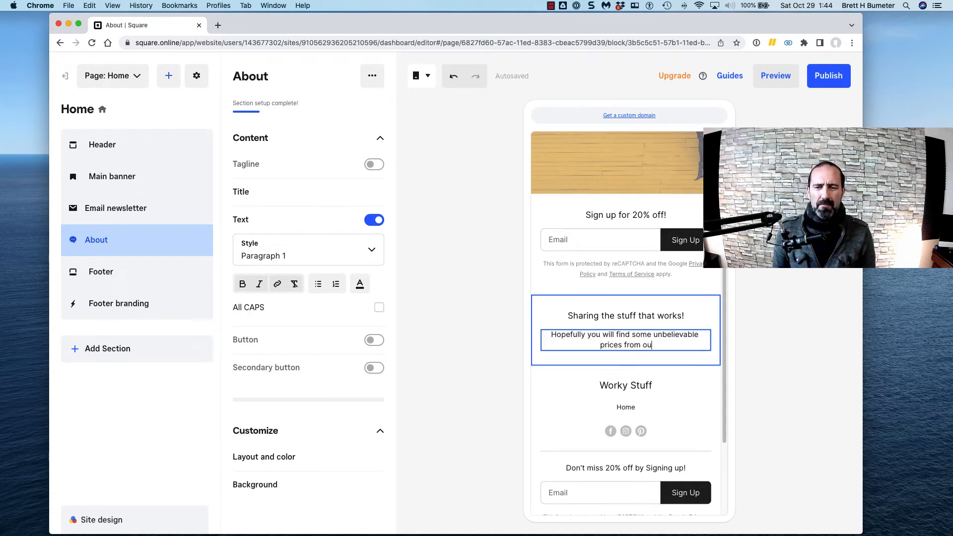
type("r produ")
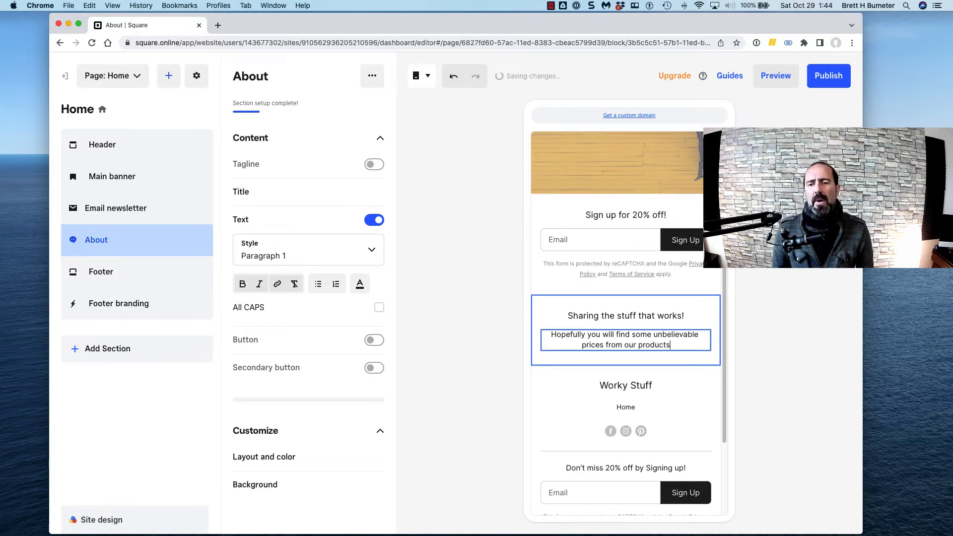
type("cts ")
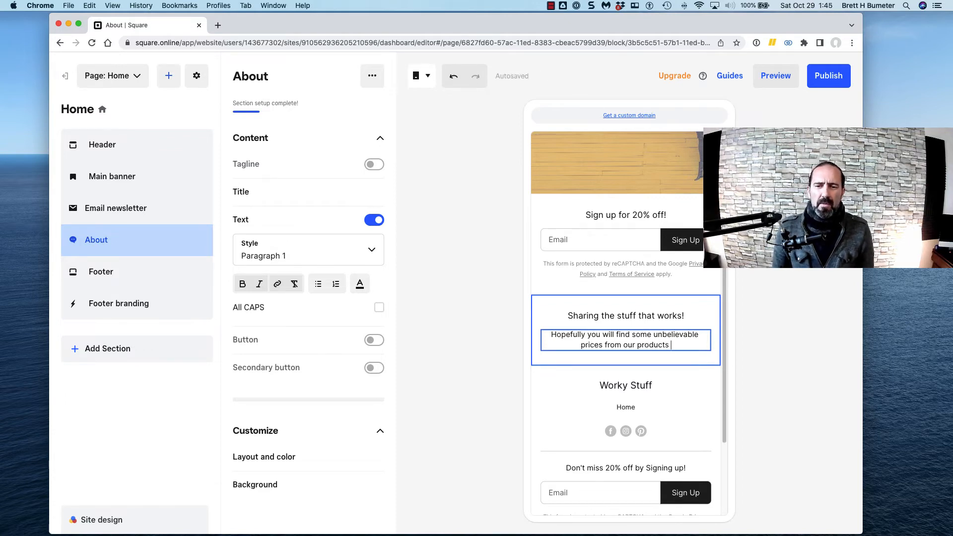
type("whi")
key("BackSpace")
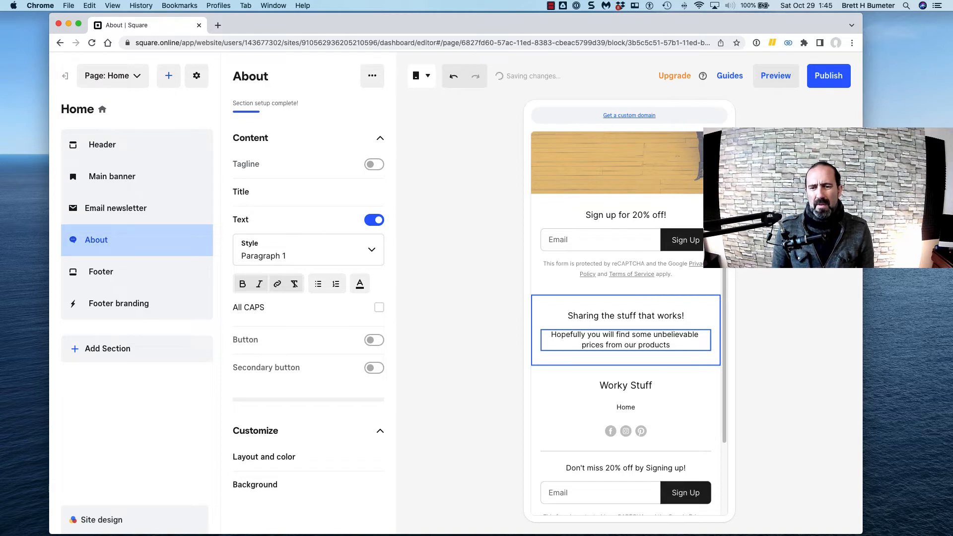
Continue the About paragraph with the sentence "These are like new, we tested new products and reviewed them and we know they work!"
type("These")
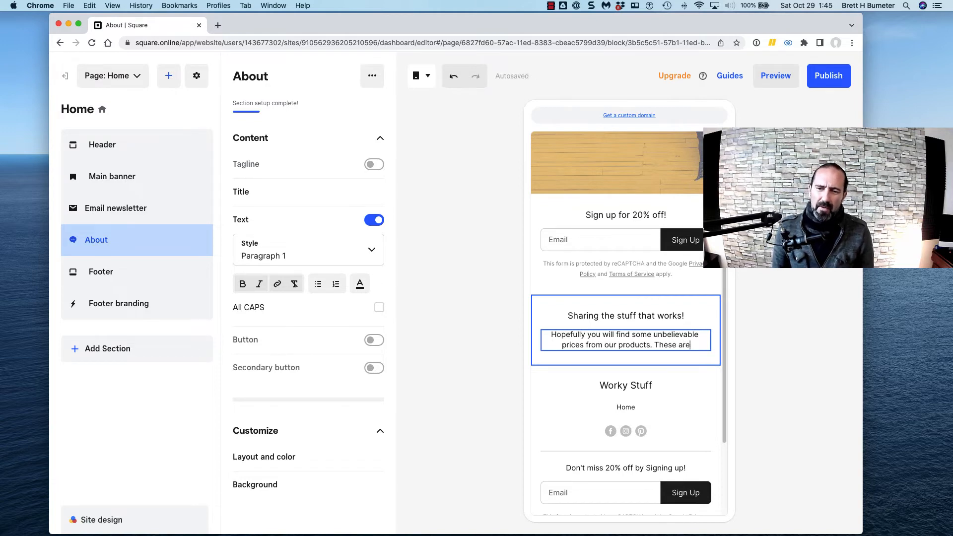
type(" are")
key("BackSpace")
key("BackSpace")
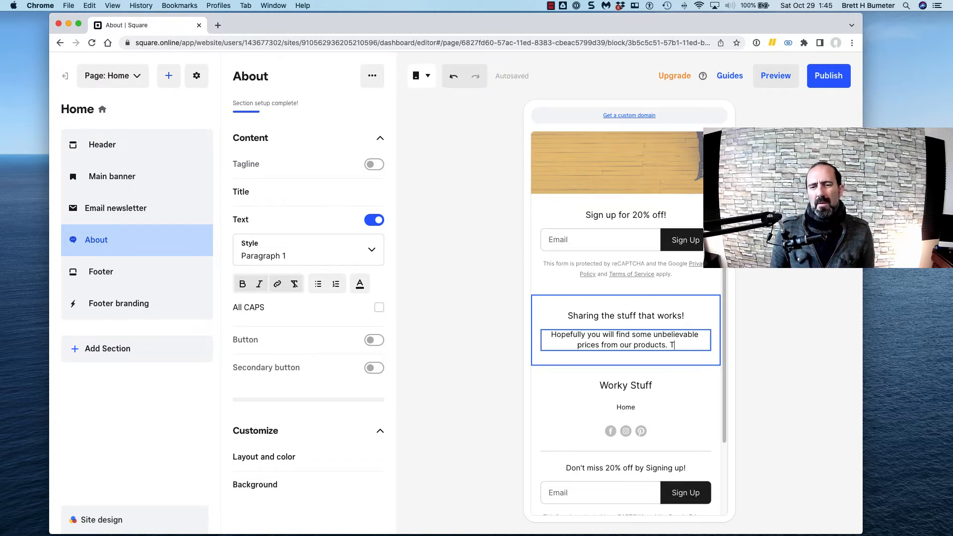
type("e are l")
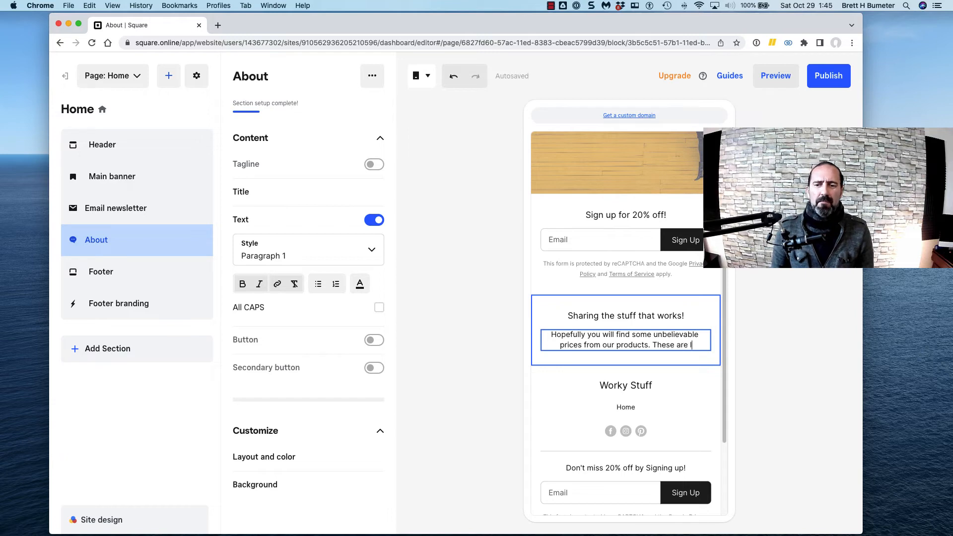
type("ike new, ")
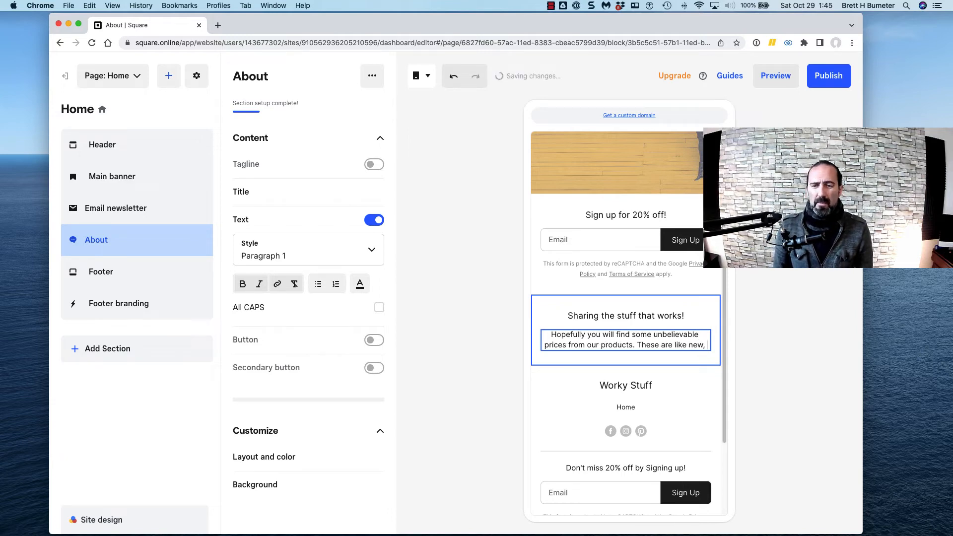
type("we test")
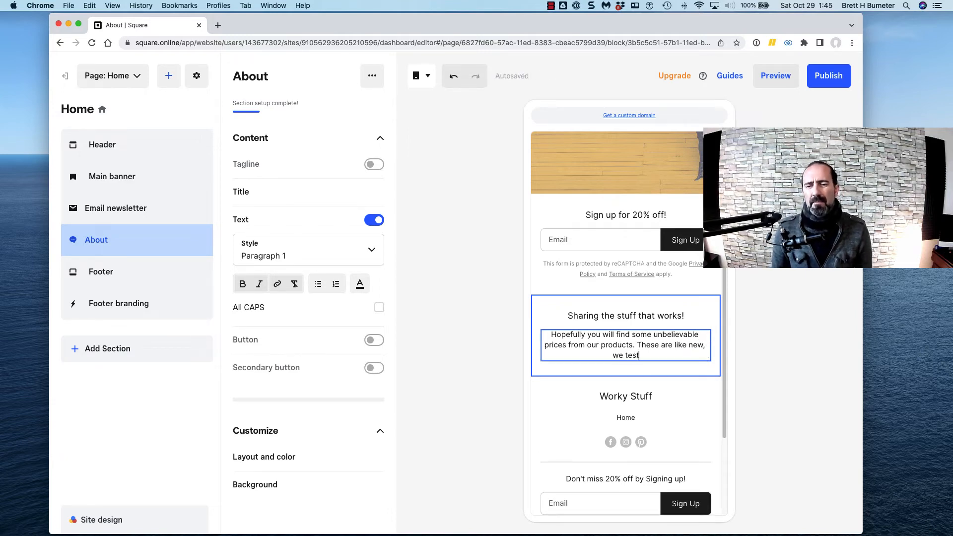
type("ed new product")
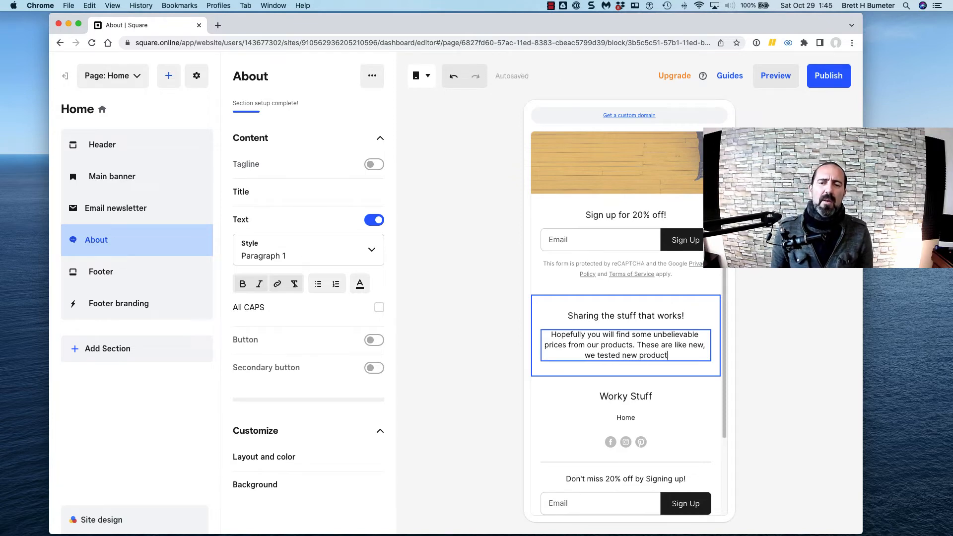
type("s and reviewed a")
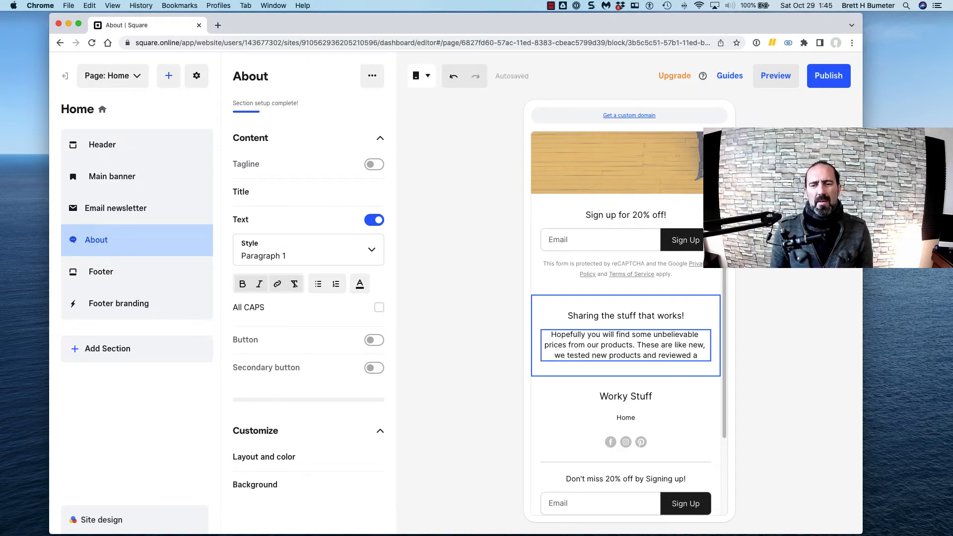
key("BackSpace")
type("them and")
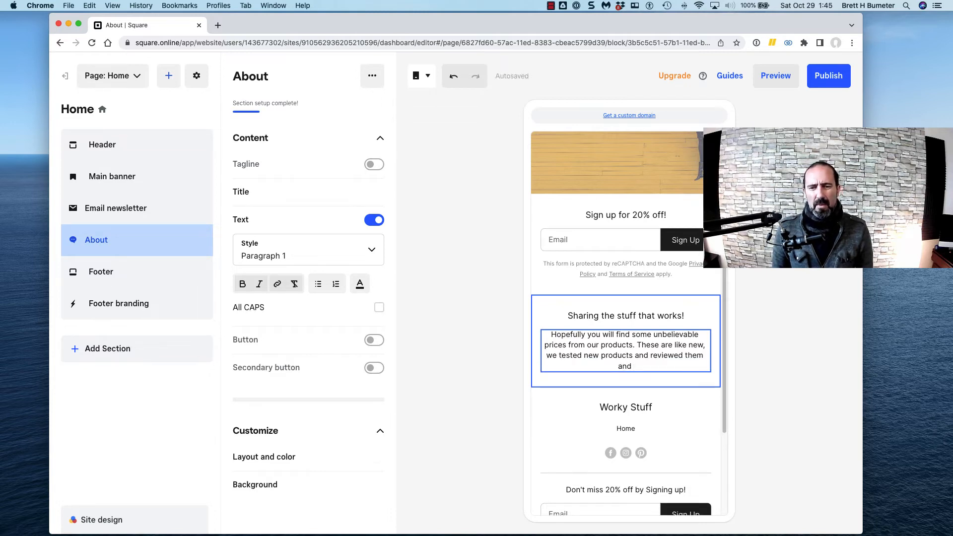
type(" we know they work!")
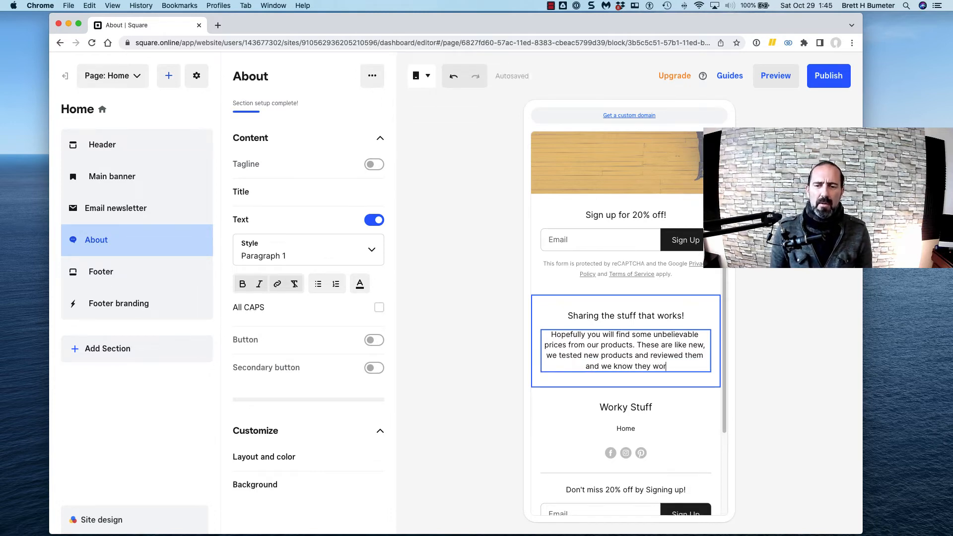
Add a second About paragraph after a blank line reading "All you have to do is buy them at tremendous discount off the new price!"
key("Return")
key("Return")
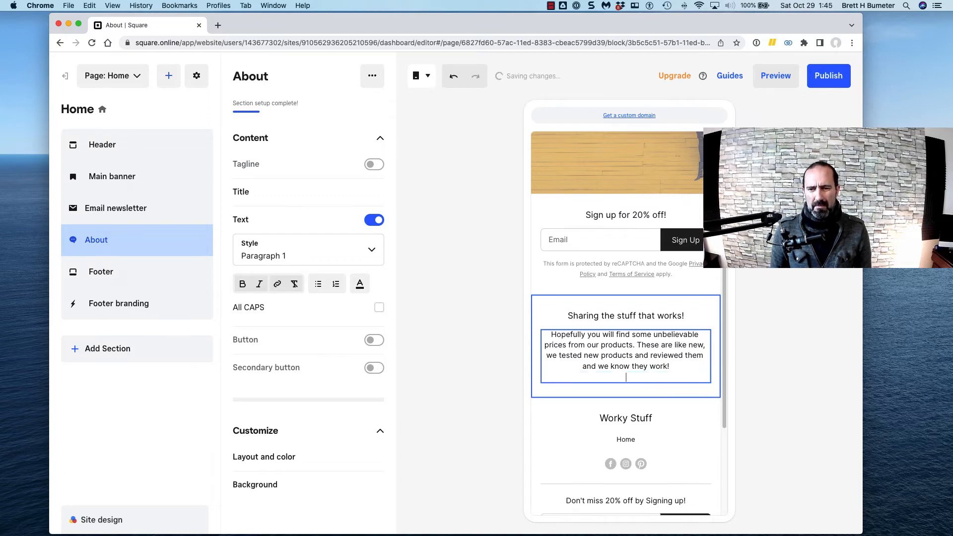
type("All y")
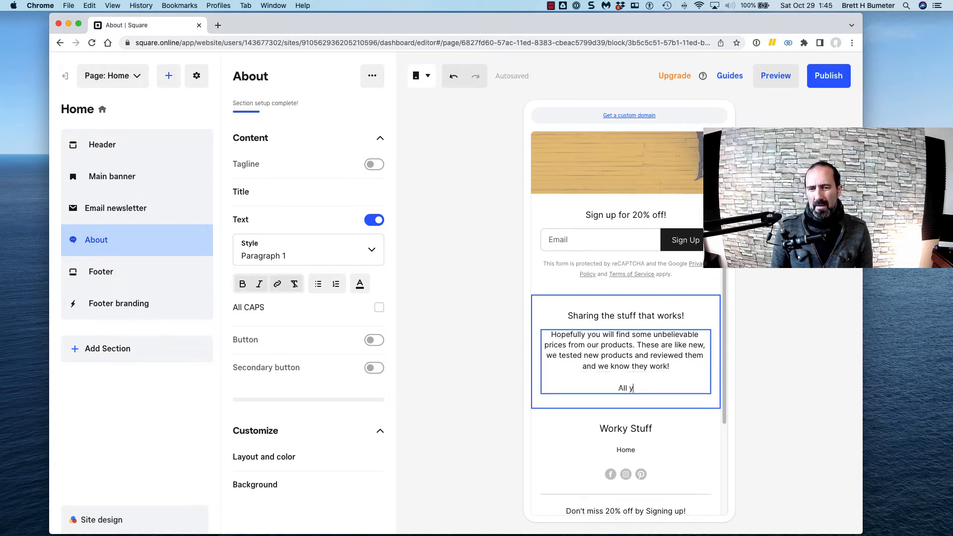
type("ou have to ")
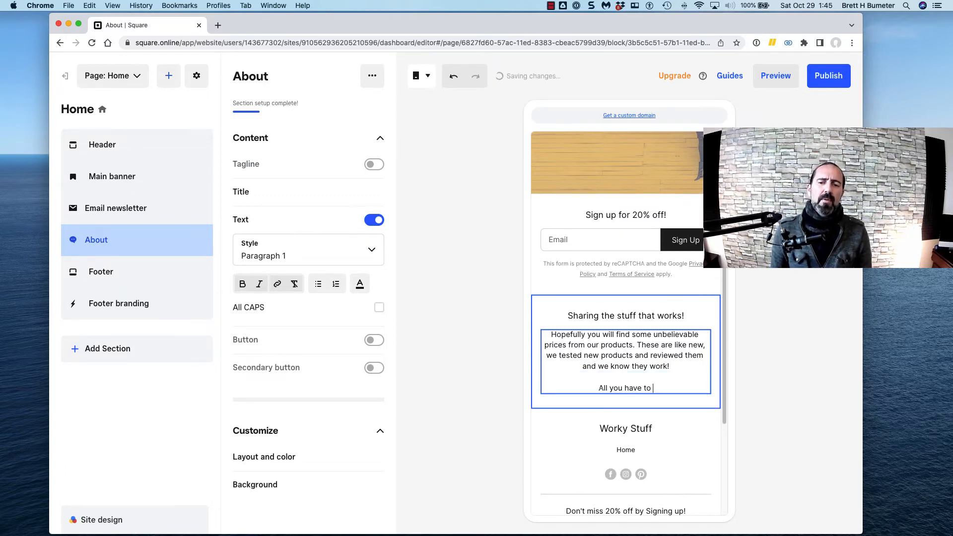
type("do ")
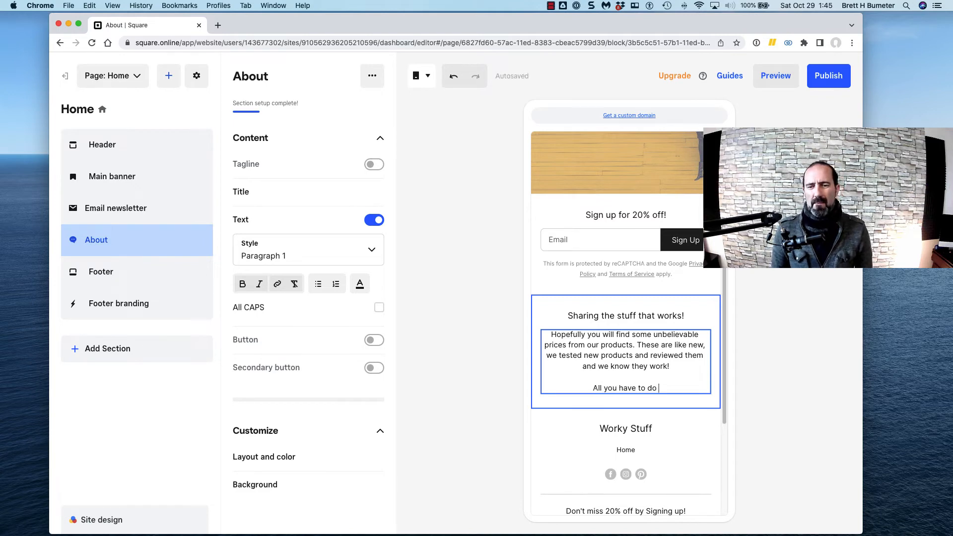
type("is pay")
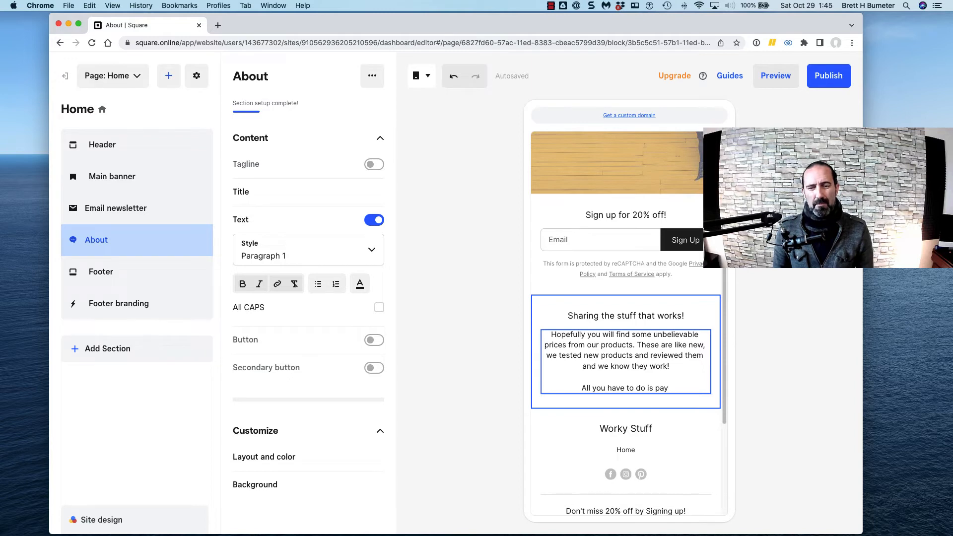
key("BackSpace")
key("BackSpace")
key("BackSpace")
key("BackSpace")
type("buy them ")
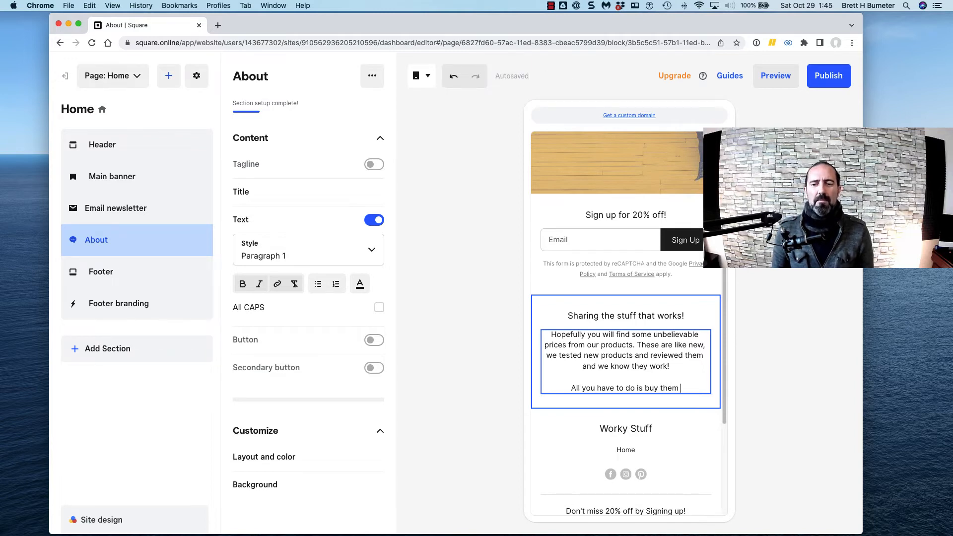
type("at ")
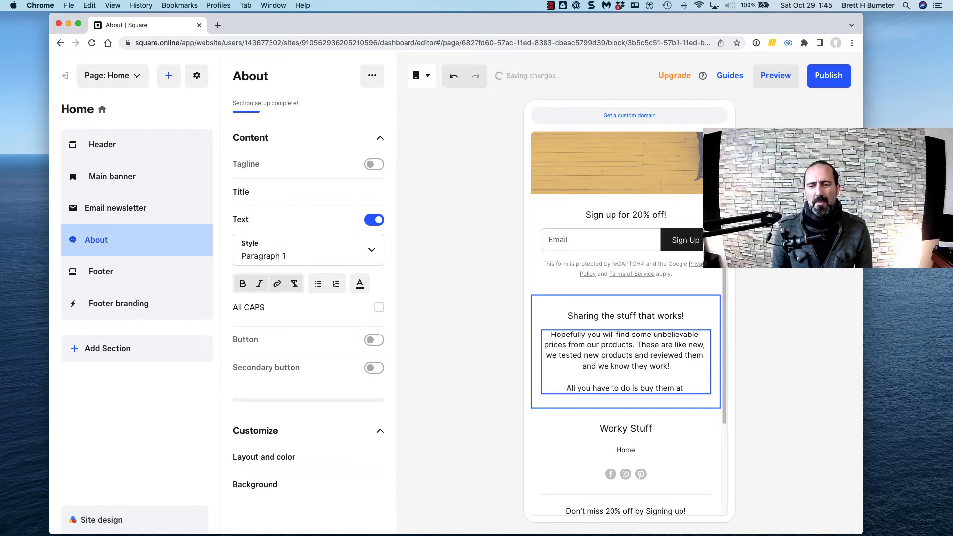
type("tremendous d")
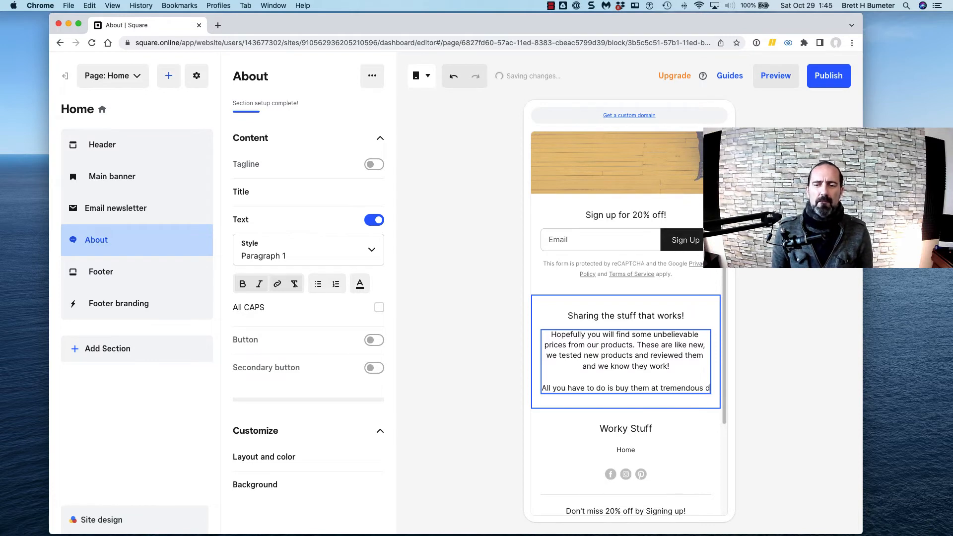
type("iscount")
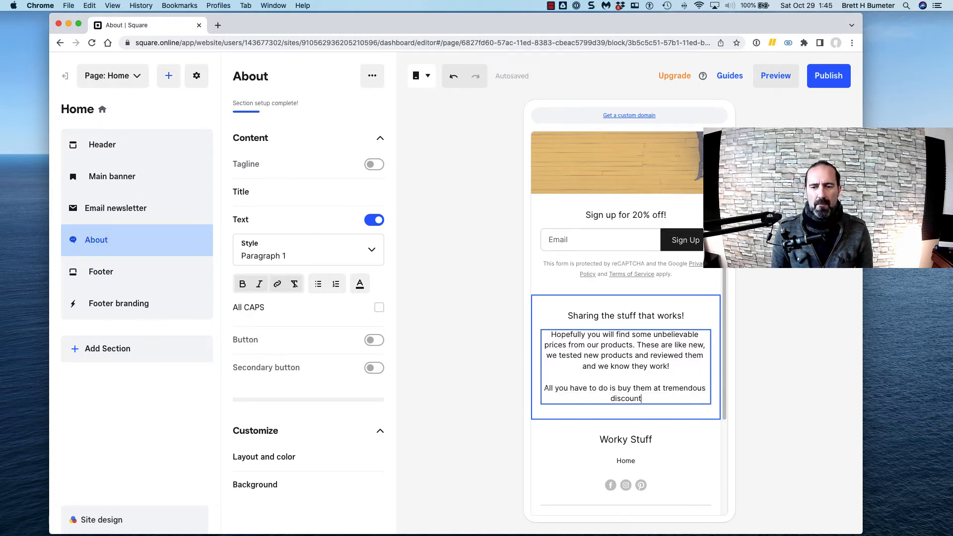
type(" o")
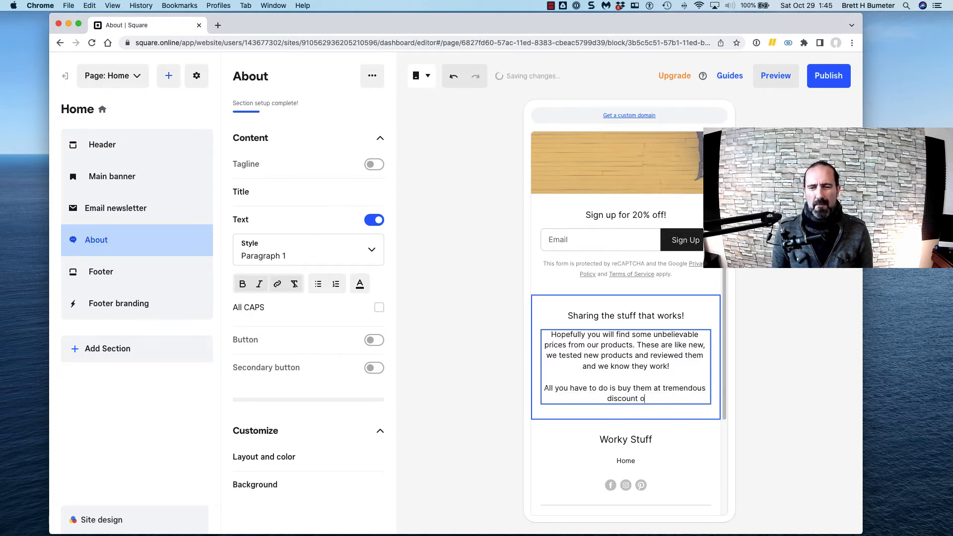
type("ff the new prices")
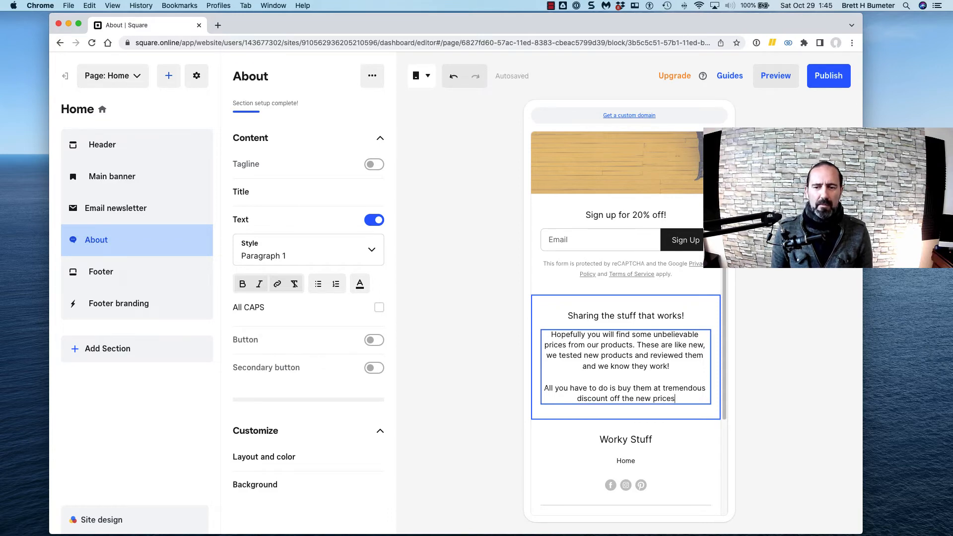
key("BackSpace")
type("!")
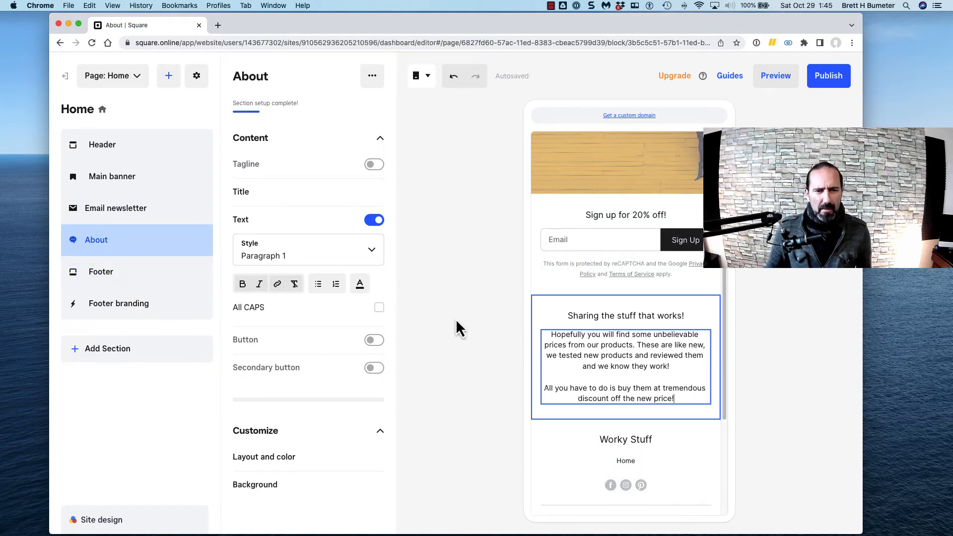
Italicize the About section's second paragraph, the one about buying at a tremendous discount
triple_click(545, 385)
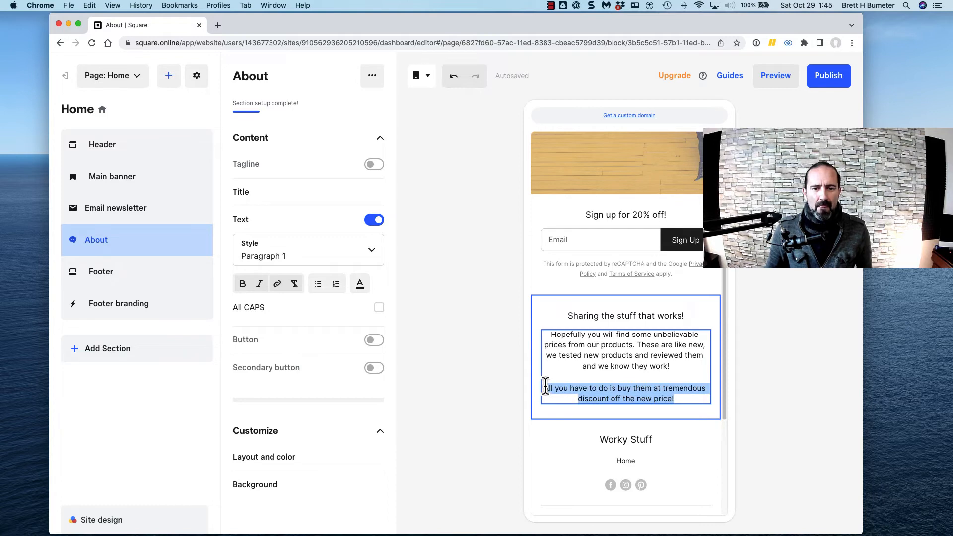
left_click(260, 285)
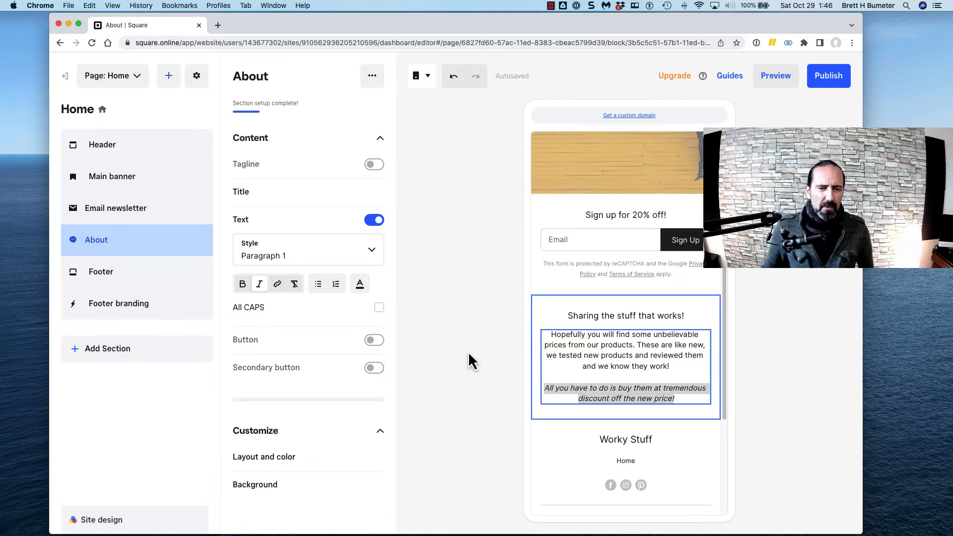
Set the About section's background type to Custom color
left_click(315, 485)
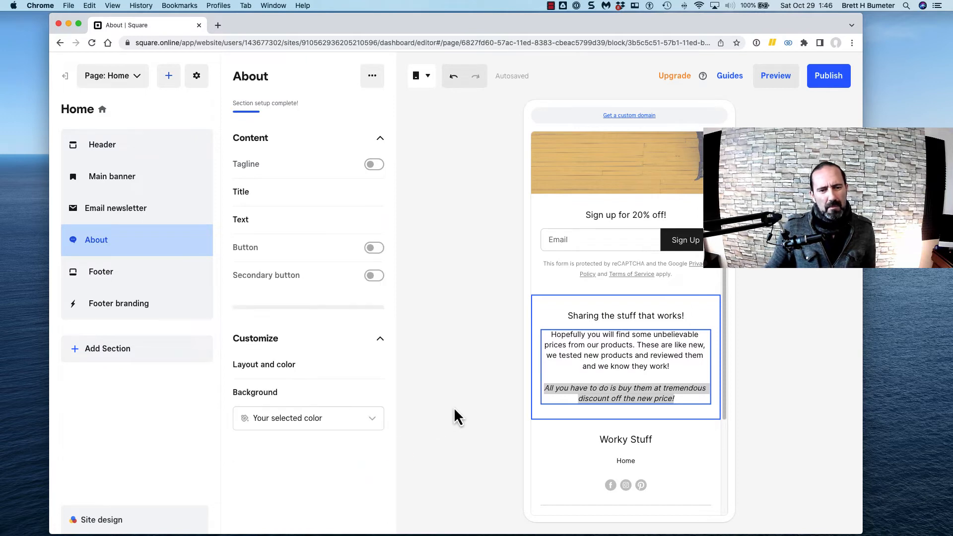
left_click(367, 422)
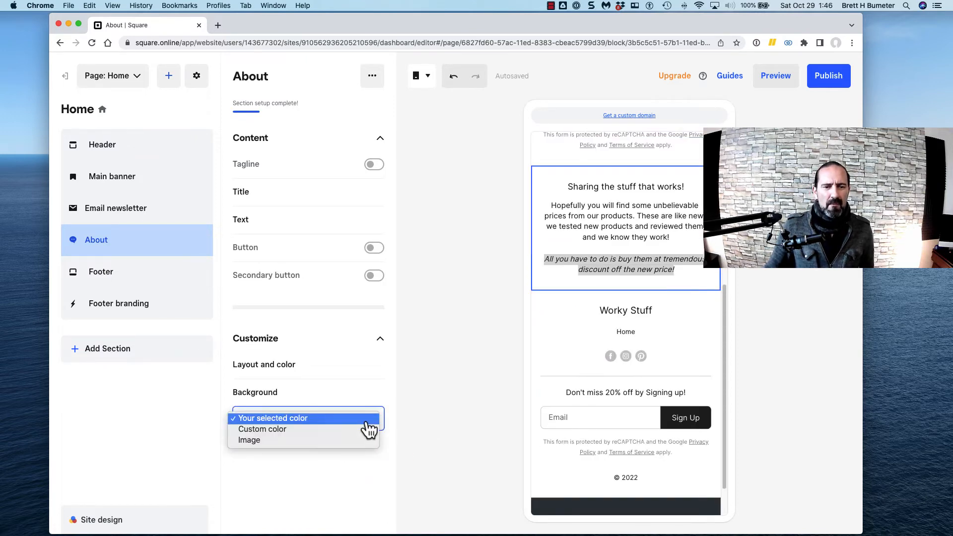
left_click(370, 429)
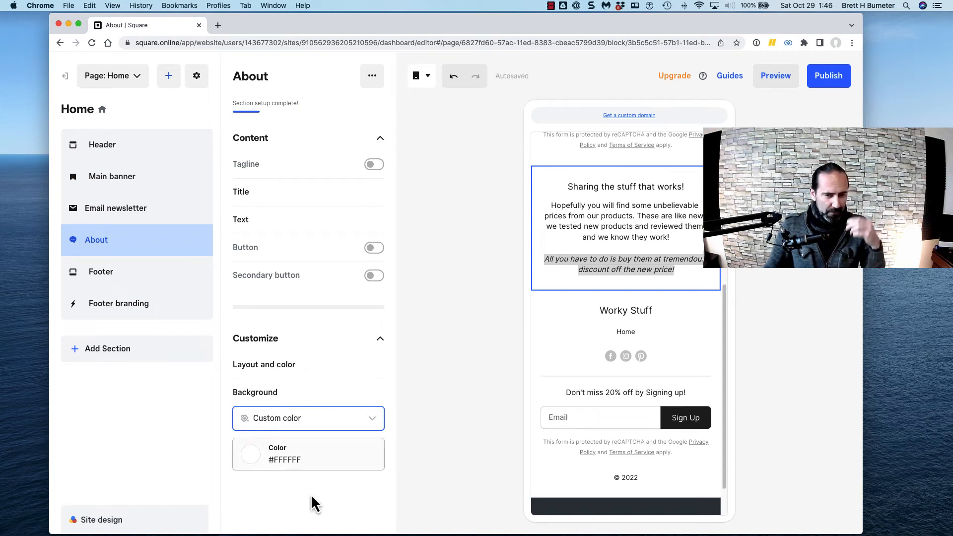
Apply the solid black color style with white text to the About section
left_click(321, 370)
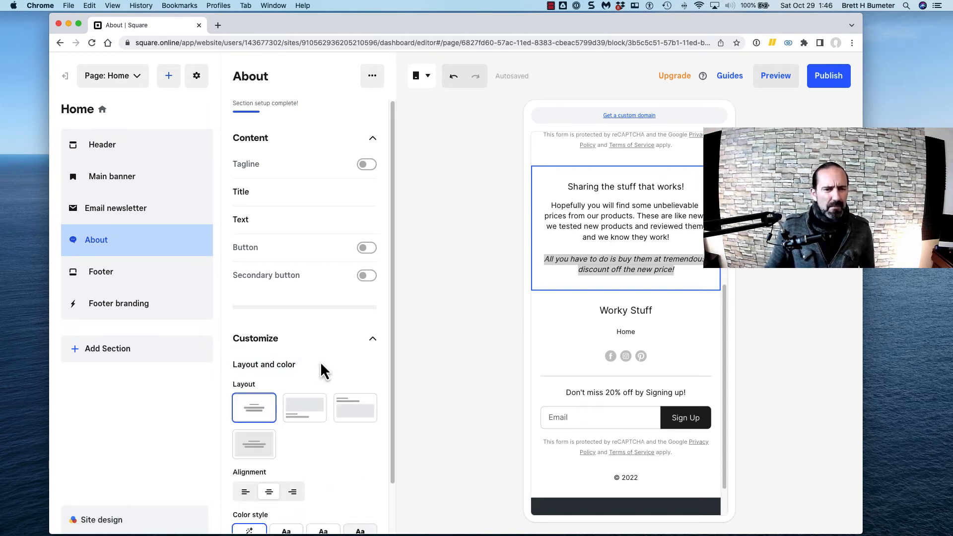
scroll(348, 434, "down", 3)
scroll(351, 441, "down", 1)
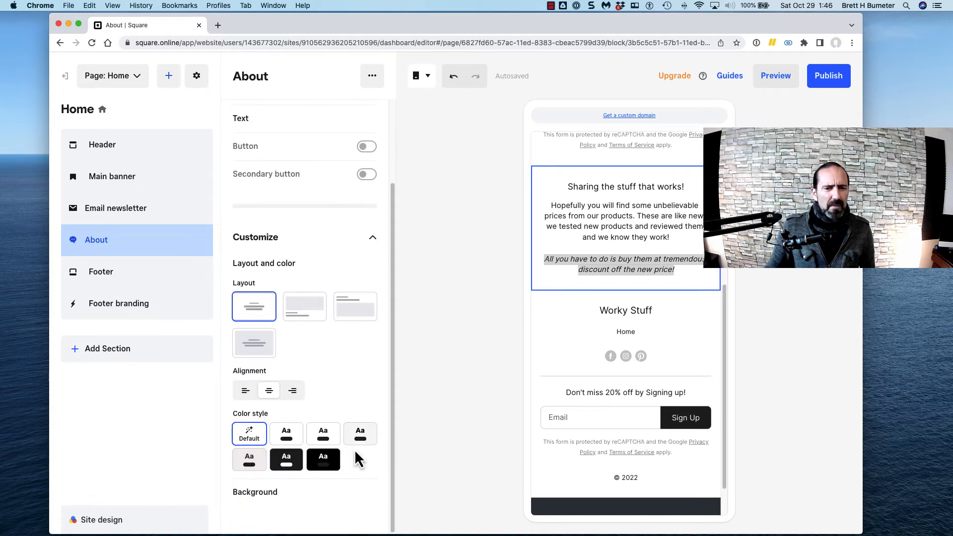
left_click(322, 464)
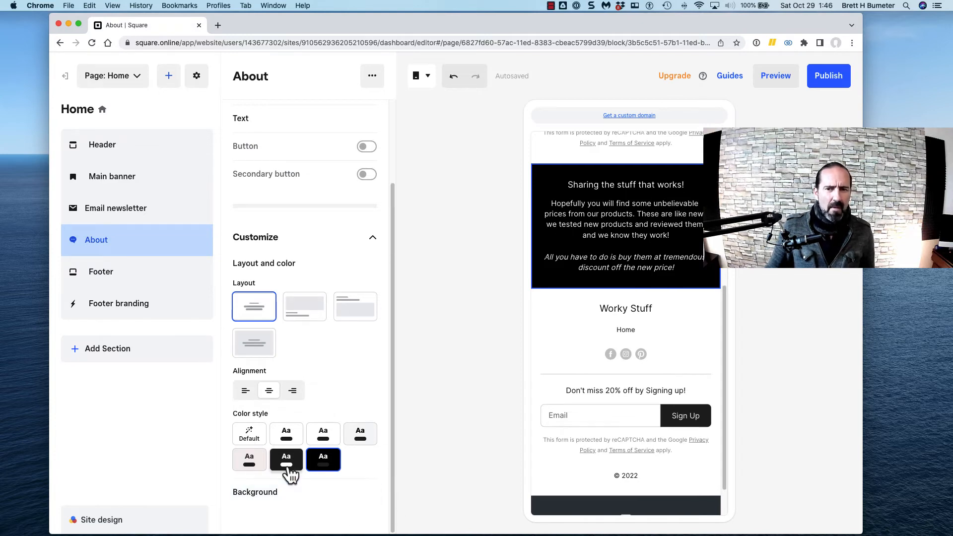
left_click(287, 469)
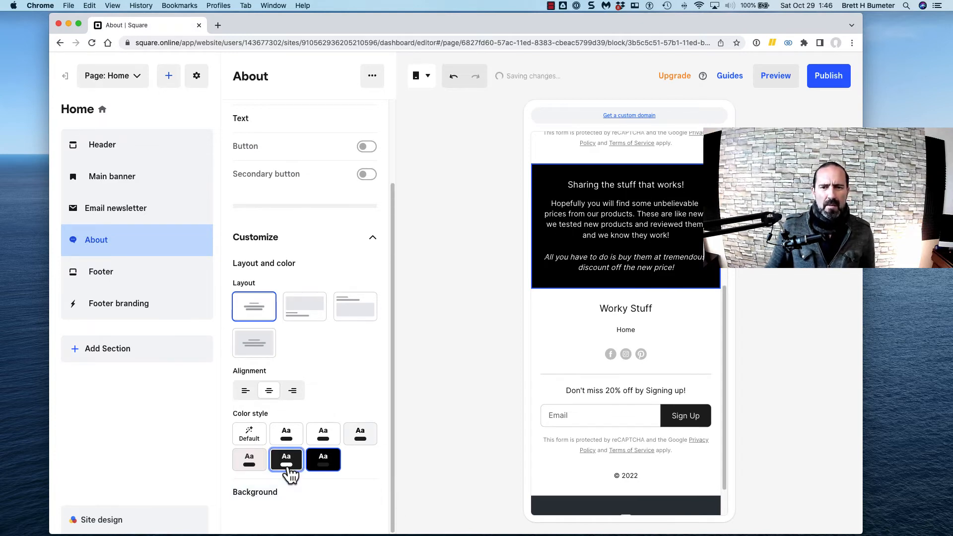
left_click(328, 465)
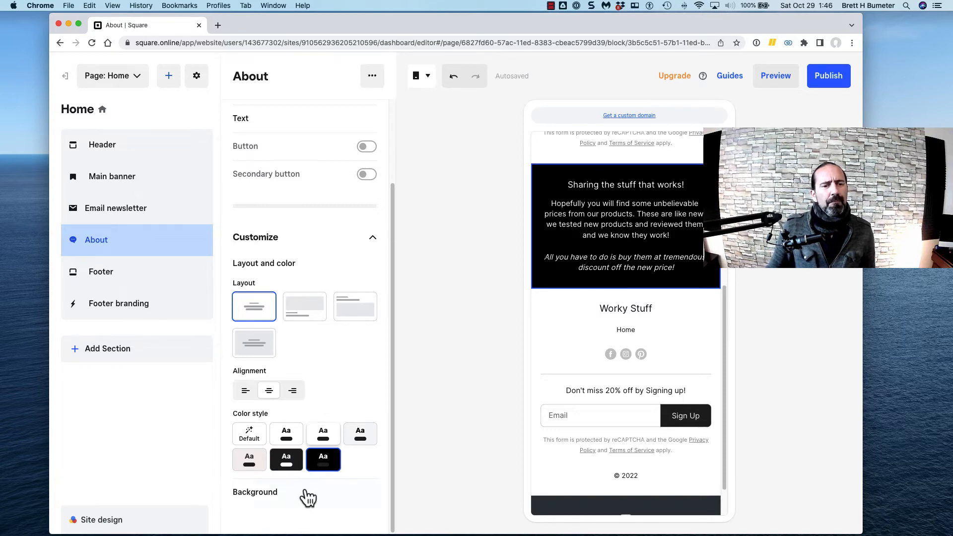
Switch the About section to the layout with text above an image and open the image picker for its placeholder
left_click(346, 316)
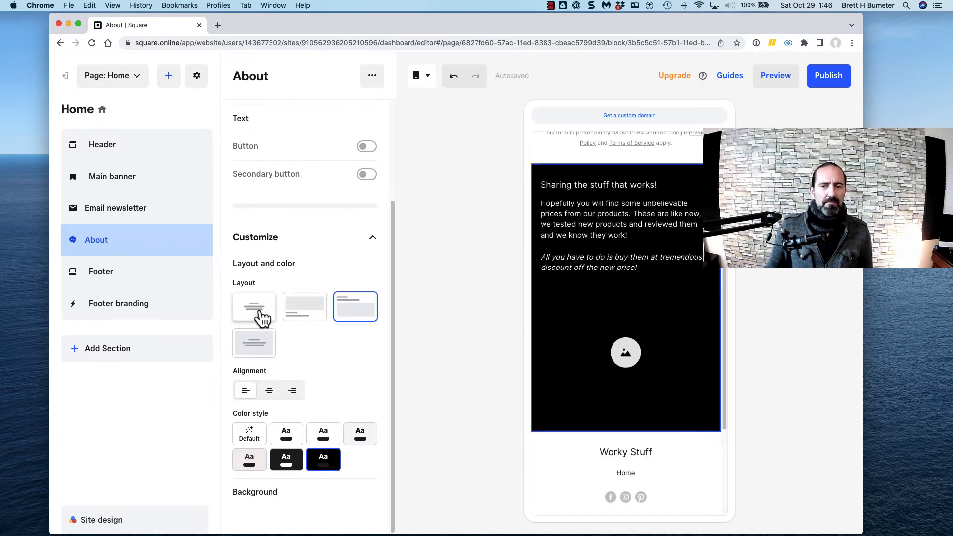
left_click(627, 356)
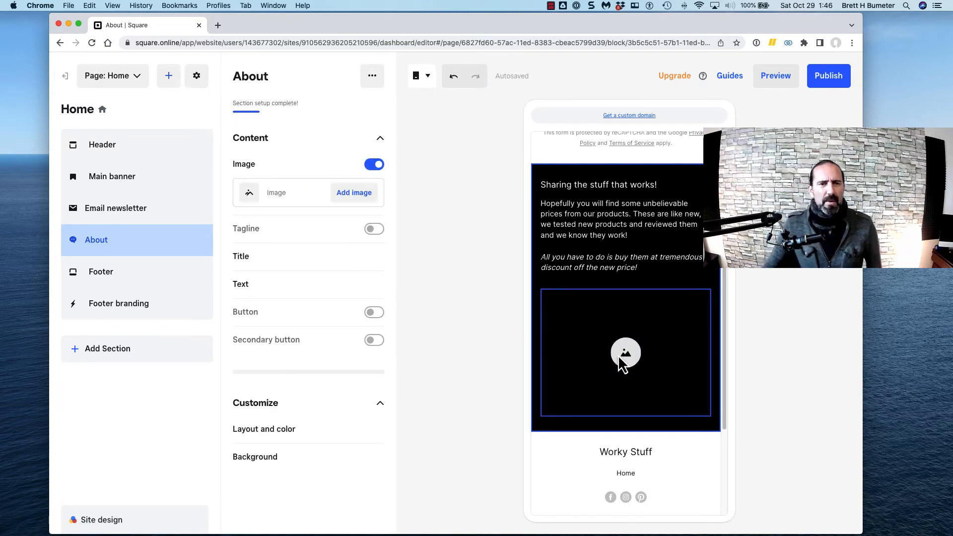
left_click(362, 196)
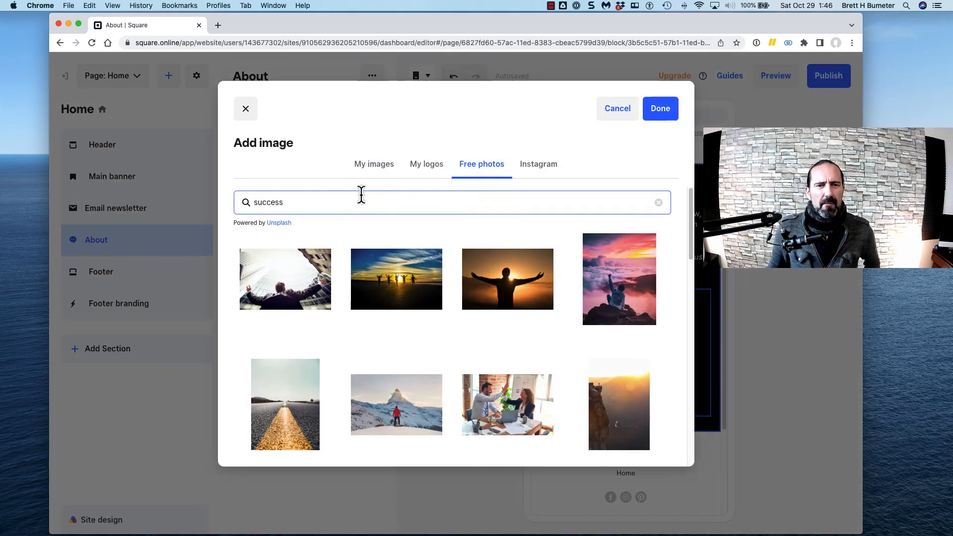
Search the free photos for "friendly"
left_click(361, 196)
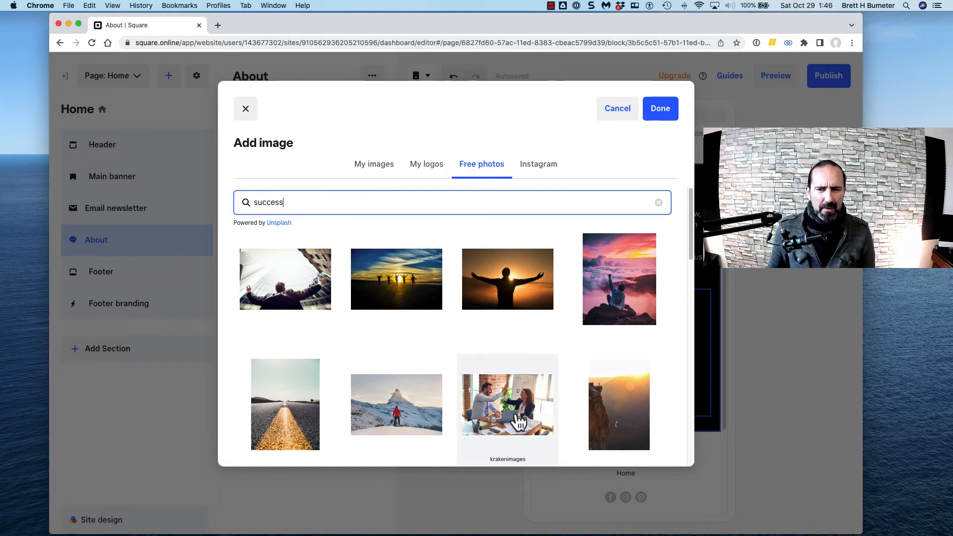
triple_click(419, 202)
type("friendly")
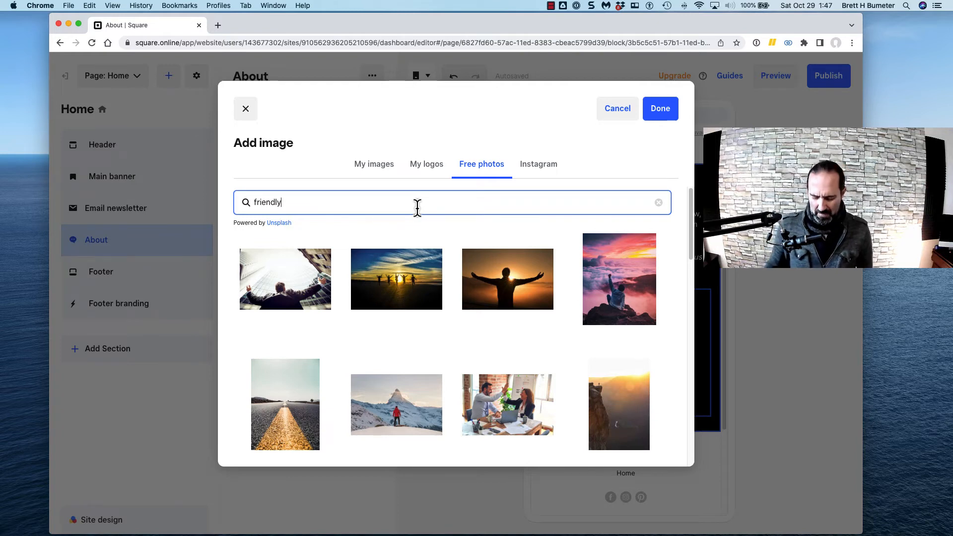
key("Return")
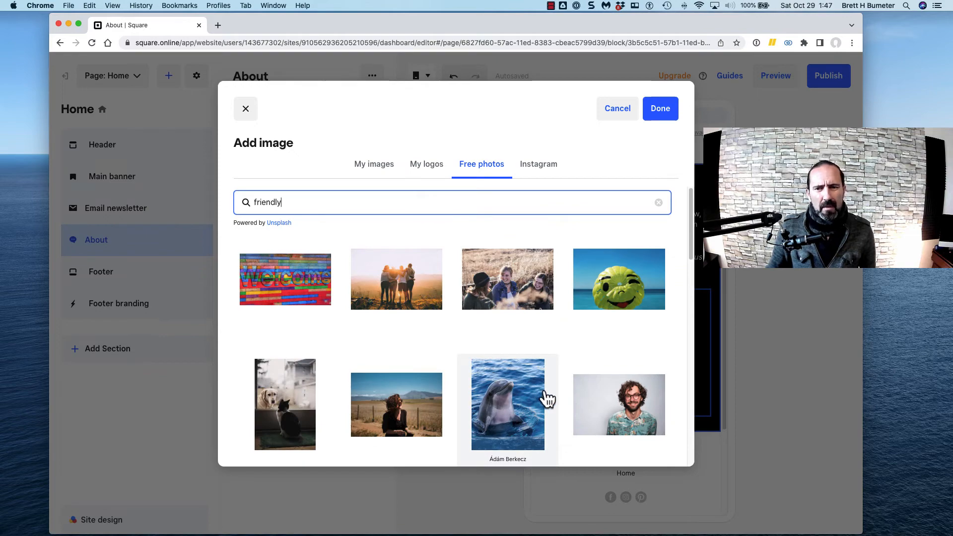
Look through the "friendly" photos for an image that suits the About section
scroll(548, 397, "down", 5)
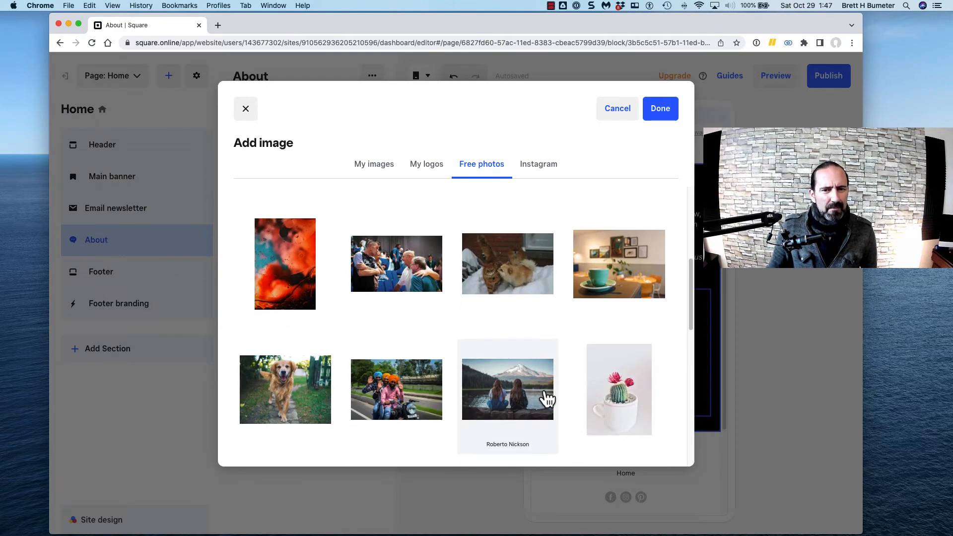
scroll(548, 397, "down", 2)
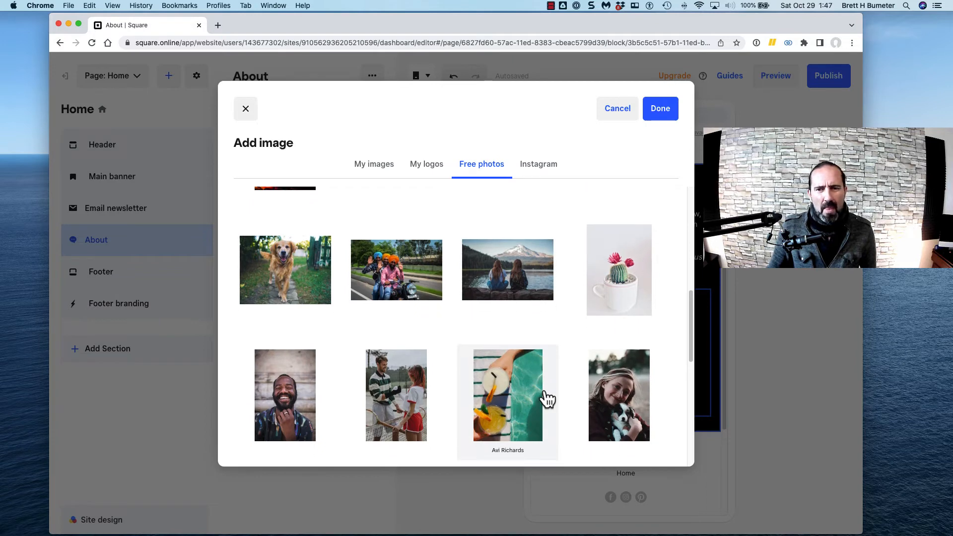
scroll(548, 397, "down", 2)
scroll(546, 397, "down", 5)
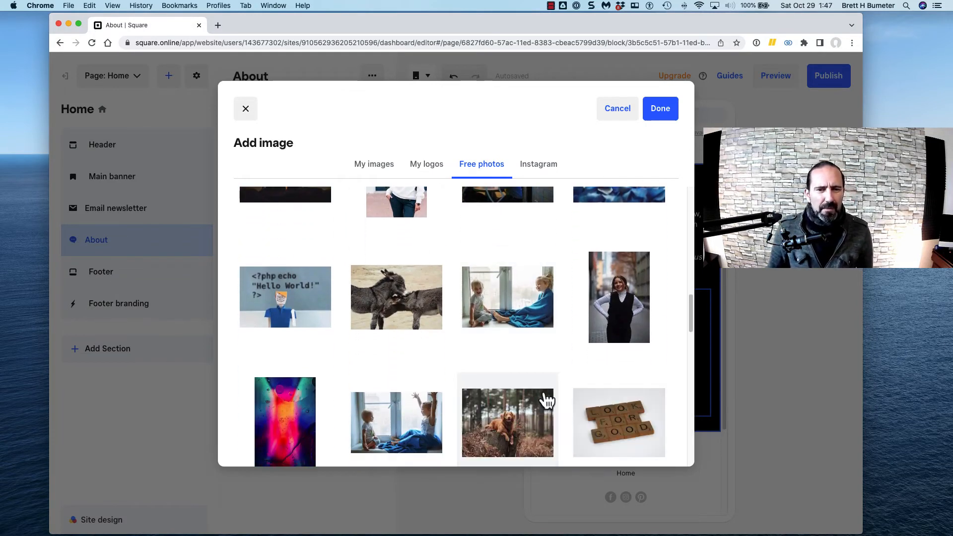
scroll(545, 394, "down", 4)
scroll(543, 397, "down", 4)
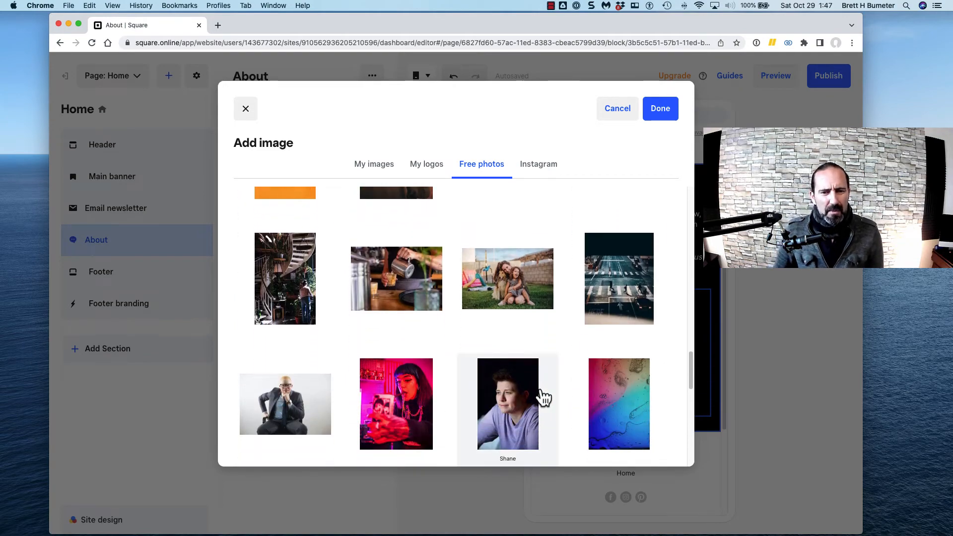
scroll(543, 397, "down", 3)
scroll(544, 397, "down", 4)
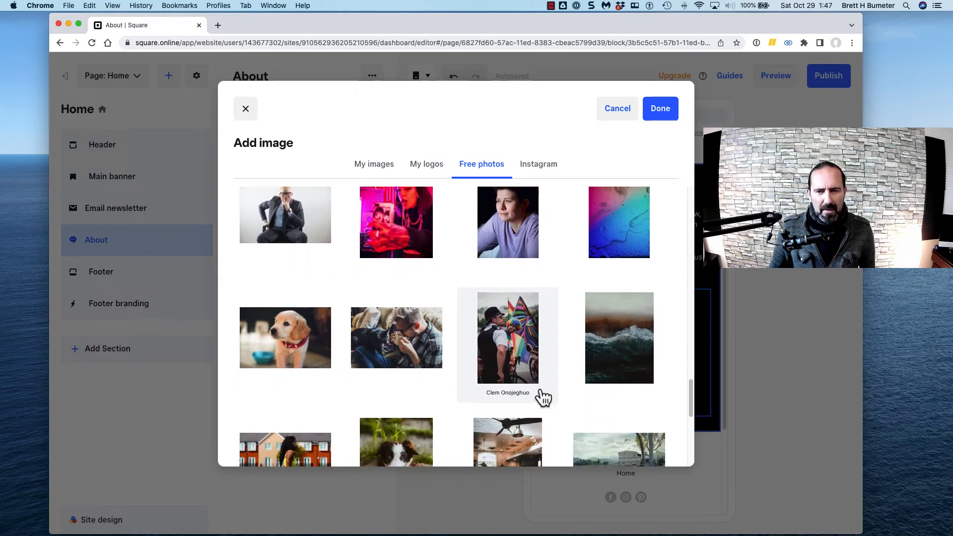
scroll(543, 397, "down", 4)
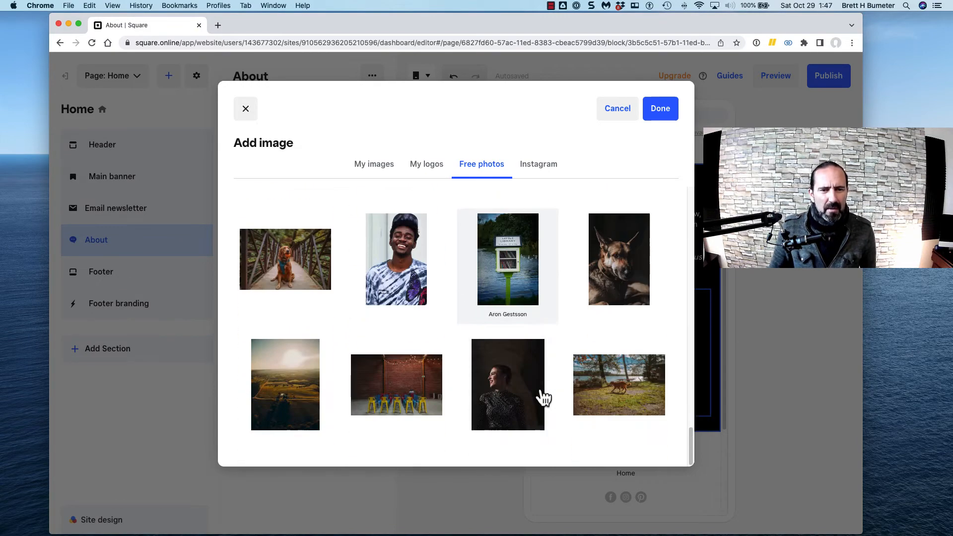
scroll(543, 397, "down", 5)
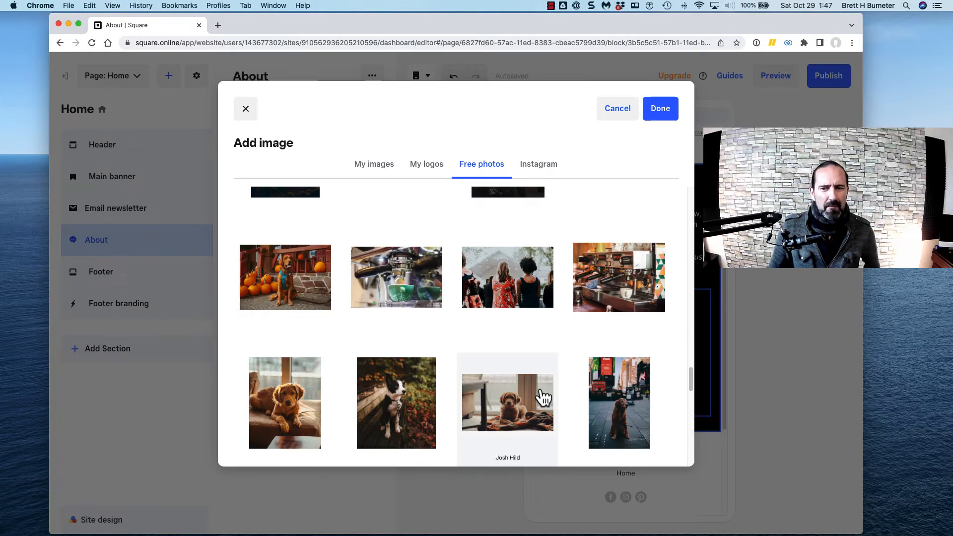
scroll(421, 366, "up", 15)
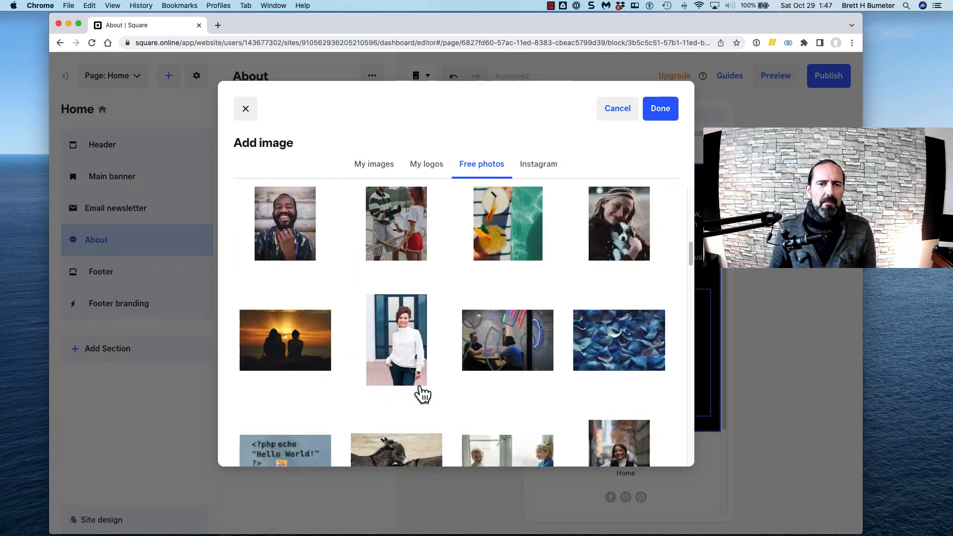
scroll(400, 202, "up", 5)
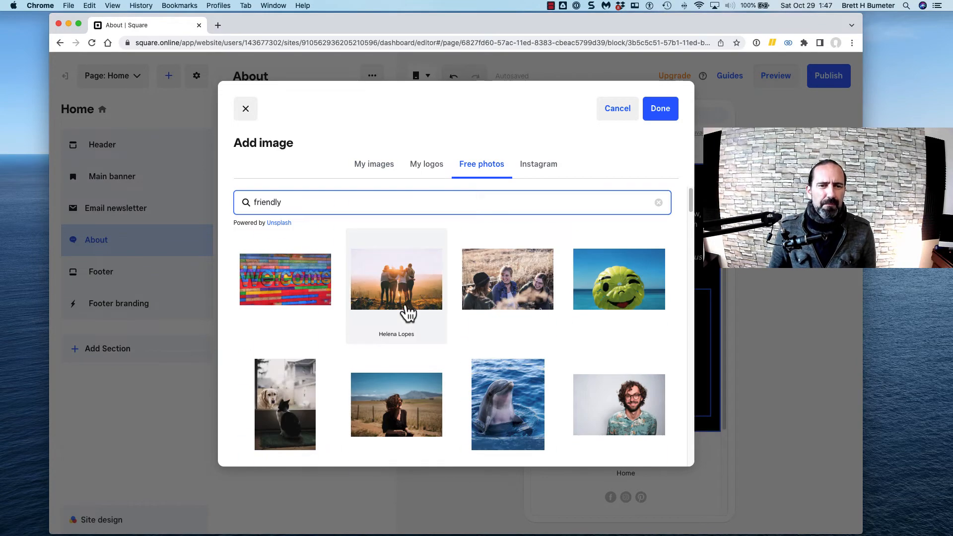
Replace the free photo search term with "found it" and run the search
double_click(325, 196)
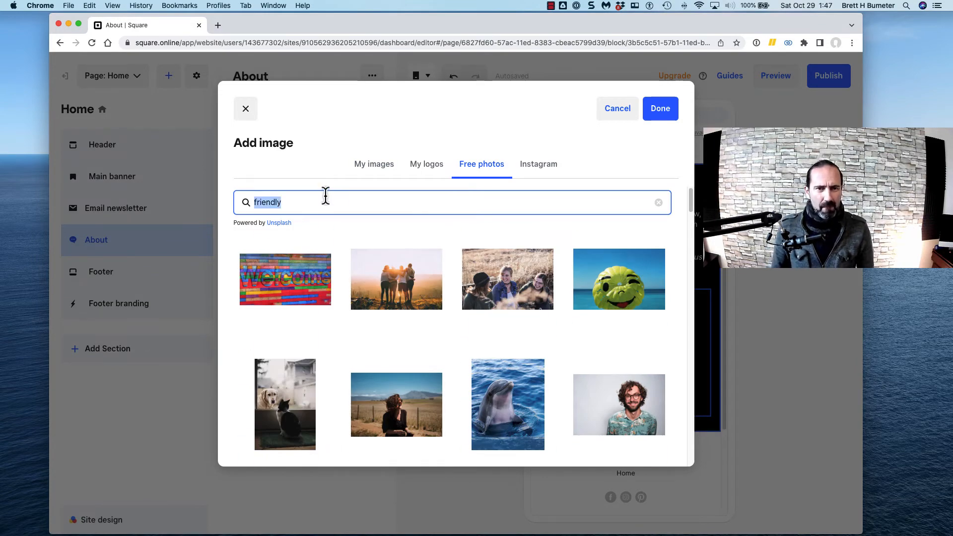
type("found it")
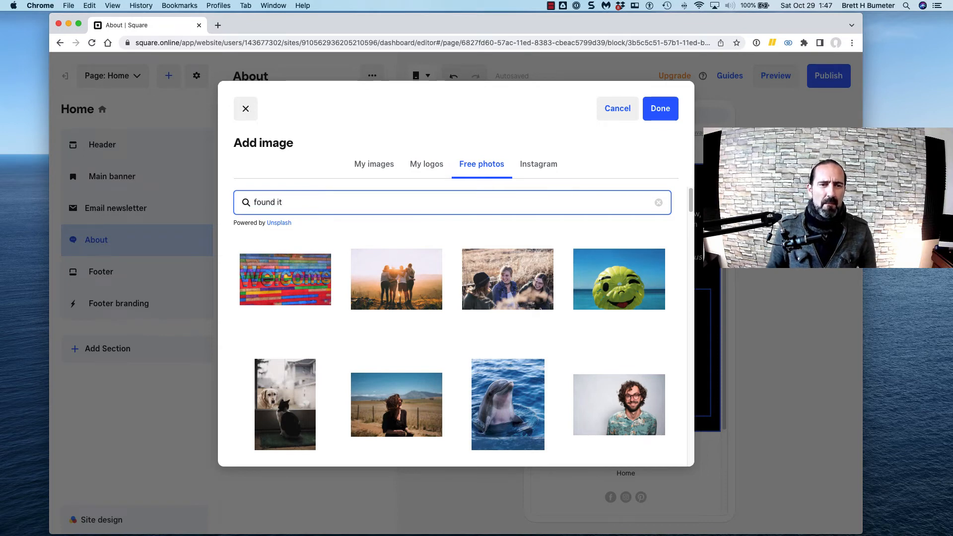
key("Return")
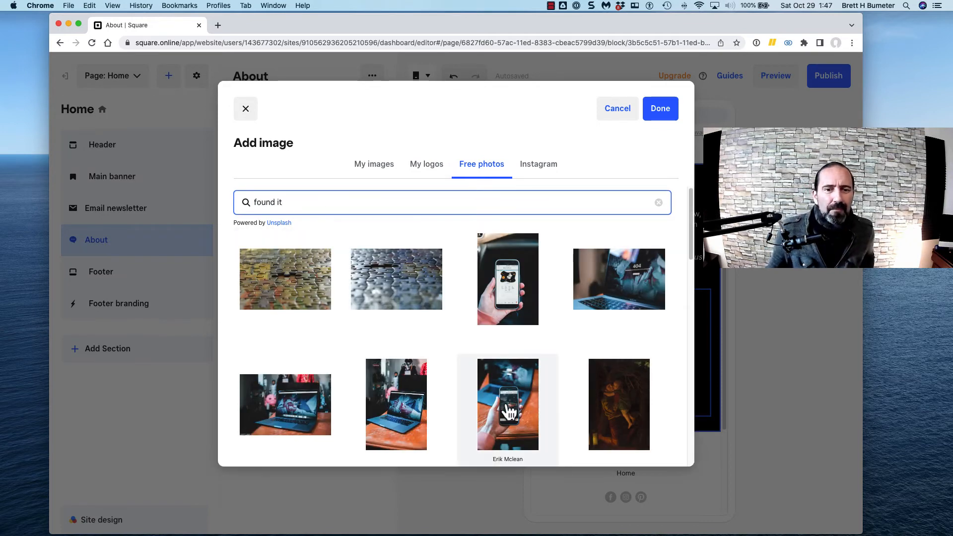
Look through the "found it" photos for an image that suits the About section
scroll(513, 382, "down", 2)
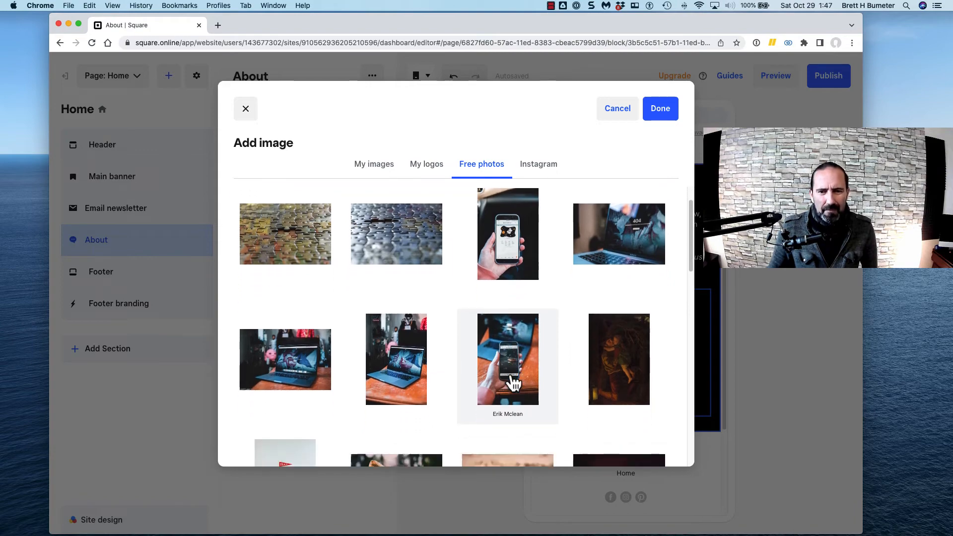
scroll(514, 382, "down", 8)
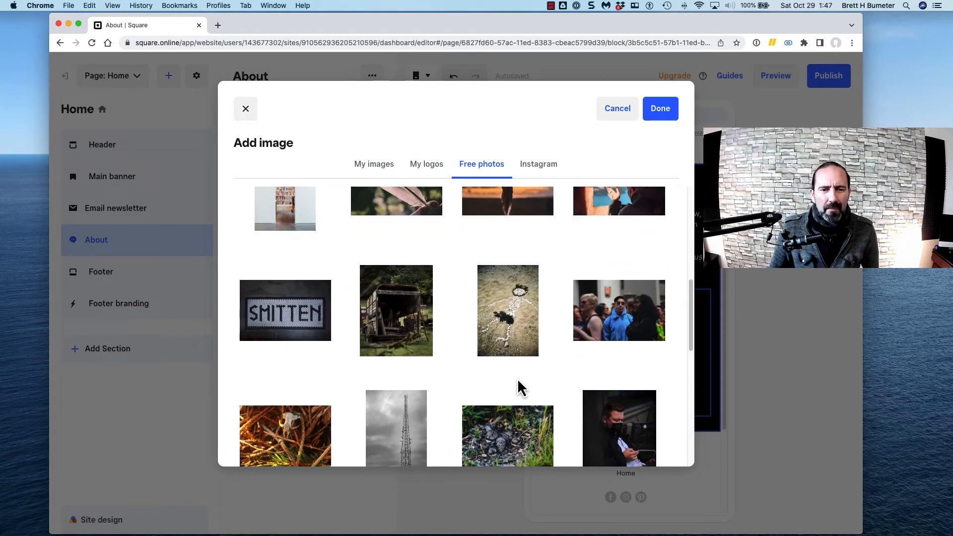
scroll(518, 380, "down", 3)
scroll(483, 392, "down", 3)
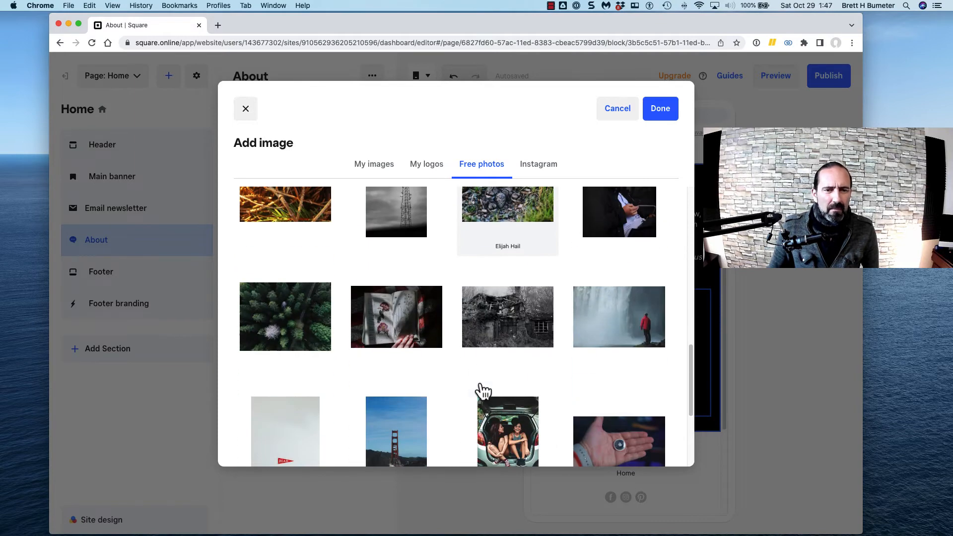
scroll(482, 384, "down", 4)
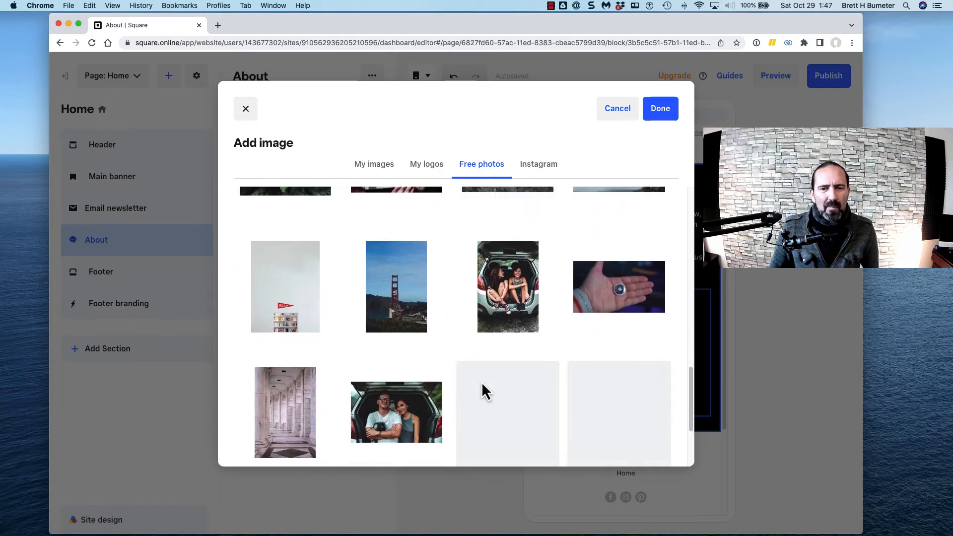
scroll(504, 384, "down", 1)
scroll(506, 384, "down", 3)
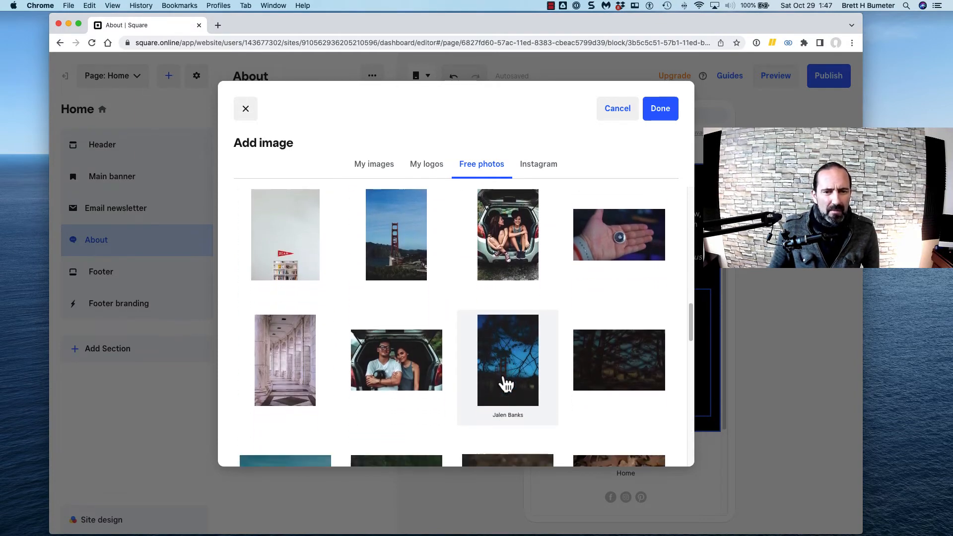
scroll(507, 385, "down", 1)
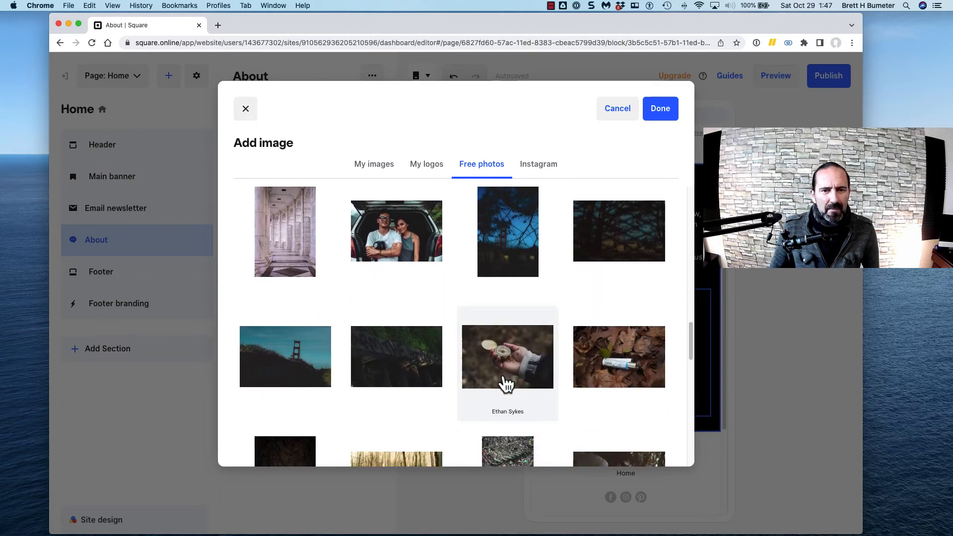
scroll(511, 387, "down", 1)
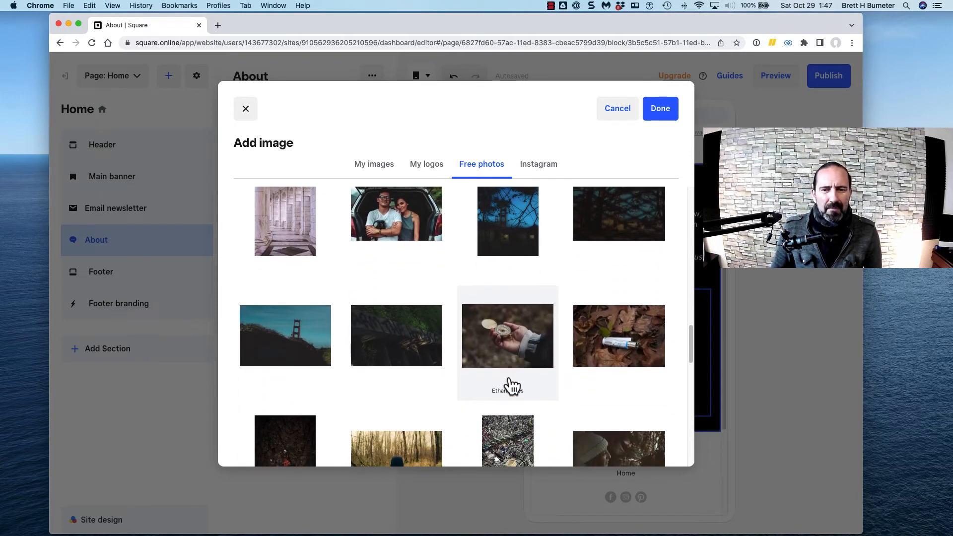
scroll(512, 386, "down", 3)
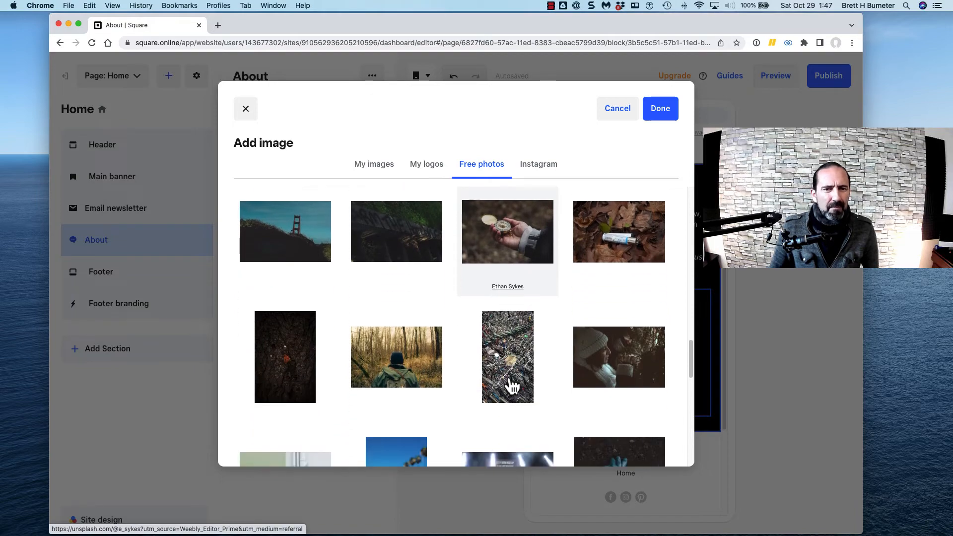
scroll(511, 385, "down", 3)
scroll(511, 386, "down", 2)
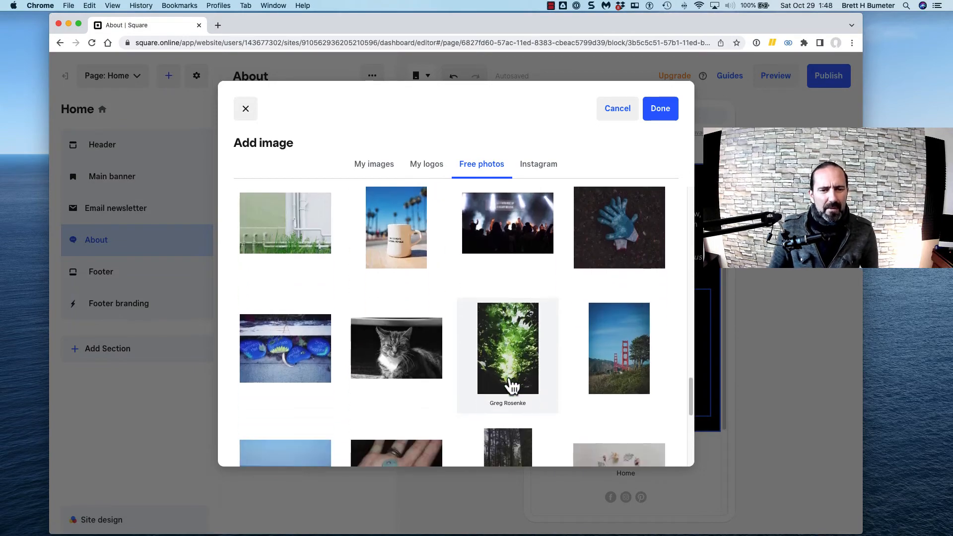
scroll(511, 386, "down", 5)
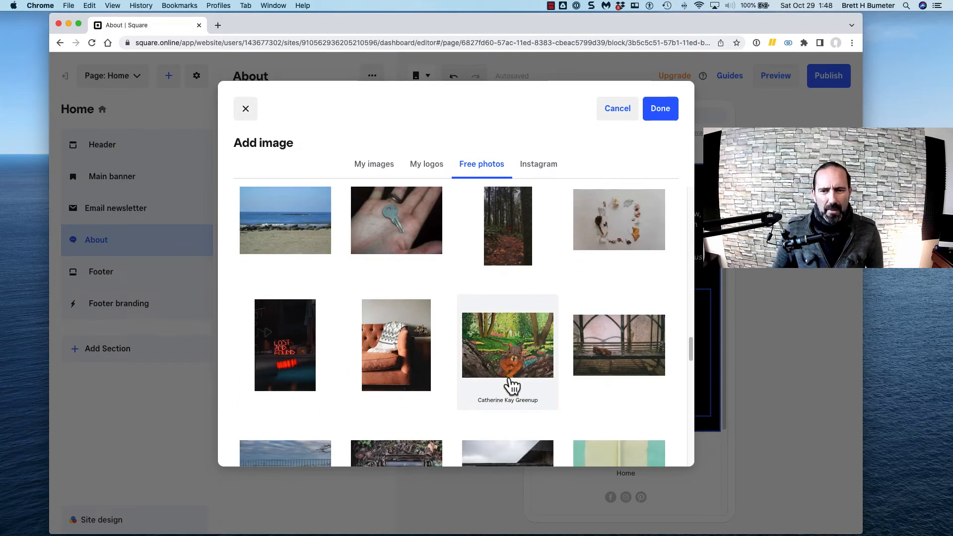
scroll(511, 387, "down", 5)
scroll(511, 386, "down", 3)
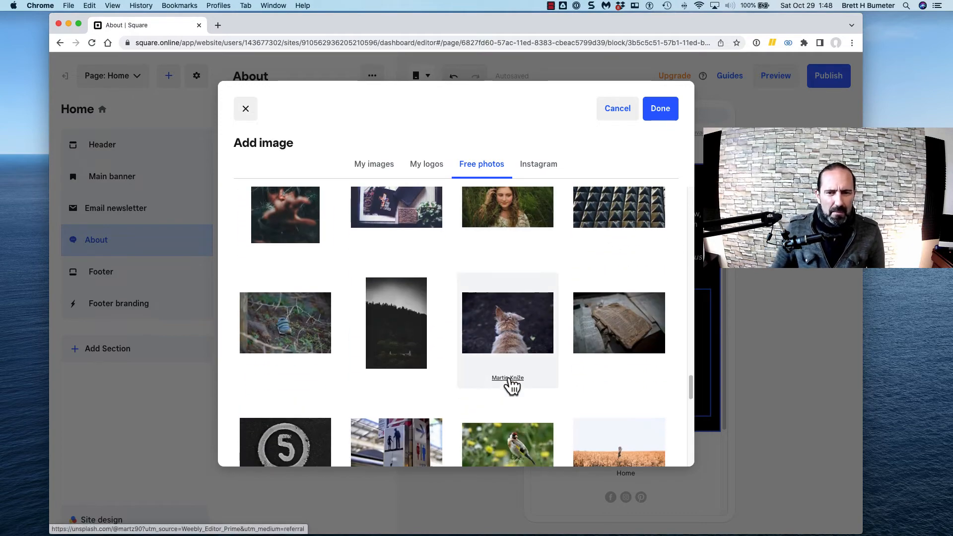
scroll(511, 386, "down", 10)
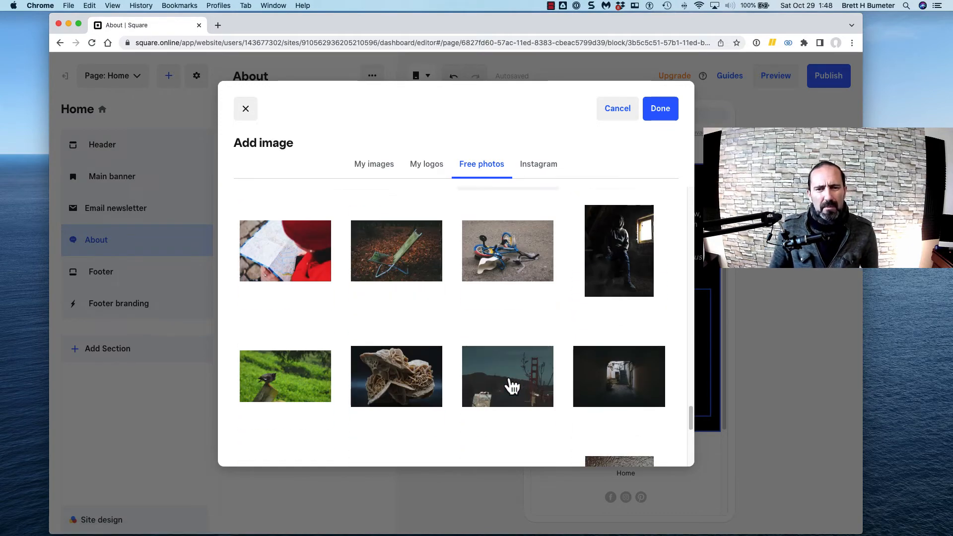
scroll(511, 386, "down", 3)
scroll(511, 386, "down", 5)
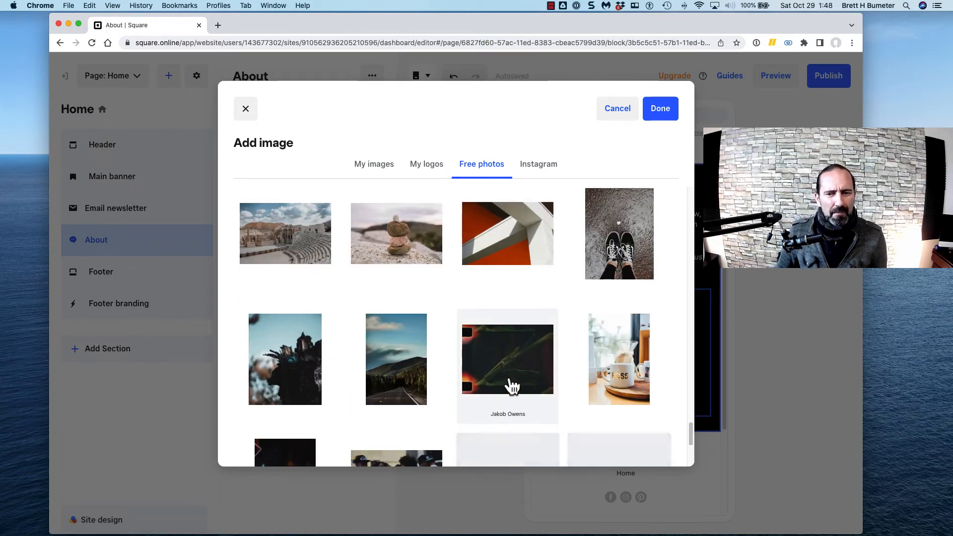
scroll(511, 386, "down", 3)
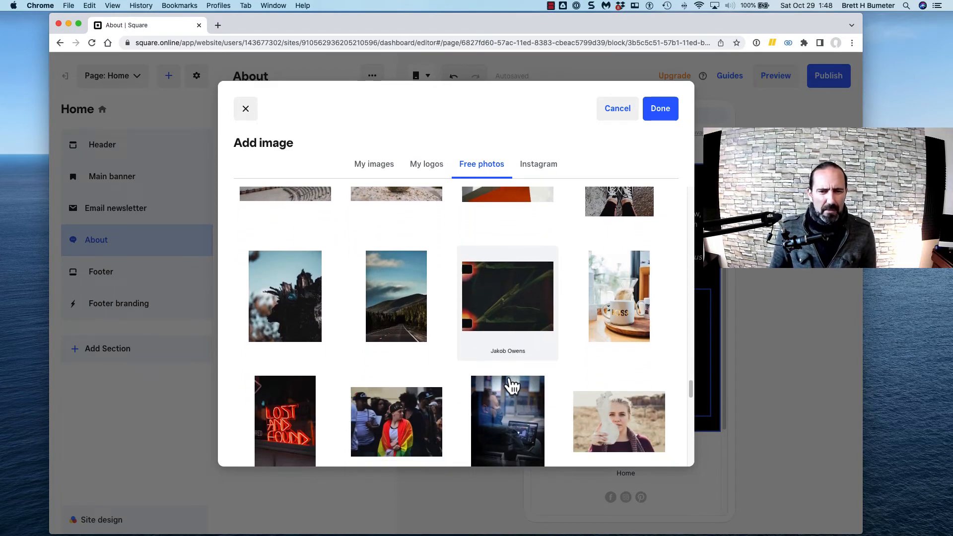
scroll(512, 386, "down", 5)
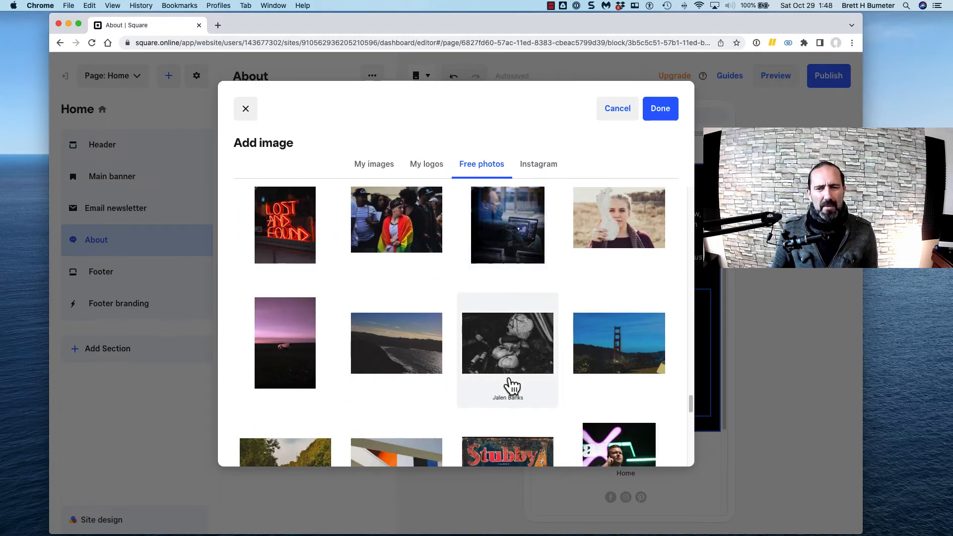
scroll(512, 386, "down", 6)
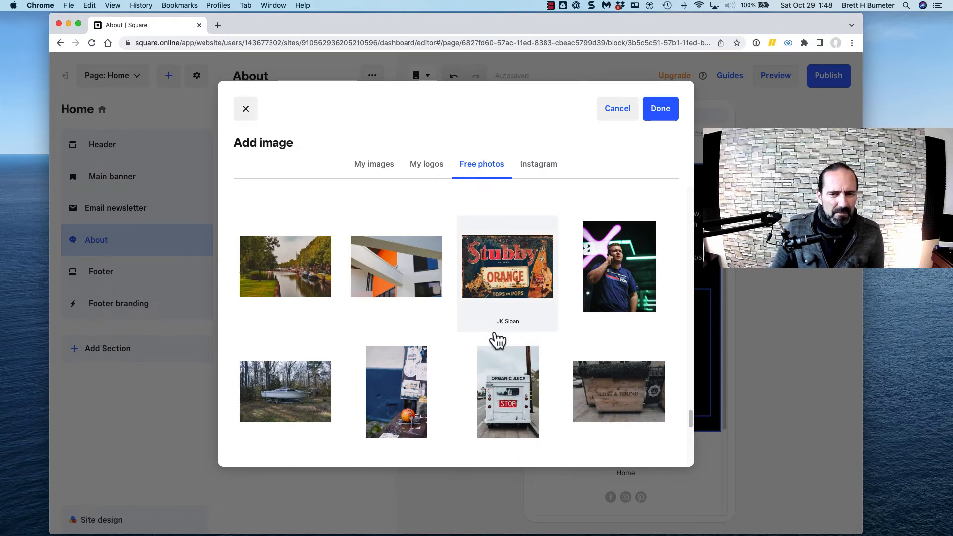
scroll(498, 339, "down", 4)
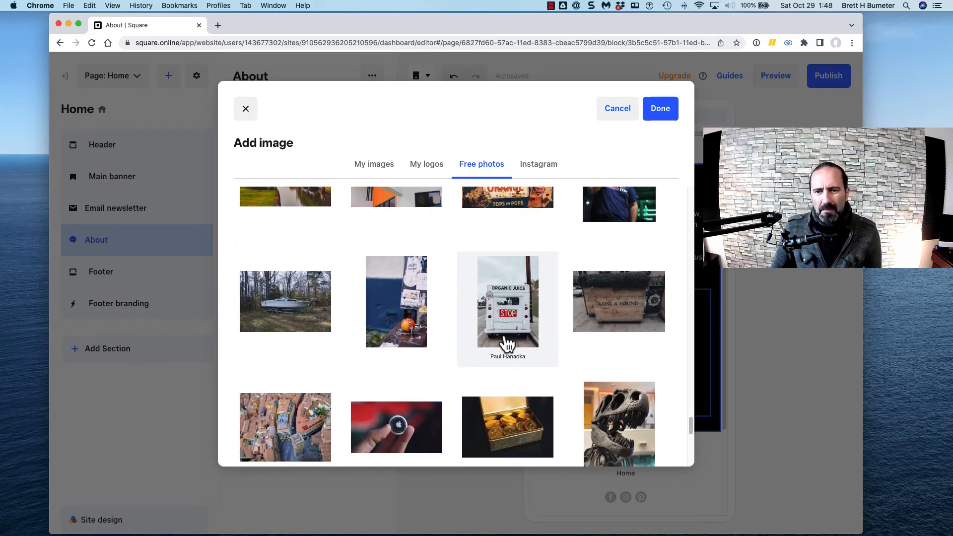
scroll(507, 343, "down", 5)
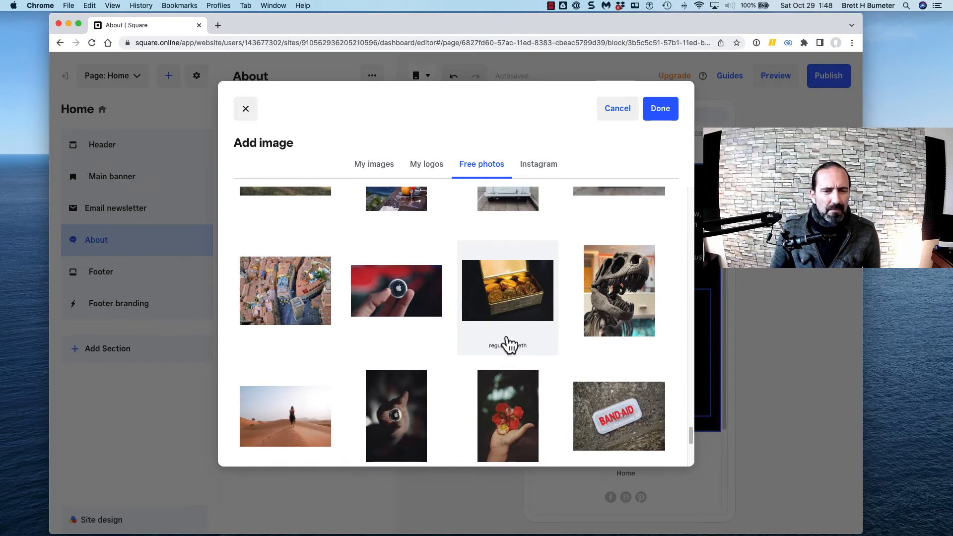
scroll(509, 344, "down", 3)
scroll(509, 343, "down", 5)
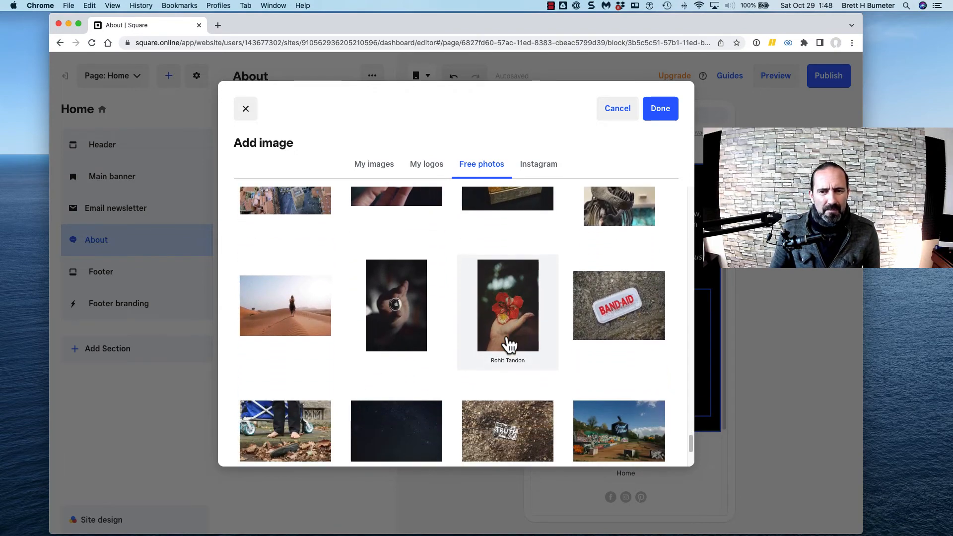
Search the free photos for "aha" and look through the results for a suitable About image
scroll(448, 363, "up", 15)
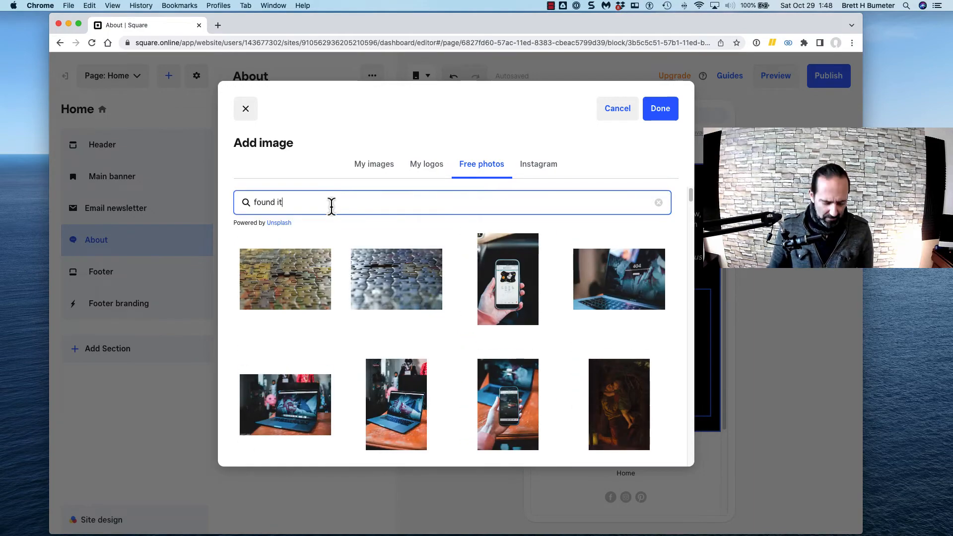
key("super+a")
type("aha")
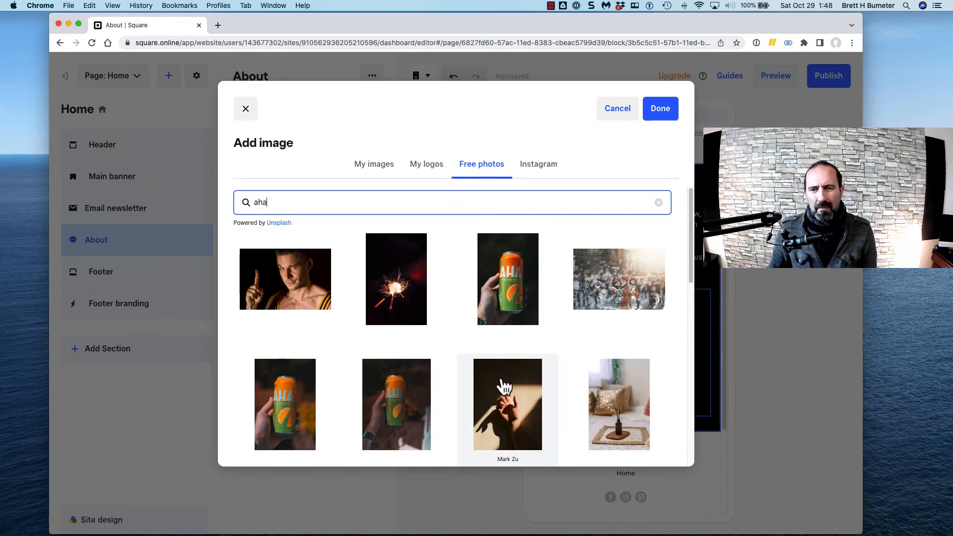
scroll(502, 384, "down", 3)
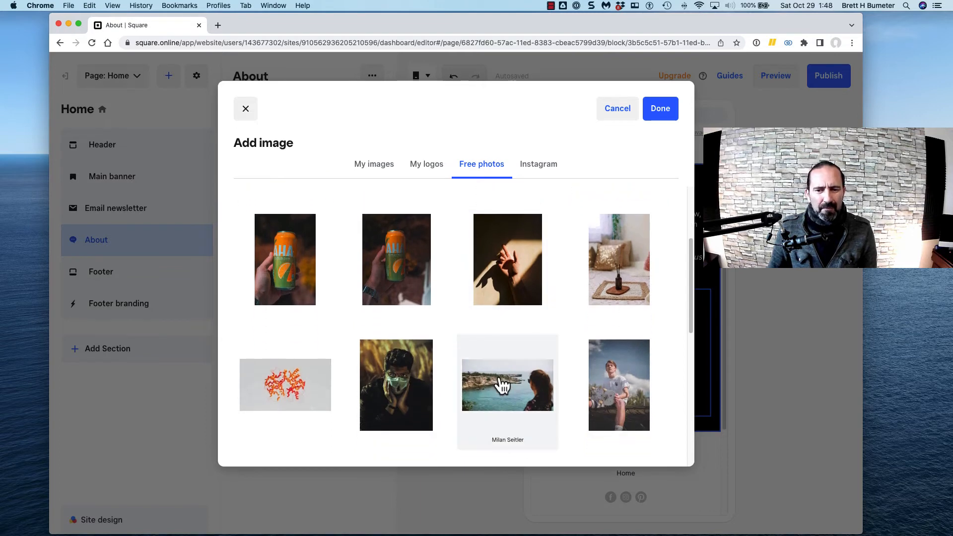
scroll(502, 385, "down", 2)
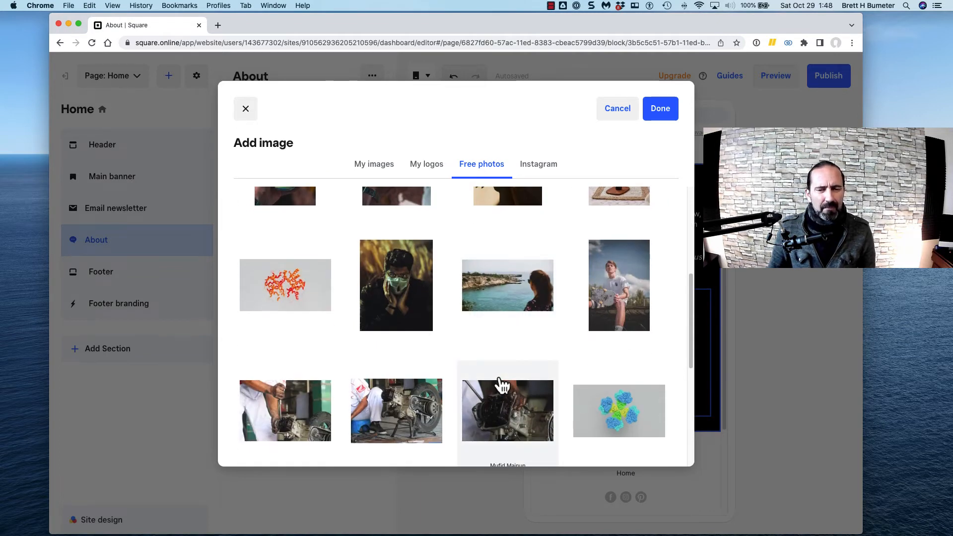
scroll(502, 384, "down", 4)
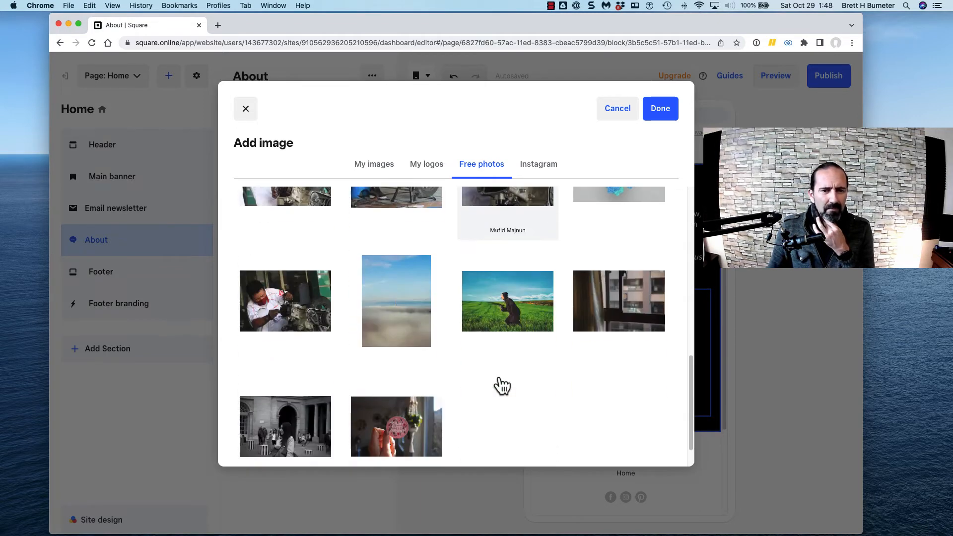
scroll(500, 379, "down", 1)
Search the free photos for "perfect" and select the photo with the red "Brave, Not Perfect" book, speaker and gold bottle
scroll(499, 377, "up", 10)
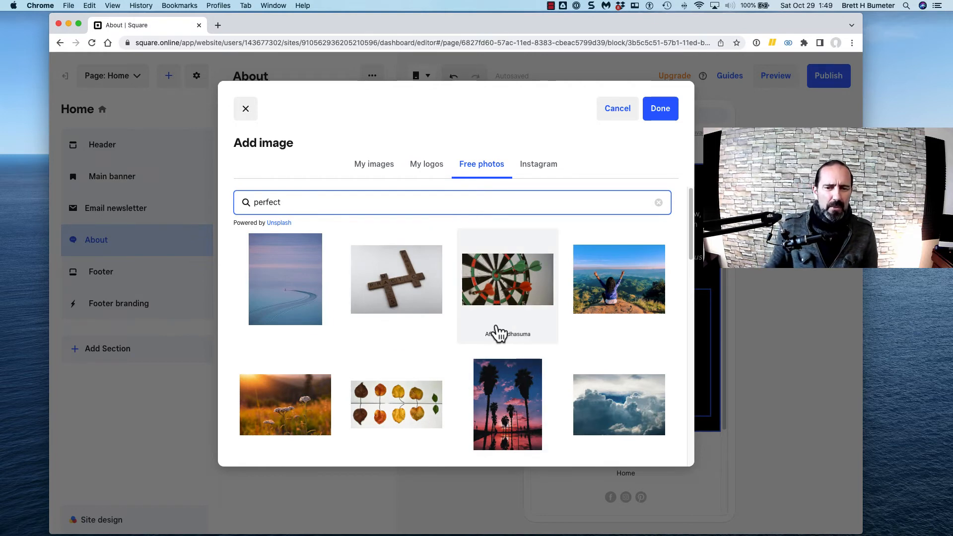
scroll(497, 338, "down", 5)
scroll(496, 339, "down", 5)
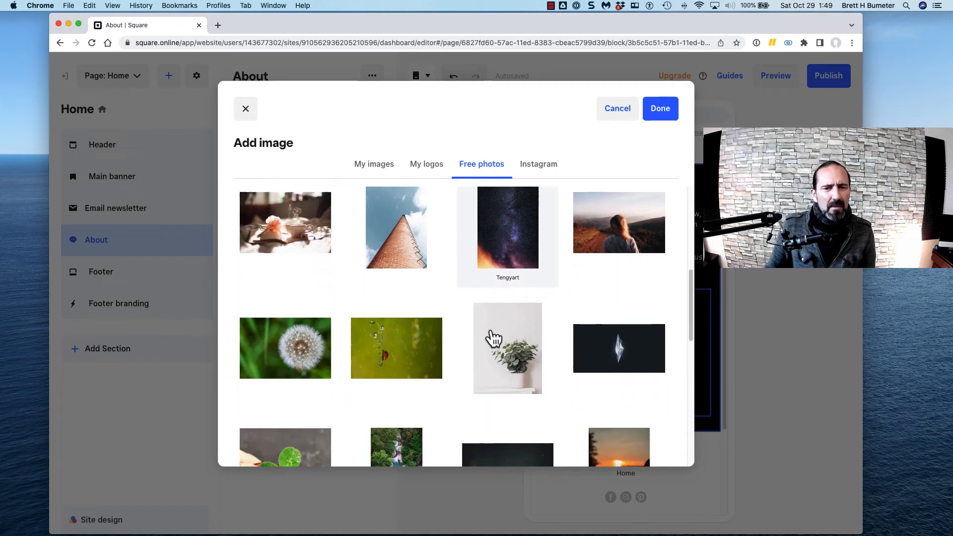
scroll(493, 339, "down", 5)
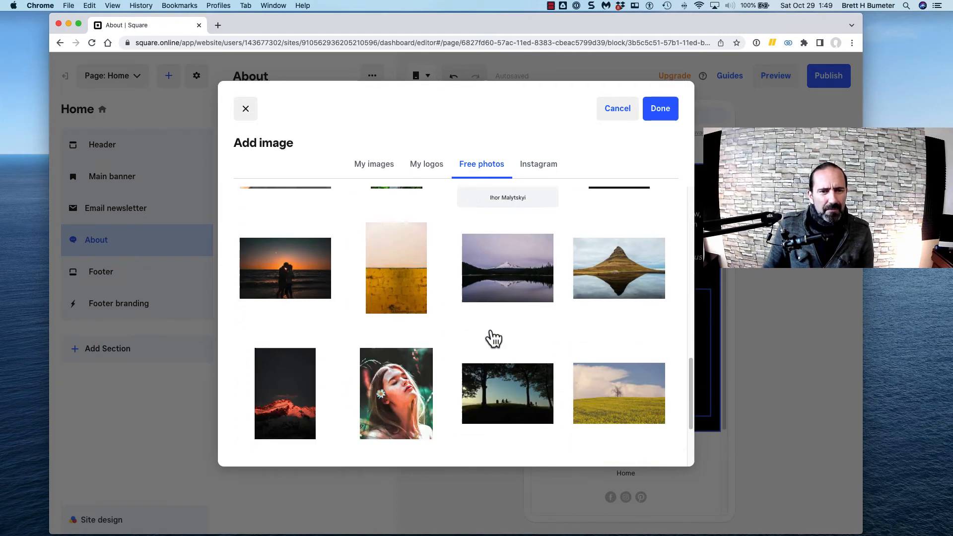
scroll(495, 340, "down", 5)
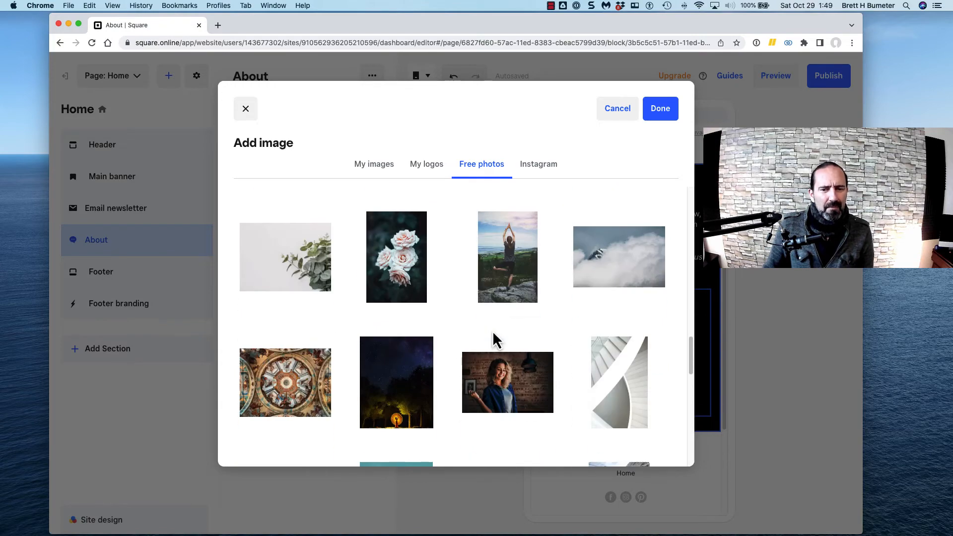
scroll(495, 339, "down", 1)
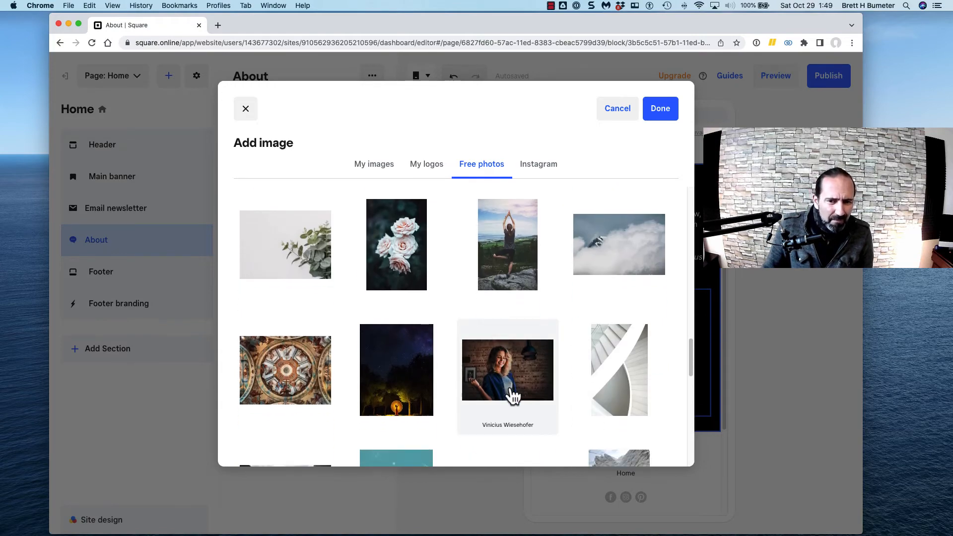
scroll(514, 395, "down", 6)
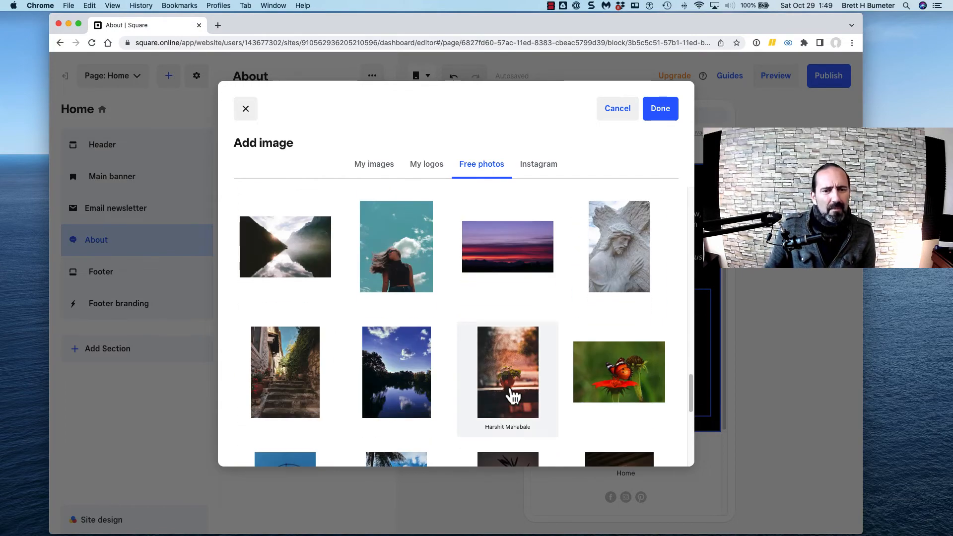
scroll(513, 395, "down", 10)
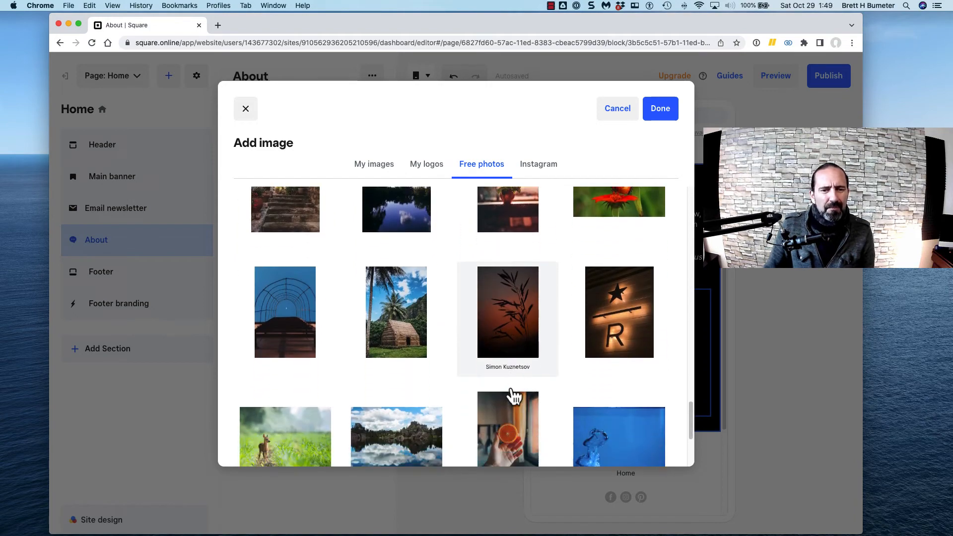
scroll(513, 395, "down", 8)
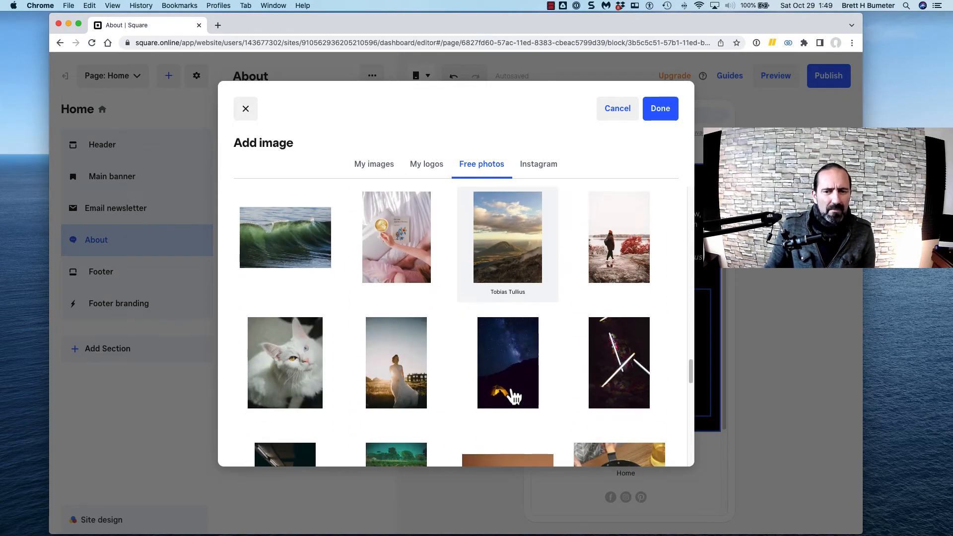
scroll(513, 395, "down", 2)
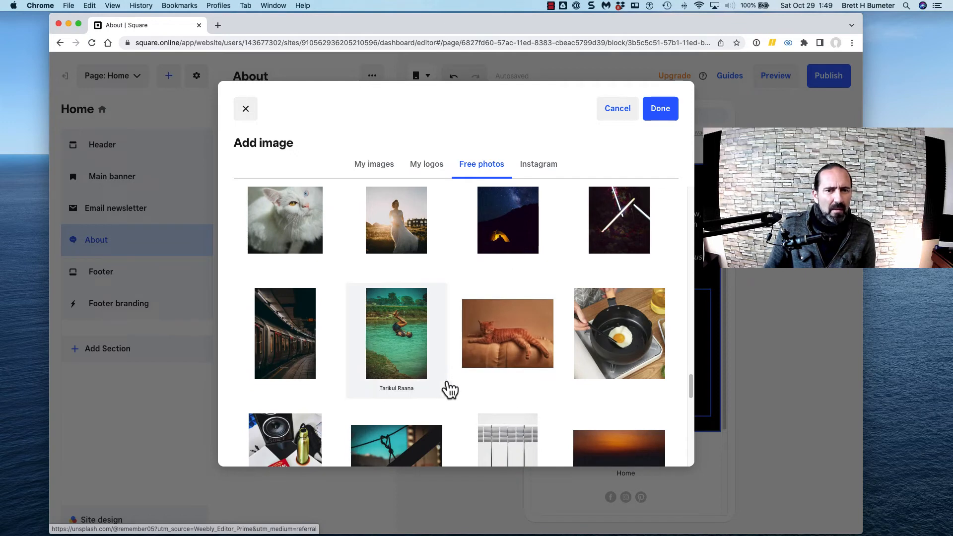
scroll(579, 378, "down", 3)
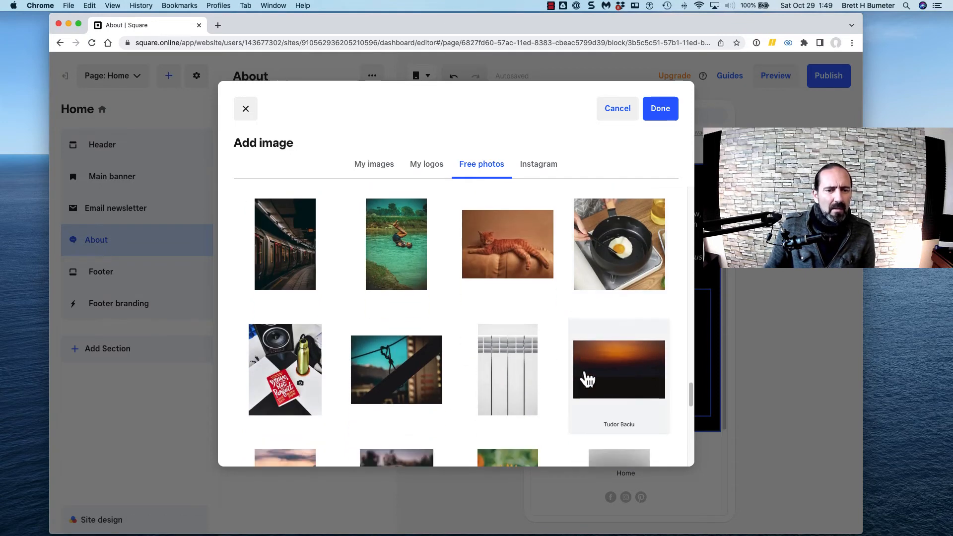
left_click(270, 383)
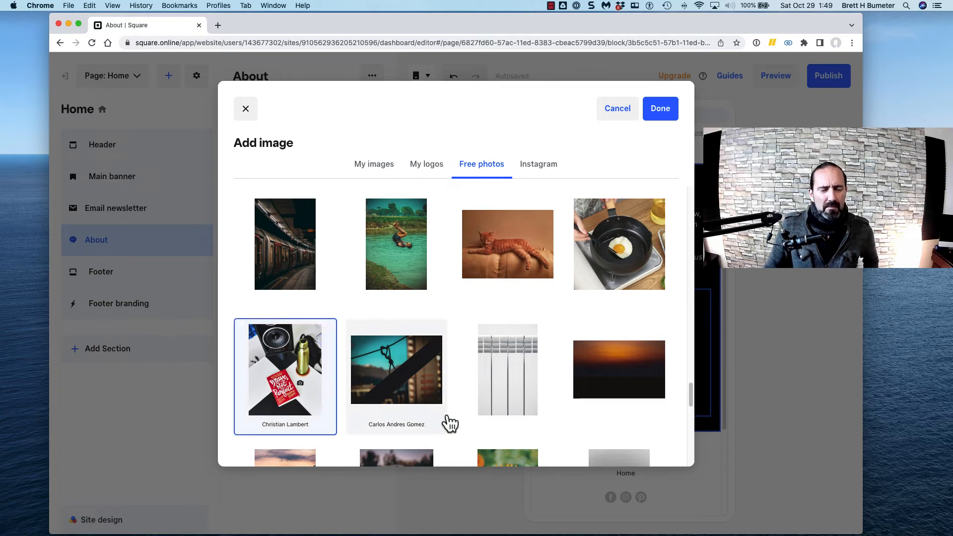
Look through the remaining "perfect" photos for an image that suits the About section
scroll(519, 384, "down", 5)
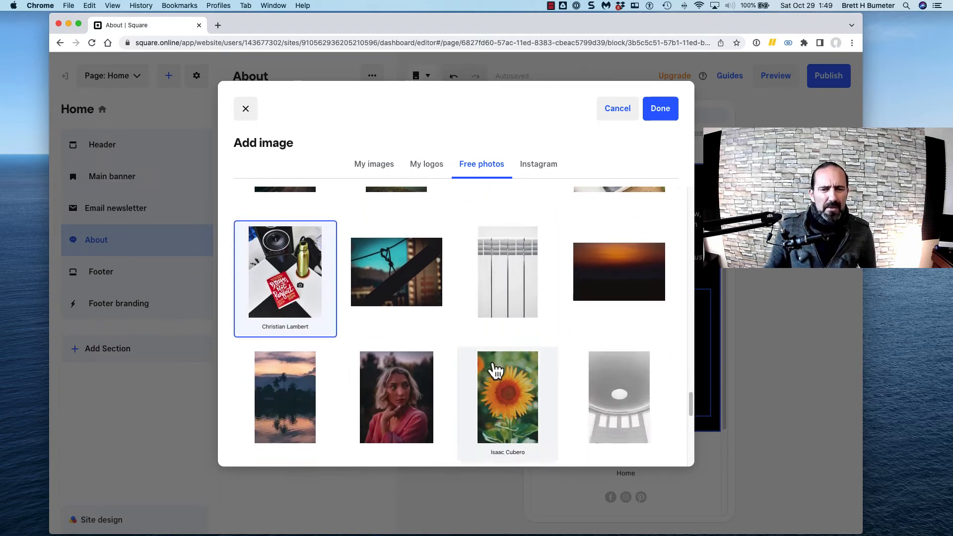
scroll(496, 369, "down", 5)
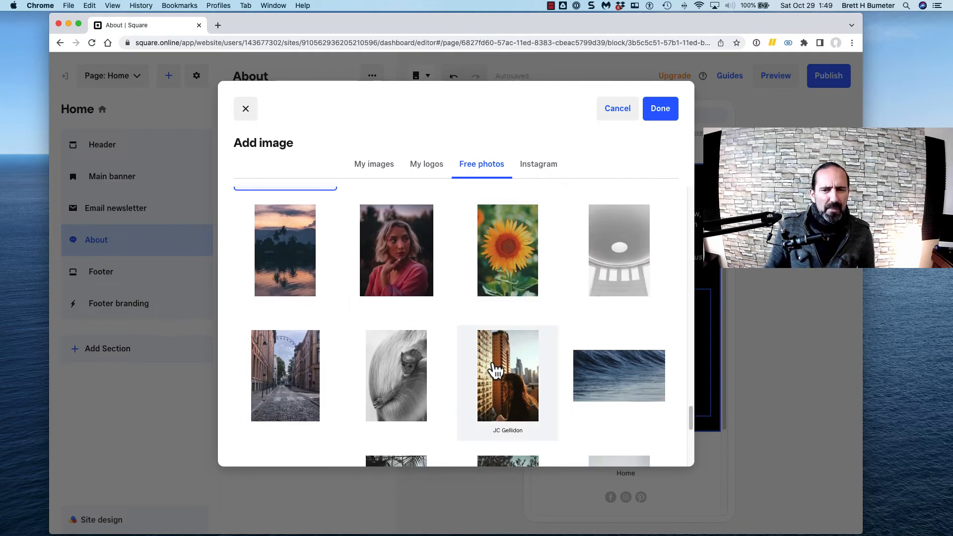
scroll(495, 370, "down", 6)
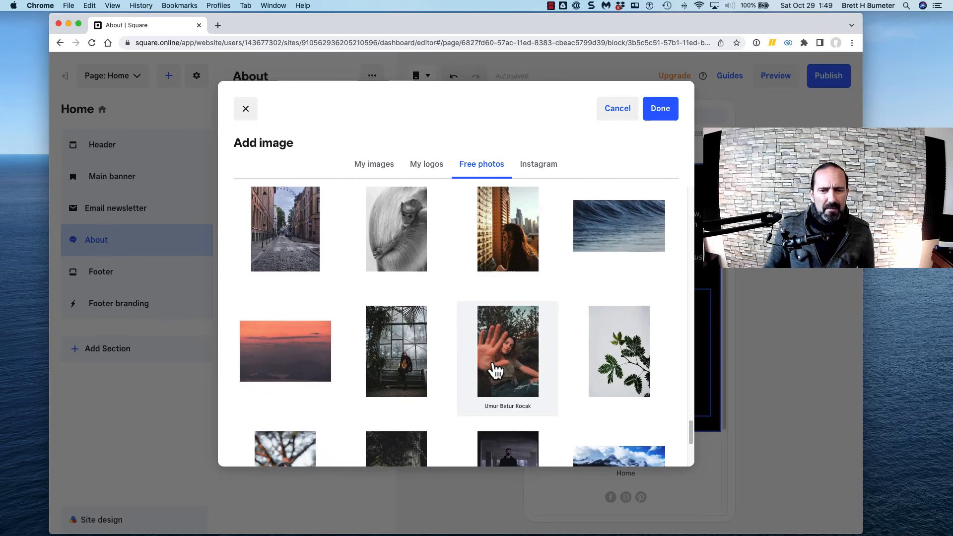
scroll(496, 370, "down", 5)
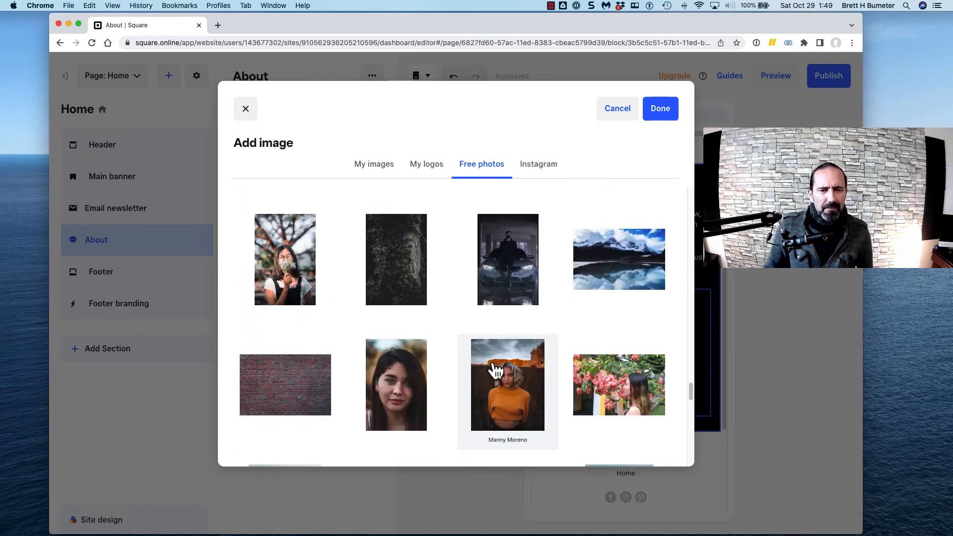
scroll(555, 424, "down", 13)
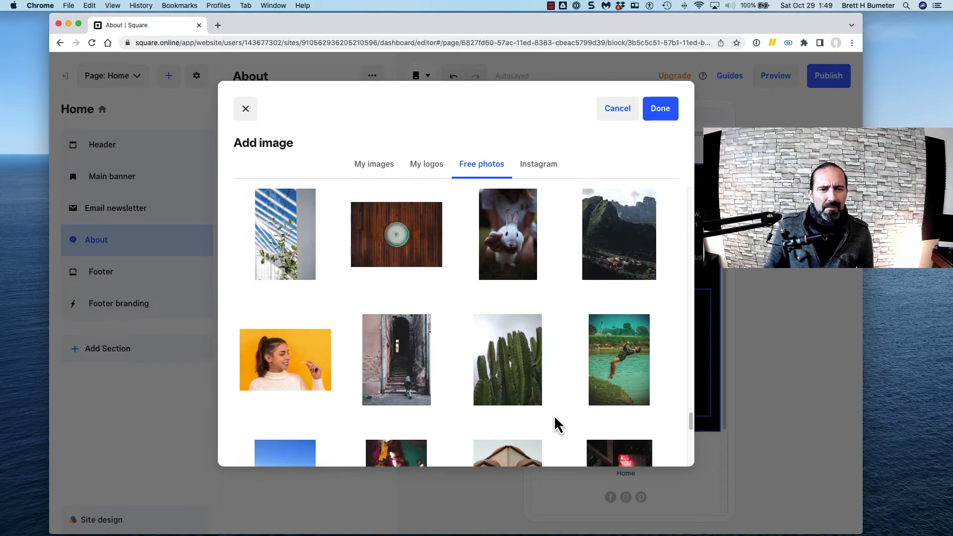
scroll(556, 424, "down", 7)
scroll(557, 425, "up", 4)
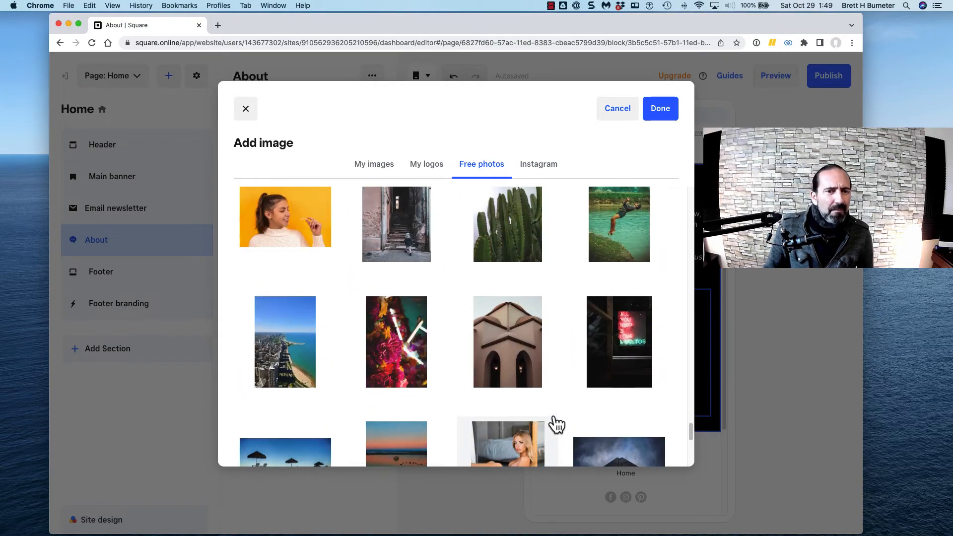
scroll(556, 421, "down", 15)
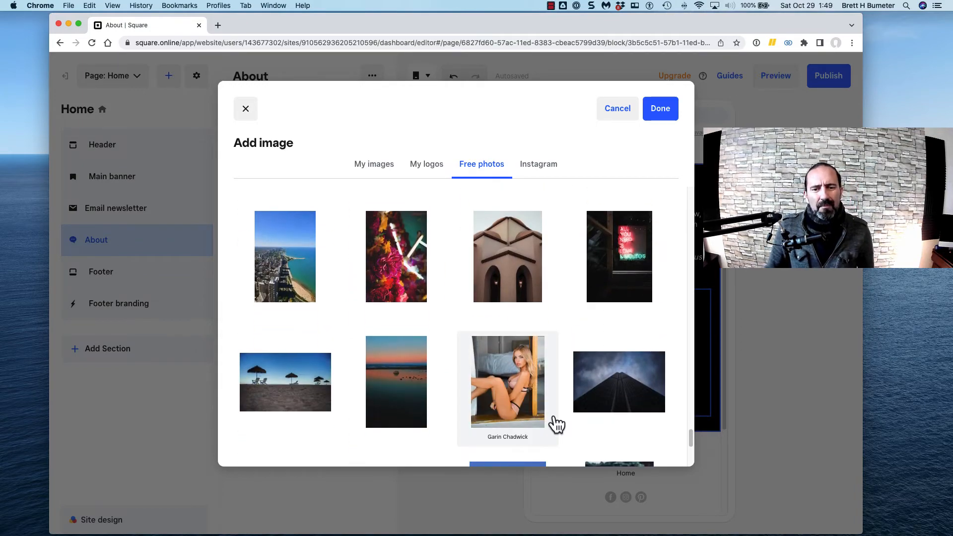
scroll(557, 424, "down", 5)
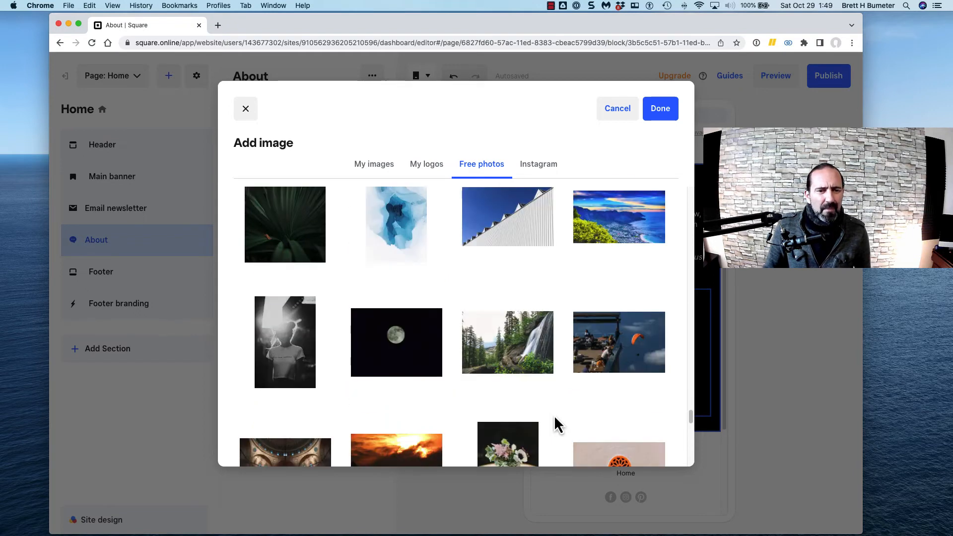
scroll(556, 424, "down", 7)
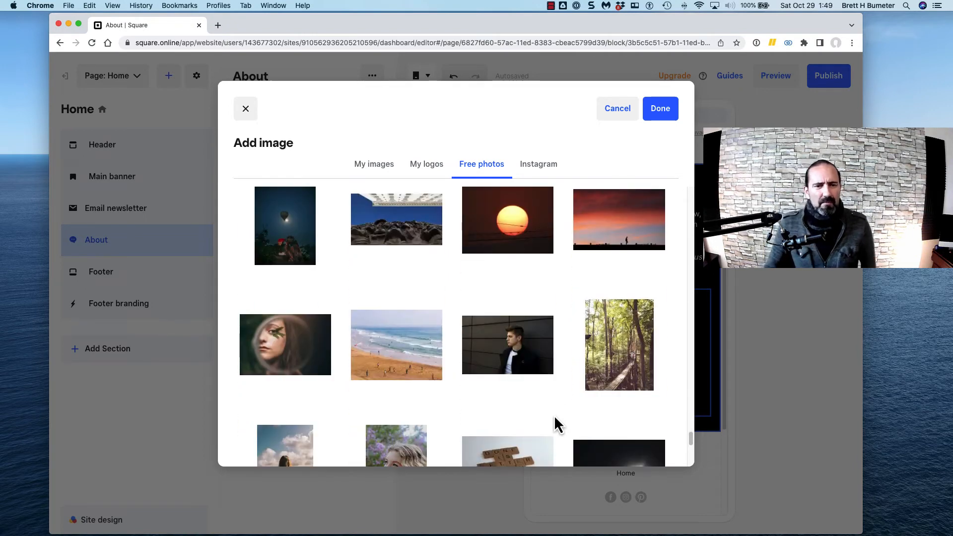
scroll(482, 370, "down", 2)
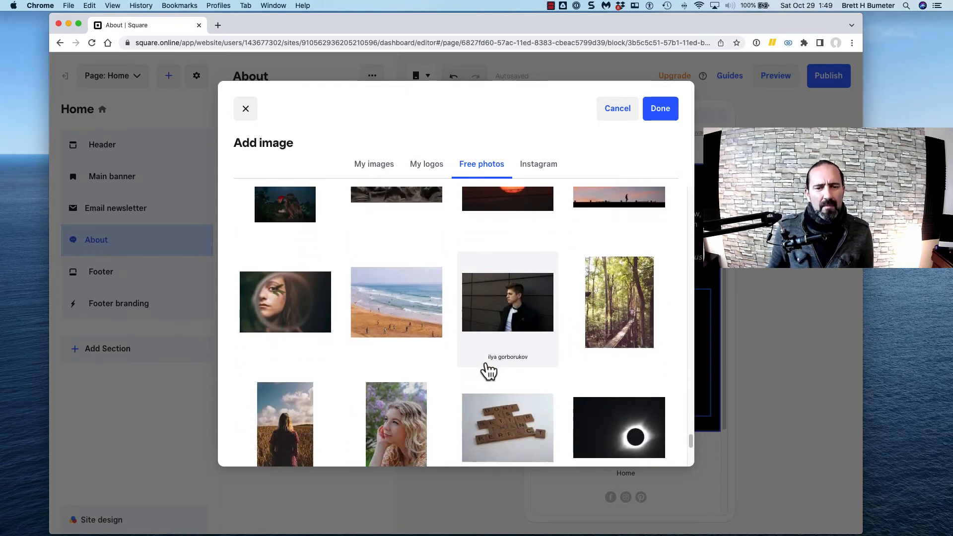
scroll(489, 371, "down", 2)
scroll(488, 371, "down", 5)
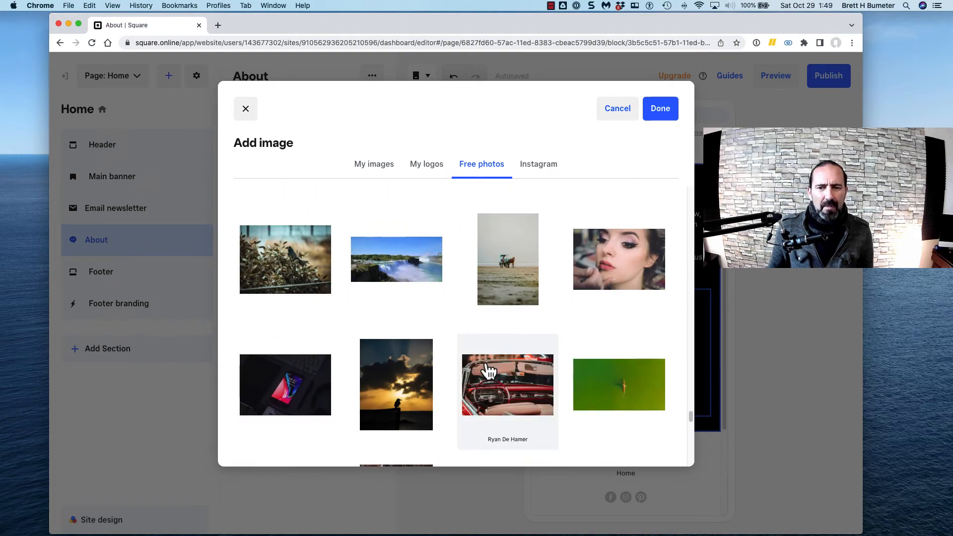
scroll(489, 371, "down", 12)
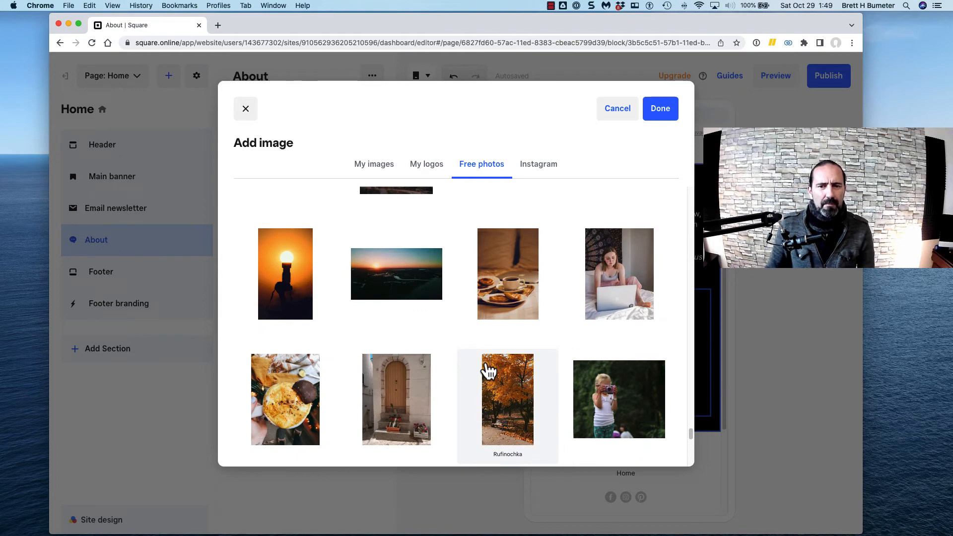
scroll(483, 374, "down", 10)
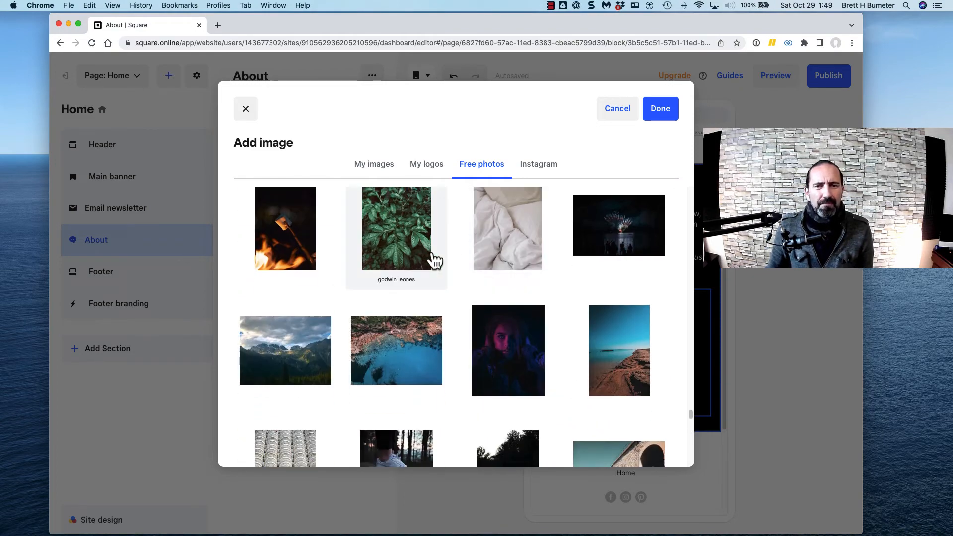
scroll(464, 276, "down", 10)
scroll(475, 281, "down", 5)
scroll(472, 280, "up", 20)
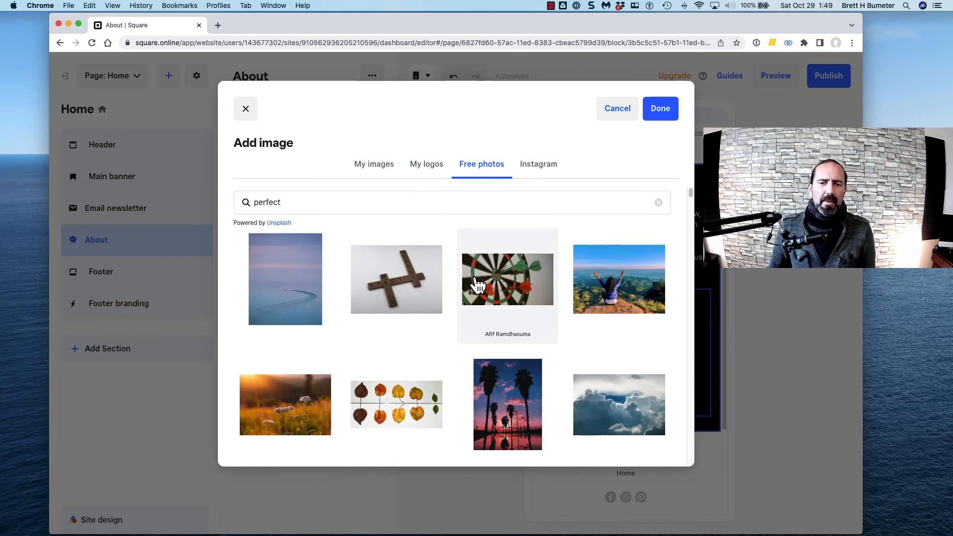
Search the free photos for "yes" and add the yellow photo of a hand holding a phone with a green check mark to the About section
left_click(425, 202)
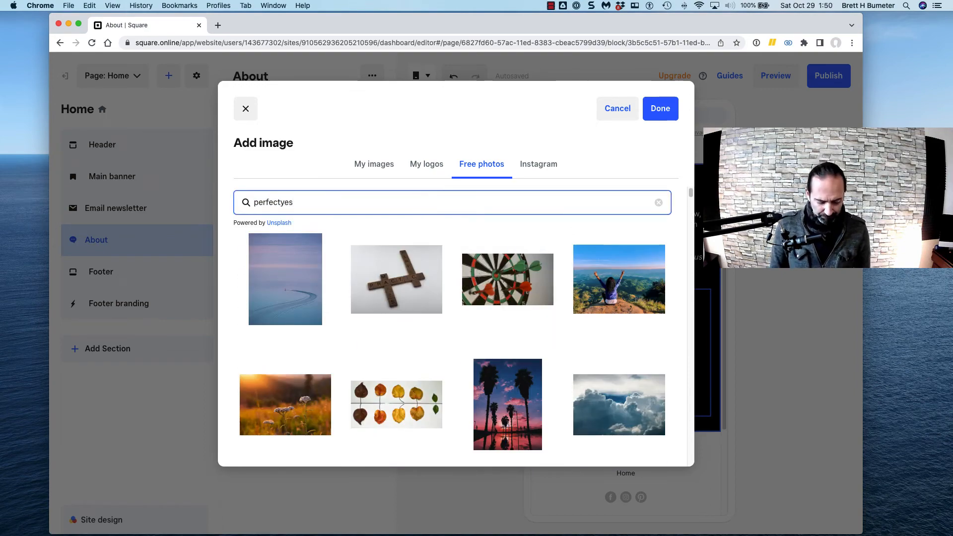
key("super+a")
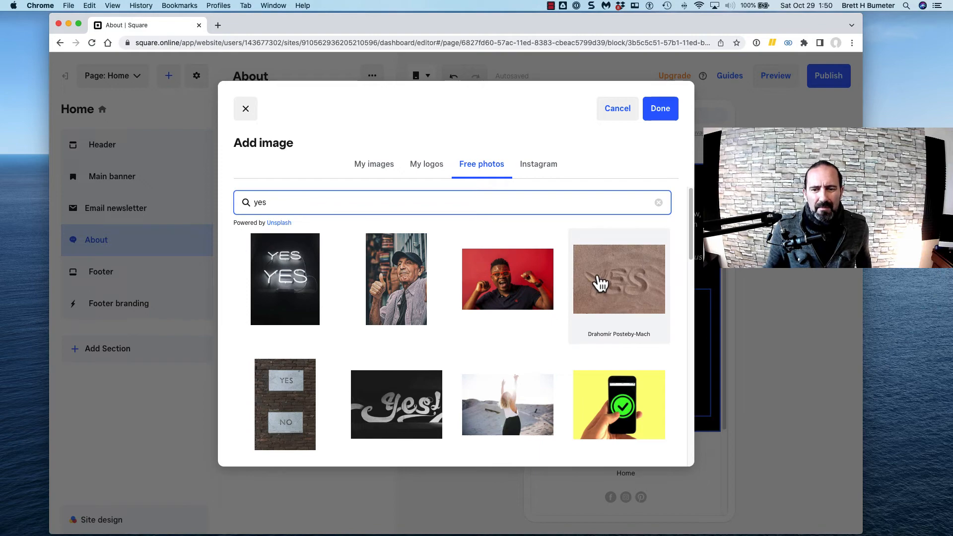
left_click(643, 412)
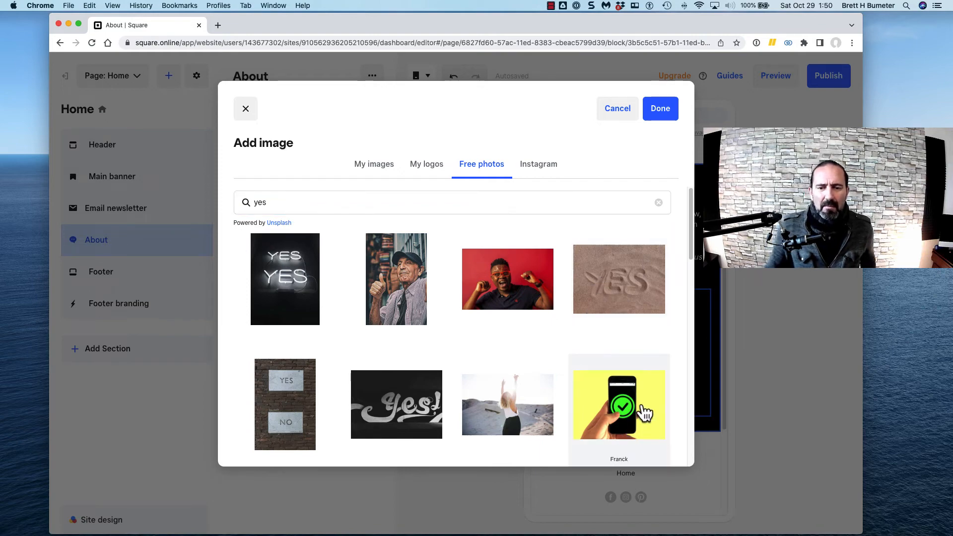
scroll(643, 411, "down", 6)
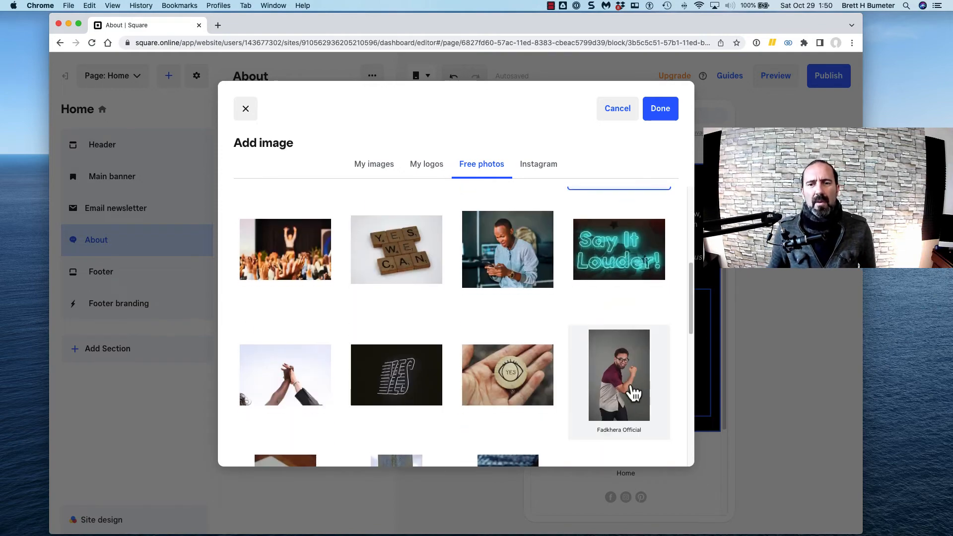
scroll(638, 412, "up", 6)
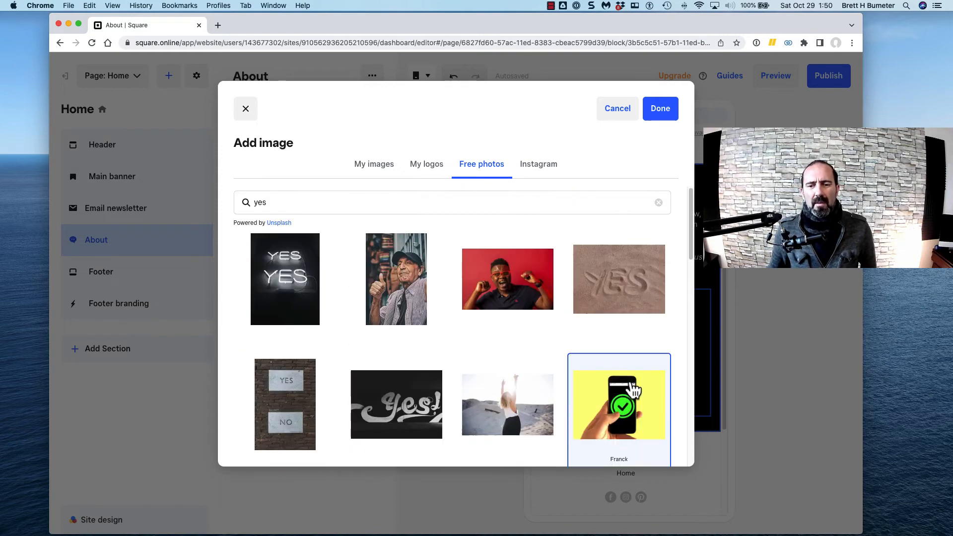
left_click(660, 109)
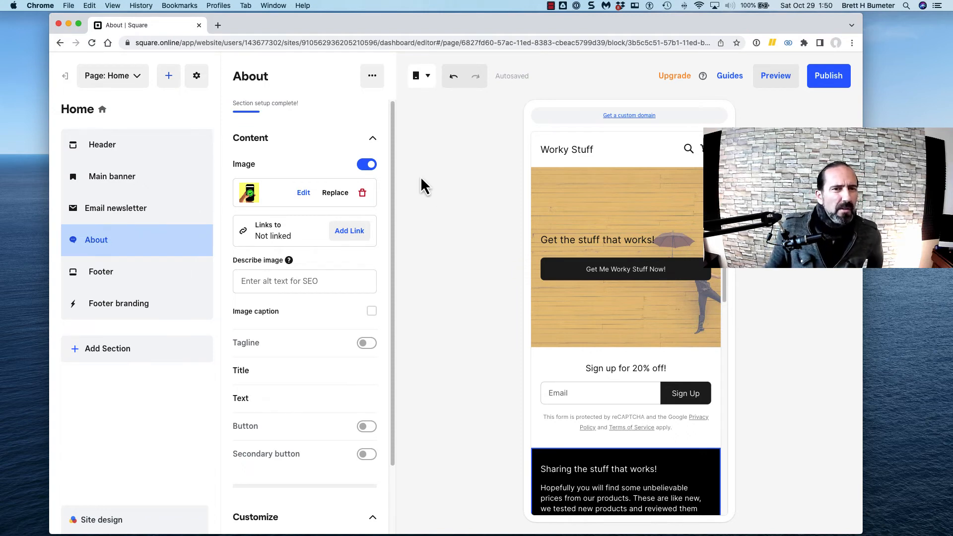
Preview the mobile home page, check its sections, and return to the editor
left_click(773, 83)
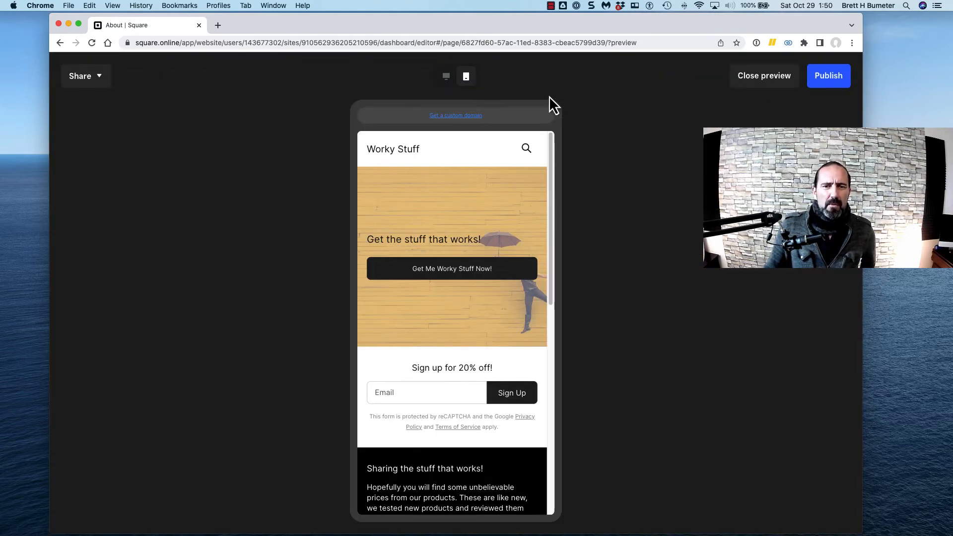
scroll(487, 317, "down", 10)
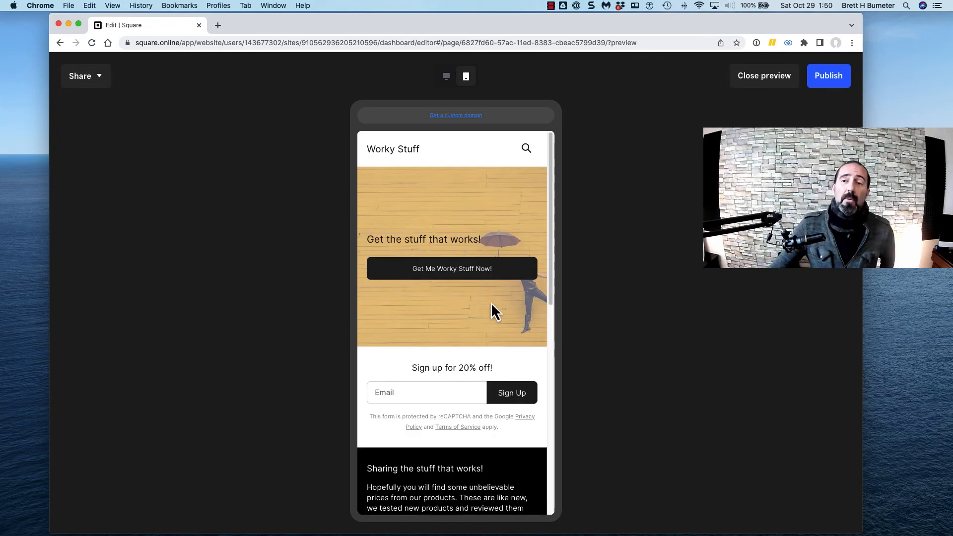
left_click(768, 87)
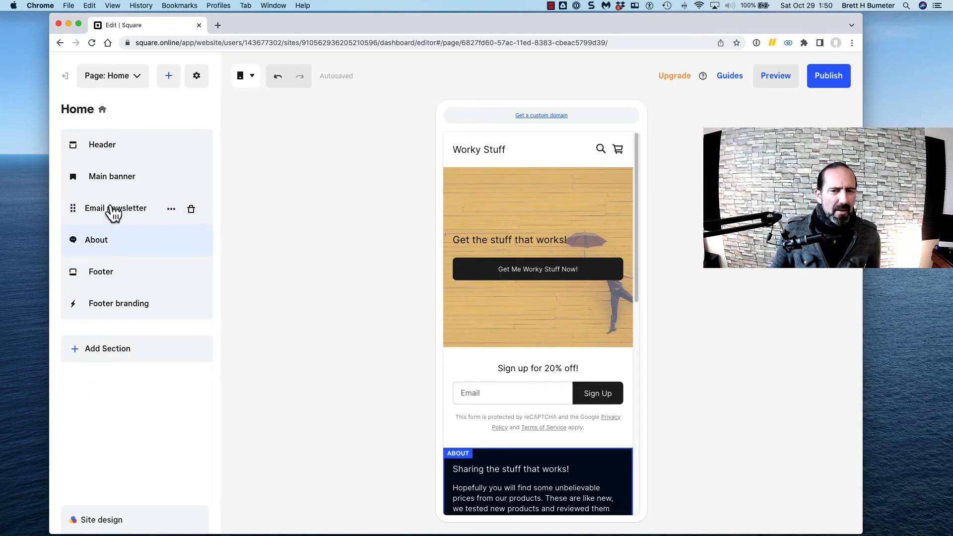
Add a Featured items section with the first layout to the home page and place it above the About section
scroll(536, 342, "down", 10)
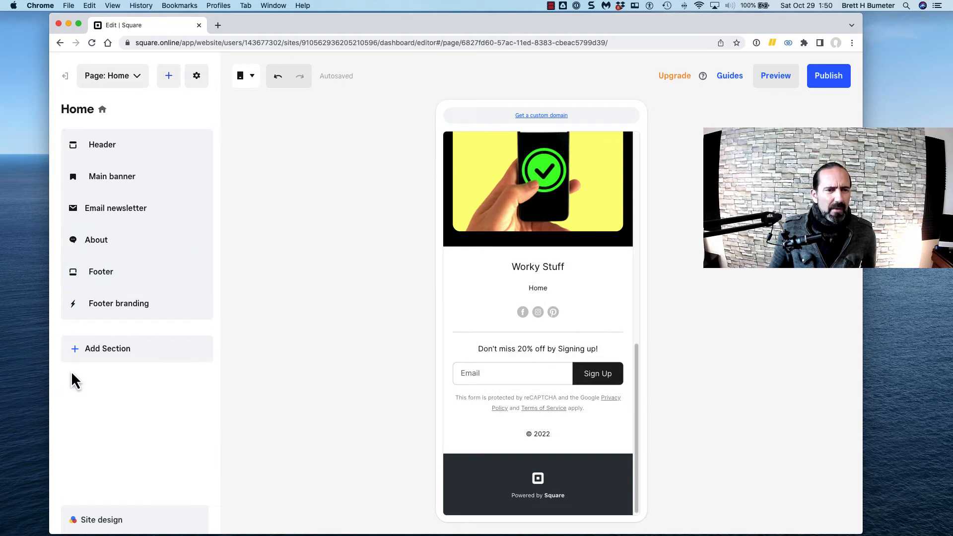
left_click(112, 355)
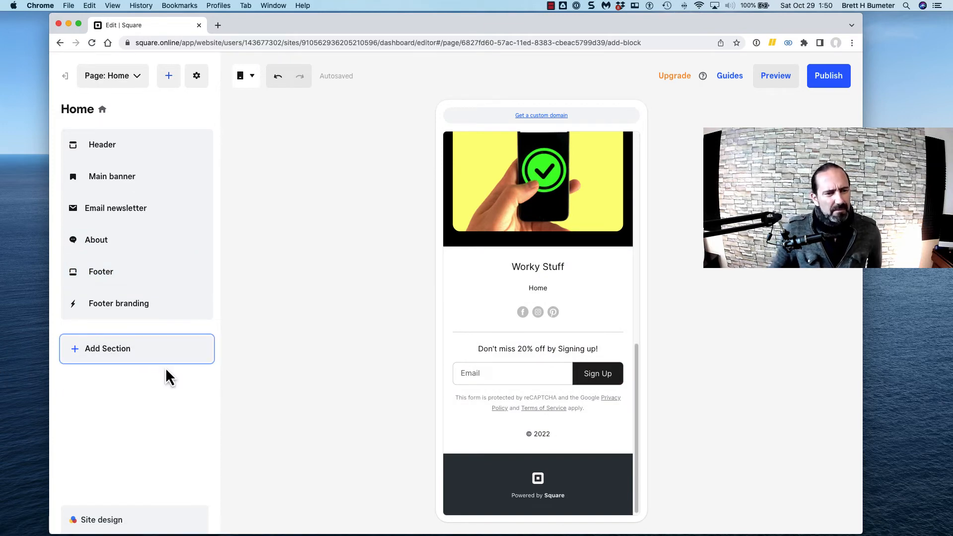
scroll(168, 370, "down", 3)
scroll(167, 369, "up", 3)
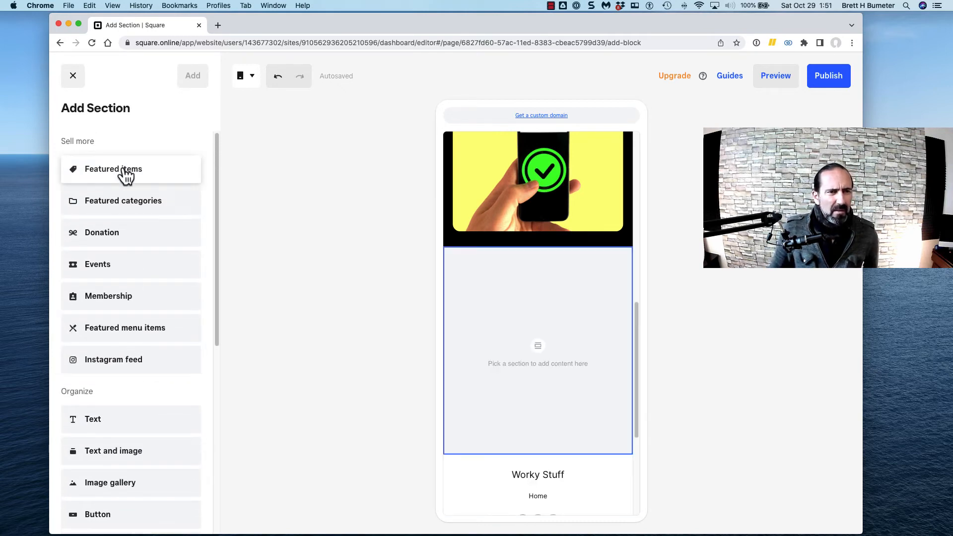
left_click(126, 174)
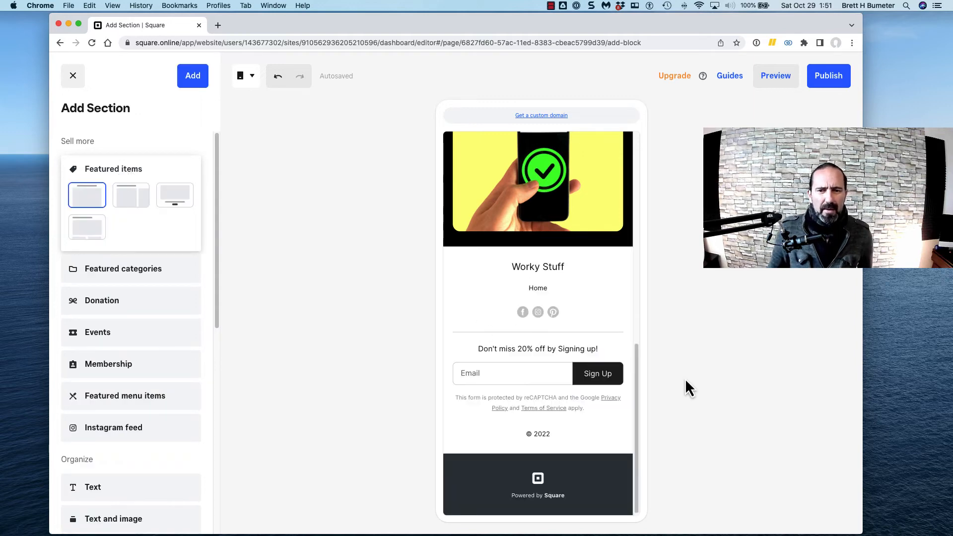
scroll(538, 314, "up", 7)
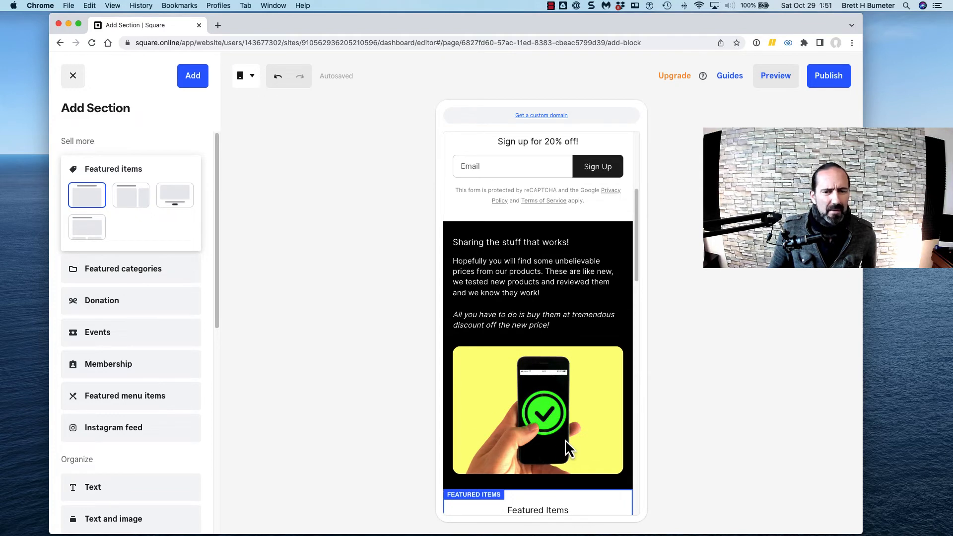
left_click_drag(497, 505, 488, 242)
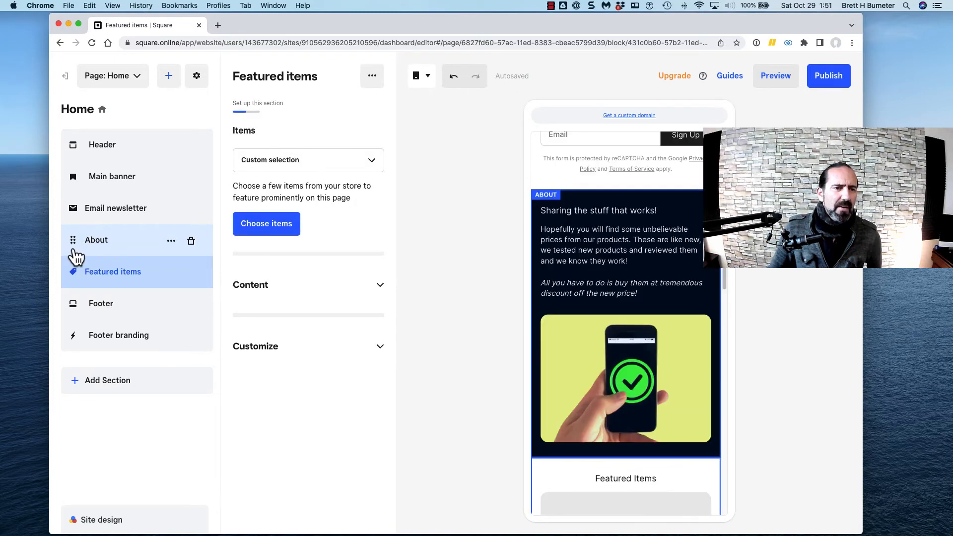
left_click_drag(74, 241, 75, 278)
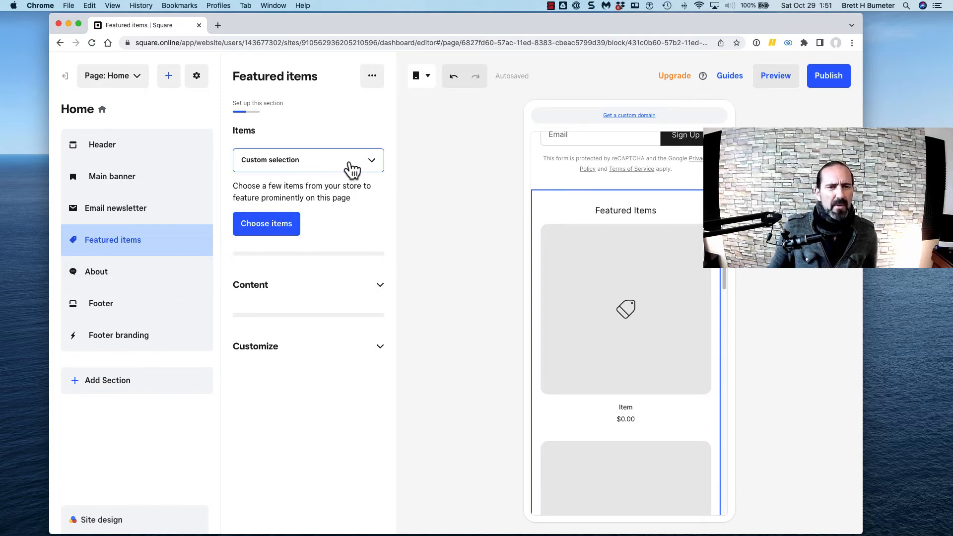
Choose the Lavalier Microphone Set for iPhone as the item shown in the Featured items section and save the selection
left_click(258, 230)
left_click(79, 223)
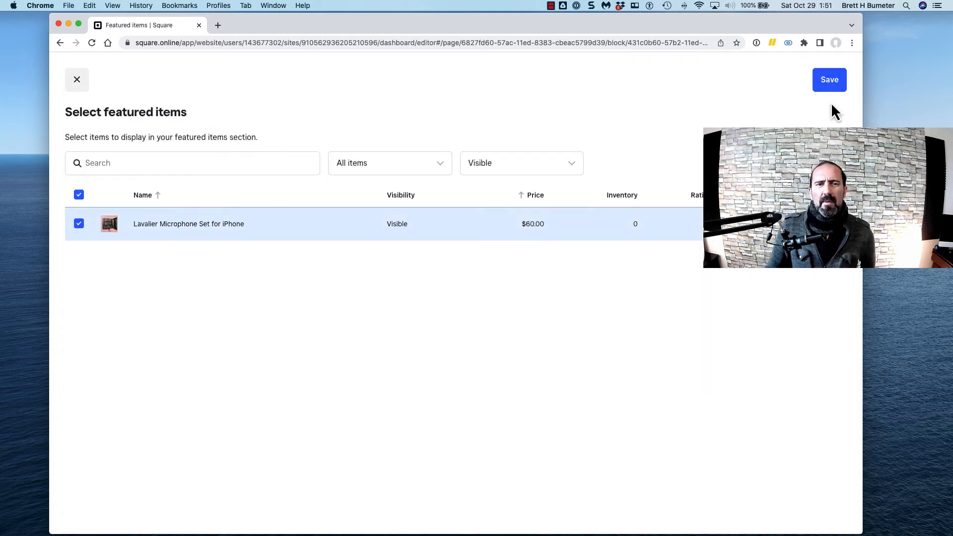
left_click(831, 82)
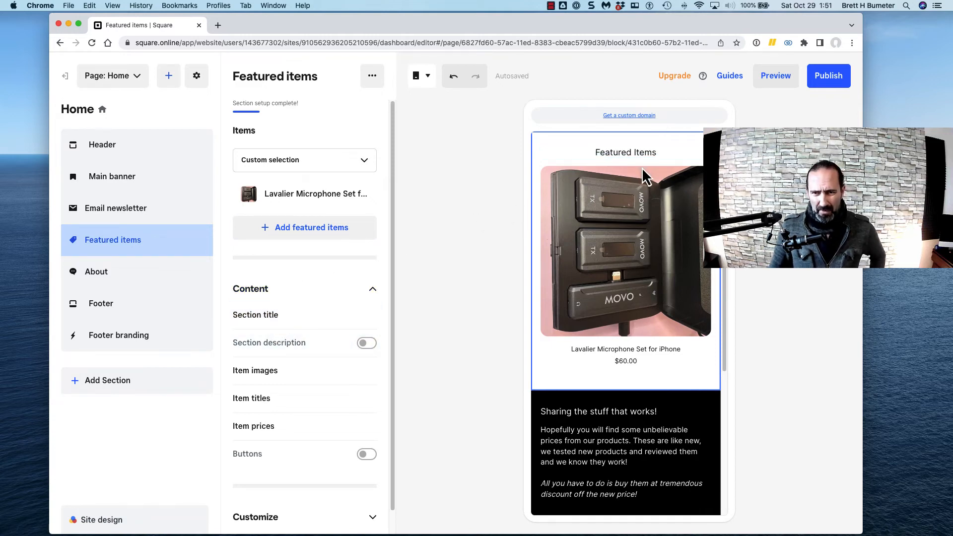
Change the Featured items section title to "Today's Deals that work!"
left_click(639, 152)
triple_click(634, 152)
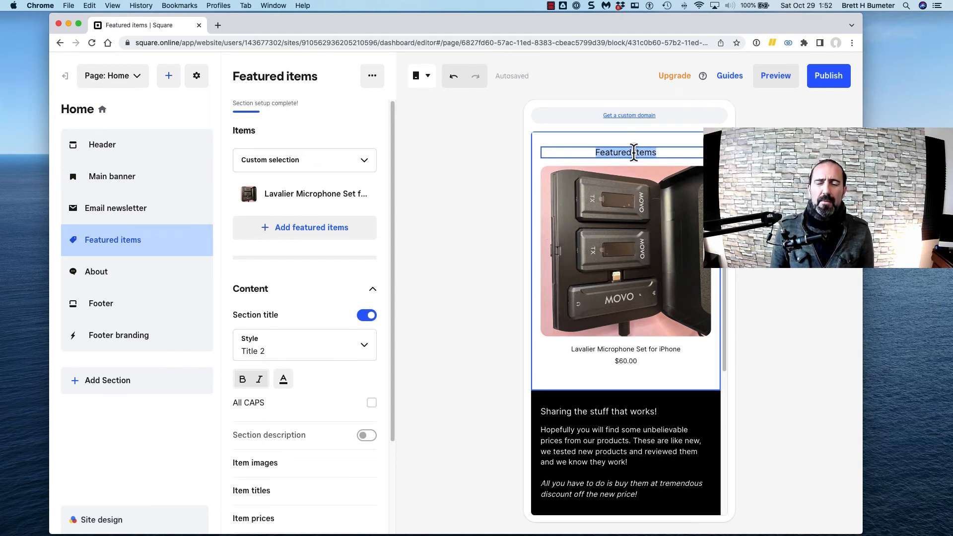
type("Dea")
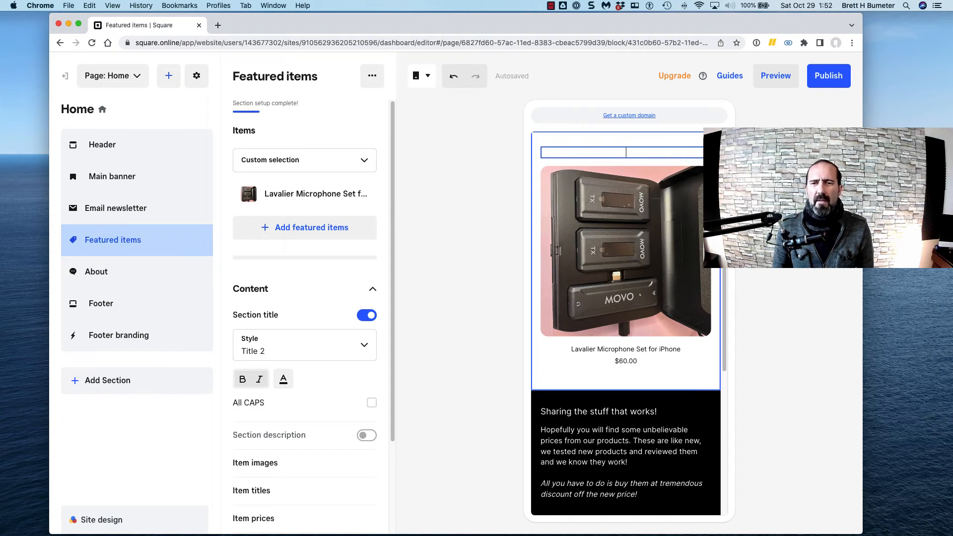
type("Toda")
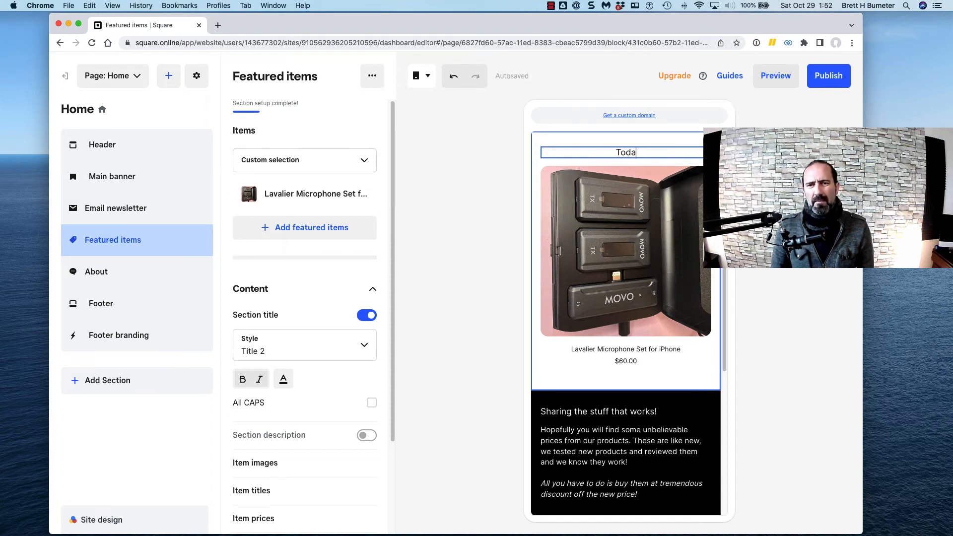
type("y's Deal")
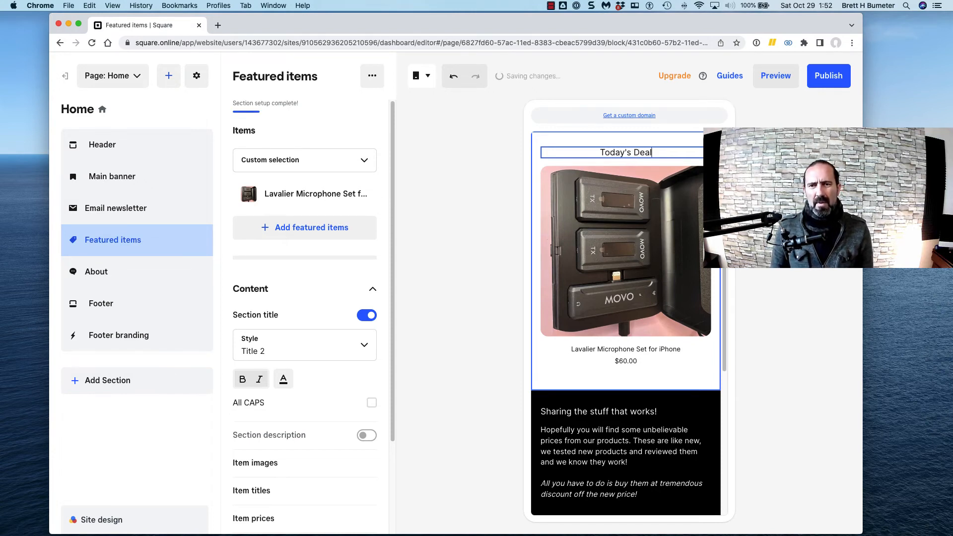
type("s that work!")
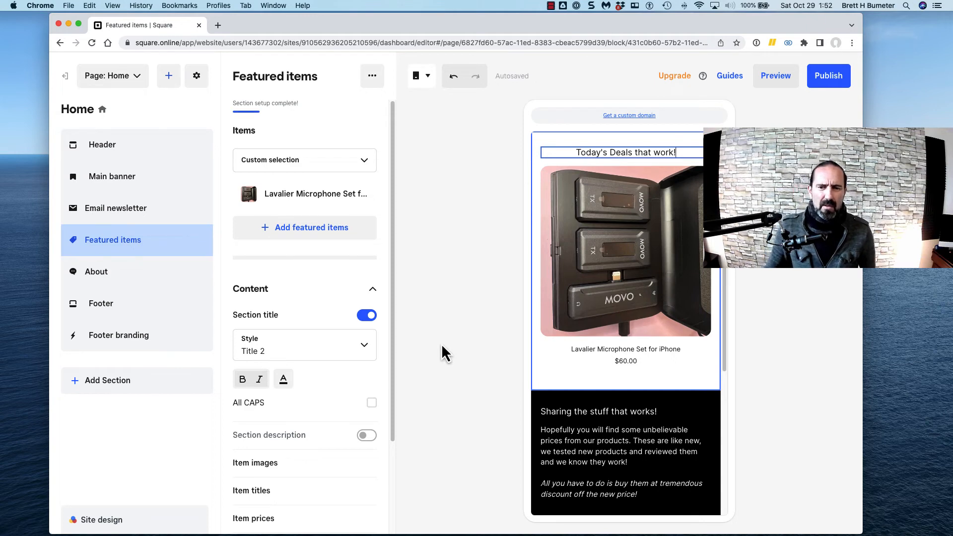
Publish the site and open its worky-stuff.square.site link in an incognito window
scroll(443, 353, "down", 3)
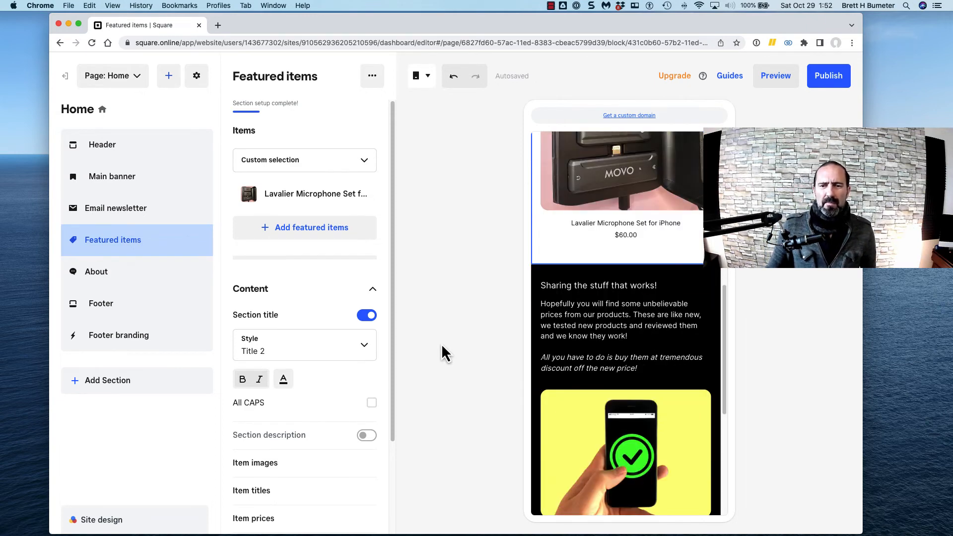
scroll(443, 354, "down", 5)
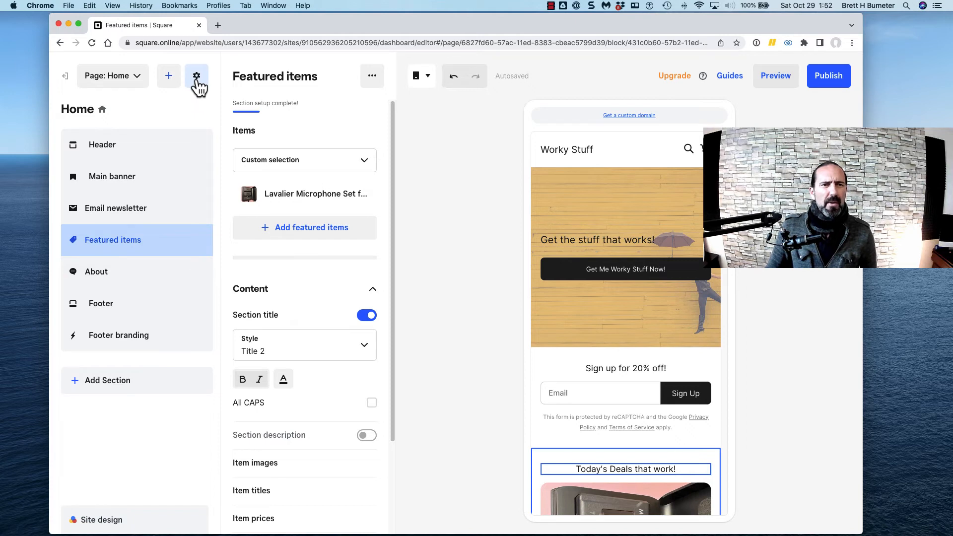
left_click(197, 78)
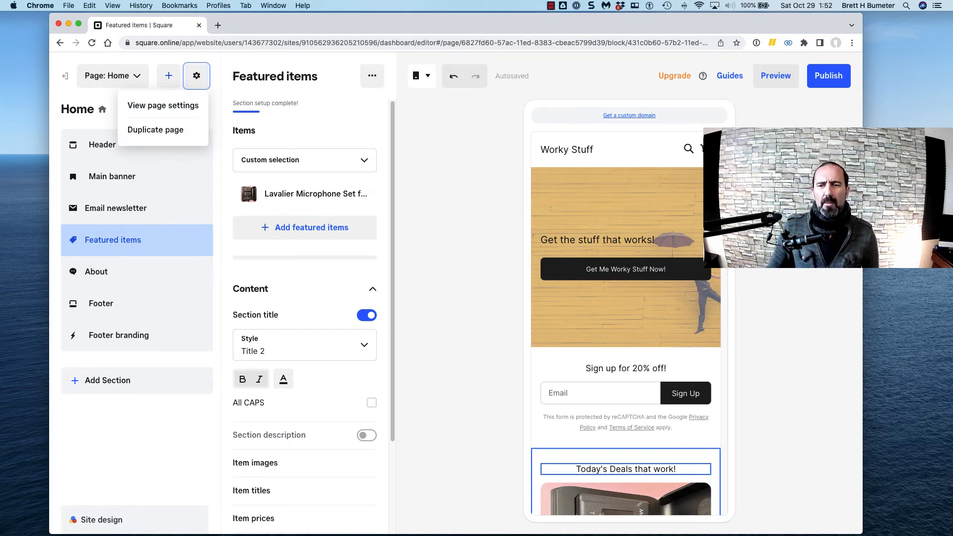
left_click(823, 84)
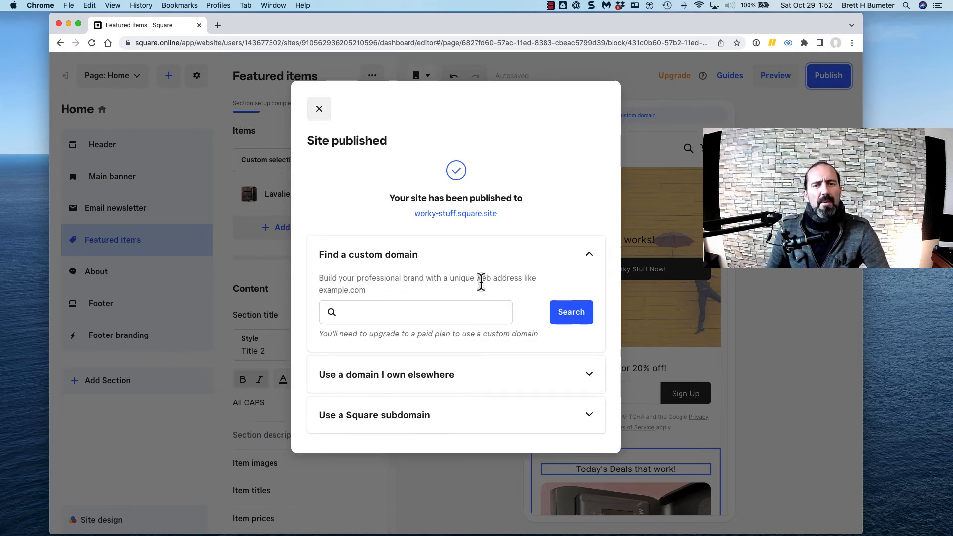
right_click(459, 216)
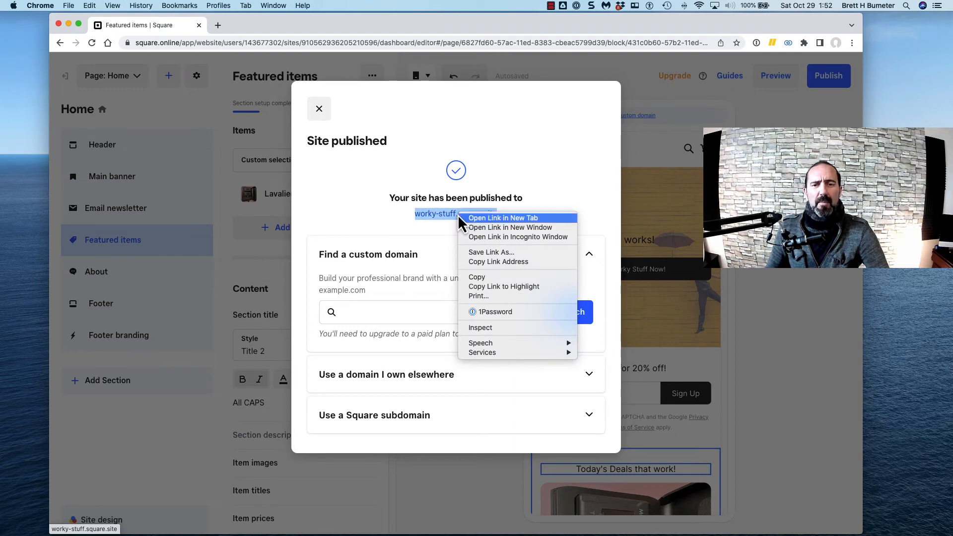
left_click(511, 241)
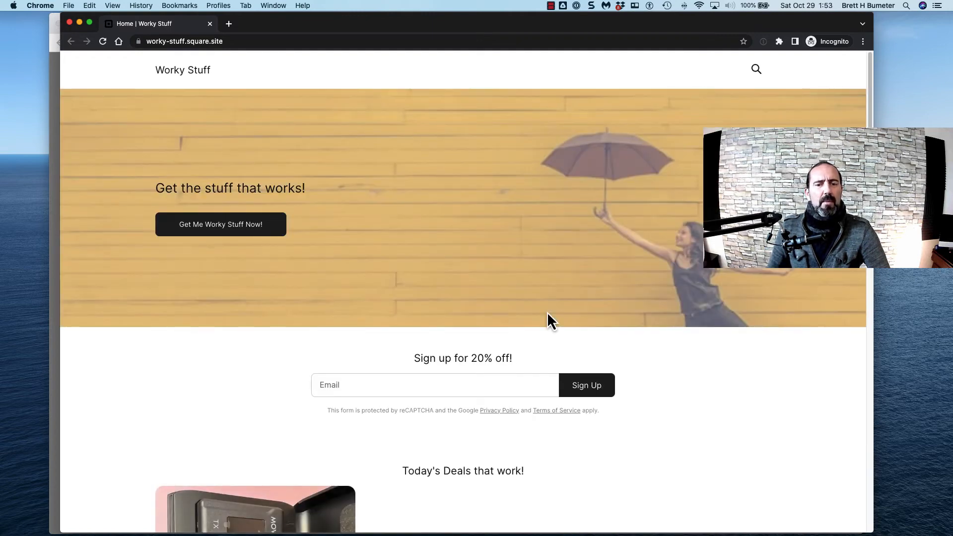
Review the published home page at desktop width, from the banner through the featured item to the About section
scroll(547, 314, "down", 10)
scroll(549, 324, "up", 5)
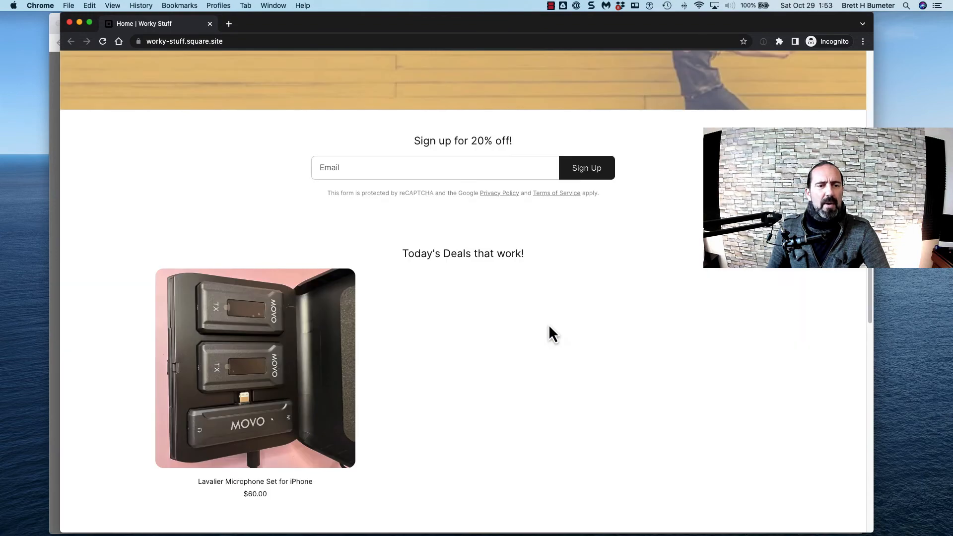
scroll(361, 342, "down", 10)
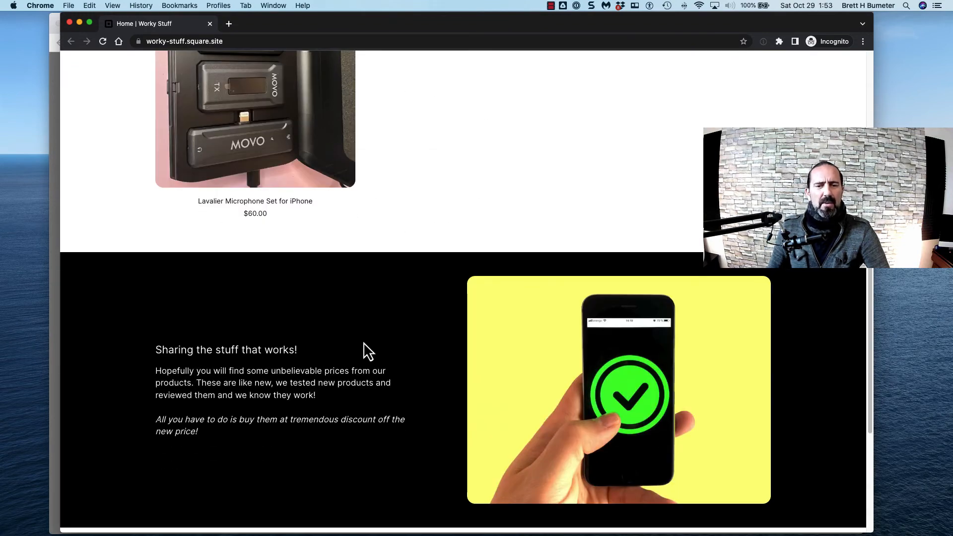
scroll(363, 342, "up", 10)
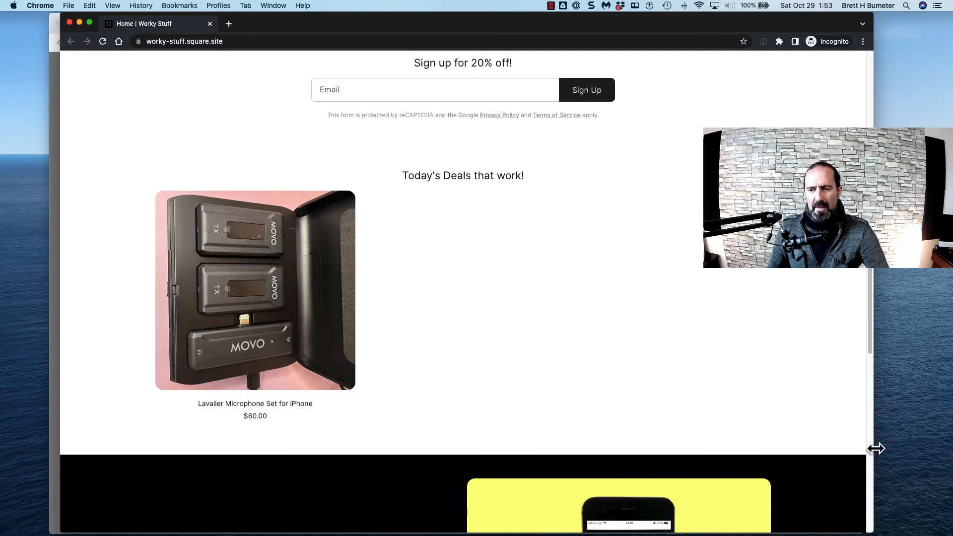
Narrow the incognito window to phone width and review the published home page's mobile layout
left_click_drag(875, 449, 166, 441)
scroll(135, 237, "up", 7)
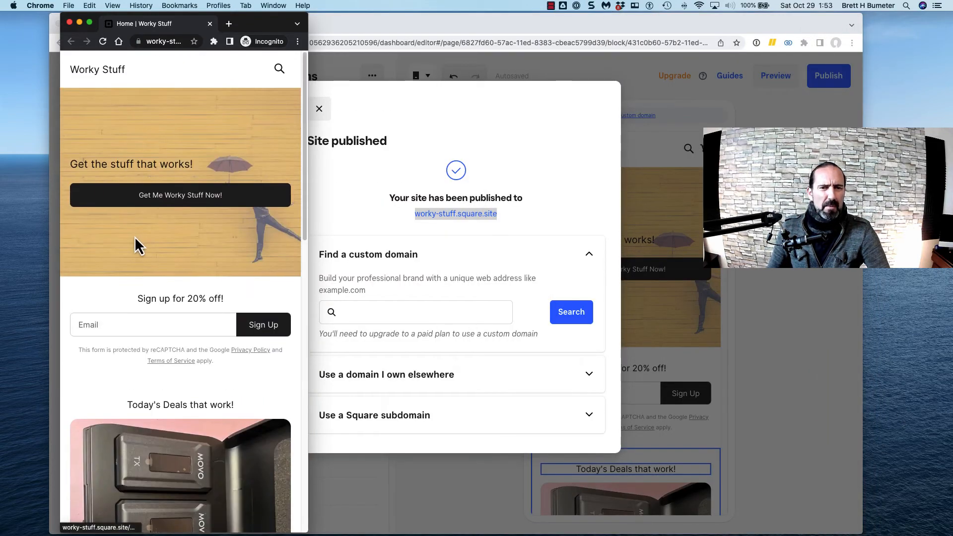
scroll(133, 240, "down", 8)
scroll(134, 256, "down", 4)
scroll(133, 257, "up", 10)
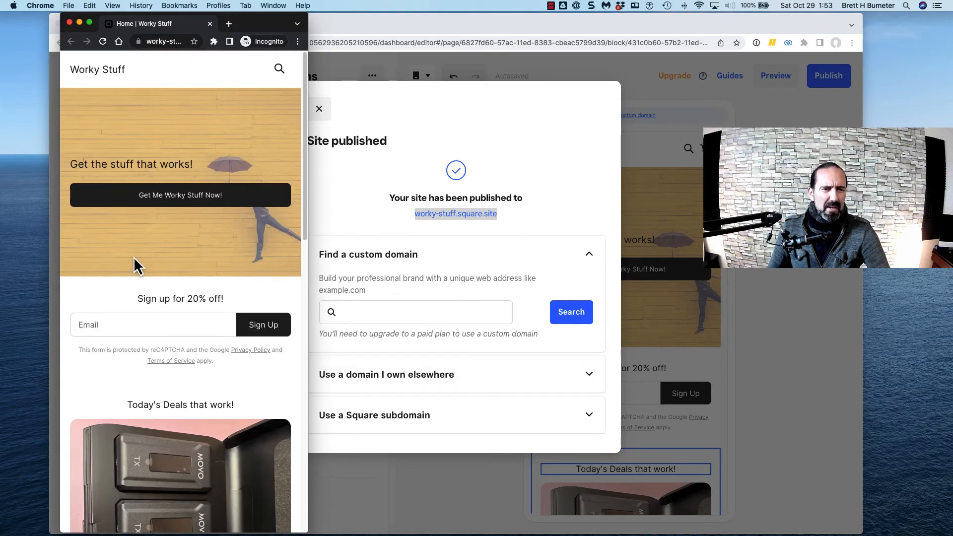
scroll(134, 259, "down", 5)
scroll(134, 266, "down", 5)
scroll(133, 268, "up", 9)
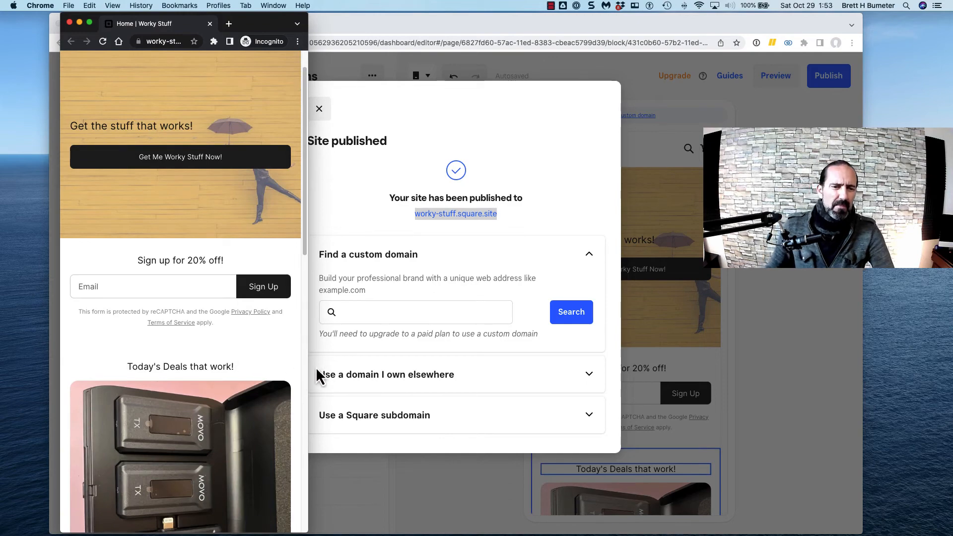
scroll(146, 283, "down", 3)
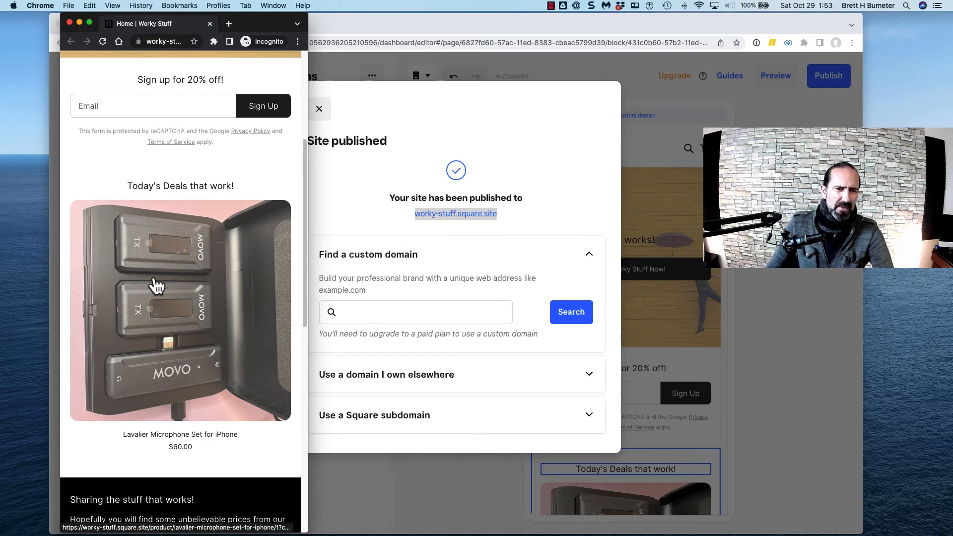
Inspect the featured microphone image on the published page and look through its surrounding HTML for the image source
right_click(177, 298)
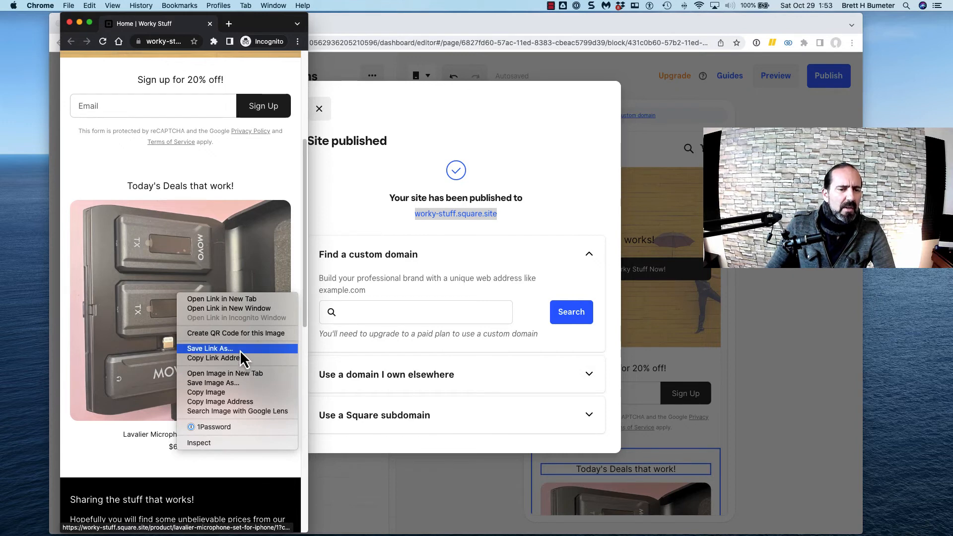
left_click(234, 448)
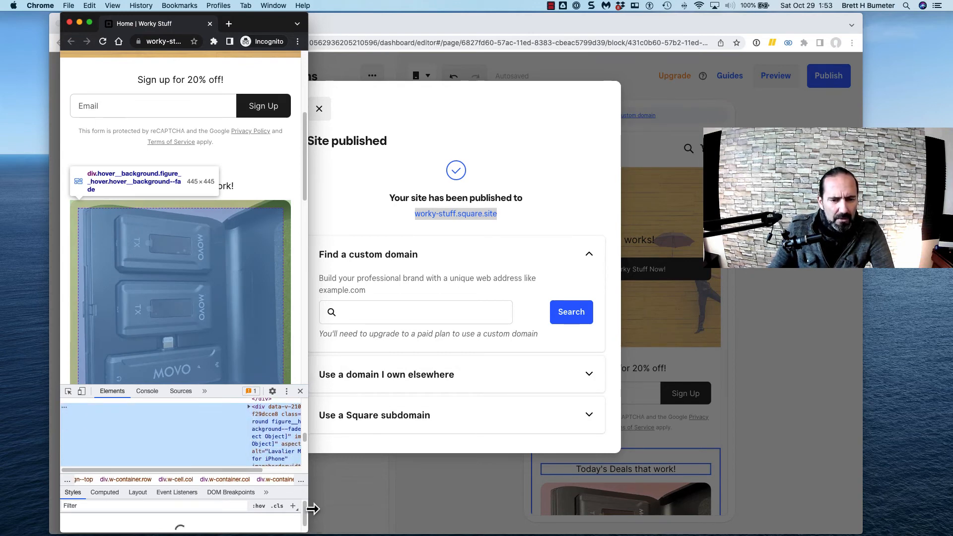
scroll(262, 441, "down", 5)
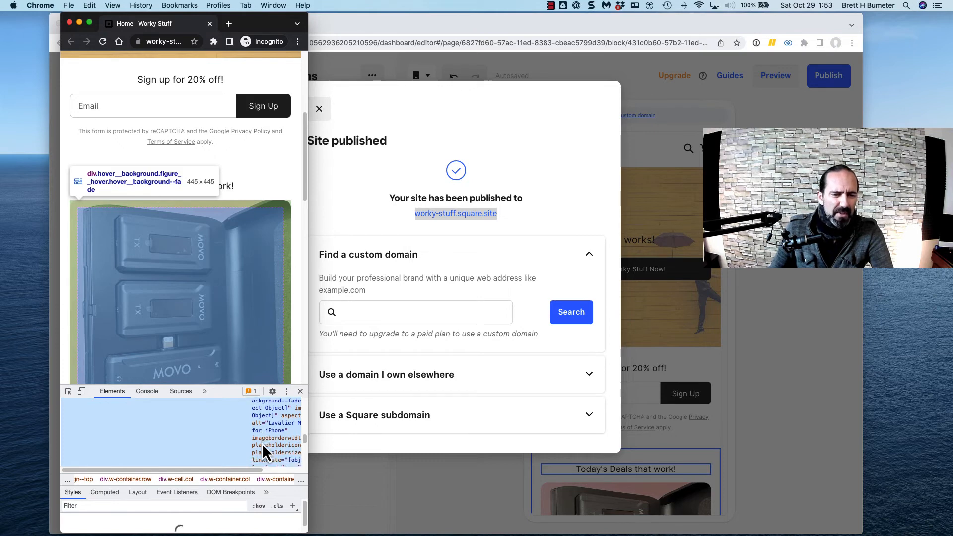
scroll(264, 446, "down", 2)
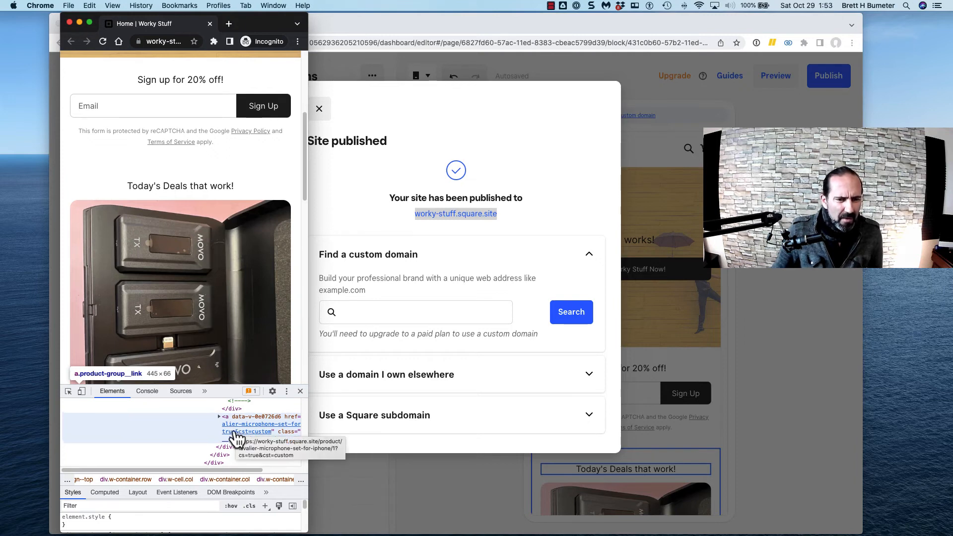
scroll(239, 438, "up", 2)
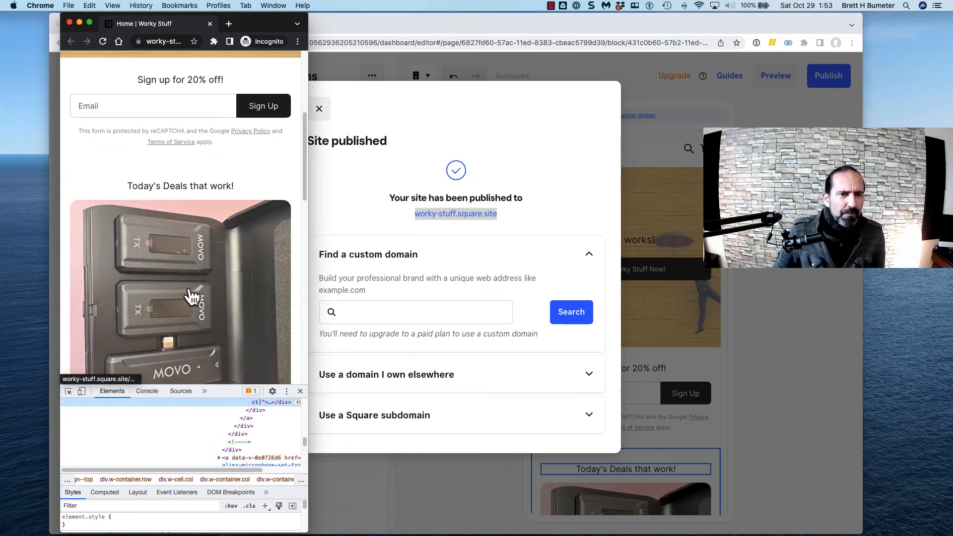
Inspect the microphone image again and examine the full attributes of its hover background element in the HTML
right_click(190, 288)
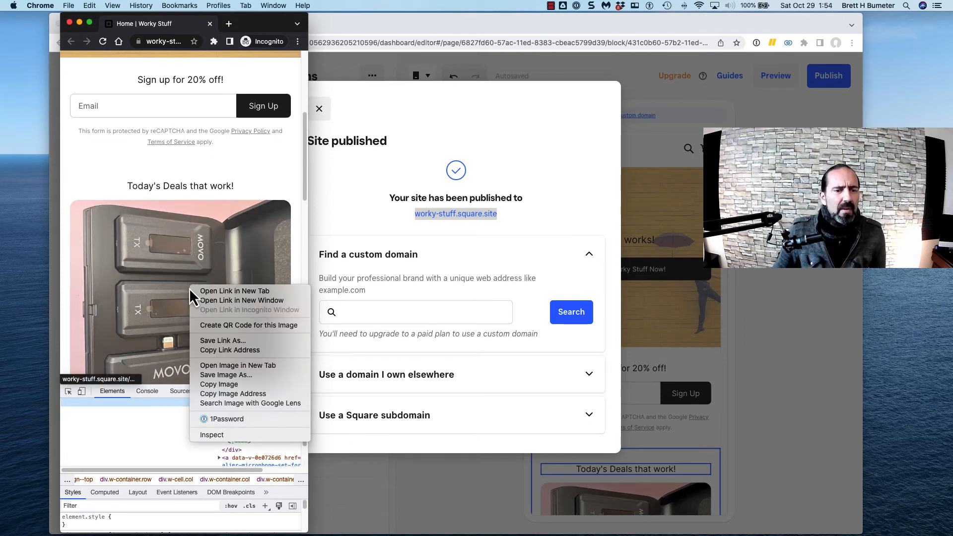
left_click(260, 436)
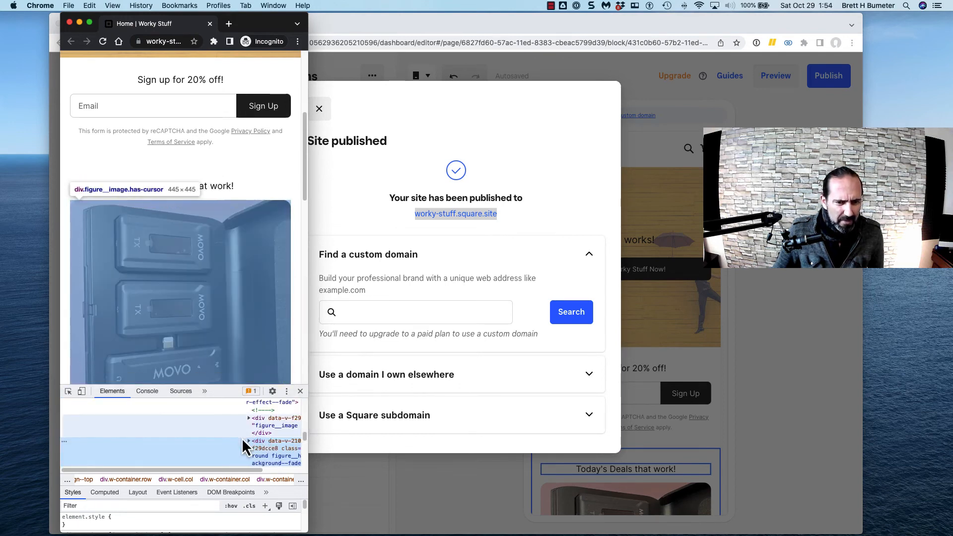
scroll(233, 444, "up", 3)
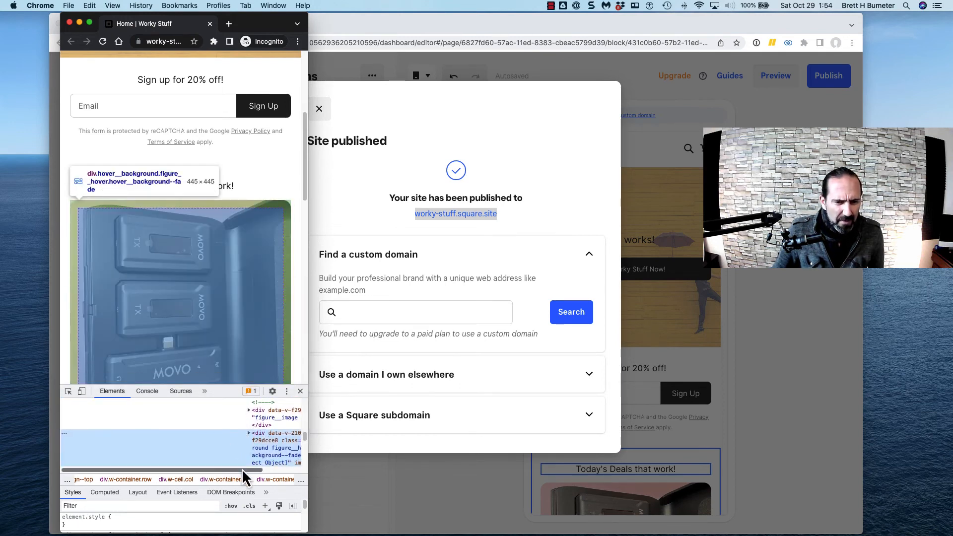
left_click_drag(243, 469, 303, 484)
scroll(251, 446, "down", 1)
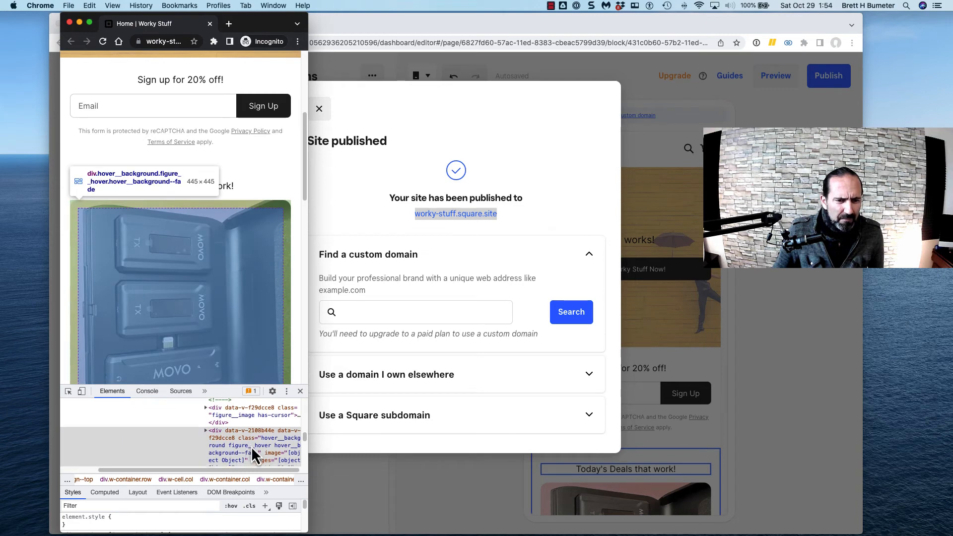
scroll(251, 446, "down", 3)
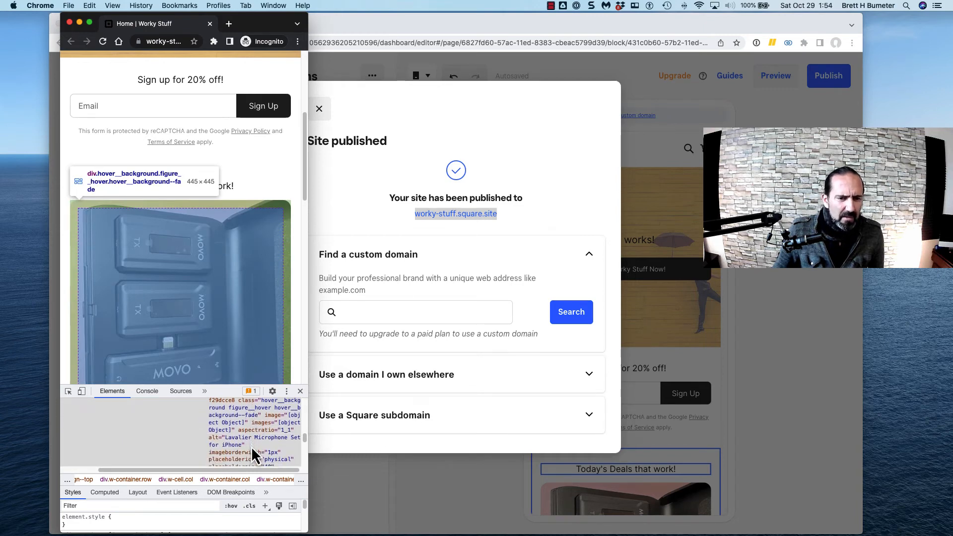
scroll(221, 437, "down", 3)
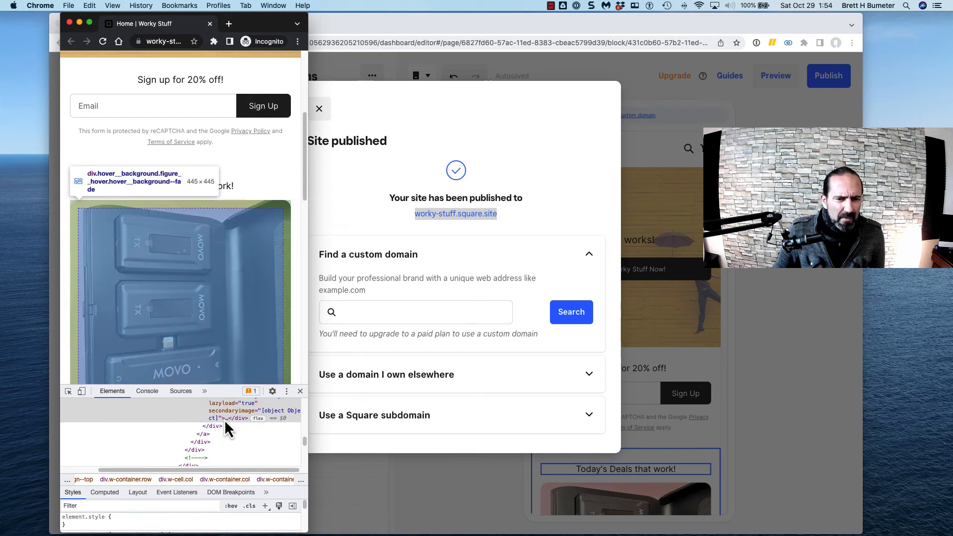
scroll(225, 419, "up", 2)
scroll(228, 428, "up", 3)
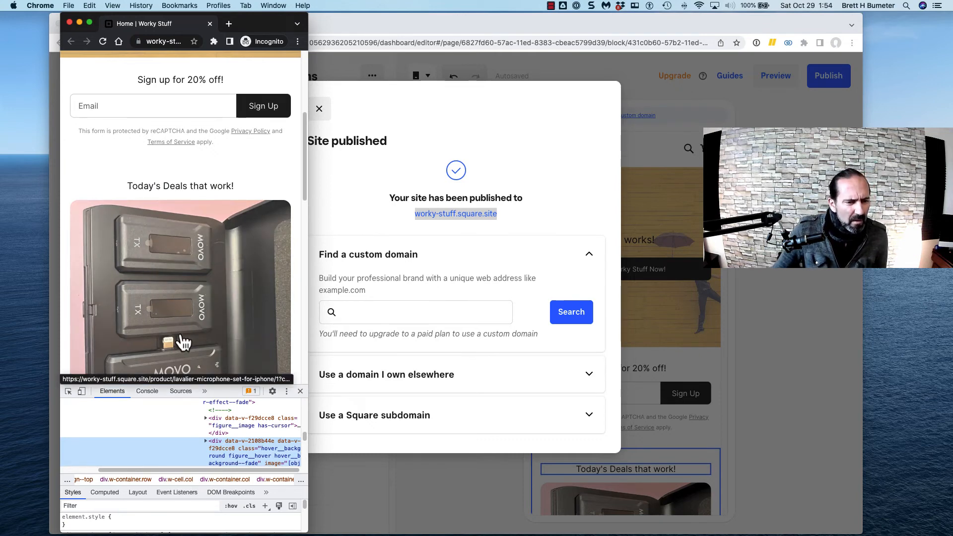
Save the featured microphone image from the published page to the Downloads folder
right_click(178, 275)
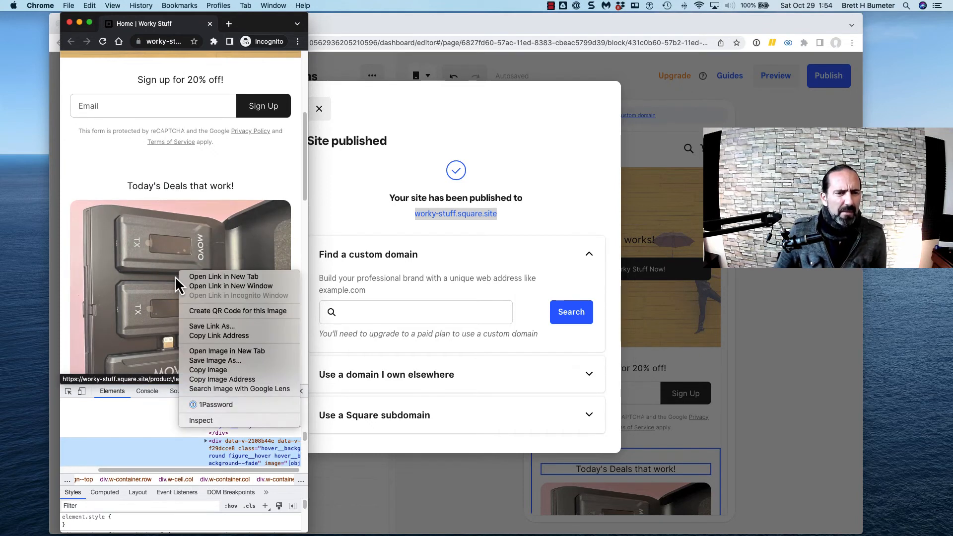
left_click(238, 361)
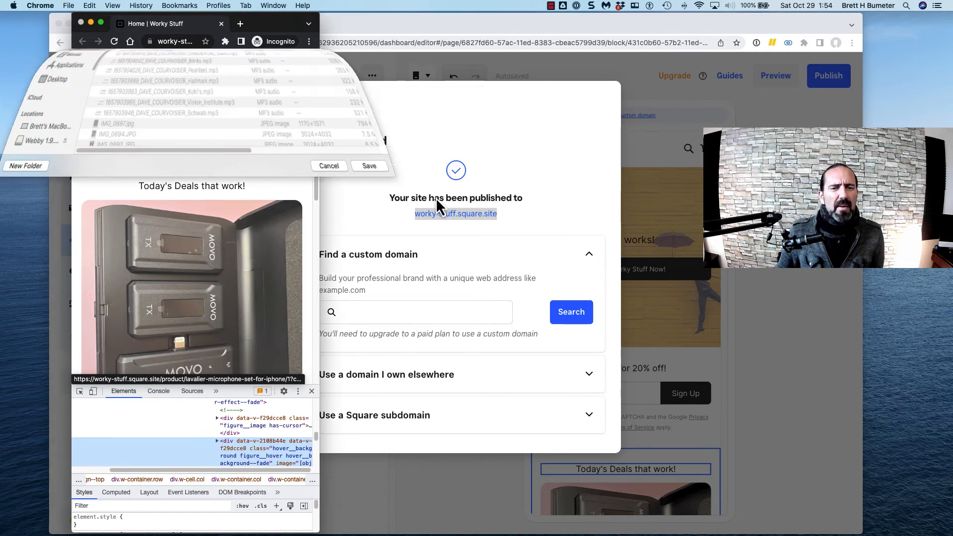
left_click(383, 336)
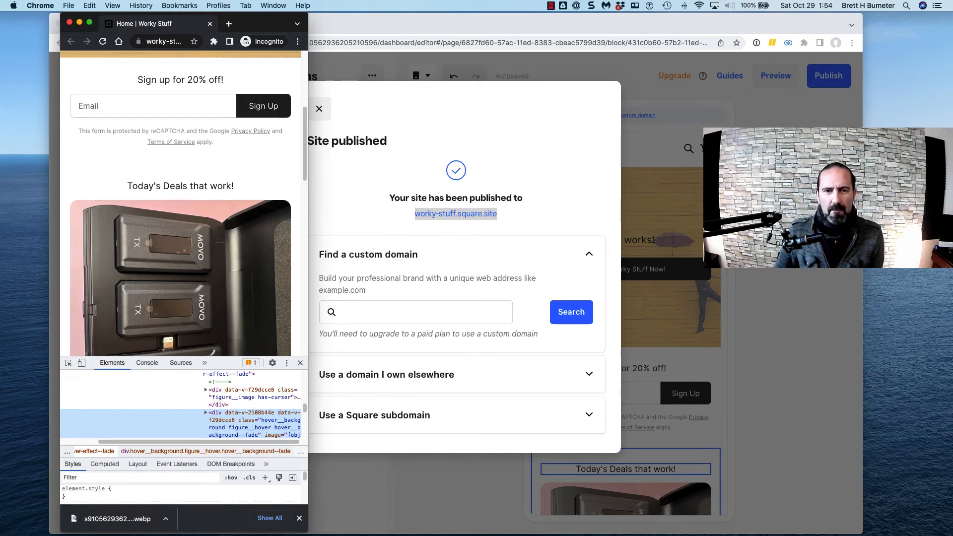
Compare the downloaded WebP product image's file size with the original IMG_0825.JPG in the Downloads folder, and close the folder window
left_click(74, 499)
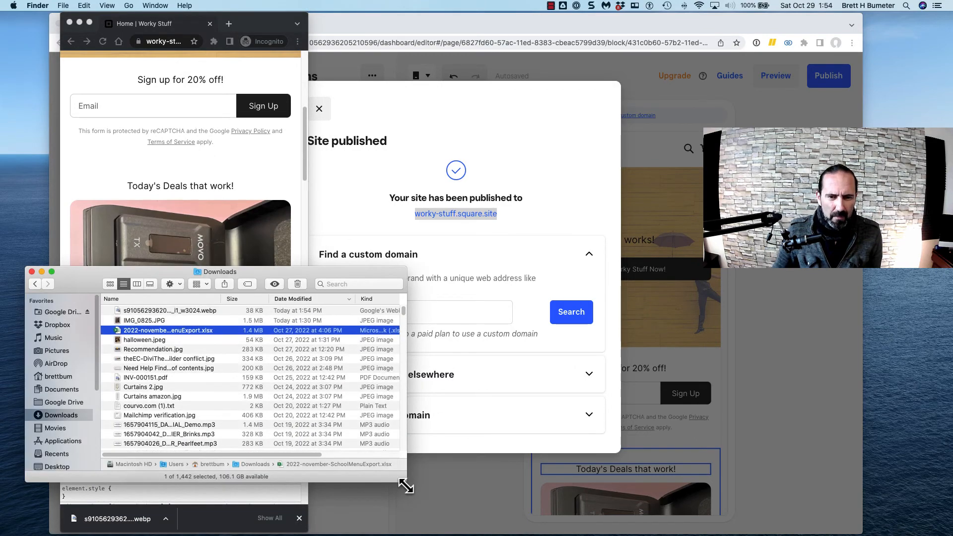
left_click_drag(406, 481, 453, 309)
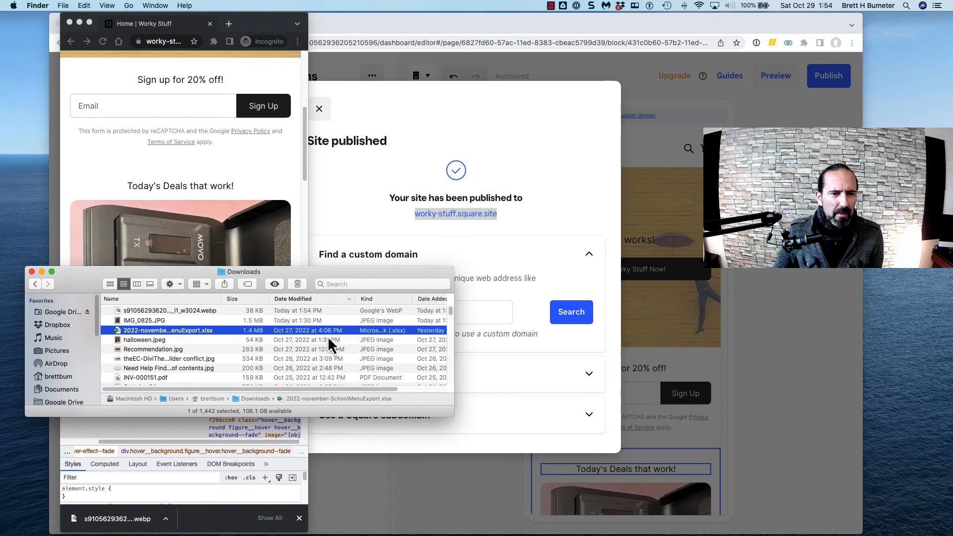
left_click(193, 309)
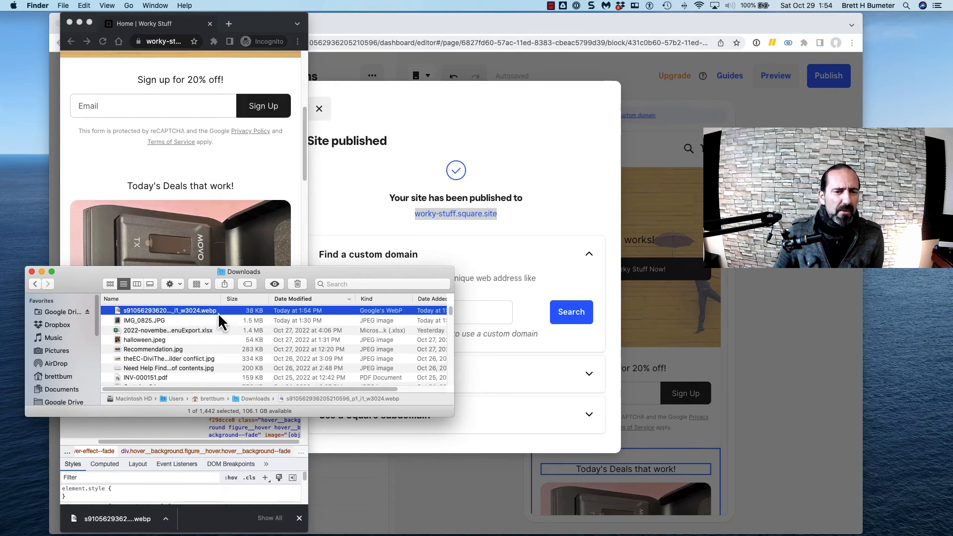
left_click(164, 320)
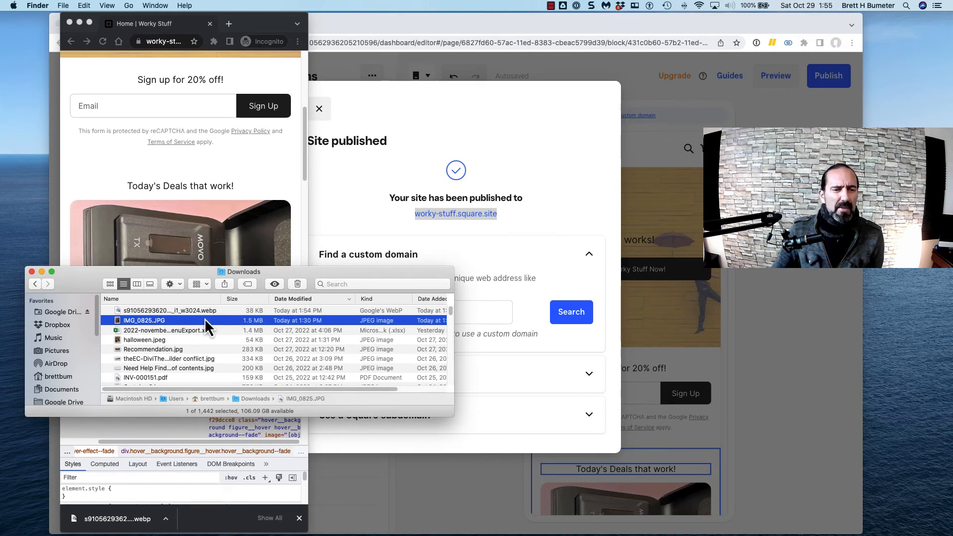
left_click(192, 310)
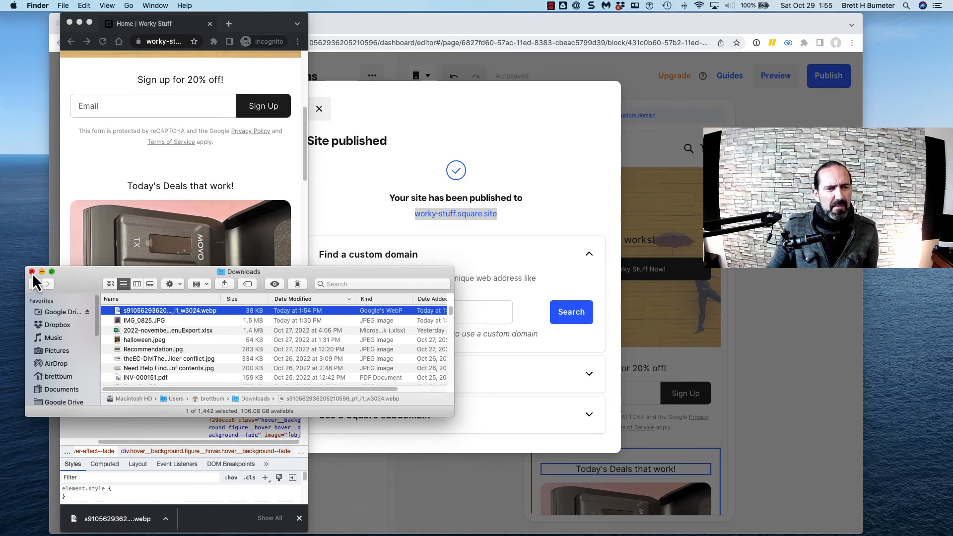
key("super+w")
Inspect the main banner's background on the published page, look through its HTML, and close the developer tools
scroll(165, 306, "up", 5)
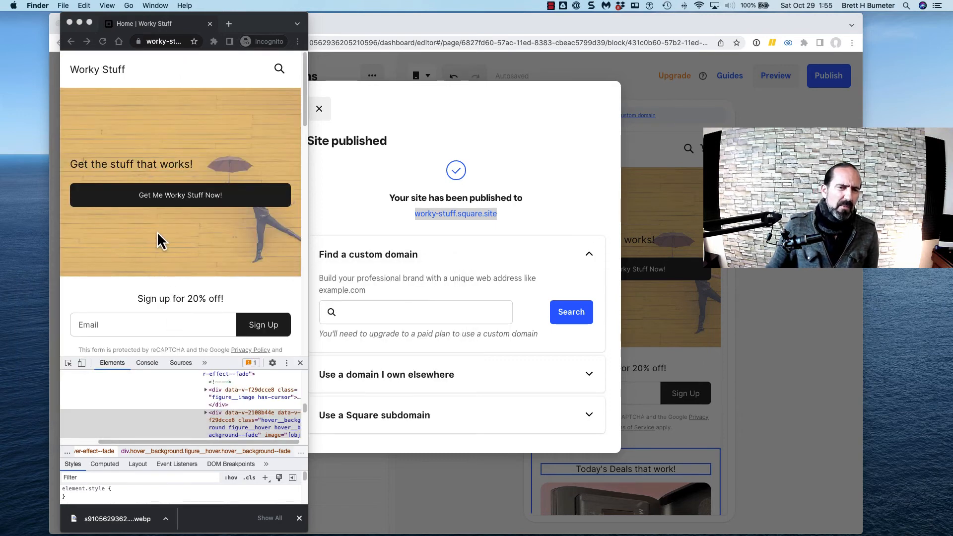
right_click(202, 133)
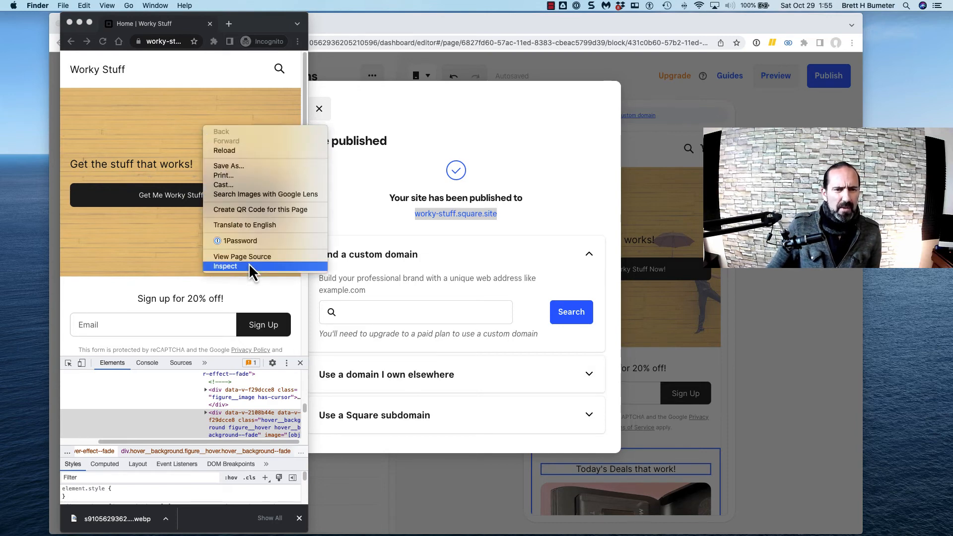
left_click(225, 266)
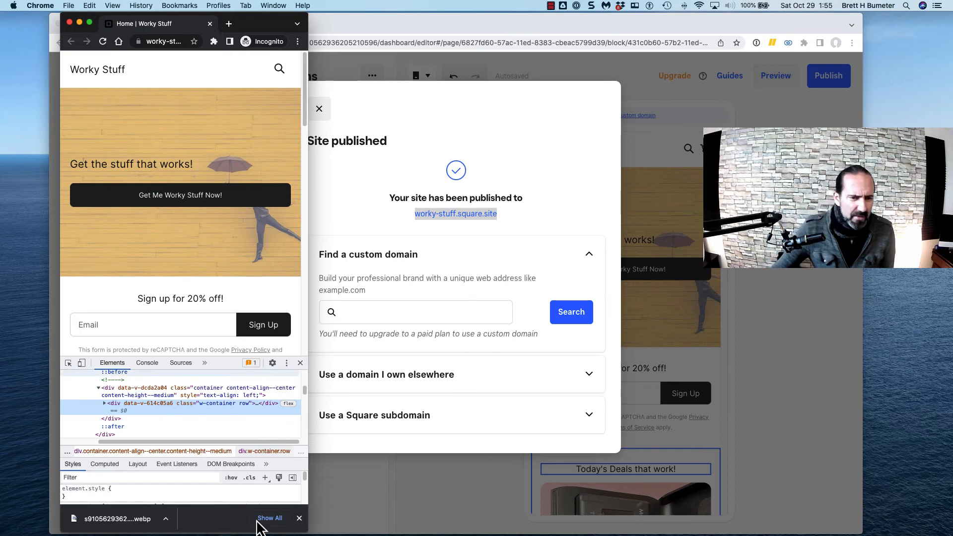
scroll(233, 432, "down", 2)
scroll(234, 436, "down", 2)
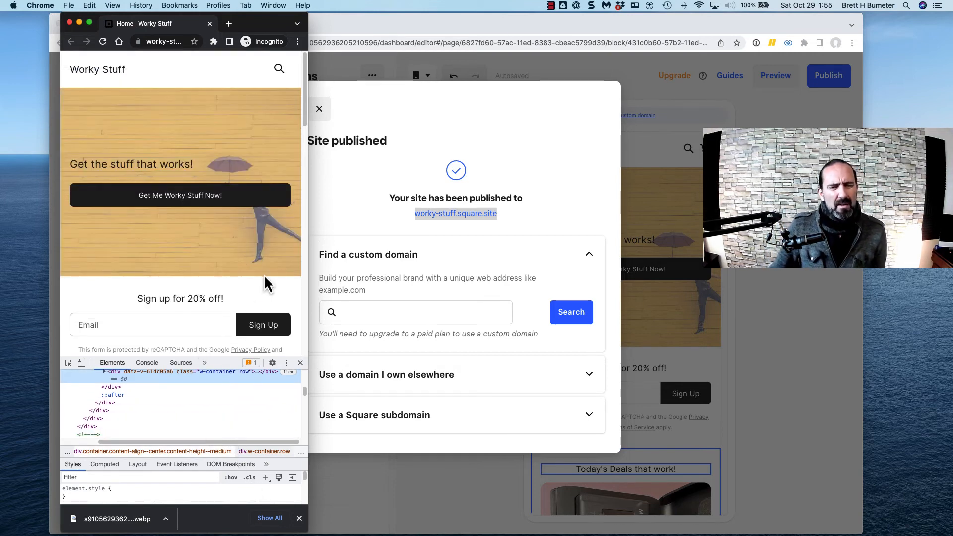
left_click(299, 362)
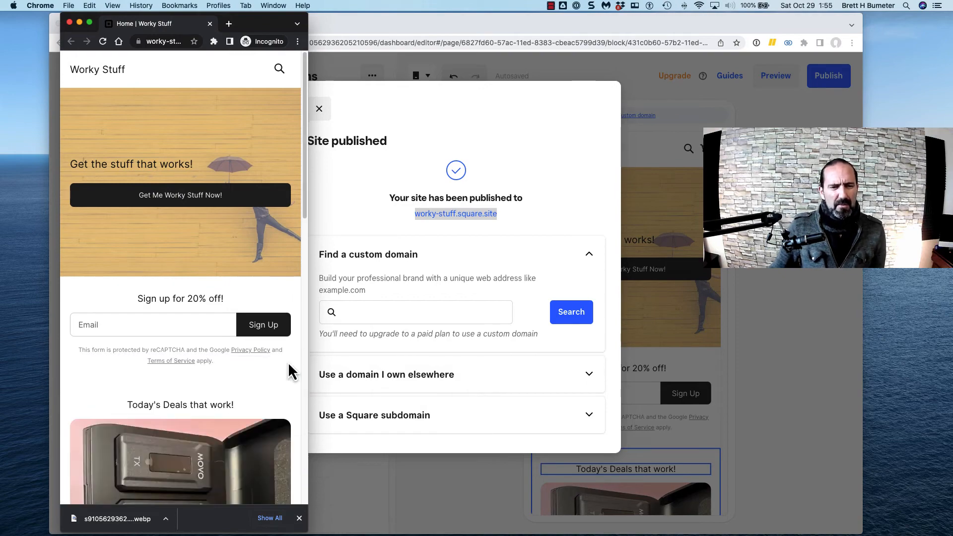
Review the published page's mobile layout from the banner to the footer, and close the incognito window
scroll(285, 370, "down", 15)
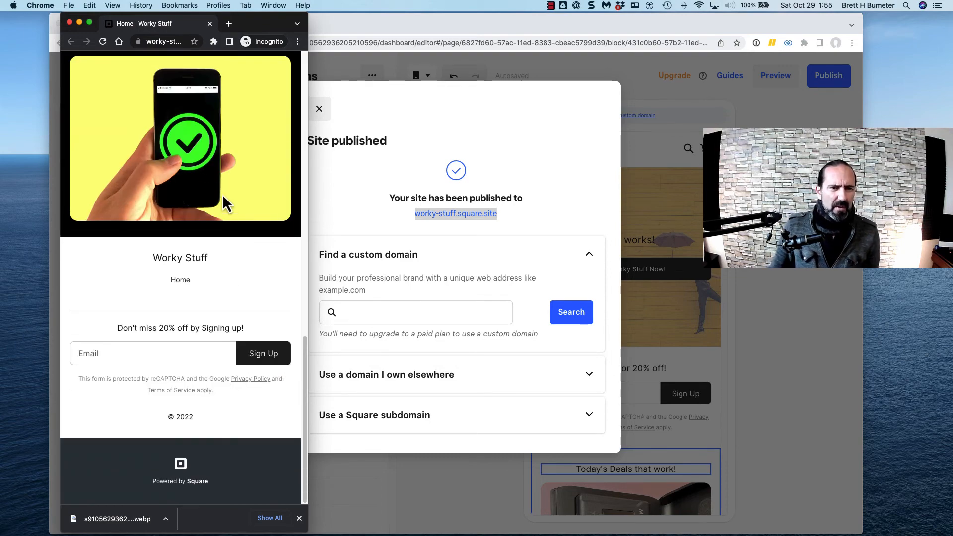
scroll(198, 157, "up", 15)
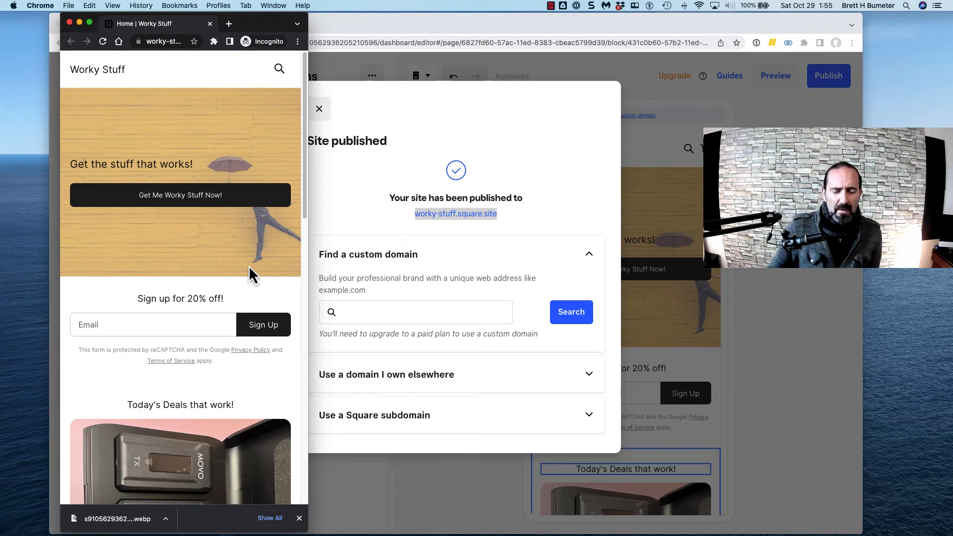
scroll(248, 270, "down", 15)
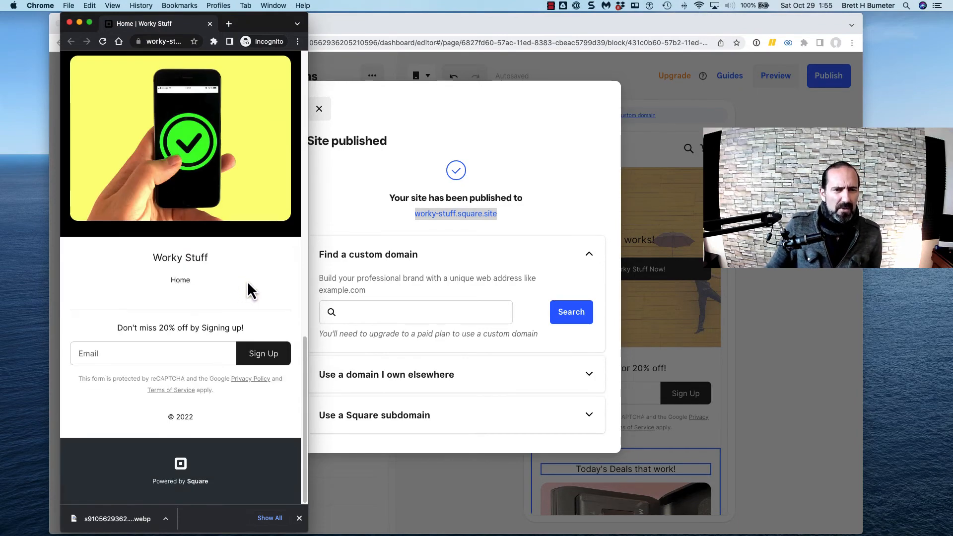
scroll(248, 281, "up", 10)
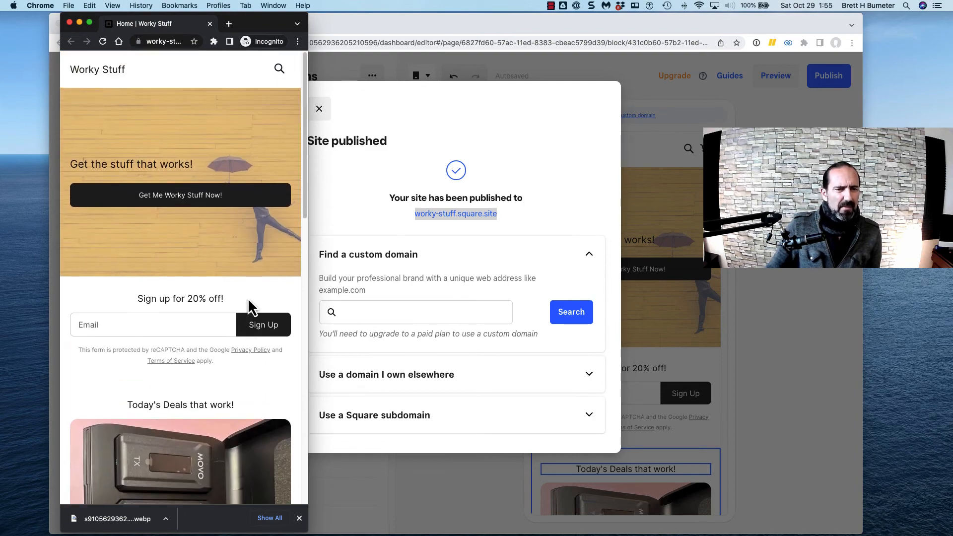
scroll(216, 342, "down", 5)
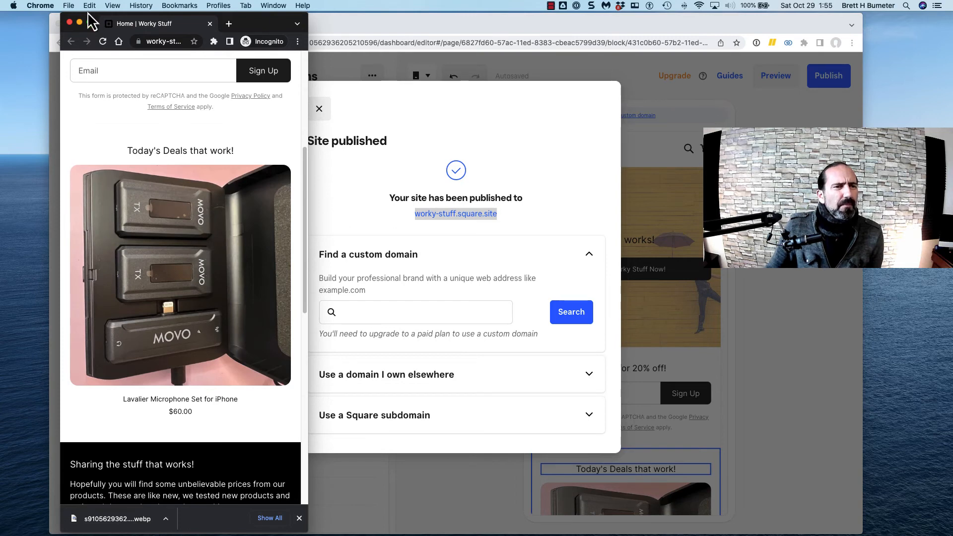
left_click(70, 22)
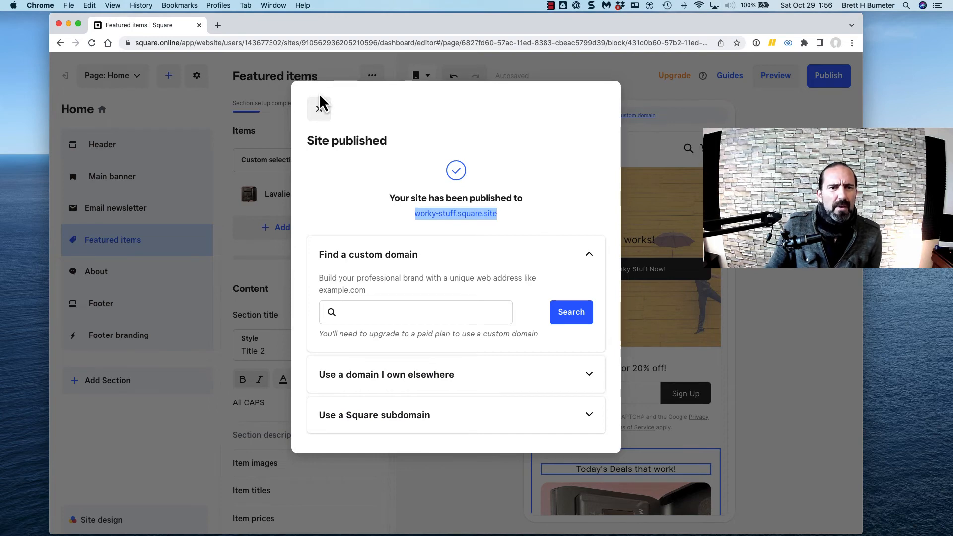
Dismiss the publishing confirmation and review the Home page's general page settings without saving changes
left_click(319, 112)
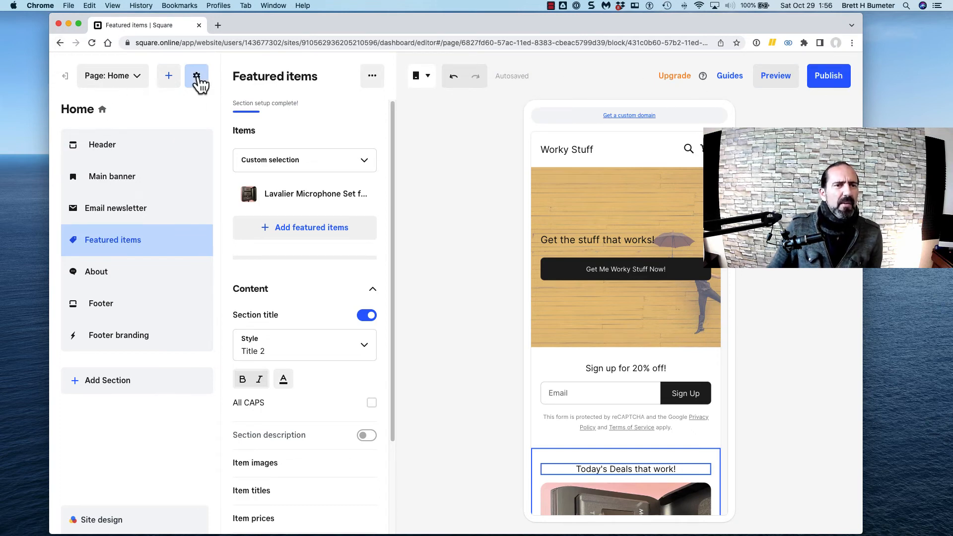
left_click(196, 76)
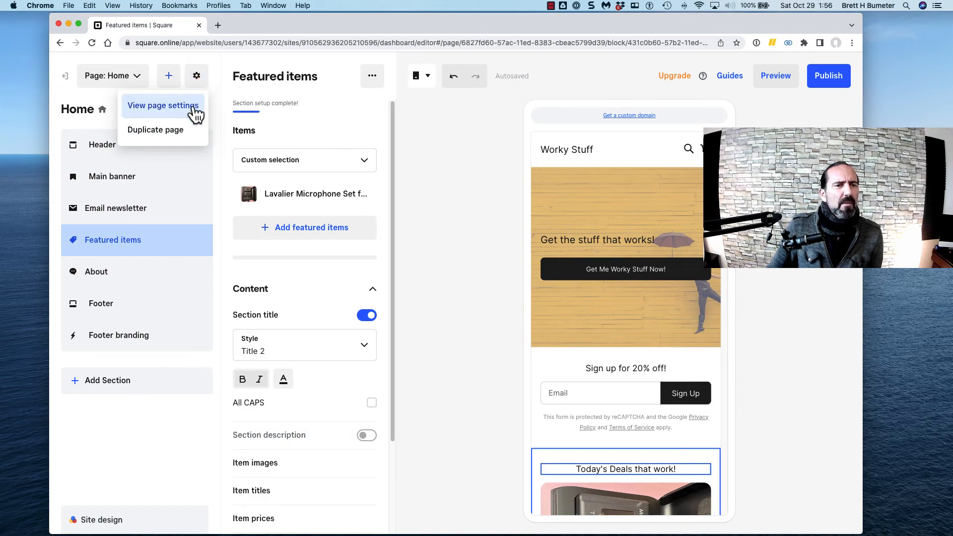
left_click(195, 114)
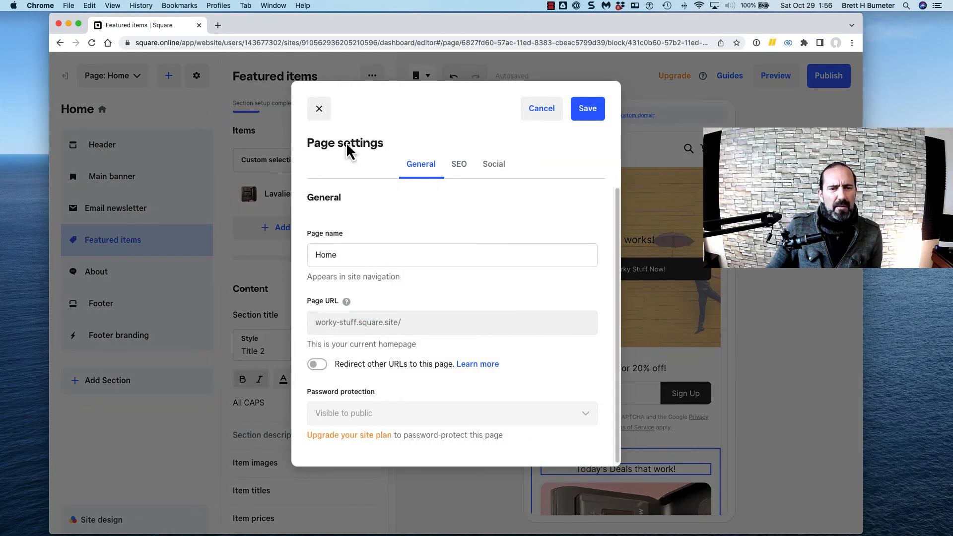
scroll(480, 321, "down", 1)
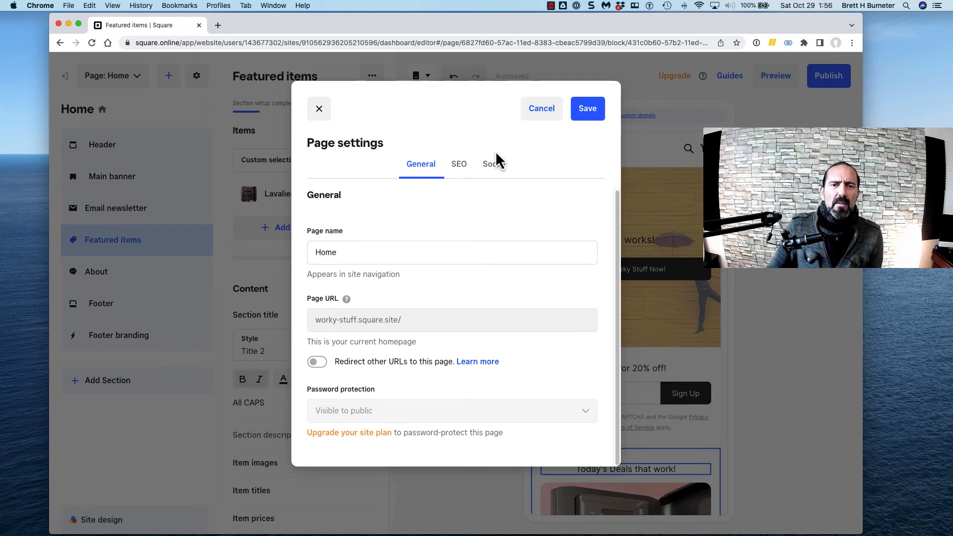
left_click(535, 118)
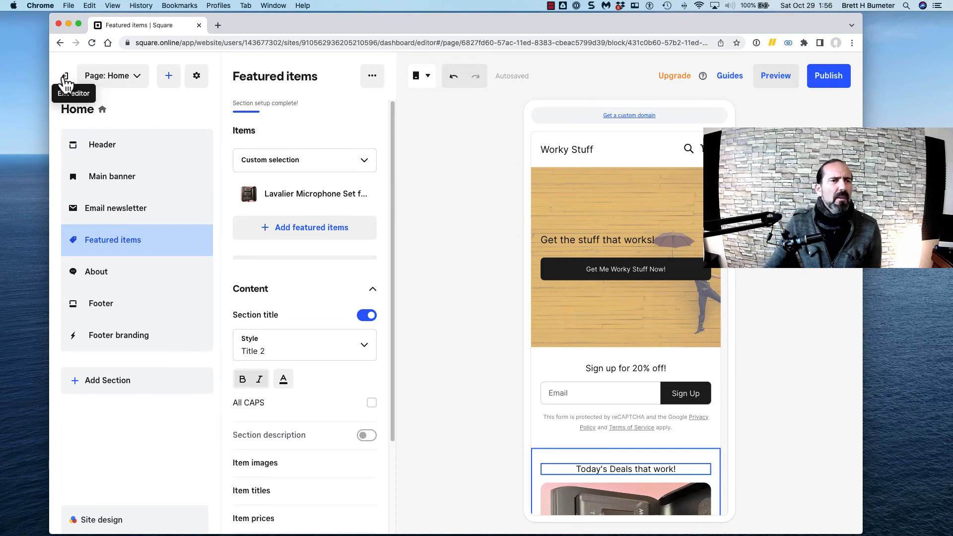
Try to exit the site editor, briefly play the setup guide's Website Builder 101 for Retail video, and close it
left_click(65, 79)
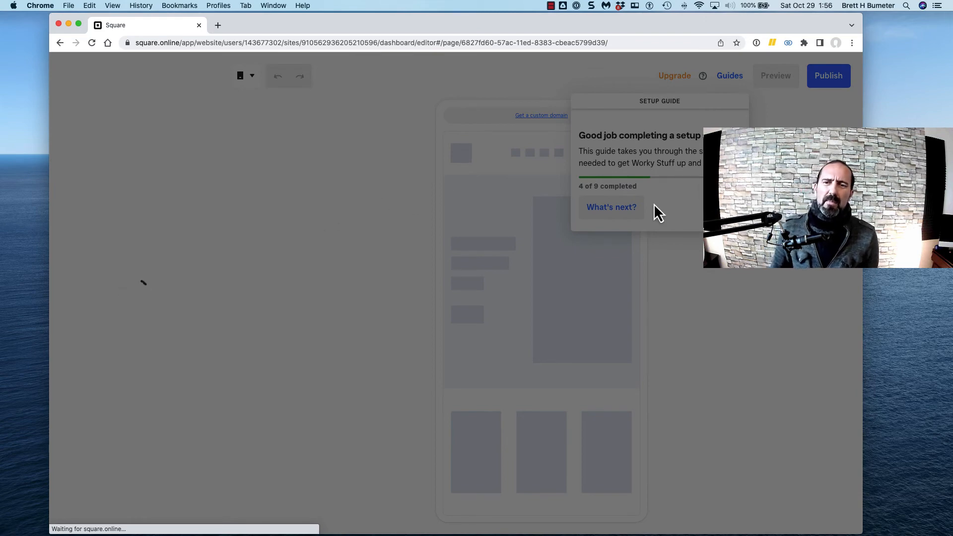
left_click(626, 210)
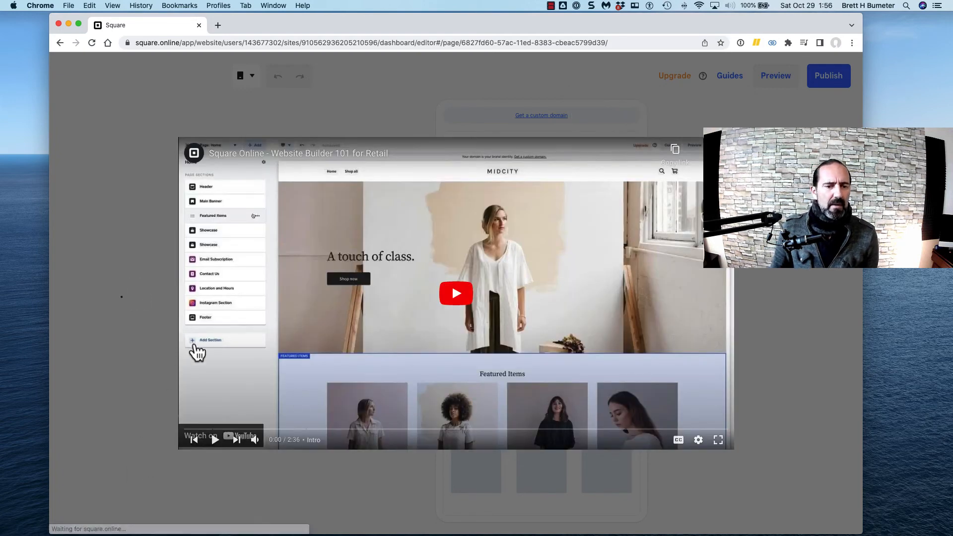
left_click(192, 258)
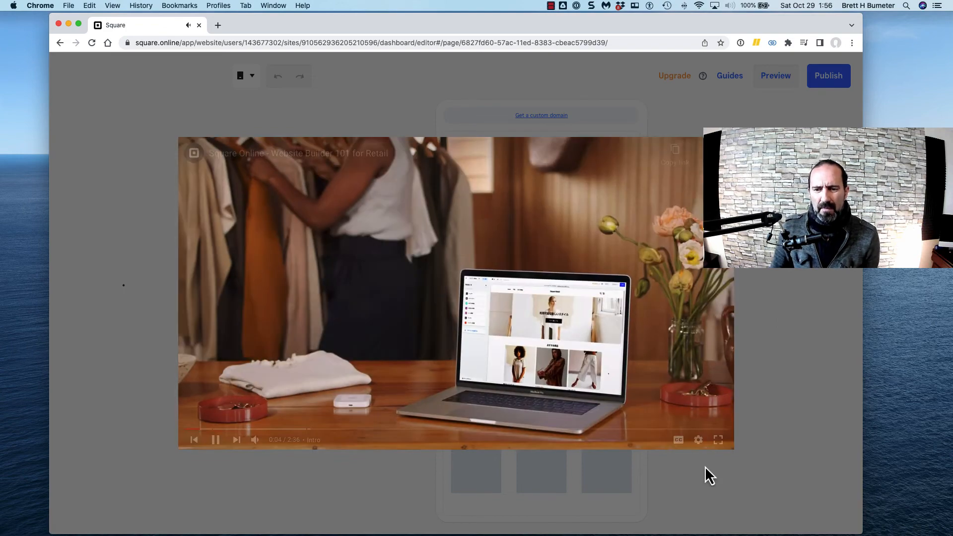
left_click(711, 448)
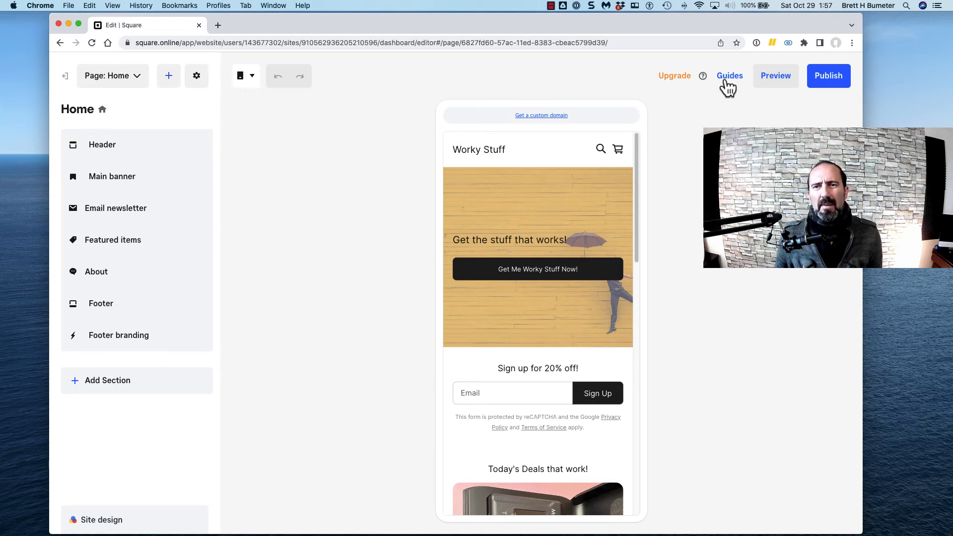
Try again to exit the editor, look through the list of the site's pages, and return to the Home page editor
left_click(64, 76)
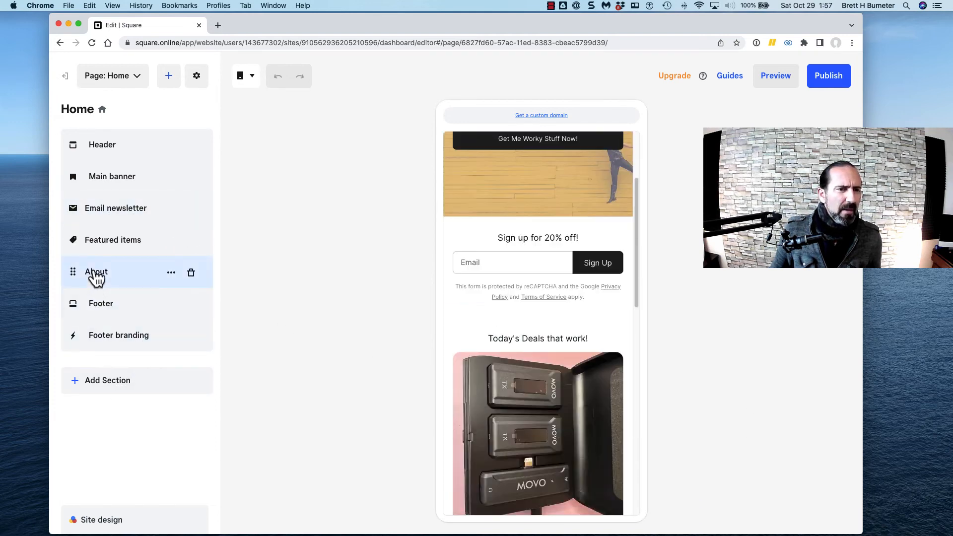
left_click(134, 79)
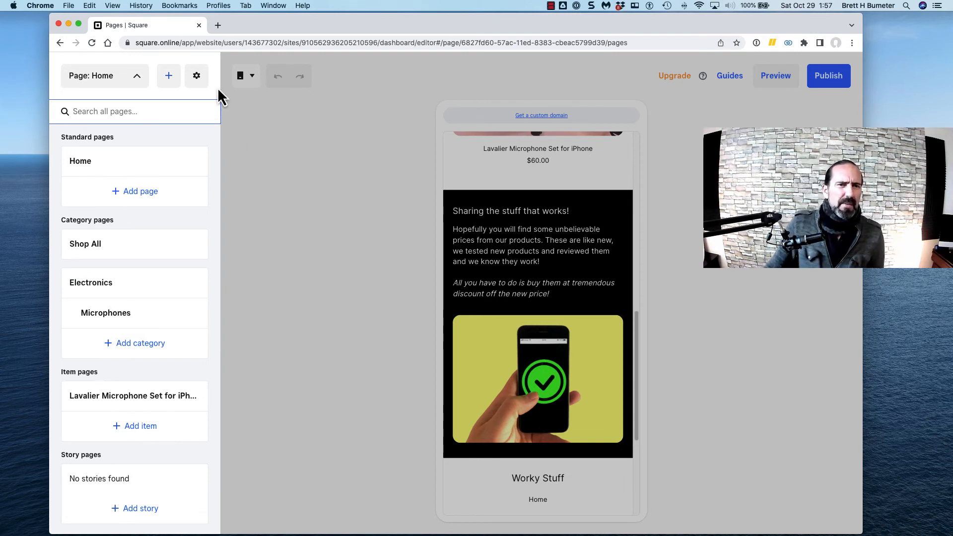
left_click(270, 196)
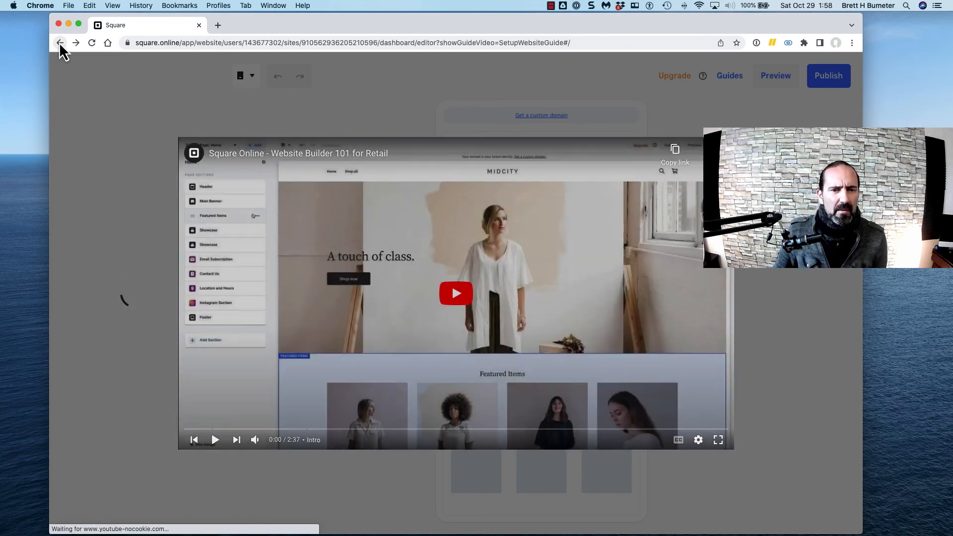
left_click(60, 42)
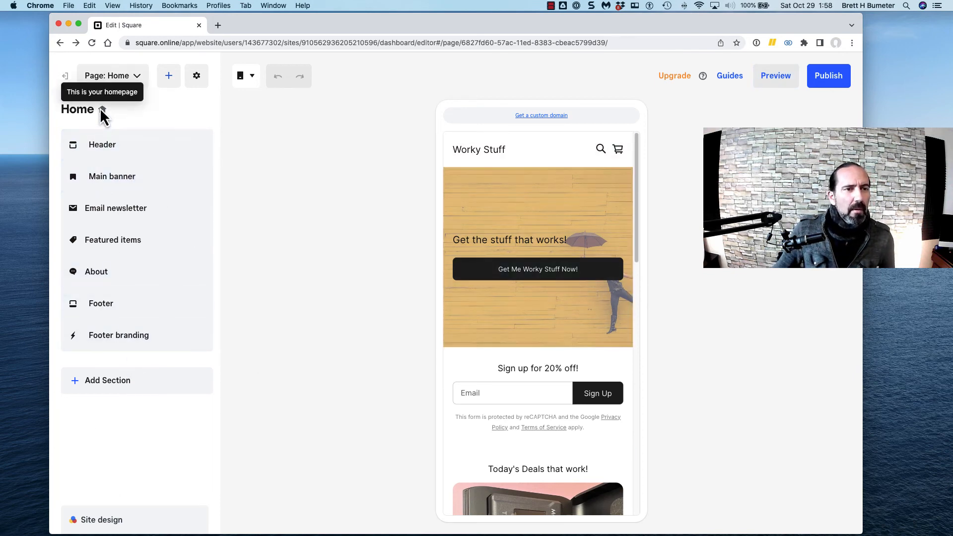
Review the site design options for logo, colors, fonts and shape, and return to the Home page's section list
mouse_move(101, 112)
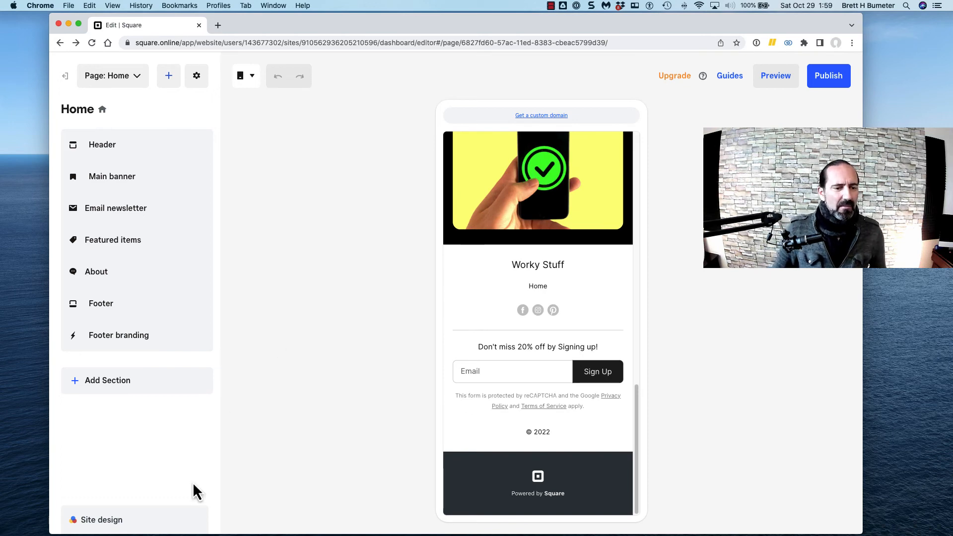
left_click(102, 522)
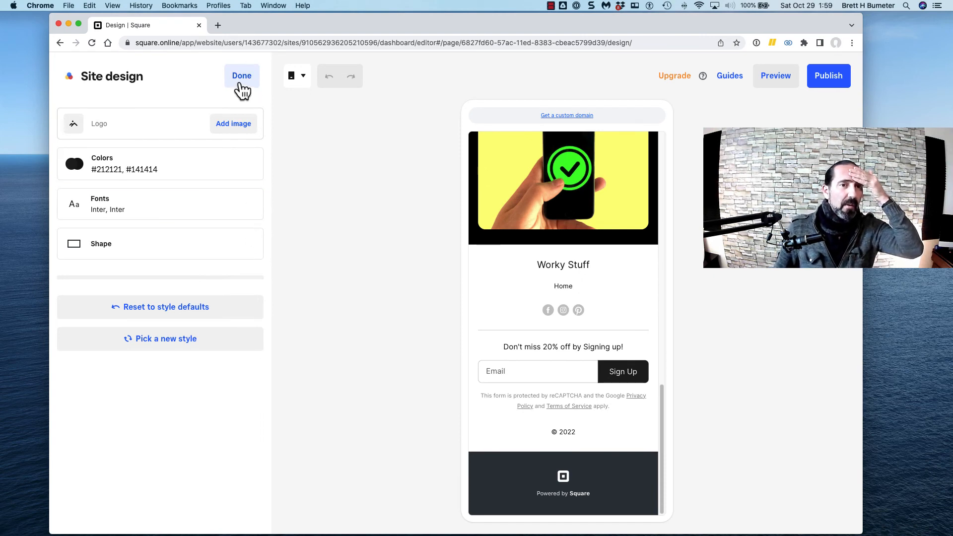
left_click(241, 80)
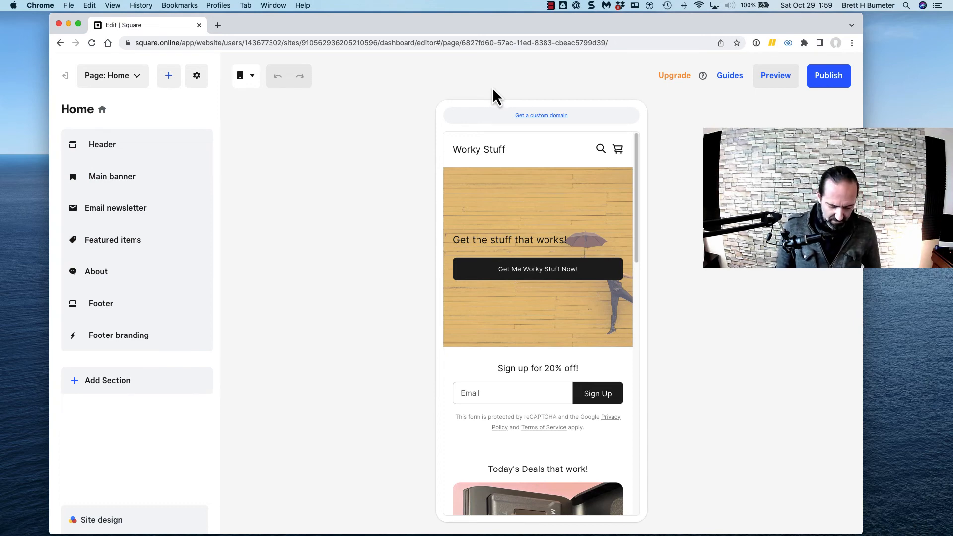
Open square.com in a new browser tab and go to the signed-in account's dashboard
key("super+t")
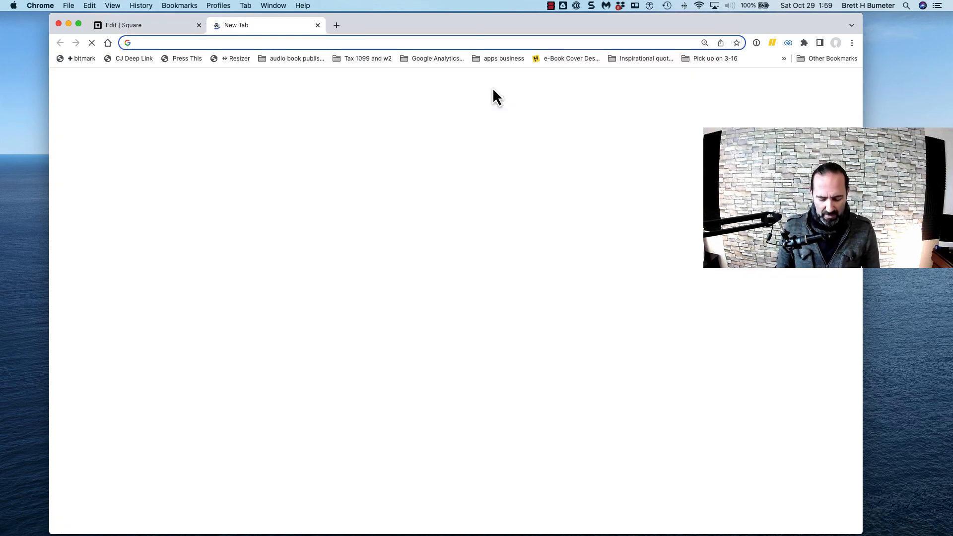
type("squa")
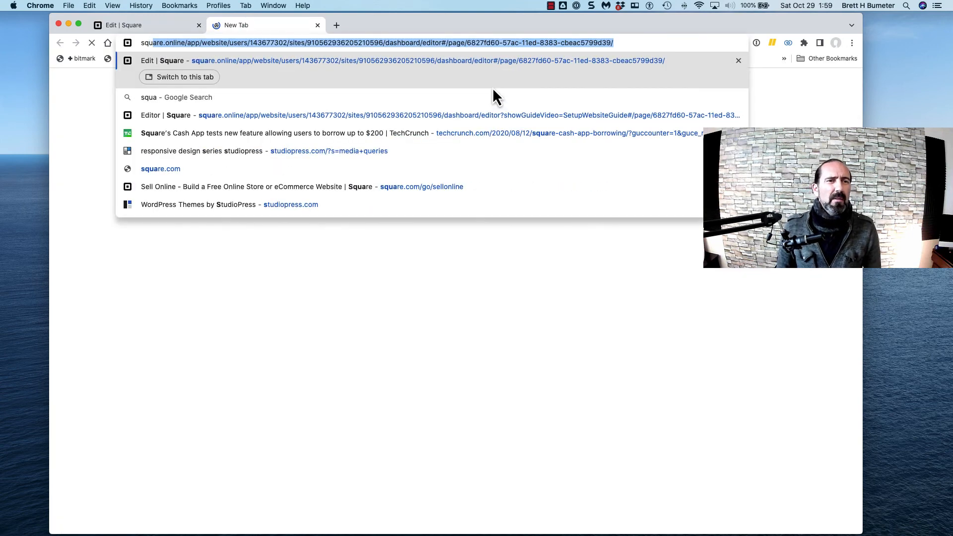
type("re.com")
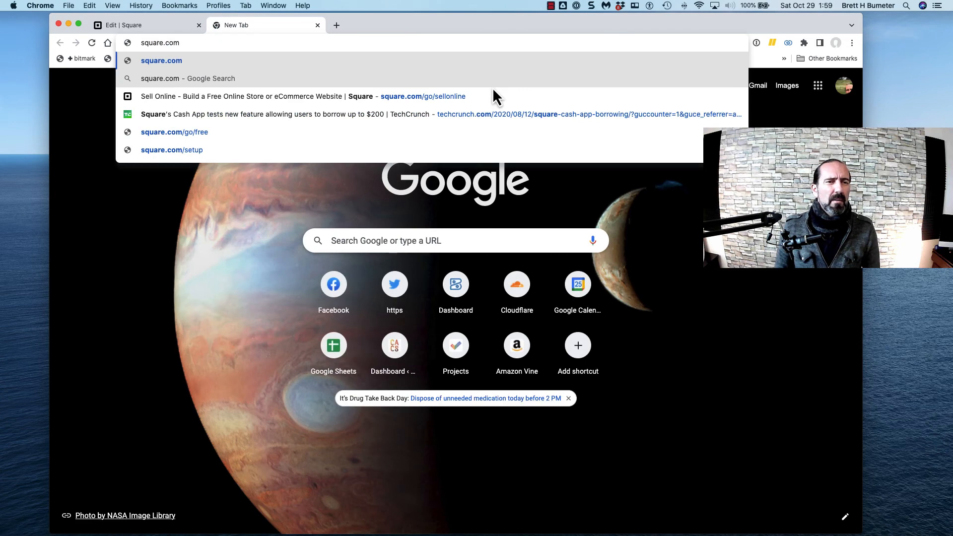
key("Return")
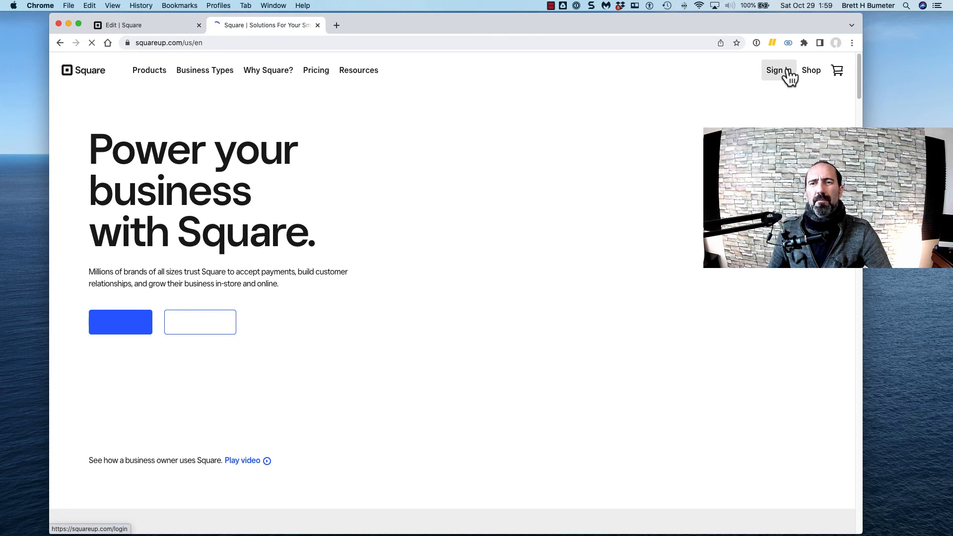
mouse_move(787, 76)
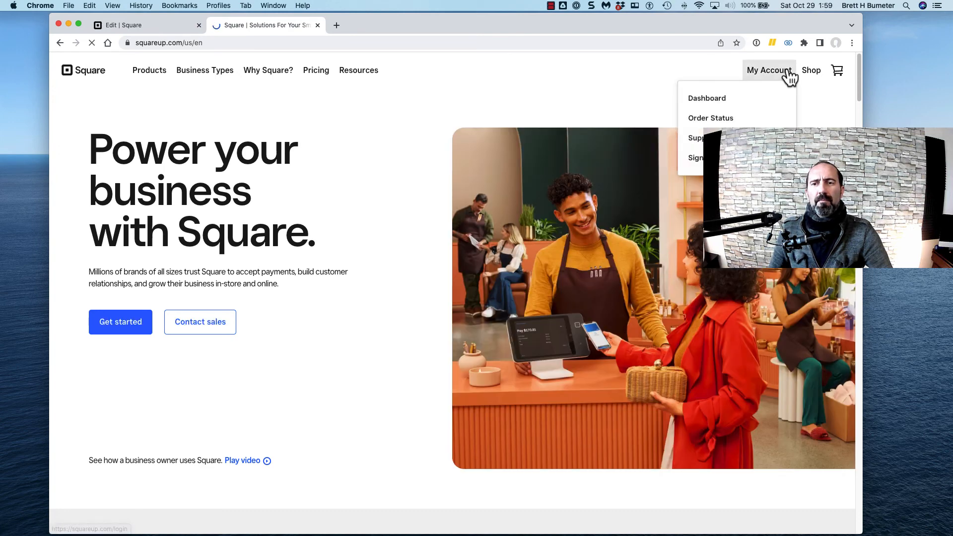
left_click(707, 100)
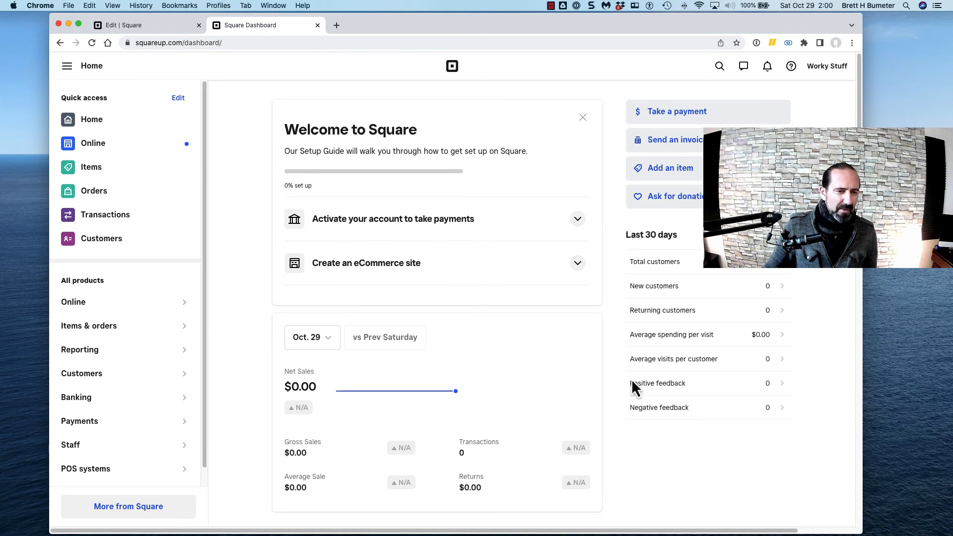
Check the Online product's options and open the Square Online store overview from the dashboard
left_click(180, 309)
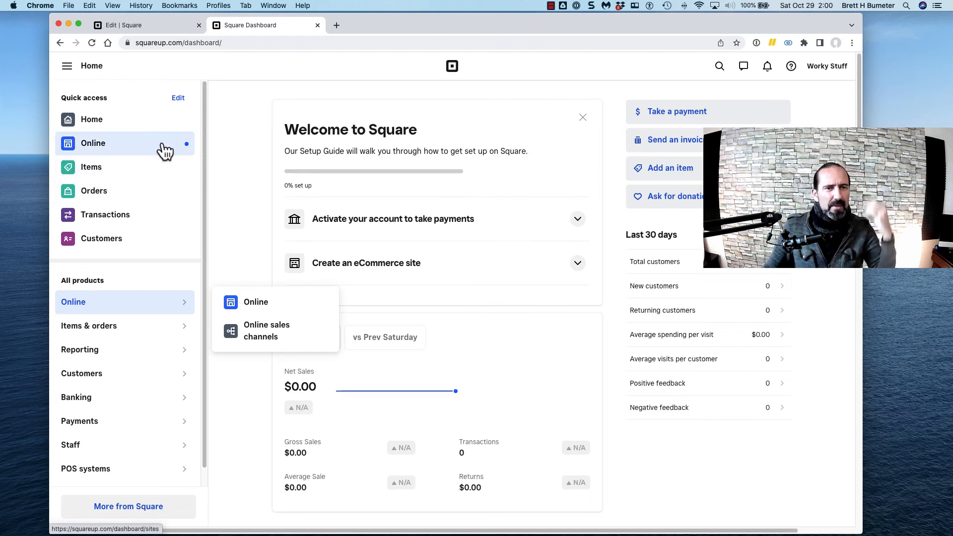
left_click(187, 148)
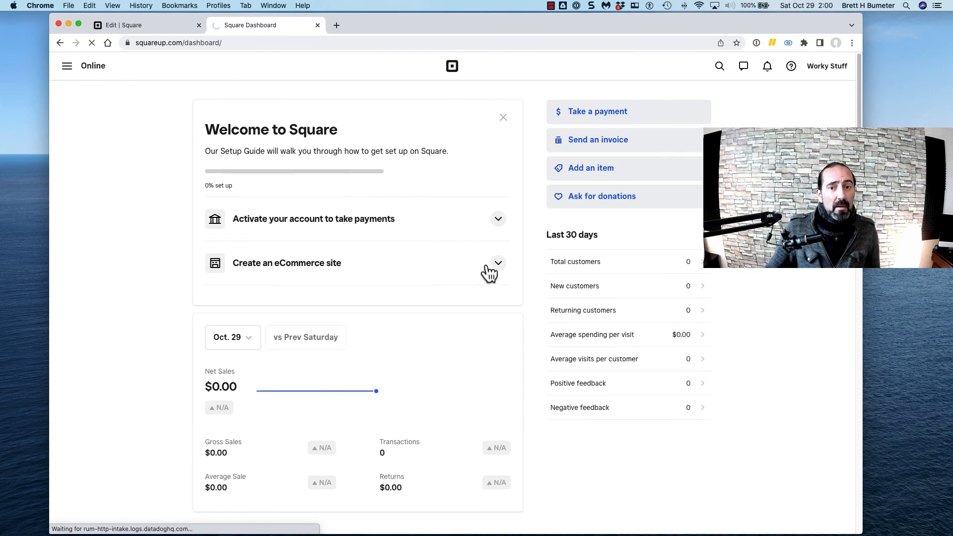
scroll(543, 373, "down", 3)
scroll(543, 373, "up", 3)
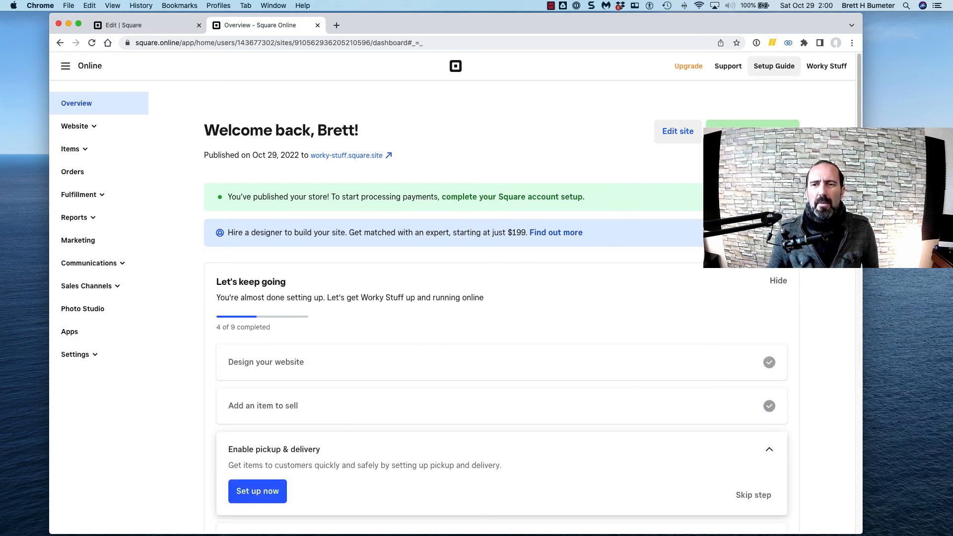
Review the store overview from the setup checklist, including the Publish your website entry, down to the support resources
left_click(683, 136)
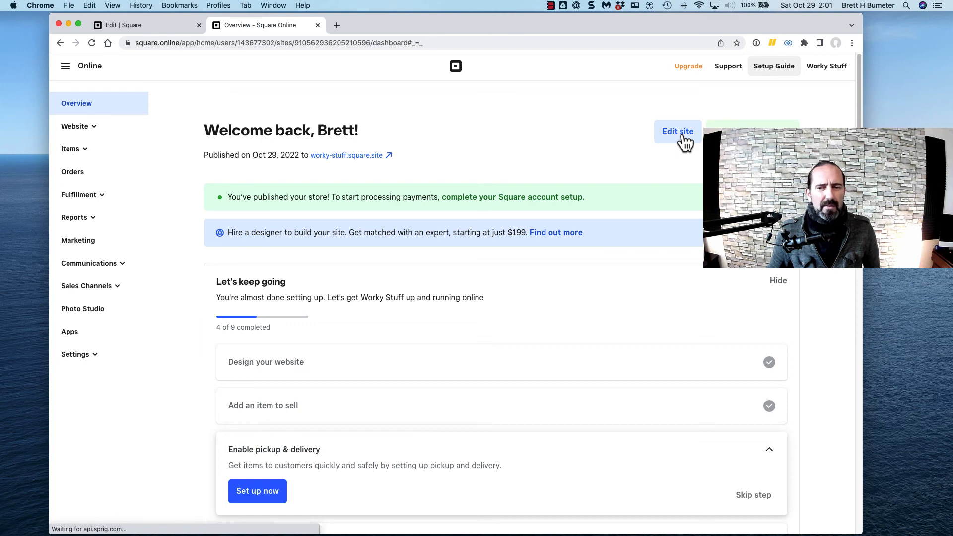
scroll(690, 340, "down", 6)
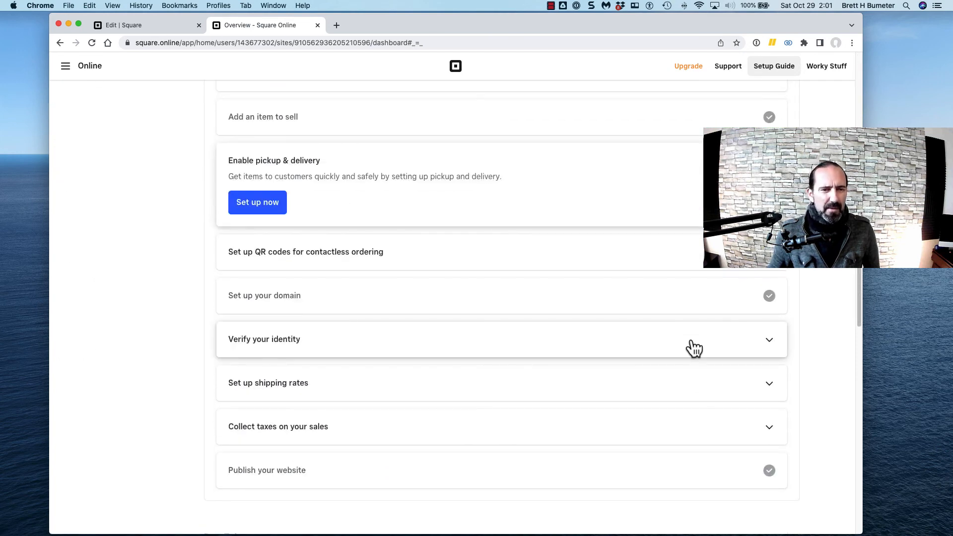
scroll(692, 348, "down", 2)
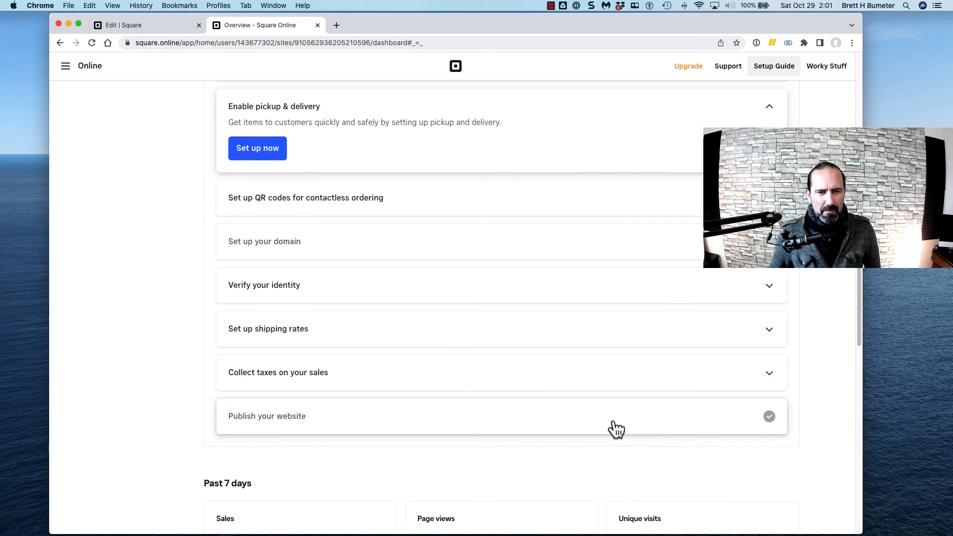
left_click(498, 424)
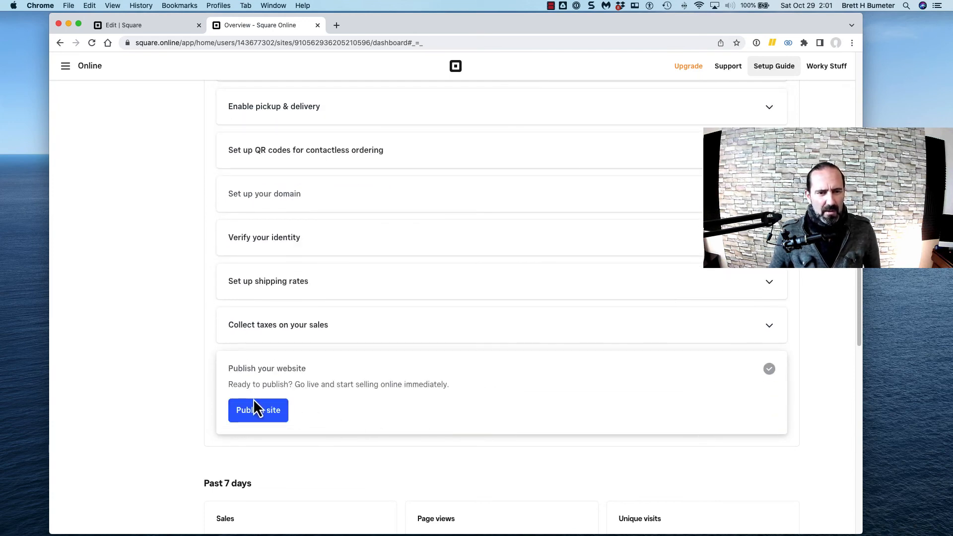
scroll(496, 437, "down", 8)
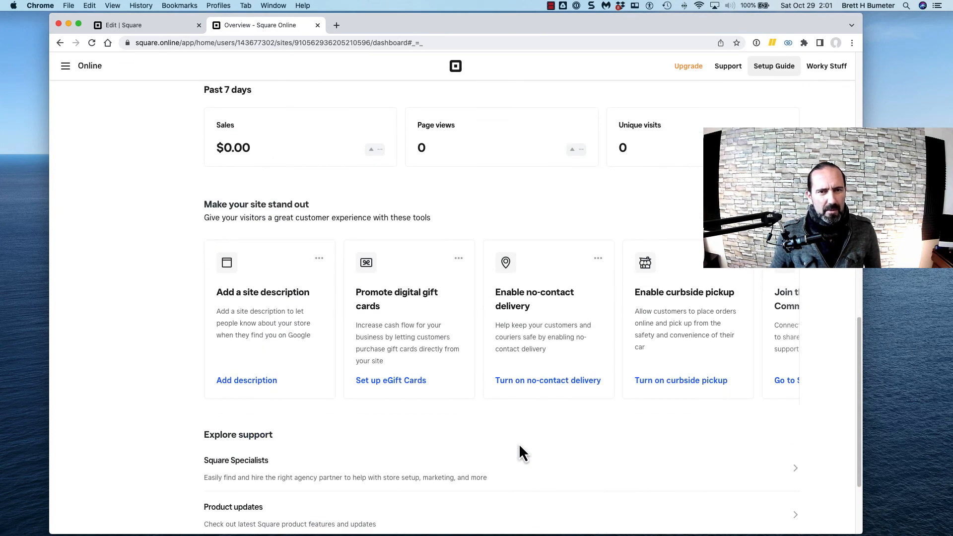
scroll(520, 445, "down", 3)
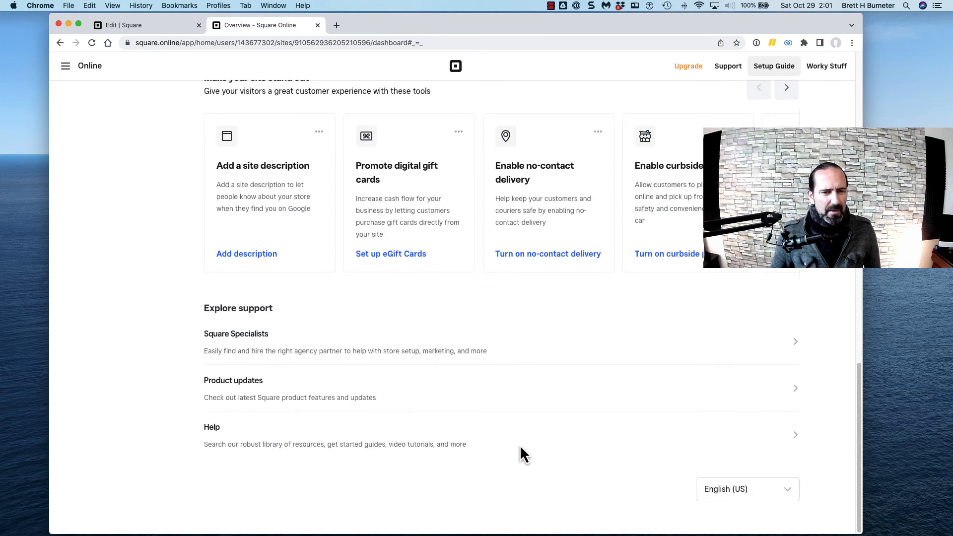
scroll(520, 446, "up", 16)
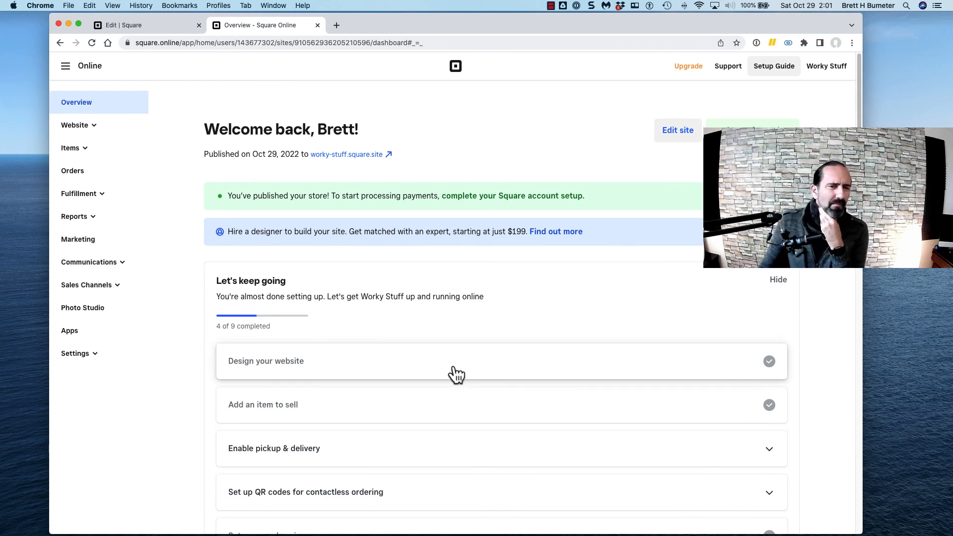
Look through the store's settings categories, open the Checkout settings, and turn off Accept online orders
left_click(89, 360)
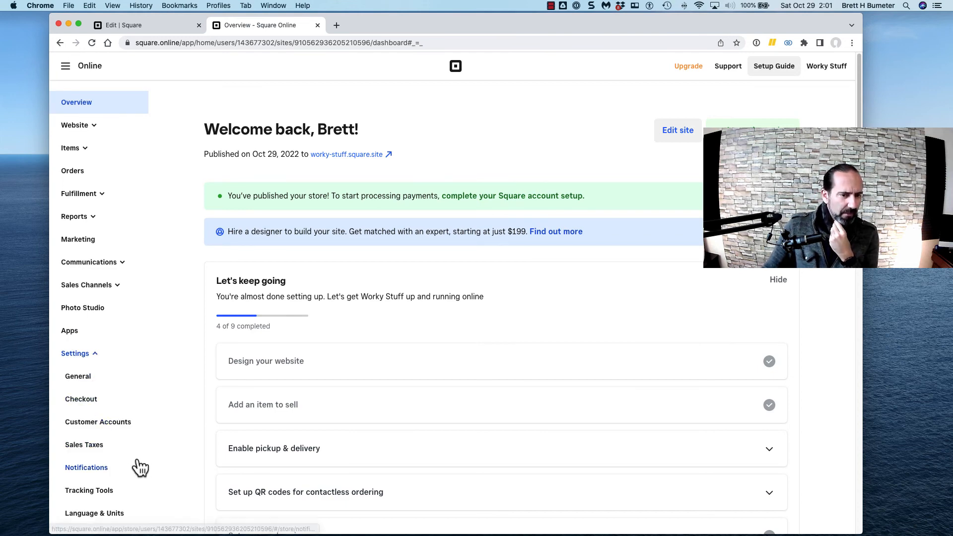
scroll(143, 470, "down", 1)
scroll(143, 470, "down", 2)
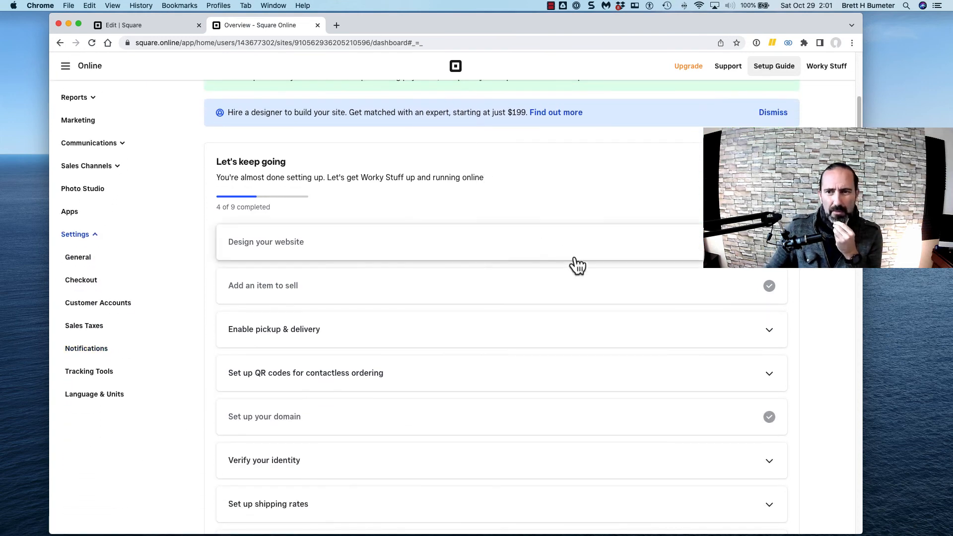
scroll(574, 266, "up", 3)
left_click(769, 132)
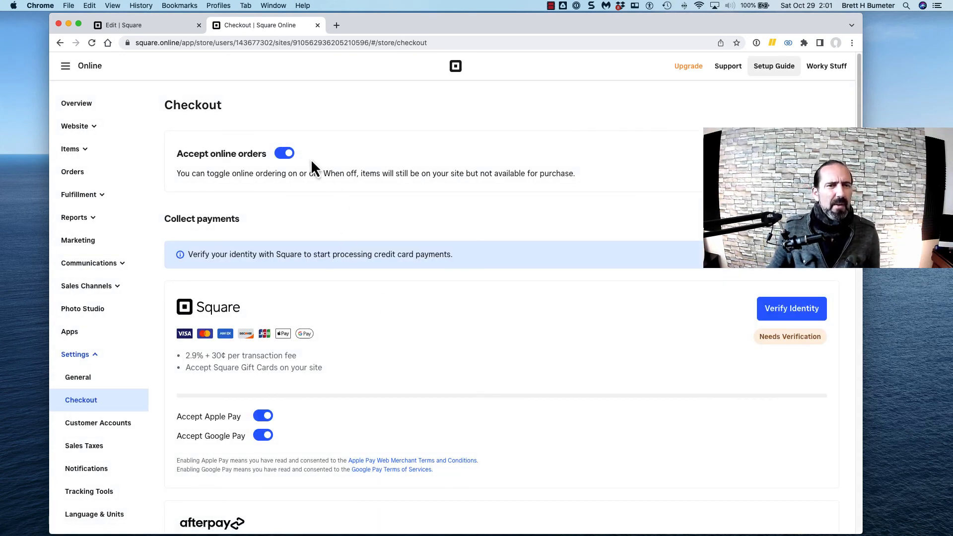
left_click(284, 154)
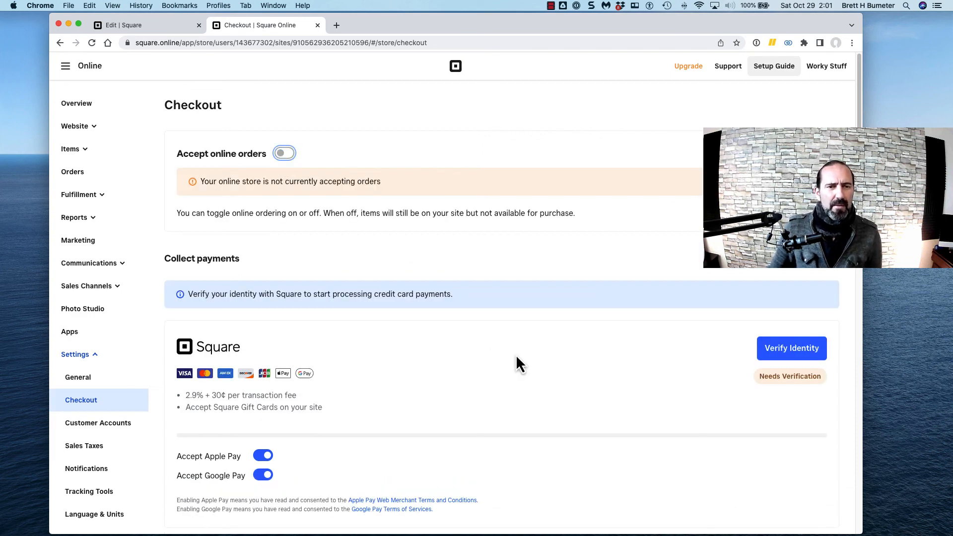
Examine the Checkout settings for payment methods, tipping, customer inputs, store policies and advanced settings
scroll(516, 358, "down", 3)
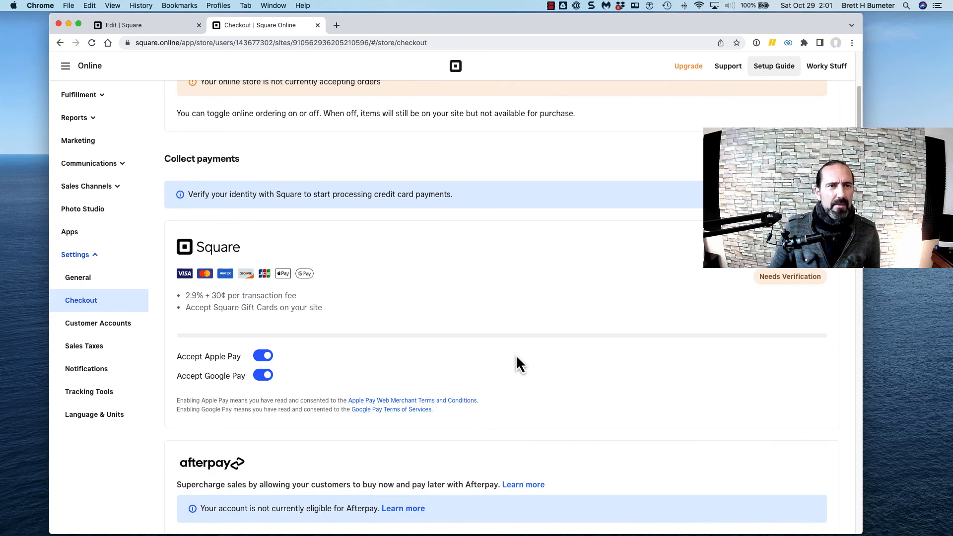
scroll(516, 358, "down", 3)
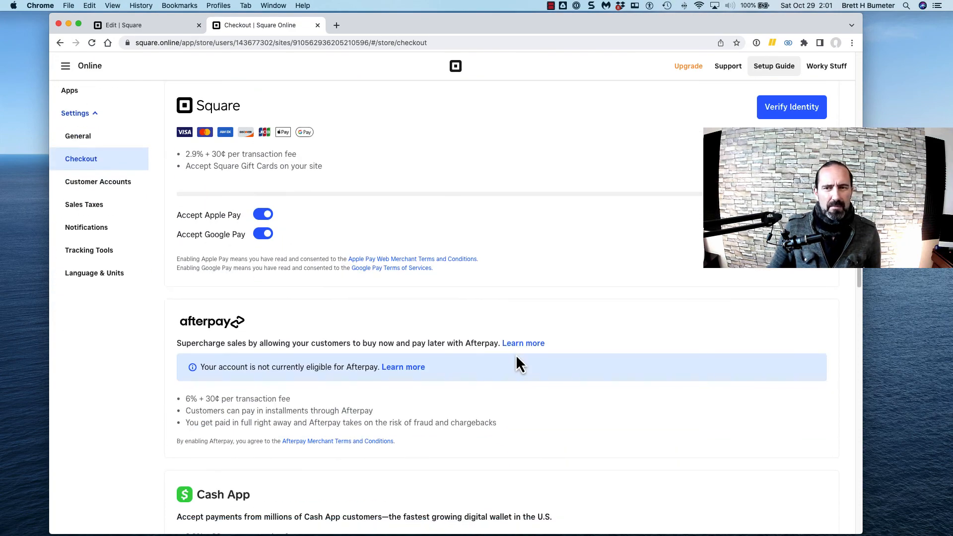
scroll(516, 354, "down", 5)
scroll(516, 354, "up", 8)
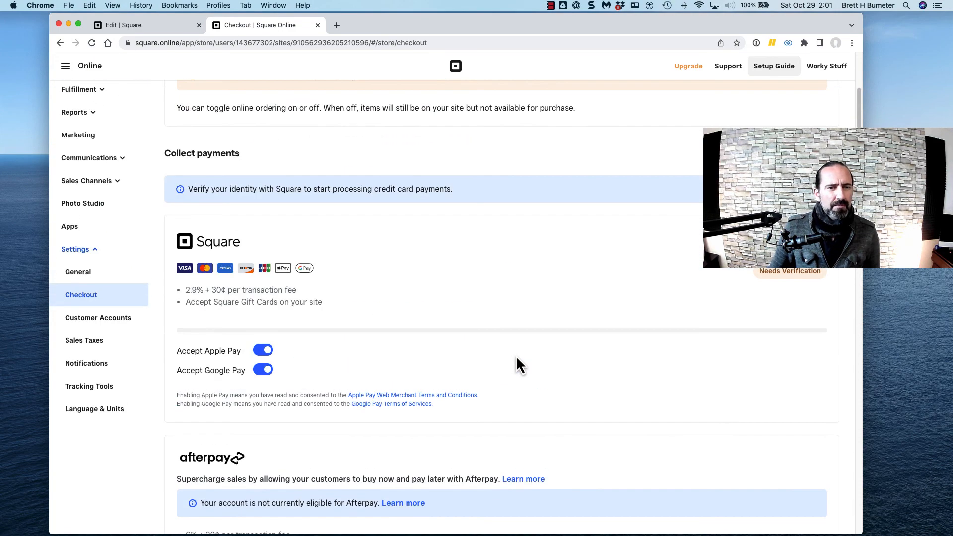
scroll(516, 358, "up", 3)
scroll(516, 359, "down", 10)
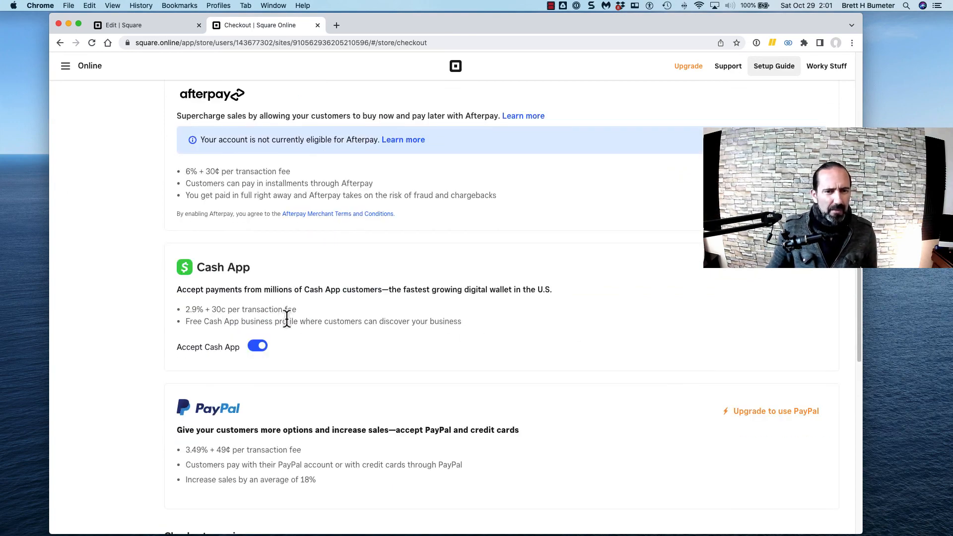
scroll(514, 409, "down", 6)
scroll(512, 403, "down", 5)
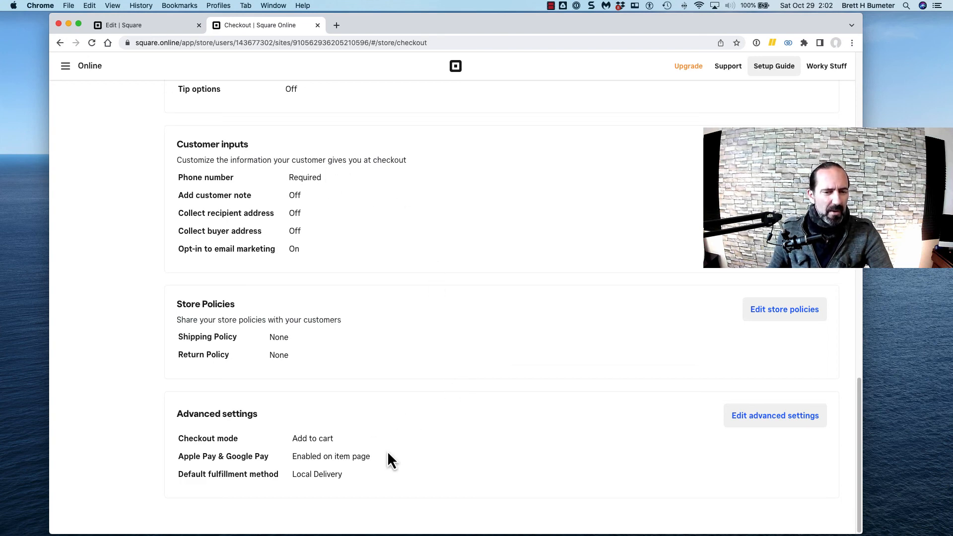
scroll(385, 461, "up", 20)
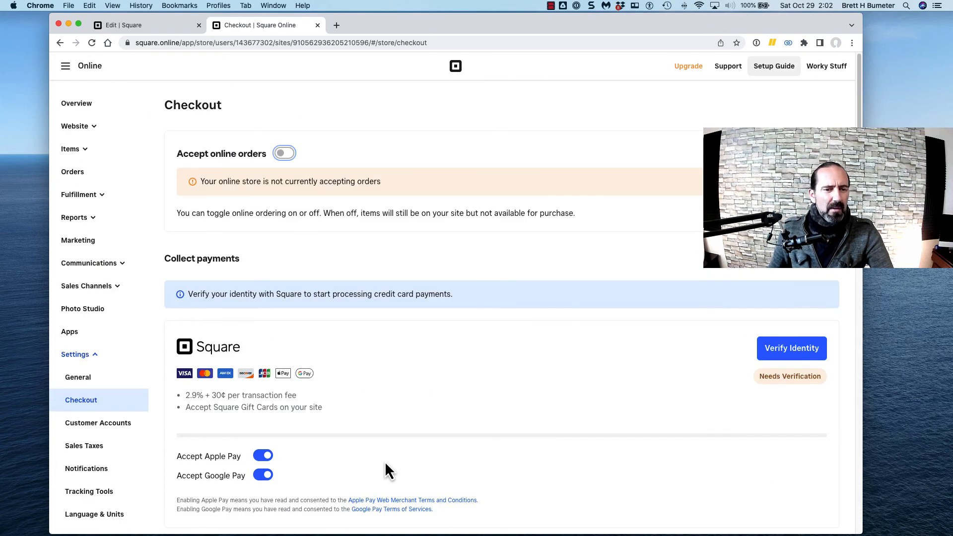
scroll(516, 429, "down", 15)
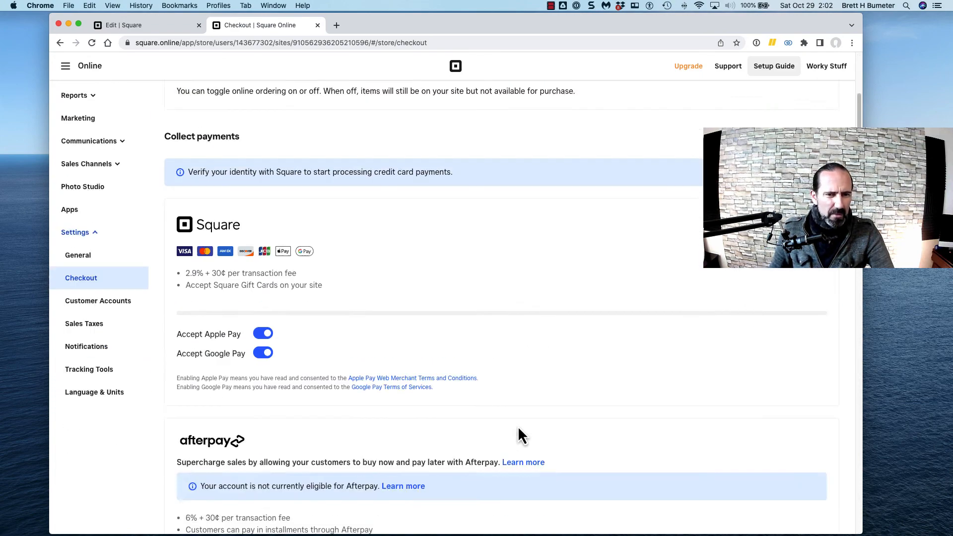
scroll(519, 433, "down", 6)
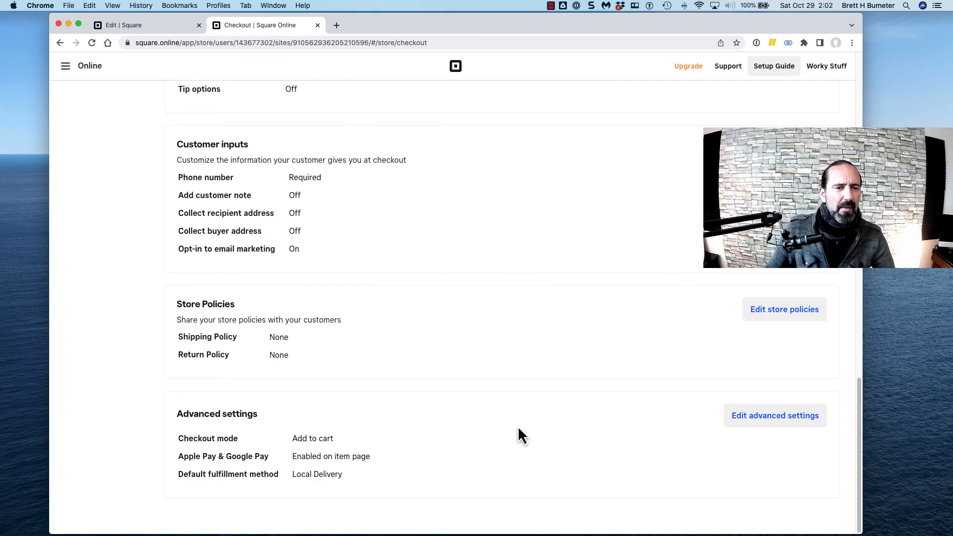
scroll(517, 428, "up", 10)
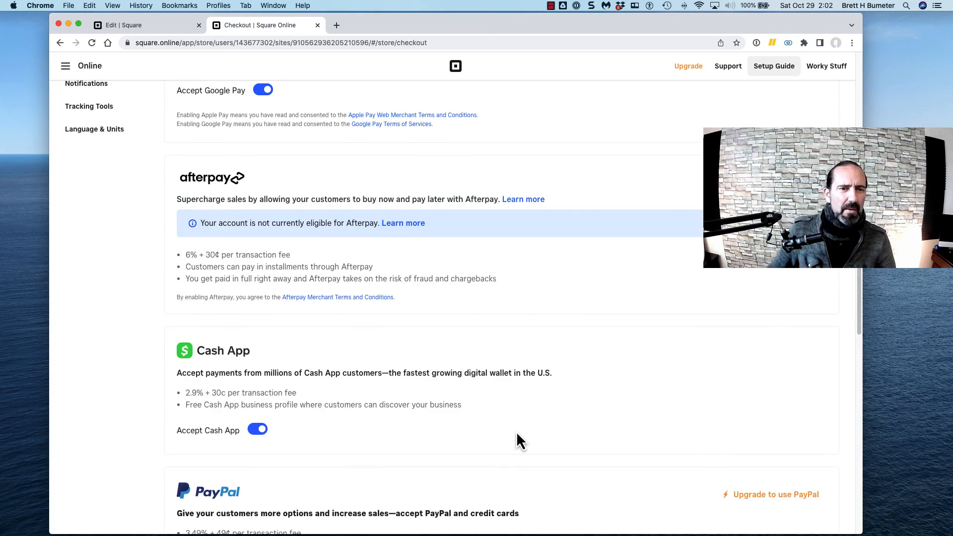
scroll(505, 435, "down", 5)
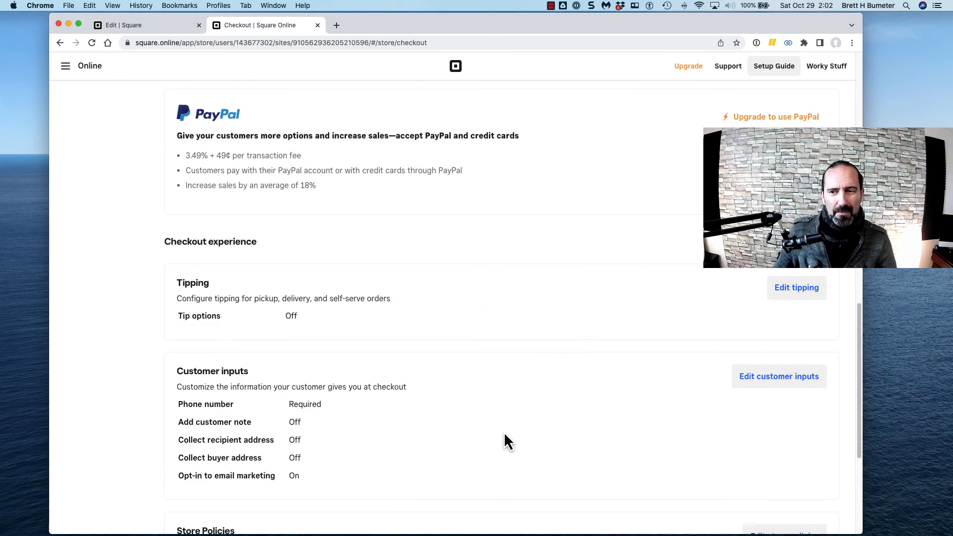
scroll(498, 436, "down", 5)
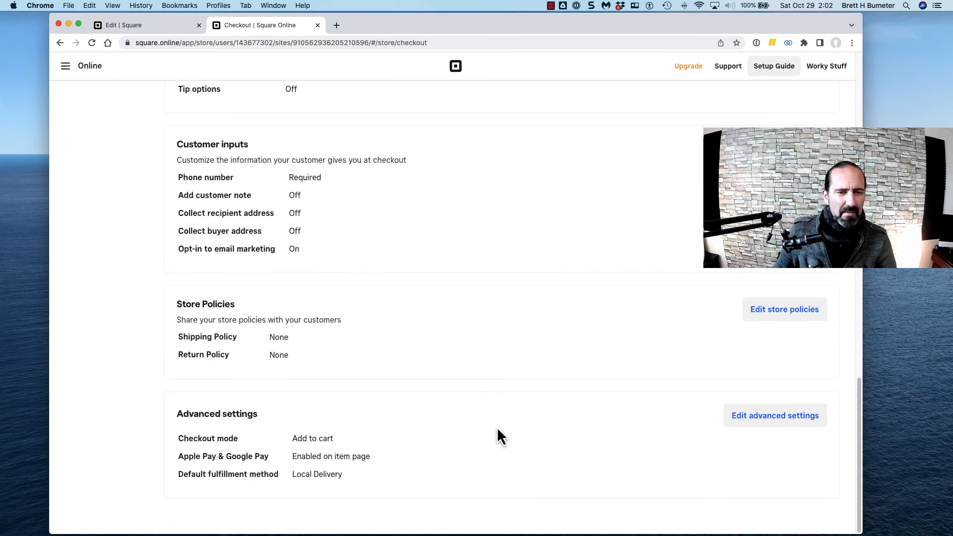
scroll(498, 437, "up", 10)
scroll(497, 432, "up", 5)
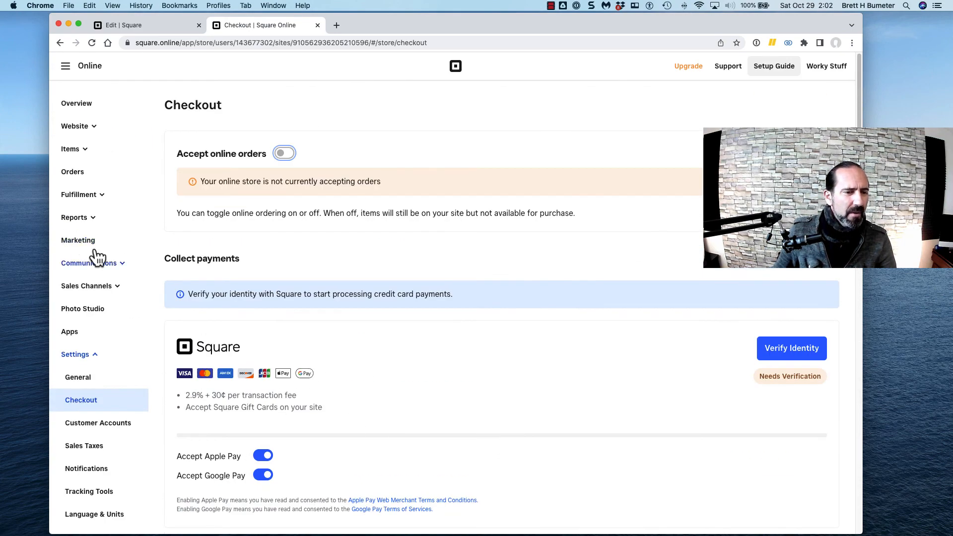
Open the store's General settings and review the Store Information form
scroll(362, 313, "down", 2)
scroll(363, 310, "down", 1)
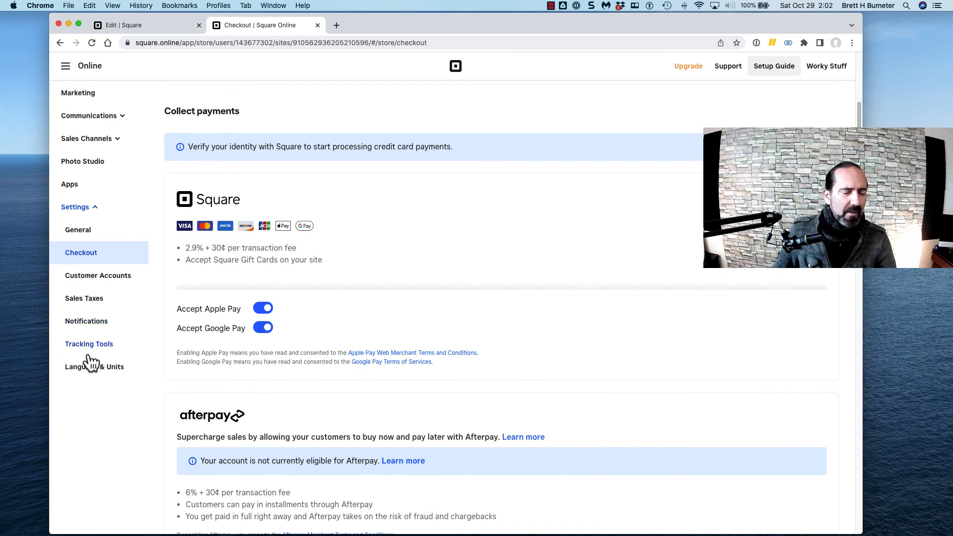
left_click(87, 237)
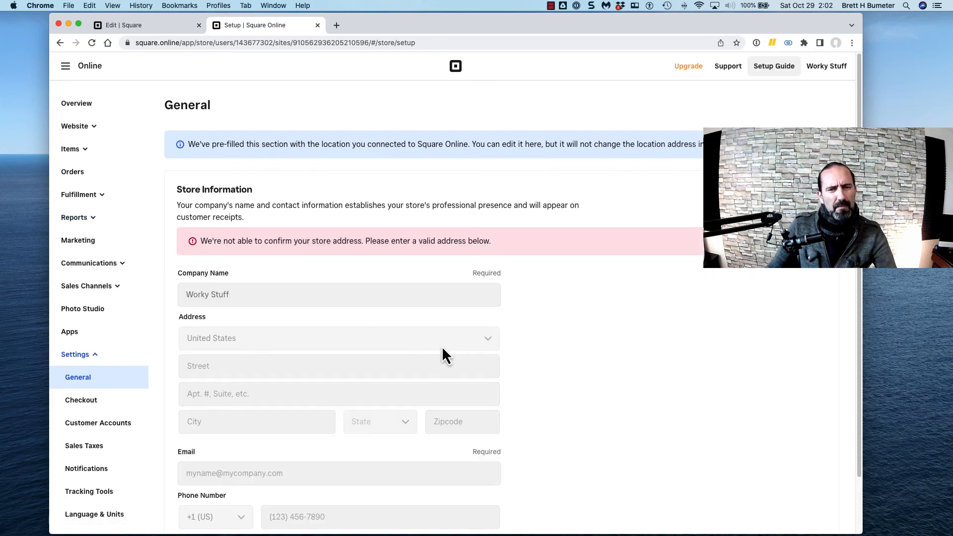
scroll(441, 343, "down", 1)
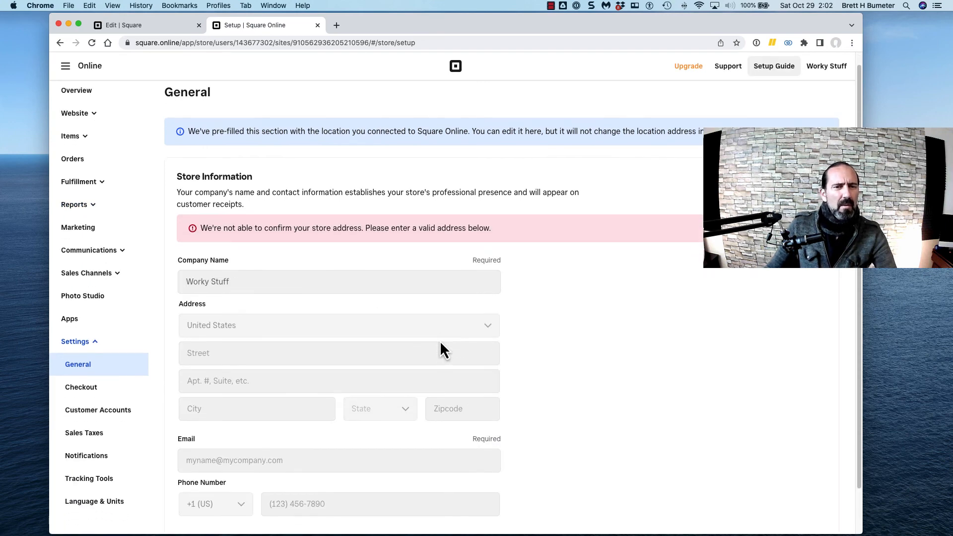
Examine the company name, address, email and phone number fields in the General settings
scroll(441, 342, "down", 3)
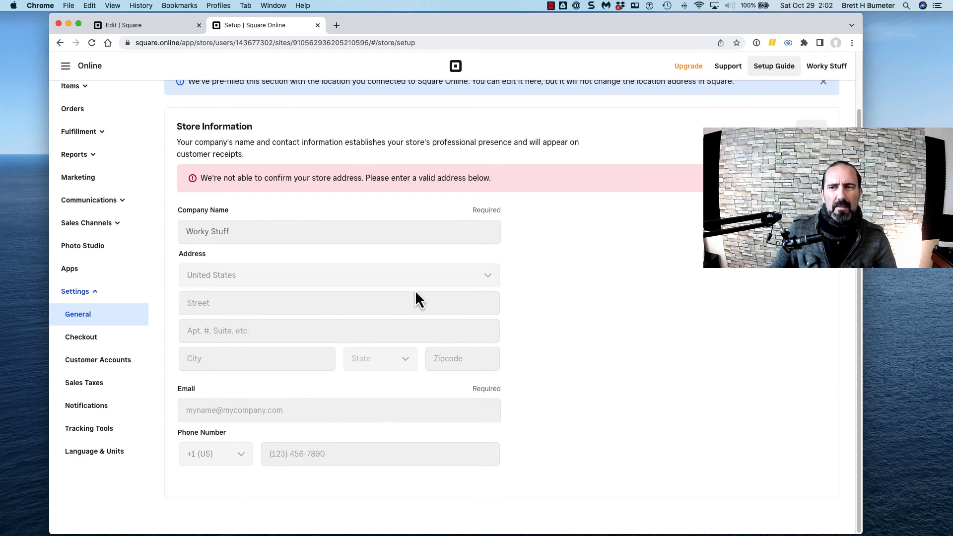
scroll(415, 292, "up", 4)
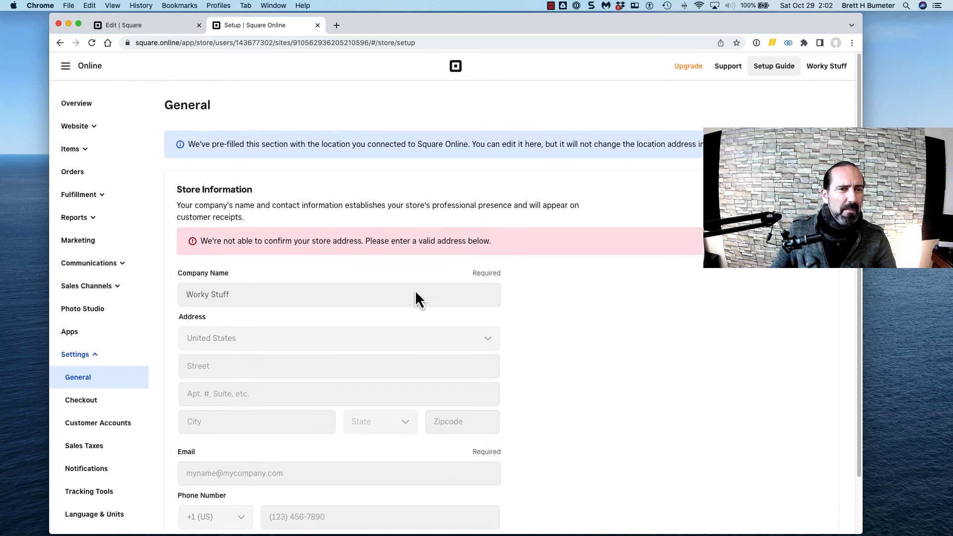
scroll(415, 292, "down", 4)
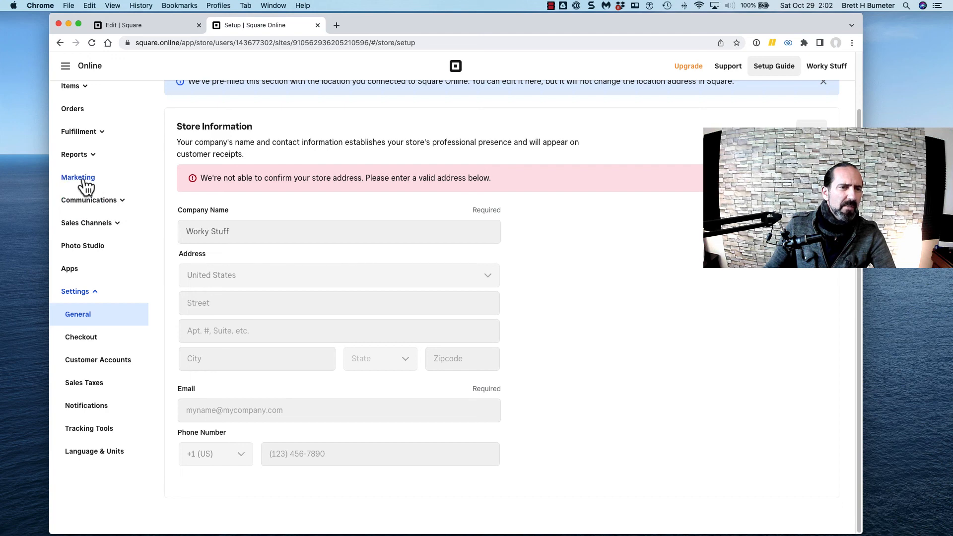
scroll(94, 163, "up", 3)
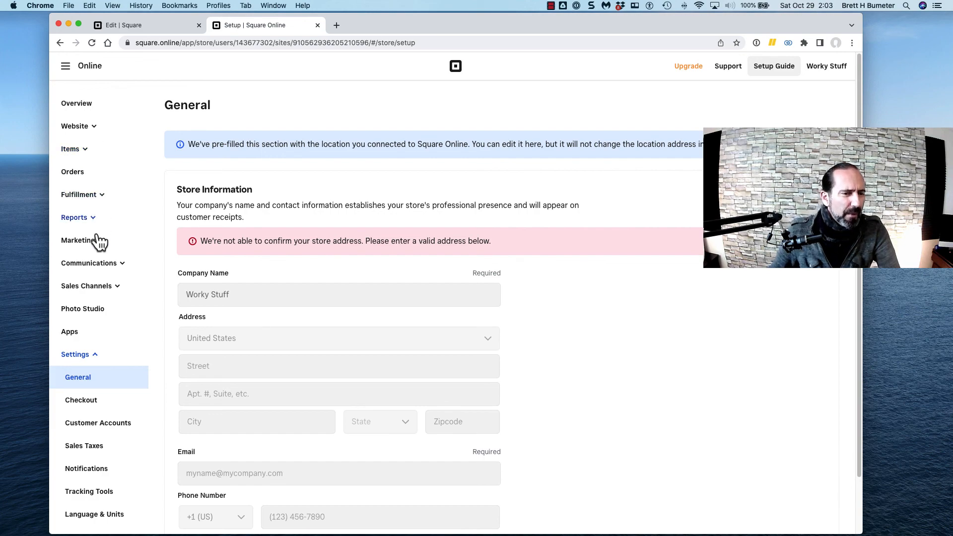
Open the Checkout settings and look through them from the online orders option down to the advanced settings
left_click(103, 401)
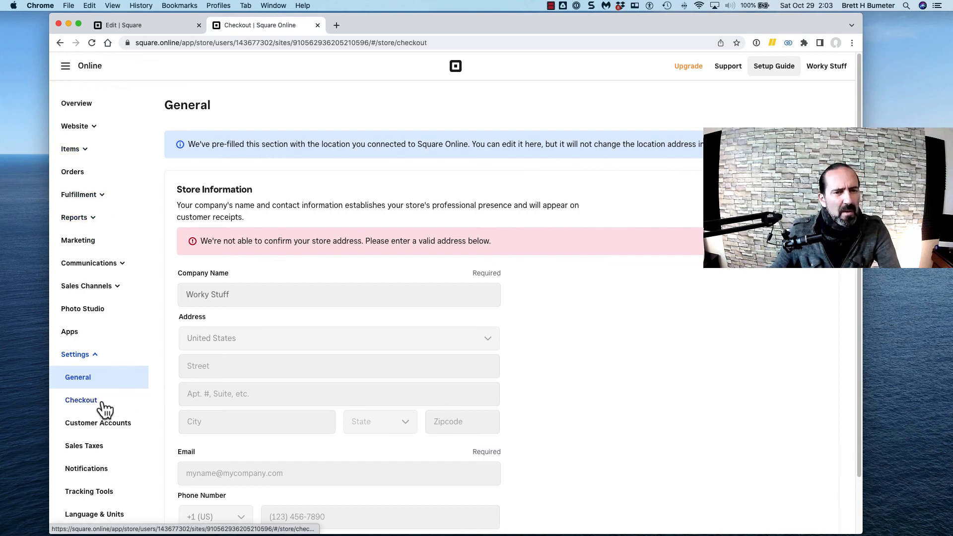
scroll(461, 436, "down", 5)
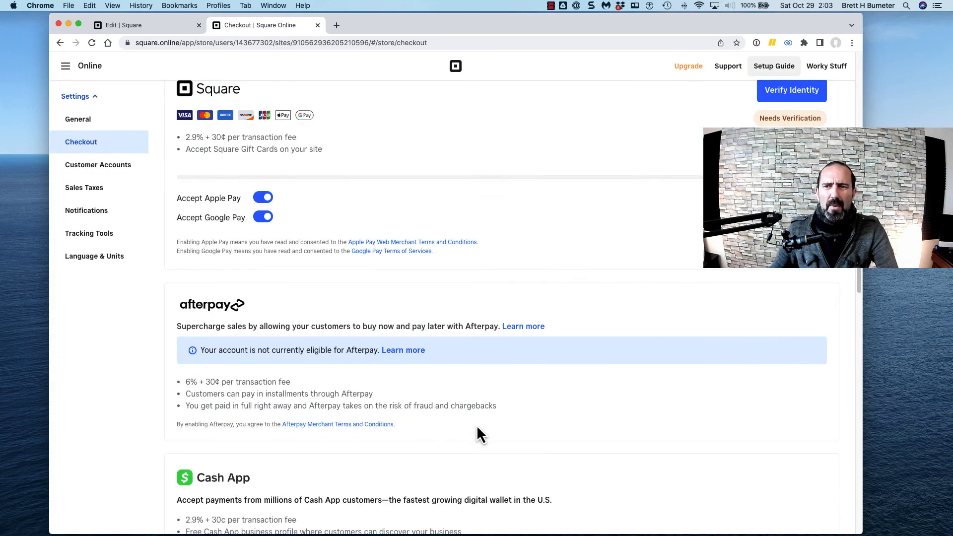
scroll(477, 428, "down", 10)
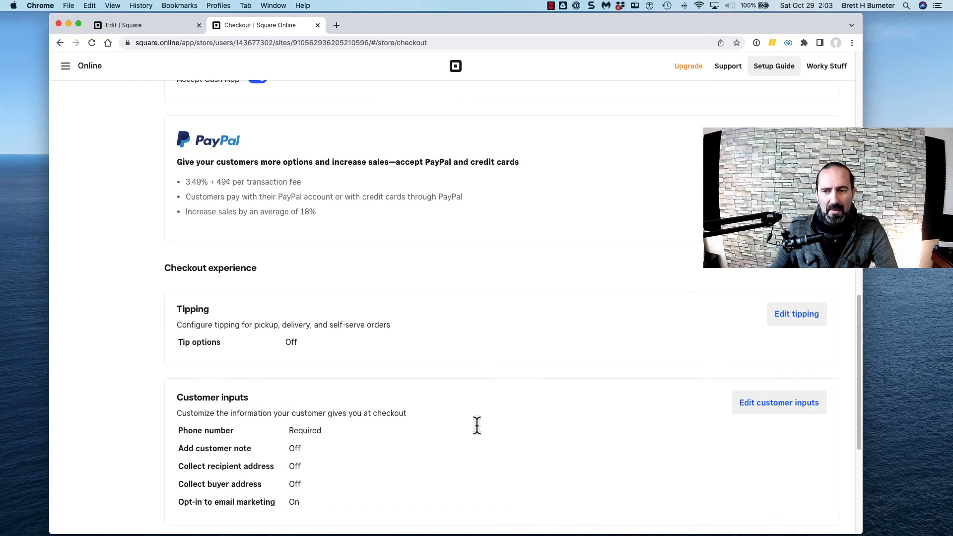
scroll(478, 435, "down", 3)
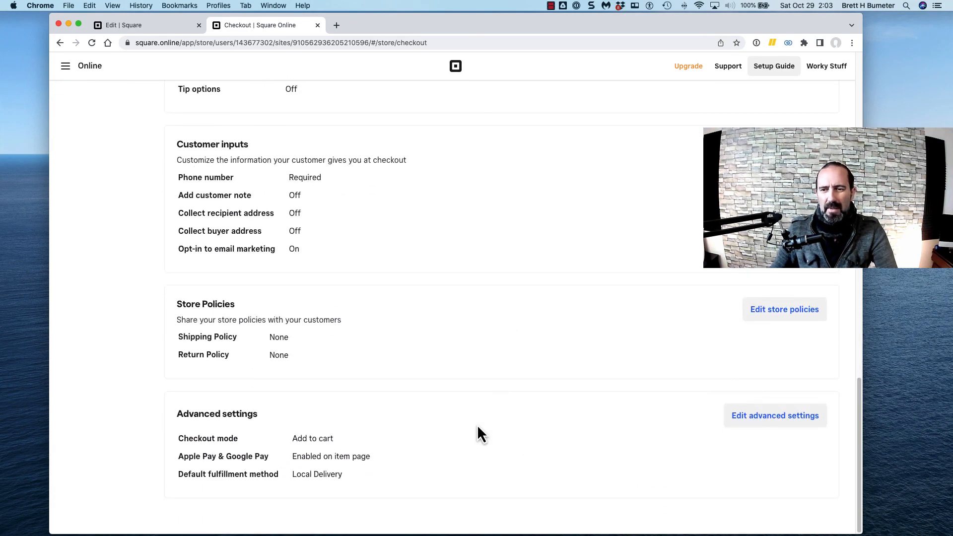
scroll(478, 435, "up", 15)
scroll(475, 435, "up", 7)
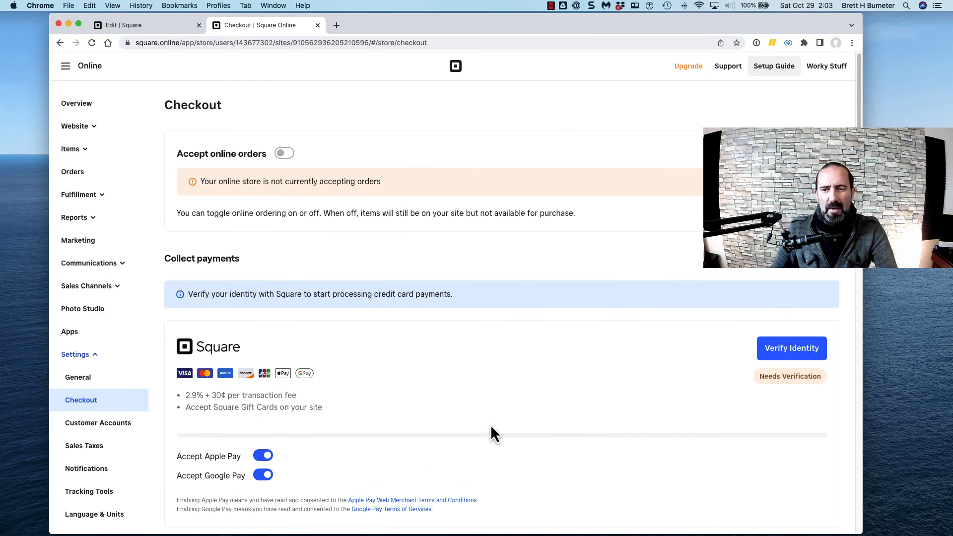
Review the Square, Afterpay, Cash App and PayPal payment options in the Checkout settings
scroll(491, 425, "down", 3)
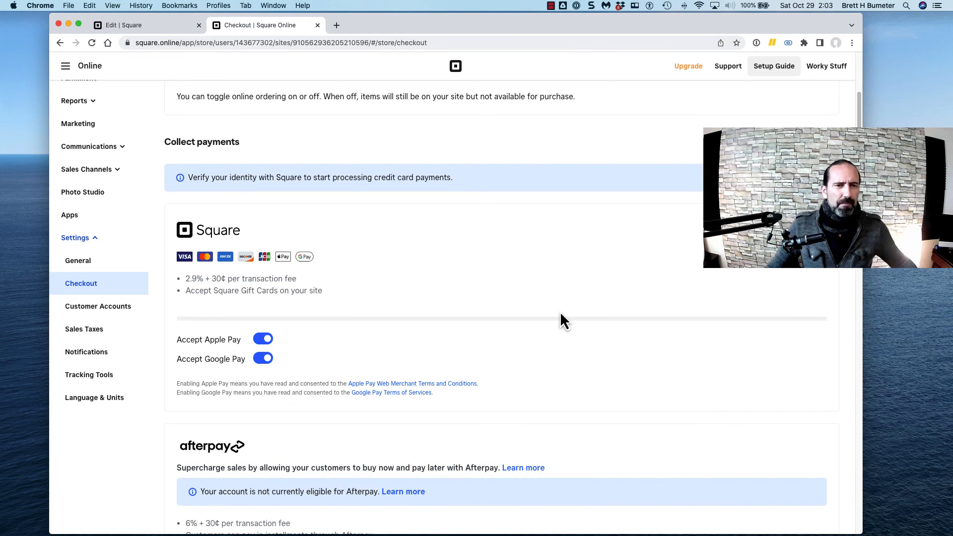
scroll(560, 314, "down", 15)
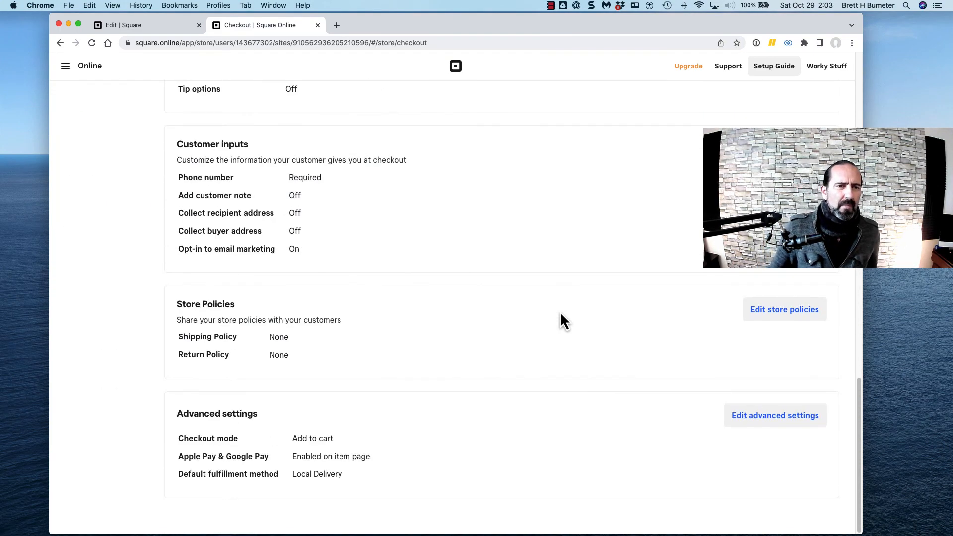
scroll(561, 315, "up", 10)
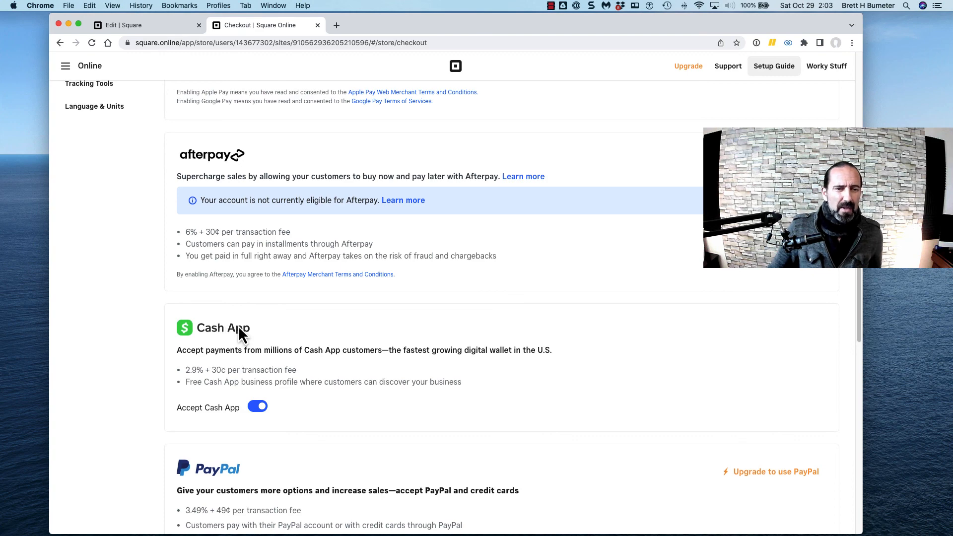
scroll(305, 370, "up", 3)
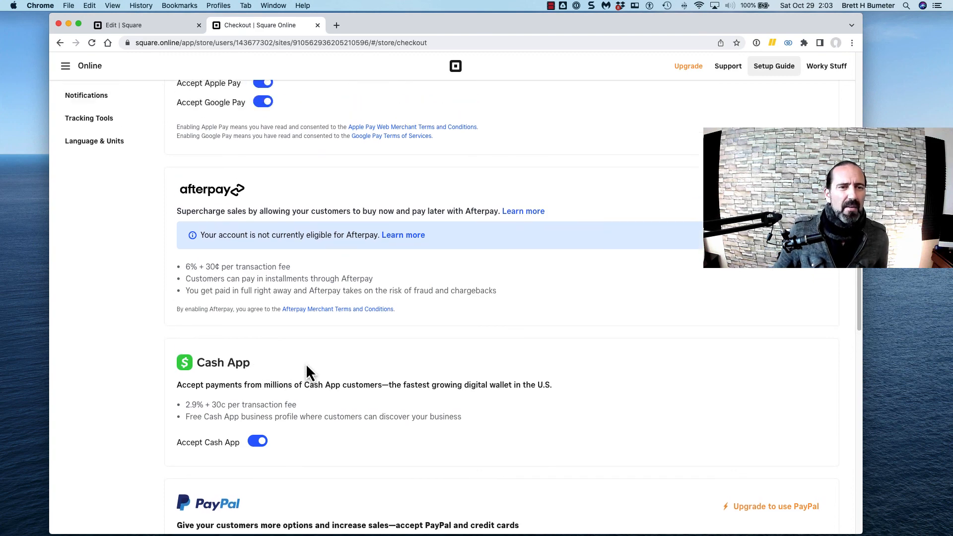
scroll(306, 371, "up", 10)
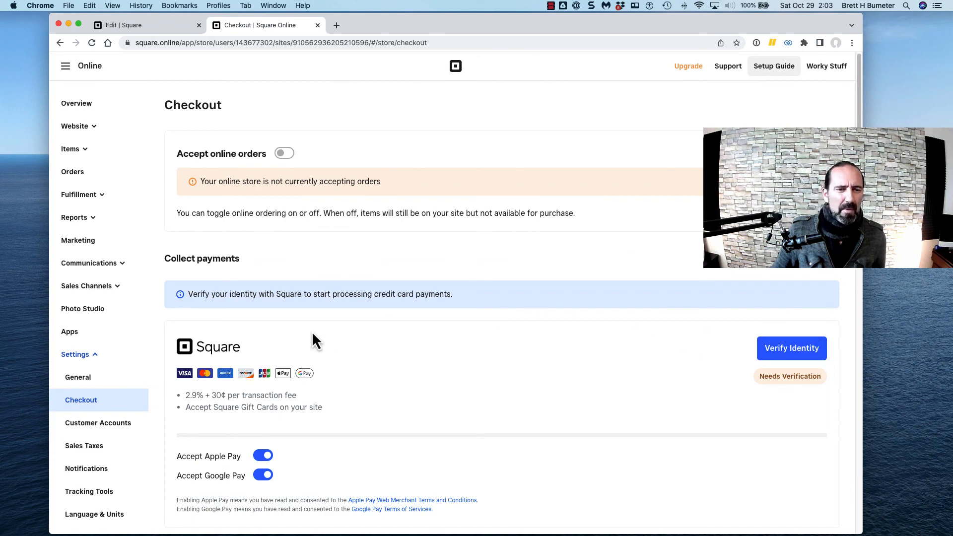
scroll(324, 350, "down", 1)
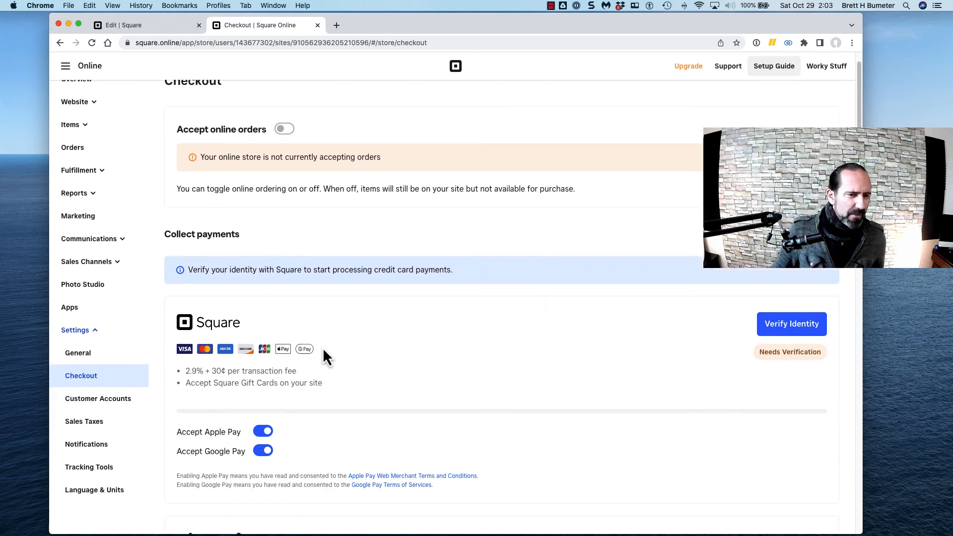
scroll(323, 350, "down", 5)
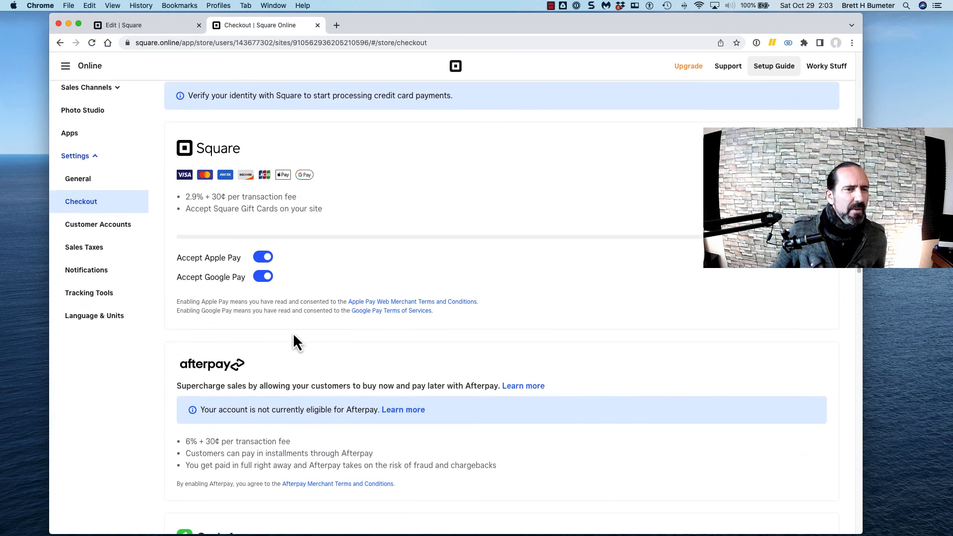
Open the Customer Accounts settings to read what they offer, and expand the Website section's list of pages
left_click(101, 226)
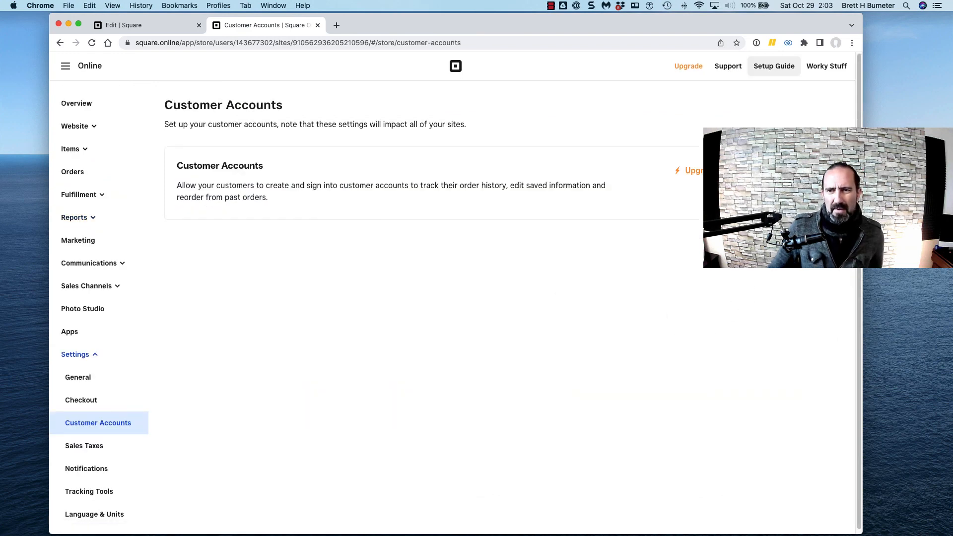
scroll(223, 374, "down", 1)
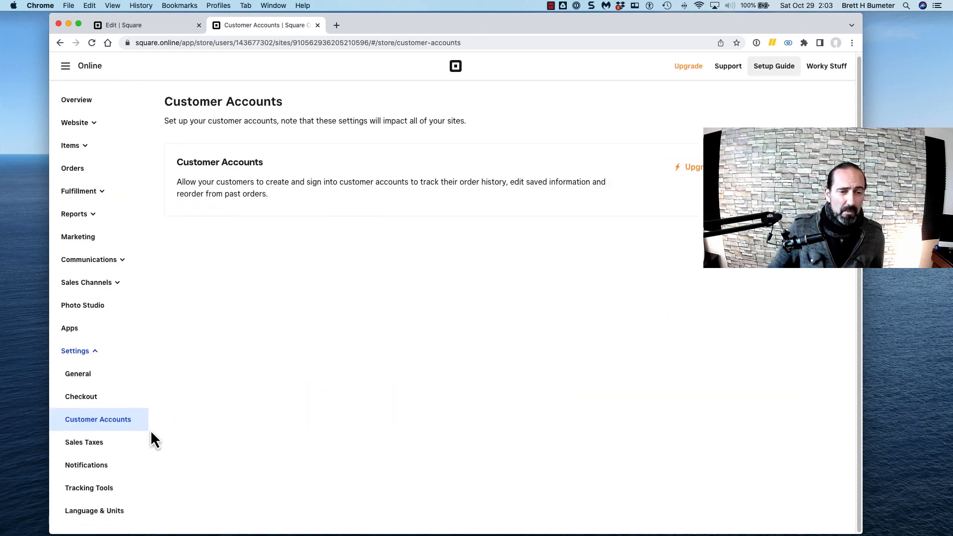
scroll(151, 432, "up", 1)
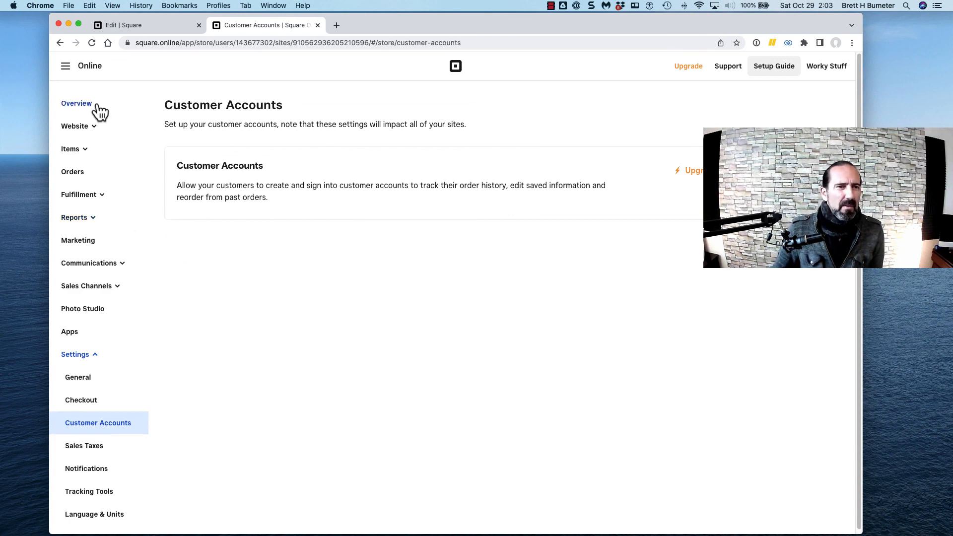
left_click(95, 128)
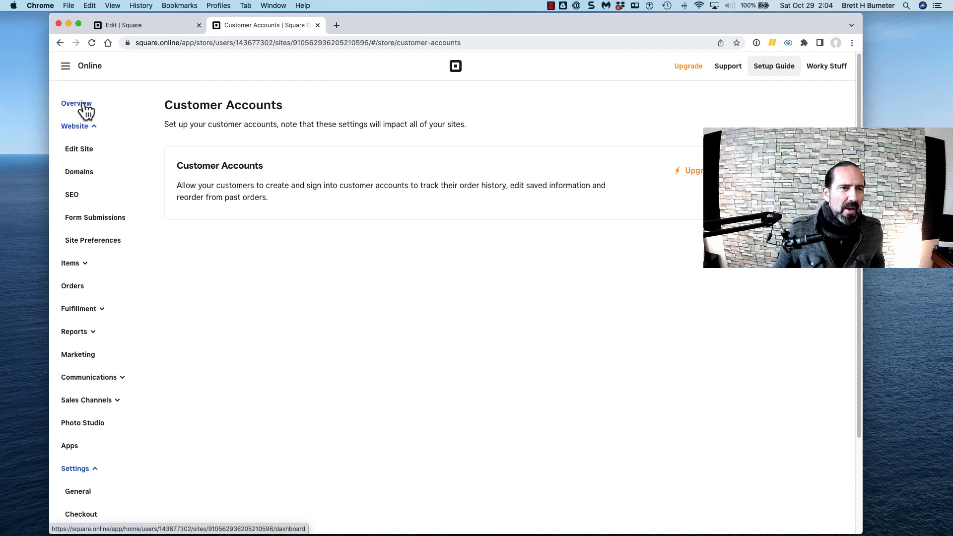
Go to Square's Balance page and review the available balance, bank account notice, upcoming transfers and Square Checking offer
left_click(82, 68)
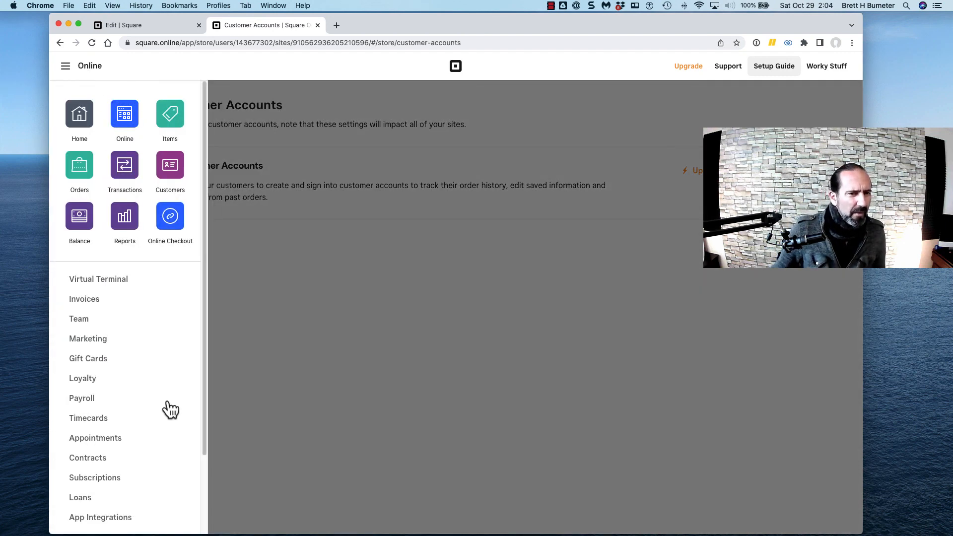
left_click(82, 219)
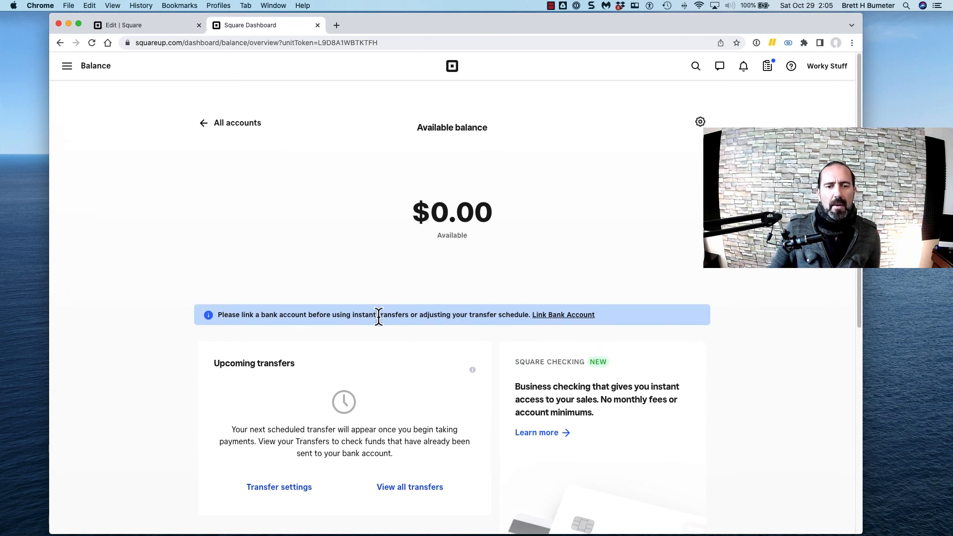
scroll(724, 355, "down", 4)
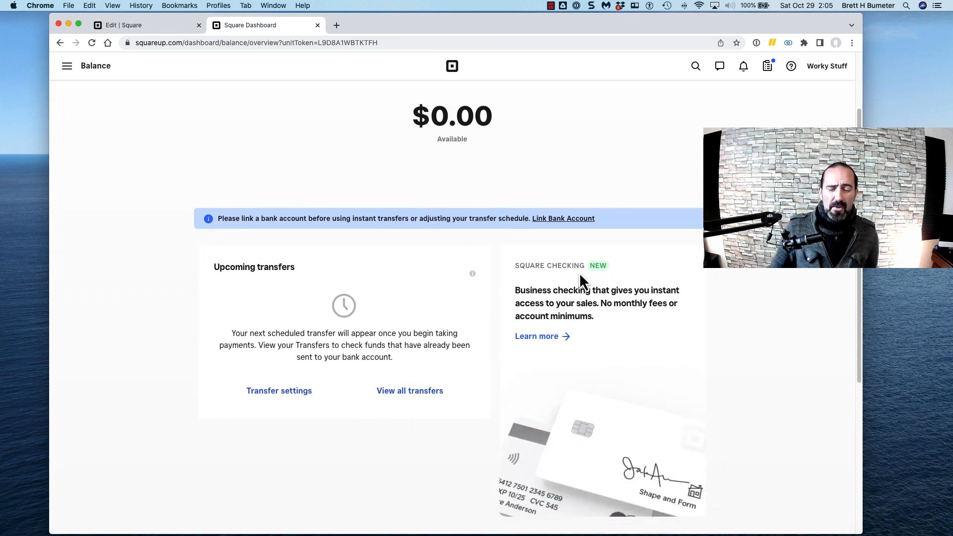
scroll(616, 377, "down", 1)
scroll(626, 397, "down", 5)
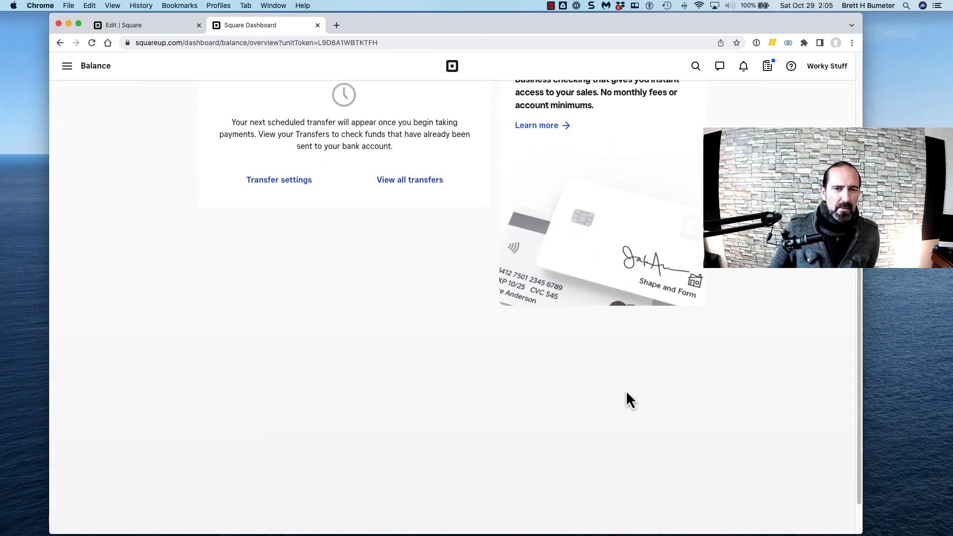
scroll(627, 398, "up", 5)
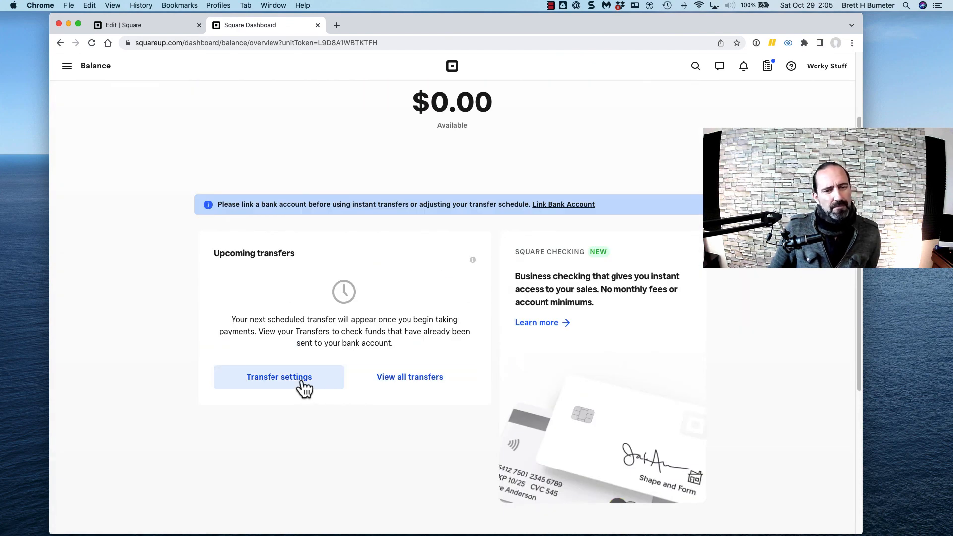
scroll(401, 357, "up", 3)
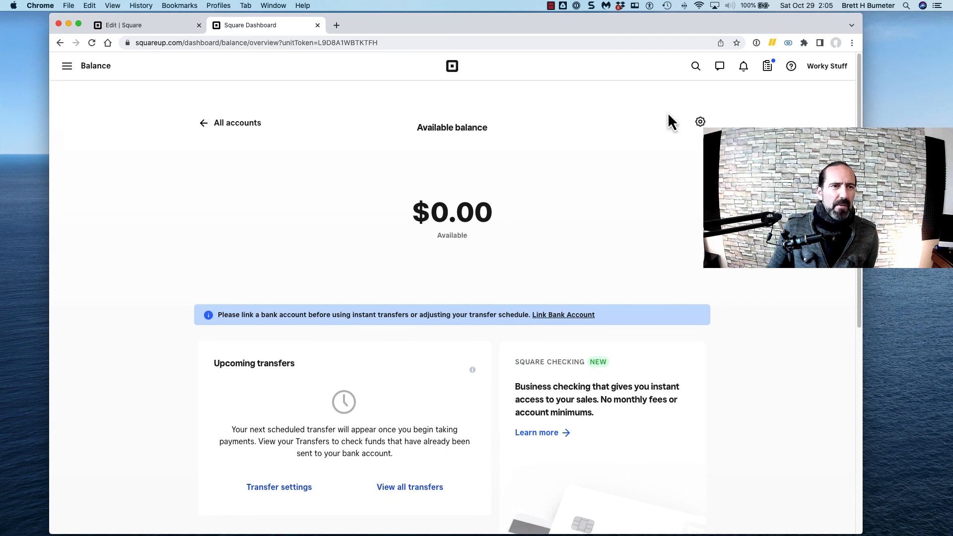
Check the Balance page's settings options, close them, and look over the transfers and Square Checking sections again
left_click(699, 124)
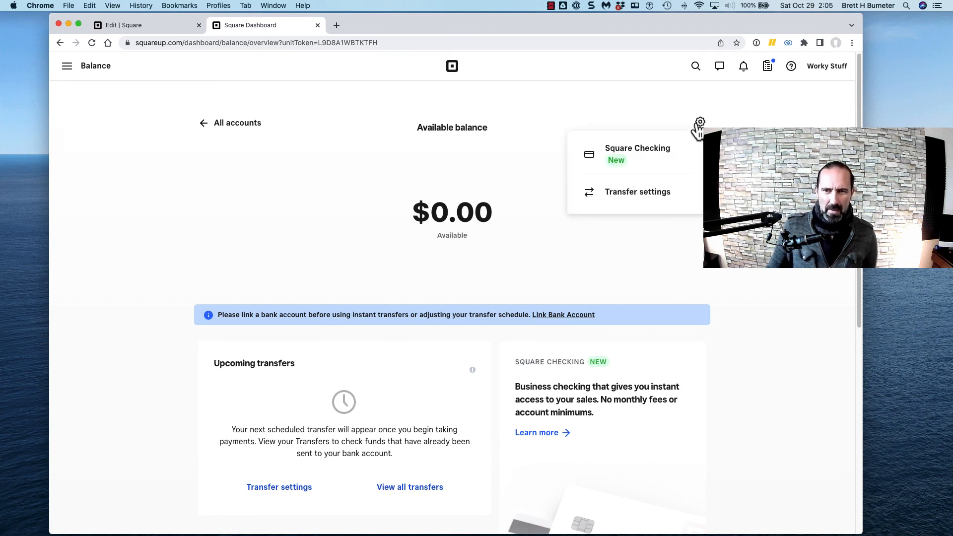
left_click(758, 342)
scroll(758, 342, "down", 1)
scroll(758, 351, "down", 4)
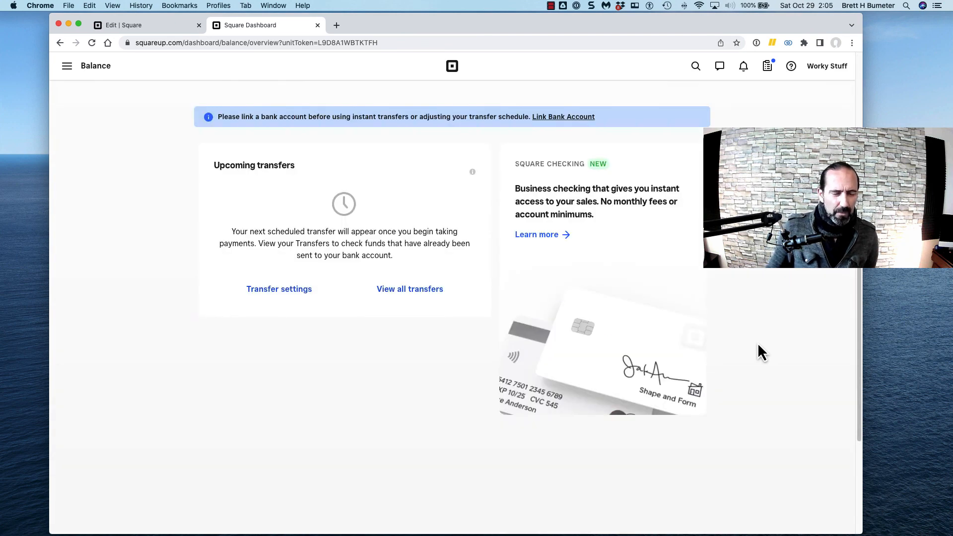
scroll(751, 348, "down", 2)
scroll(752, 347, "up", 5)
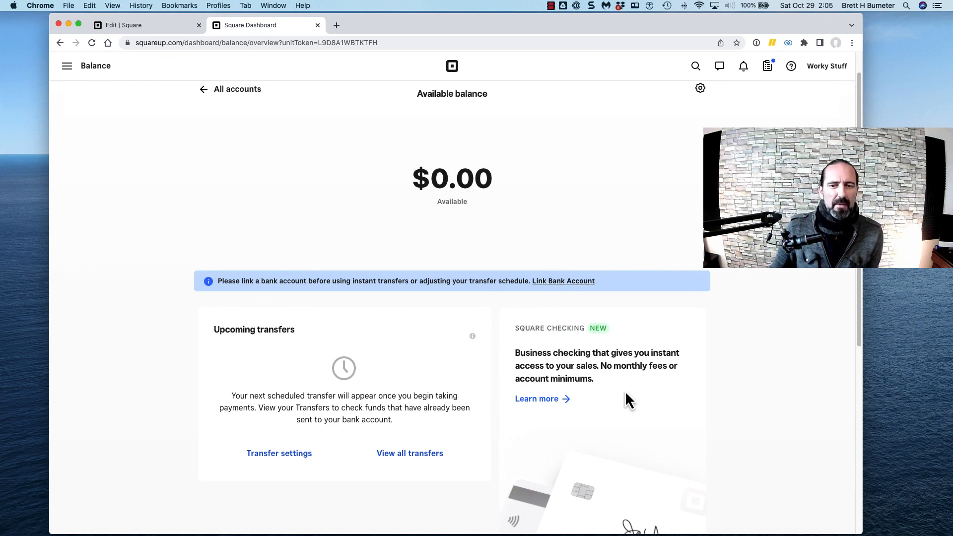
scroll(630, 388, "up", 2)
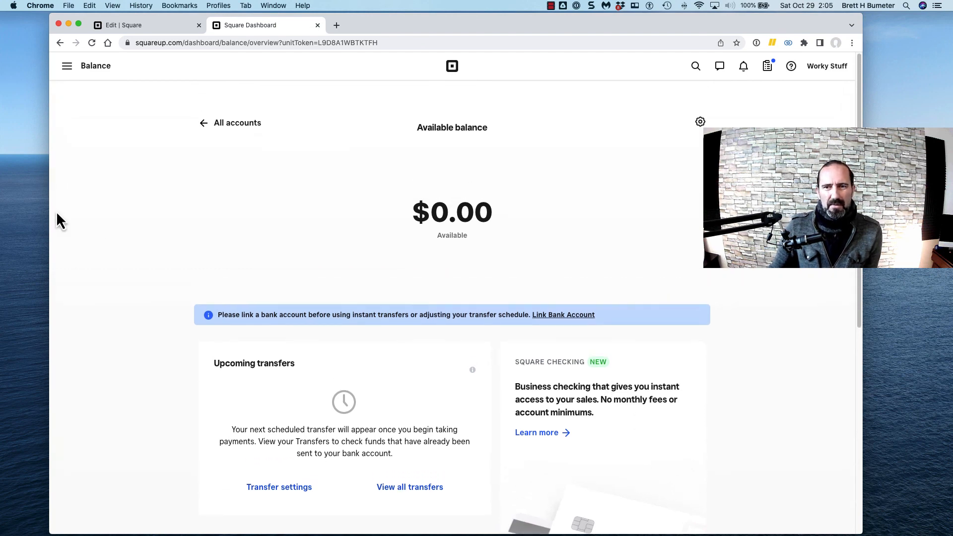
Look through Square's full product list and view the options under Banking
left_click(68, 69)
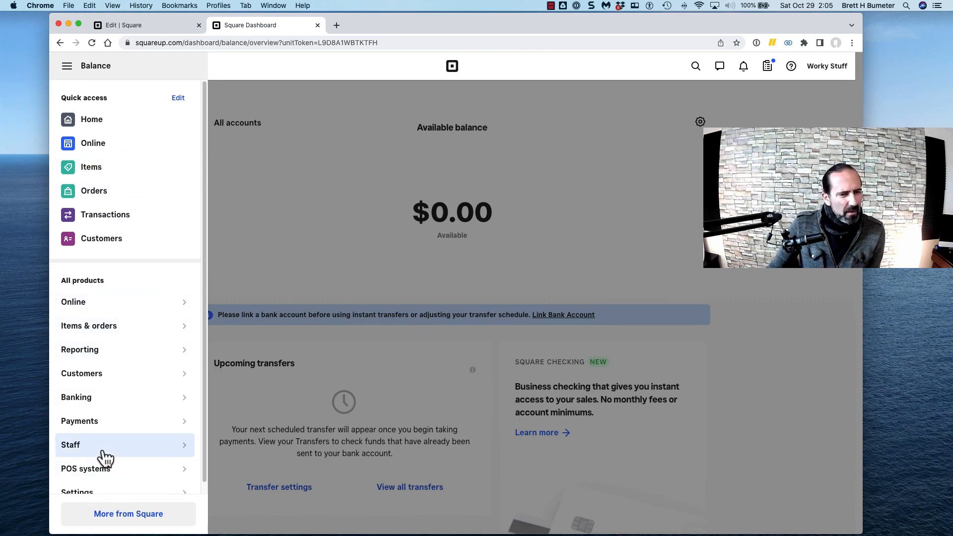
scroll(105, 458, "down", 1)
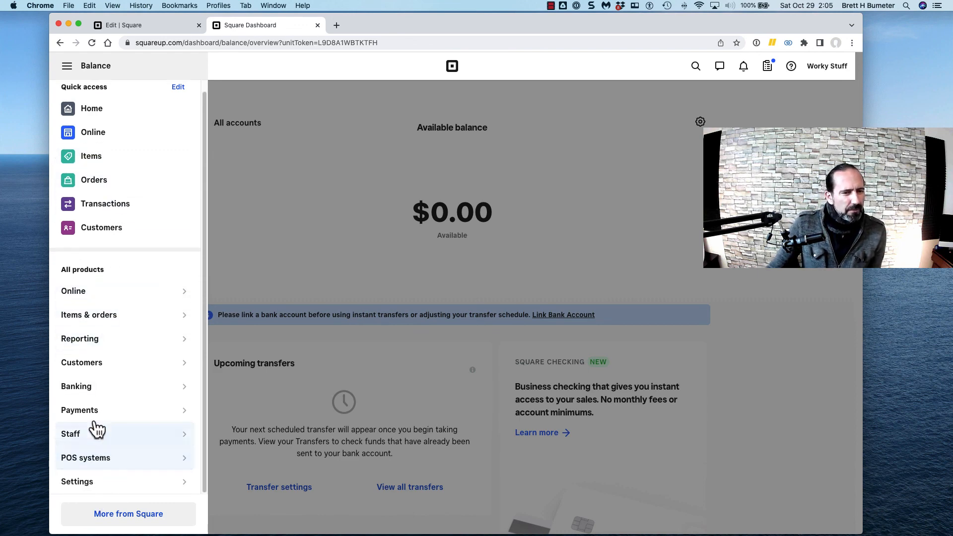
left_click(104, 389)
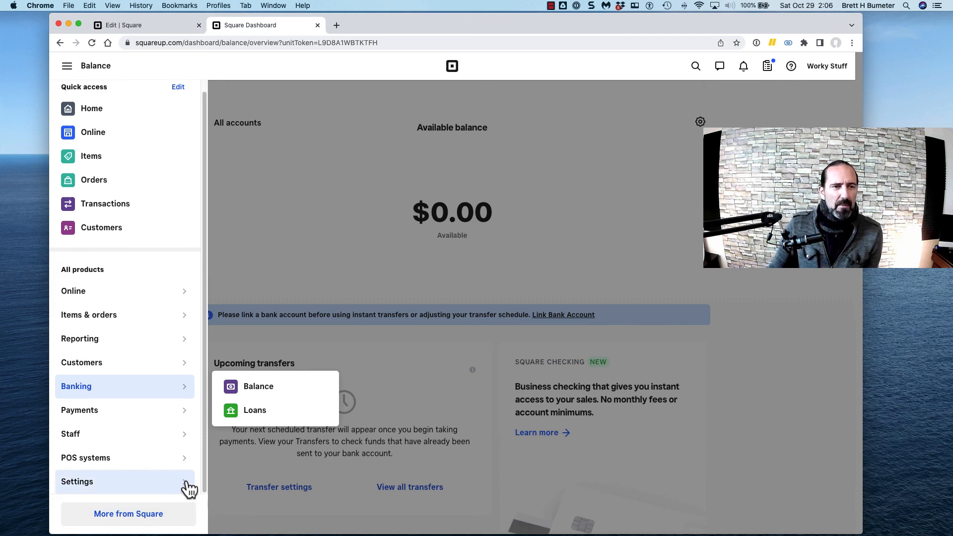
left_click(342, 266)
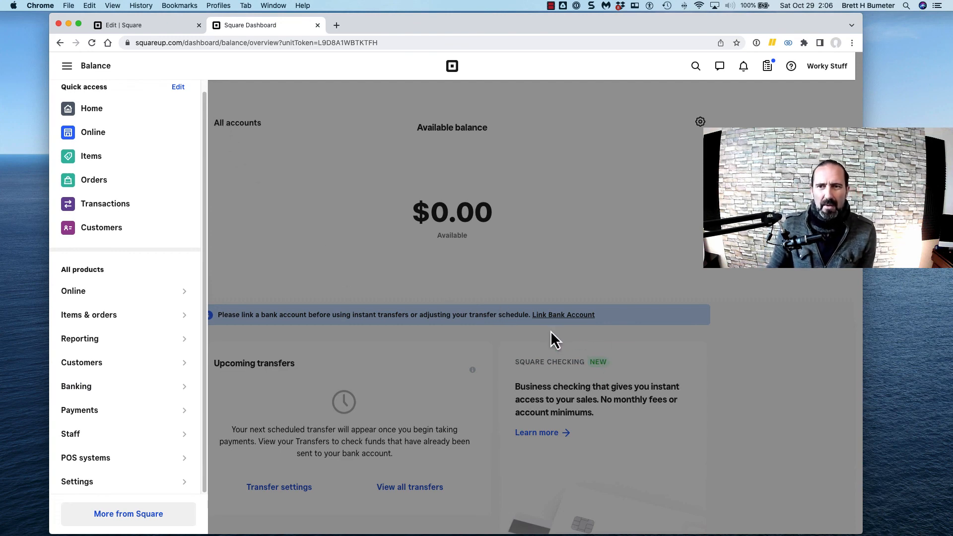
left_click(551, 6)
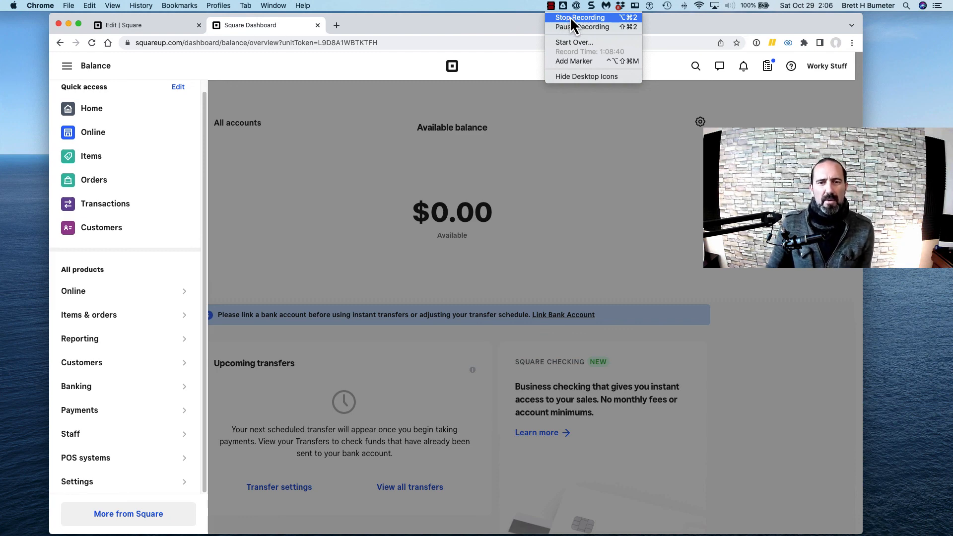
left_click(494, 35)
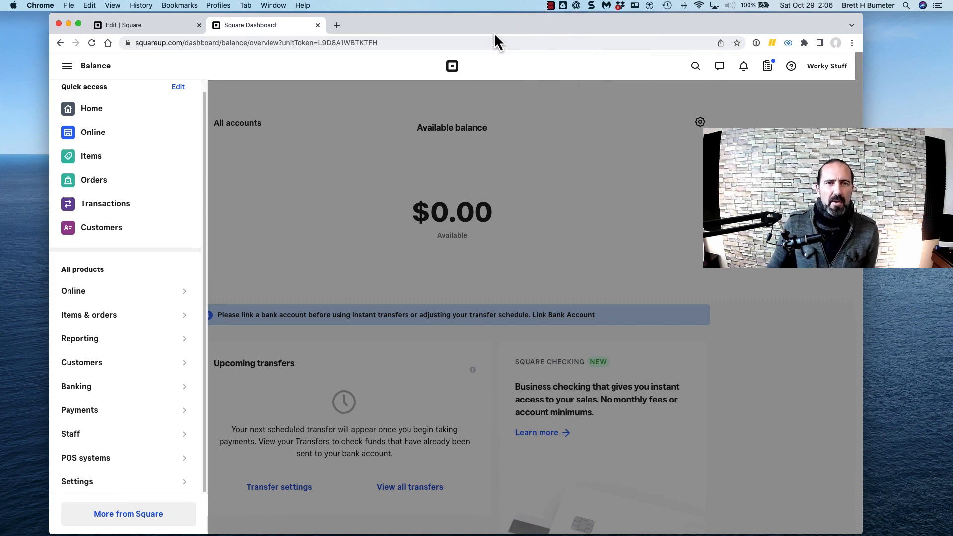